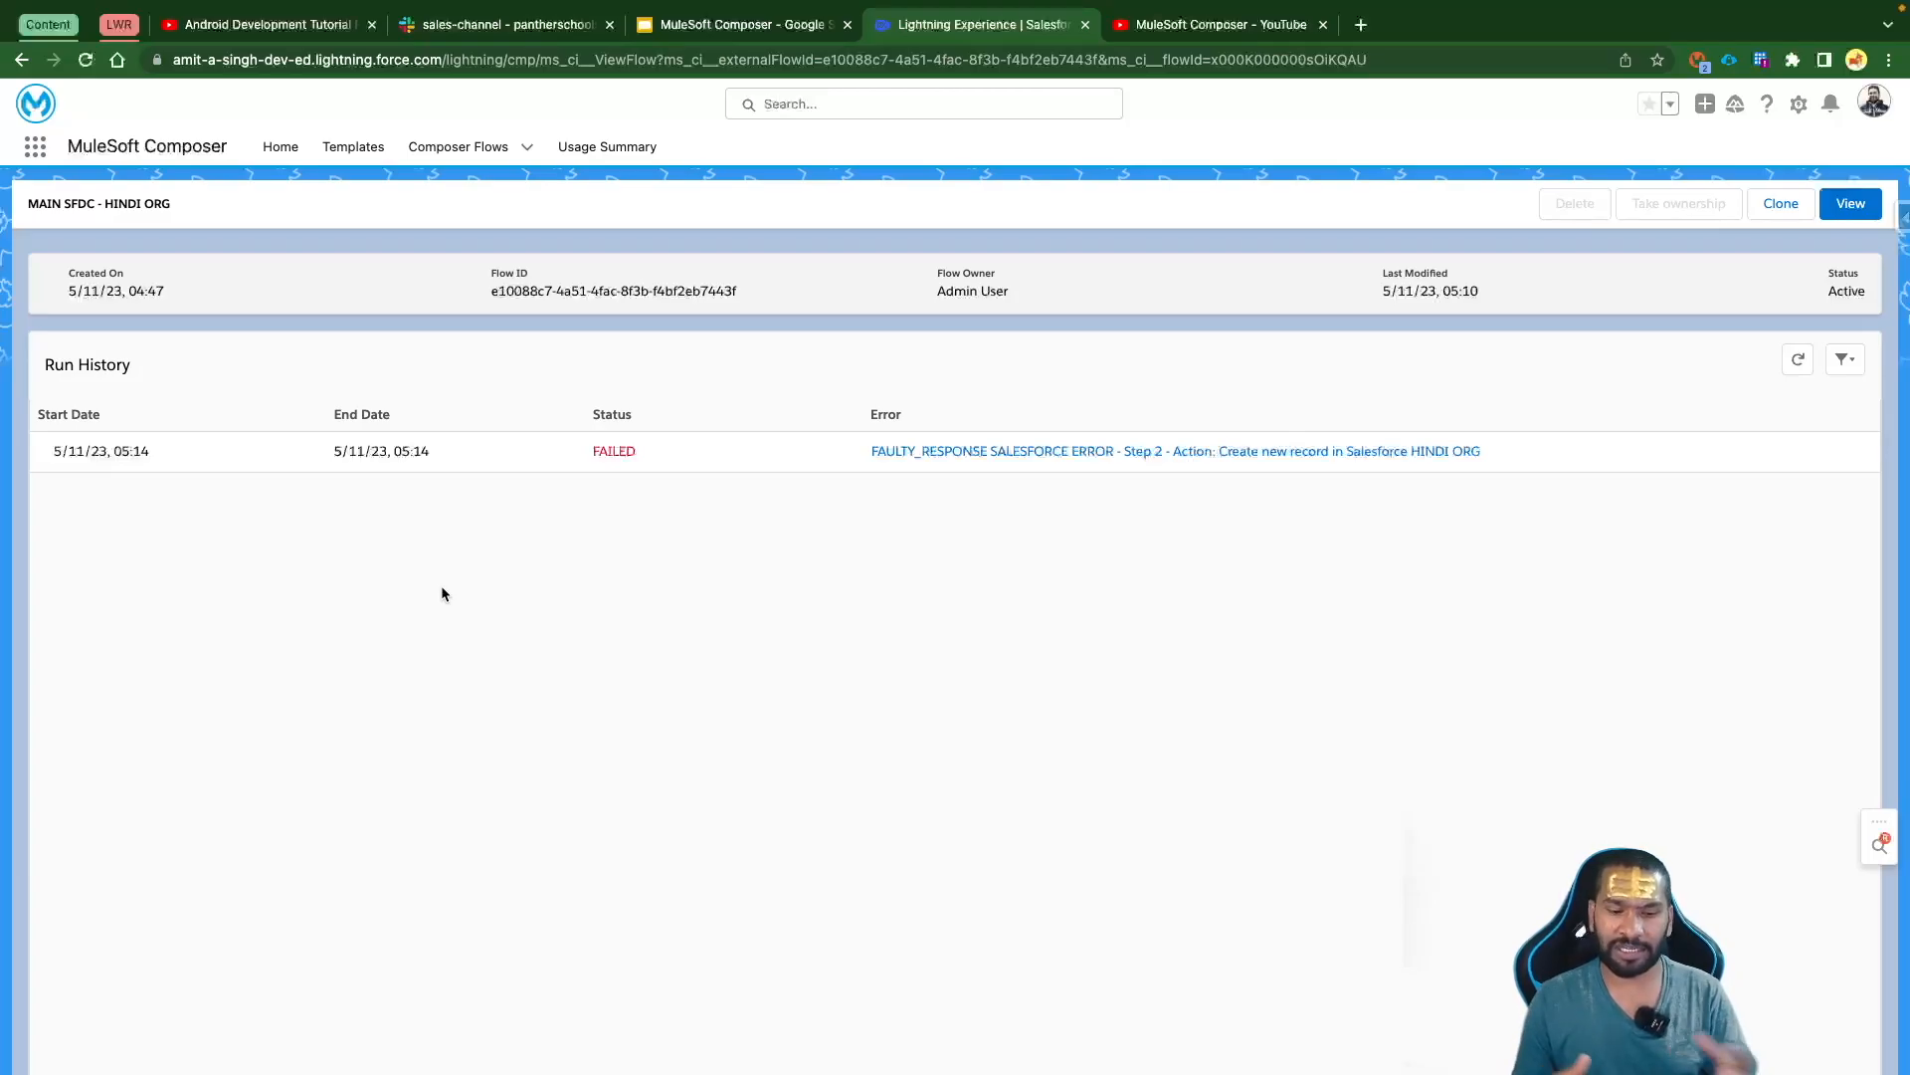
Switch to the Google Slides presentation and review the error handling slides, comparing the Try/Catch, onError Continue and onErrorPropagate patterns
left_click(699, 30)
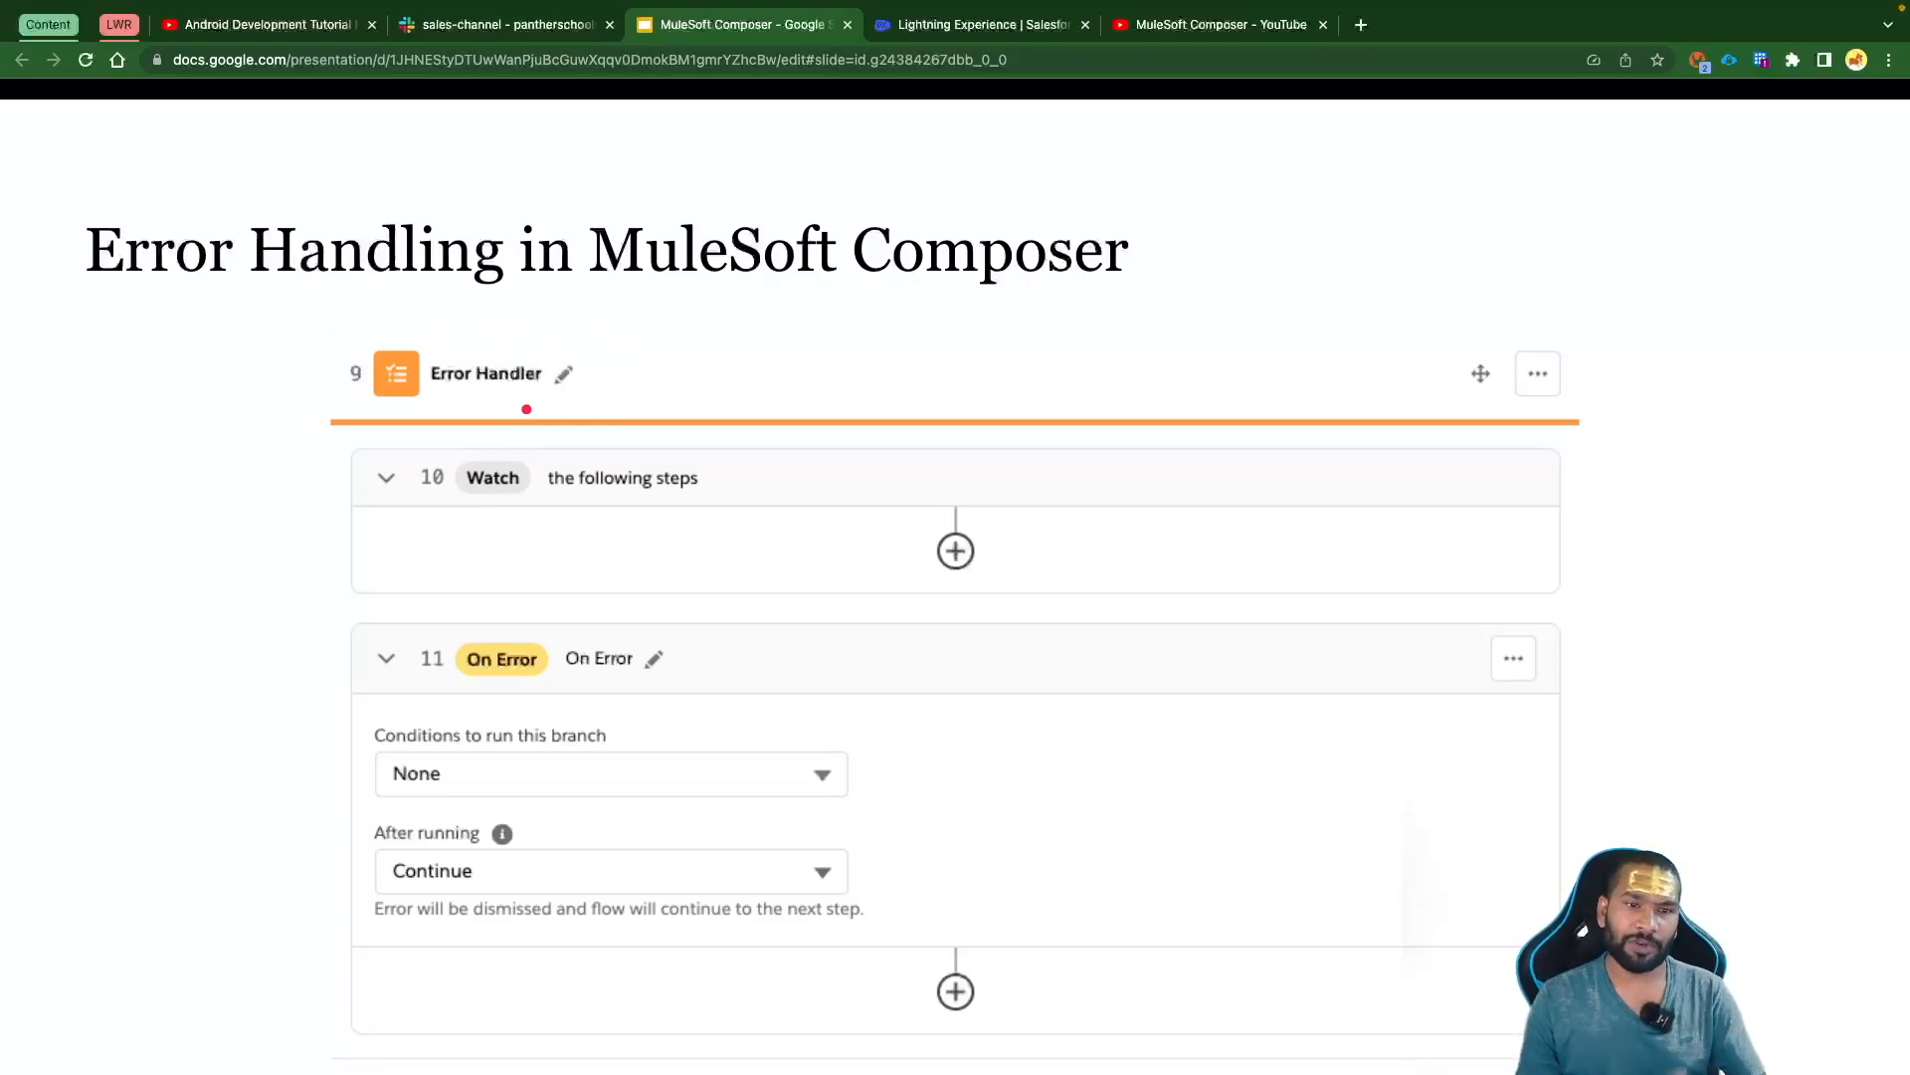
key("Right")
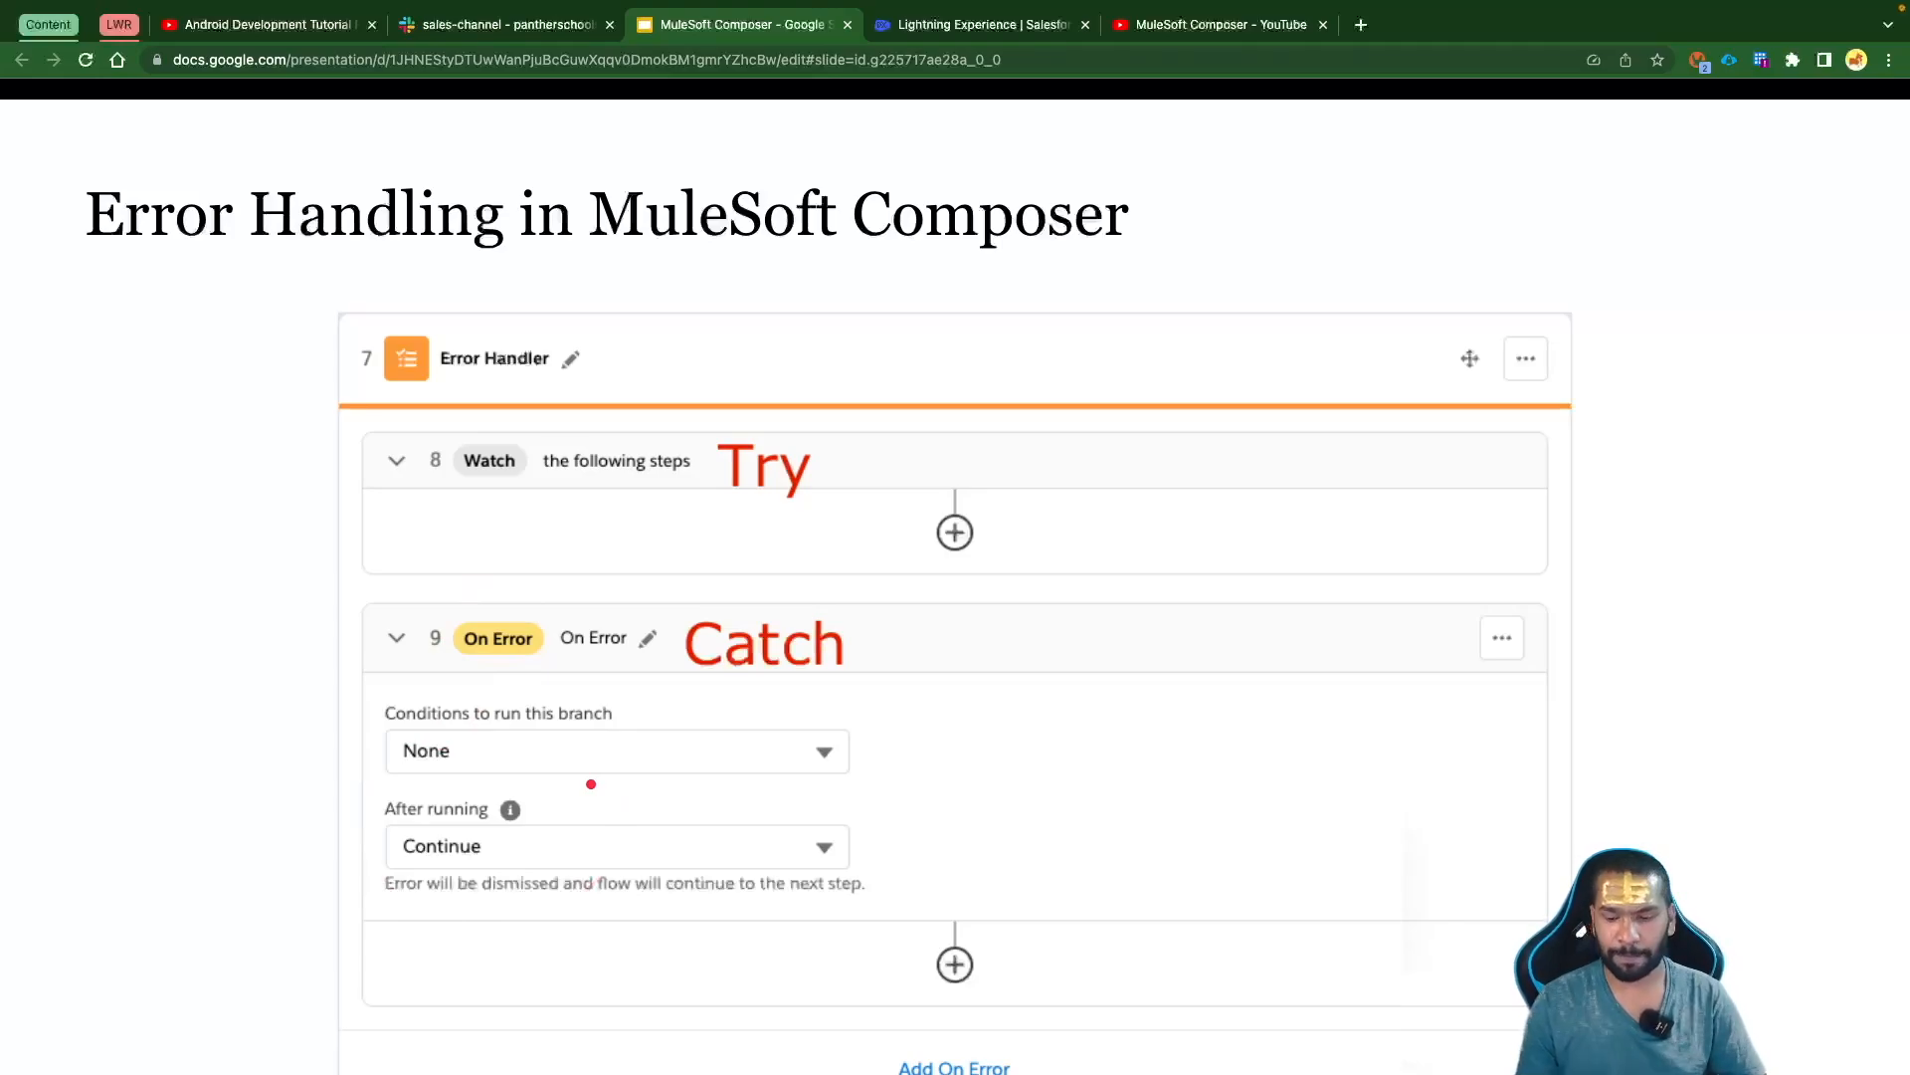
key("Right")
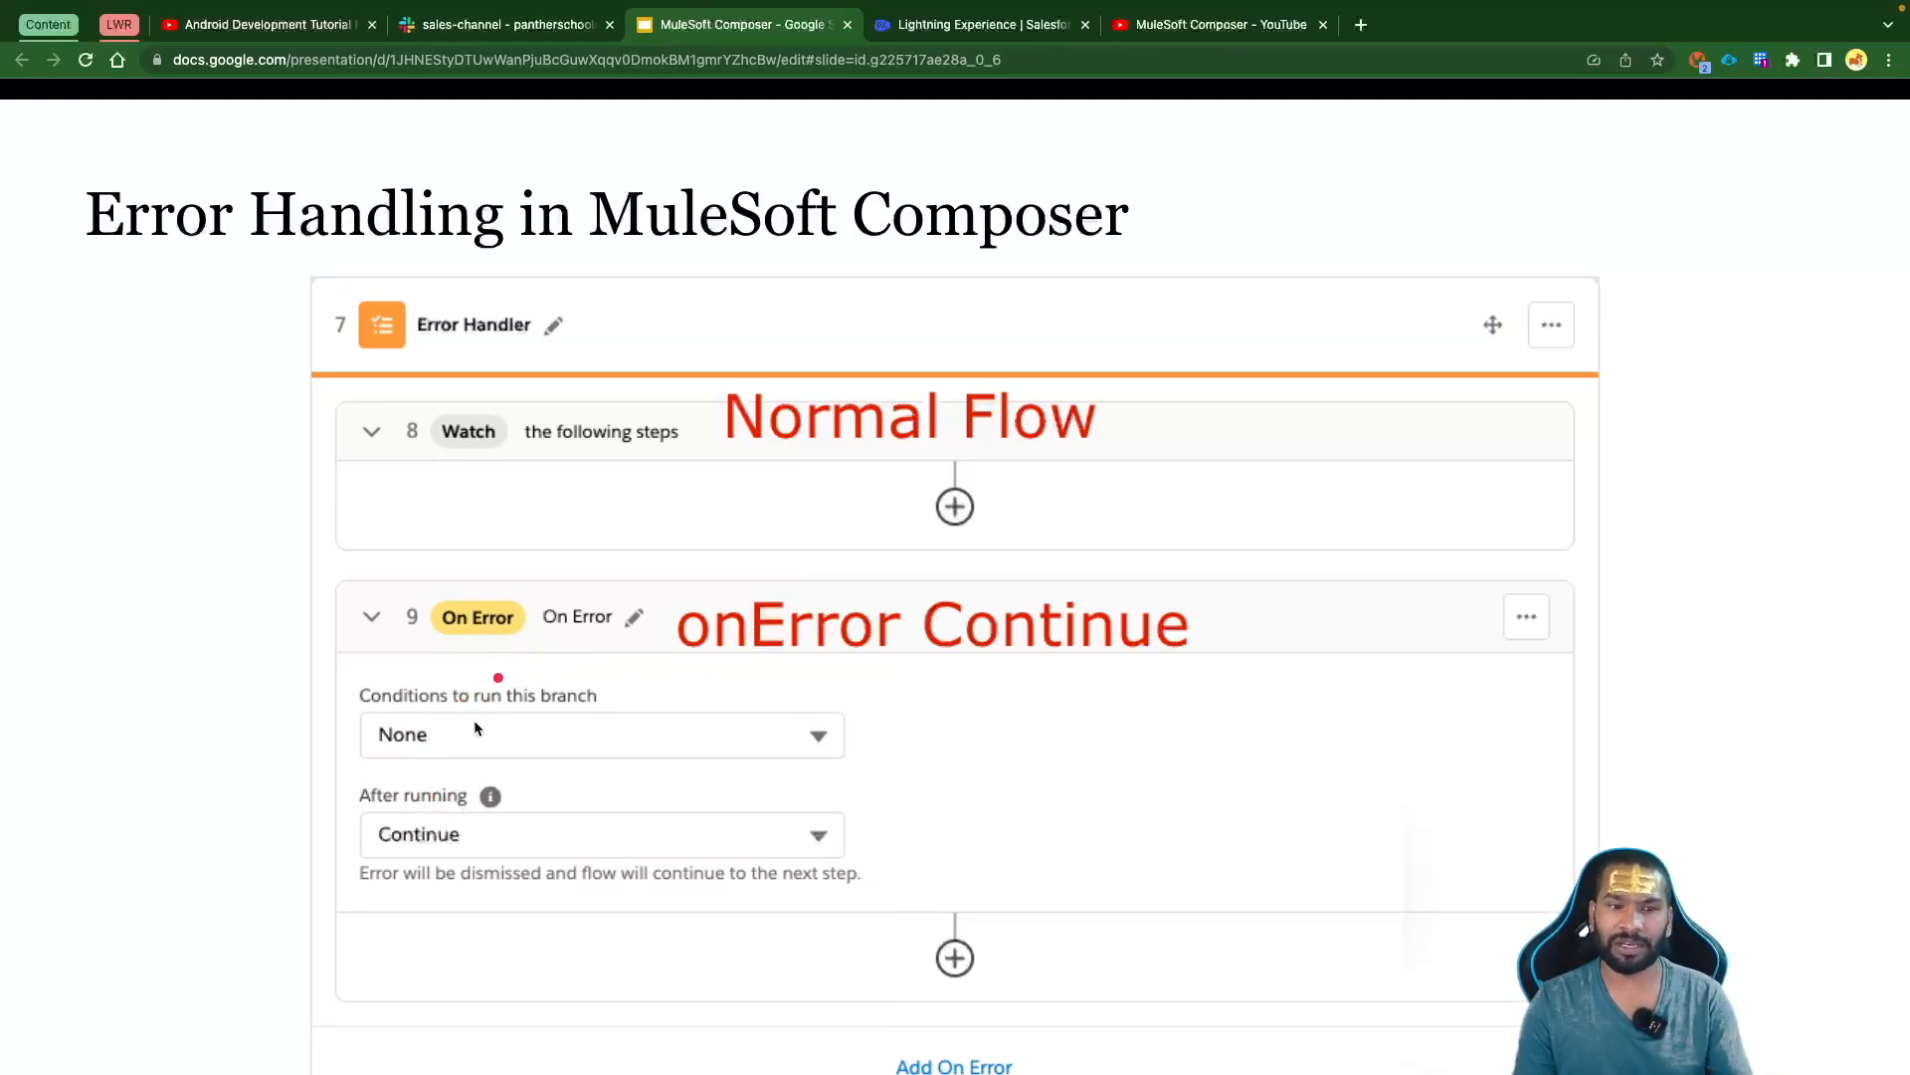
key("Right")
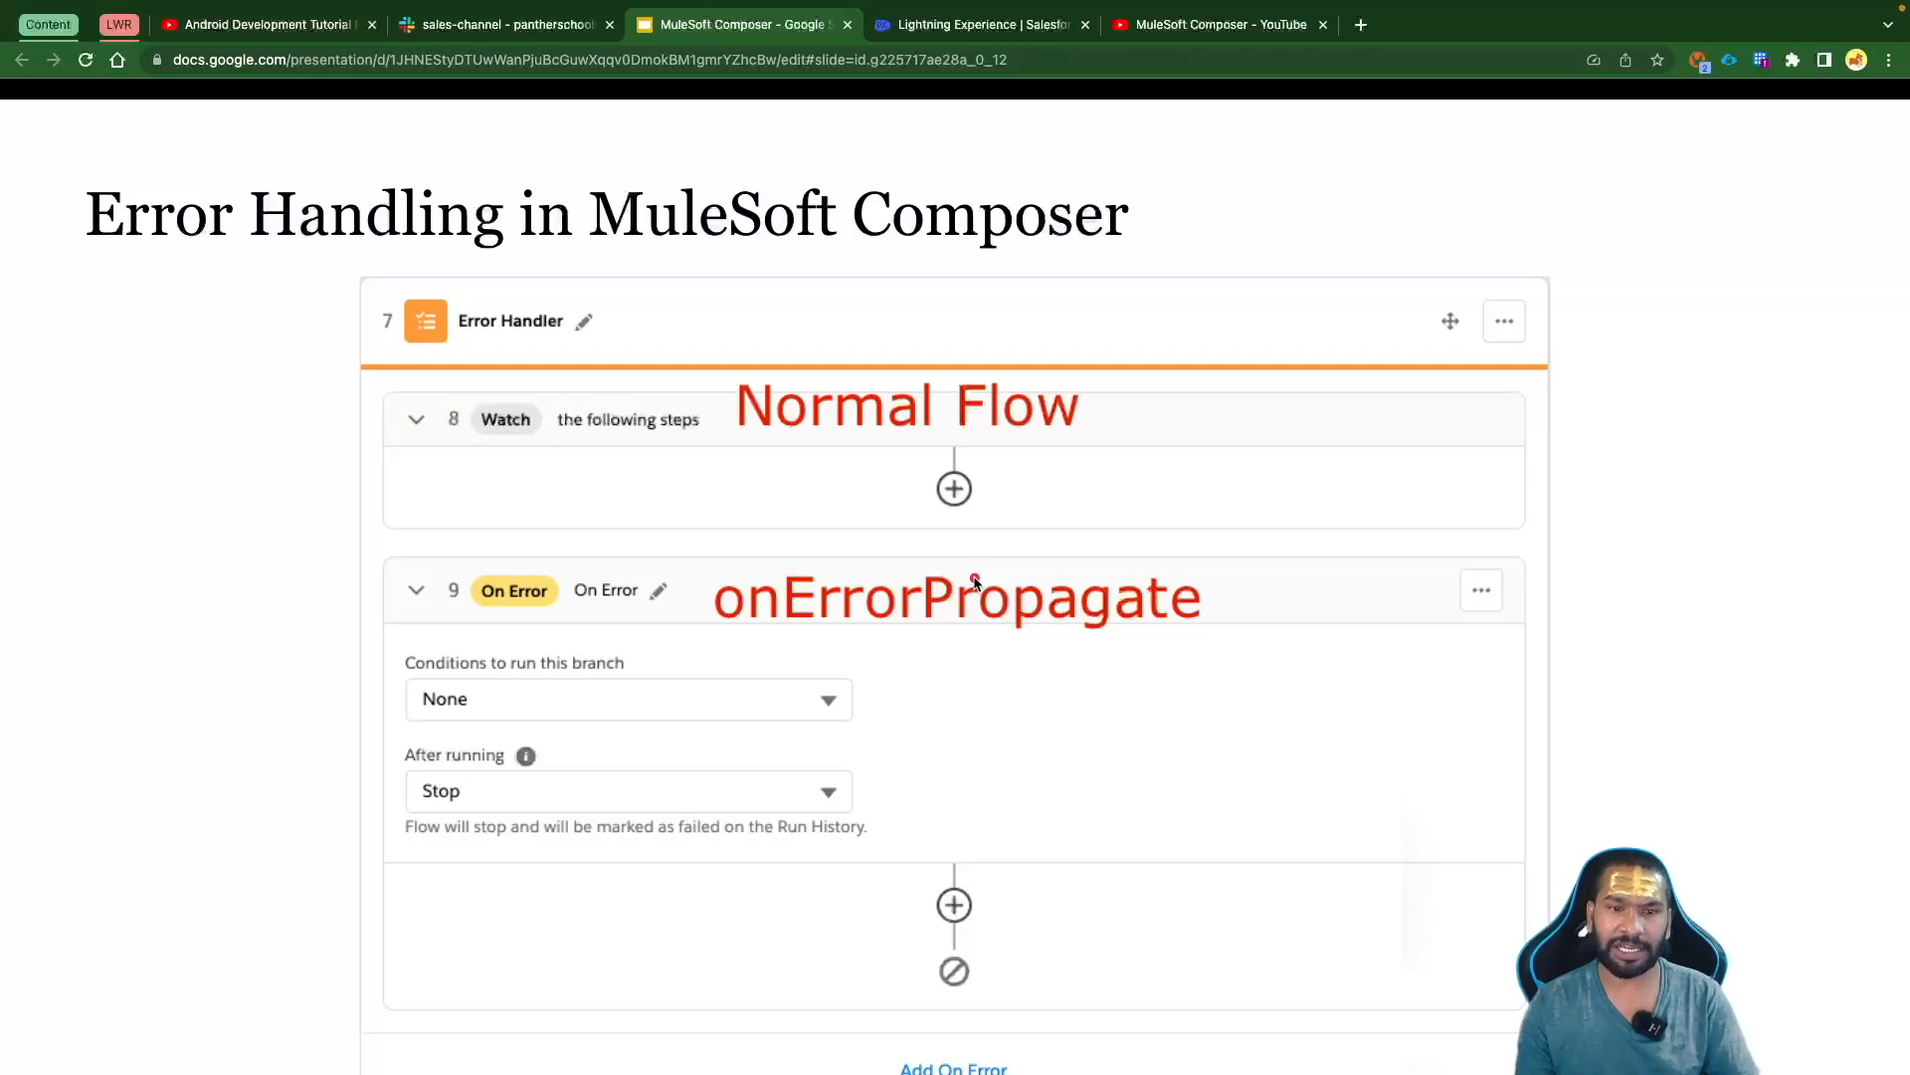
key("Left")
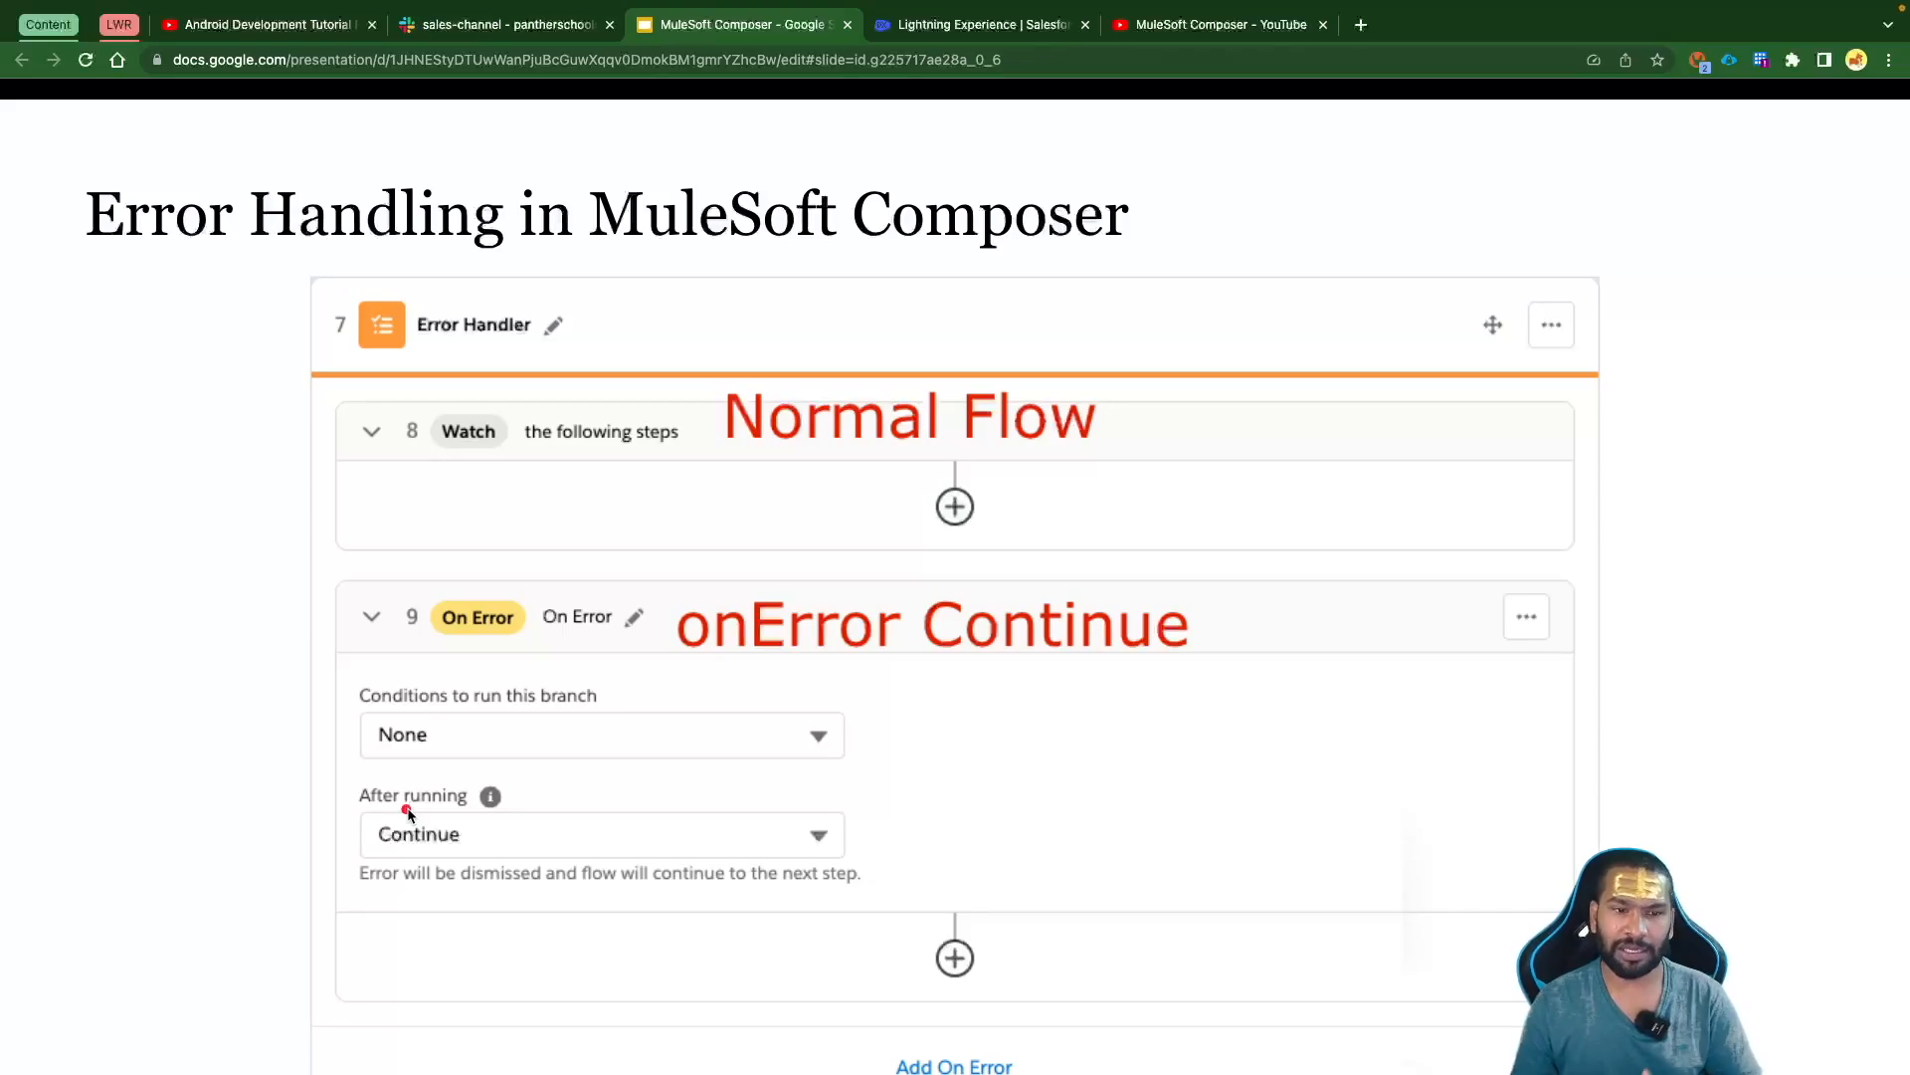
key("Right")
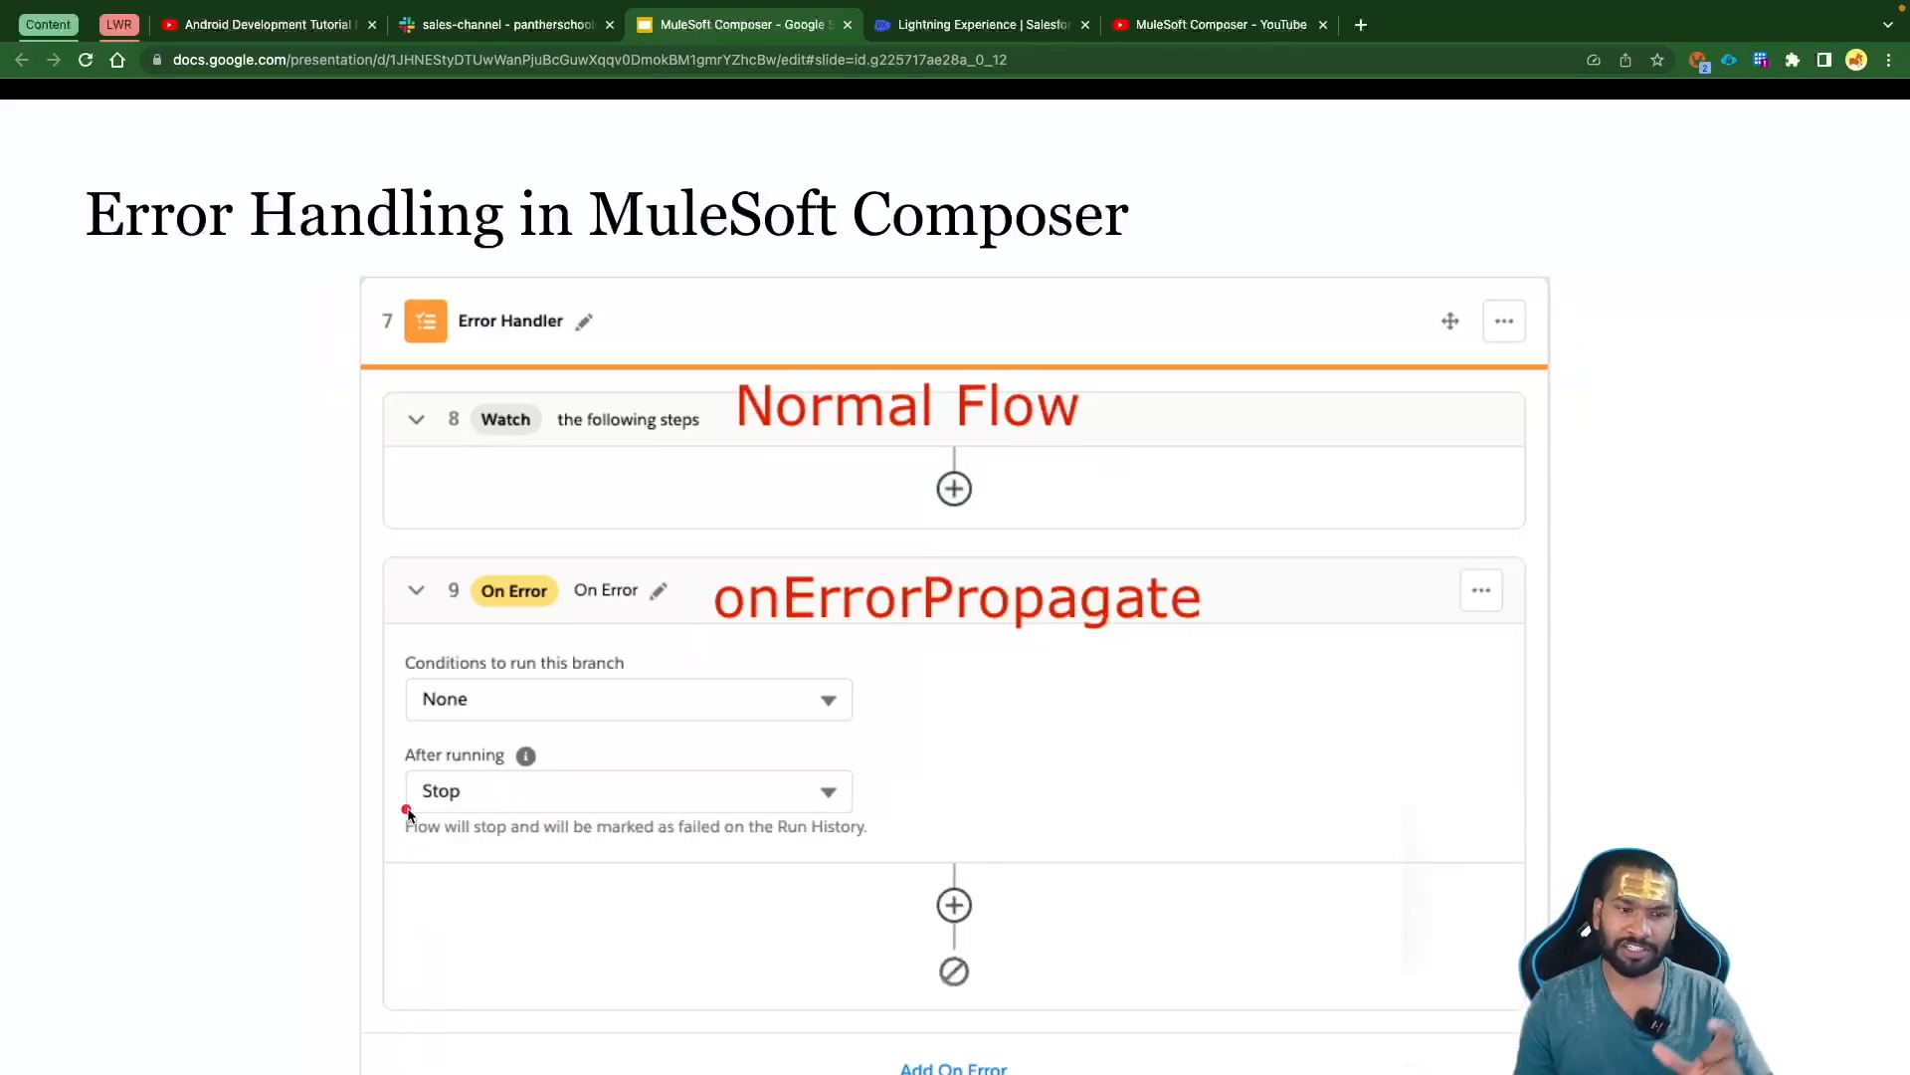
key("Right")
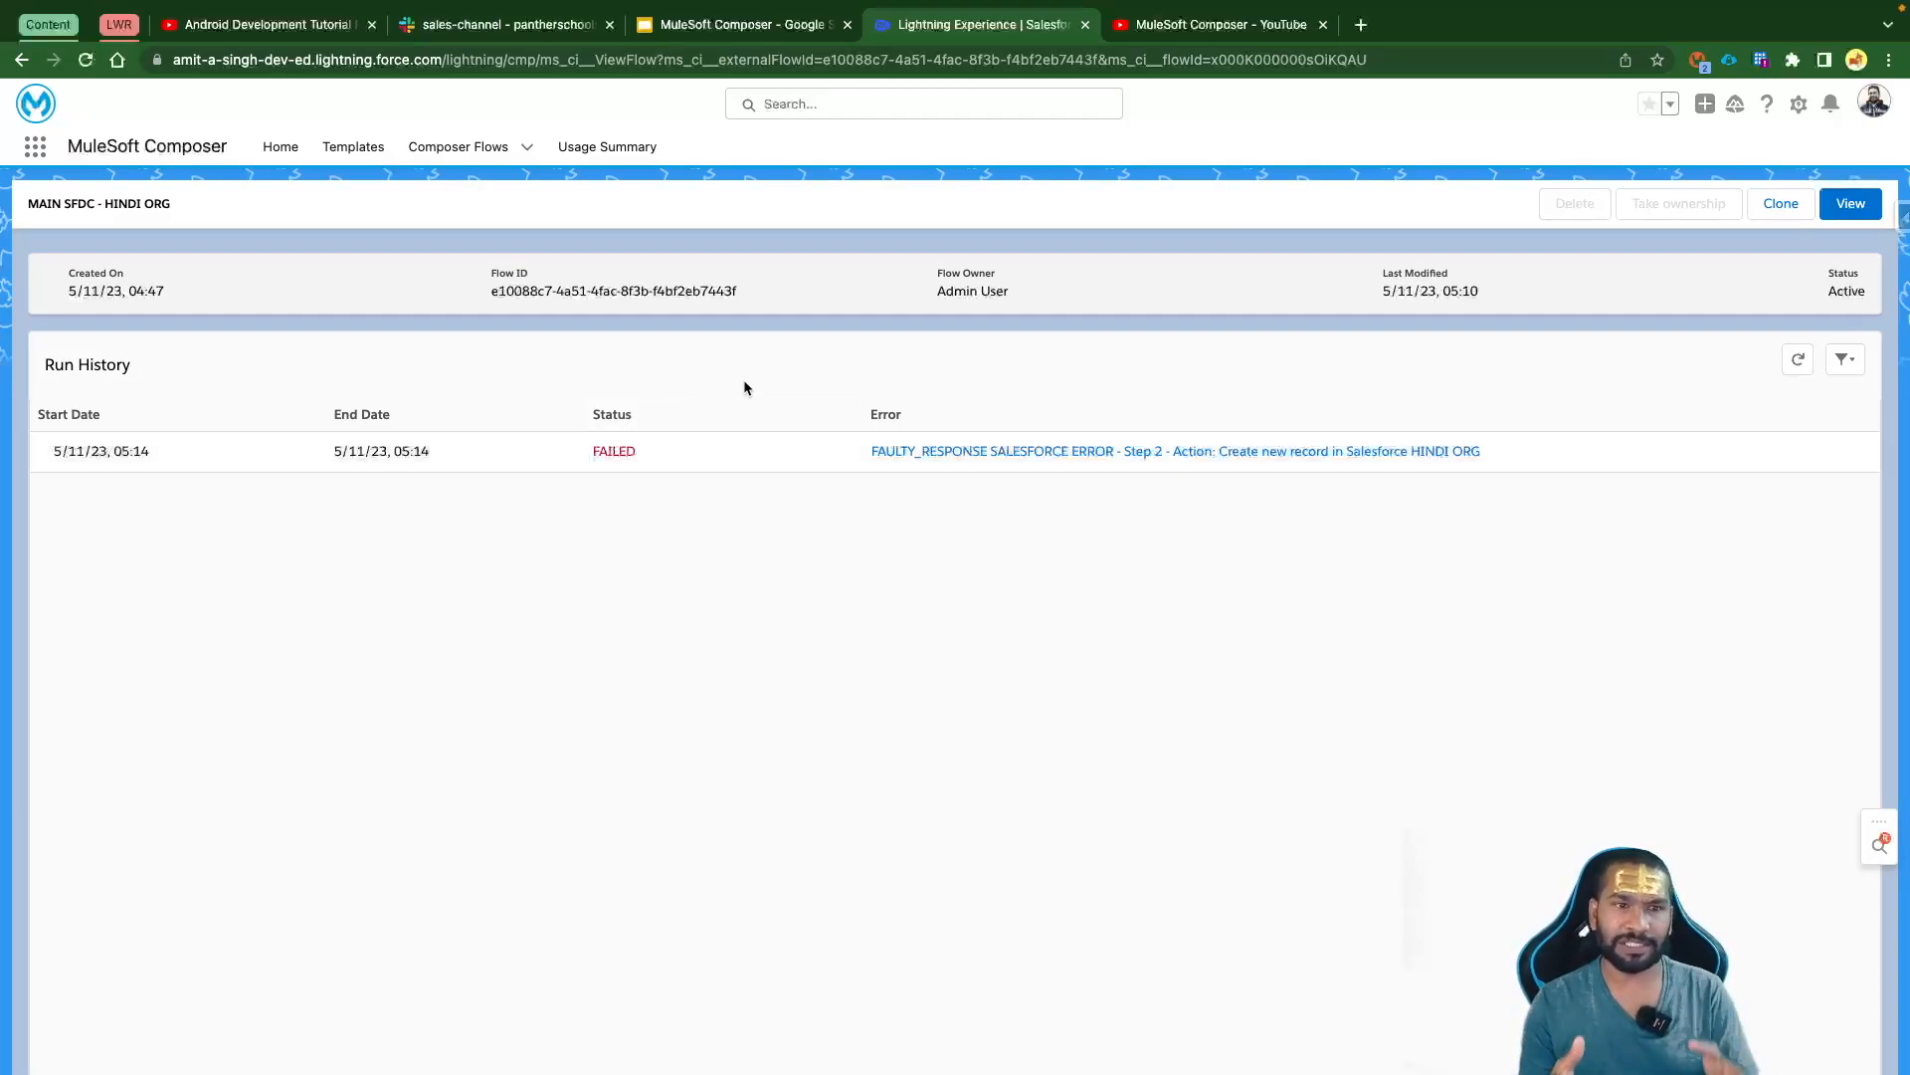
double_click(50, 202)
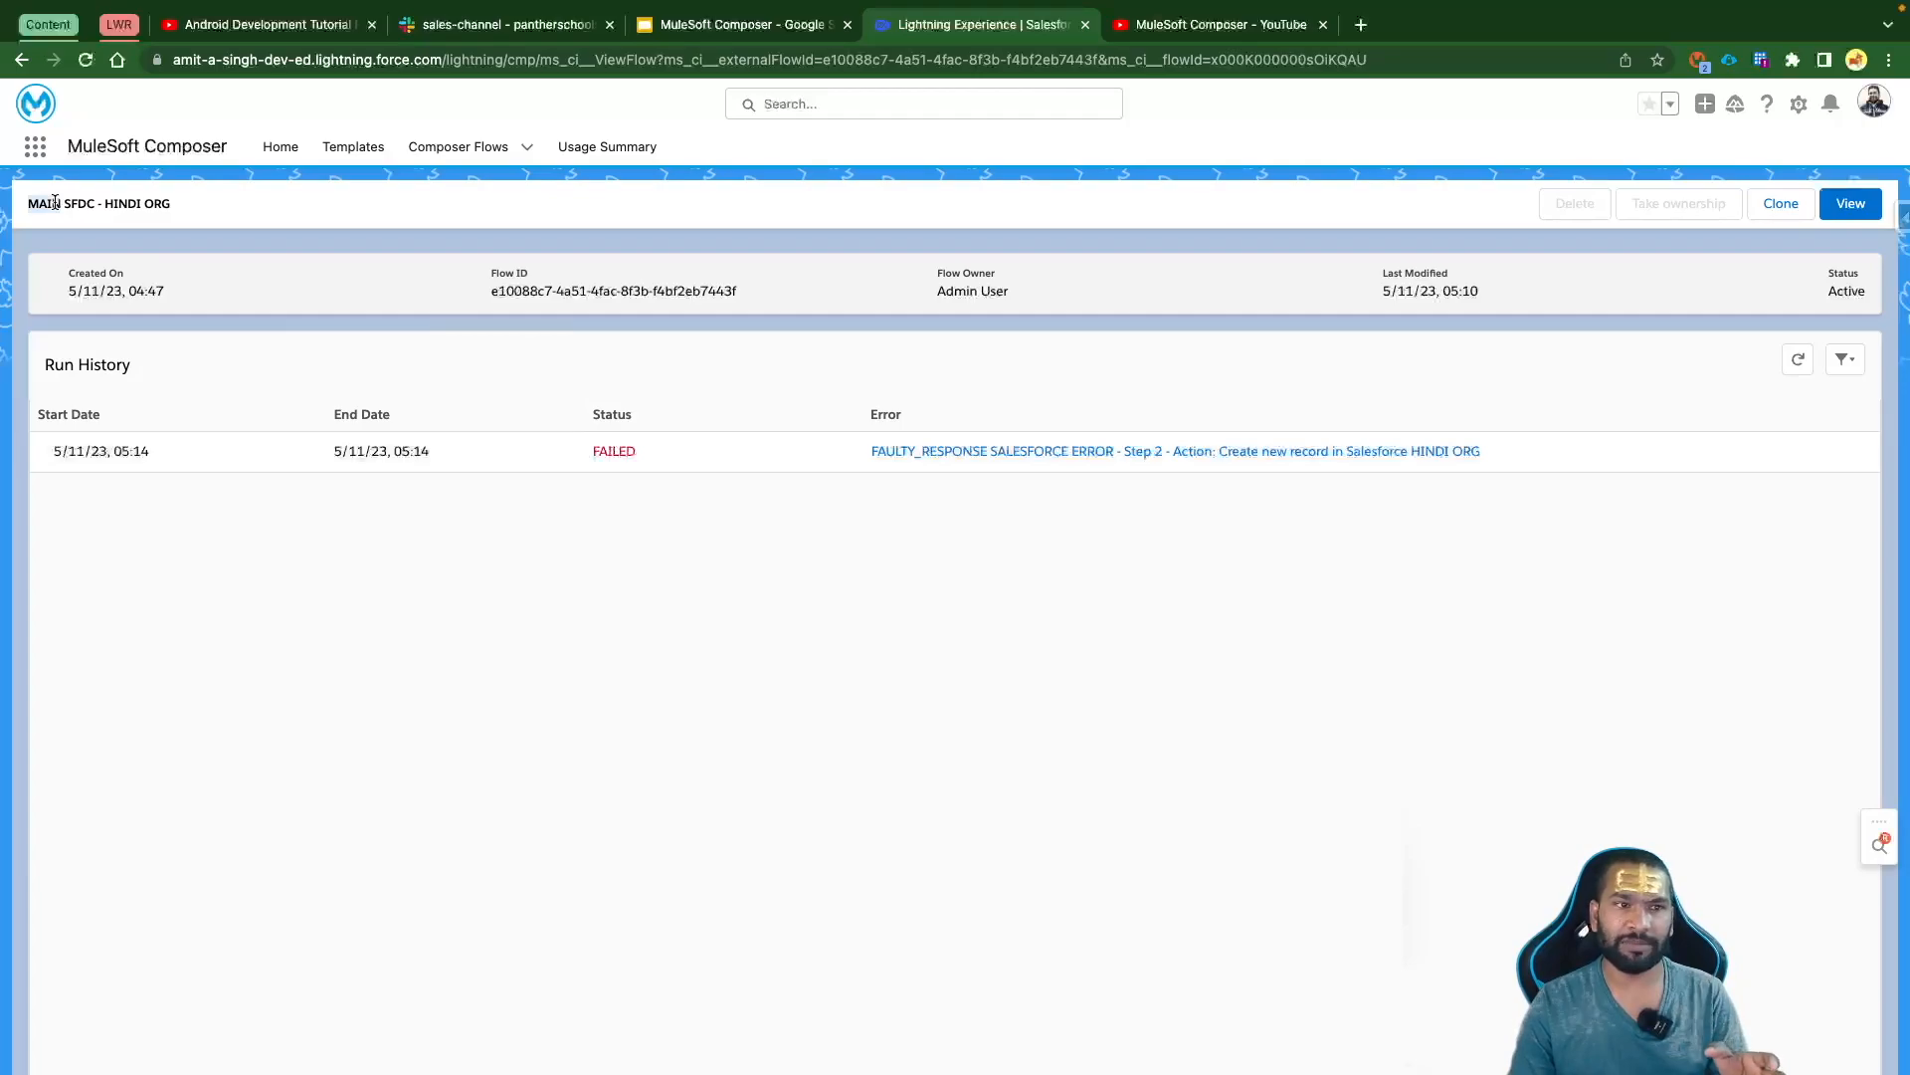
left_click(136, 209)
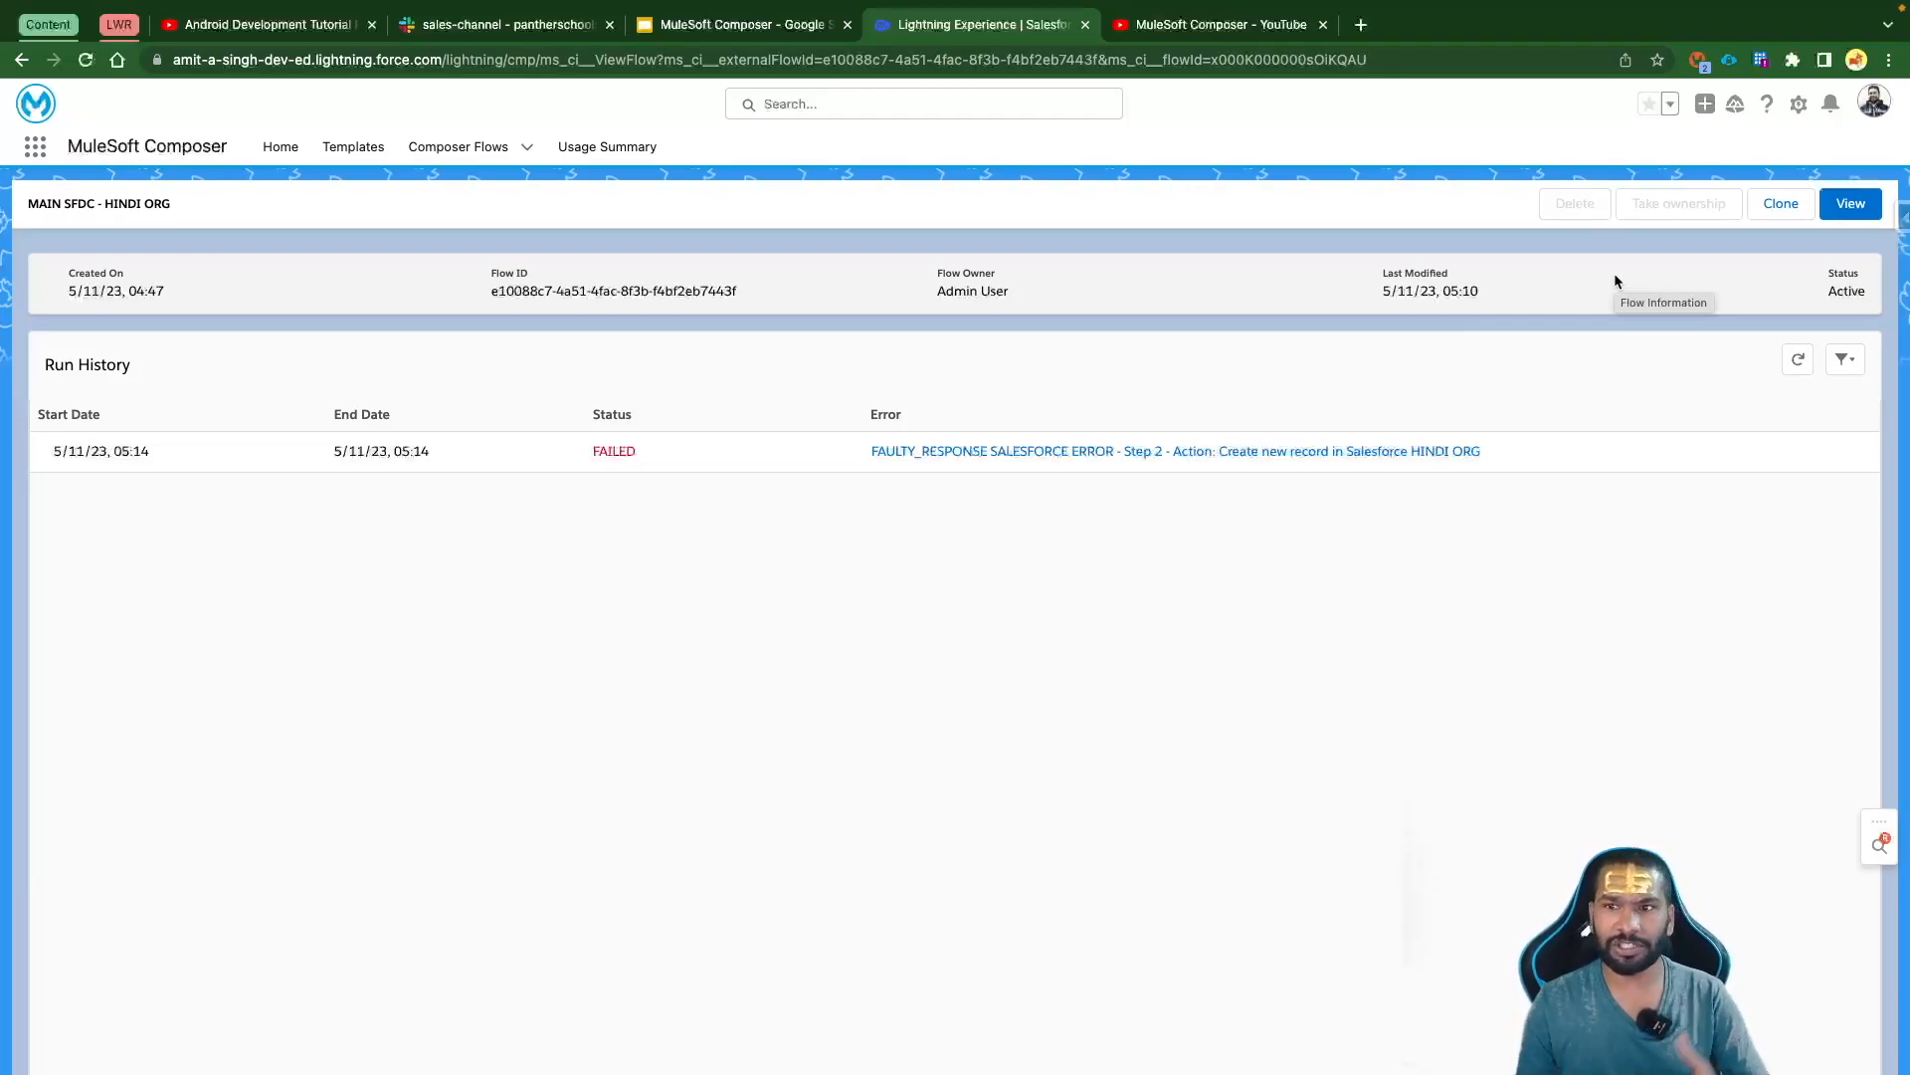
Search the Salesforce apps and items for "Composer" and open the Composer Errors object
left_click(35, 148)
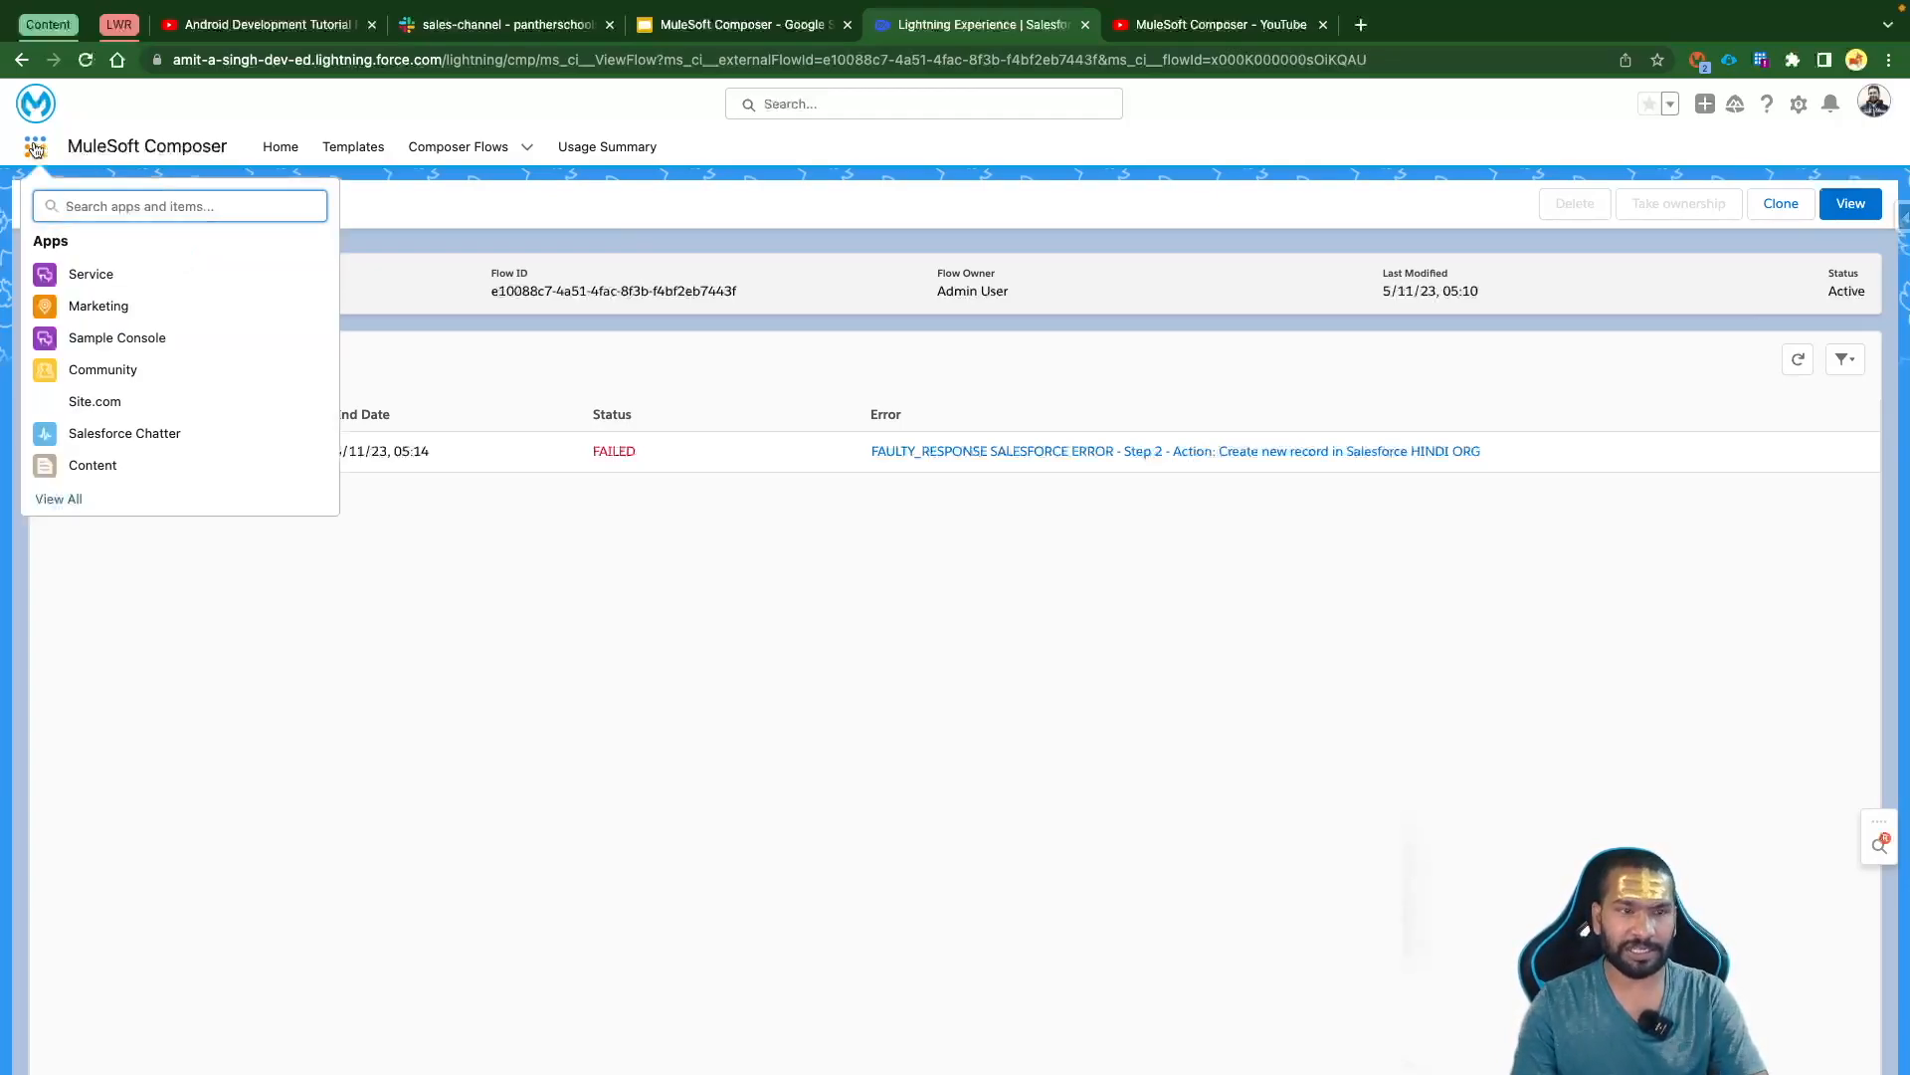
type("Co")
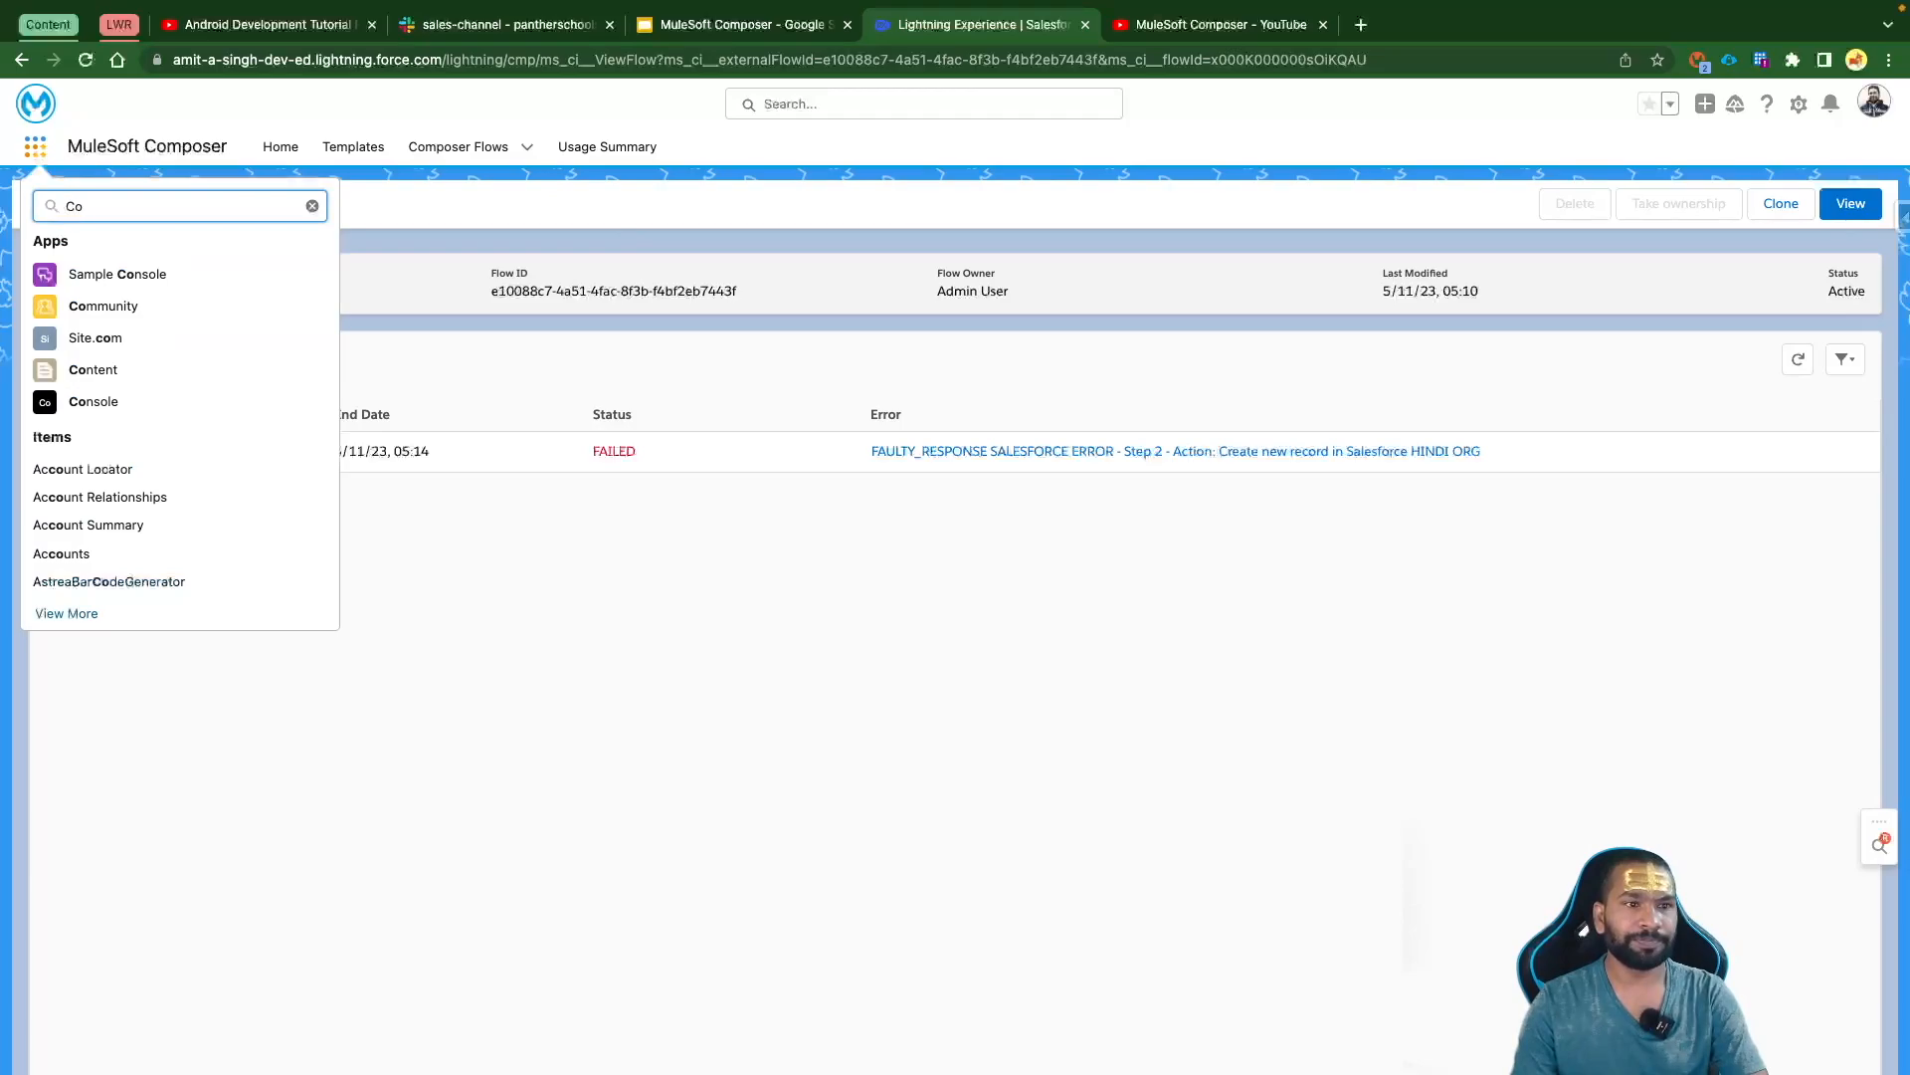
type("mposer")
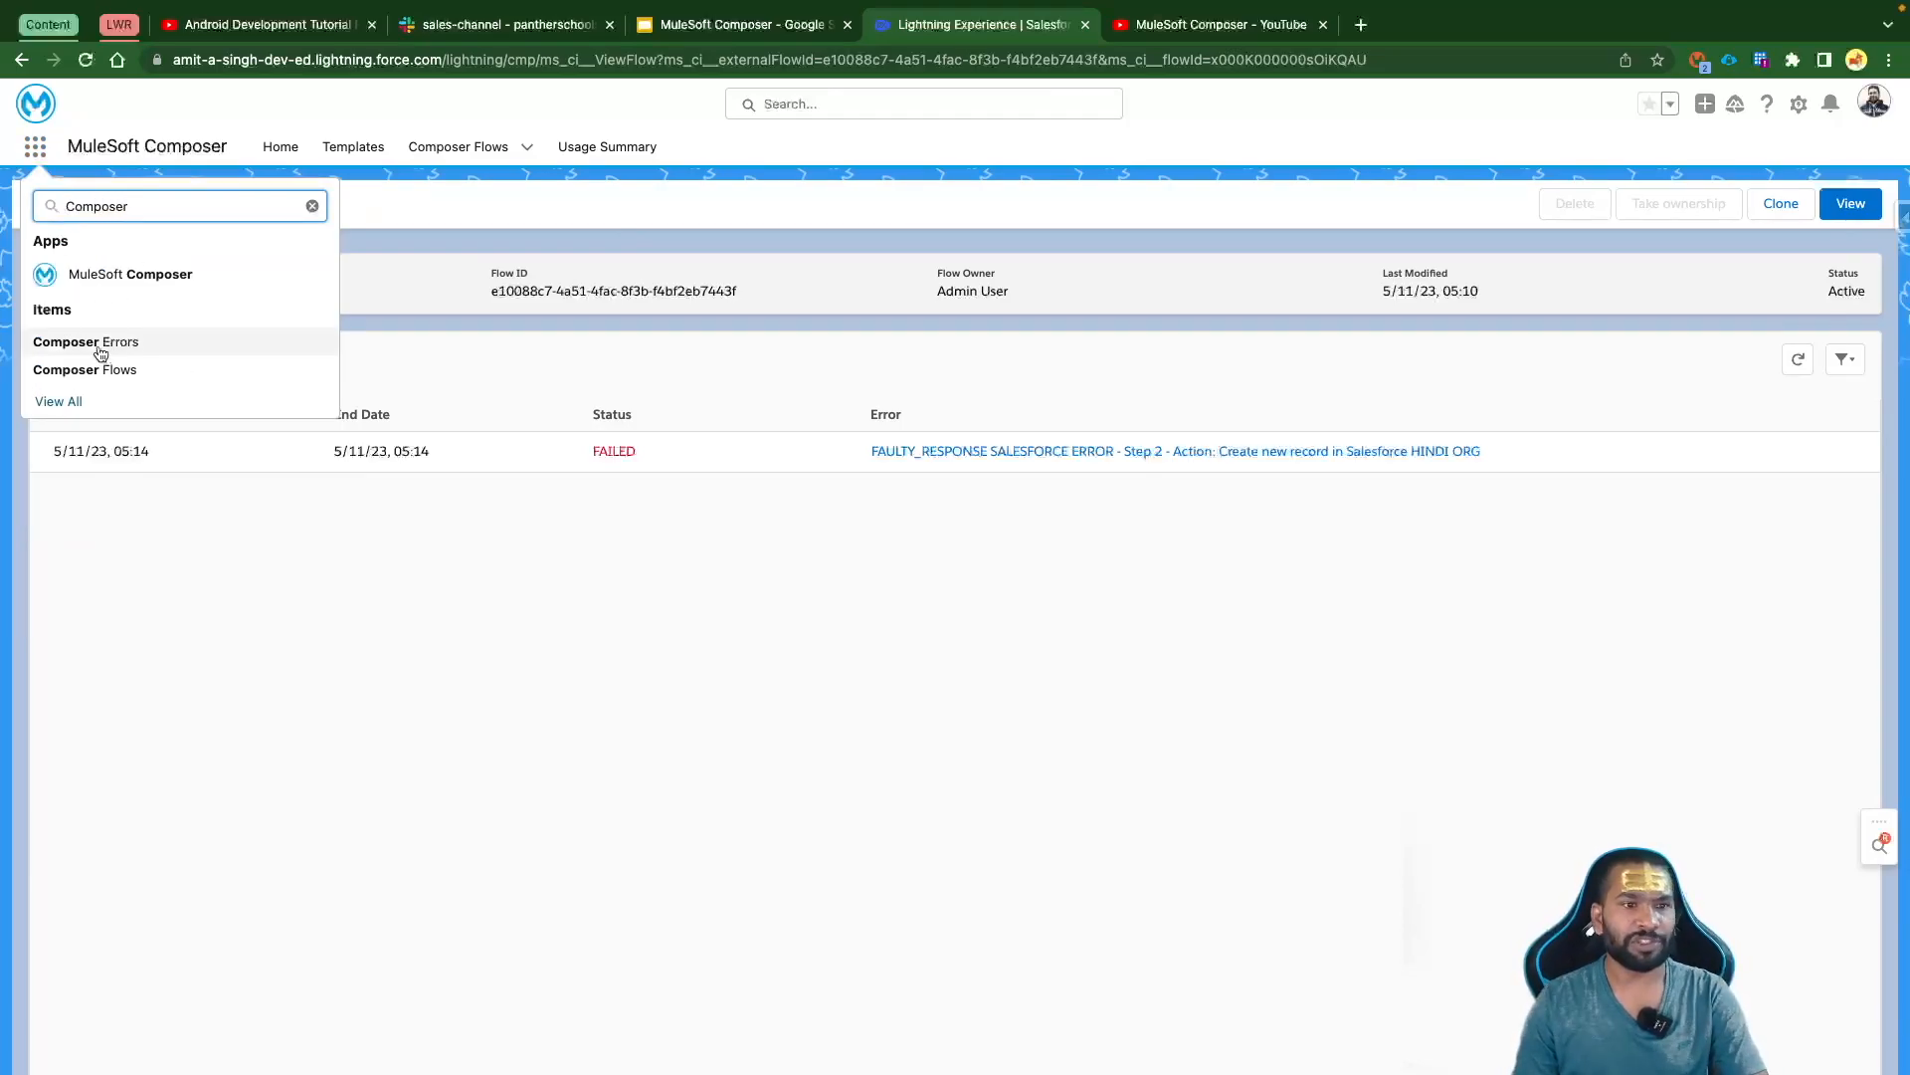
left_click(101, 348)
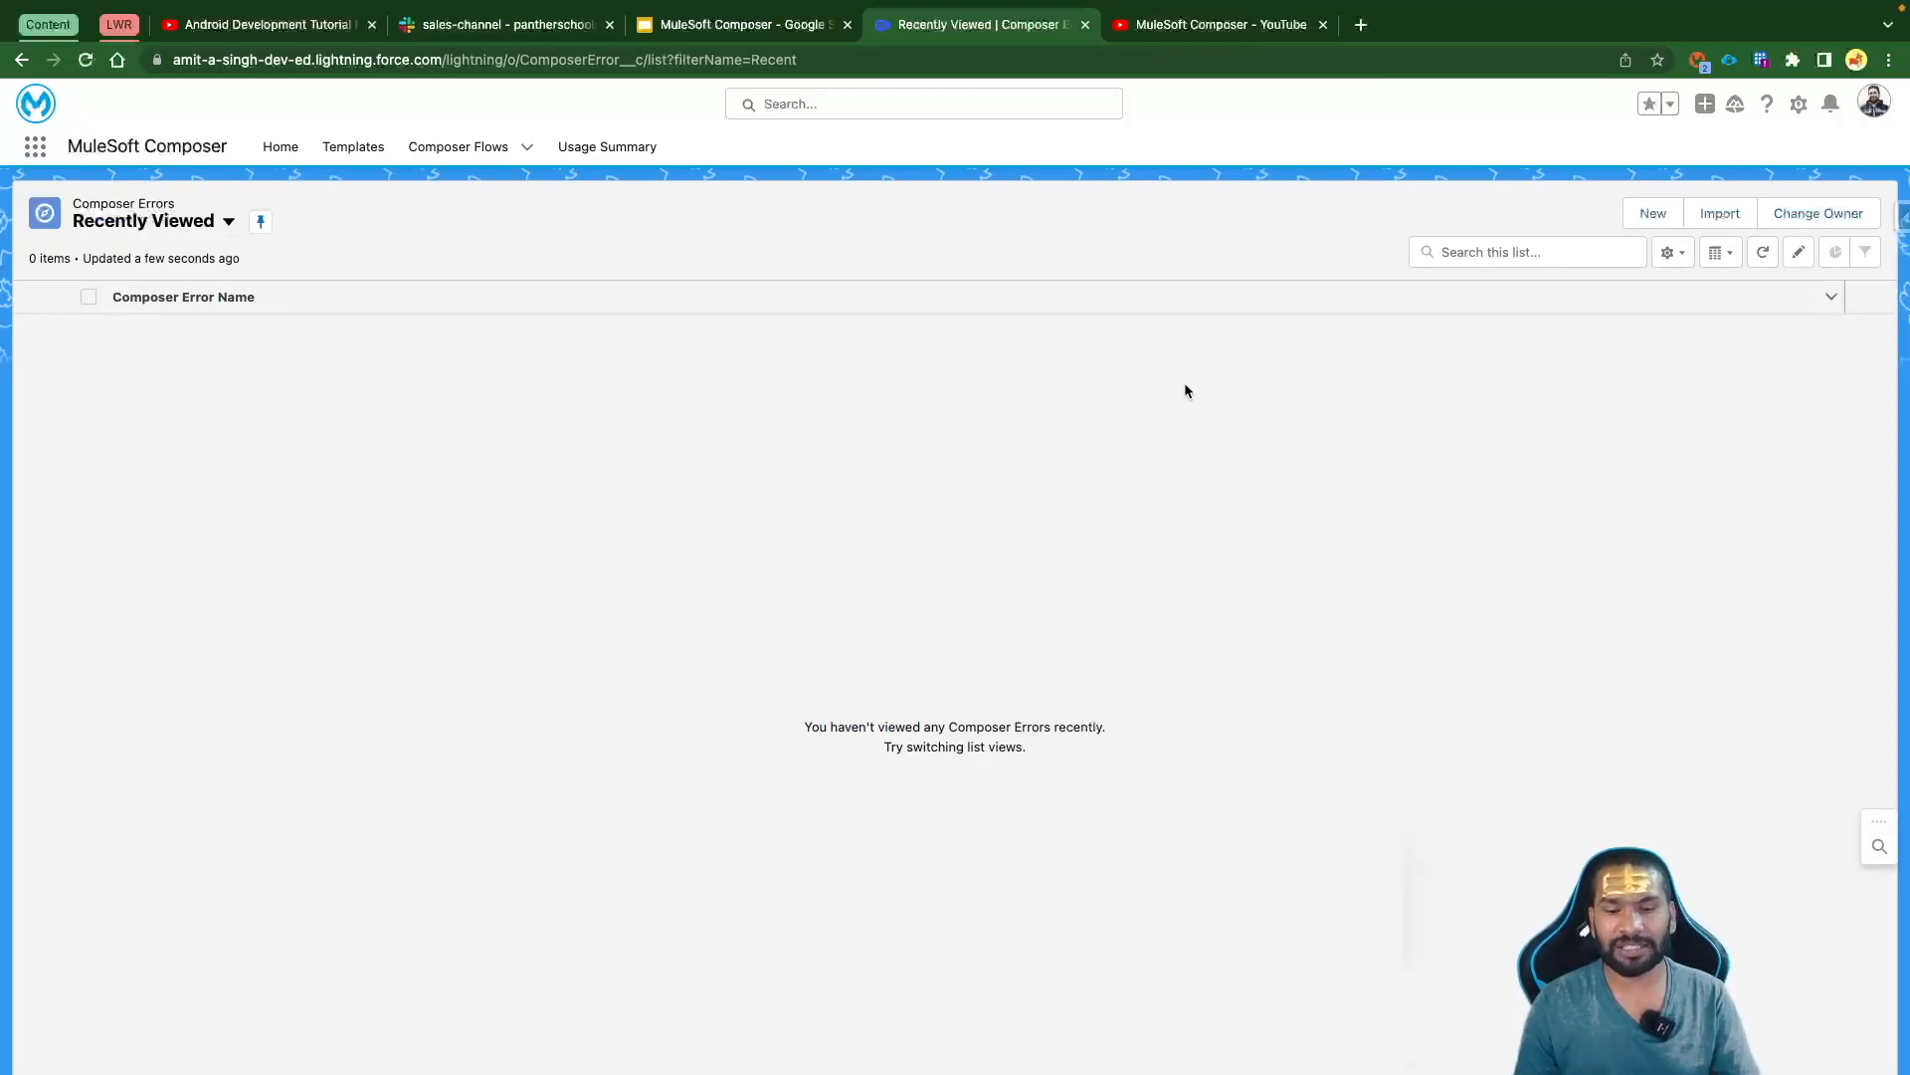
Examine the Payload, Error Description and Error Type fields in a new Composer Error form, then cancel it without saving
left_click(1650, 213)
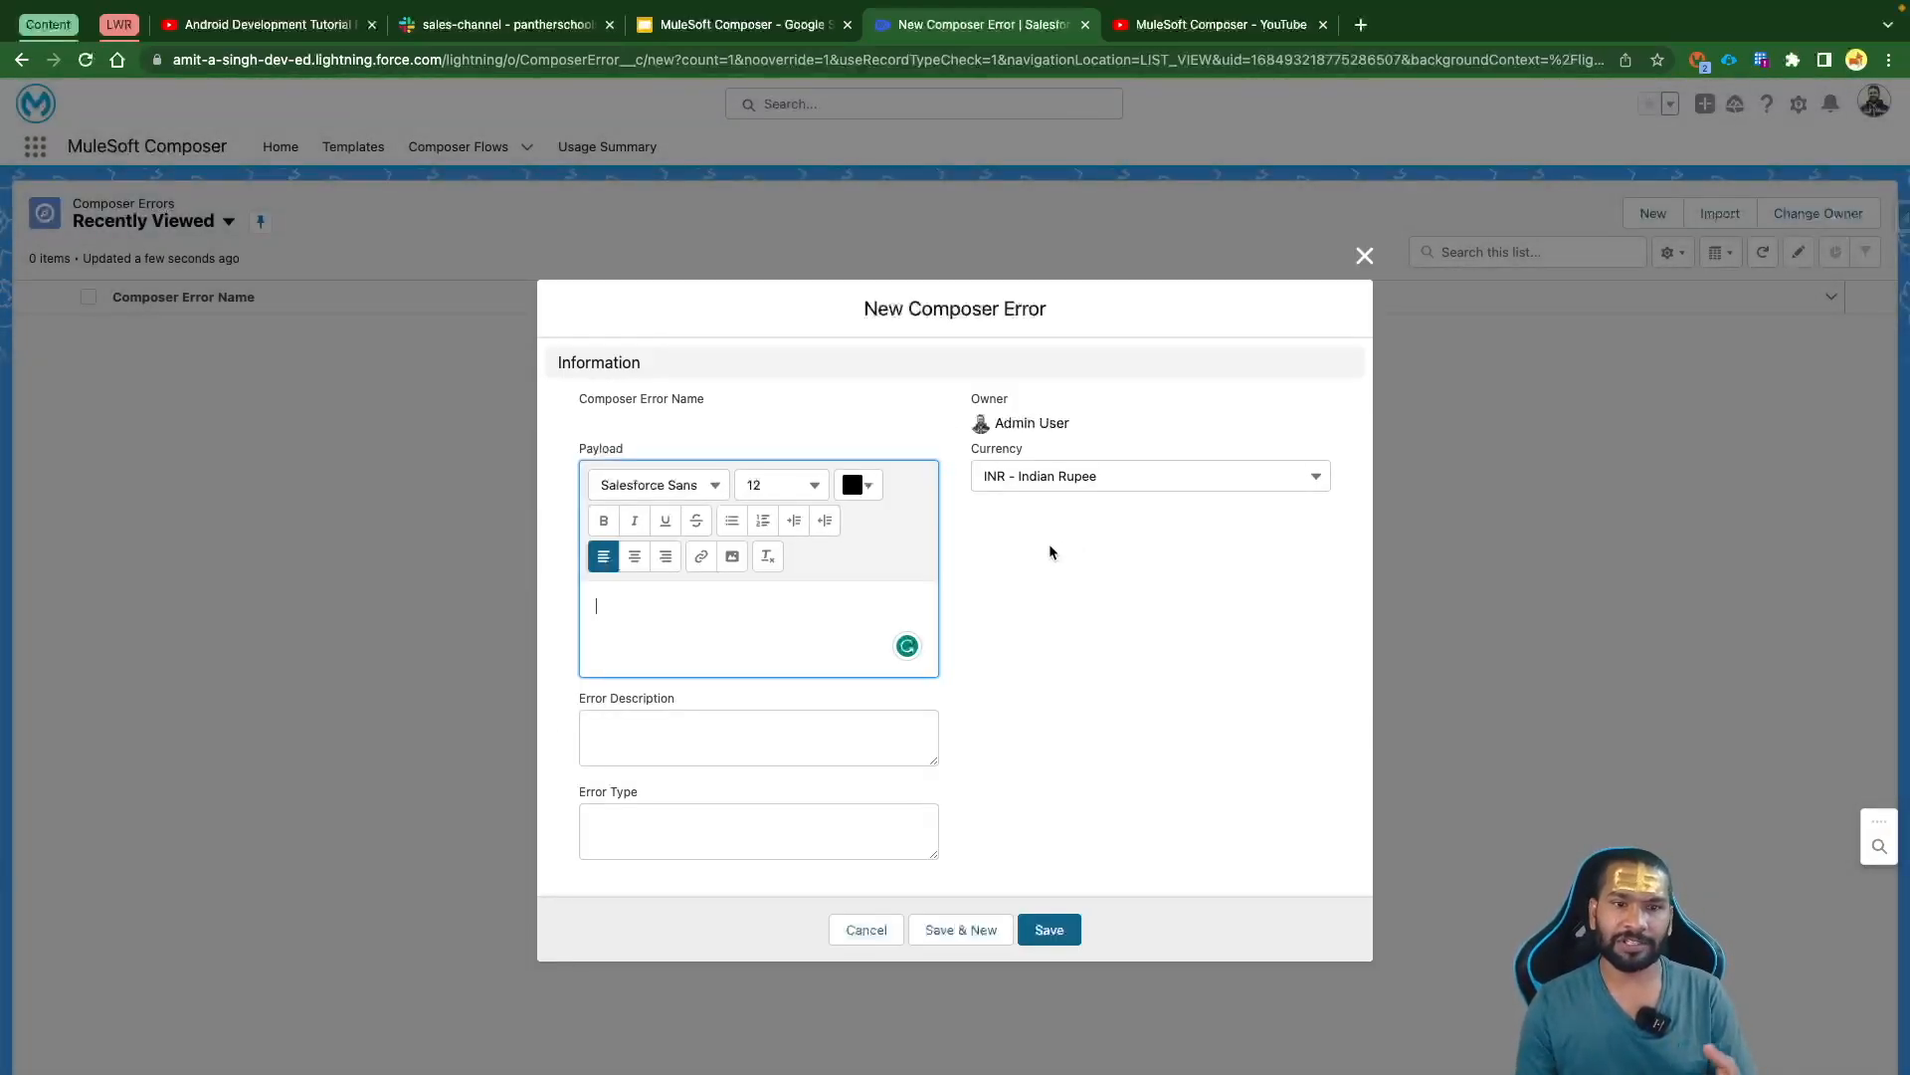
left_click(629, 453)
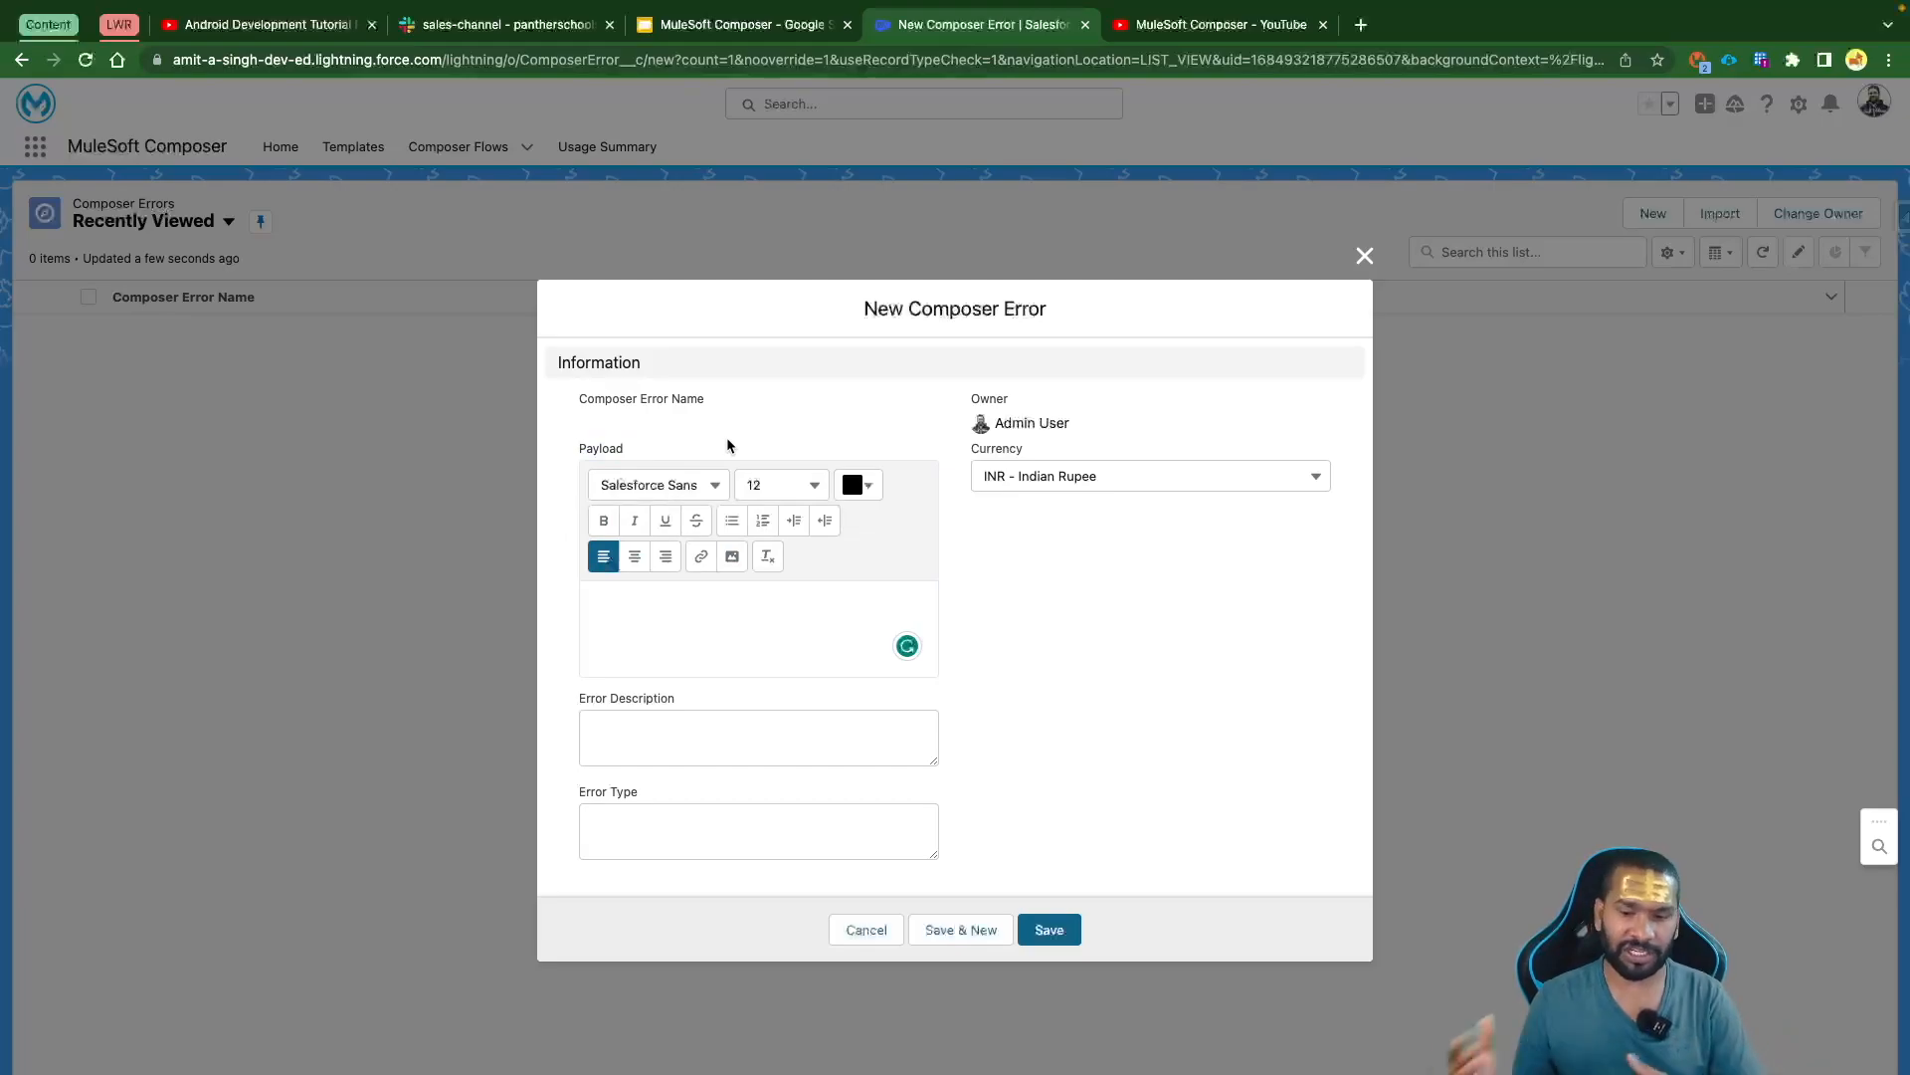
left_click(656, 744)
left_click(663, 823)
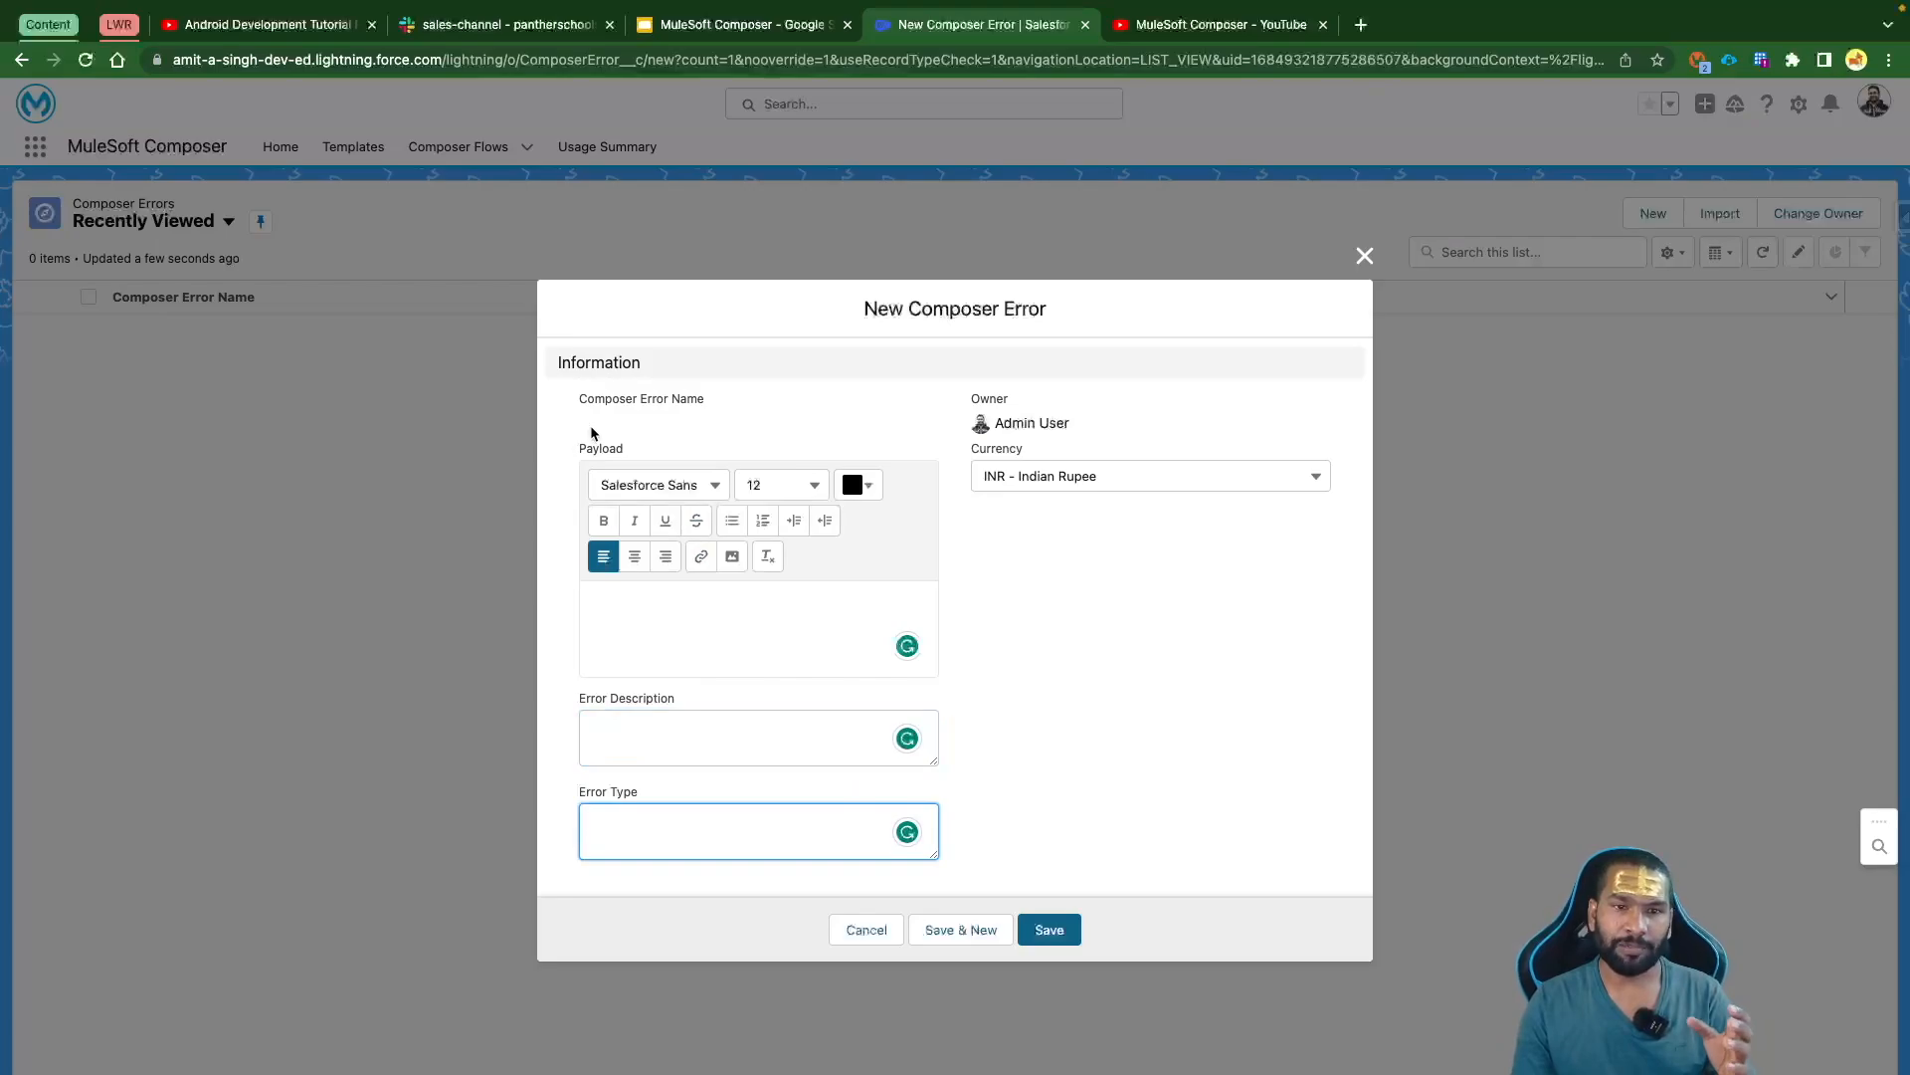
double_click(600, 447)
left_click(698, 609)
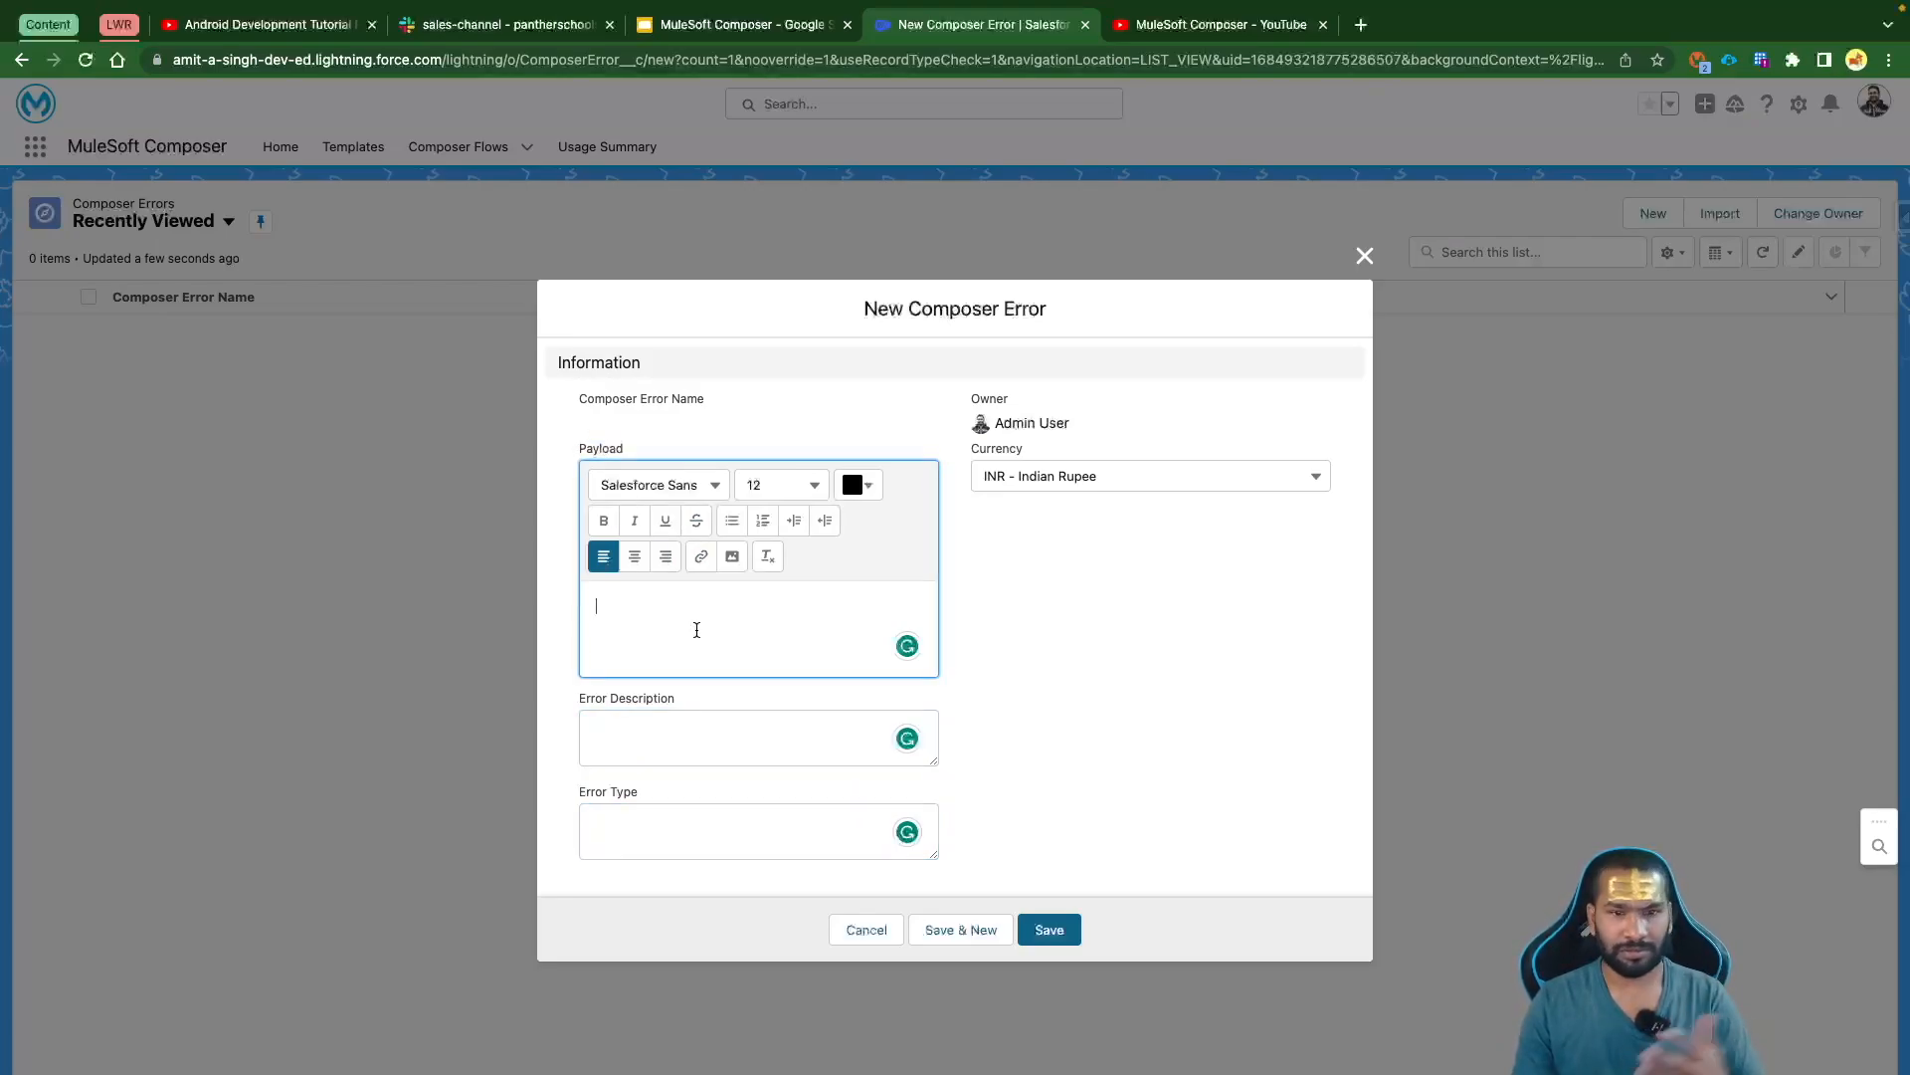
left_click(671, 746)
left_click(637, 826)
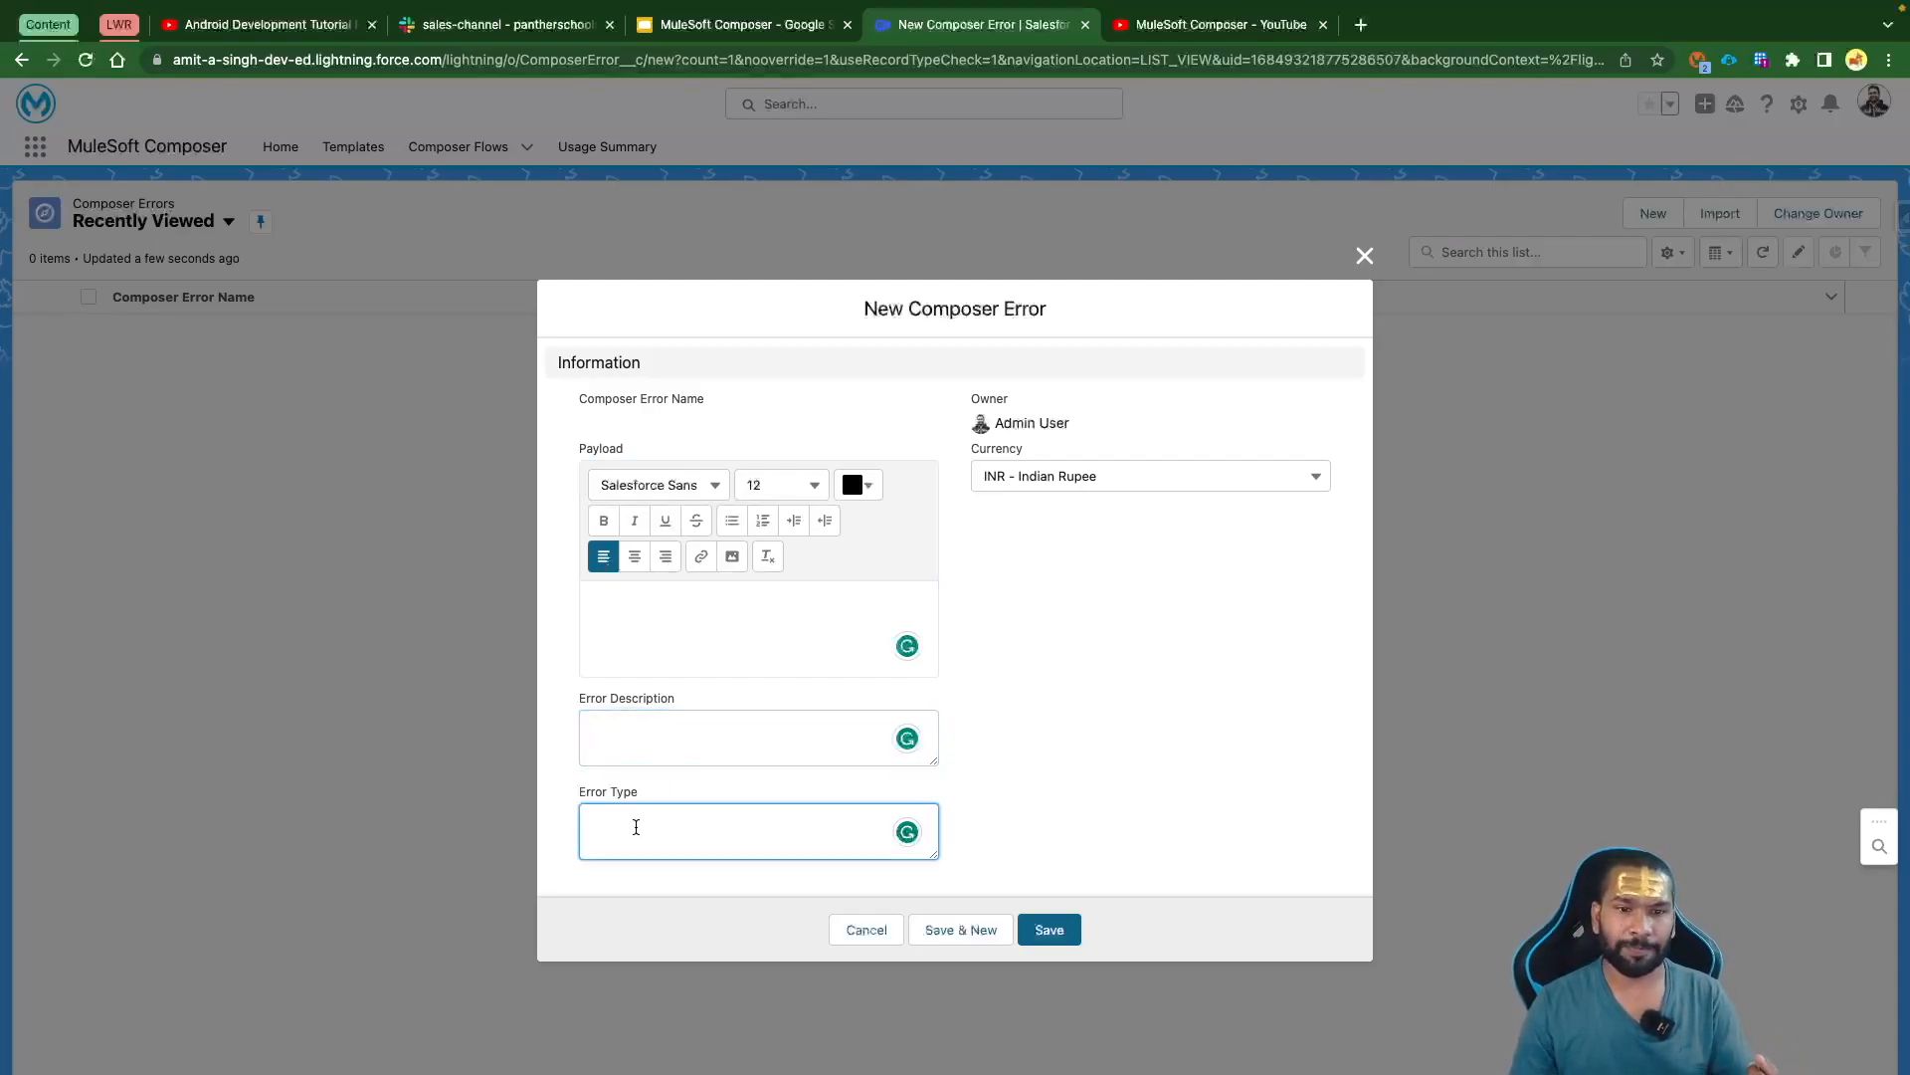
left_click_drag(571, 699, 642, 791)
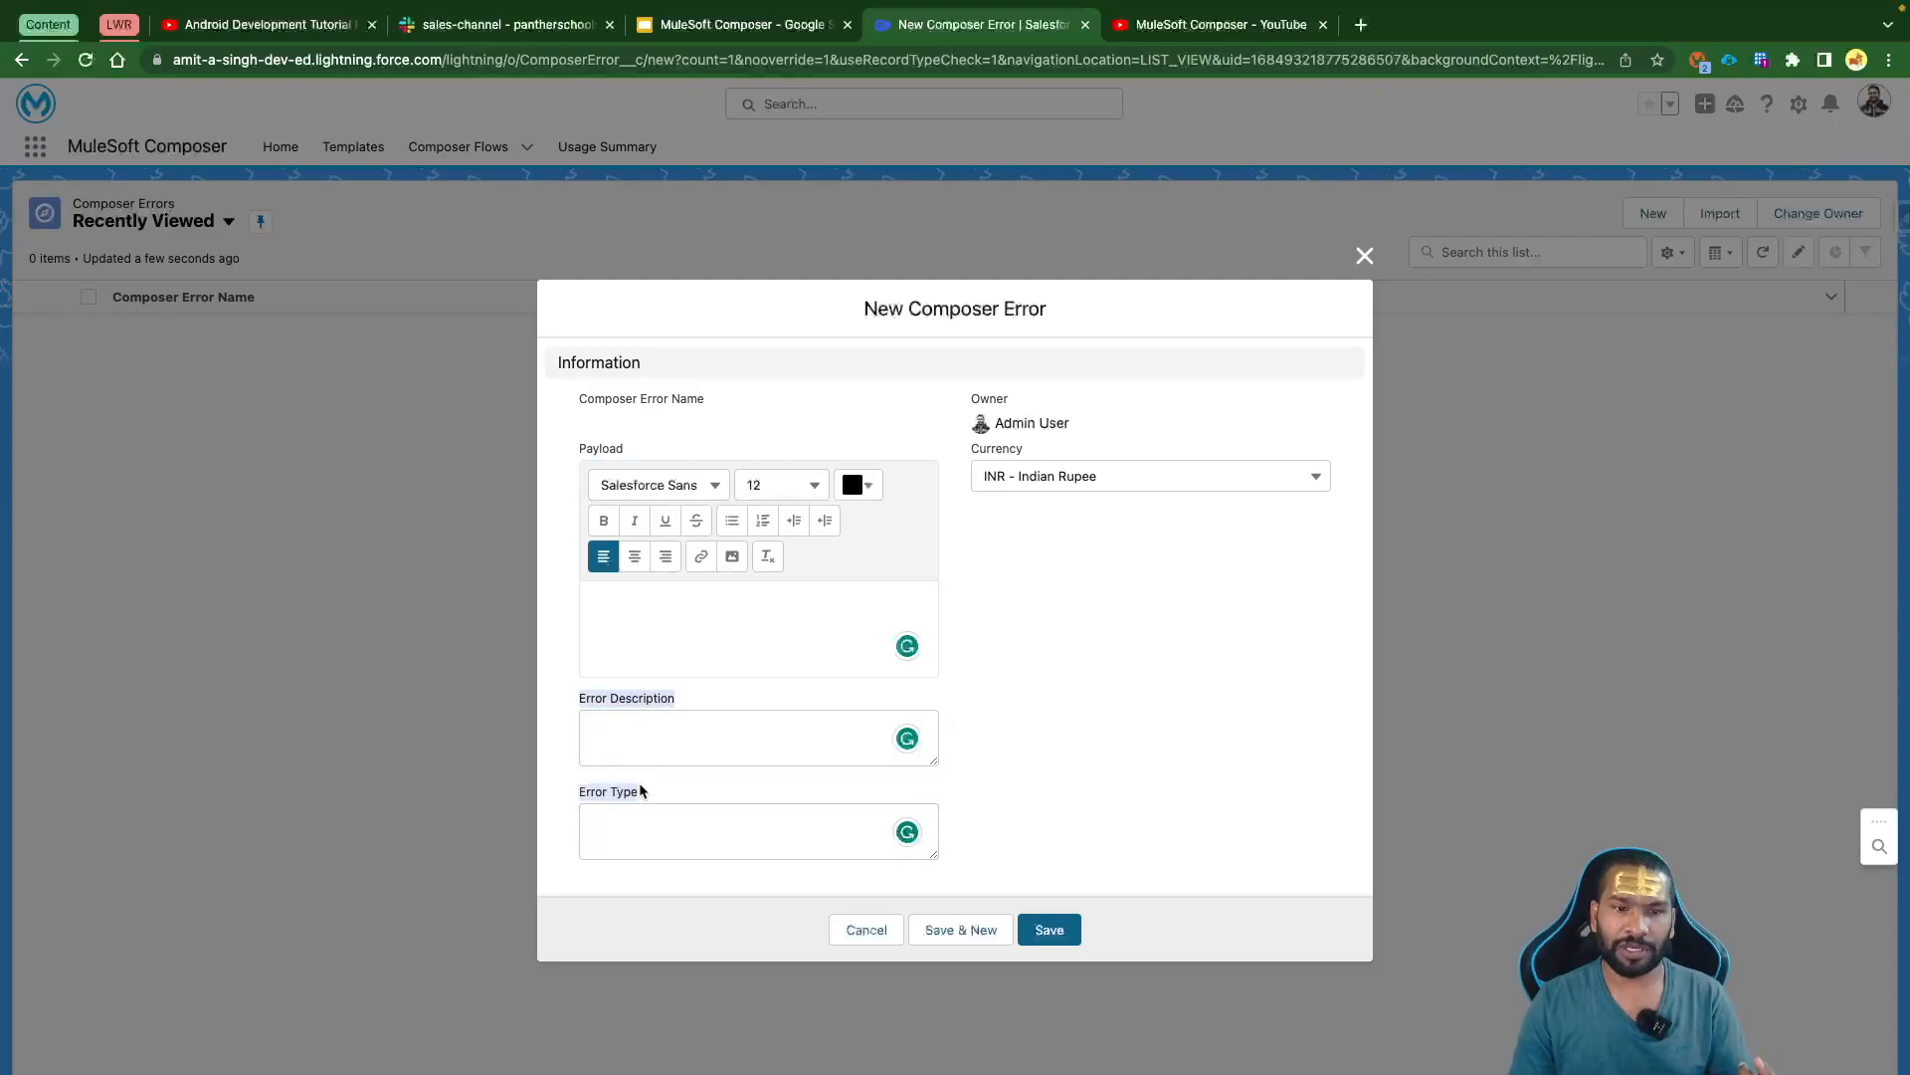
double_click(598, 449)
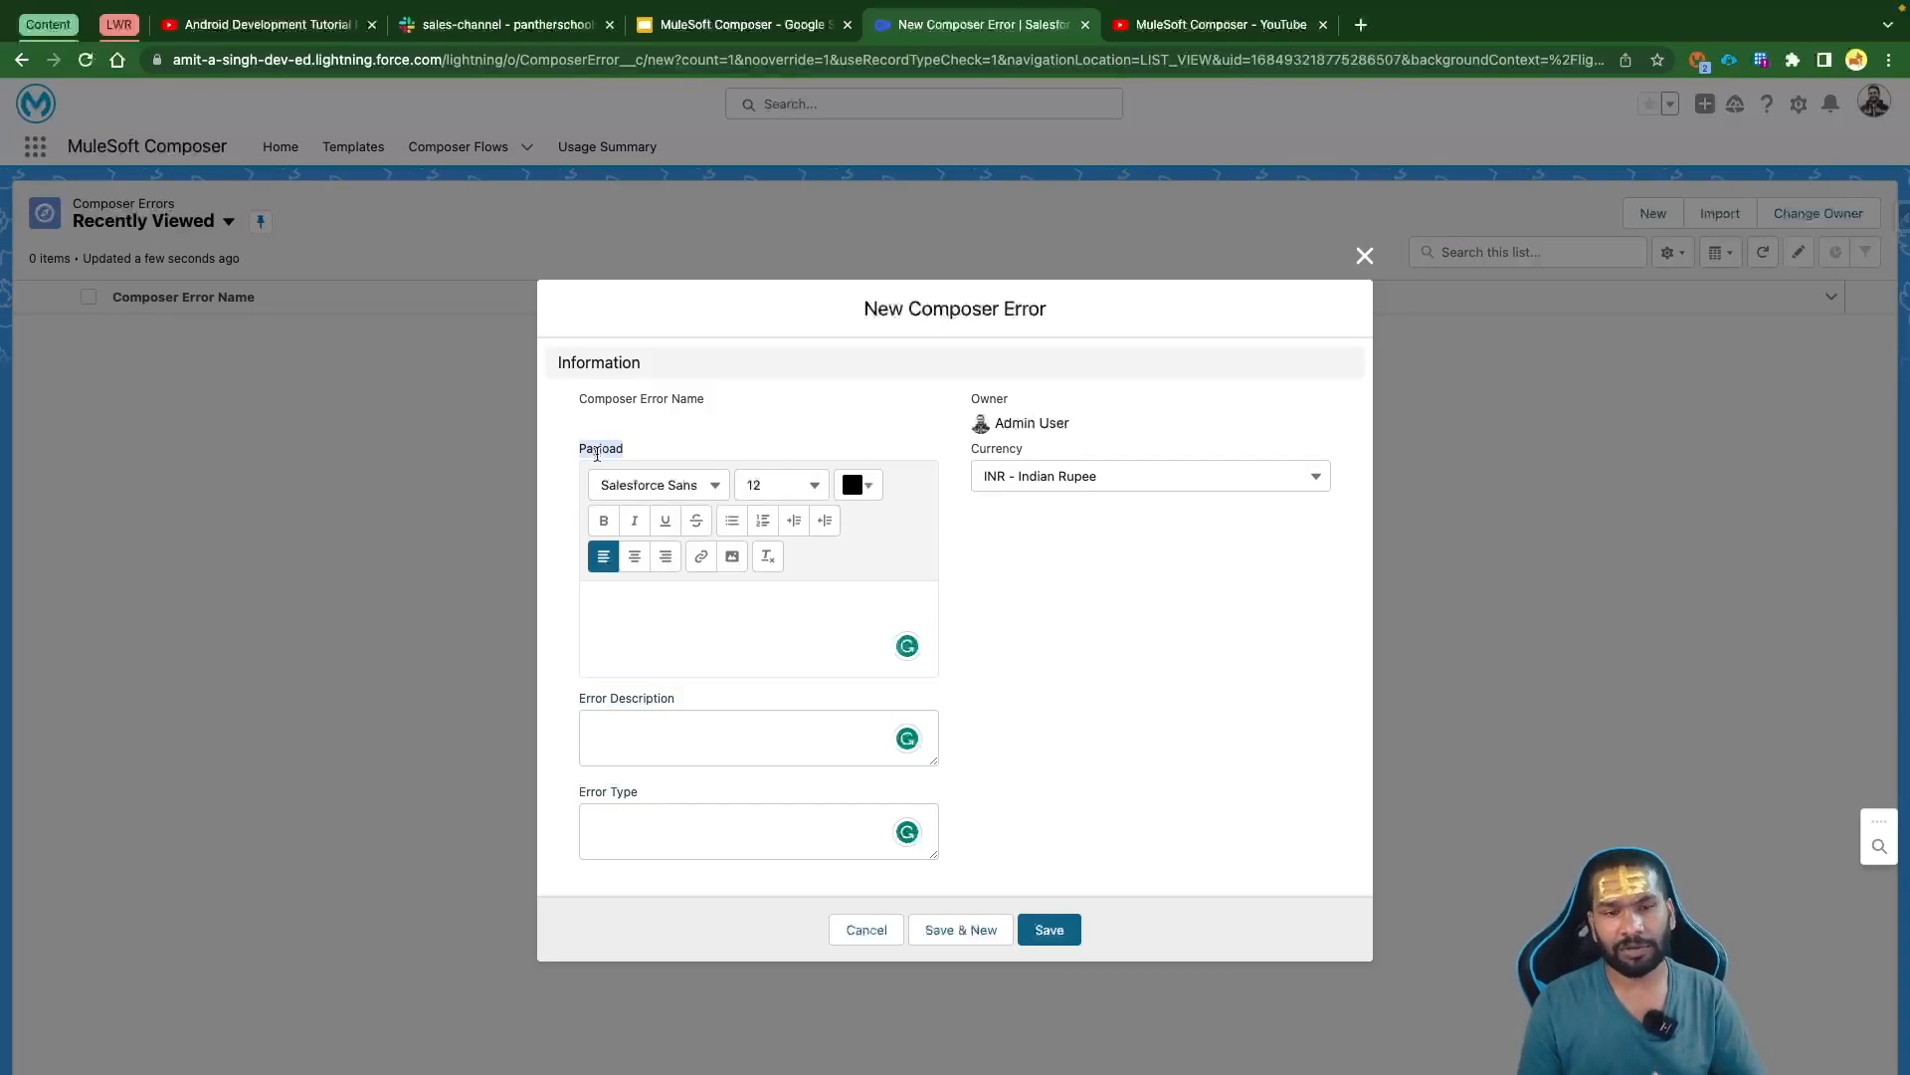
left_click(866, 930)
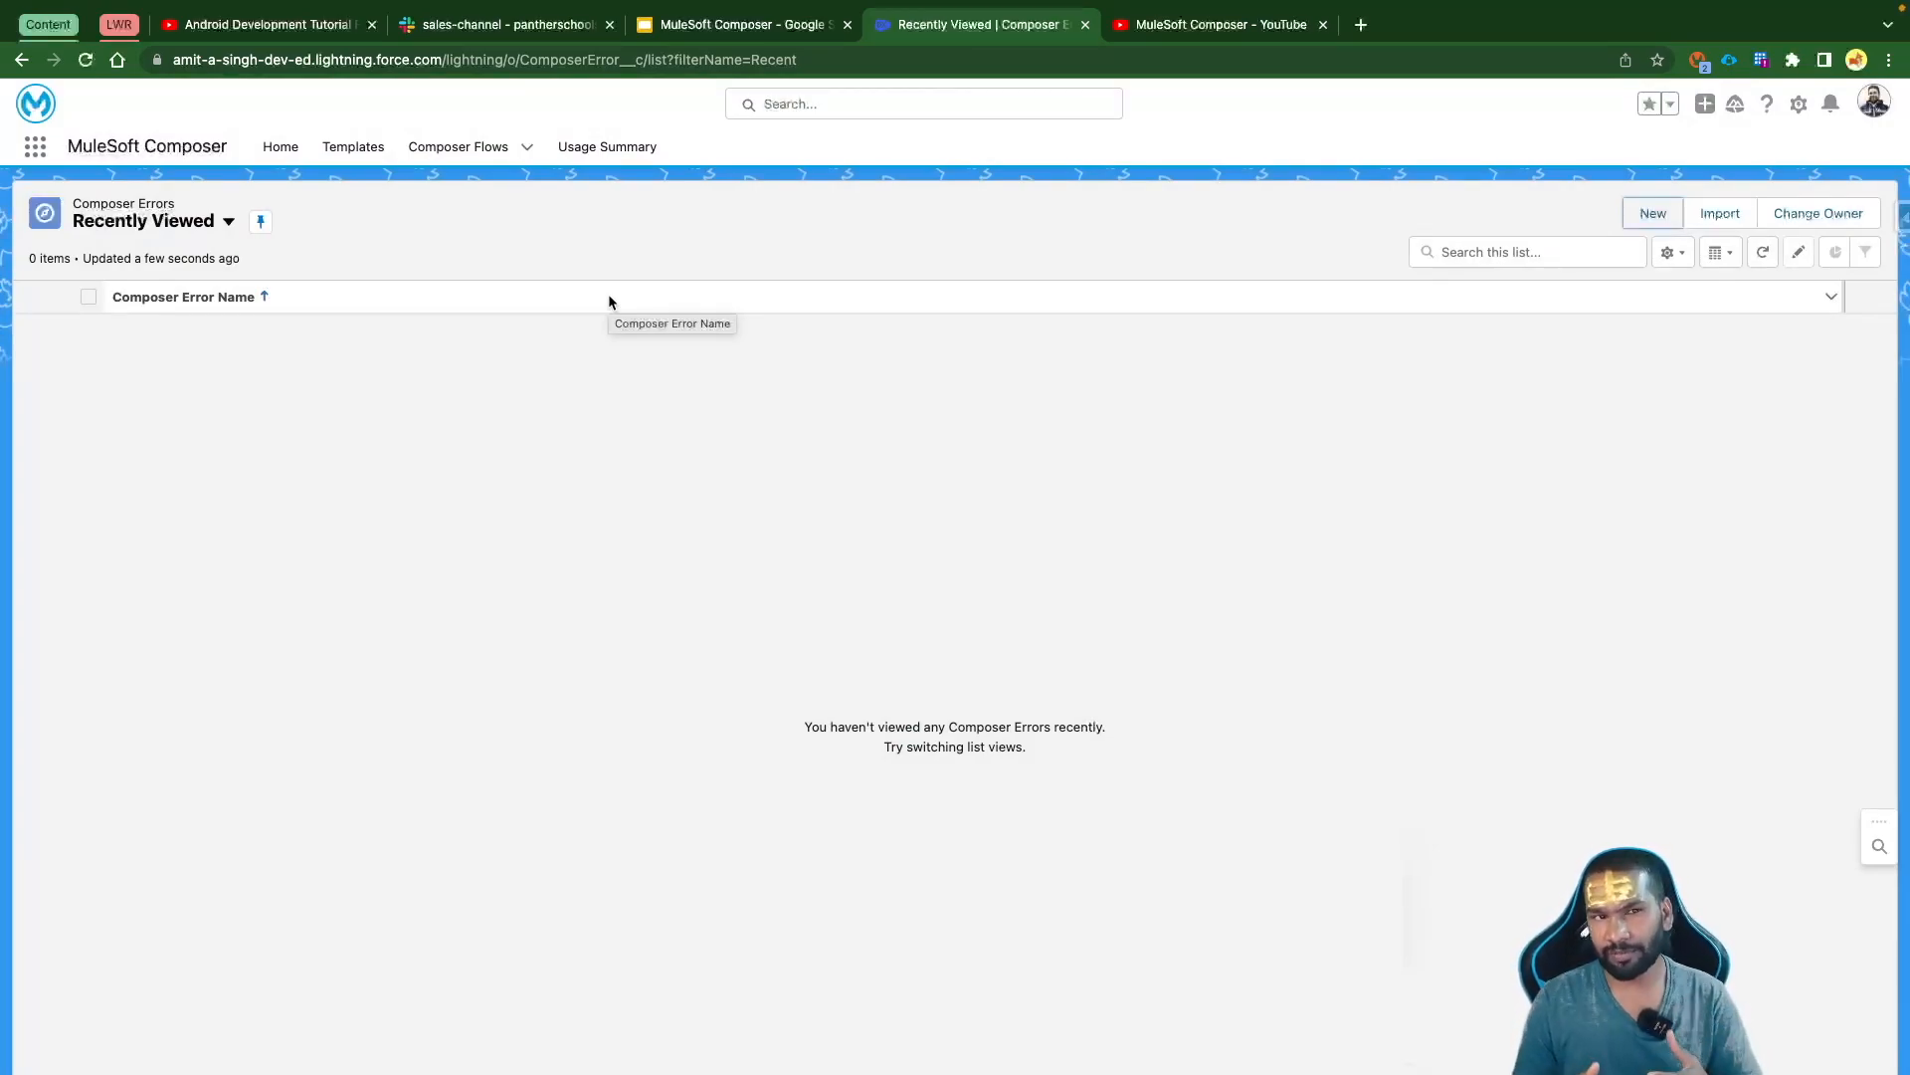
Open the MAIN SFDC - HINDI ORG flow from the Composer Flows list, reload the expired session and clone the flow
left_click(450, 160)
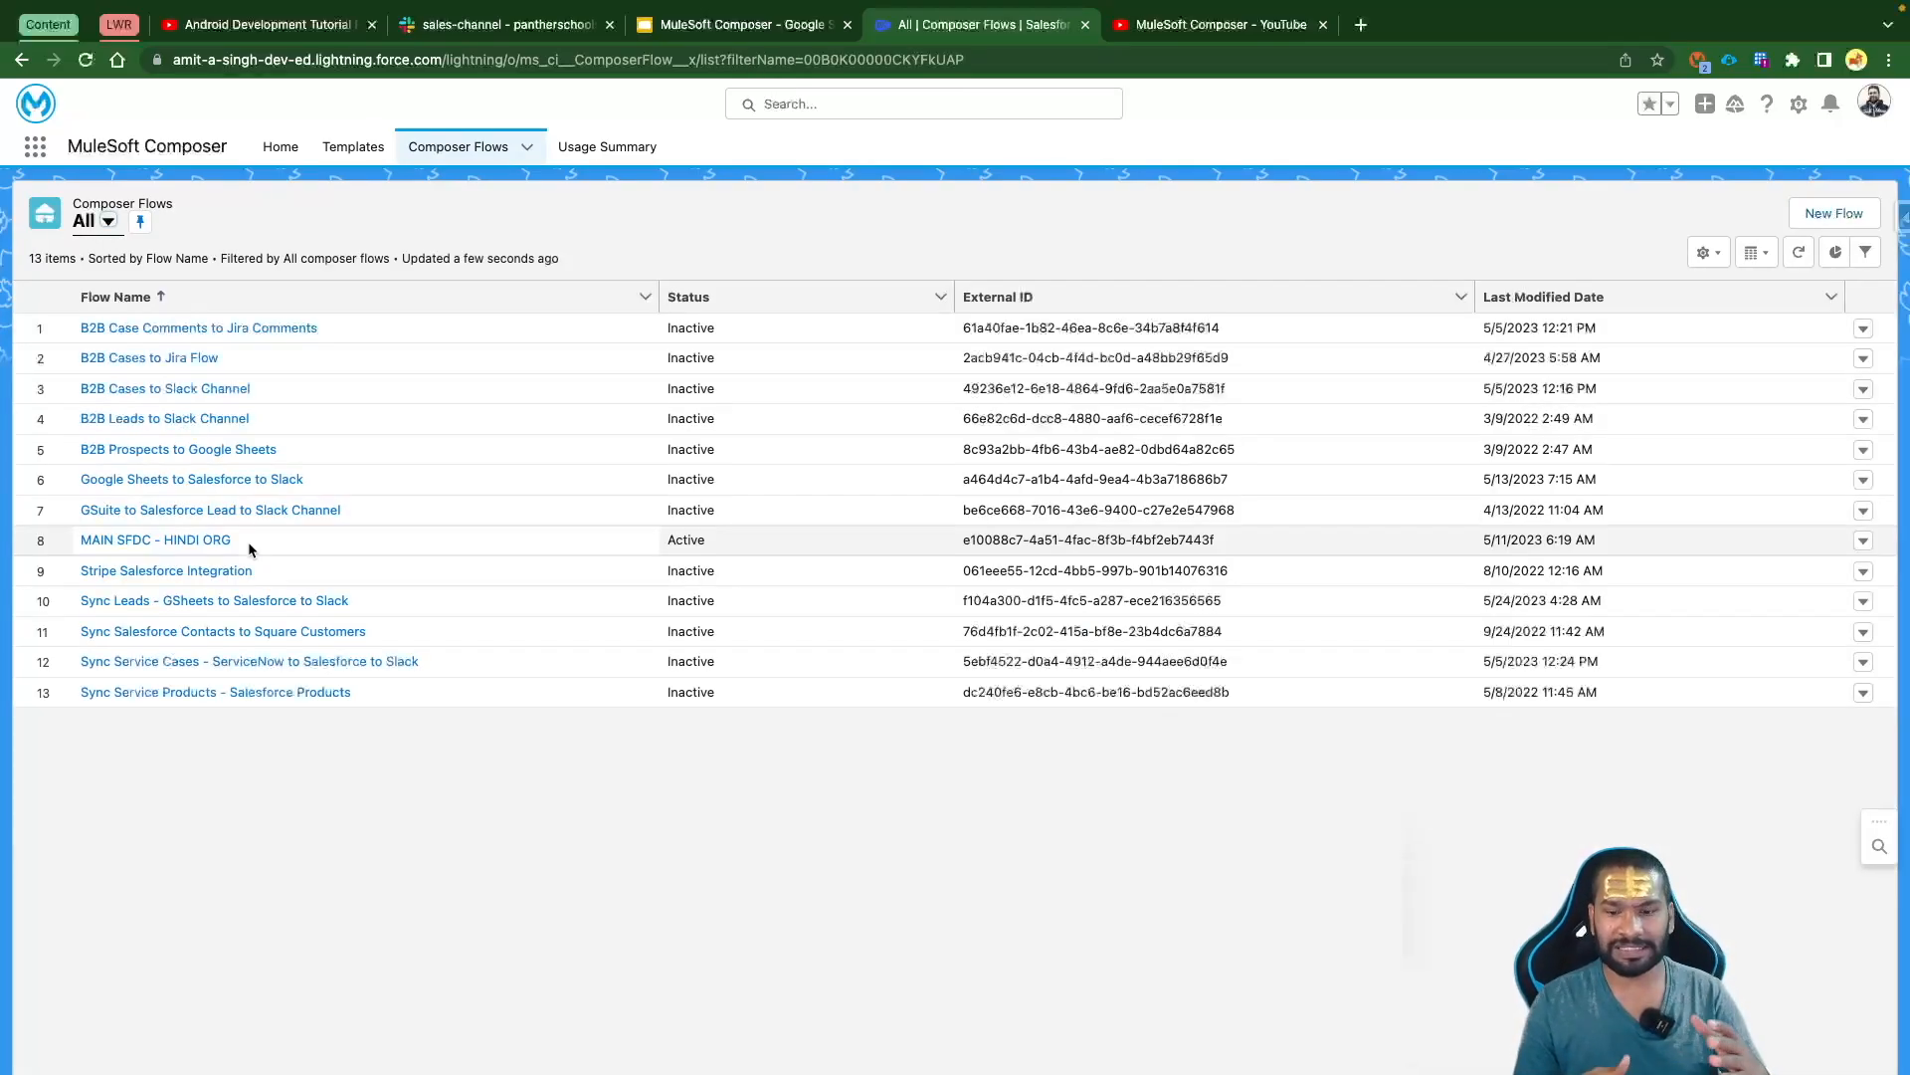
left_click(221, 540)
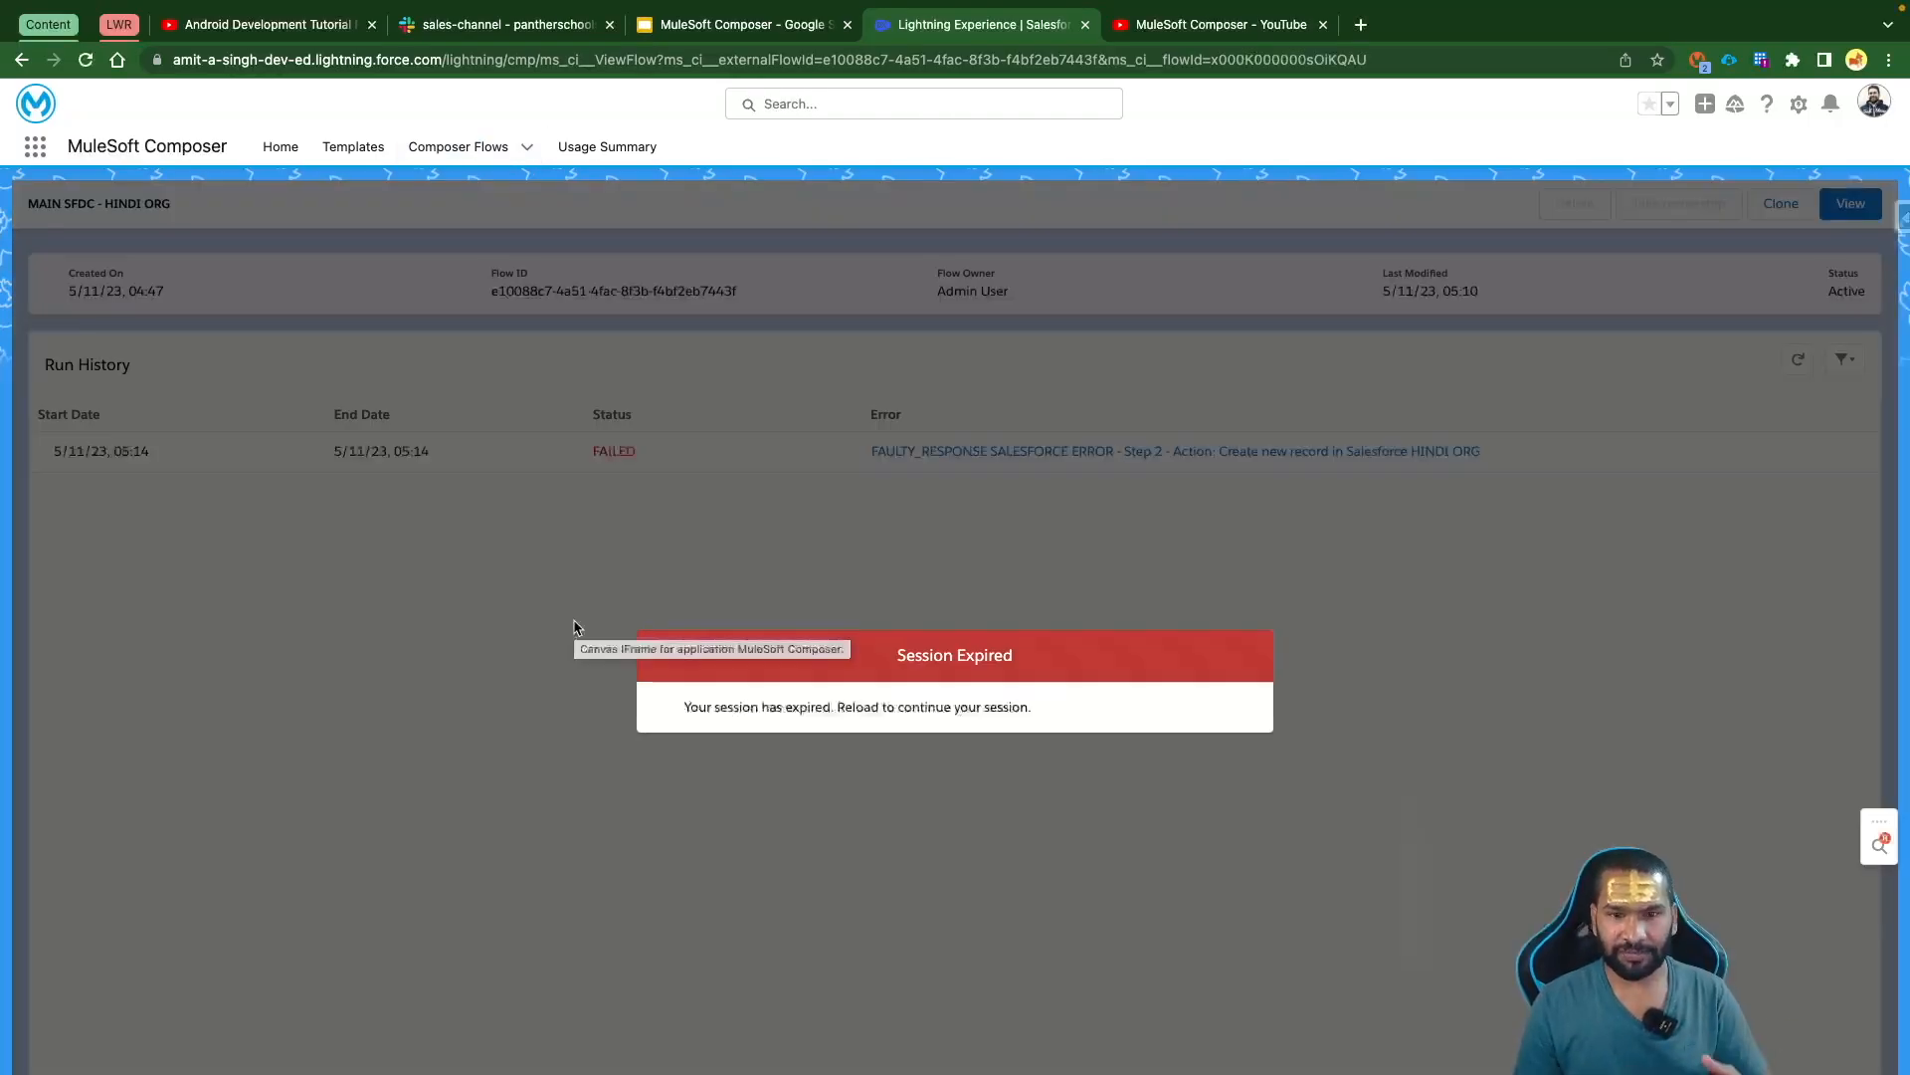
key("super+r")
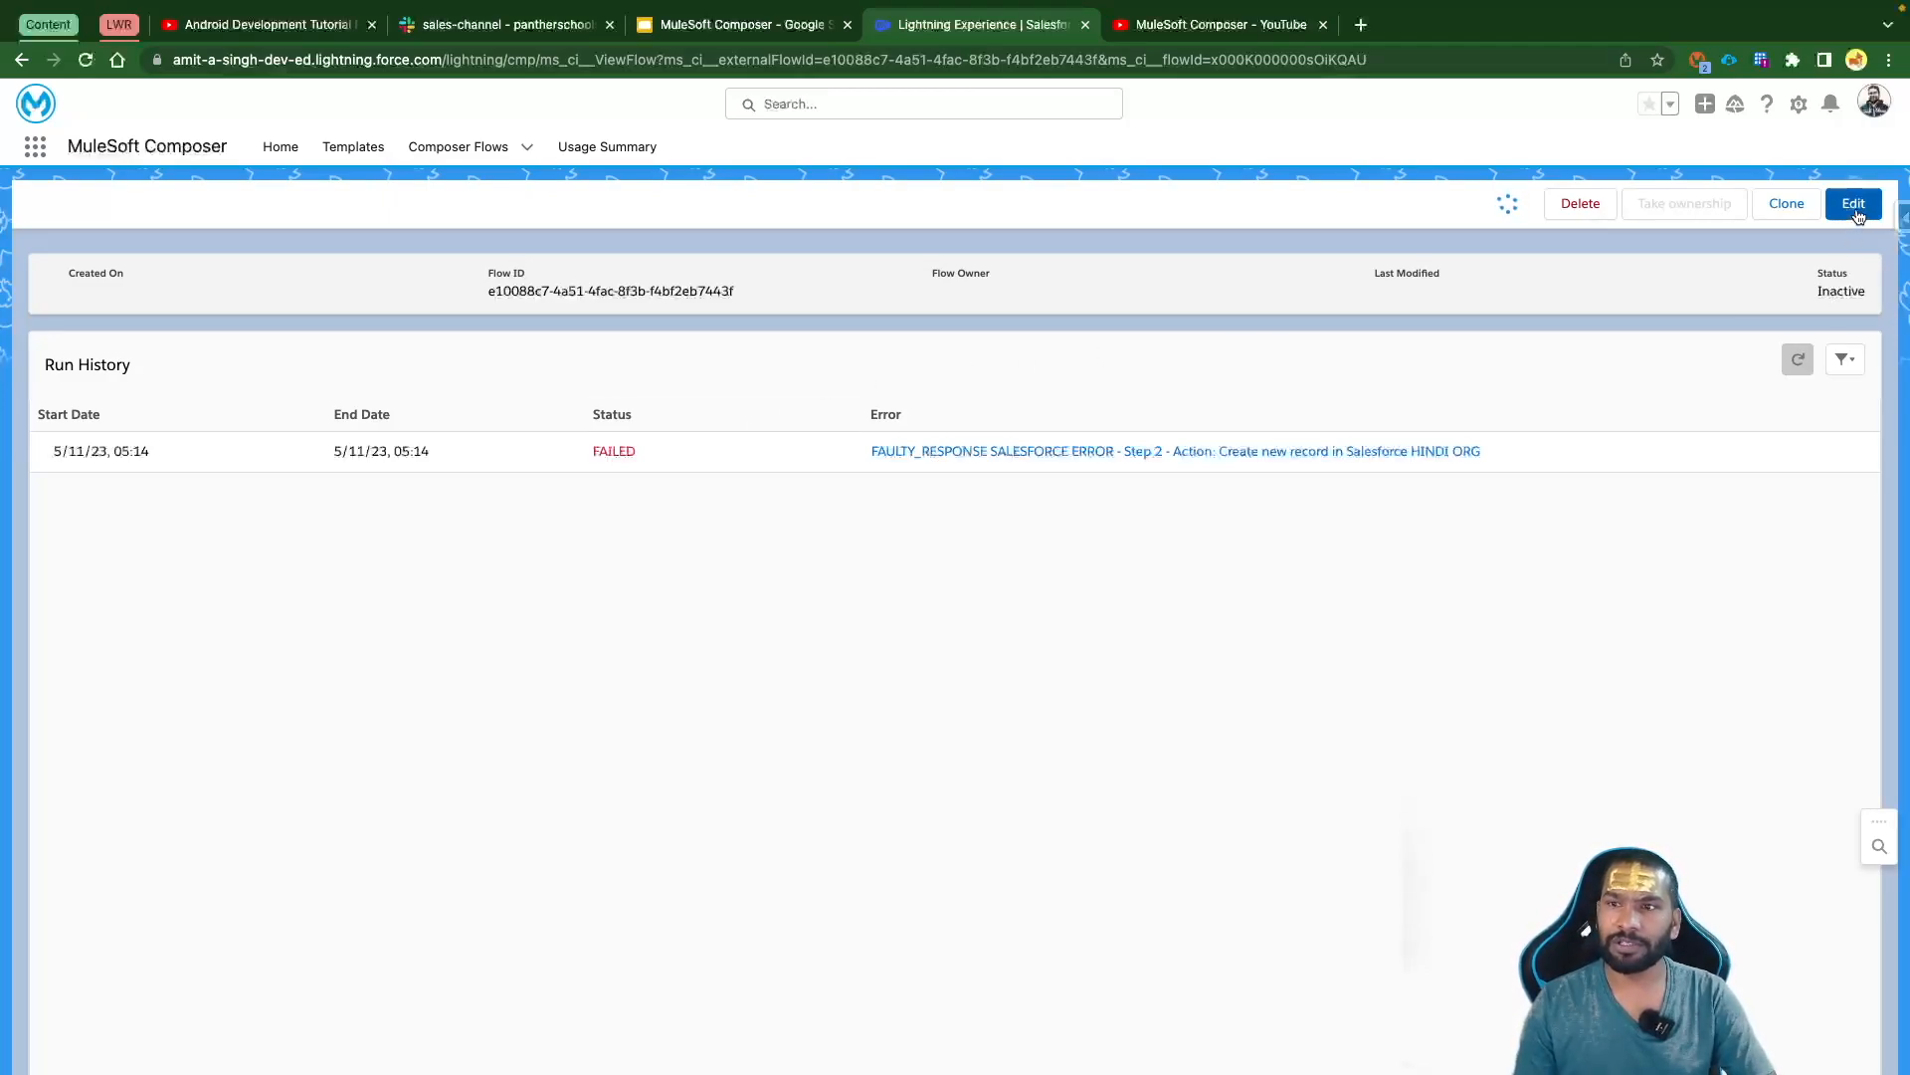
left_click(1793, 205)
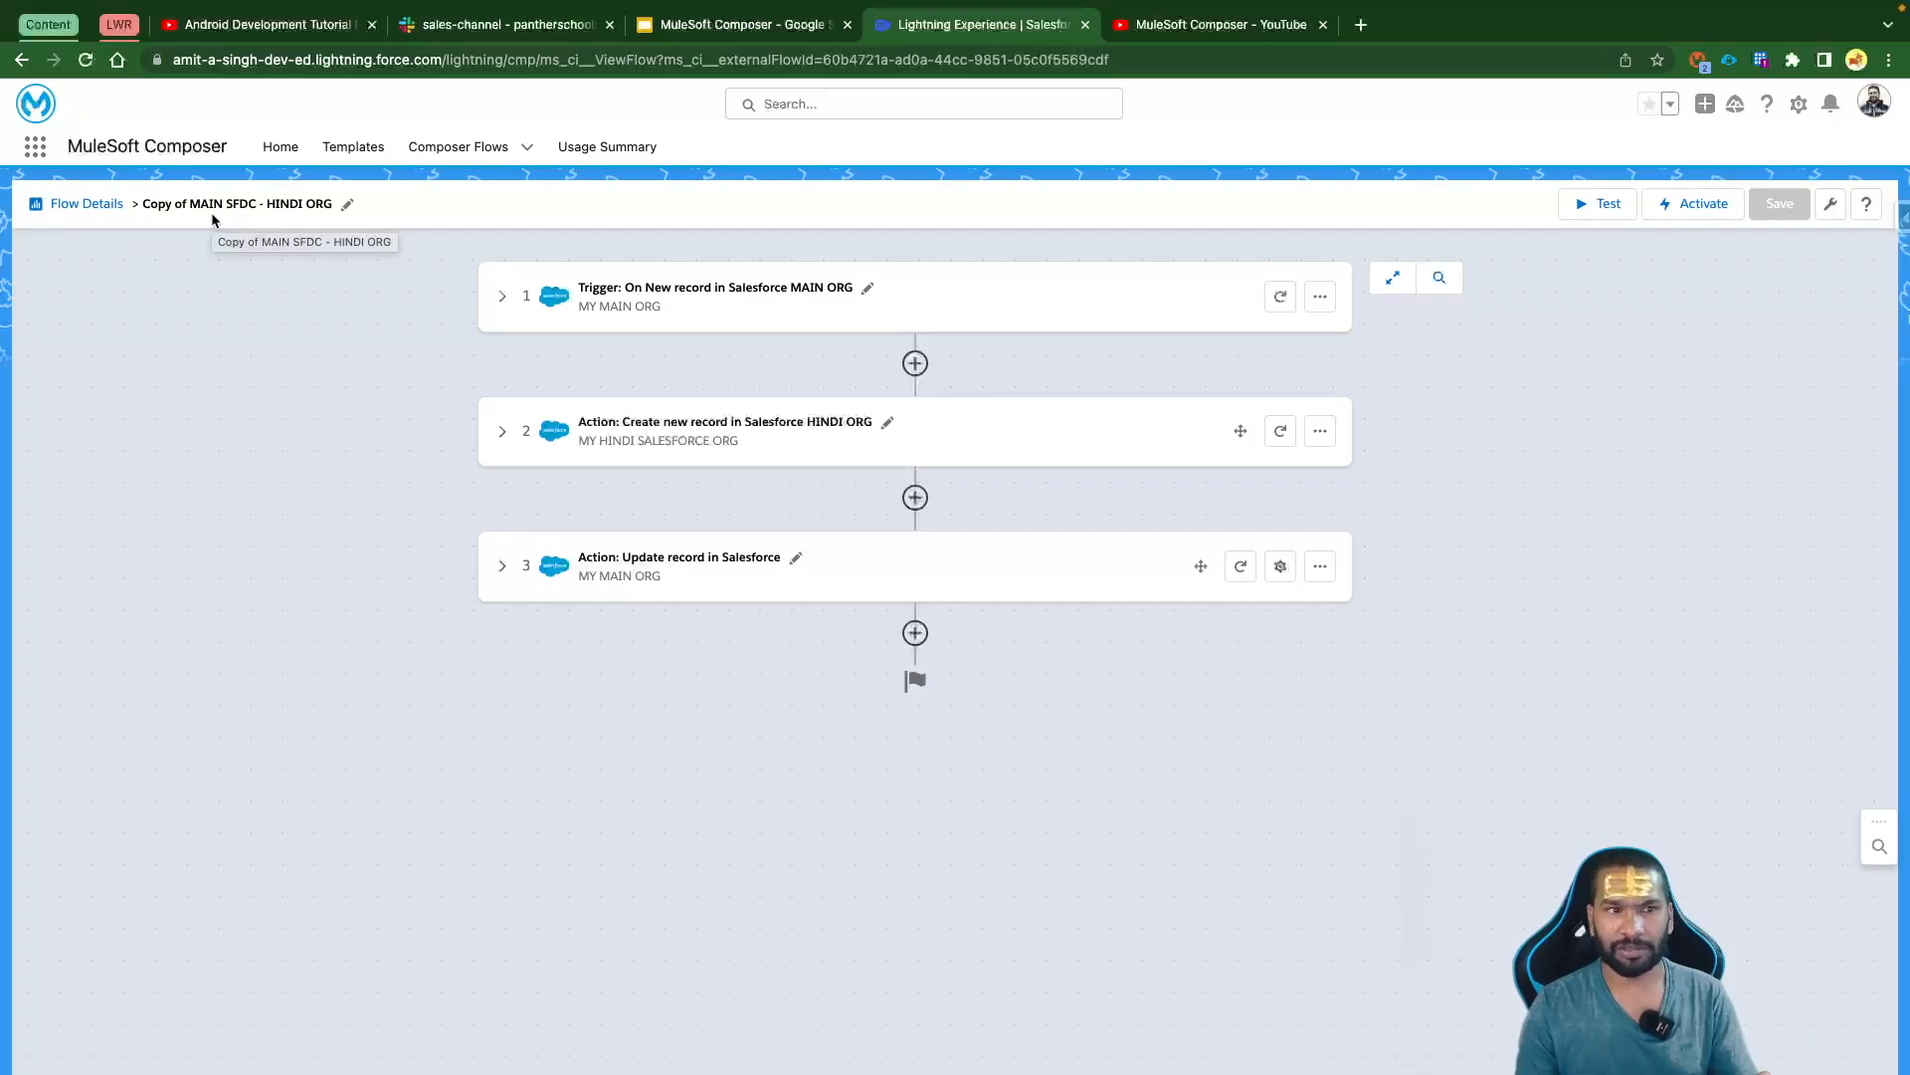
Return to the Composer Flows list, open the original MAIN SFDC - HINDI ORG flow and deactivate it
left_click(94, 203)
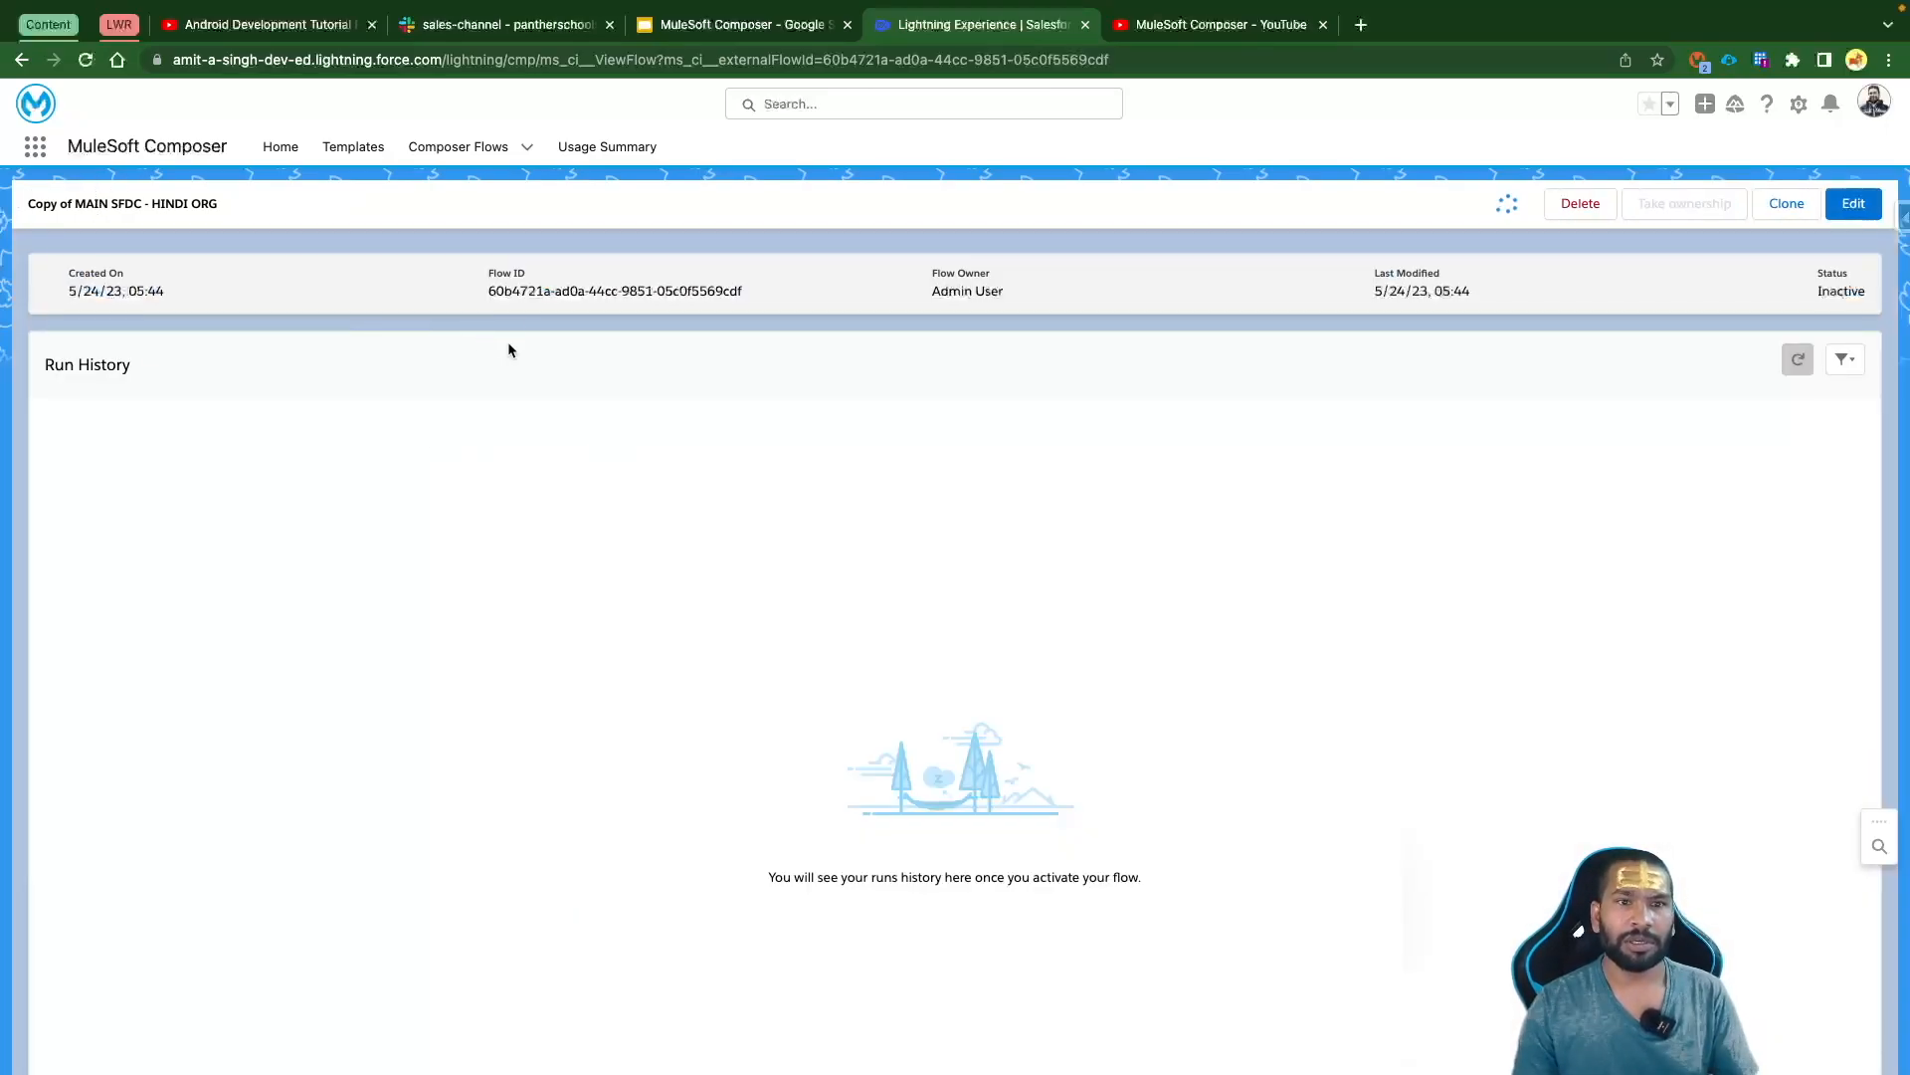
left_click(458, 146)
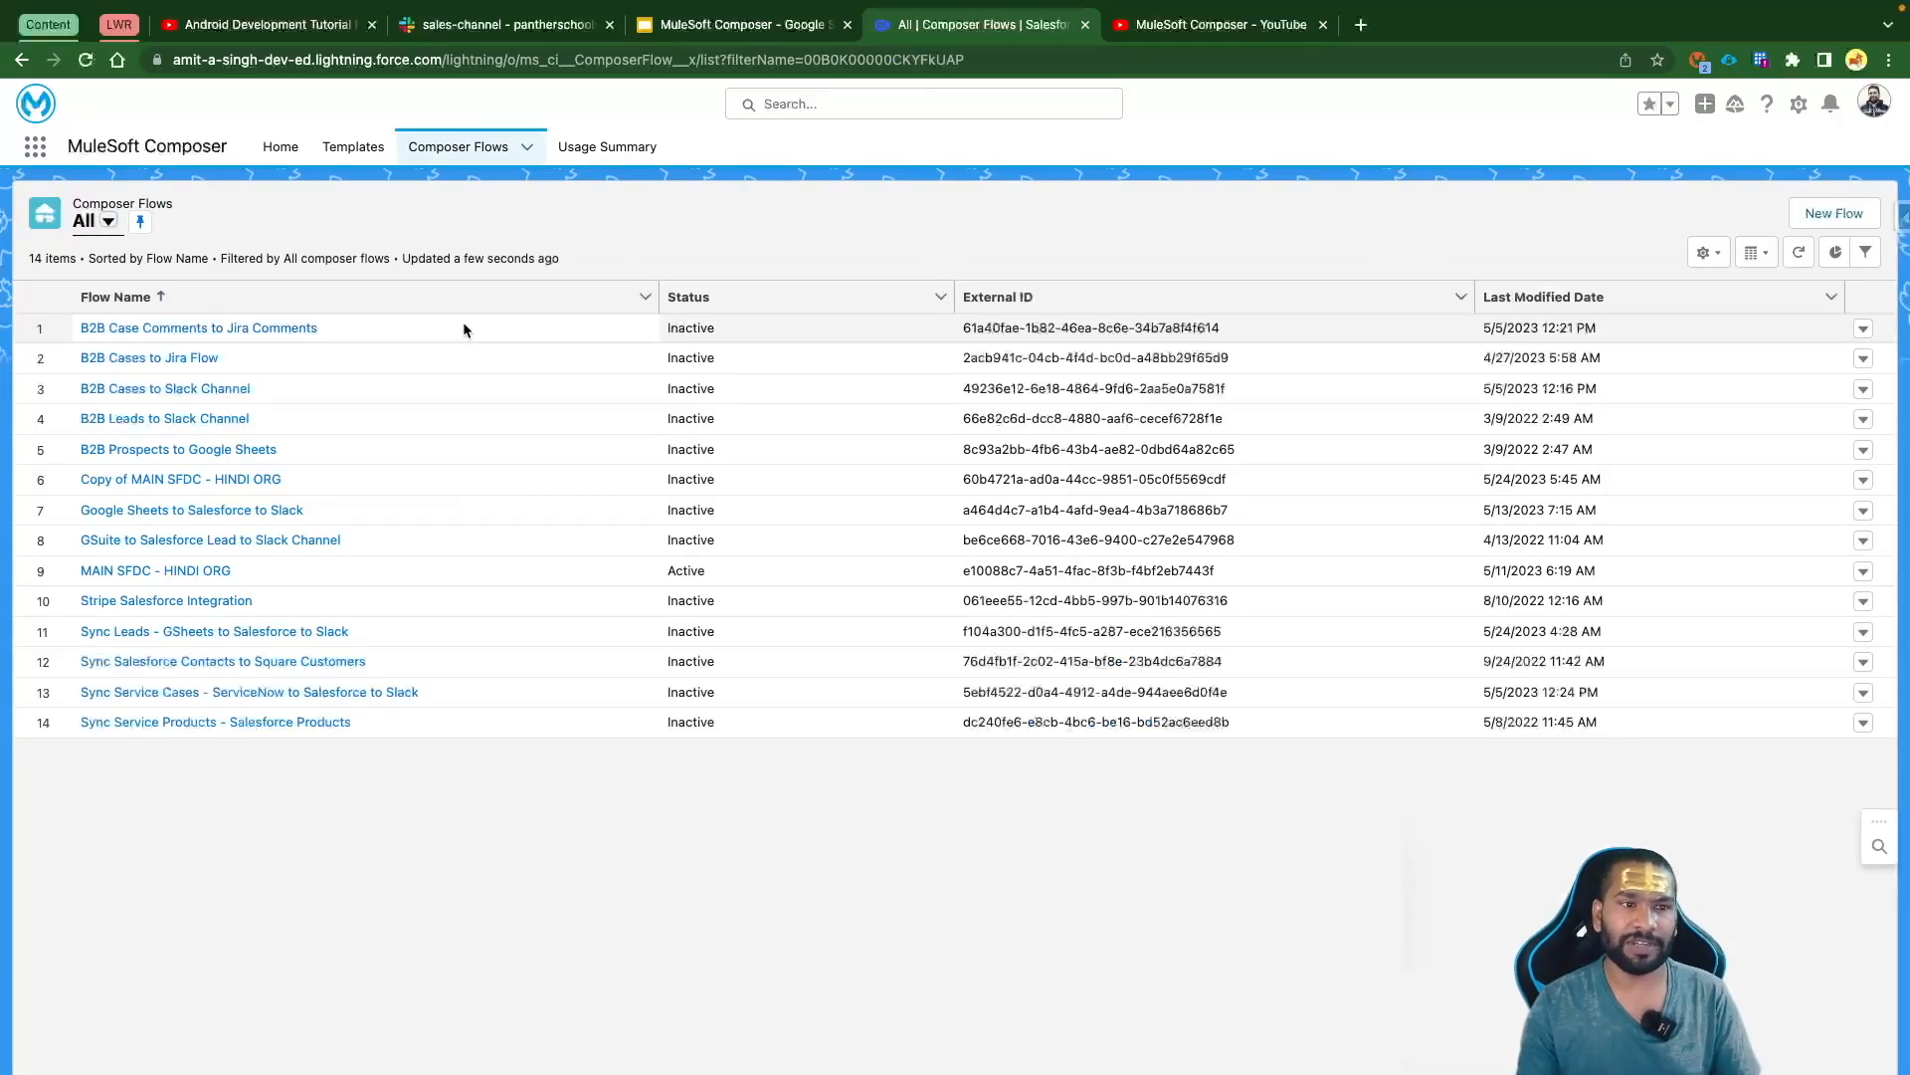
left_click(358, 570)
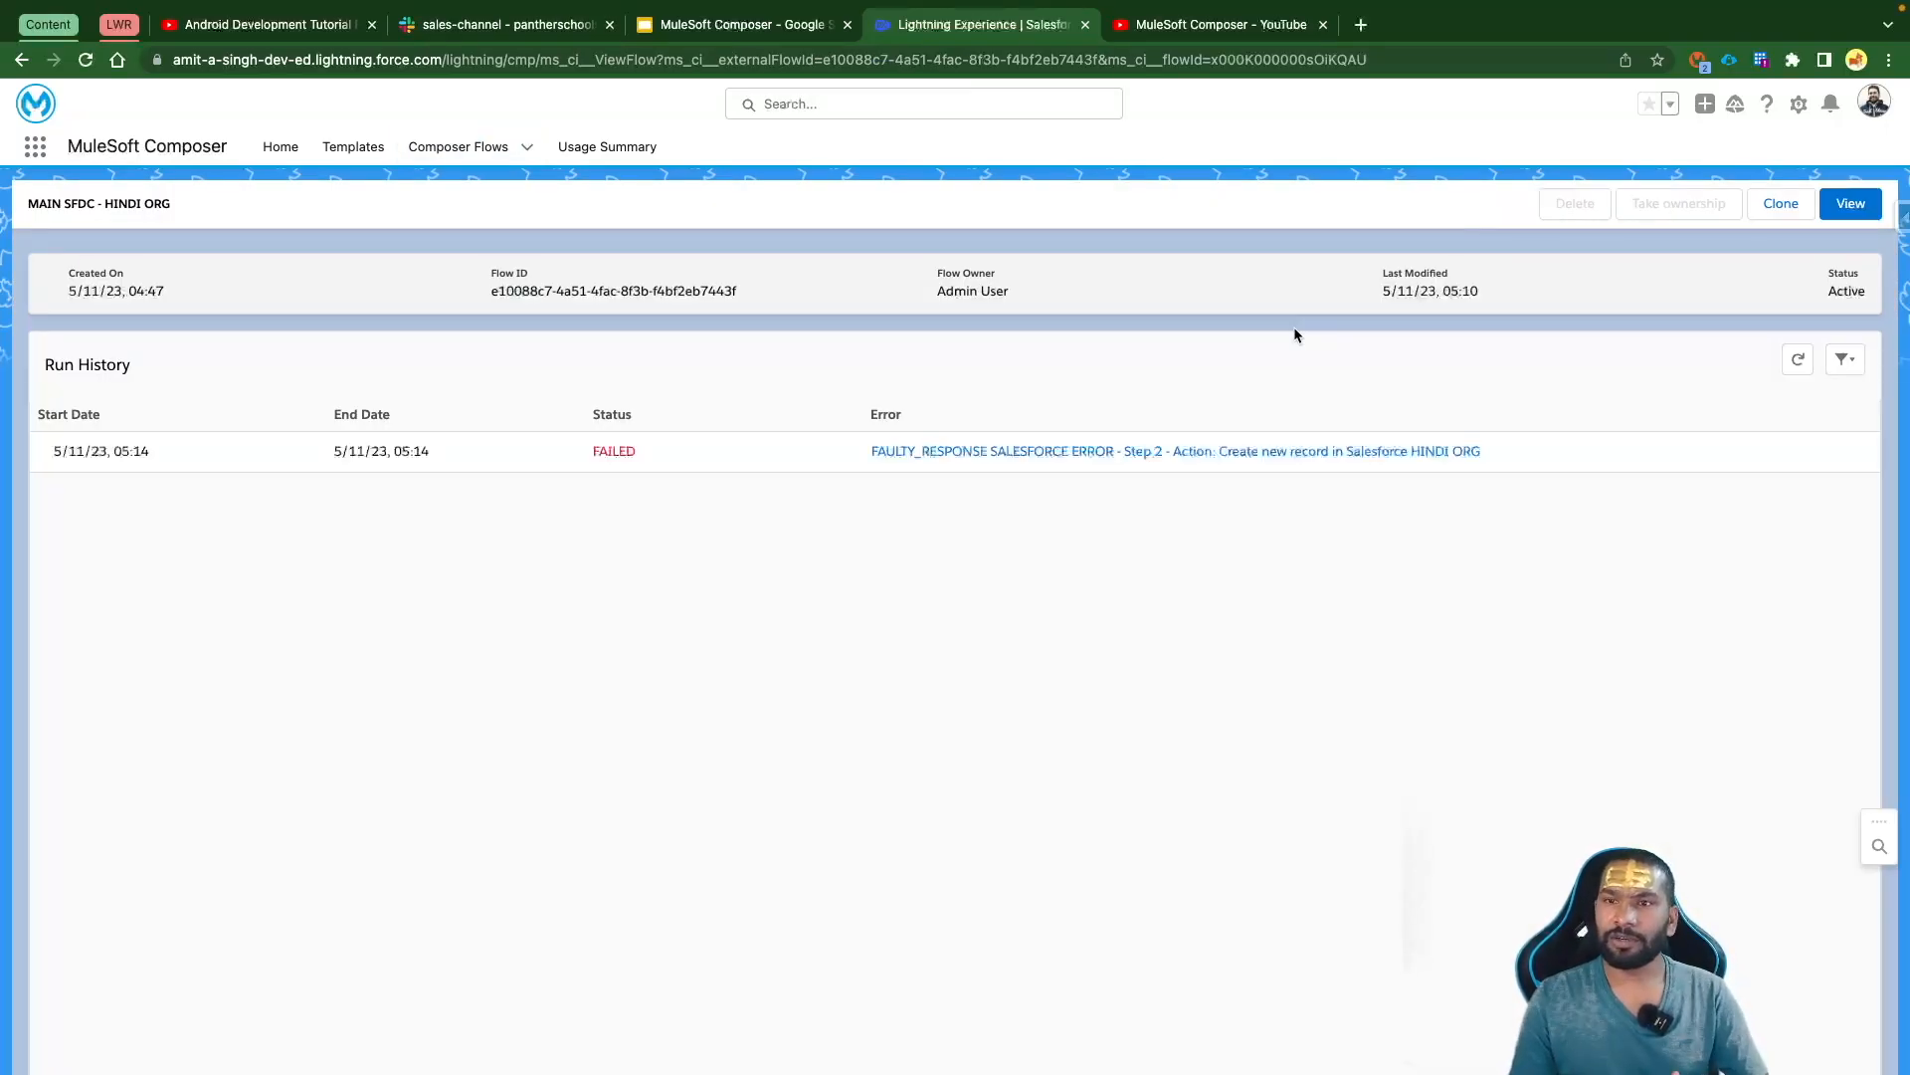
left_click(1851, 203)
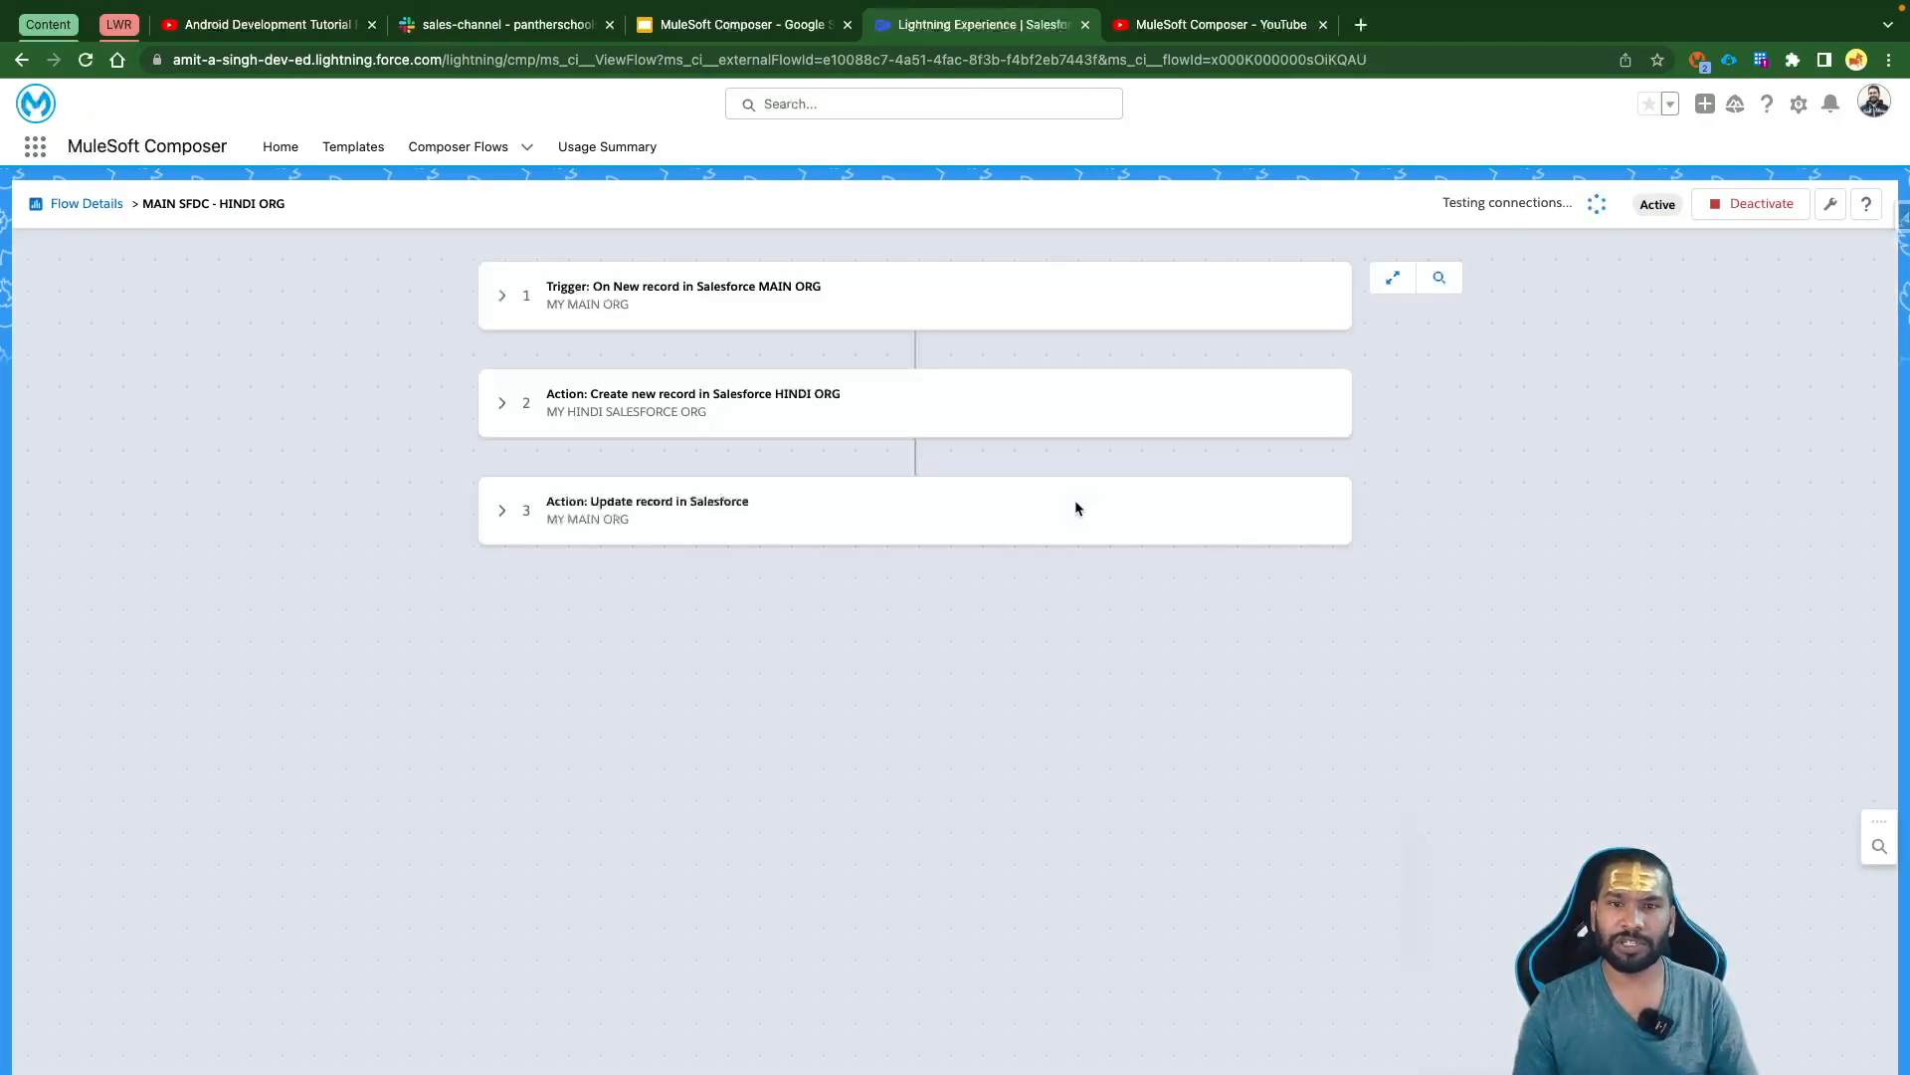
left_click(1758, 206)
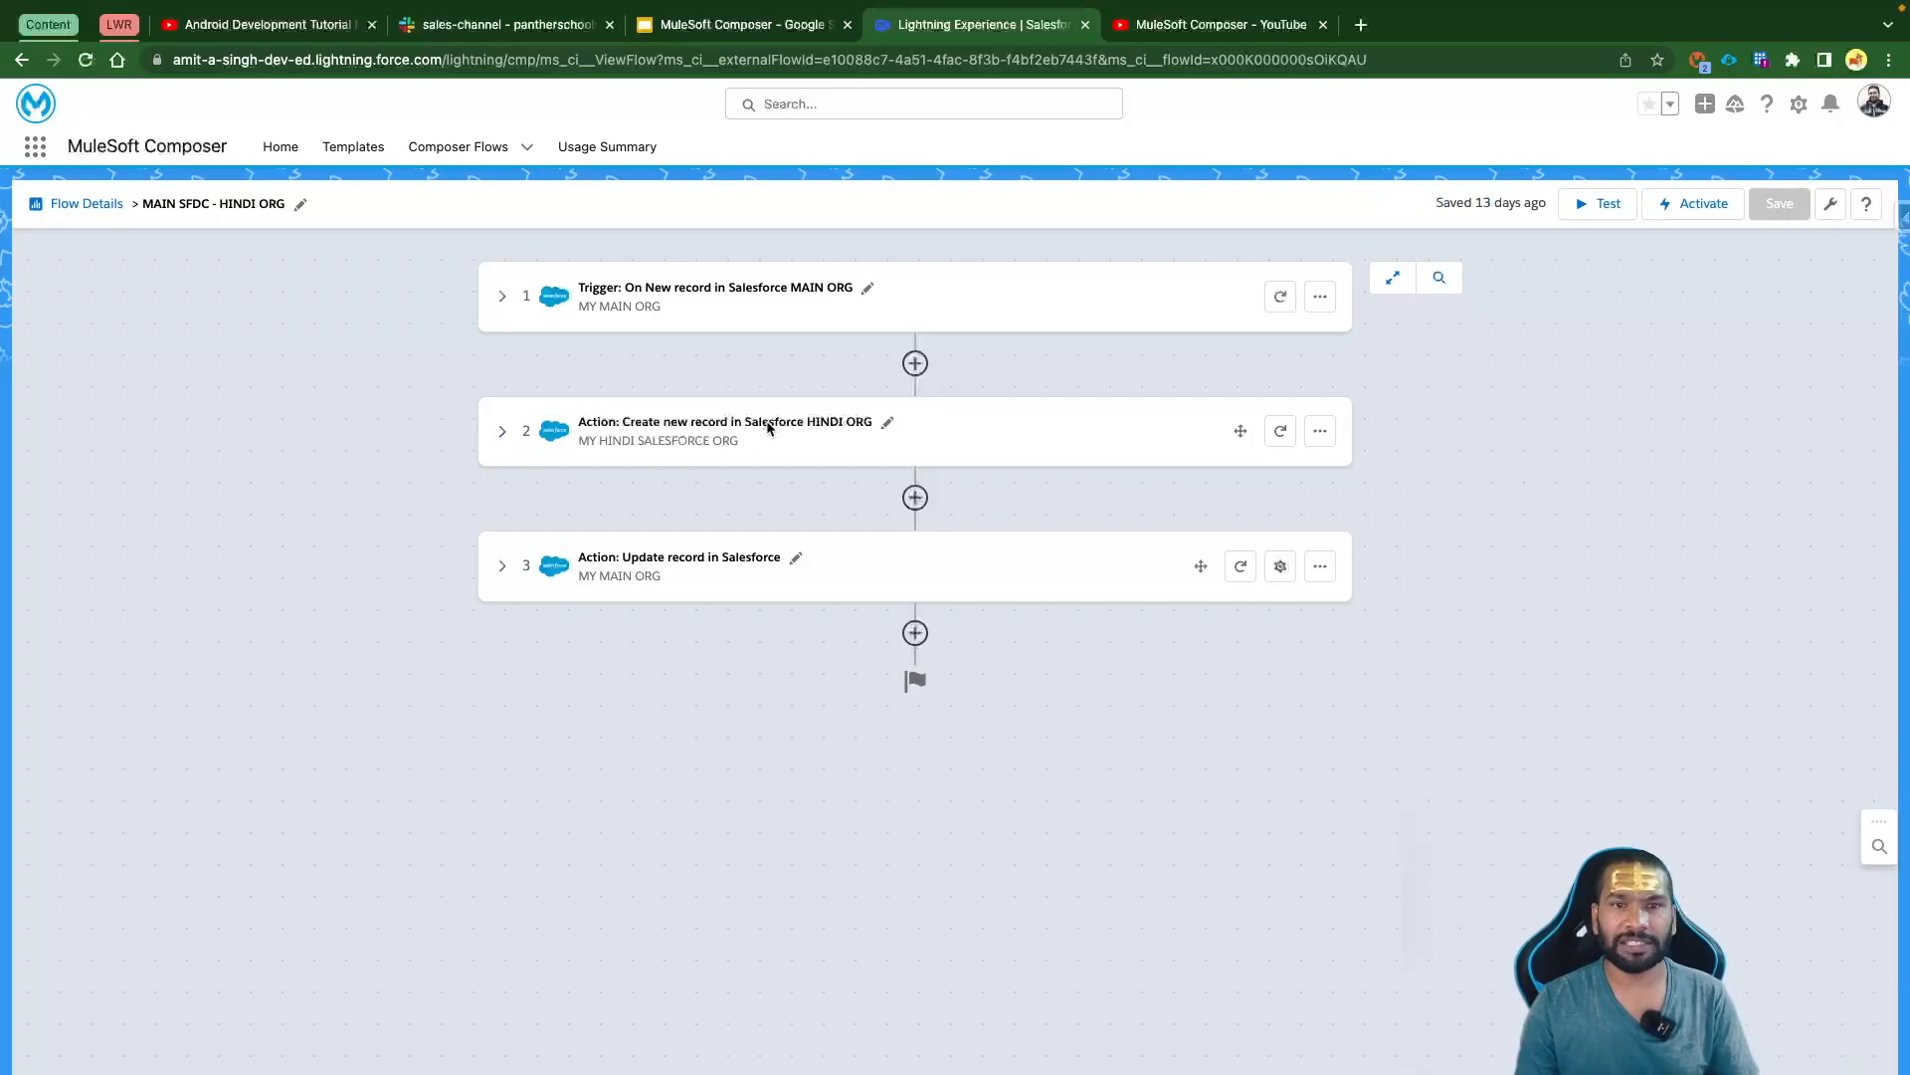
Examine the field mappings of the Create new record and Update record actions, then collapse the Create new record action
left_click(501, 431)
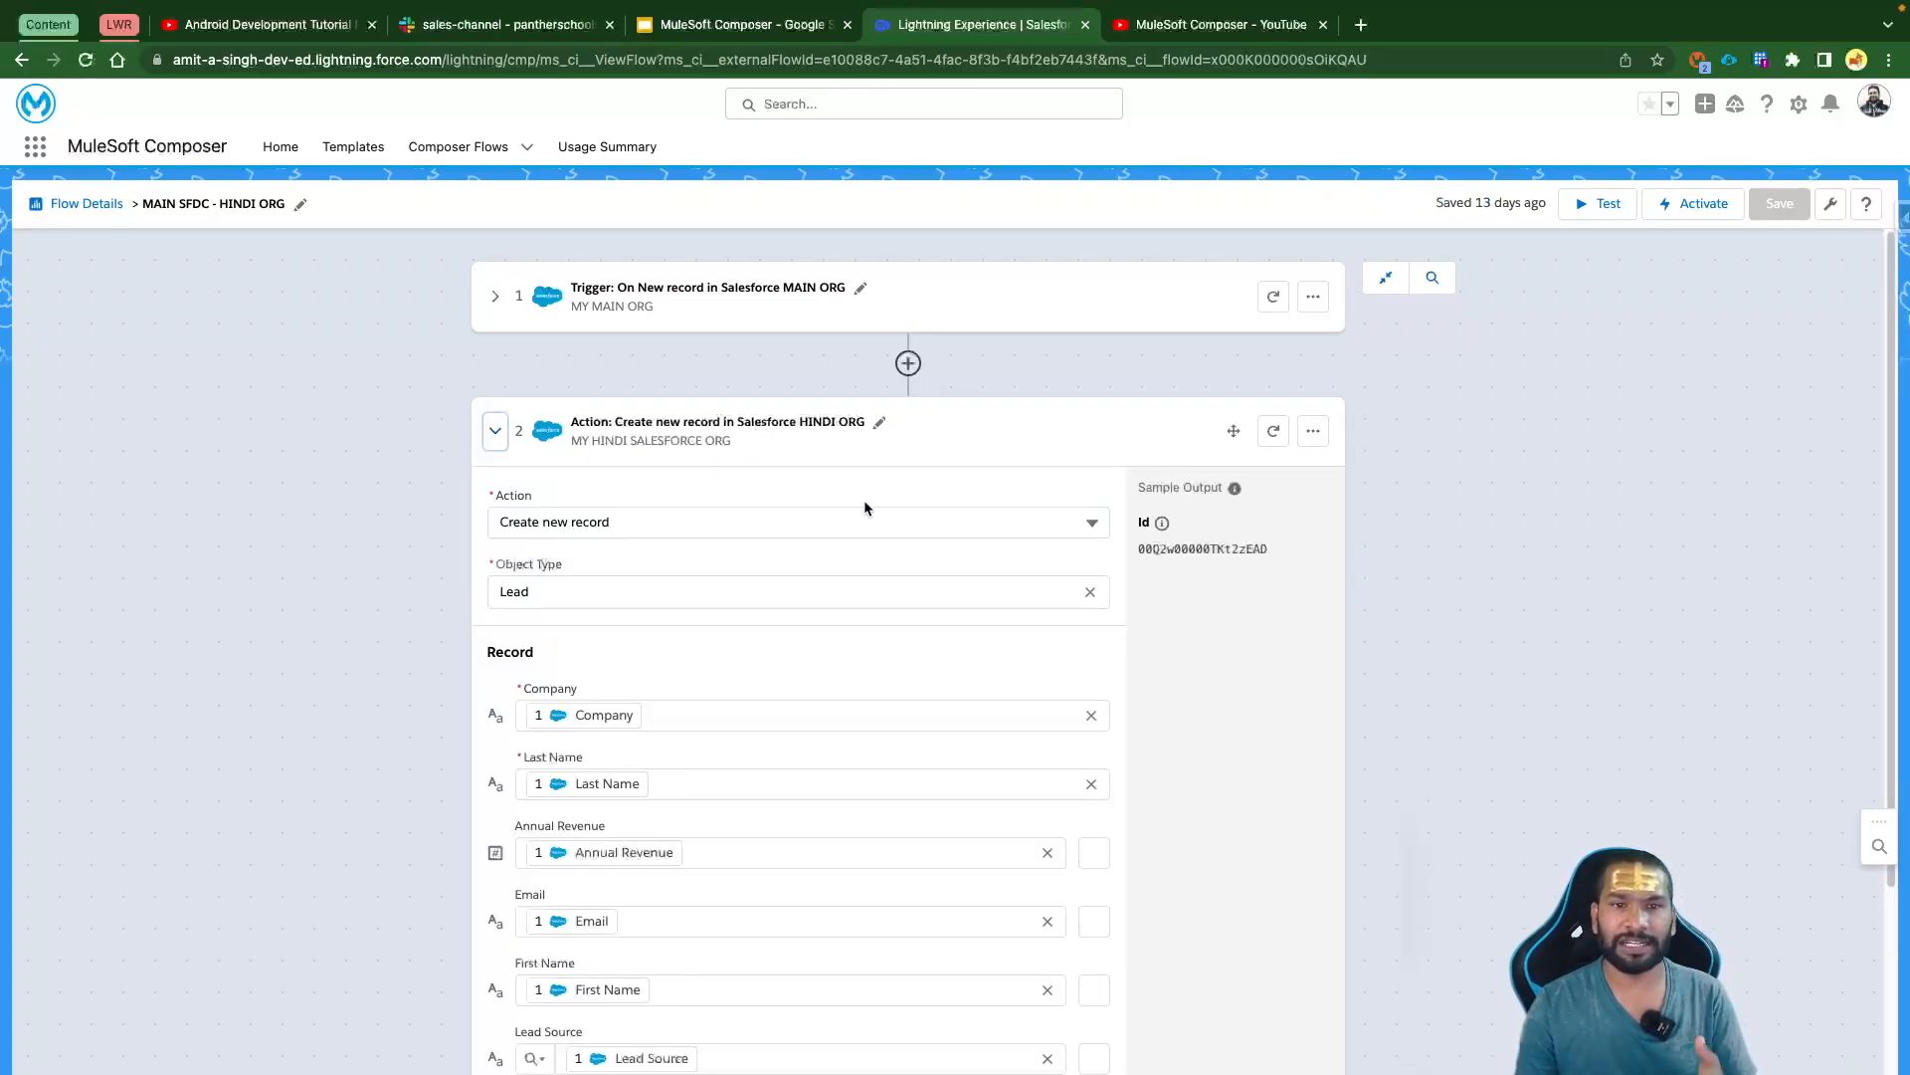
scroll(734, 670, "down", 4)
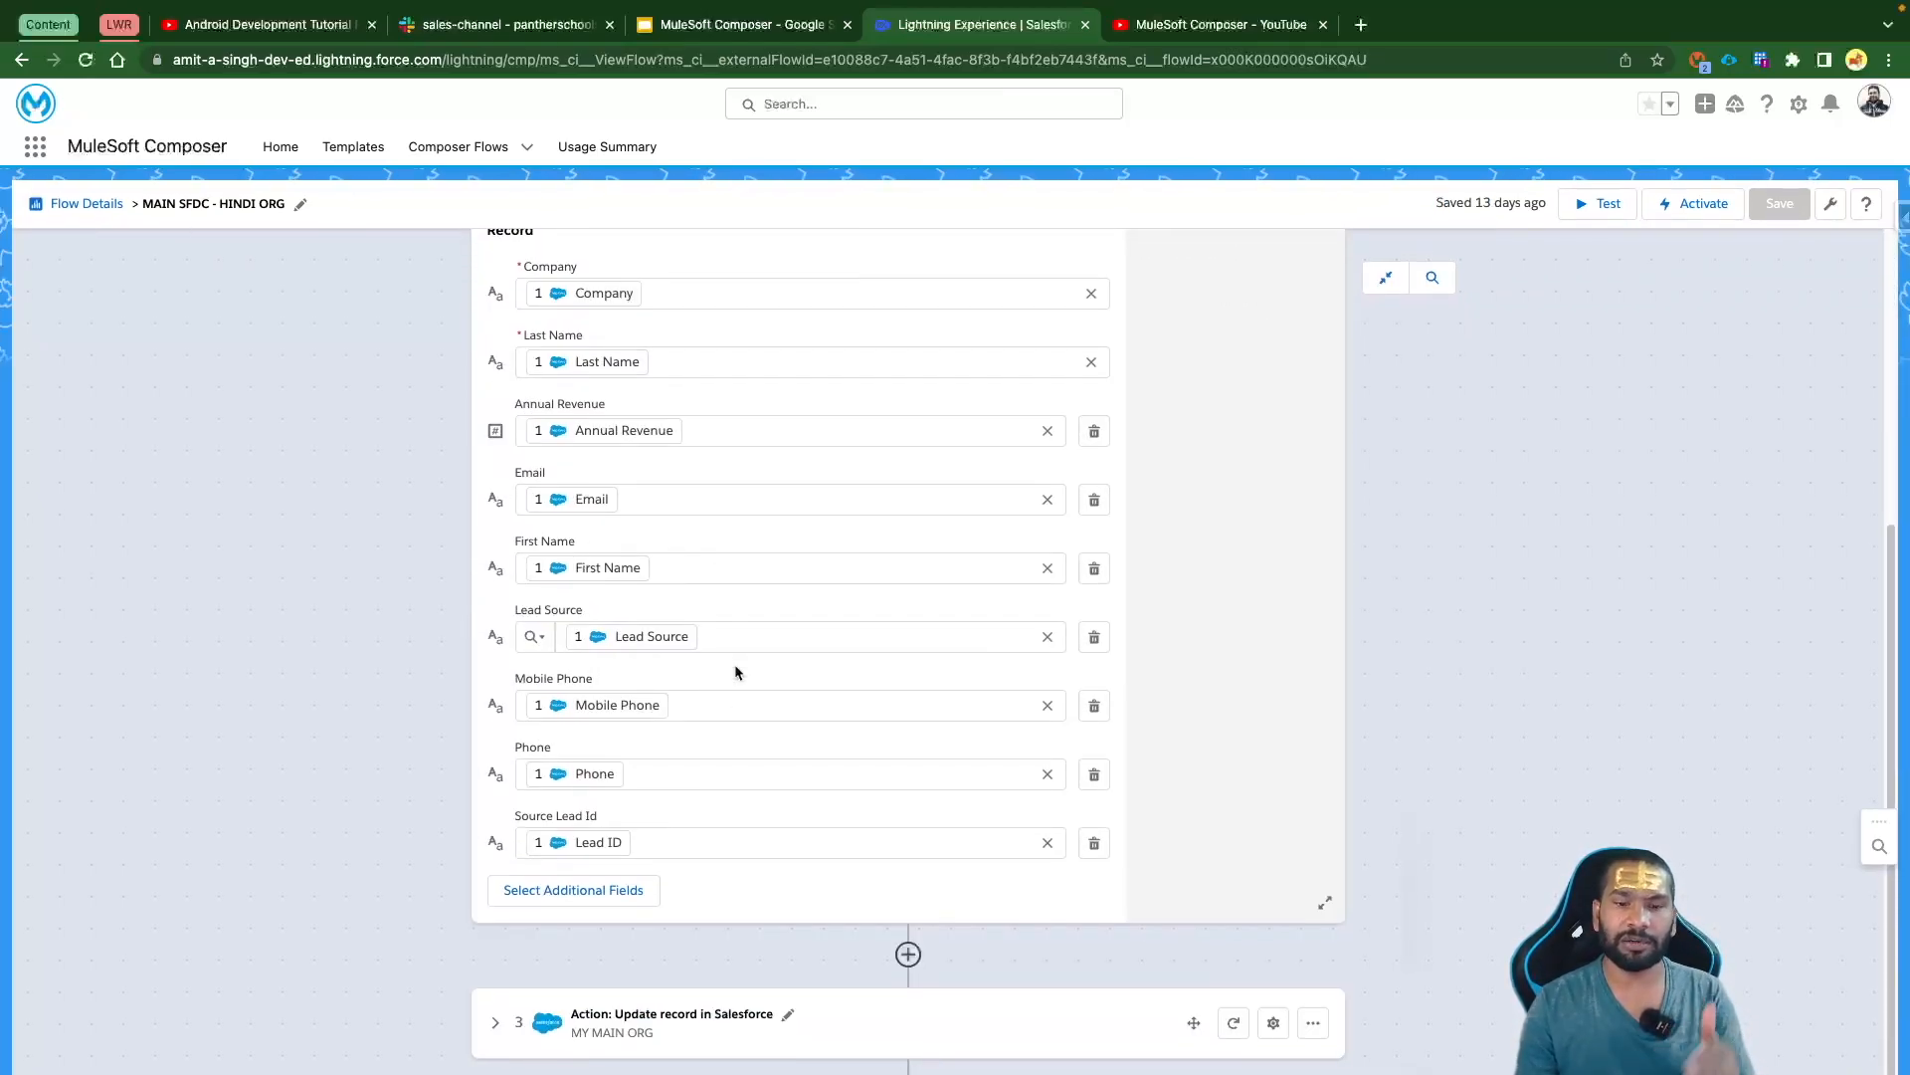
left_click(491, 1030)
scroll(686, 972, "down", 4)
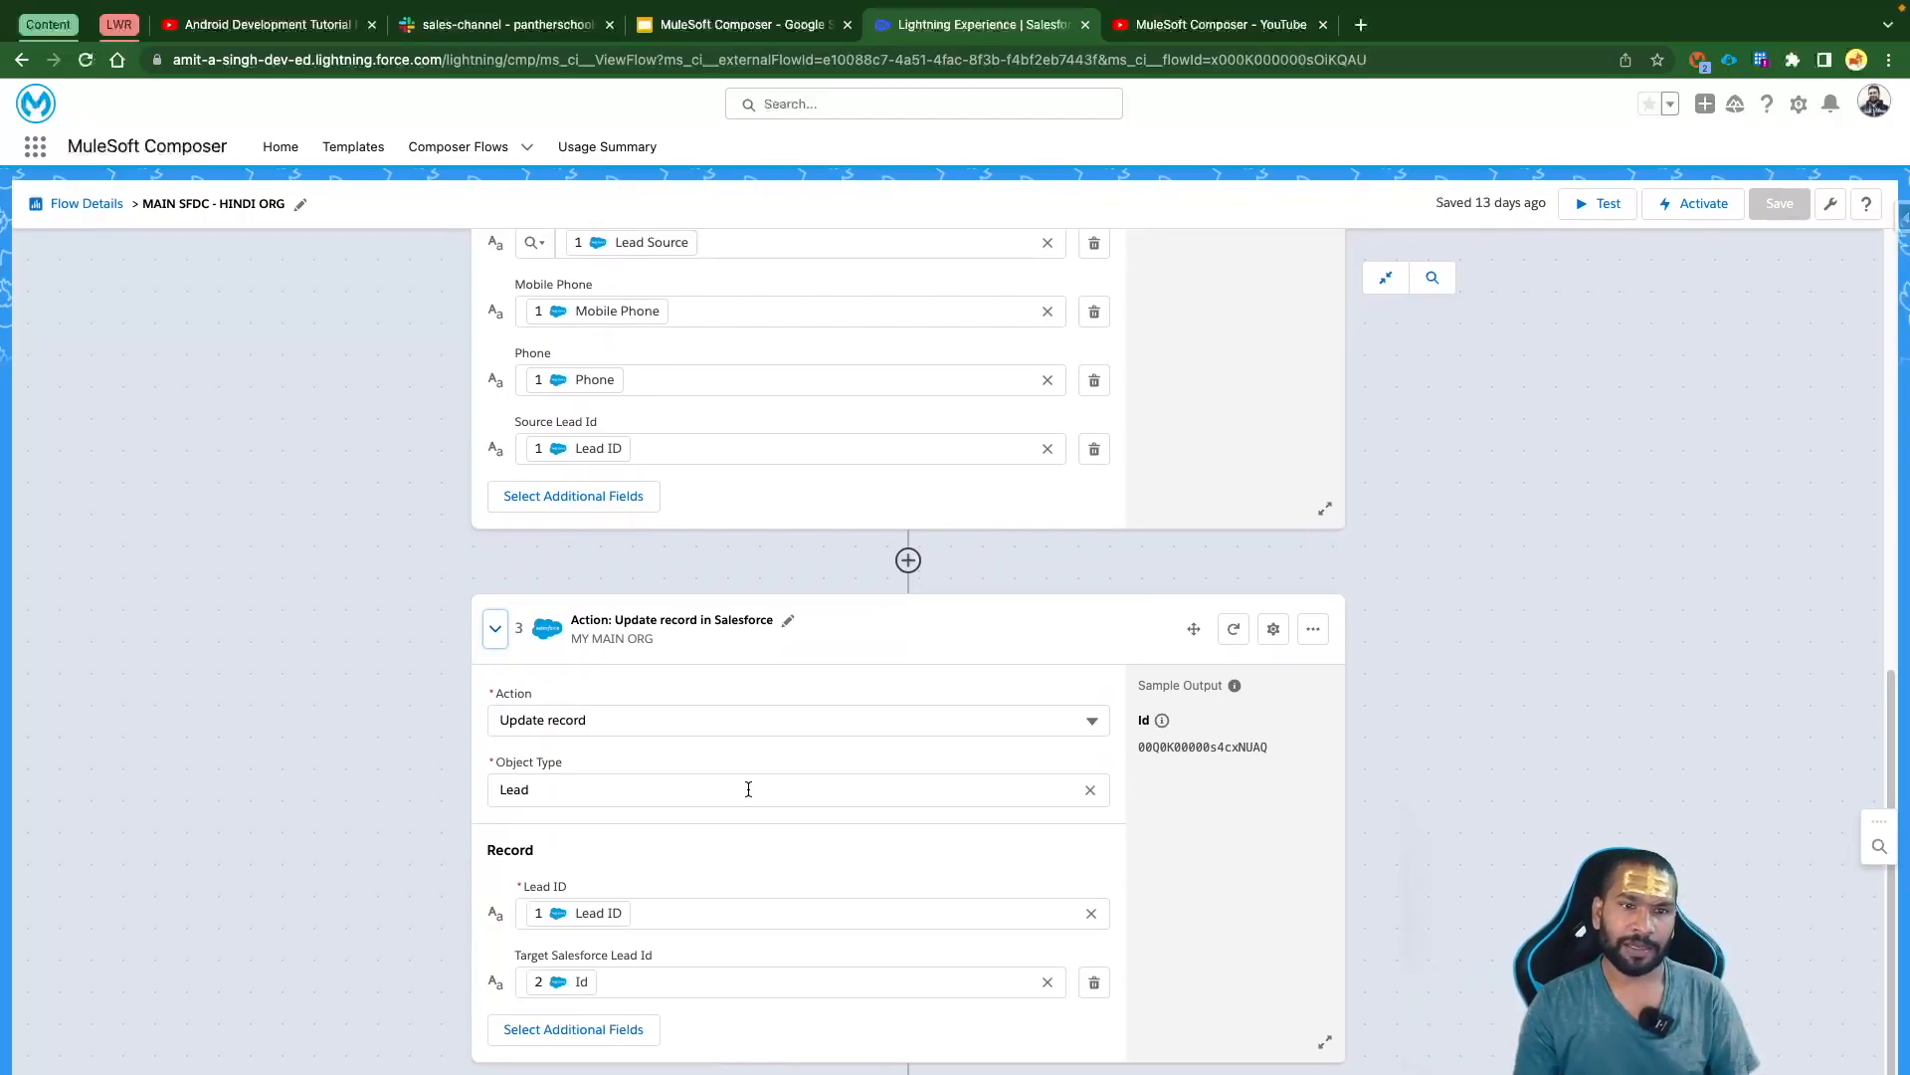
scroll(749, 788, "up", 6)
scroll(748, 788, "up", 2)
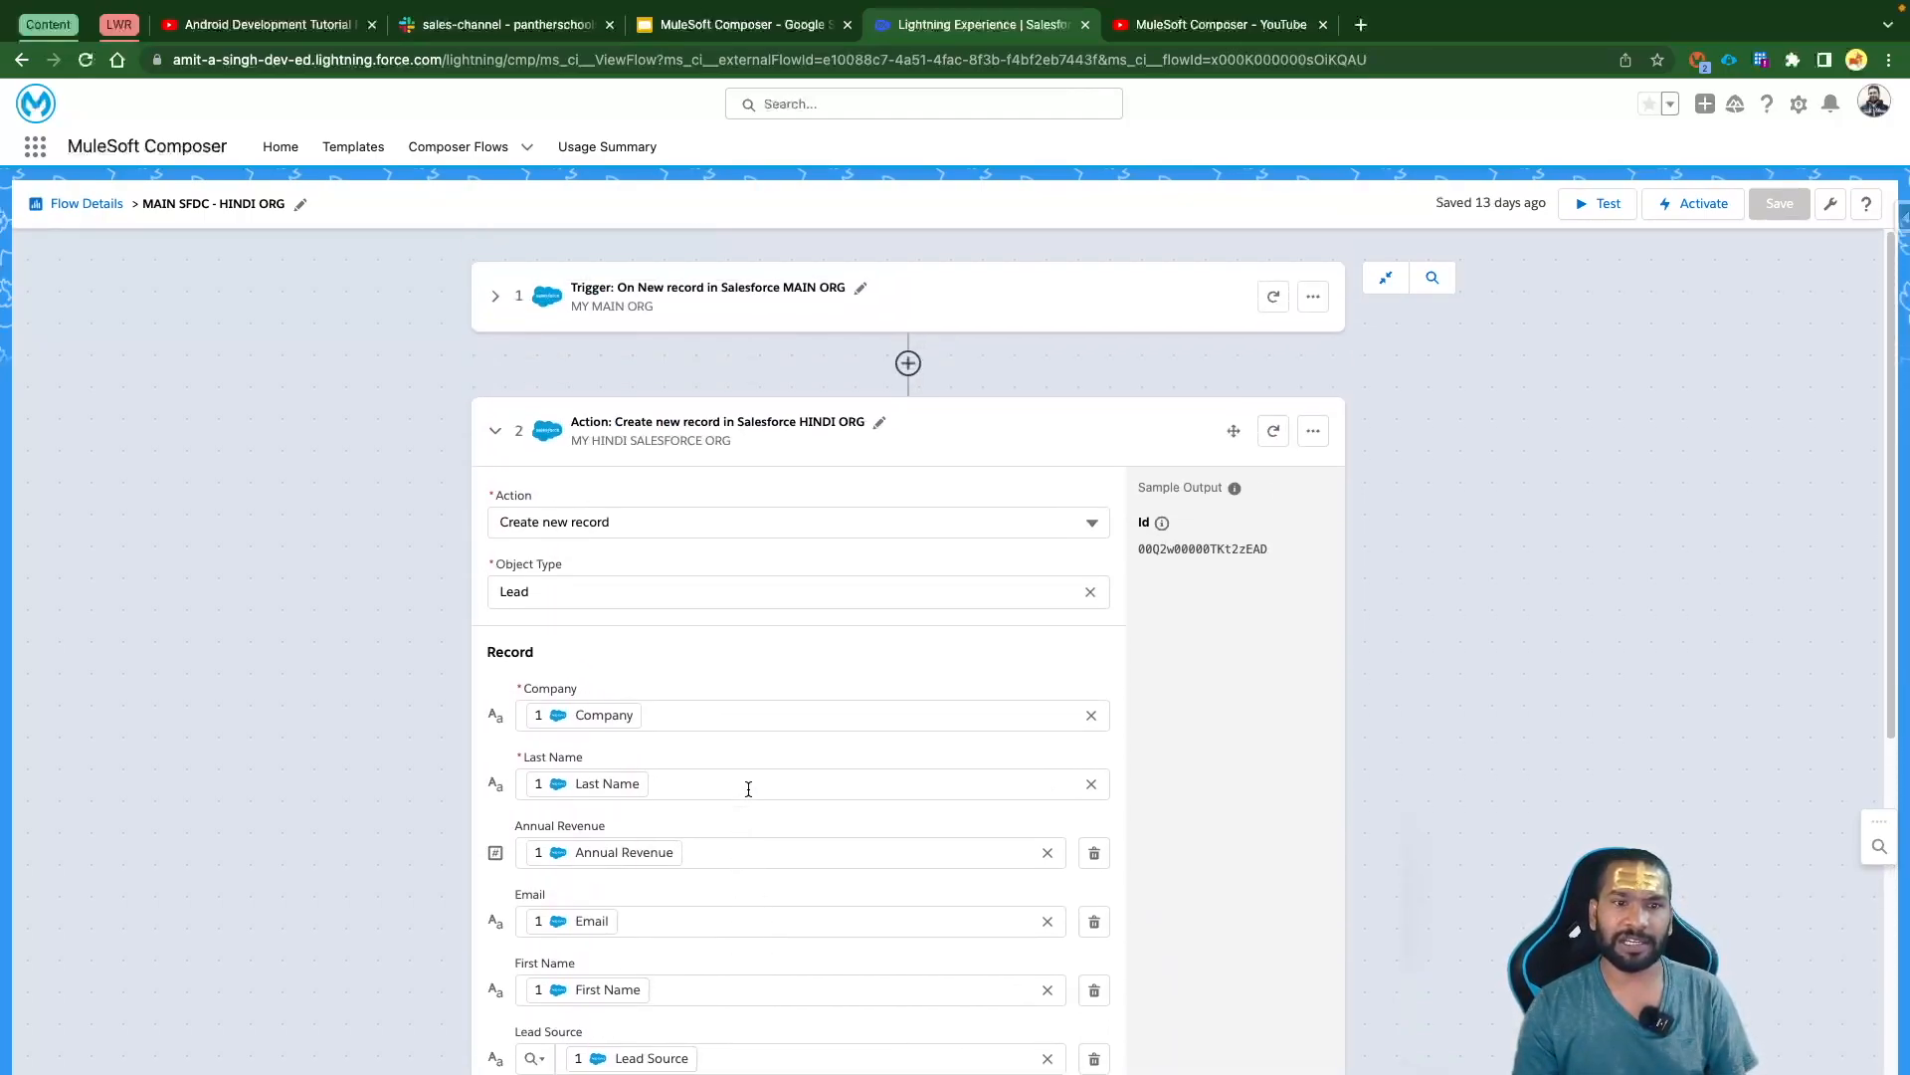
left_click(502, 430)
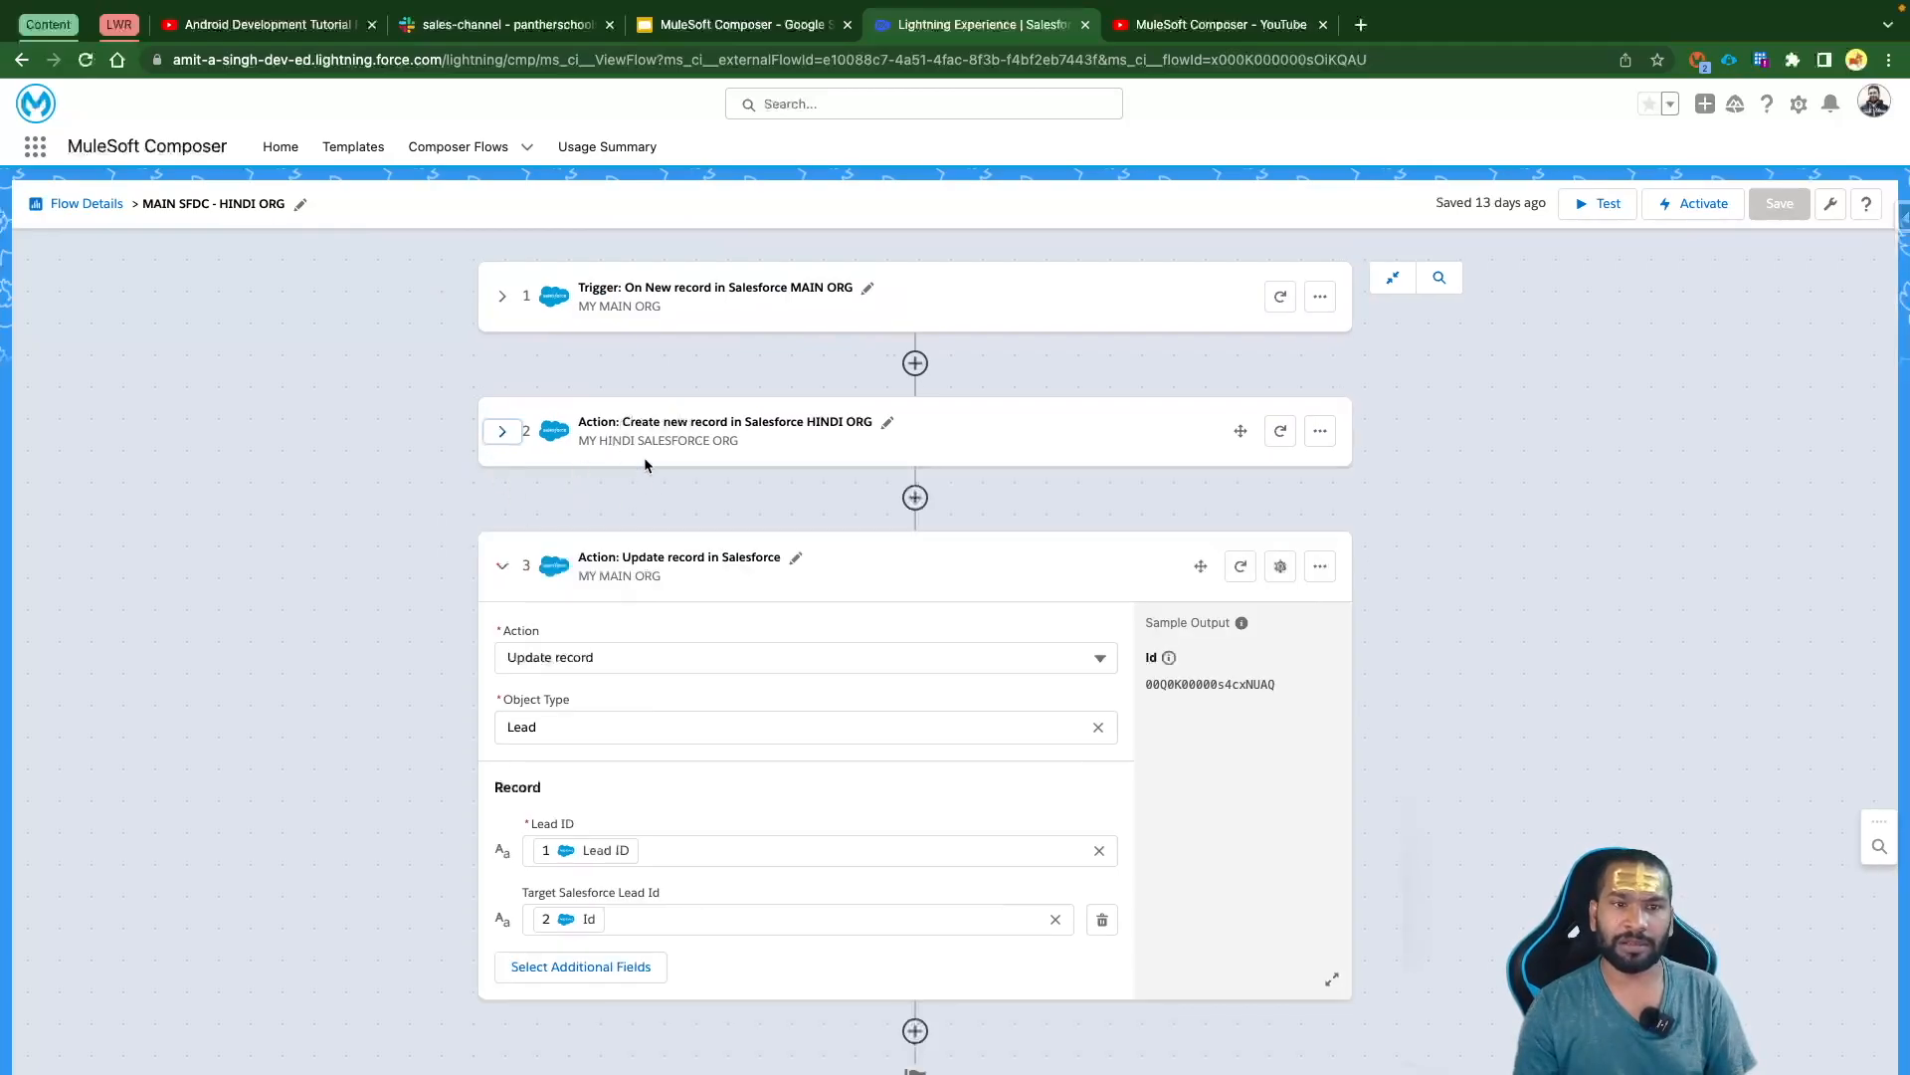
Collapse the Update record action, add an Error Handler directly after the trigger and set its On Error branch to Stop after running
left_click(501, 565)
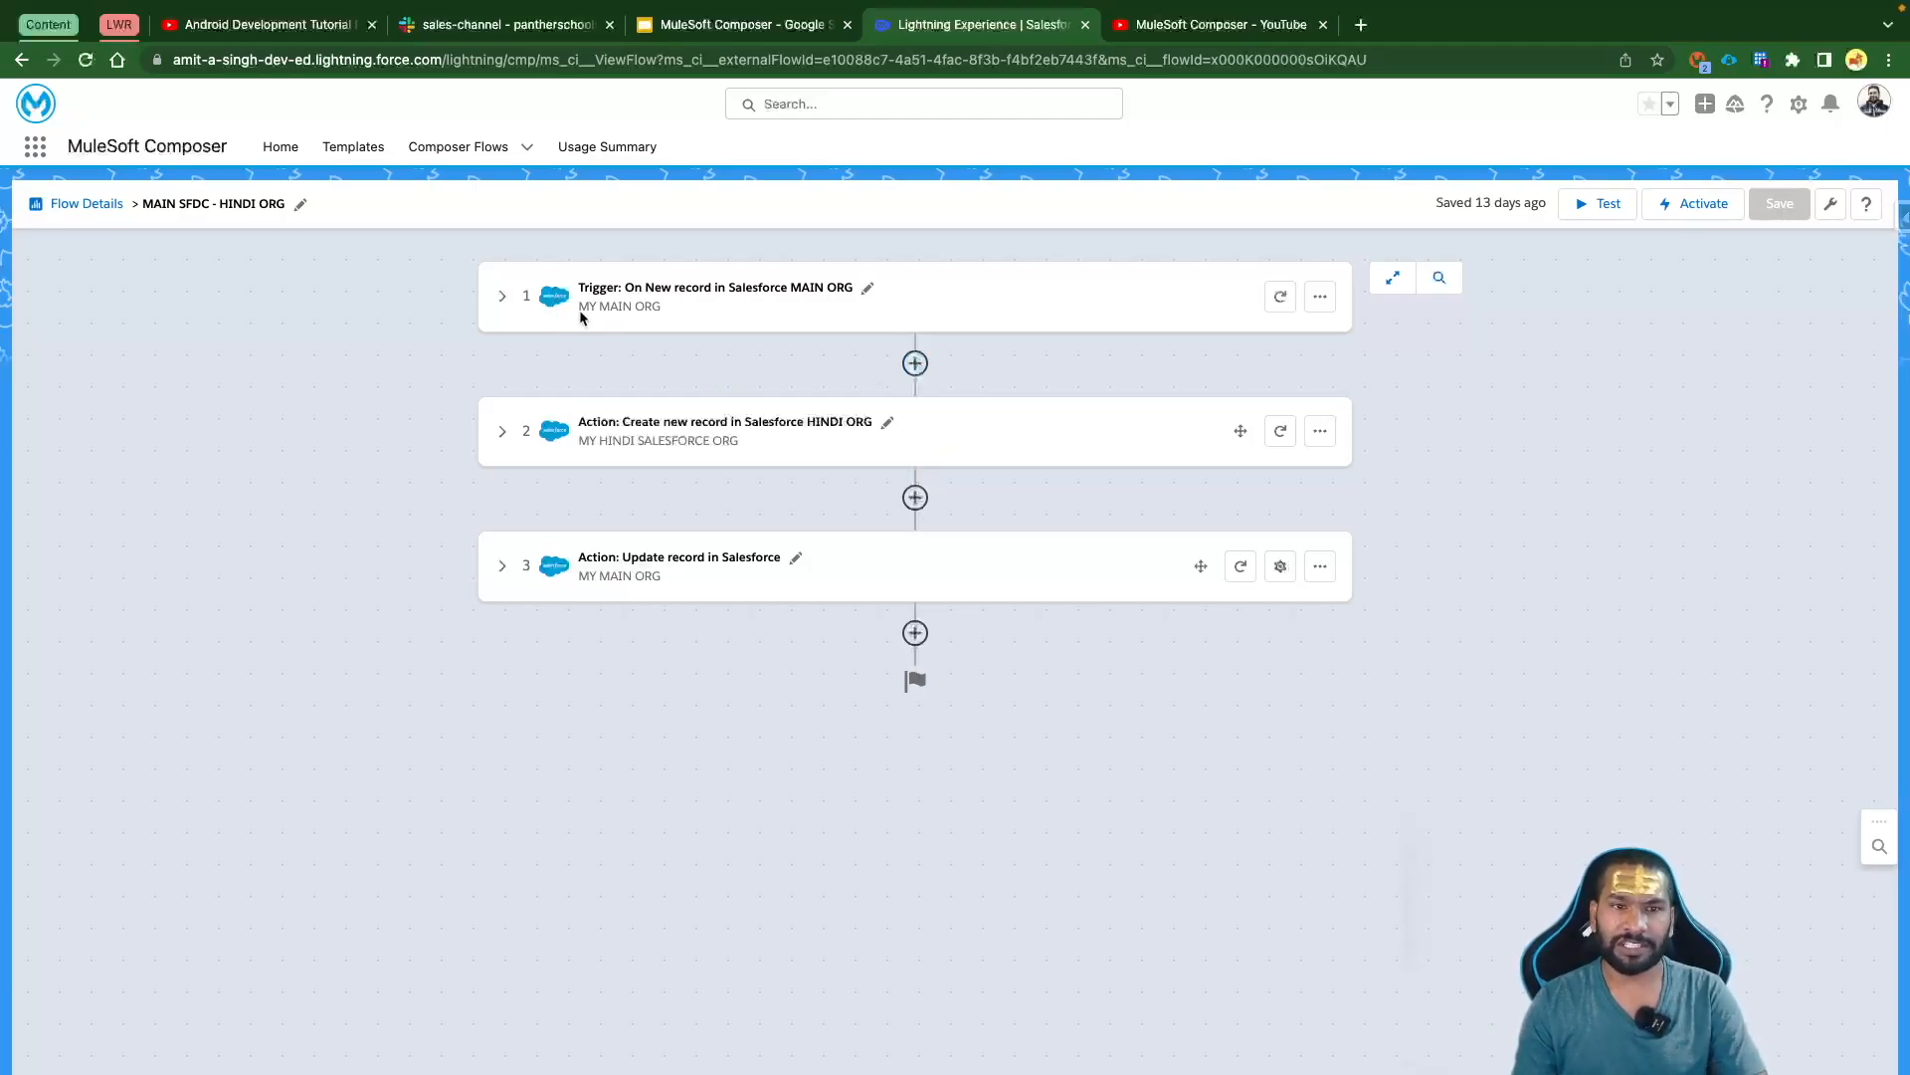
left_click(916, 366)
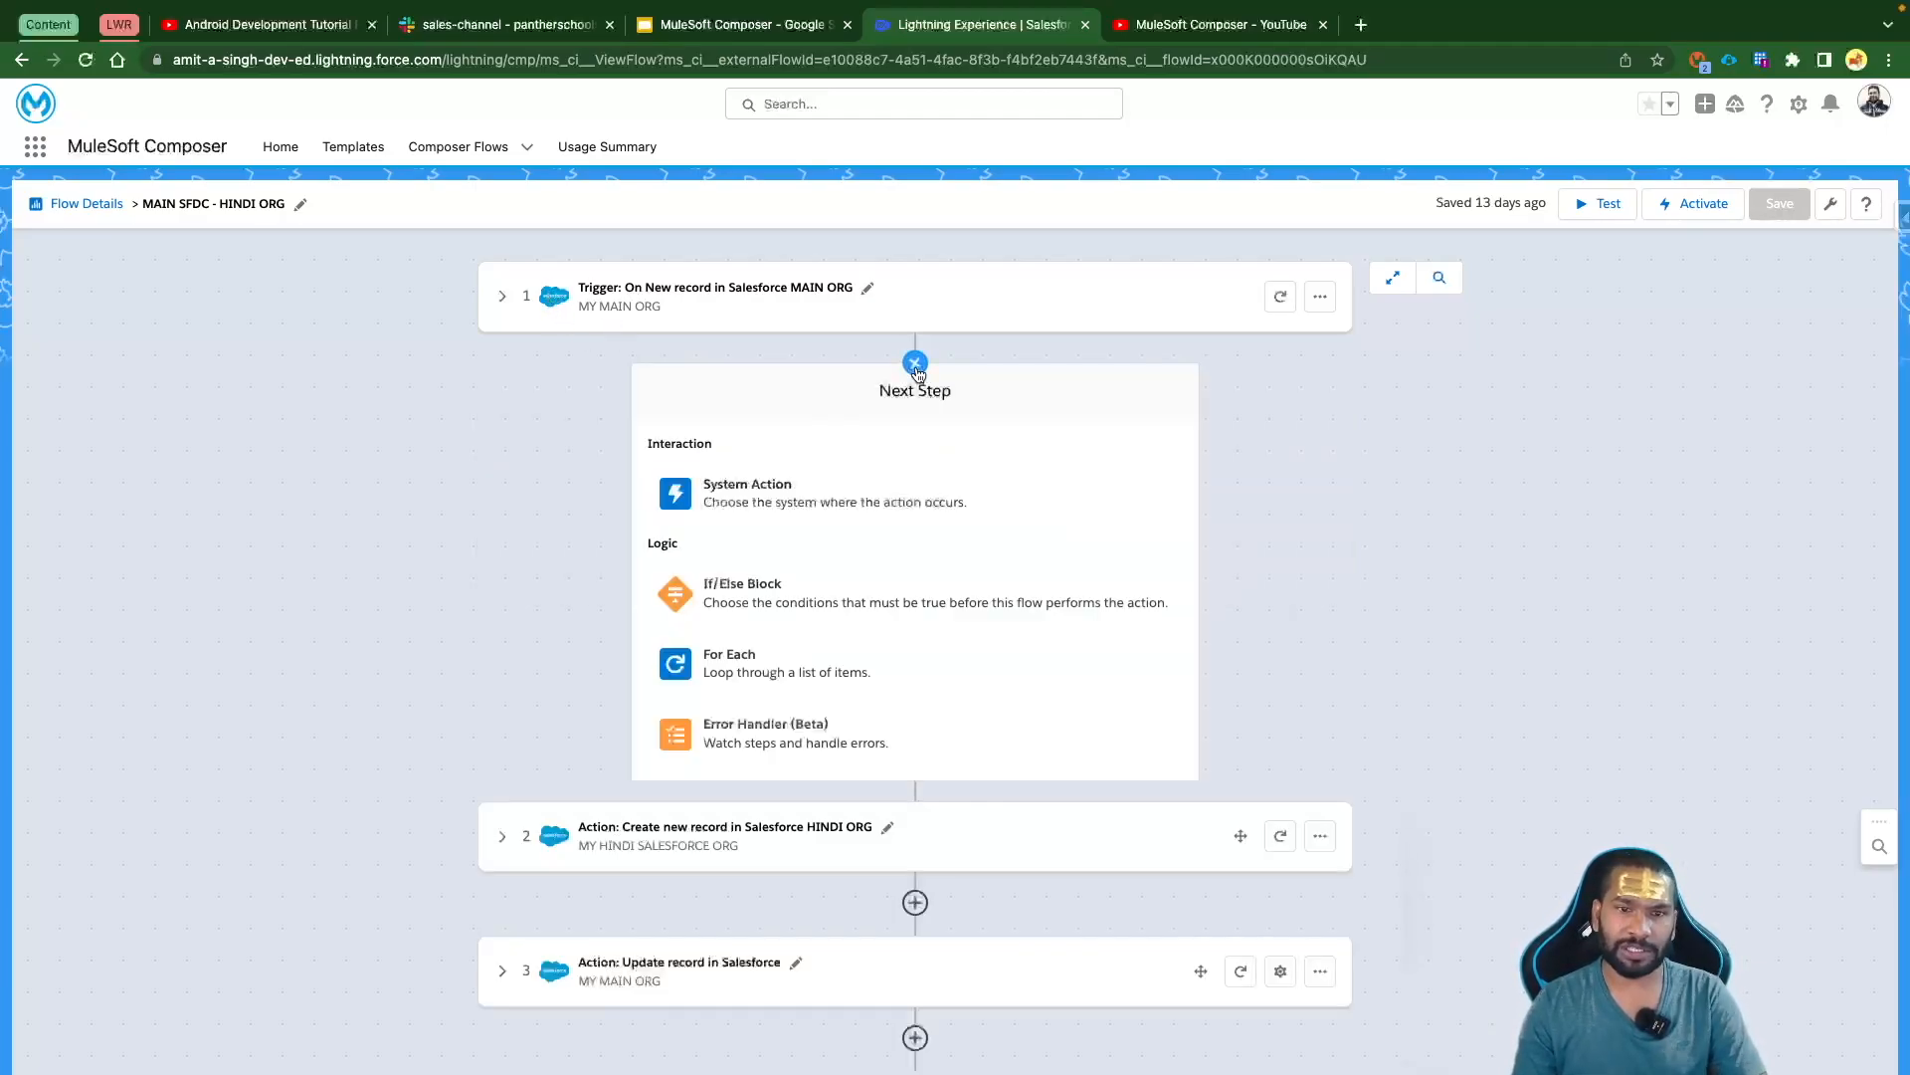
left_click(784, 741)
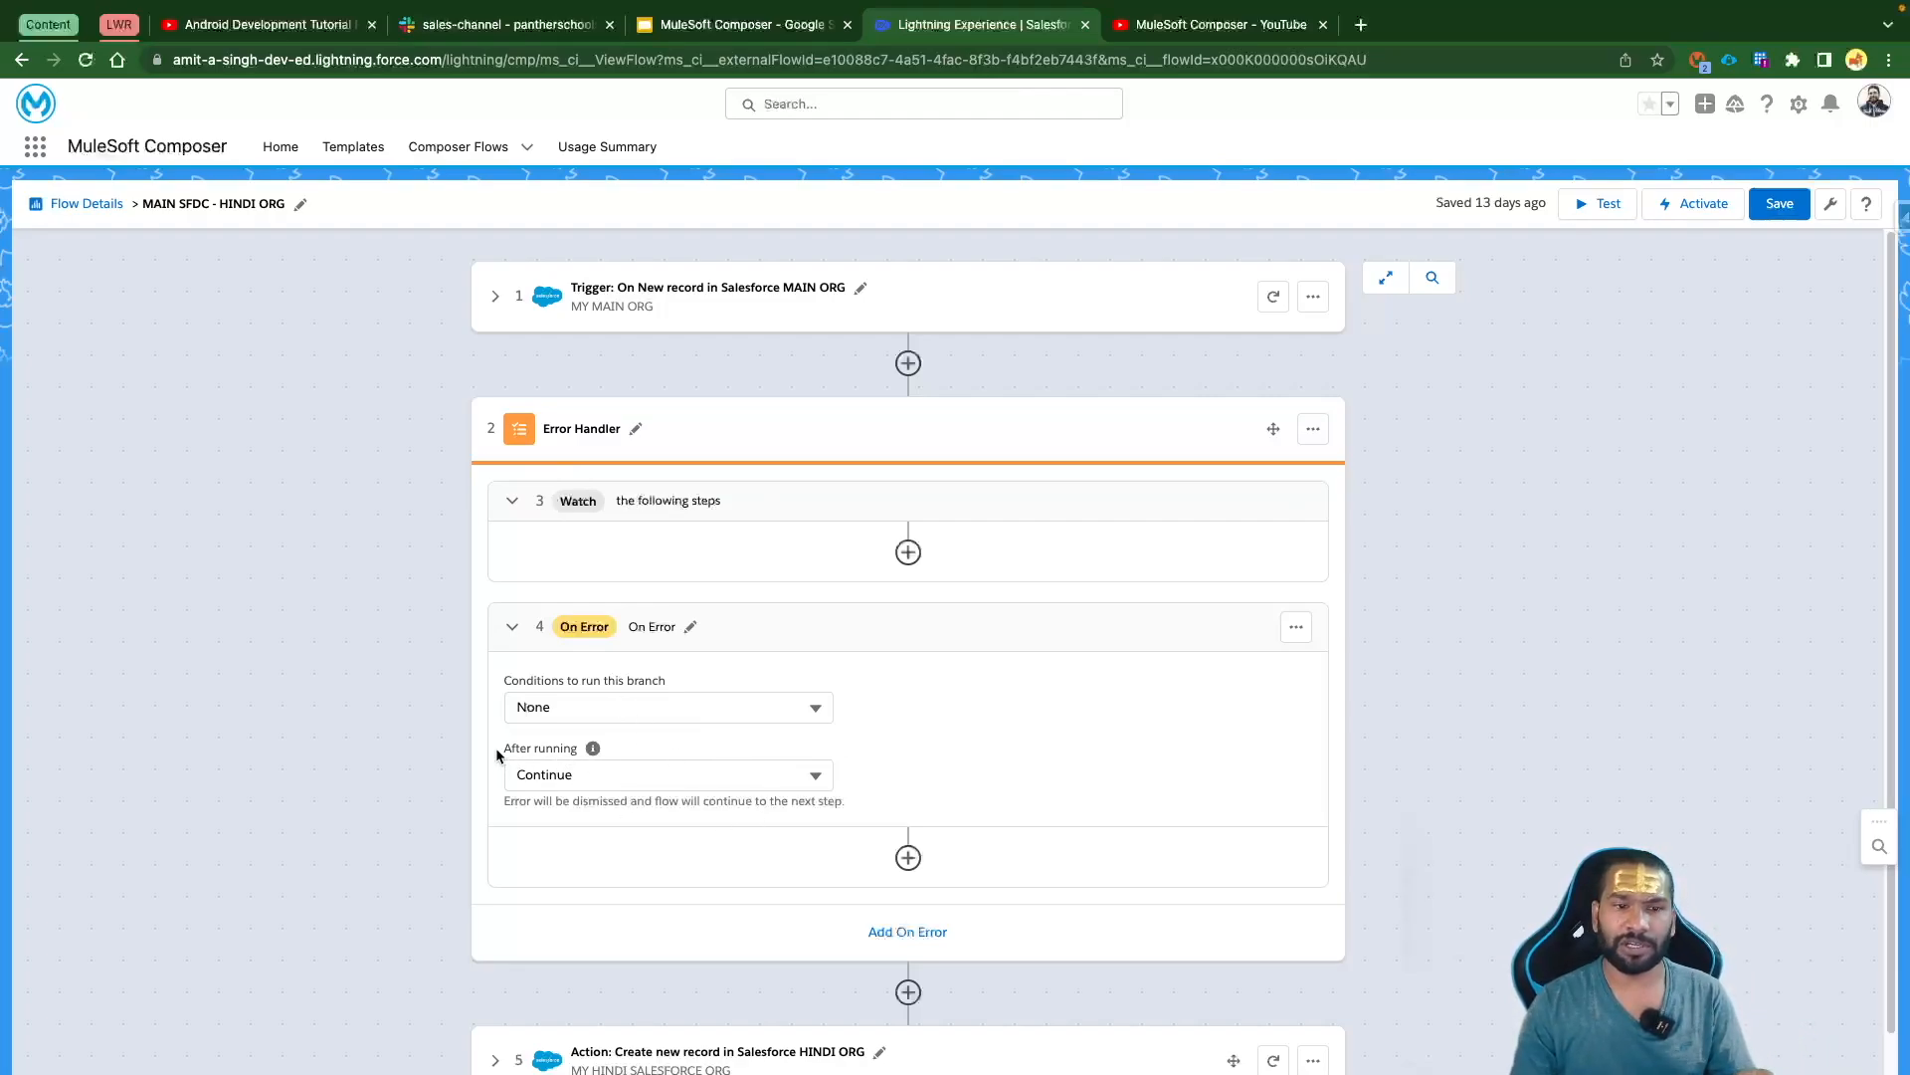
left_click(655, 781)
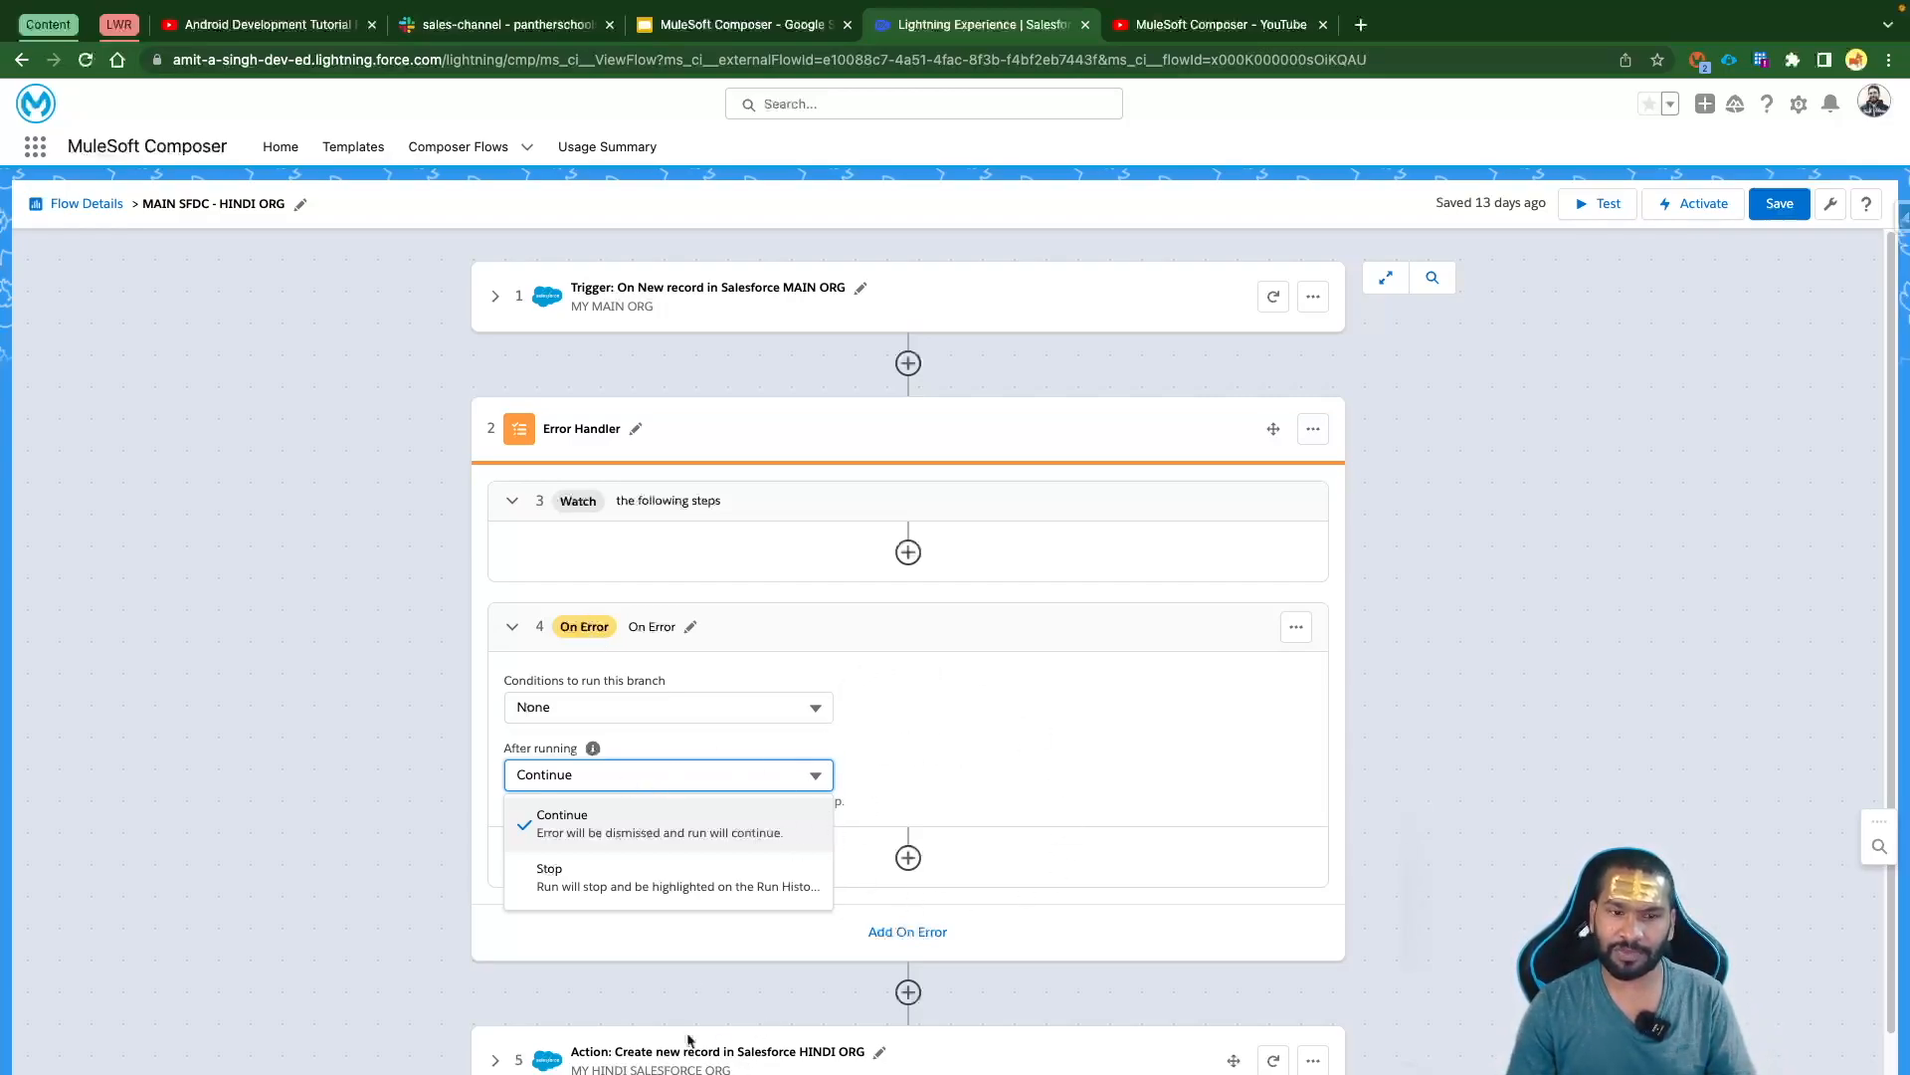
left_click(602, 894)
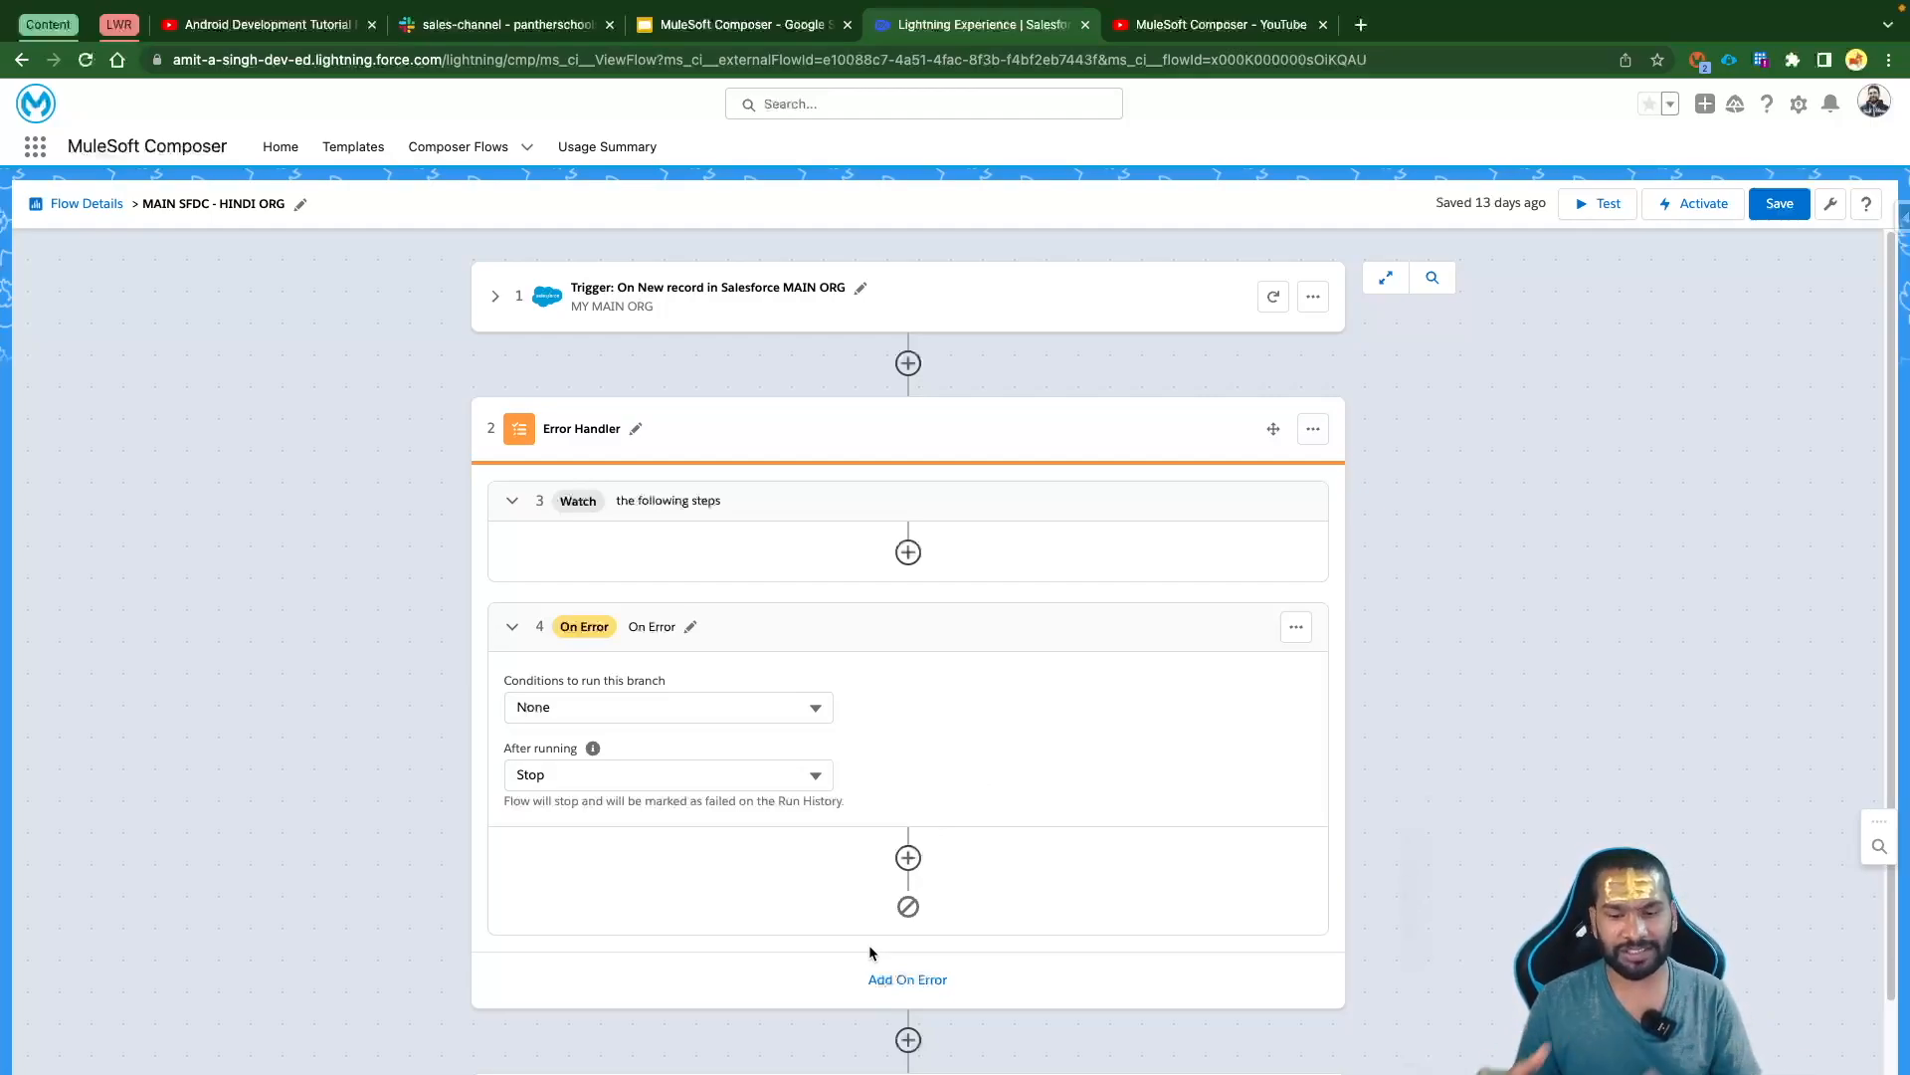
Add a Salesforce action inside the On Error branch using the MY MAIN ORG connection, with Create new record as its action
left_click(909, 857)
scroll(913, 864, "down", 4)
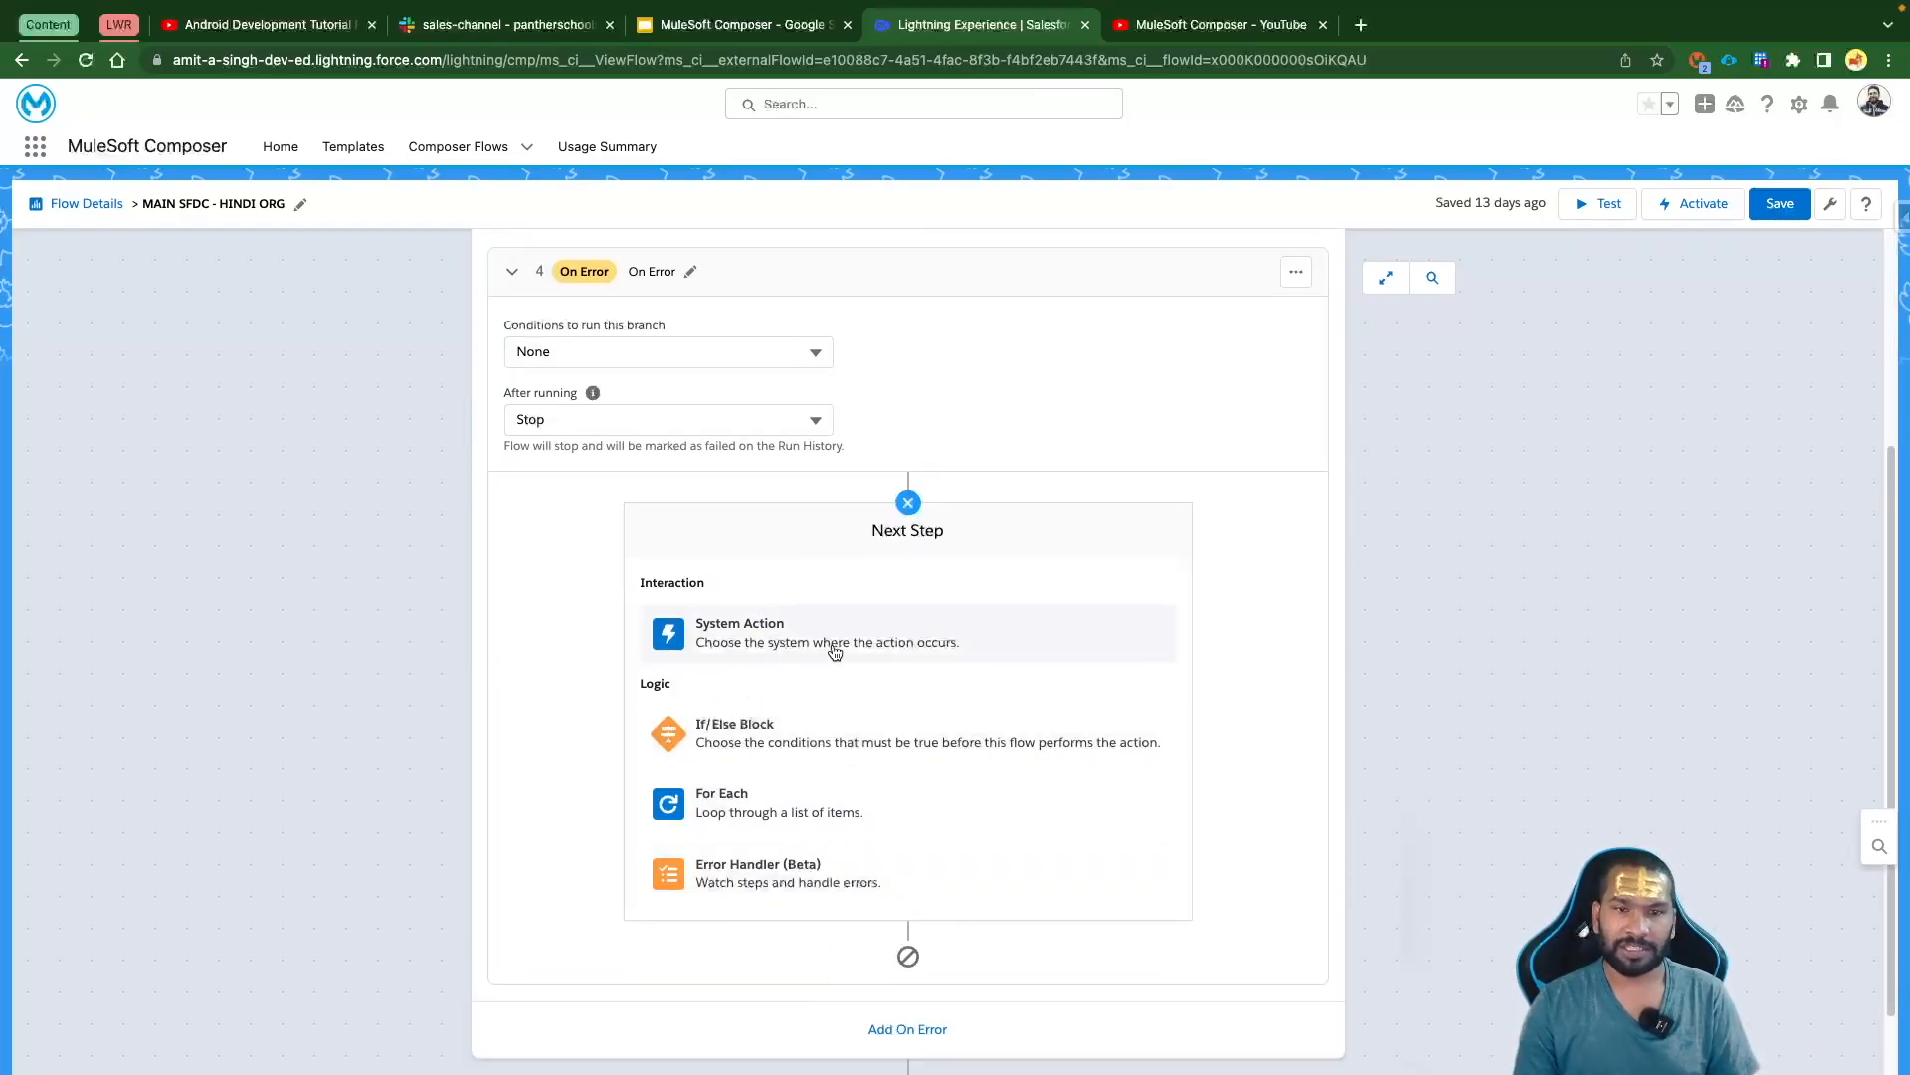
left_click(821, 630)
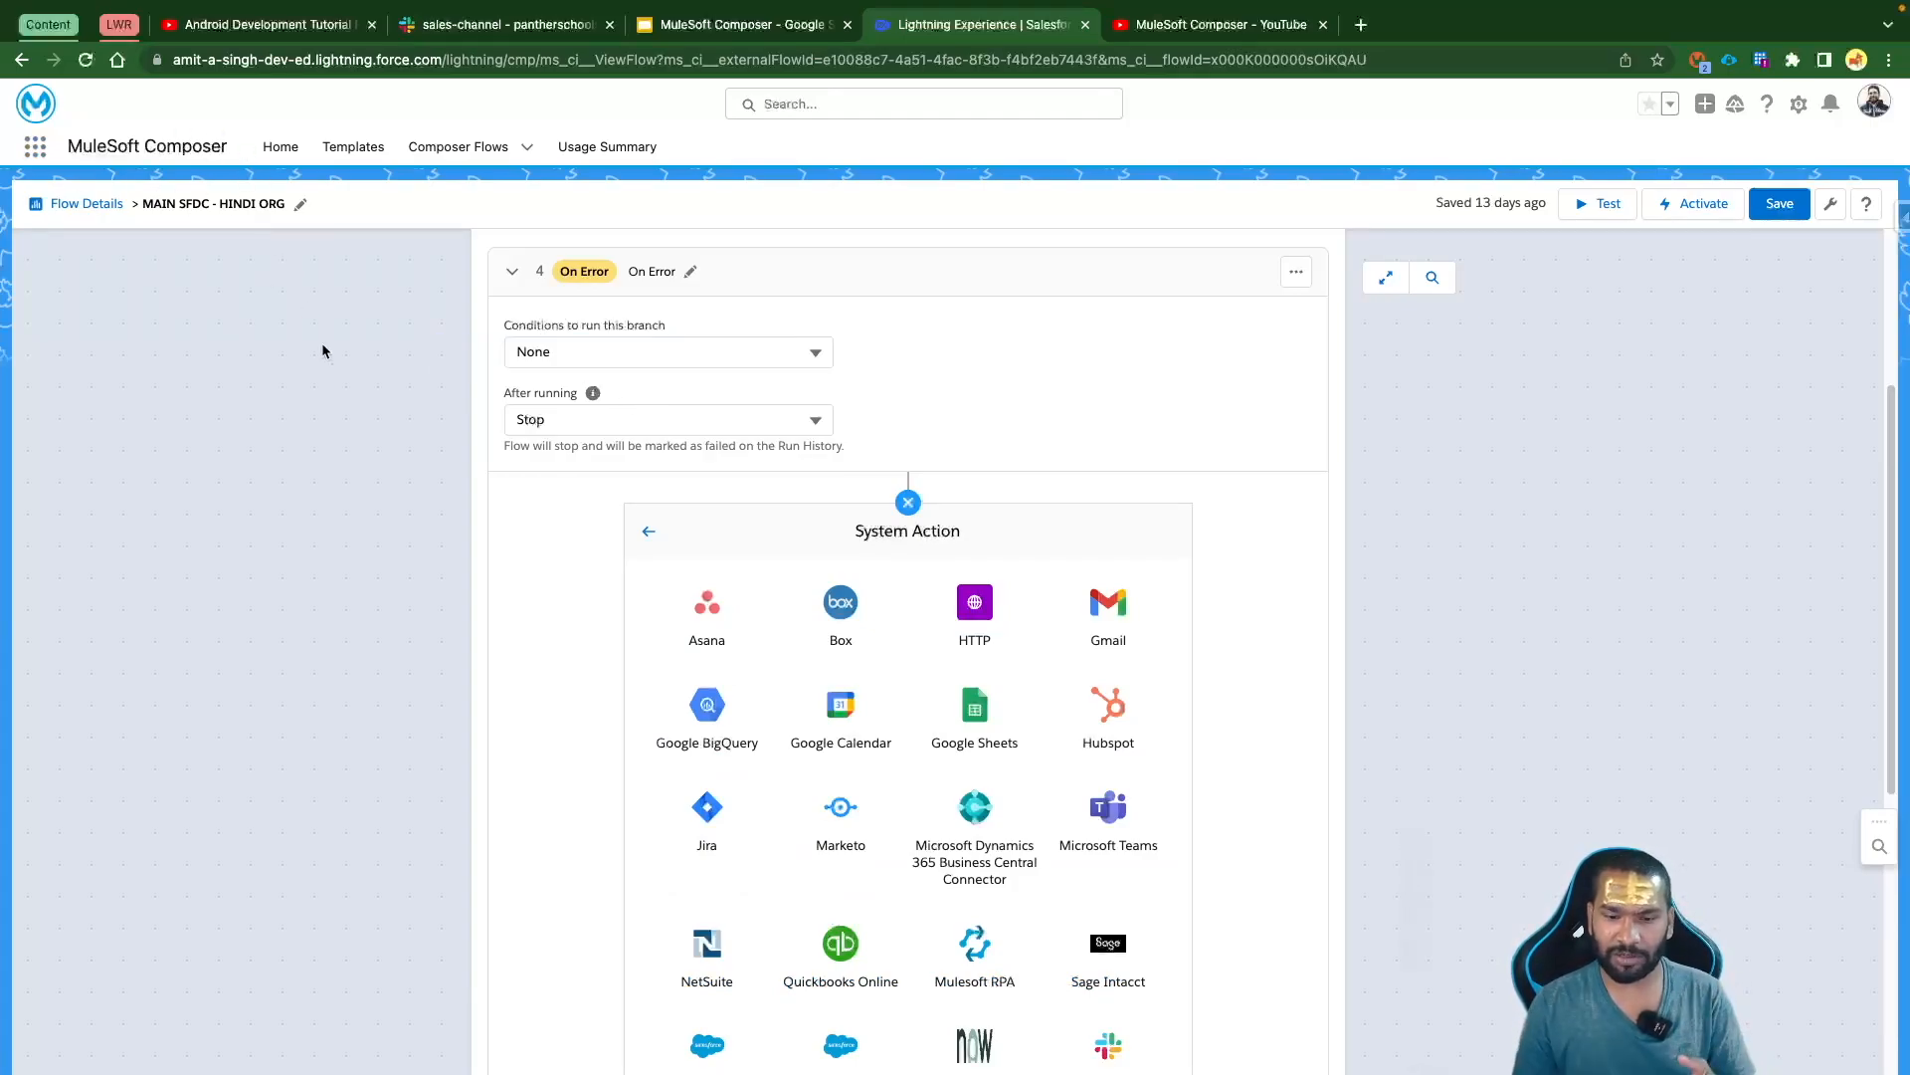
scroll(933, 974, "down", 2)
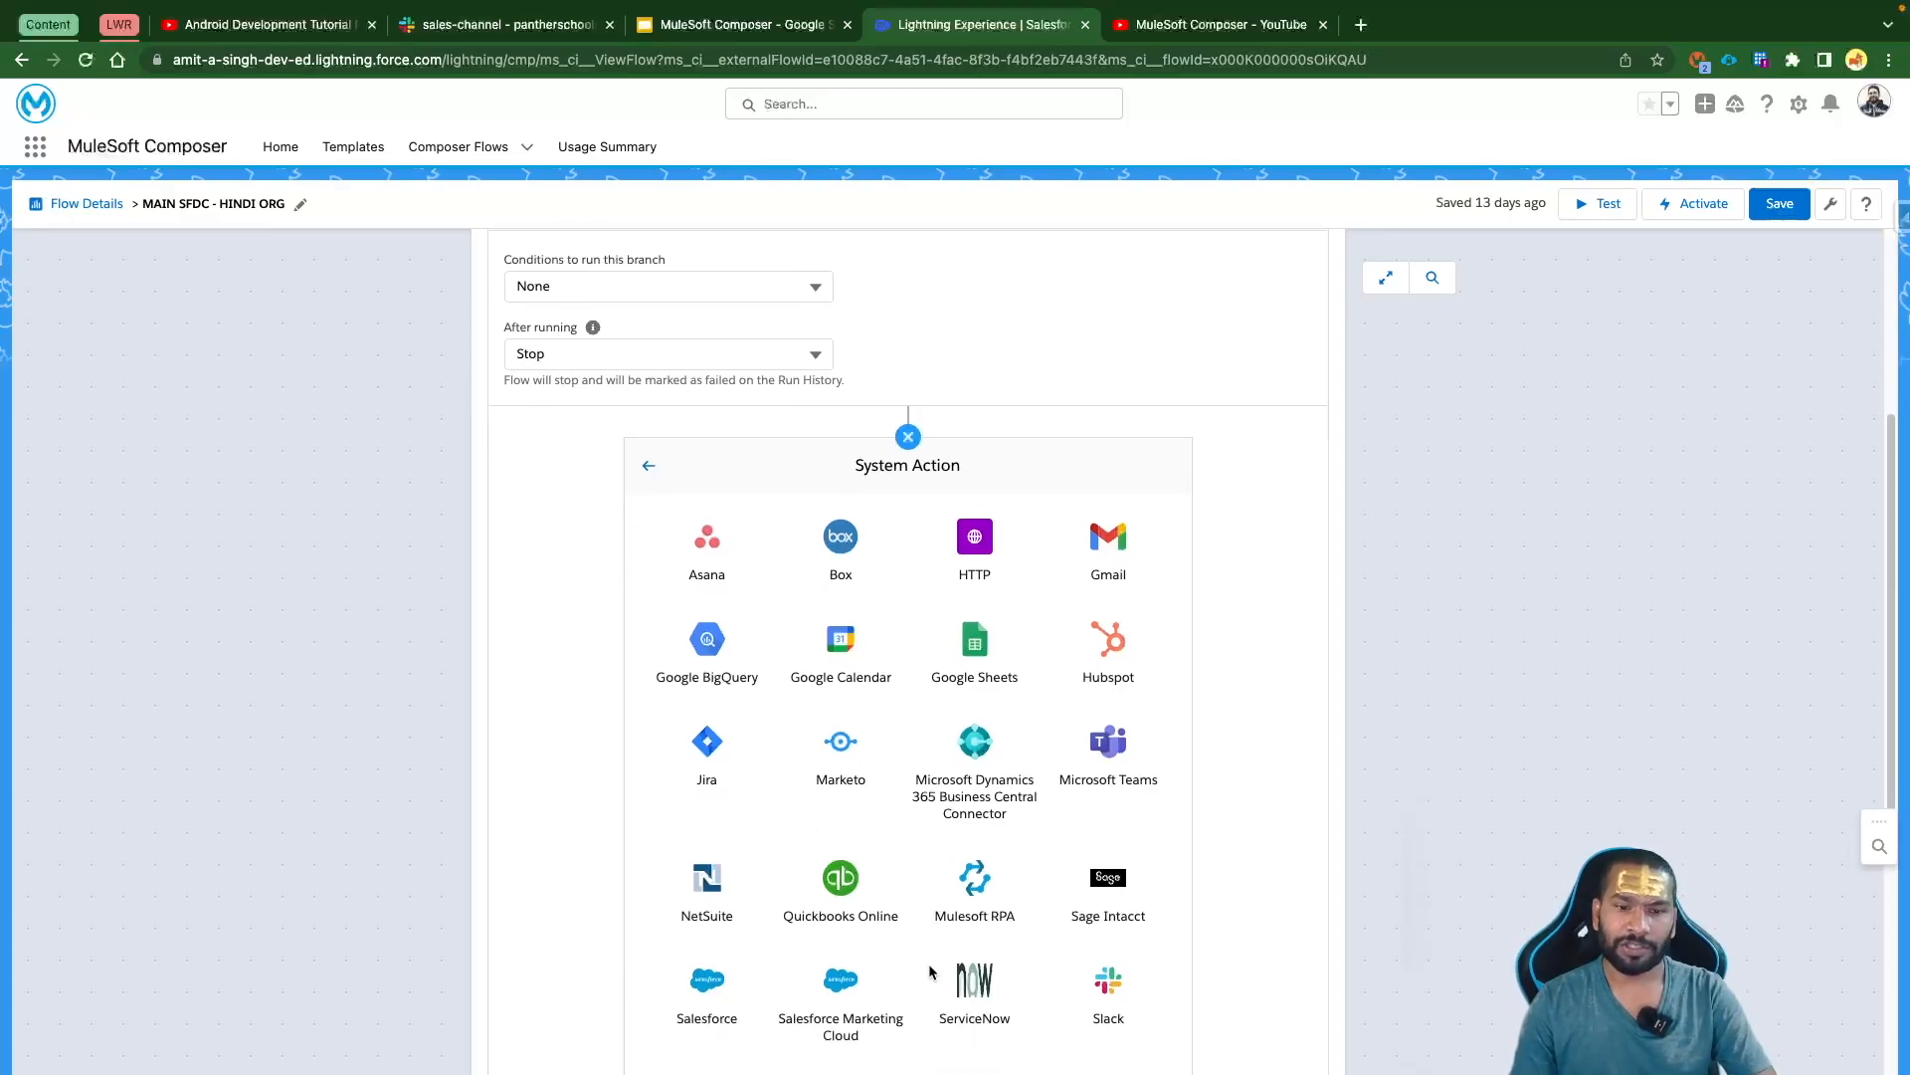
left_click(712, 987)
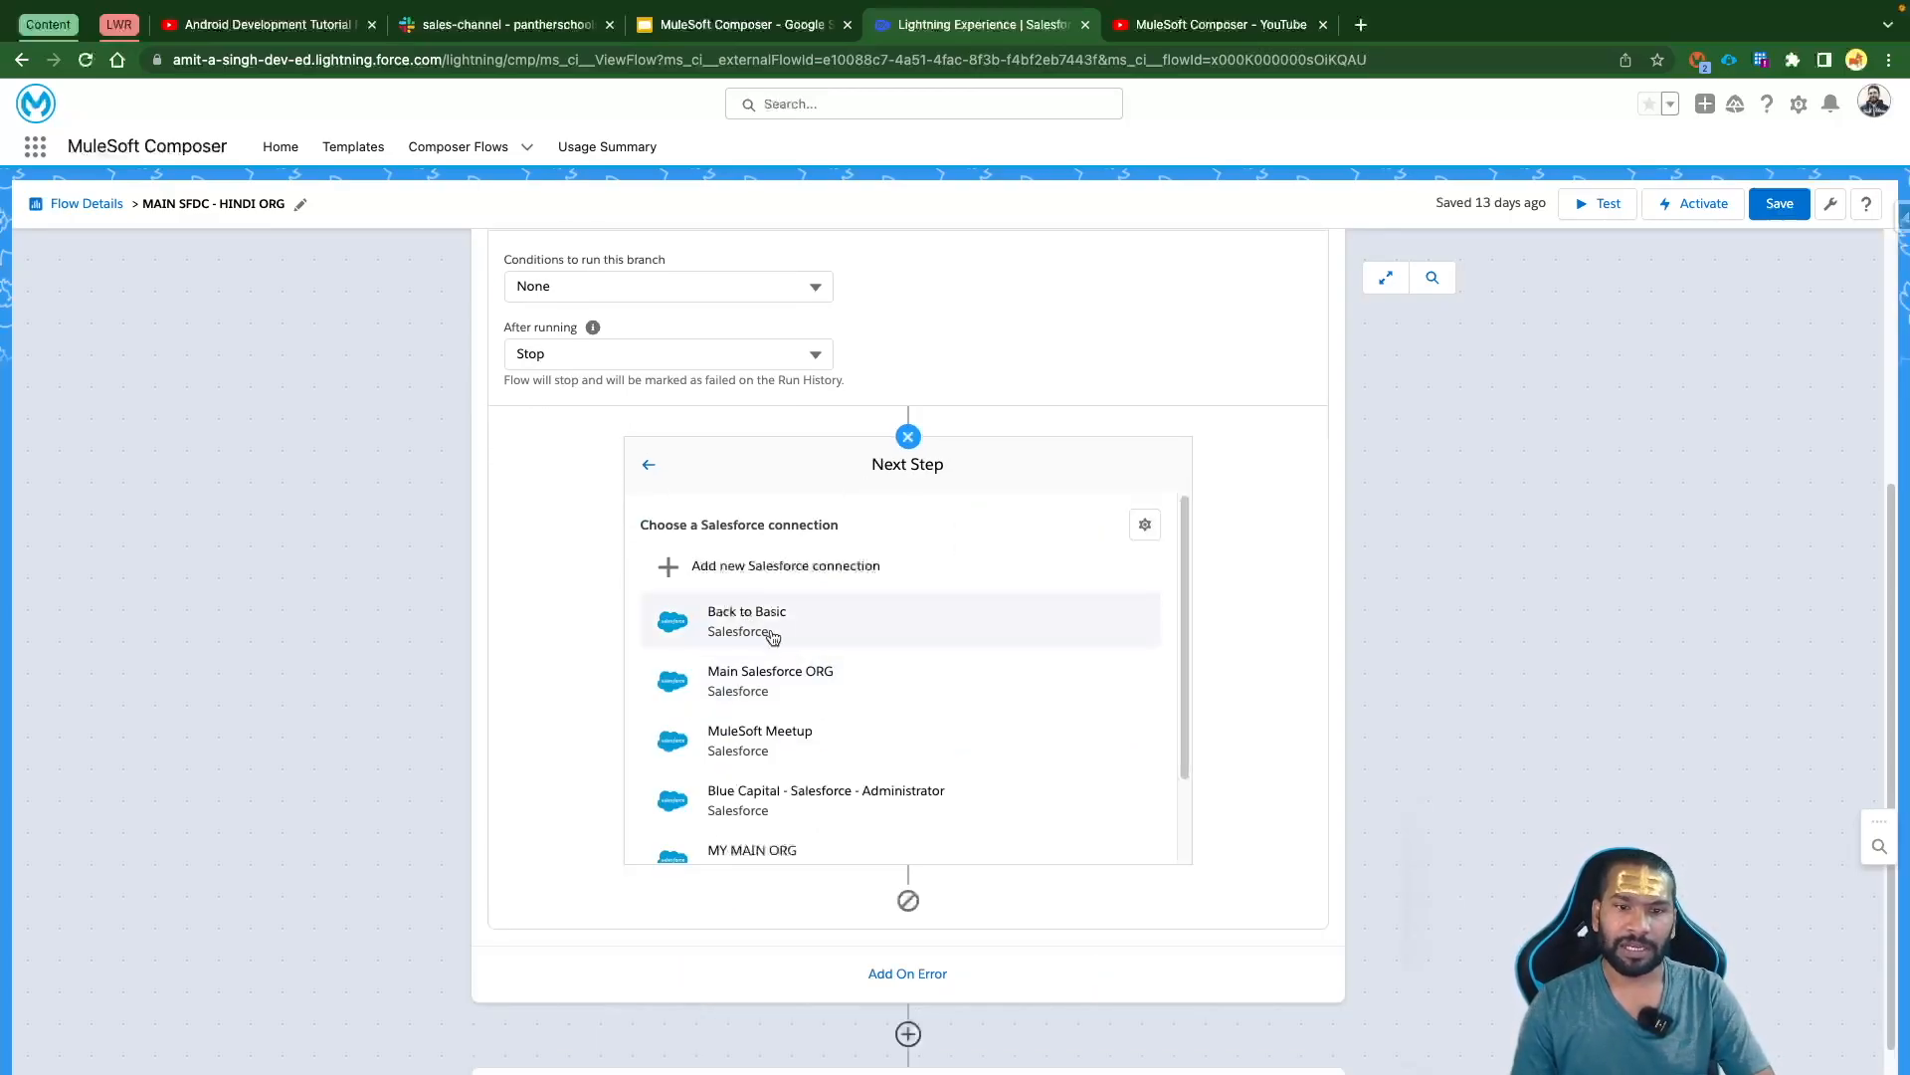
scroll(830, 677, "down", 1)
scroll(826, 713, "down", 1)
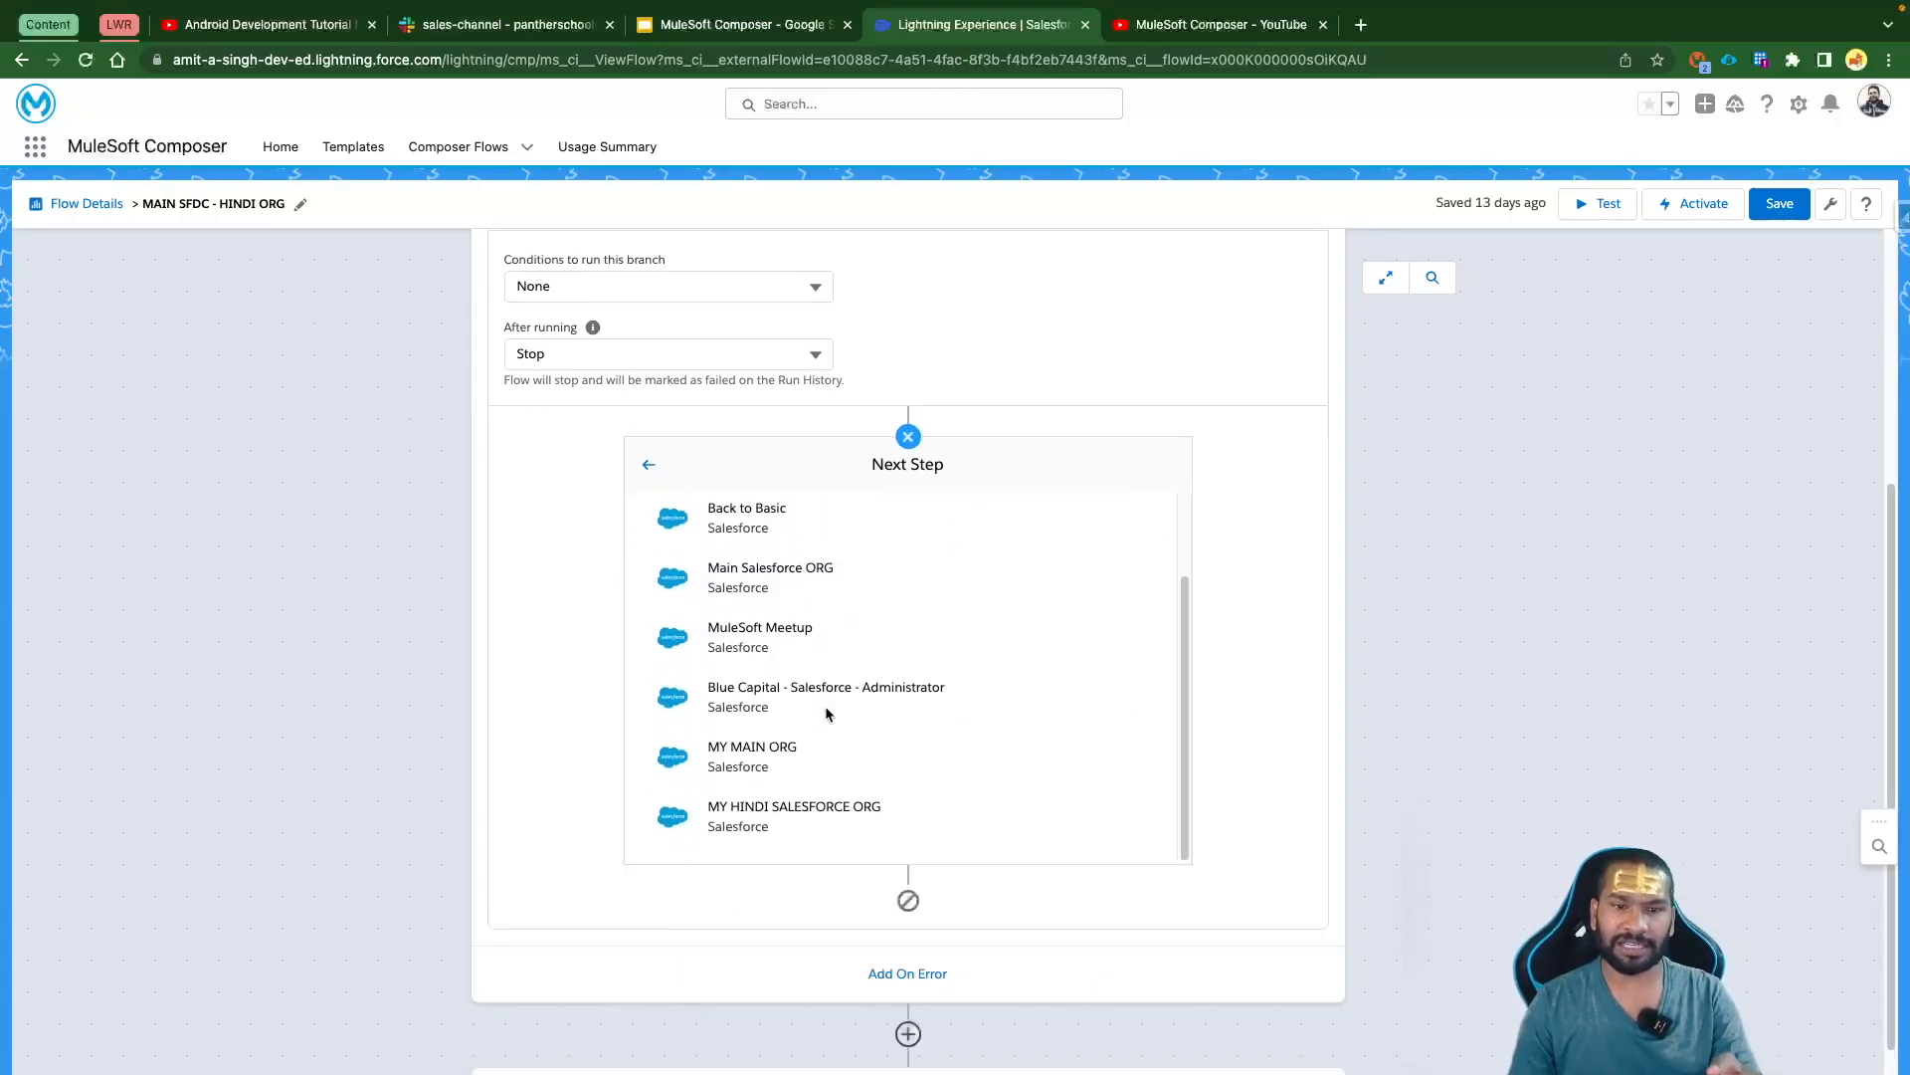
left_click(764, 756)
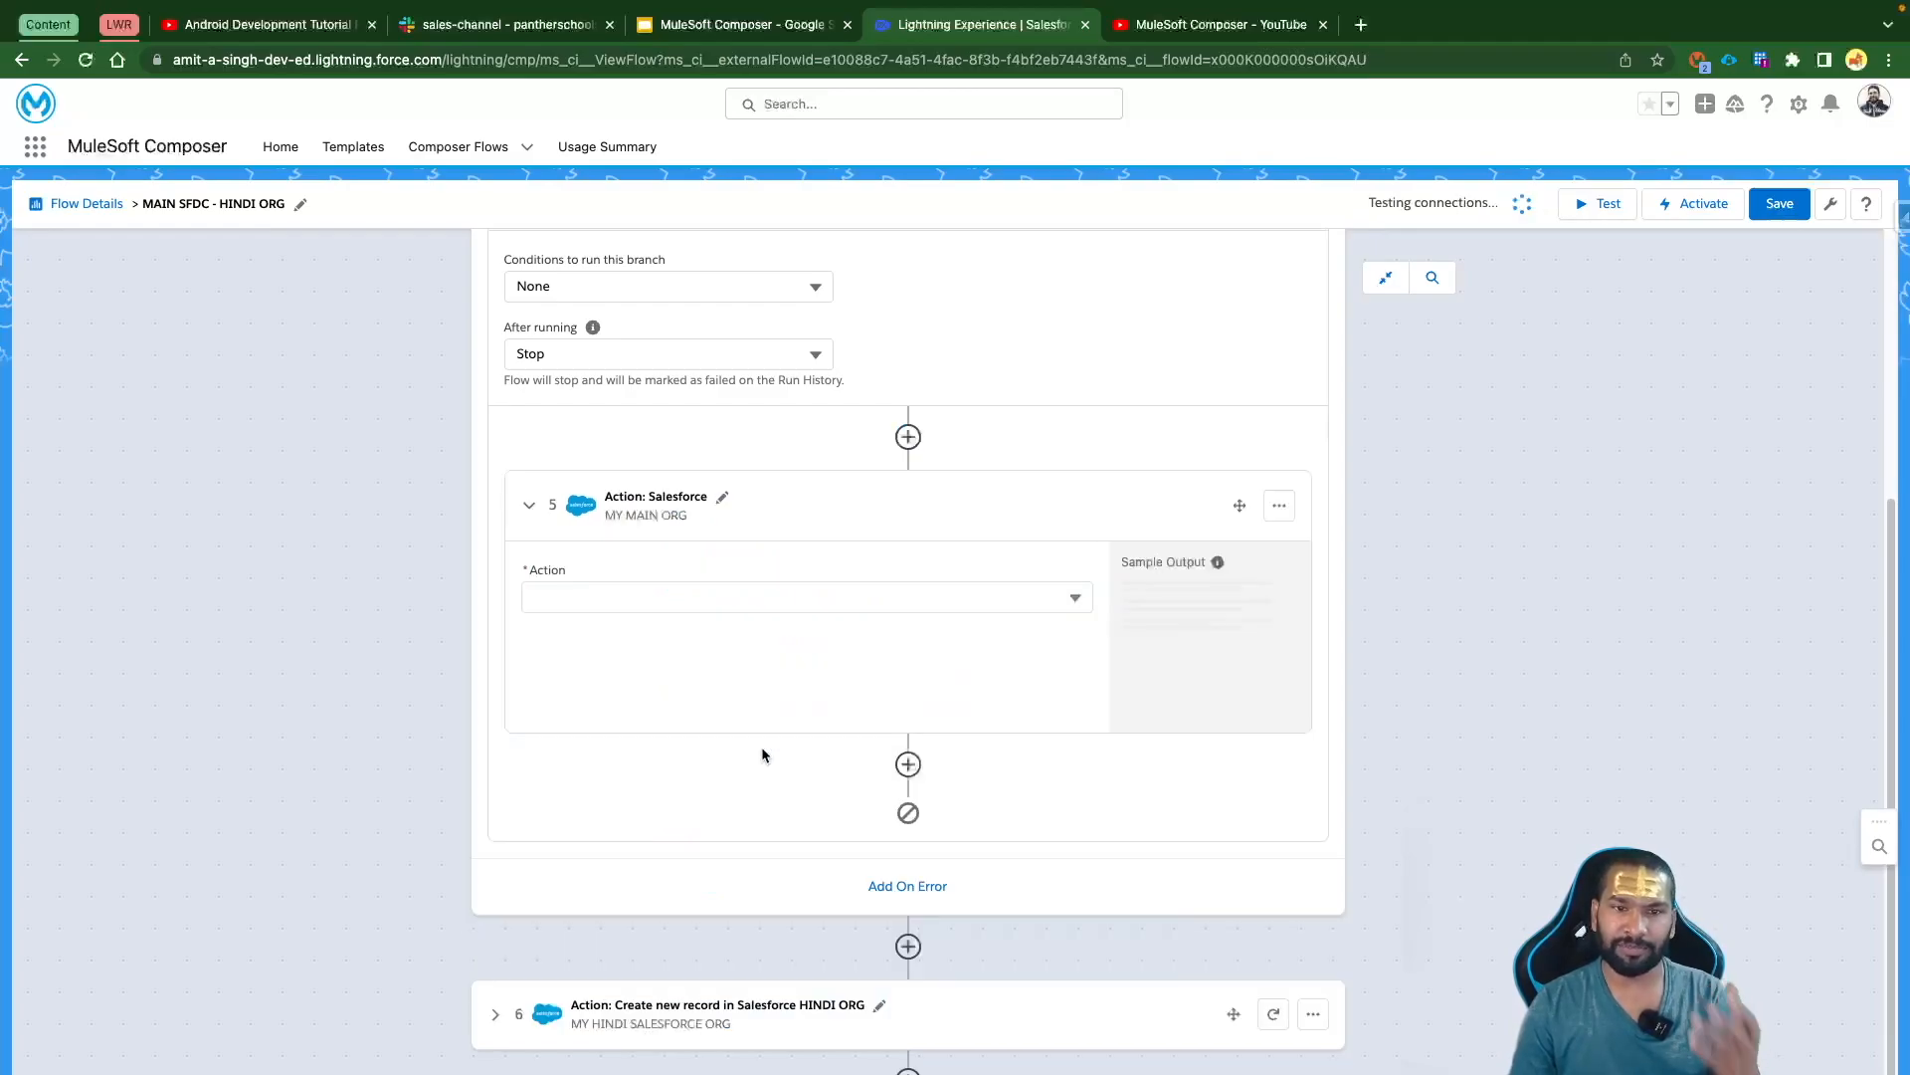
left_click(707, 596)
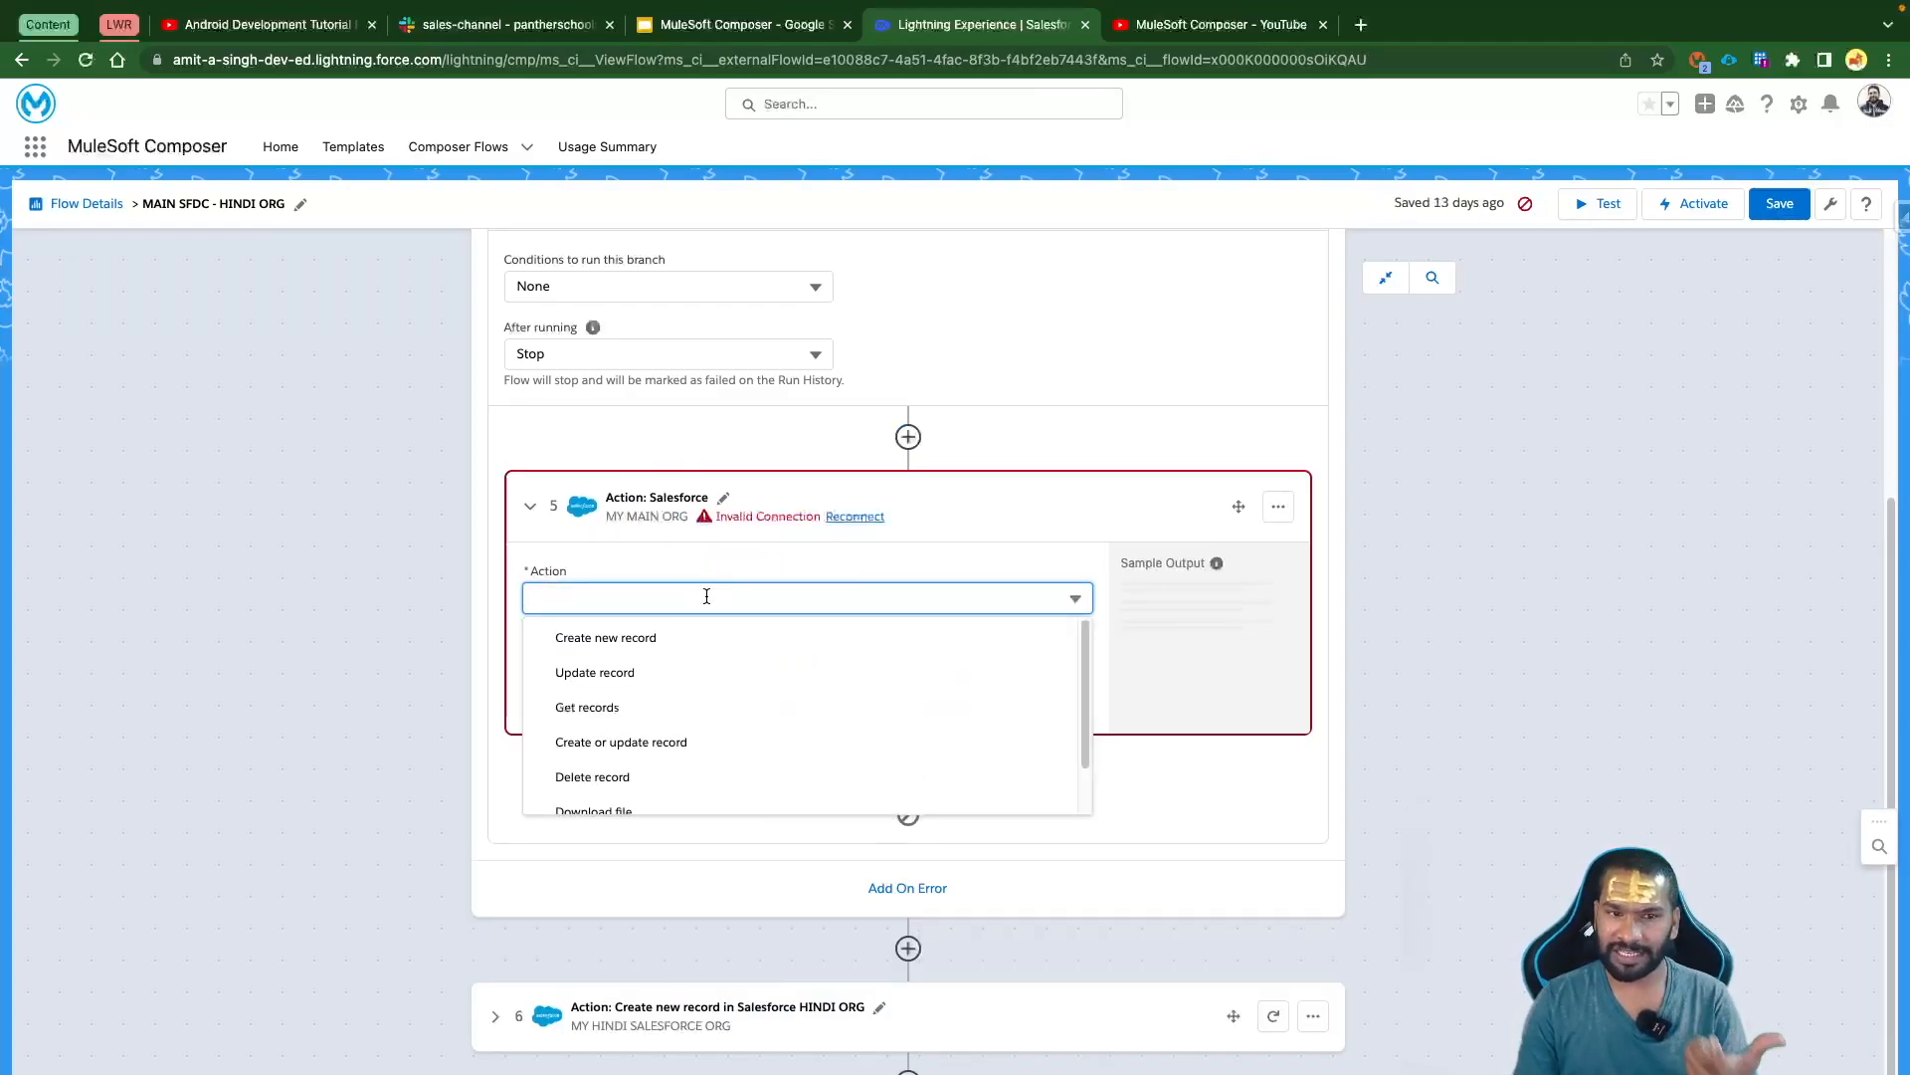
left_click(654, 638)
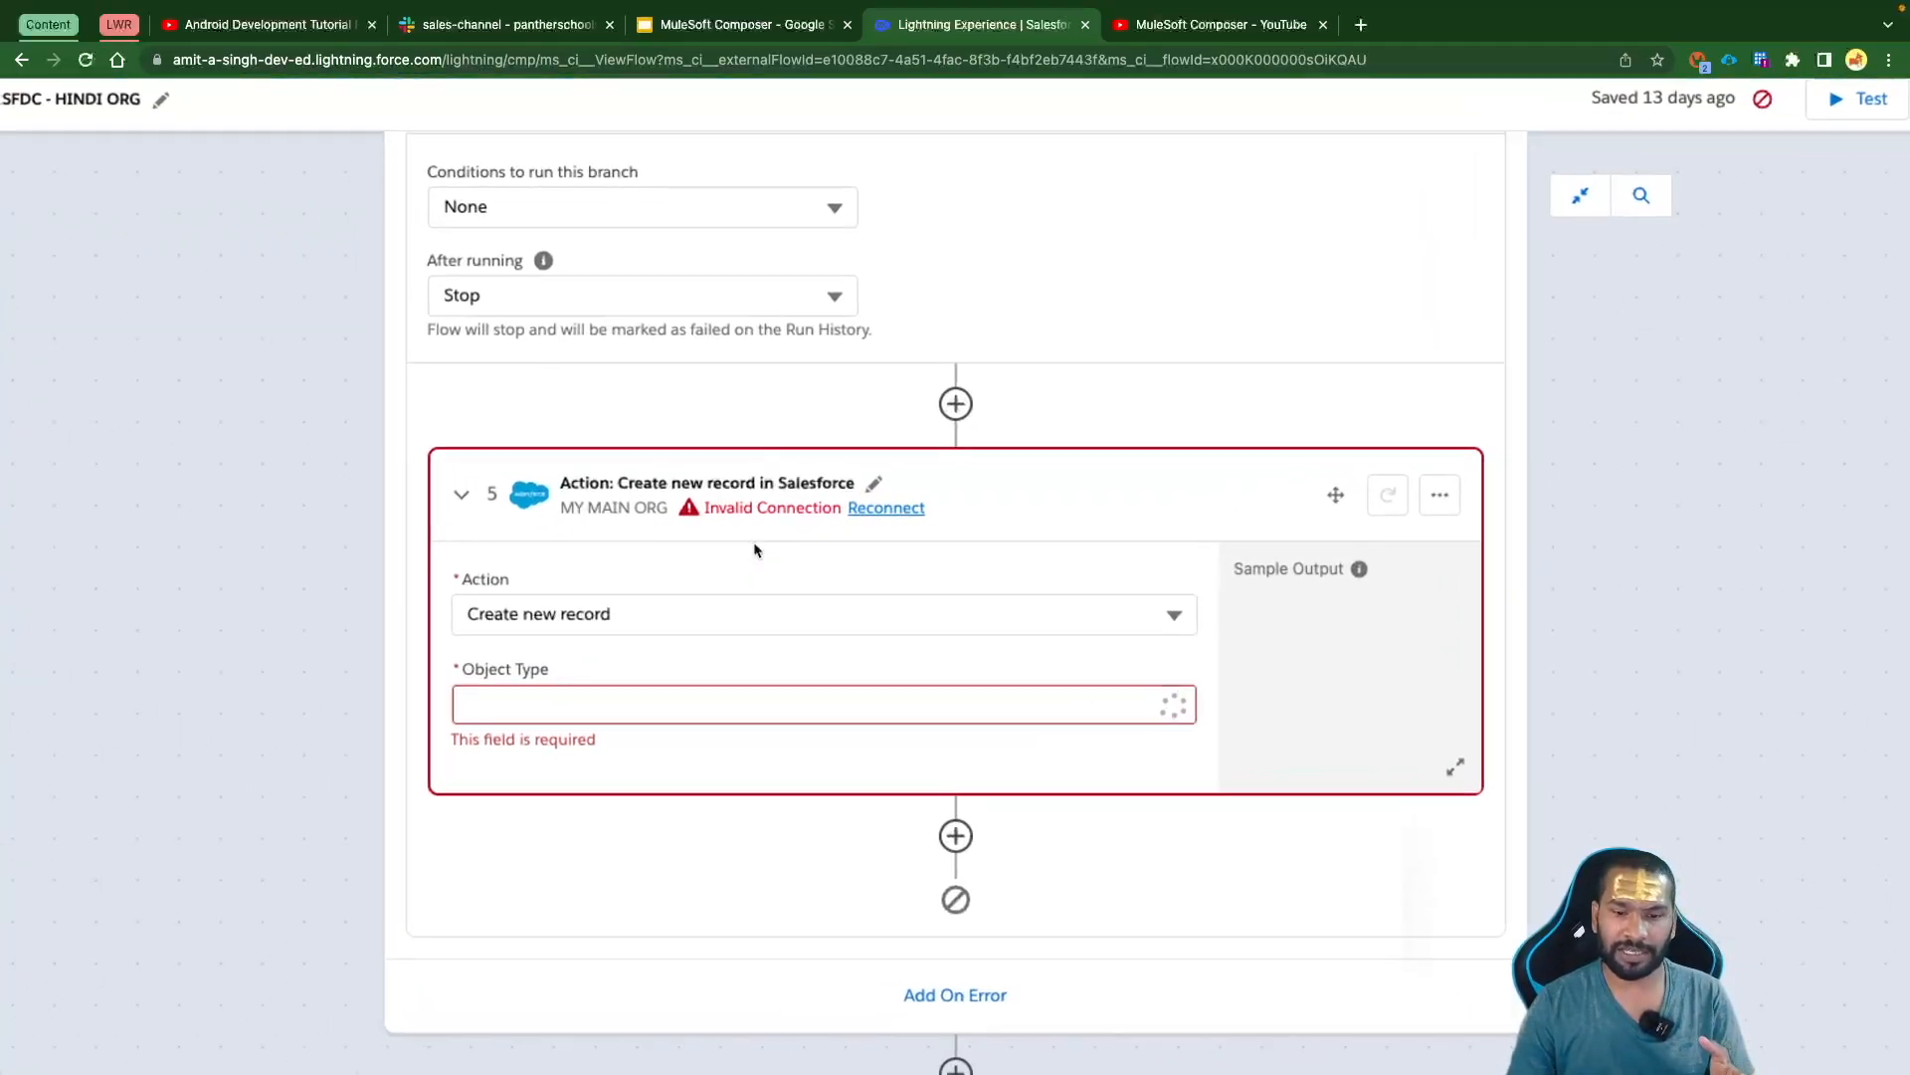
Reconnect the invalid MY MAIN ORG connection of the new Salesforce action
left_click(895, 508)
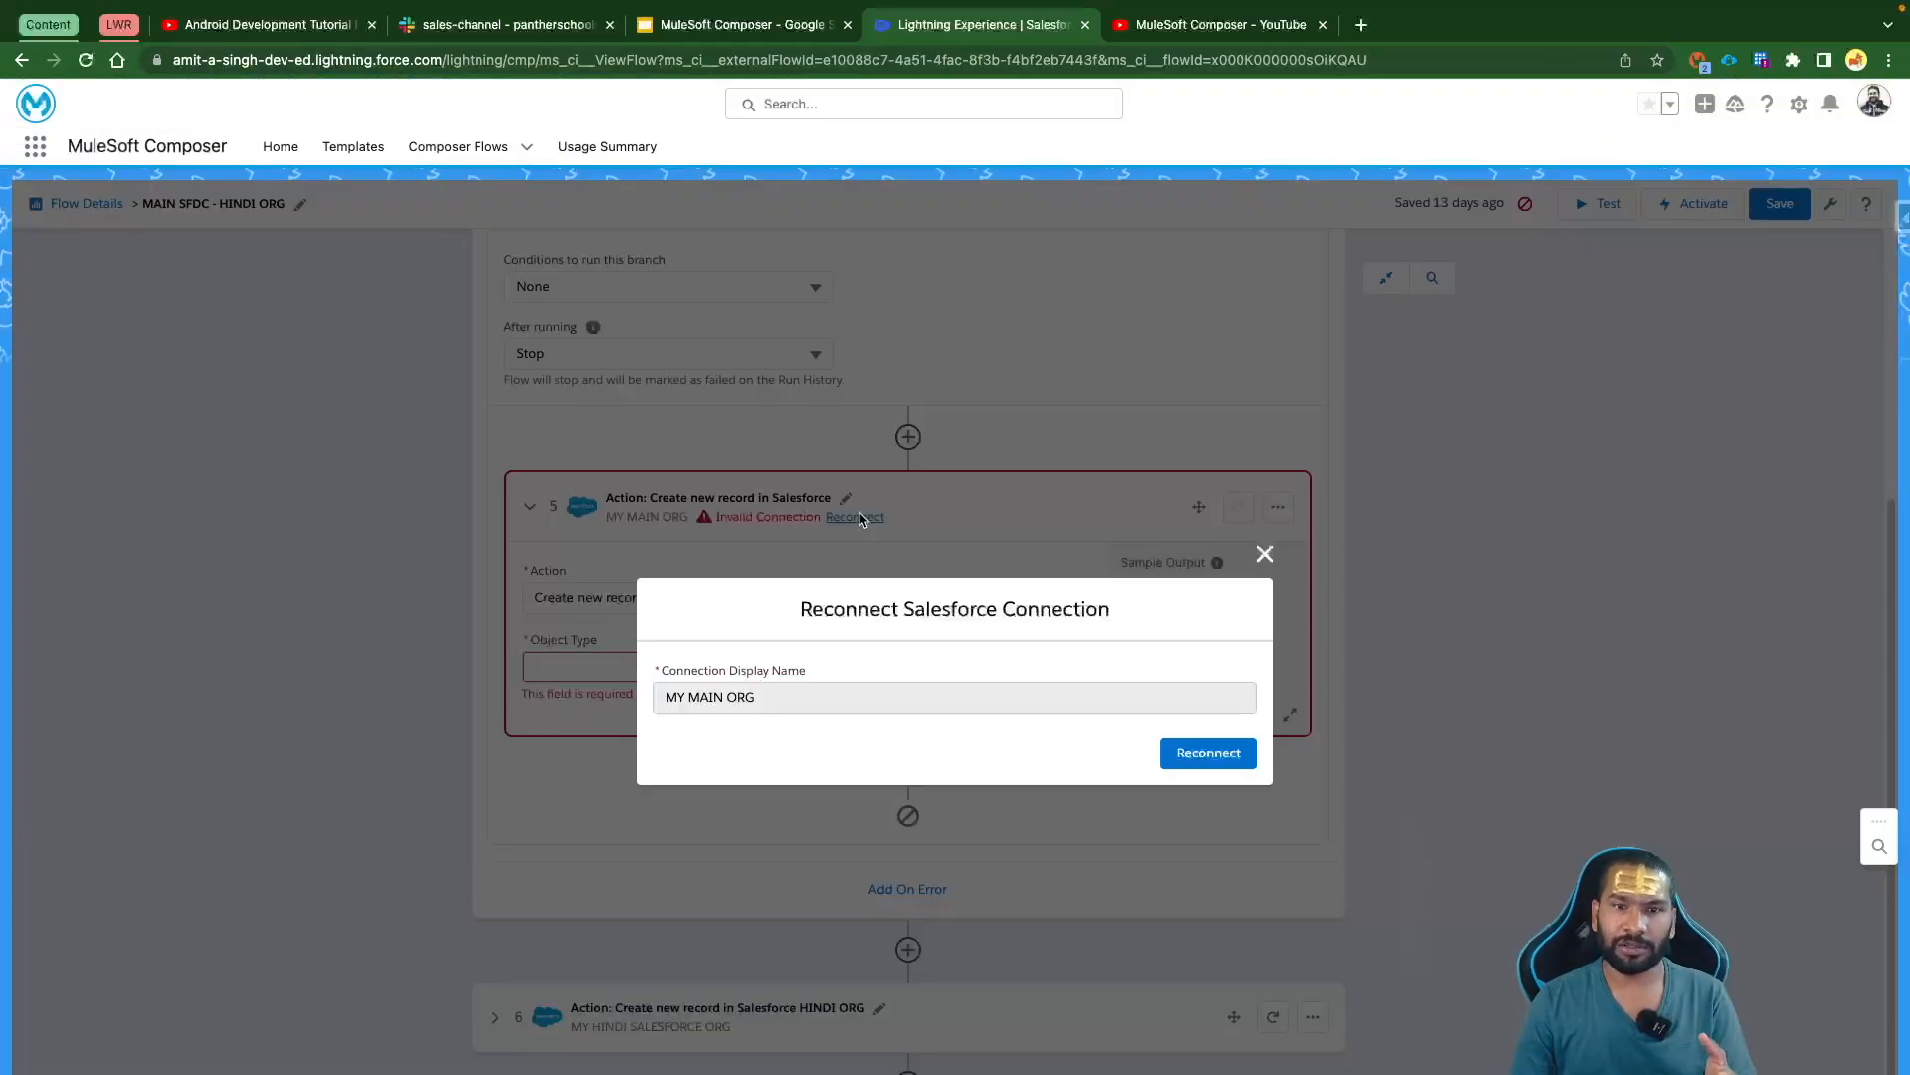
left_click(1209, 752)
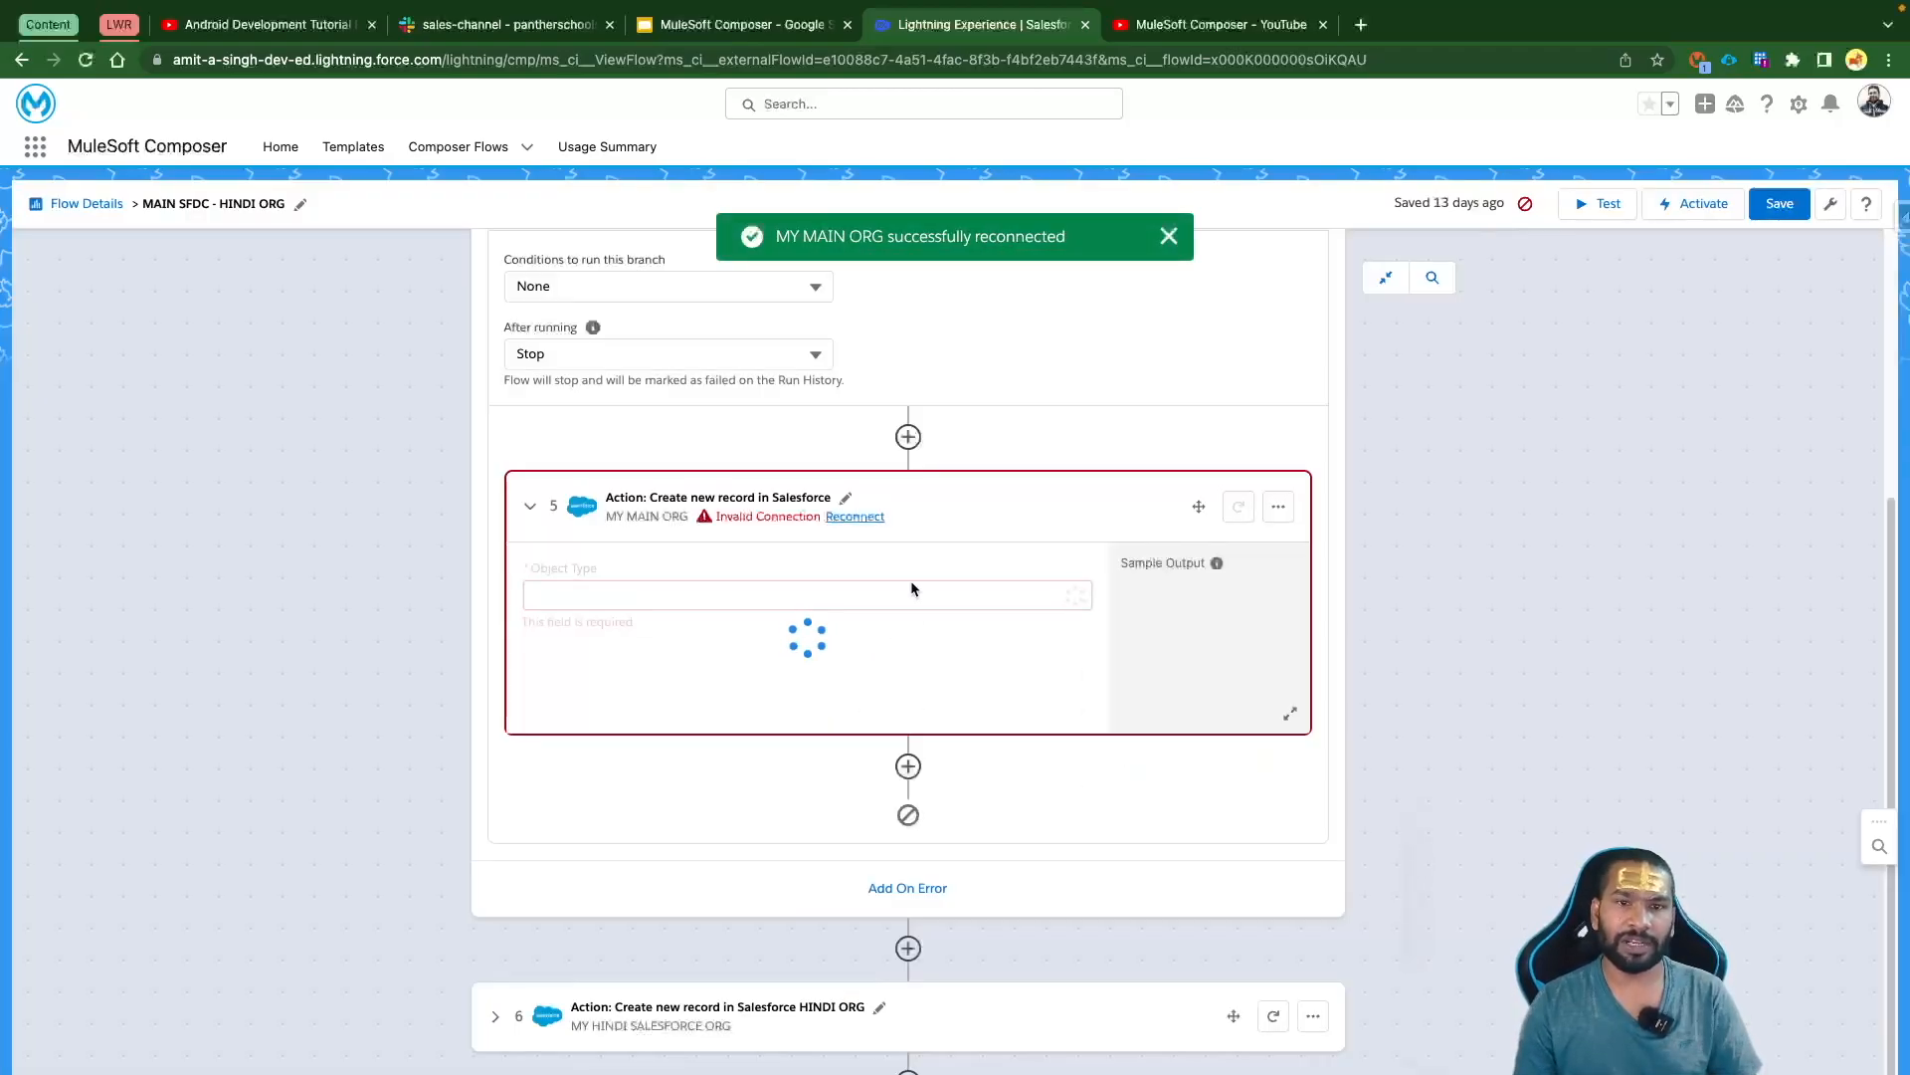
left_click_drag(776, 237, 1065, 236)
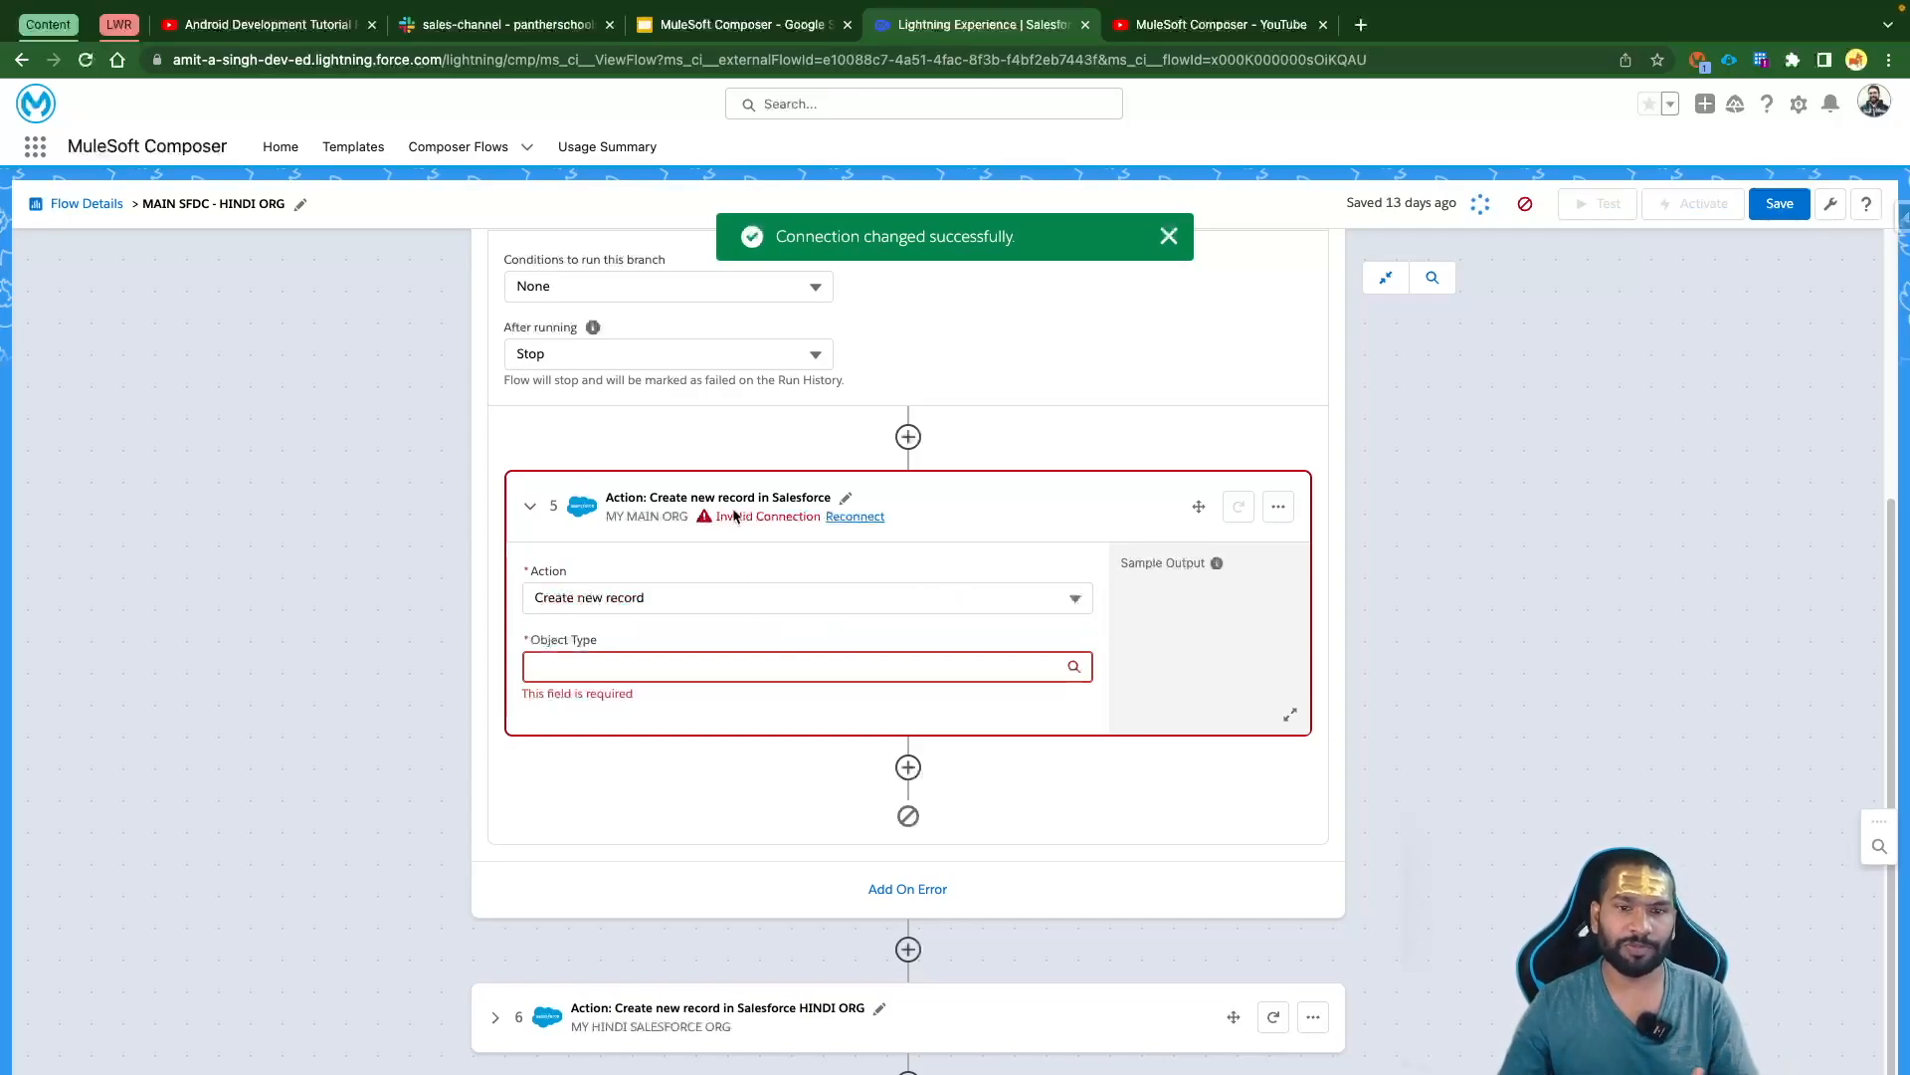
Set the new action's object type to Composer Error and add its Error Description, Error Type and Payload fields
left_click(575, 663)
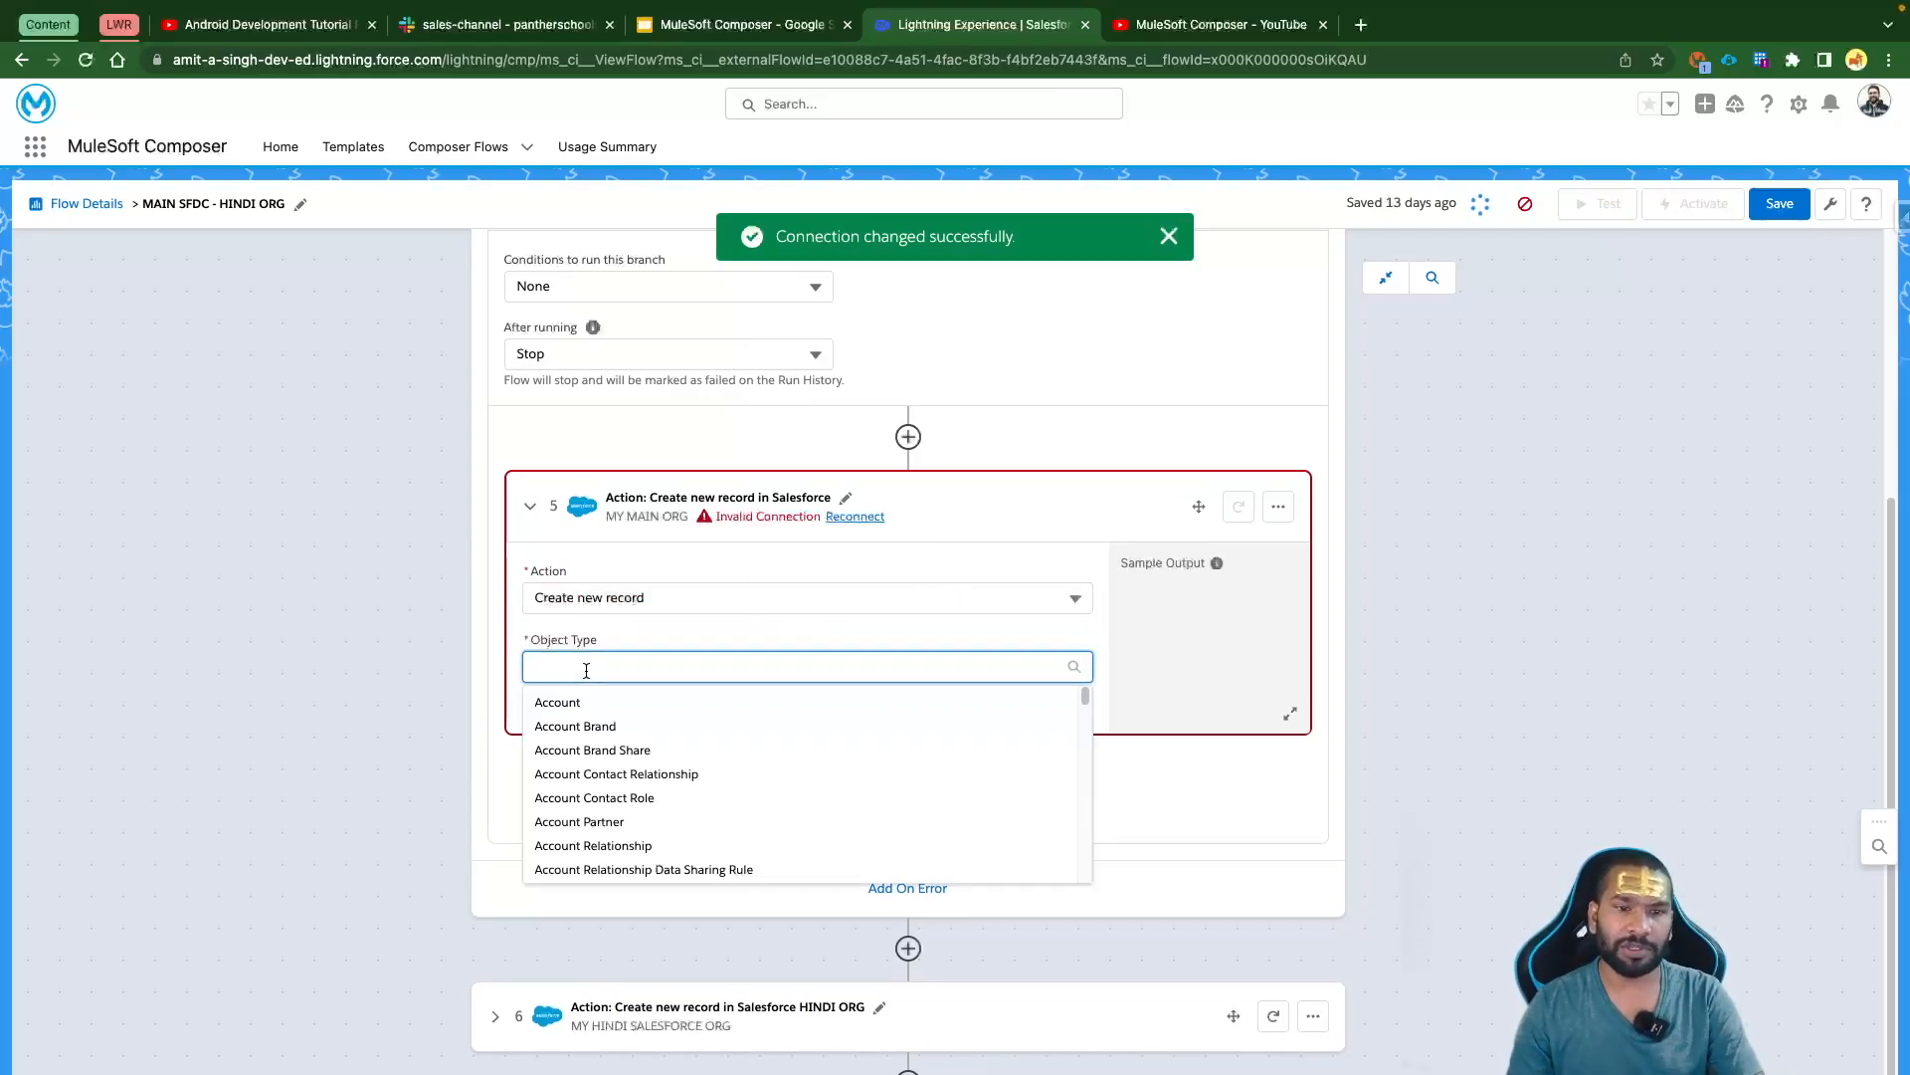
type("Composer")
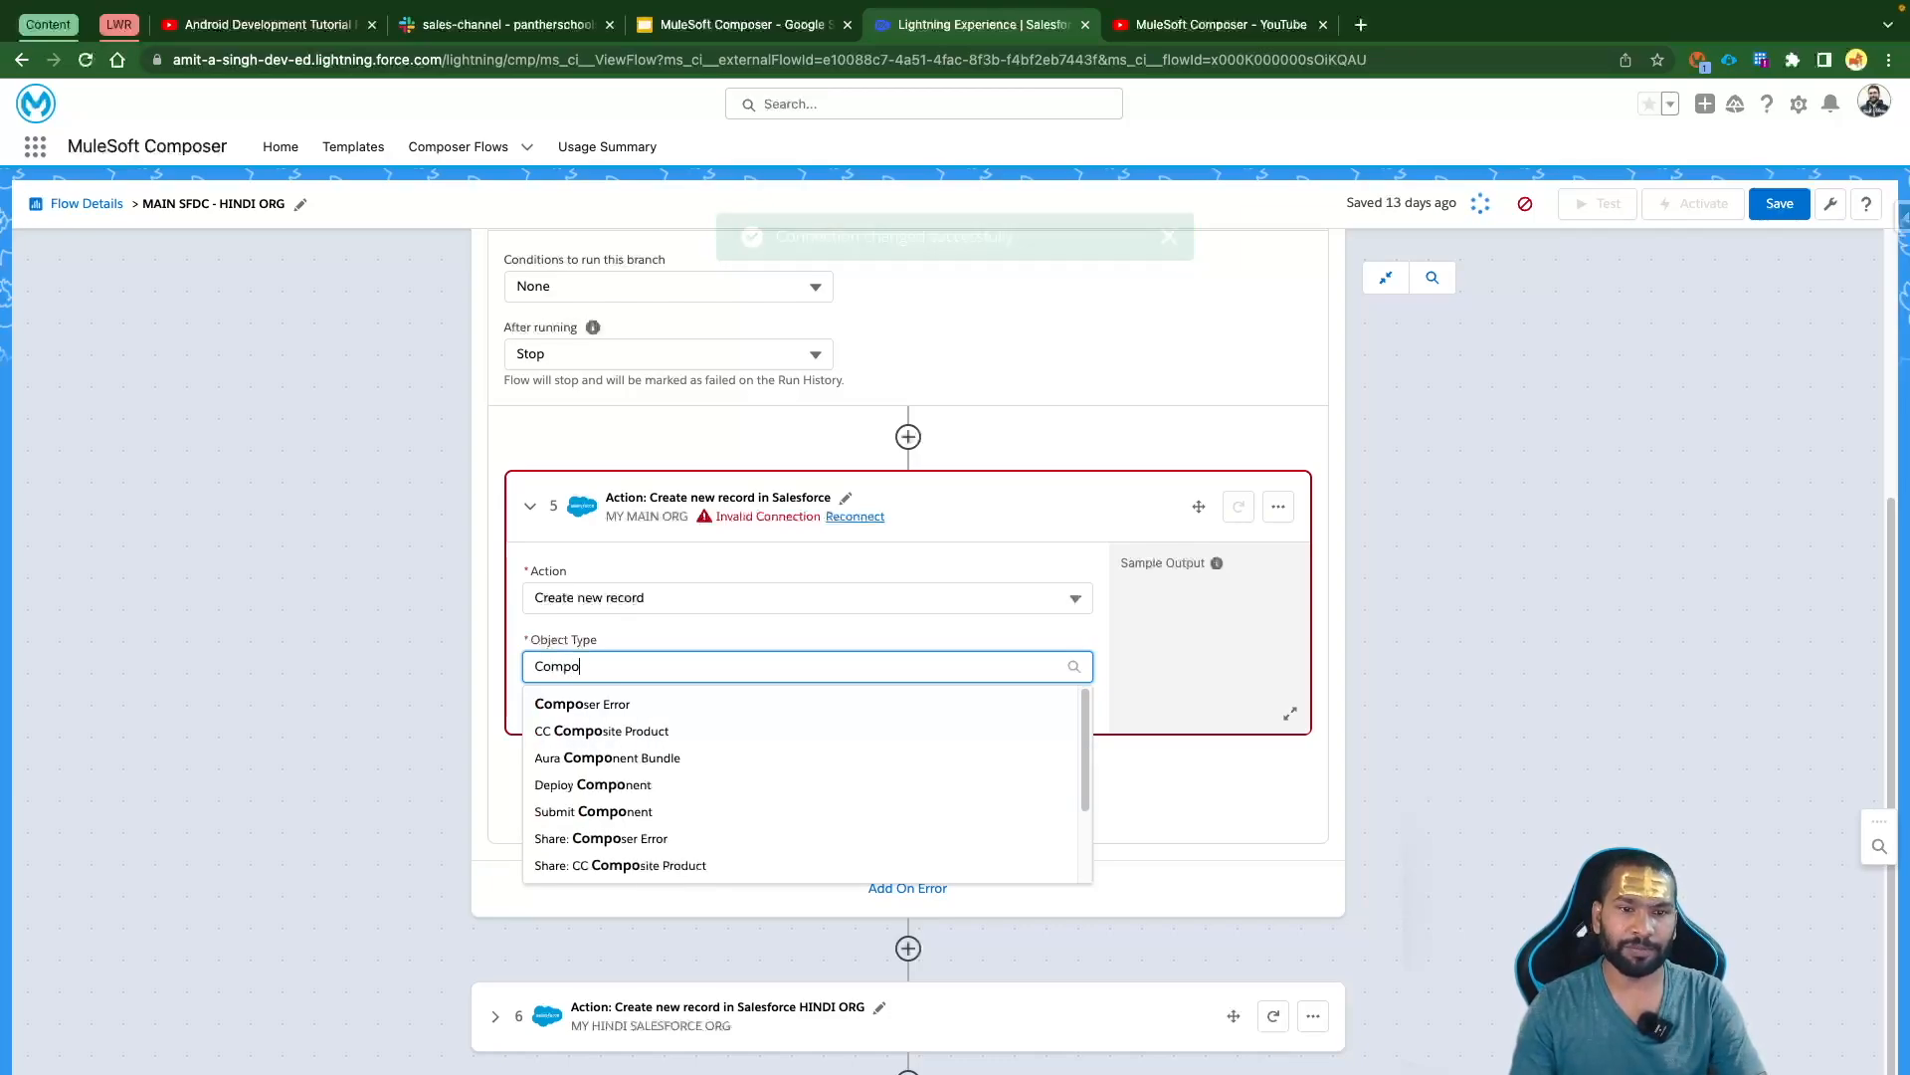
left_click(622, 709)
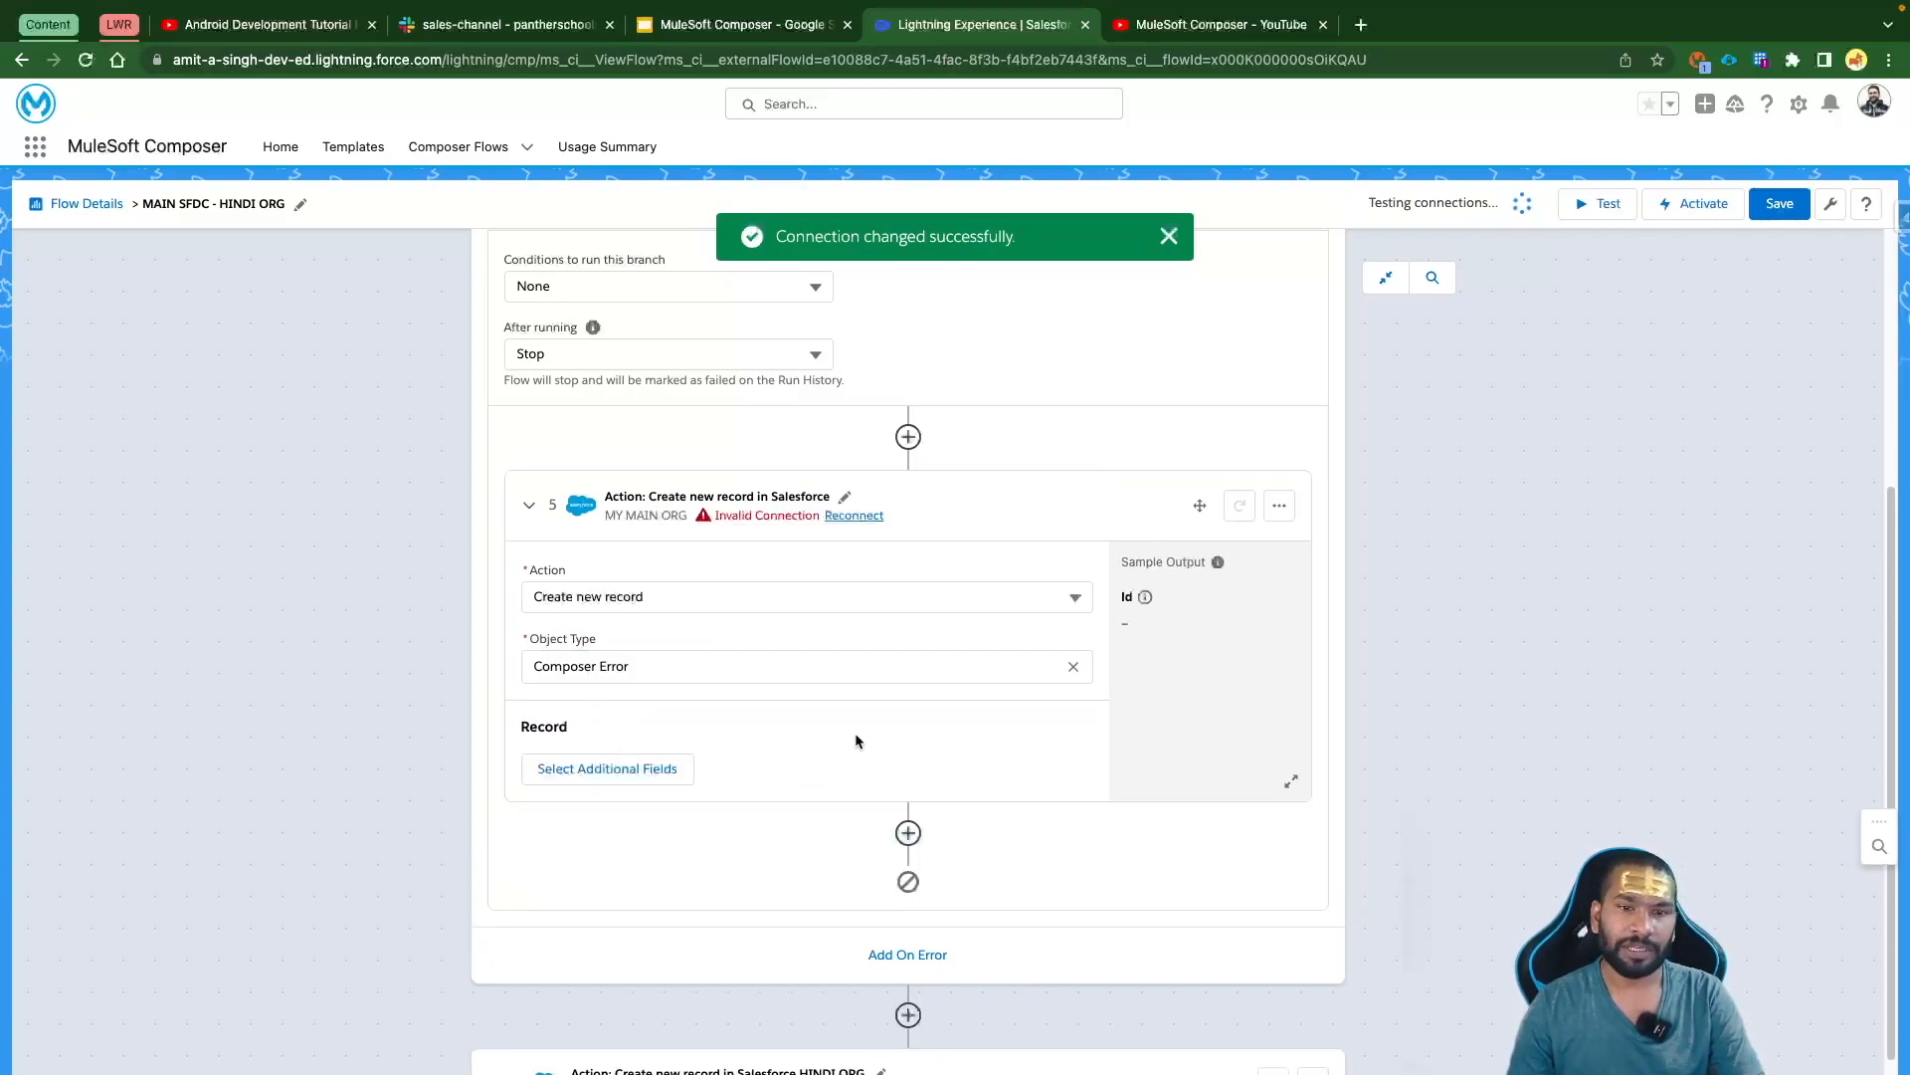
left_click(635, 766)
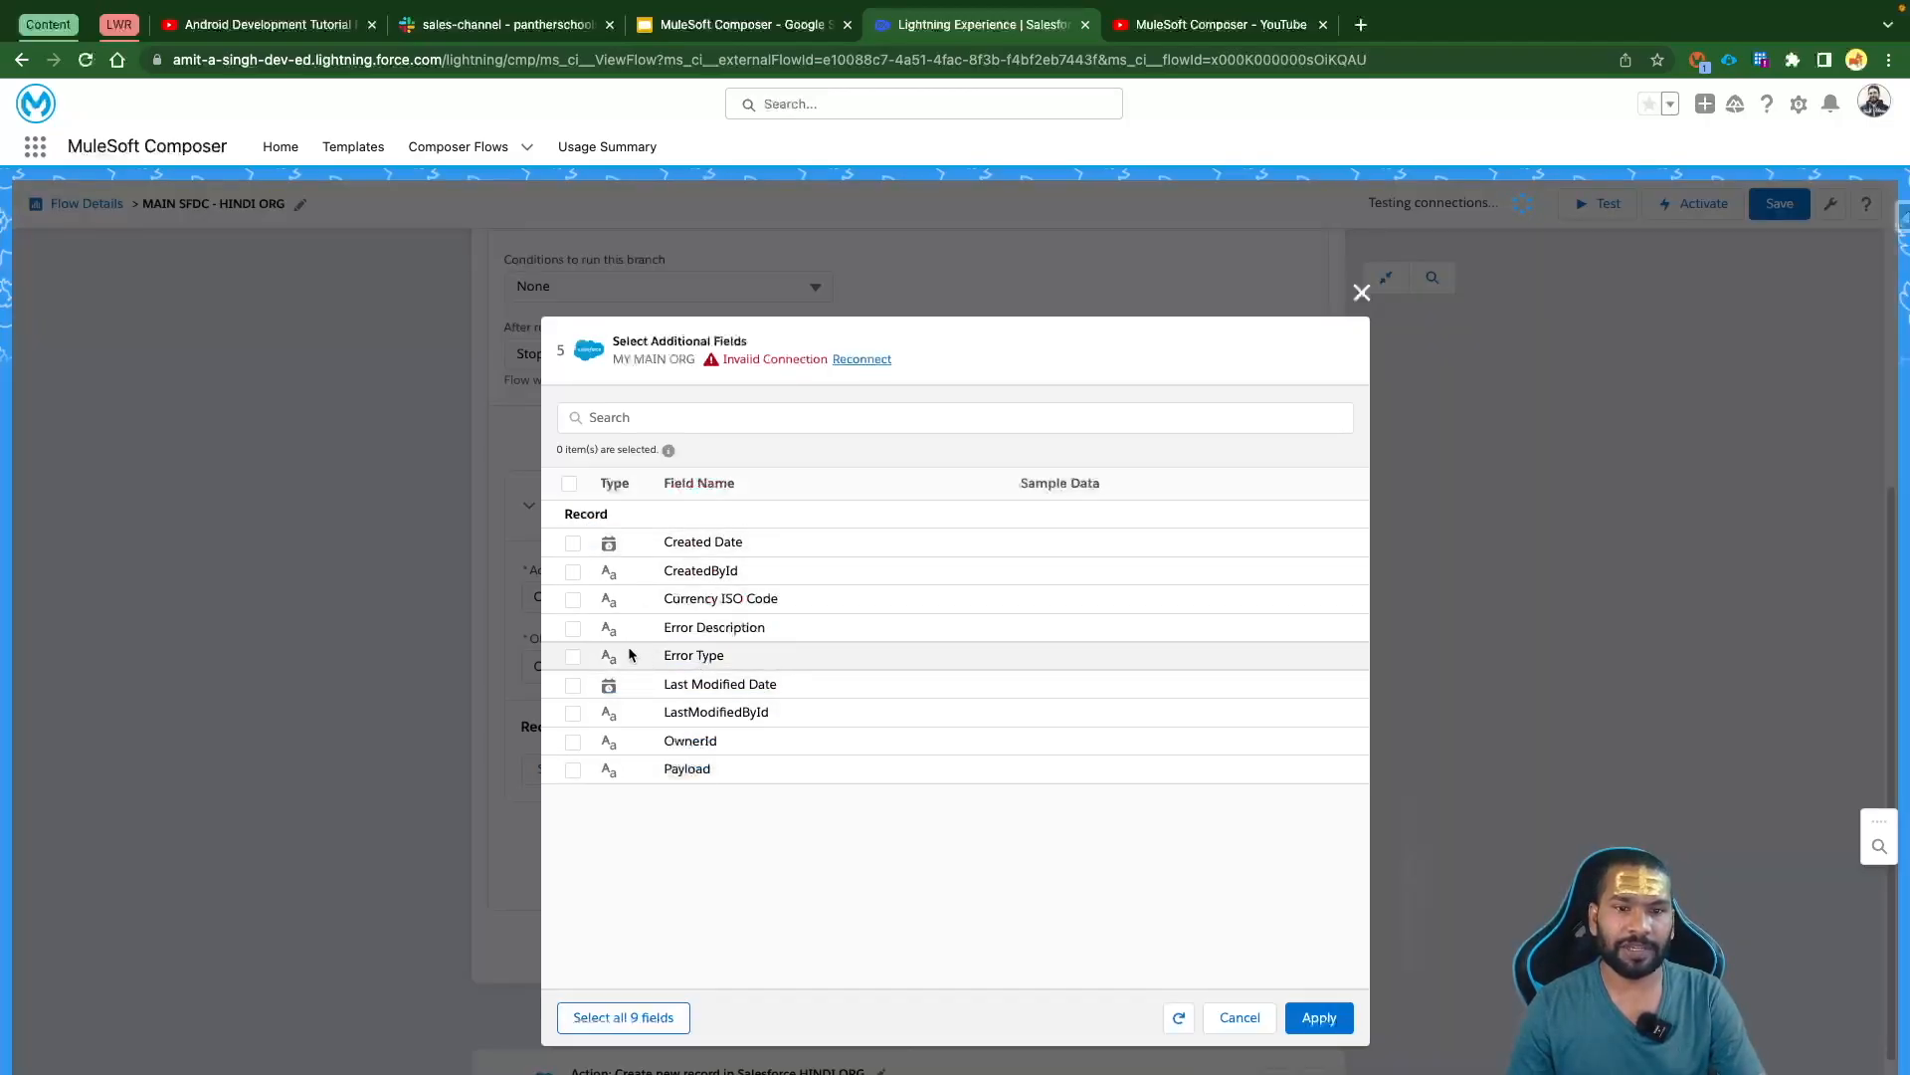
left_click(573, 628)
left_click(574, 768)
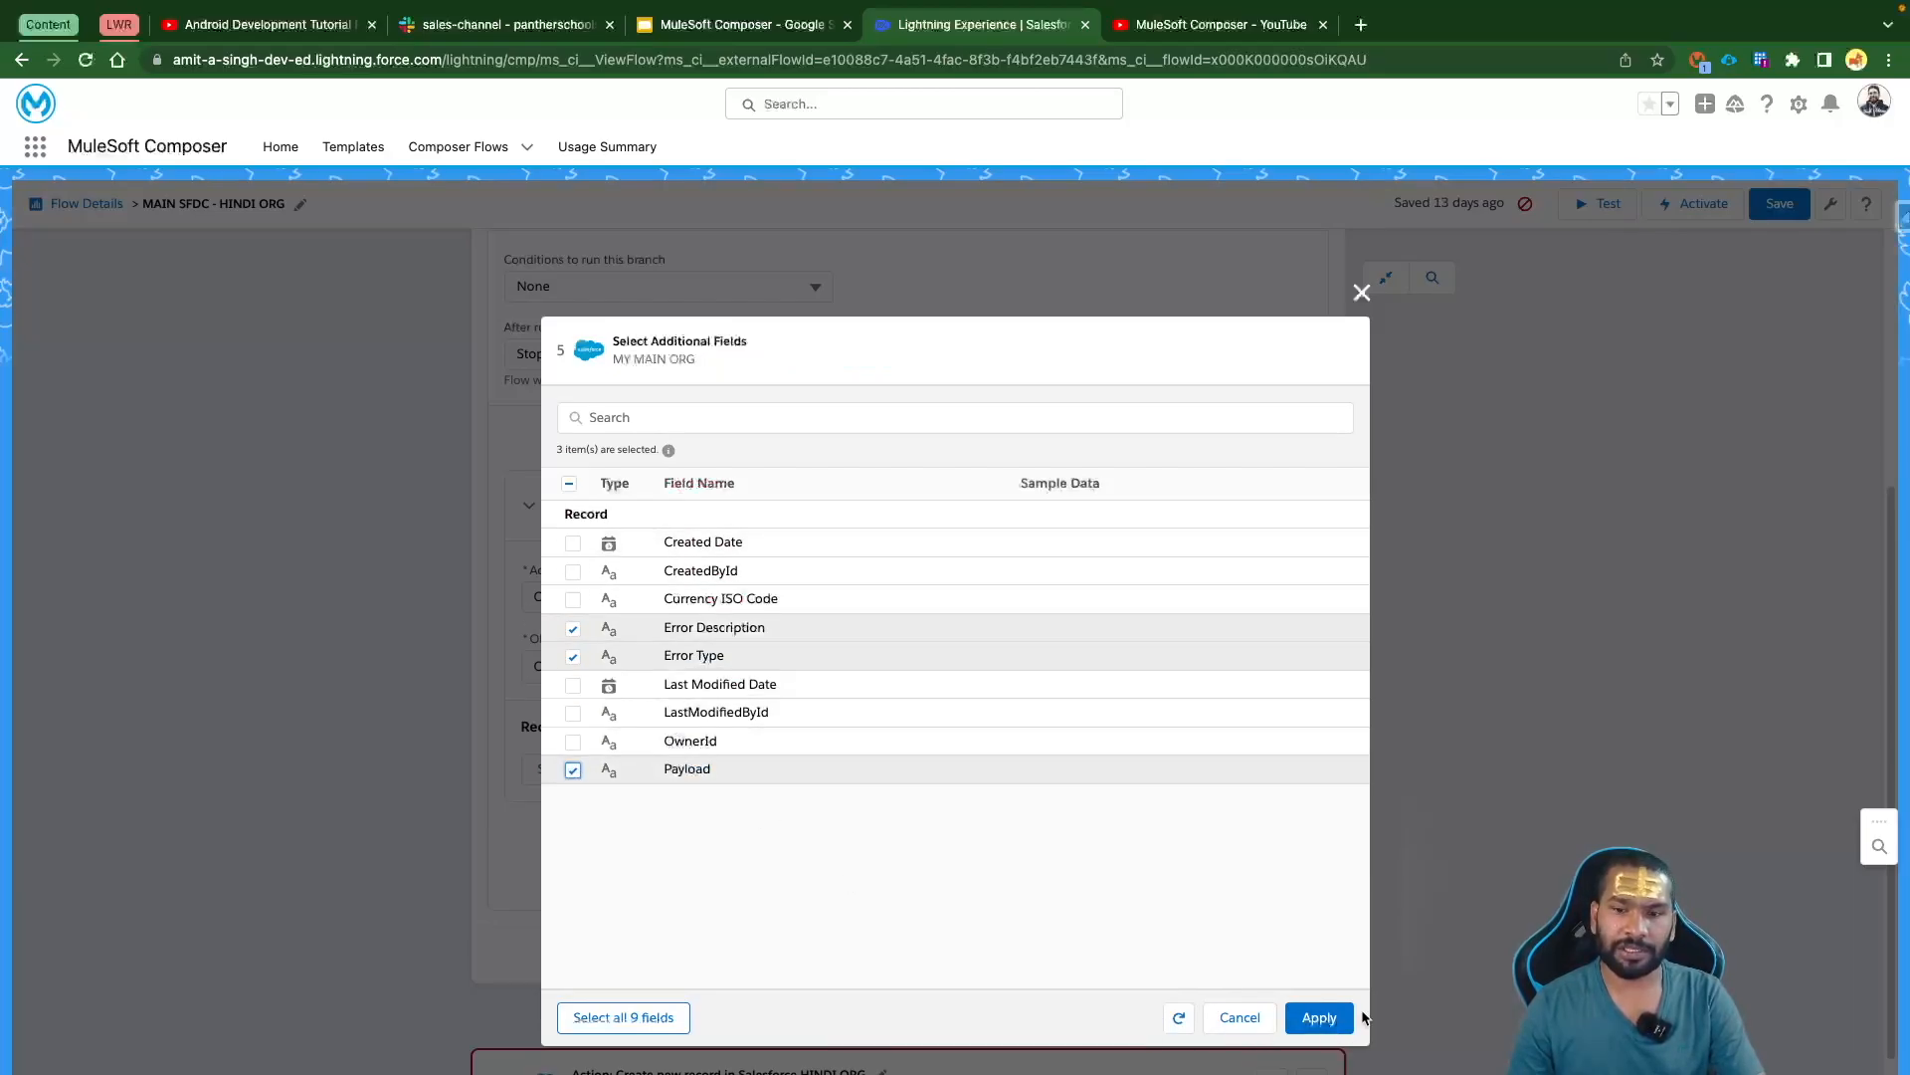
left_click(1319, 1017)
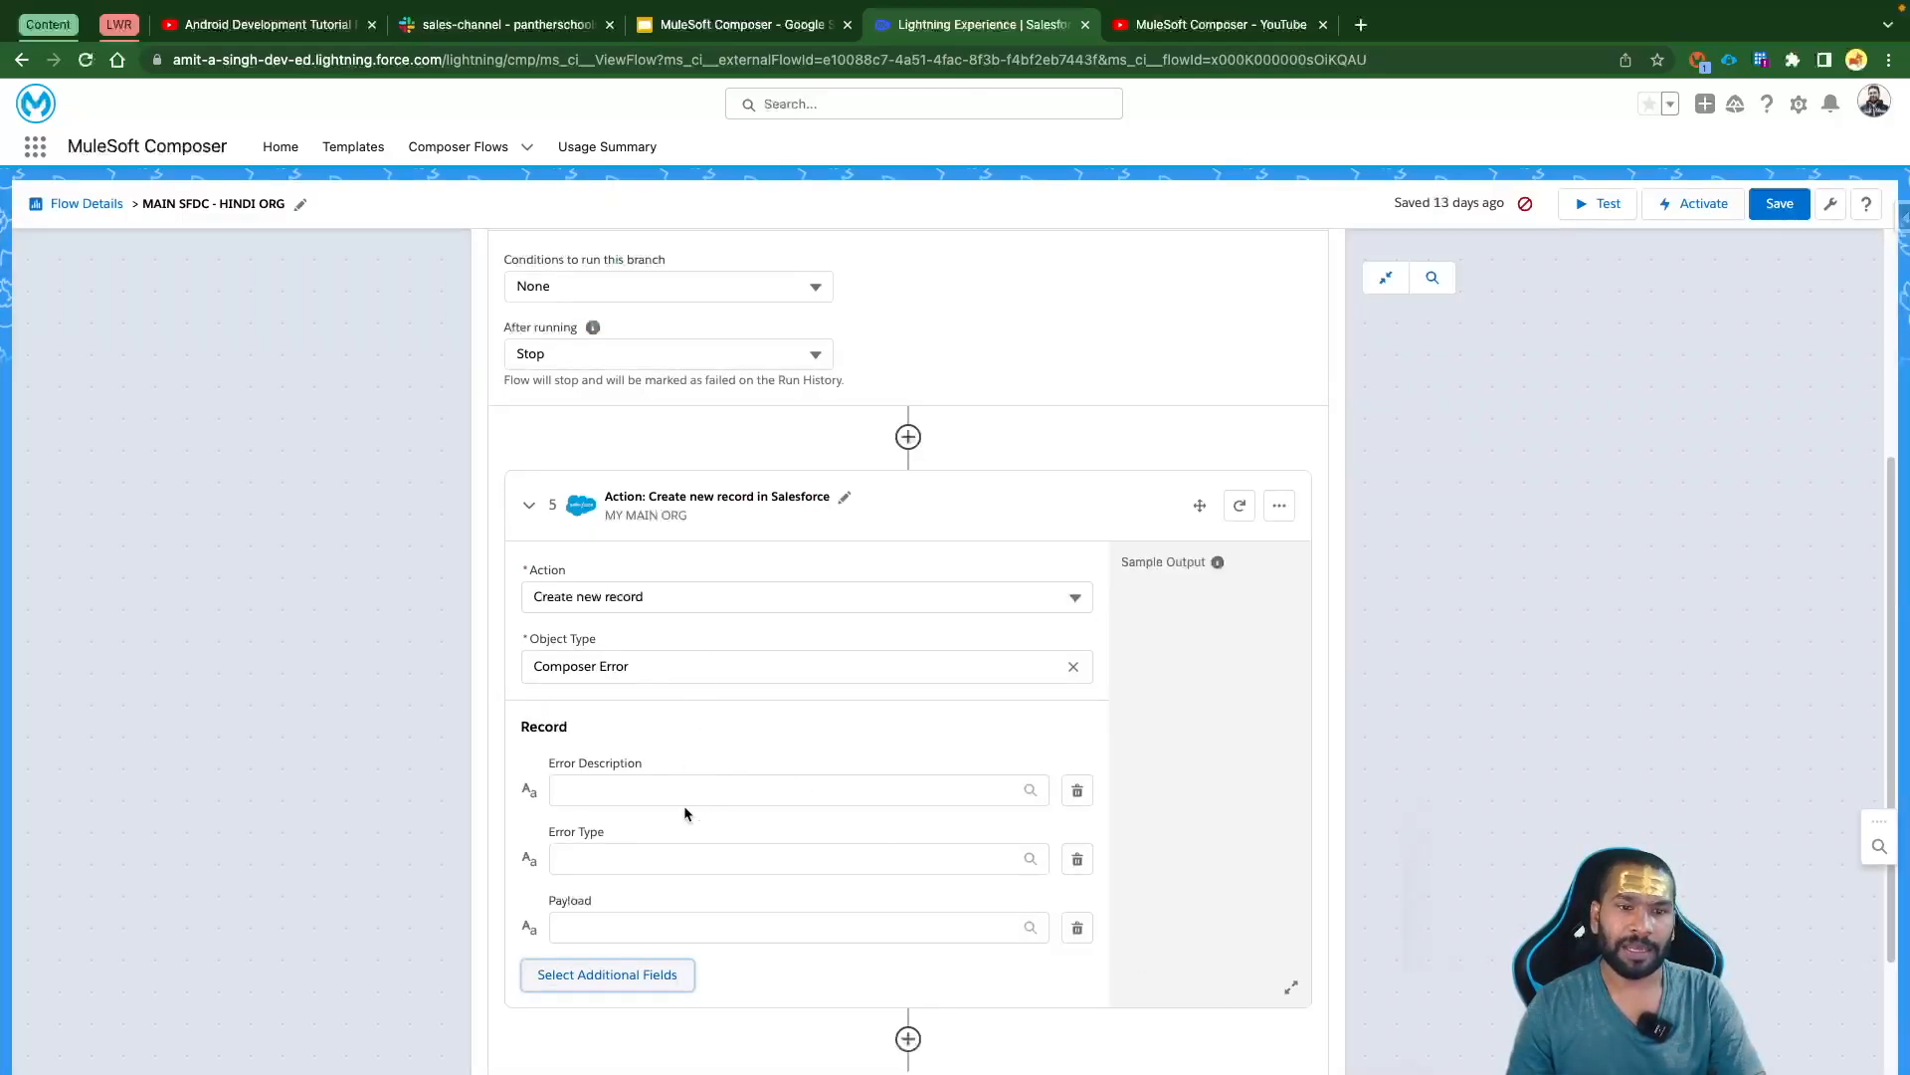
Map the record's Error Description and Error Type fields to the matching Error Handler outputs
scroll(707, 762, "down", 1)
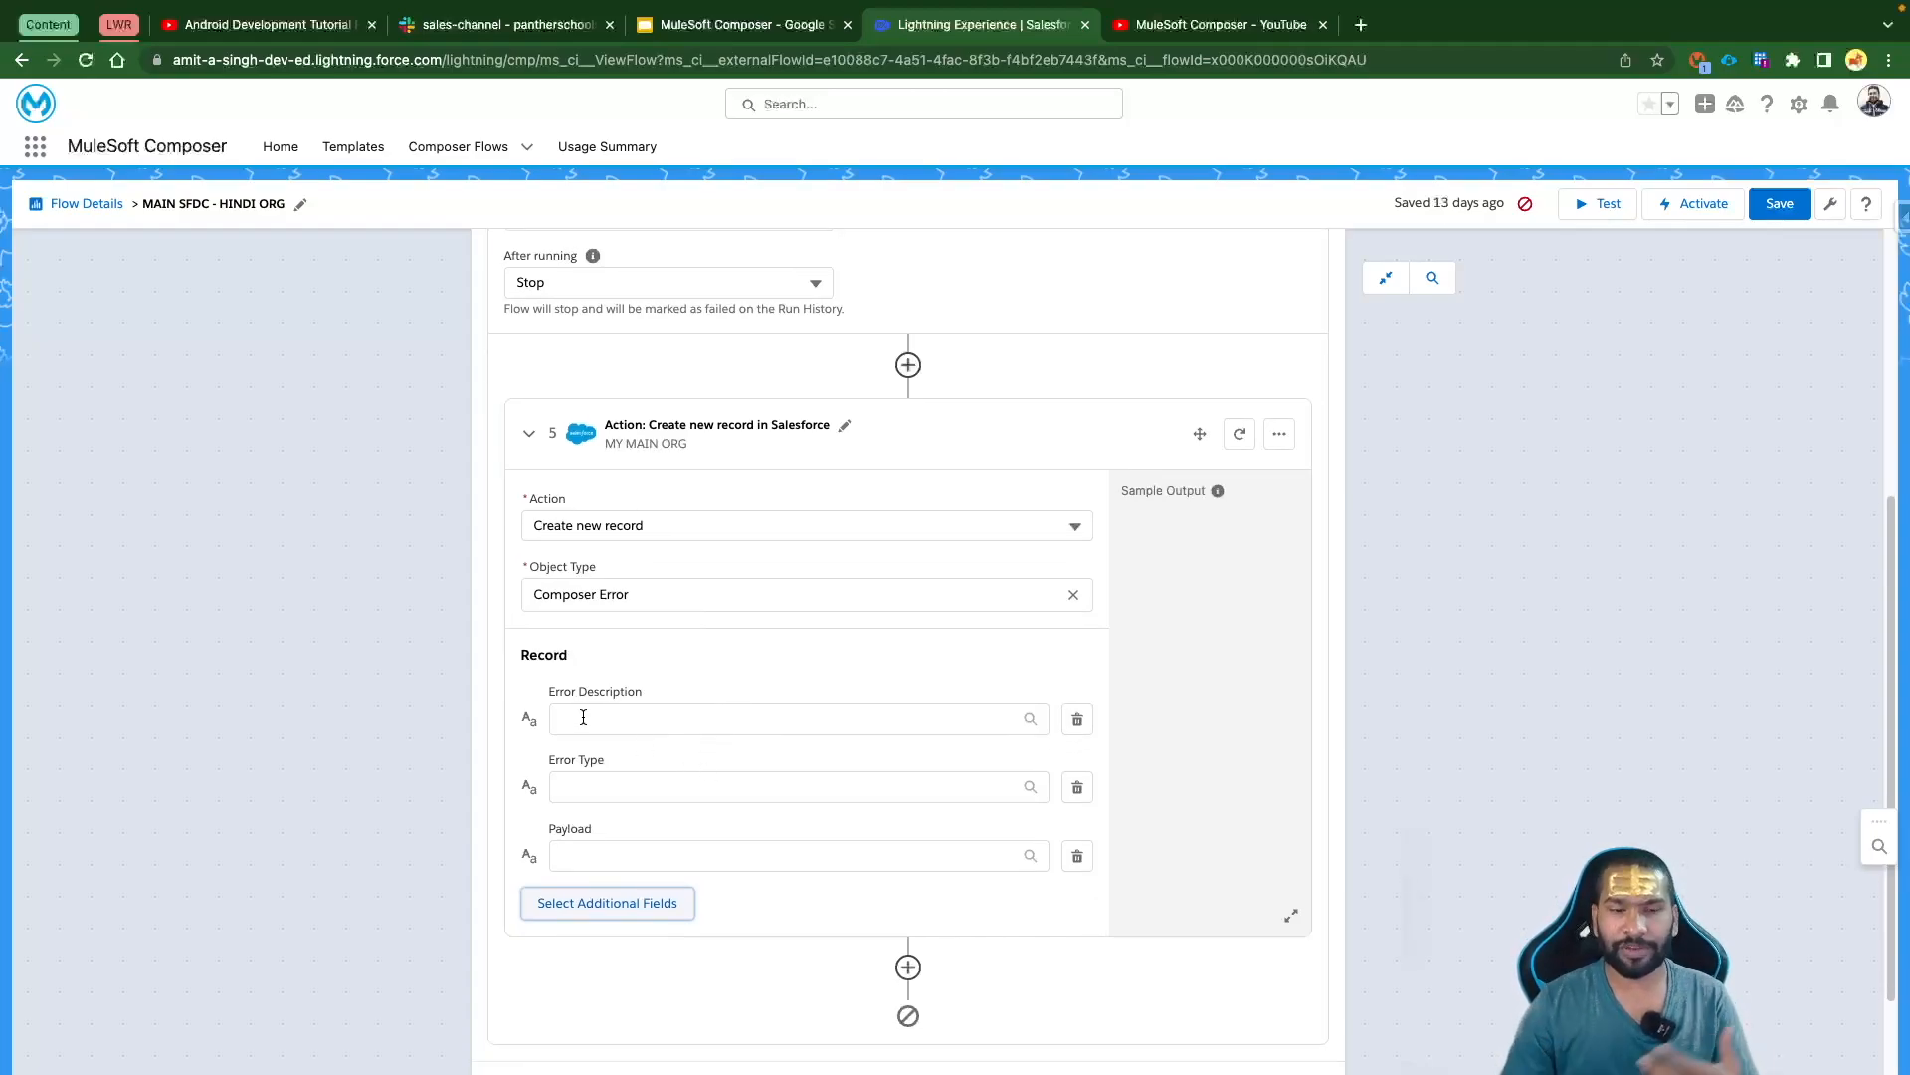
left_click(648, 724)
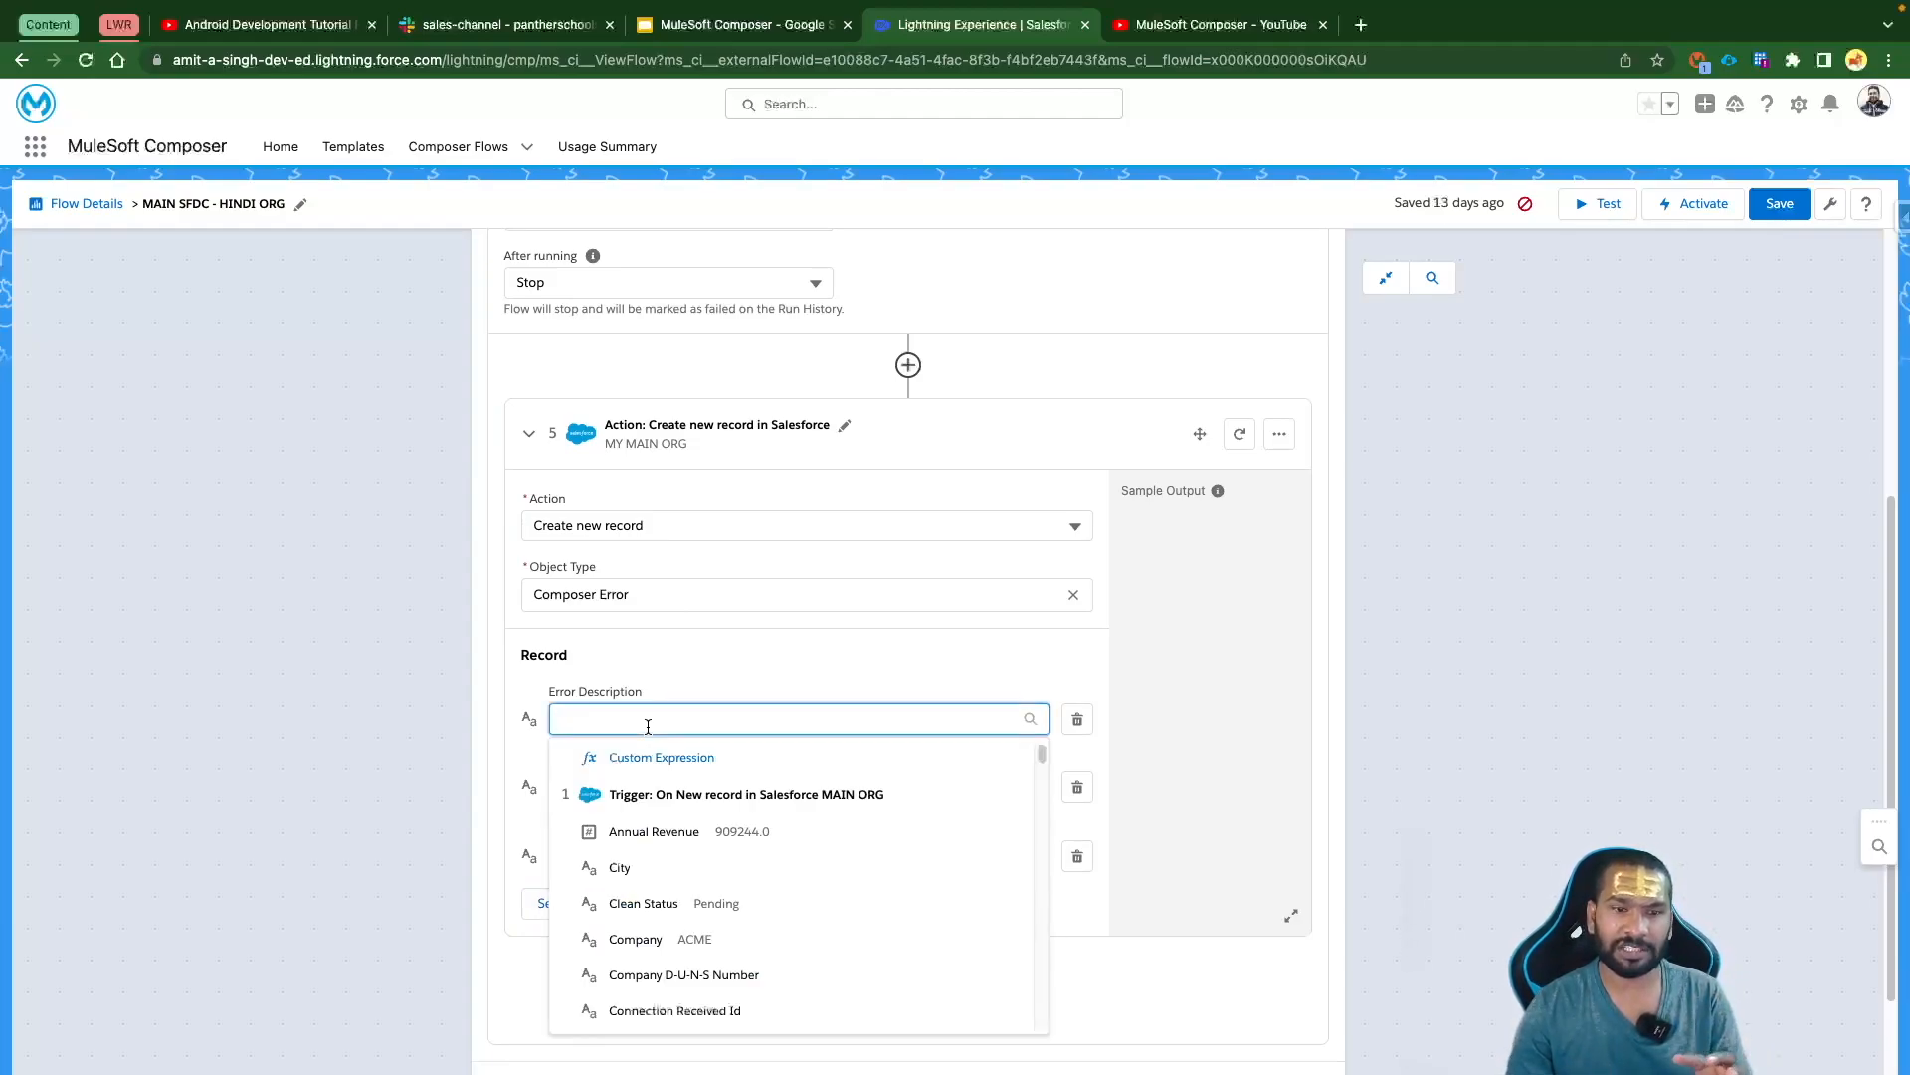
scroll(769, 989, "down", 6)
scroll(771, 990, "down", 15)
scroll(772, 990, "down", 3)
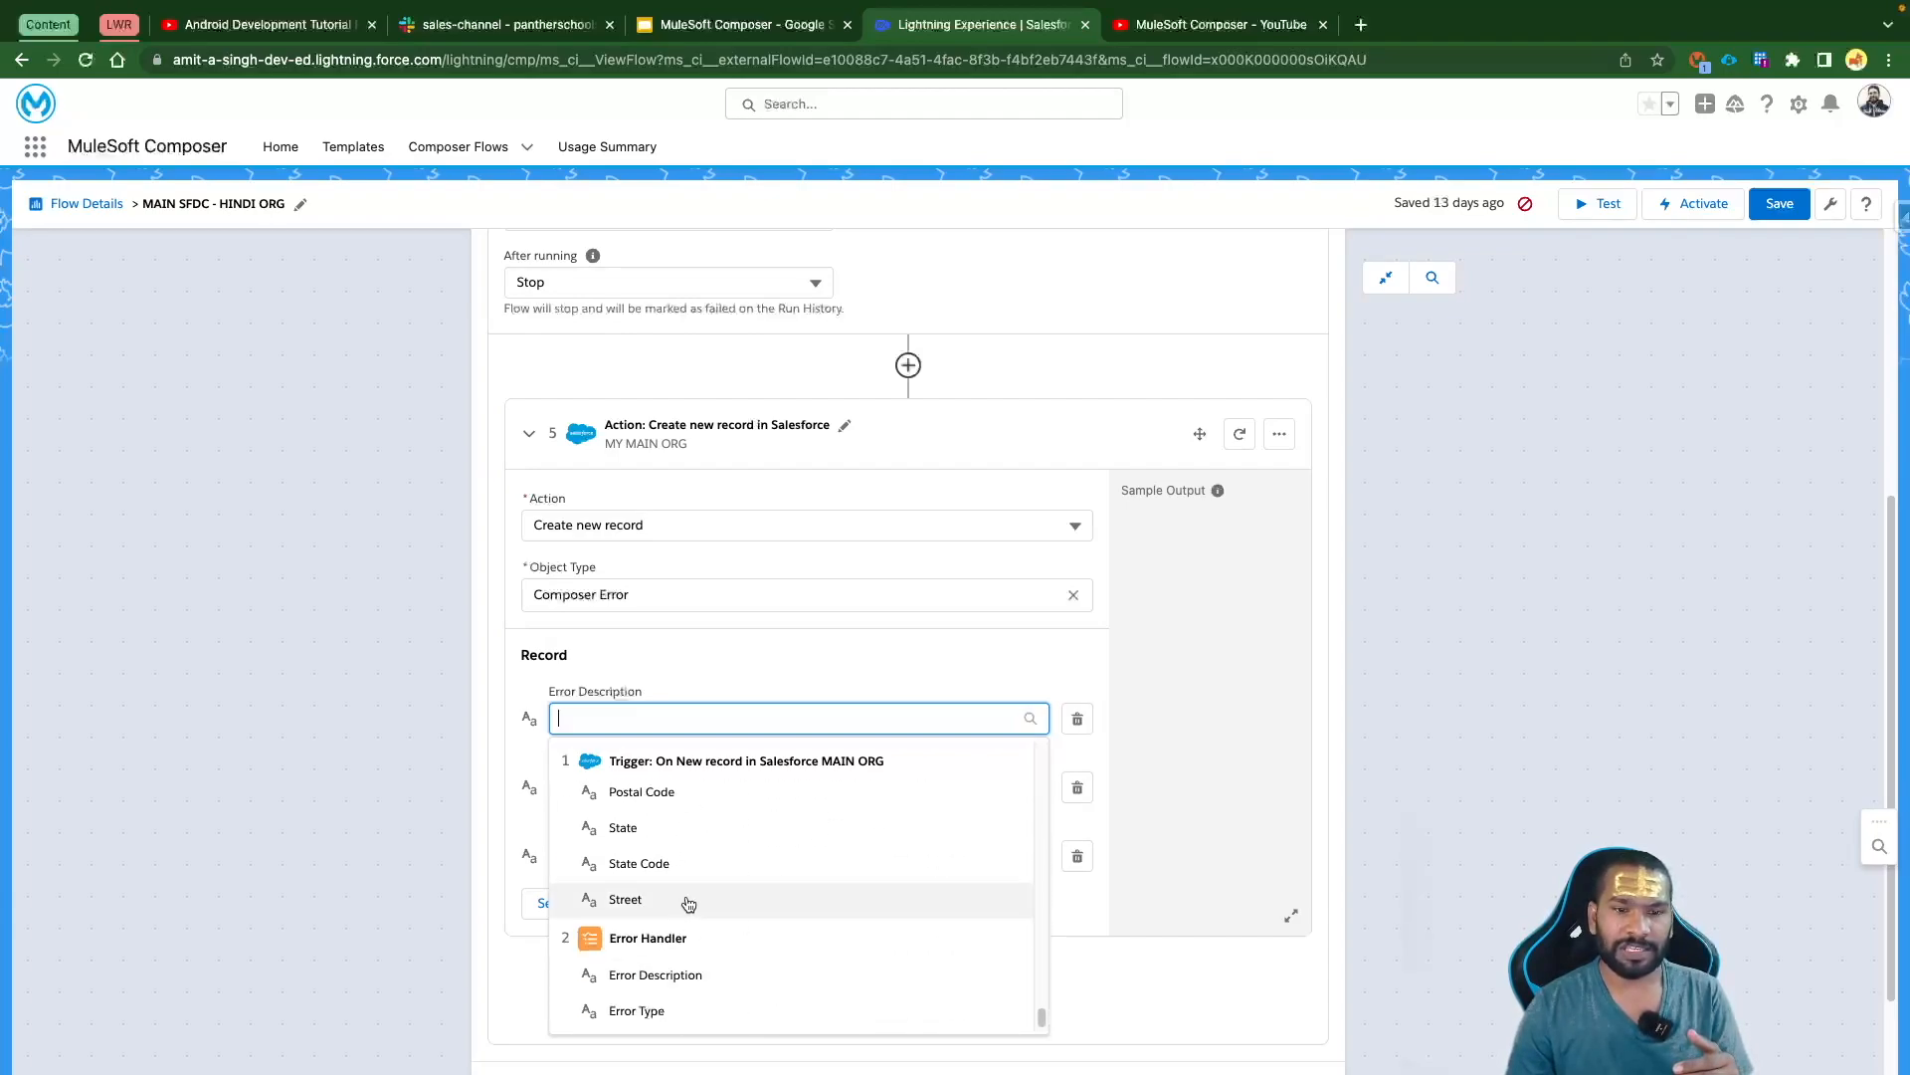
left_click(667, 978)
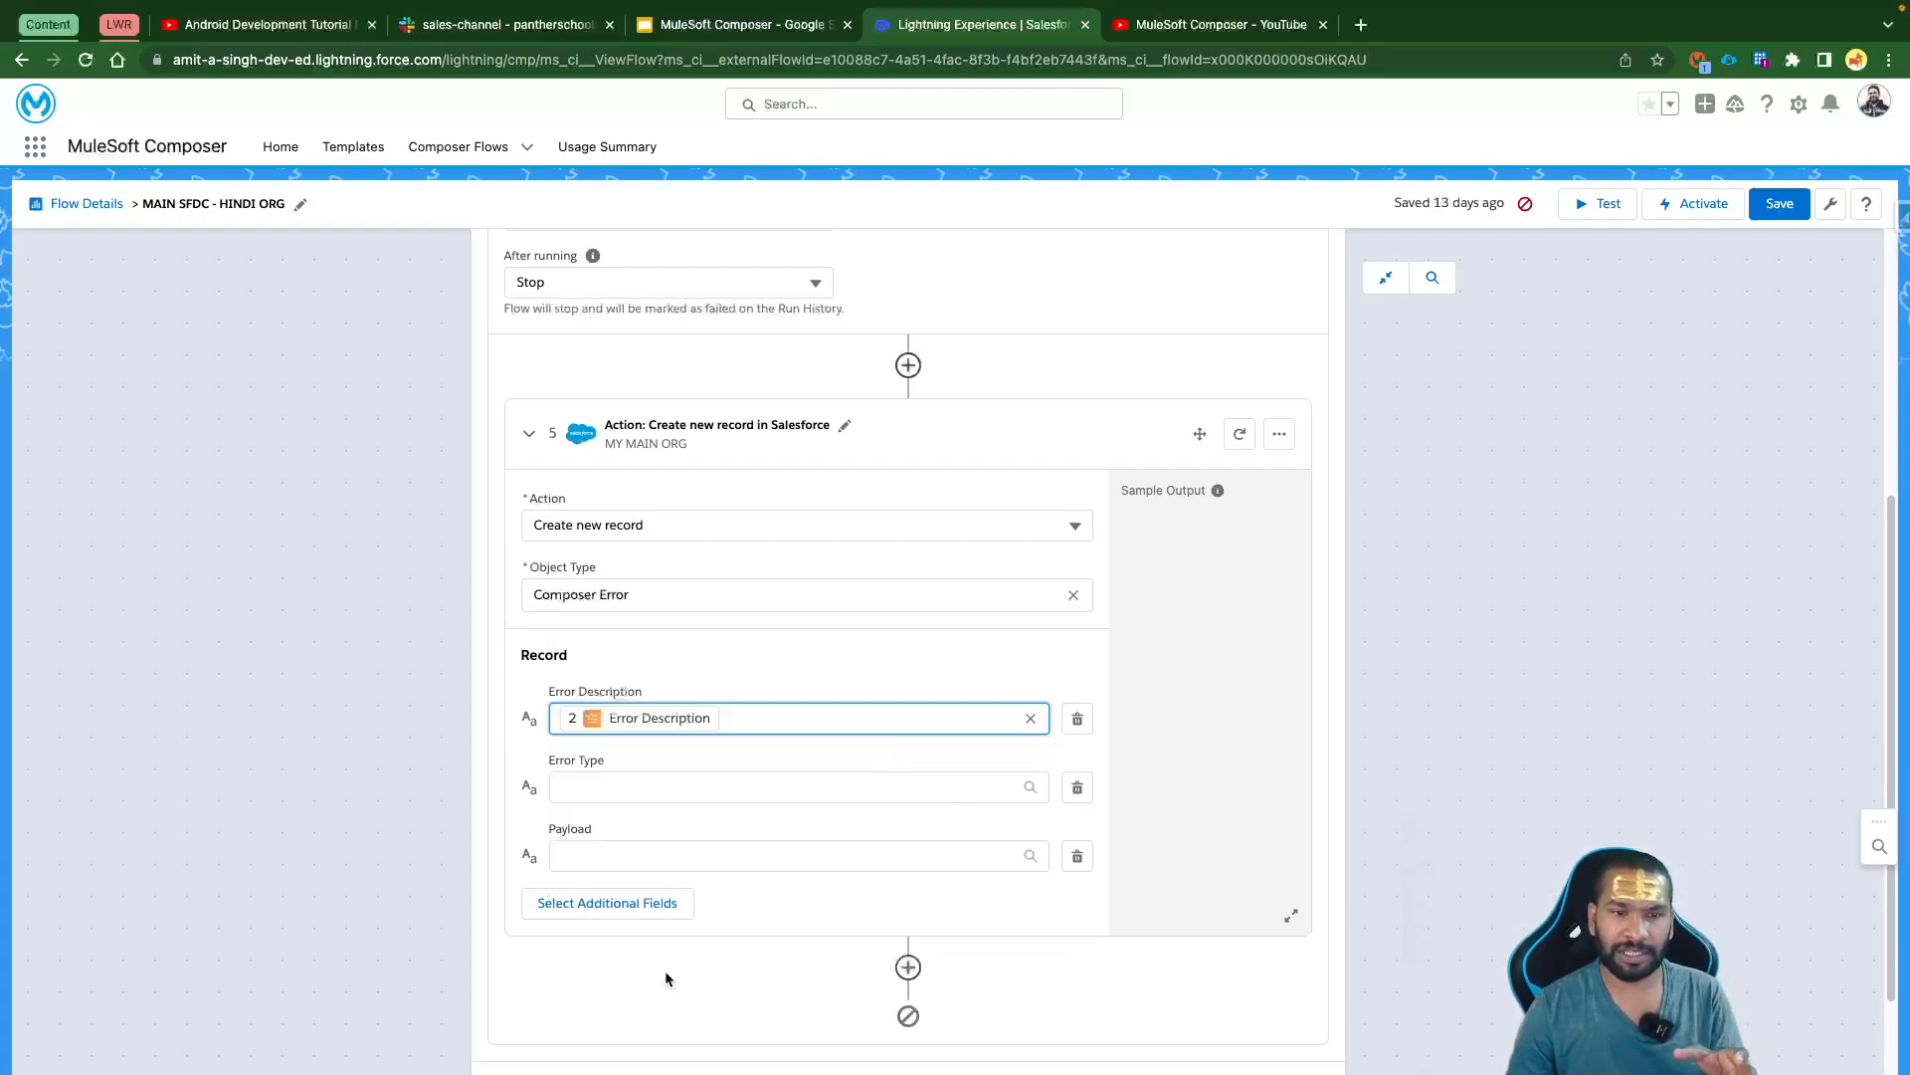
left_click(658, 791)
scroll(725, 1035, "down", 5)
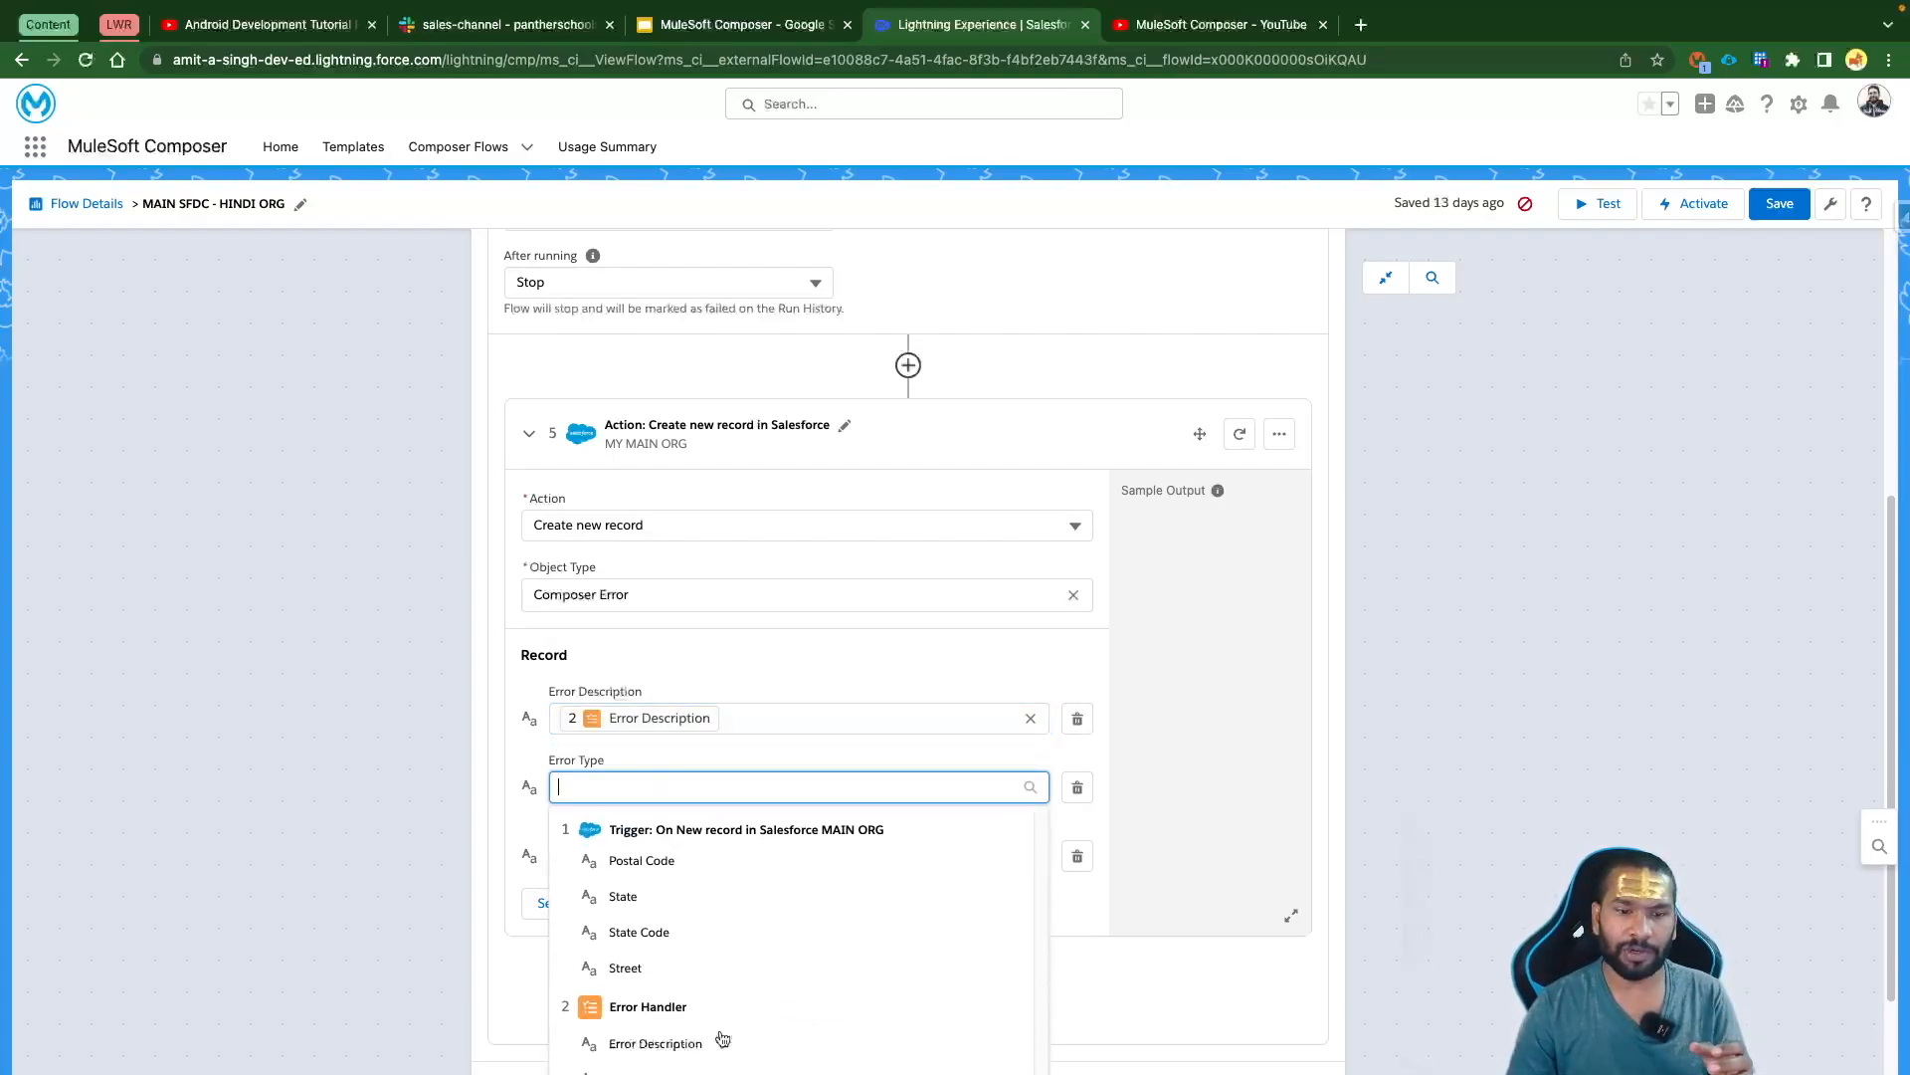
left_click(657, 1069)
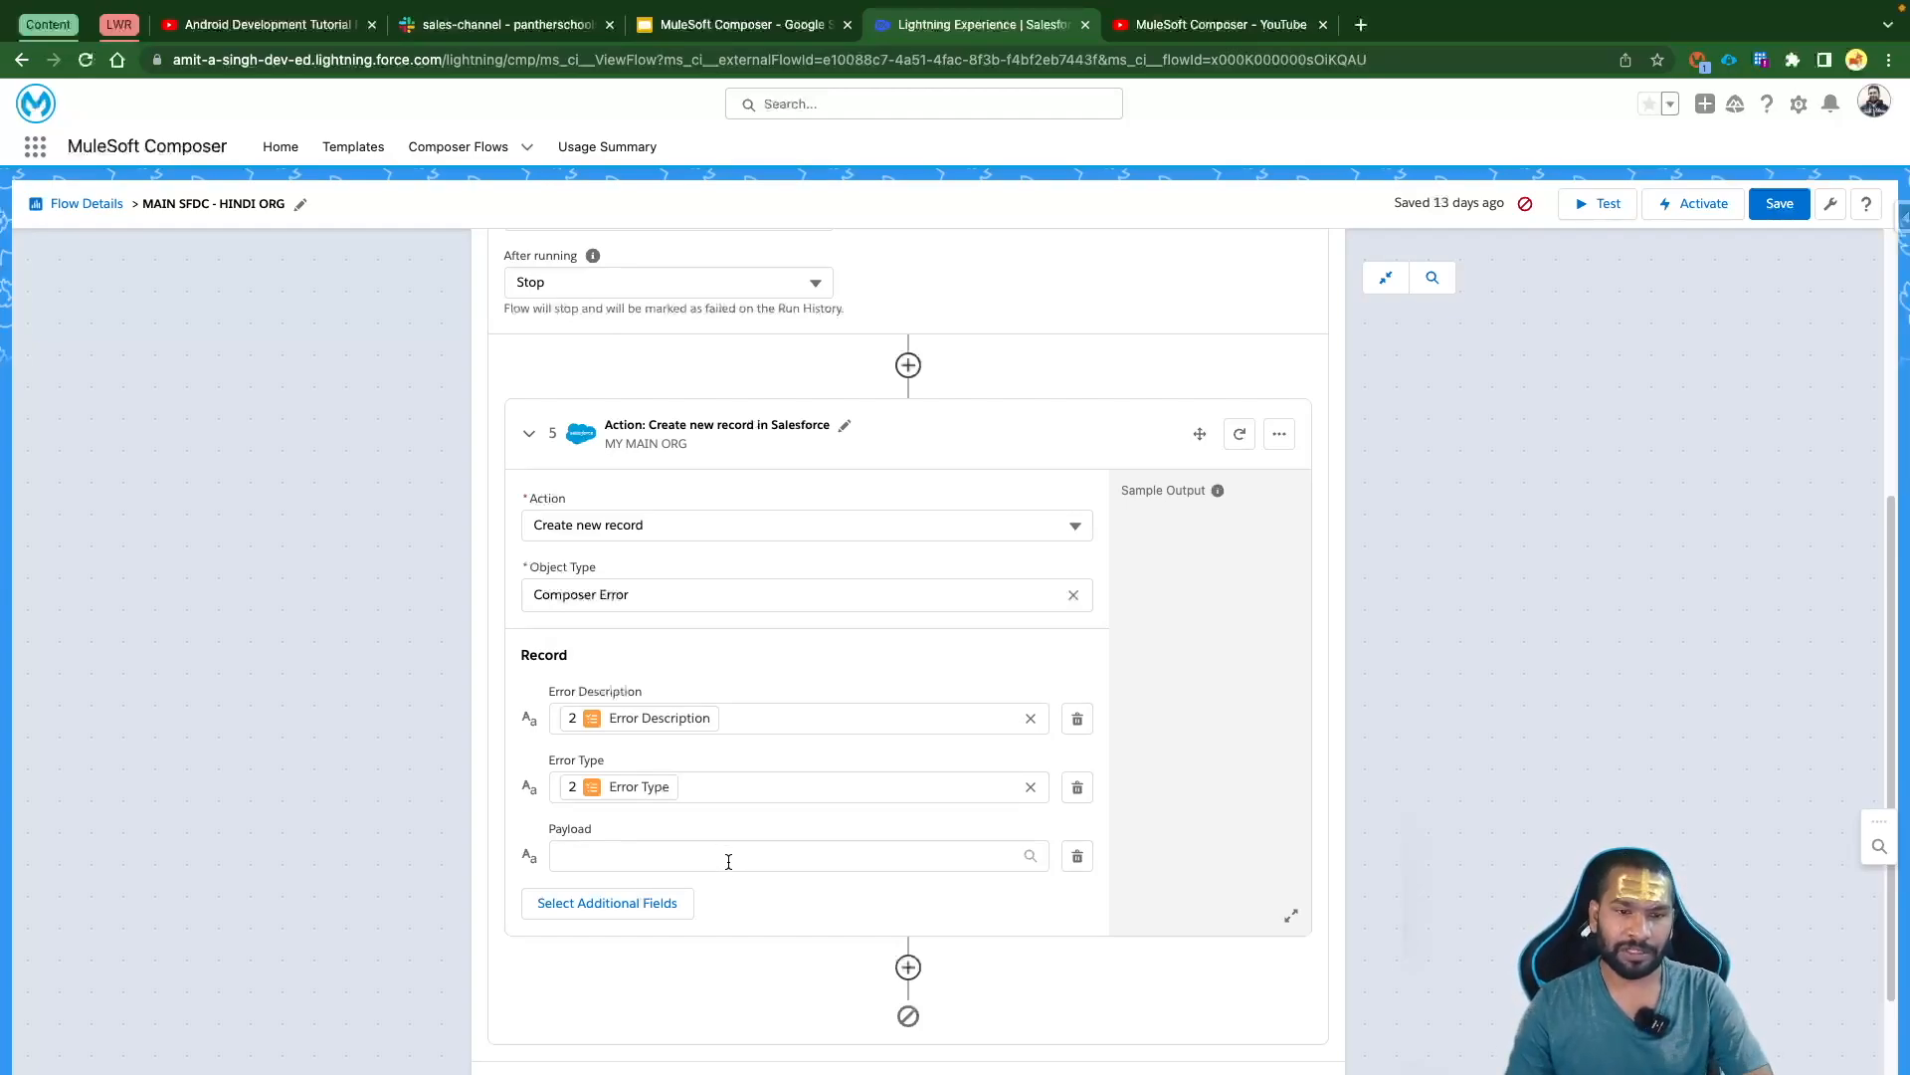
Map the Payload field to the trigger's Lead ID
left_click(728, 862)
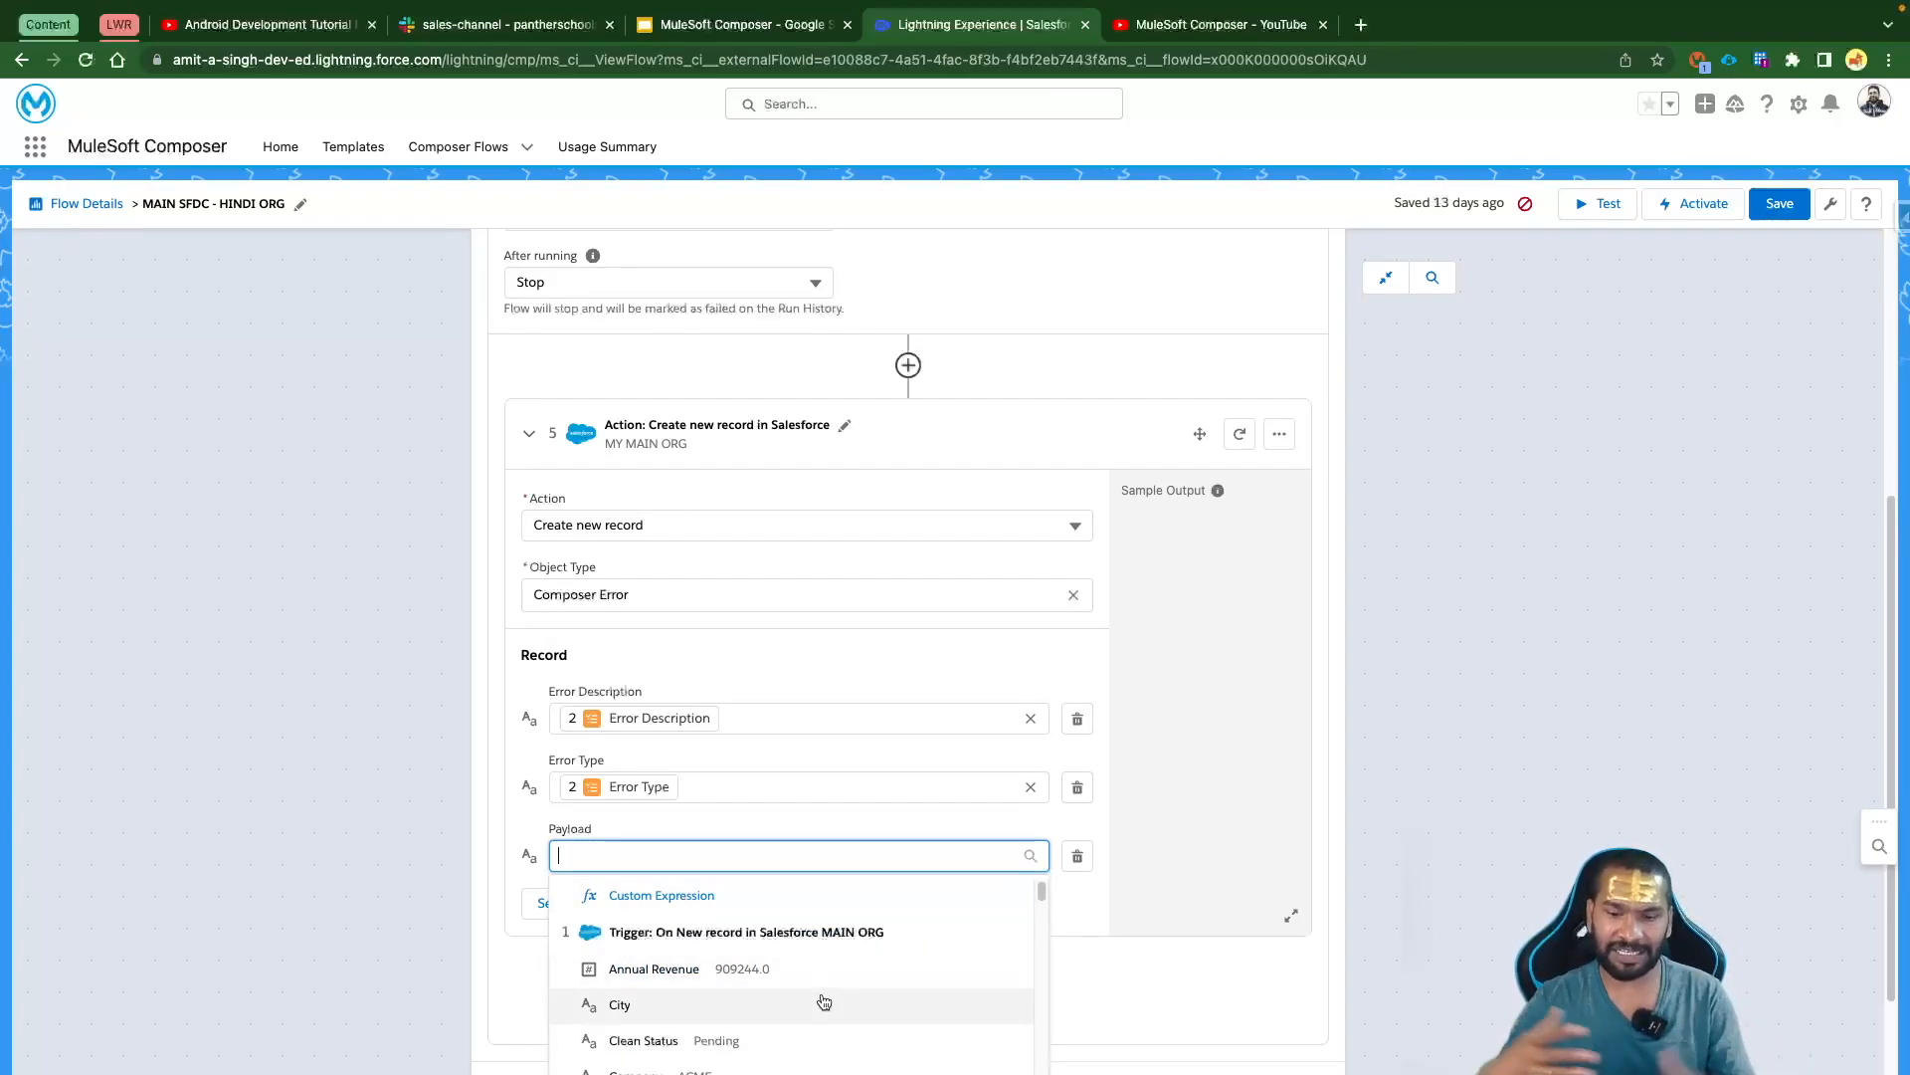
scroll(823, 1001, "down", 3)
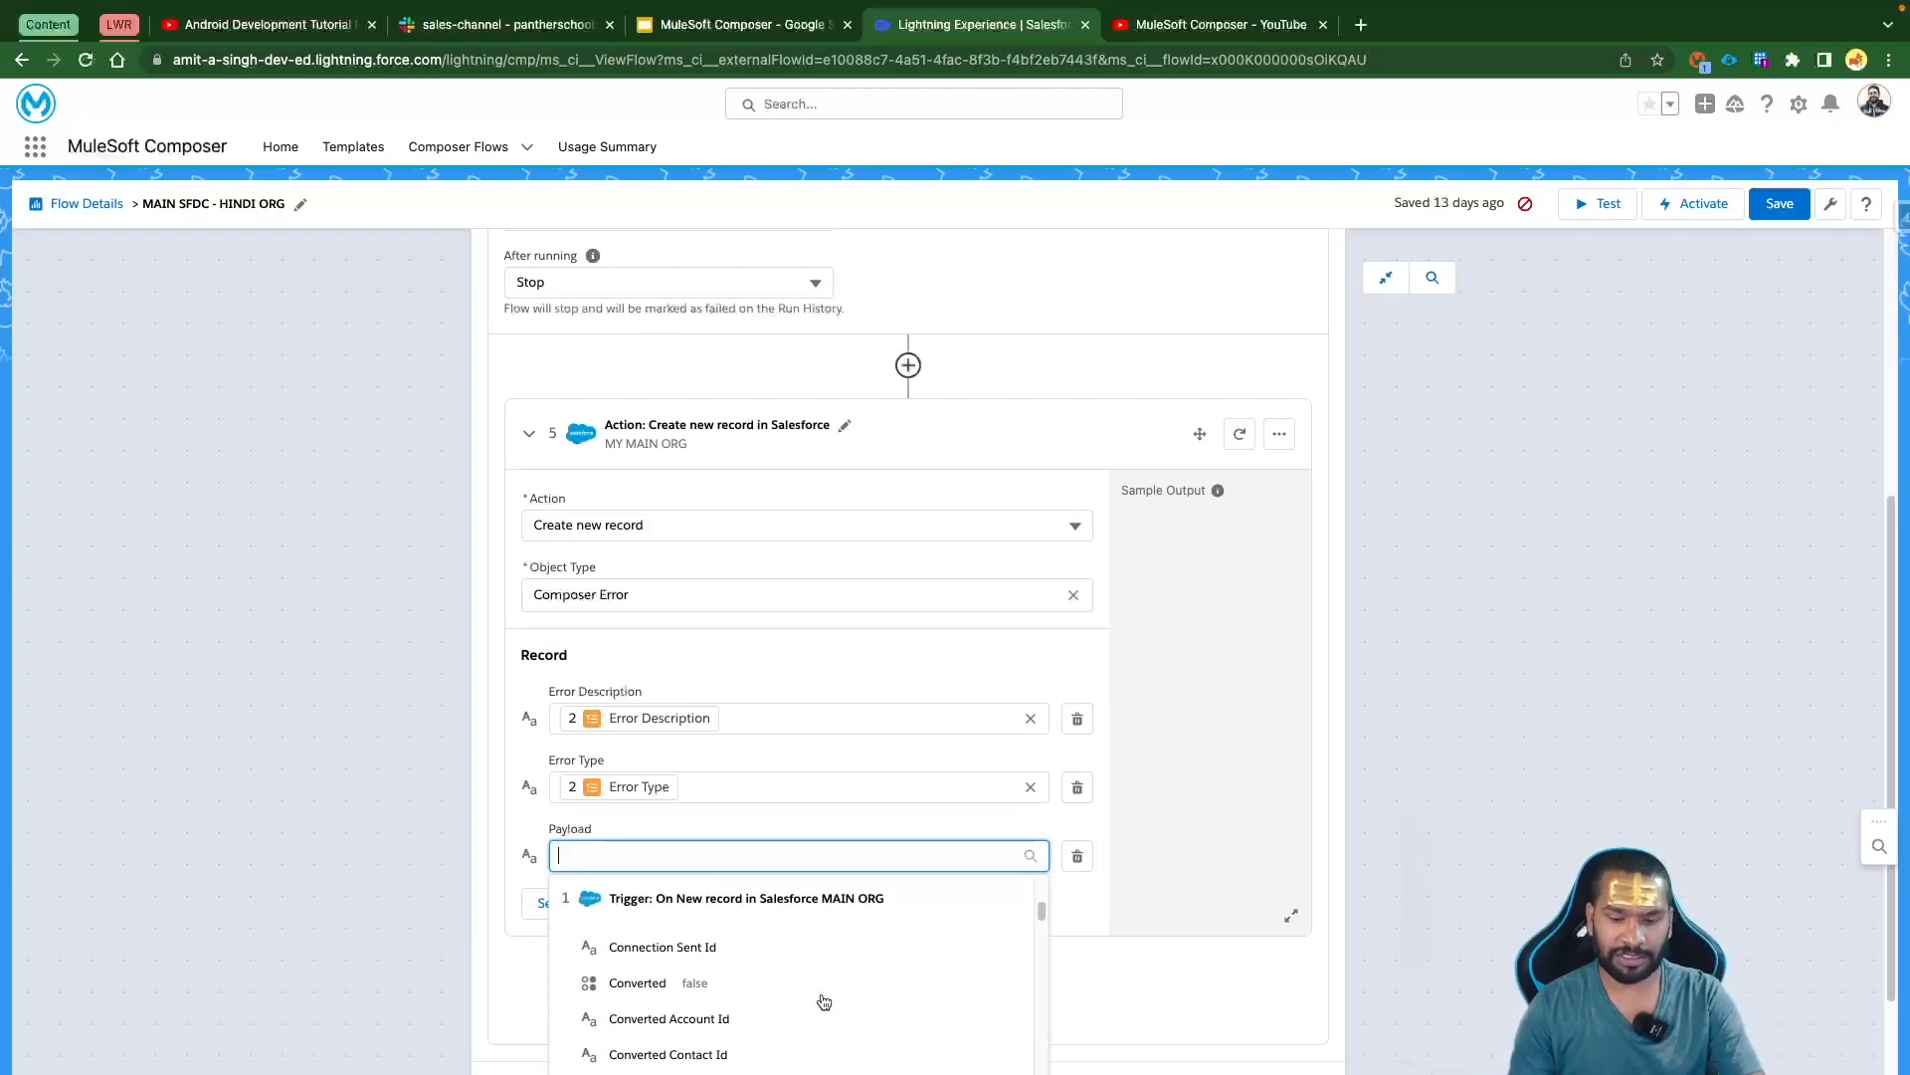
type("Lead I")
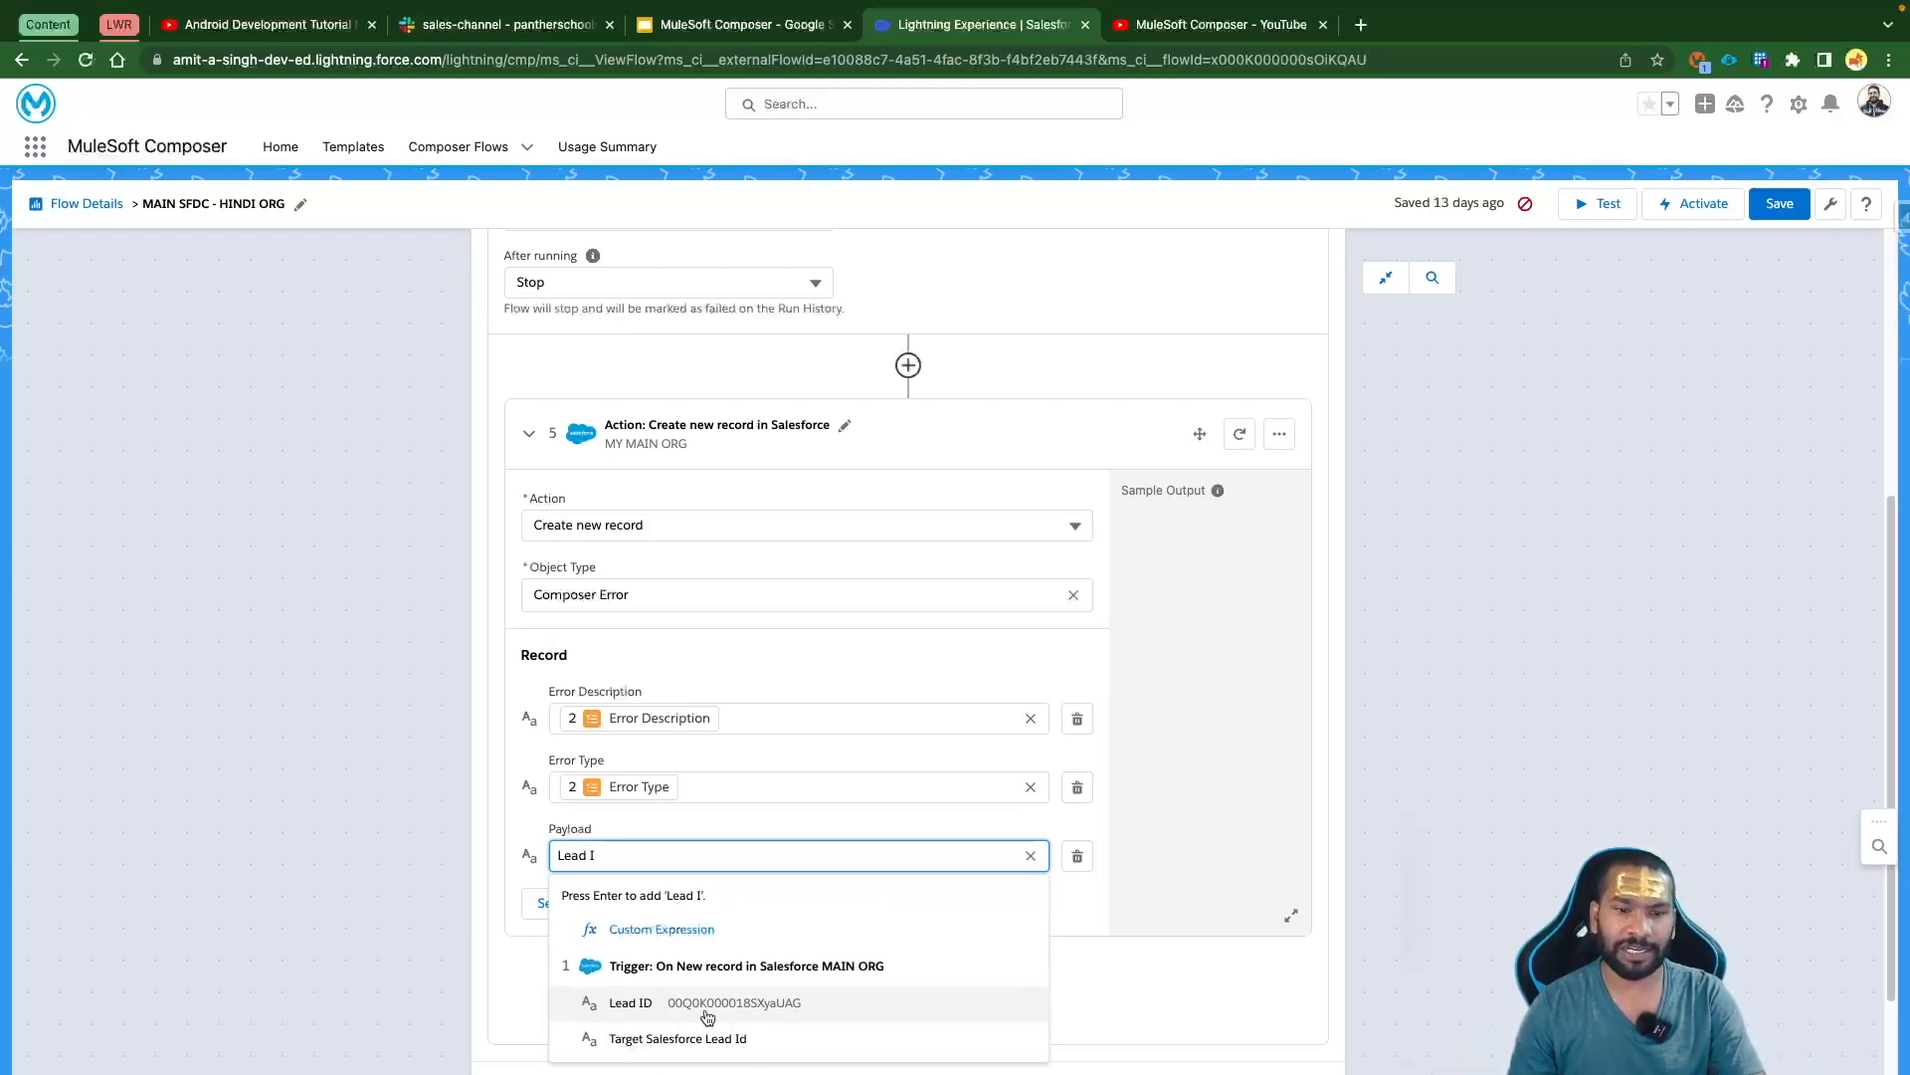
left_click(706, 1007)
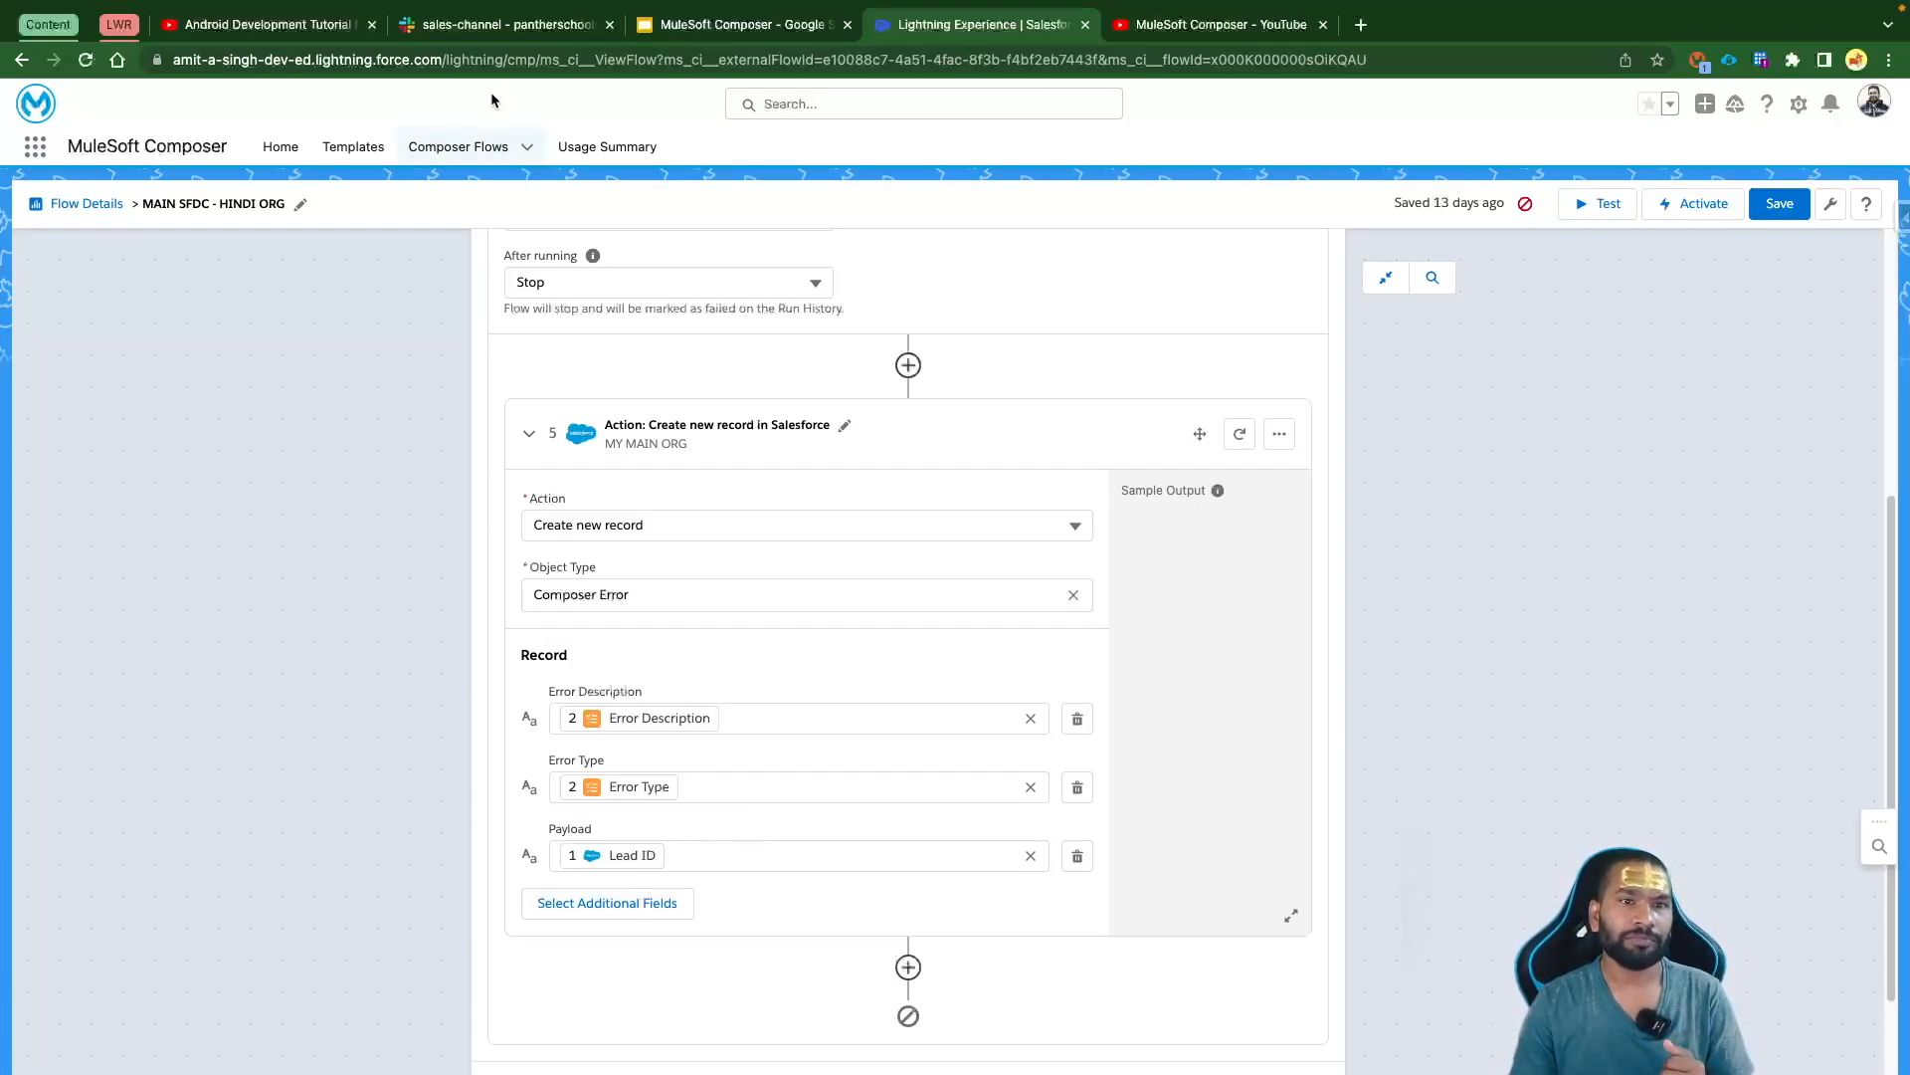
Switch to Slack to view the composer-exceptions channel, and return to the flow in MuleSoft Composer
left_click(491, 27)
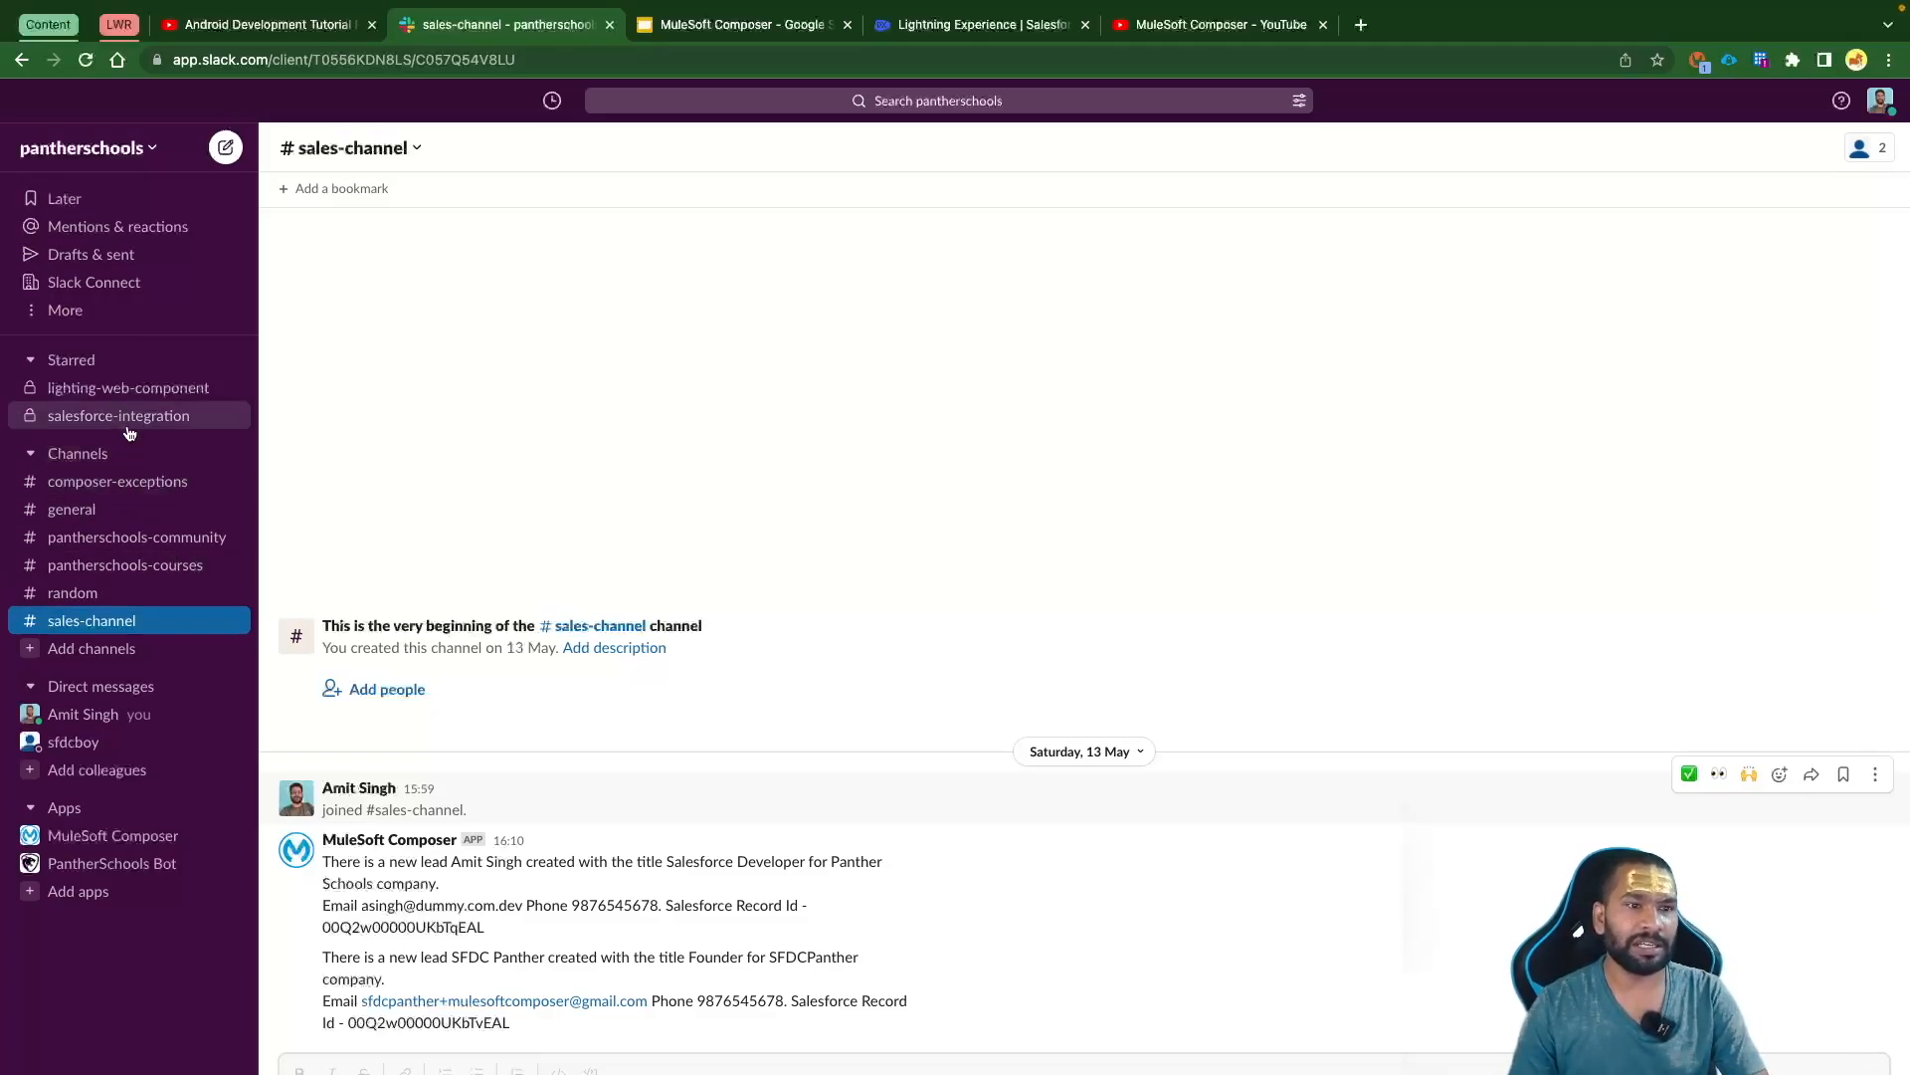
left_click(134, 483)
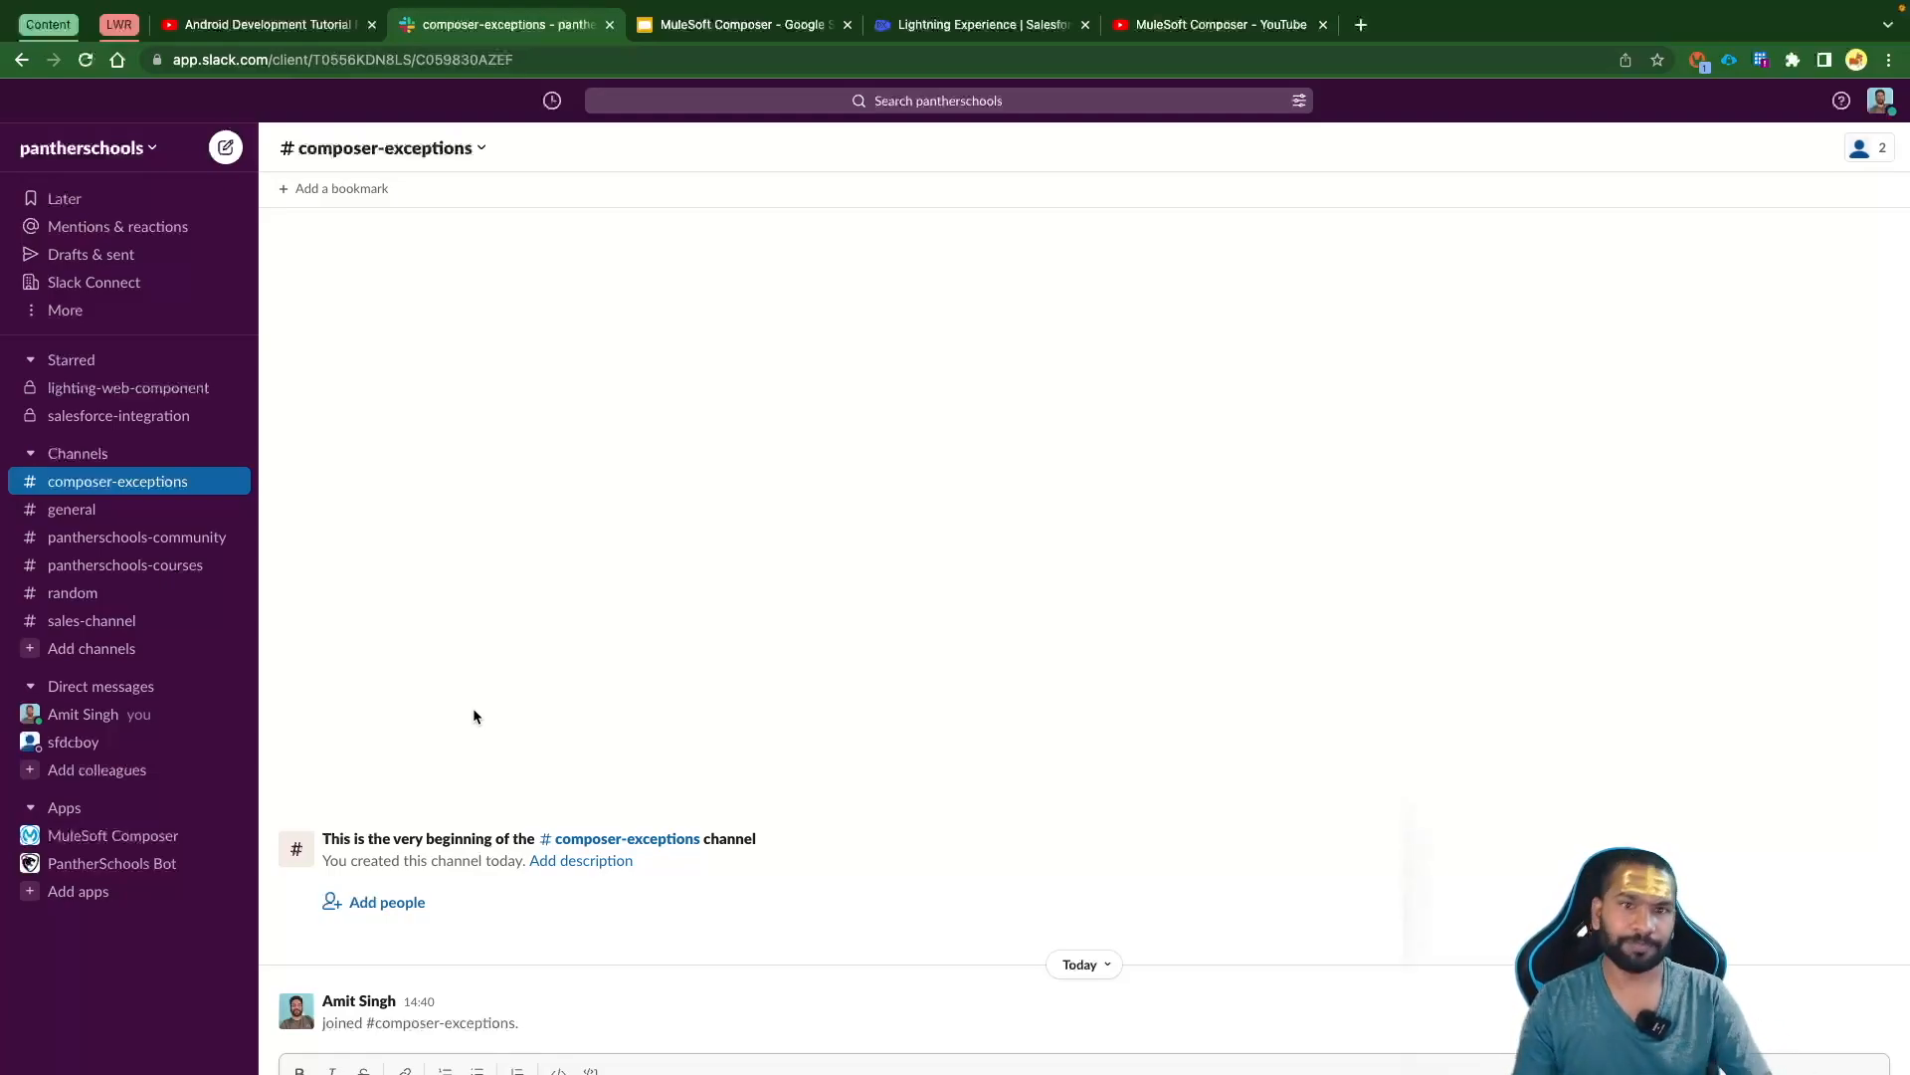
left_click(948, 26)
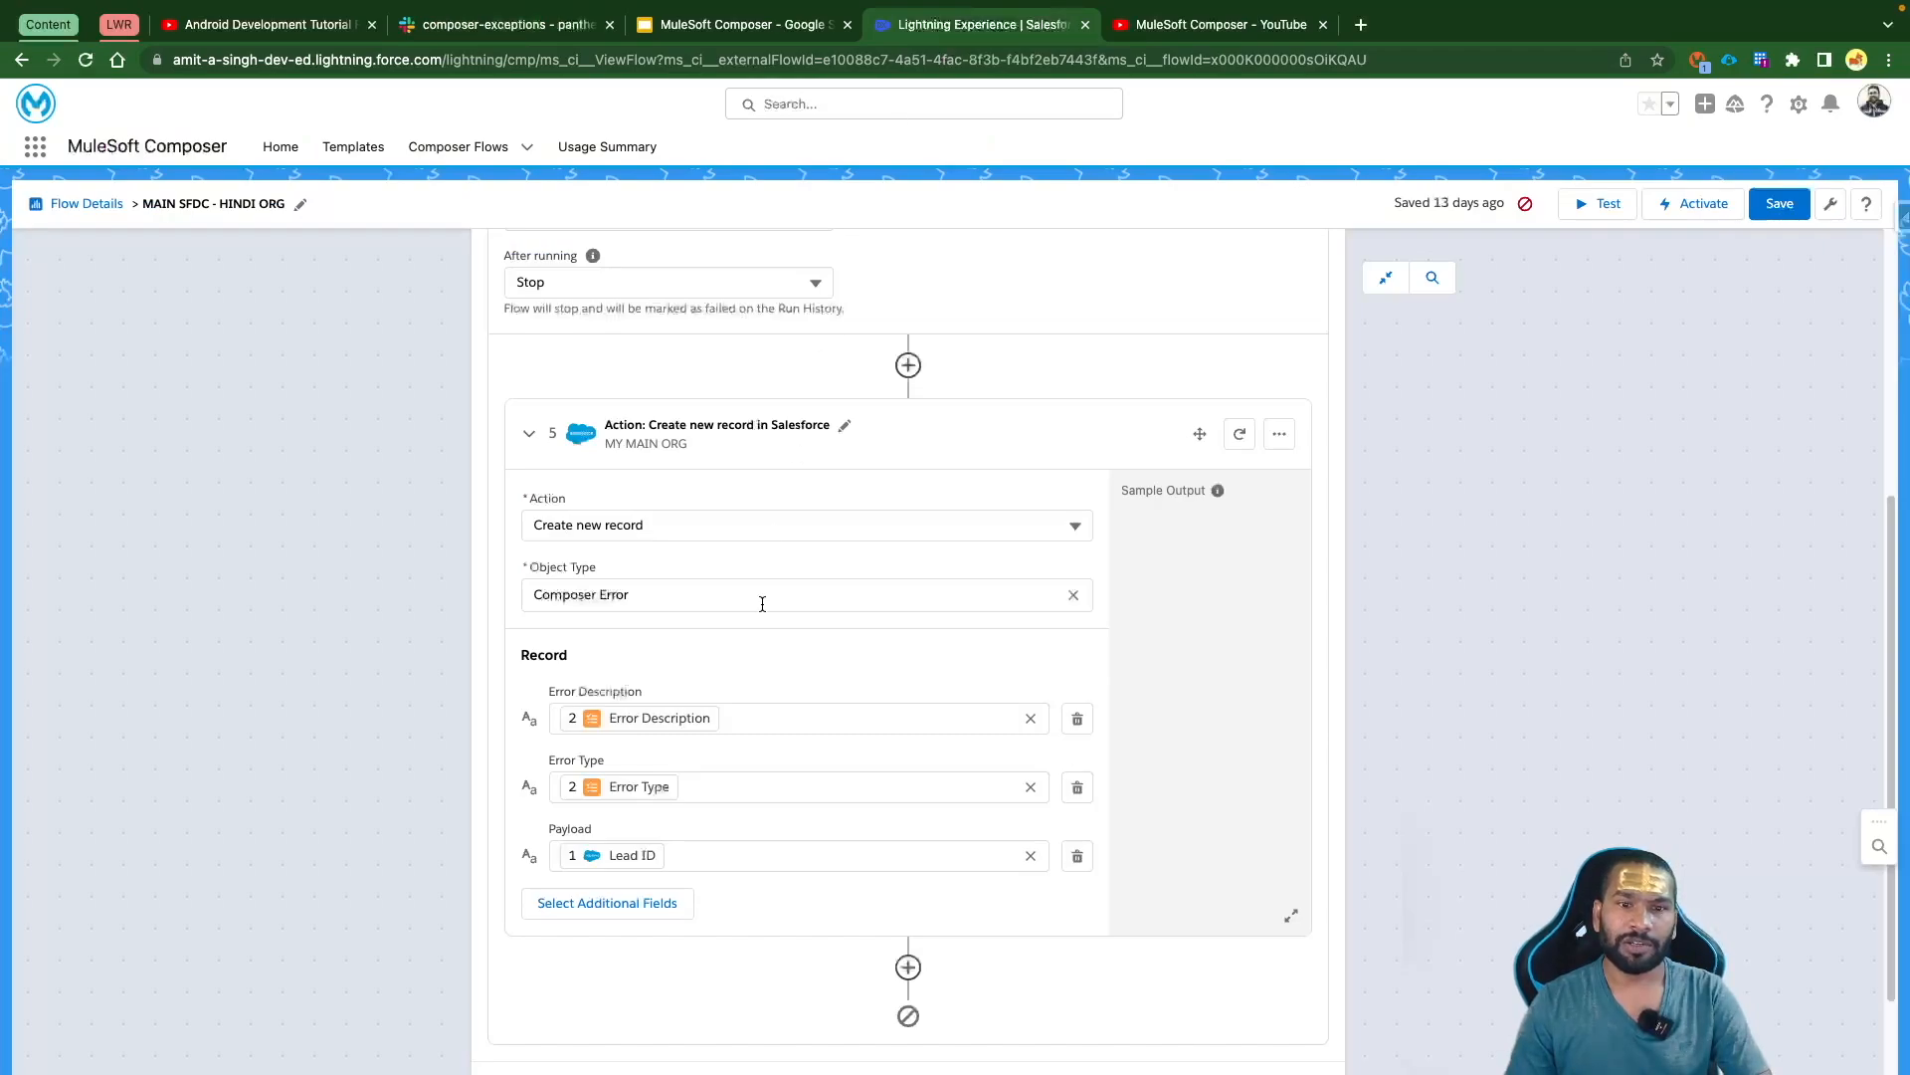
Add a Slack action after the Composer Error record creation in the On Error branch, using Panther Schools - CONNECTION
left_click(909, 967)
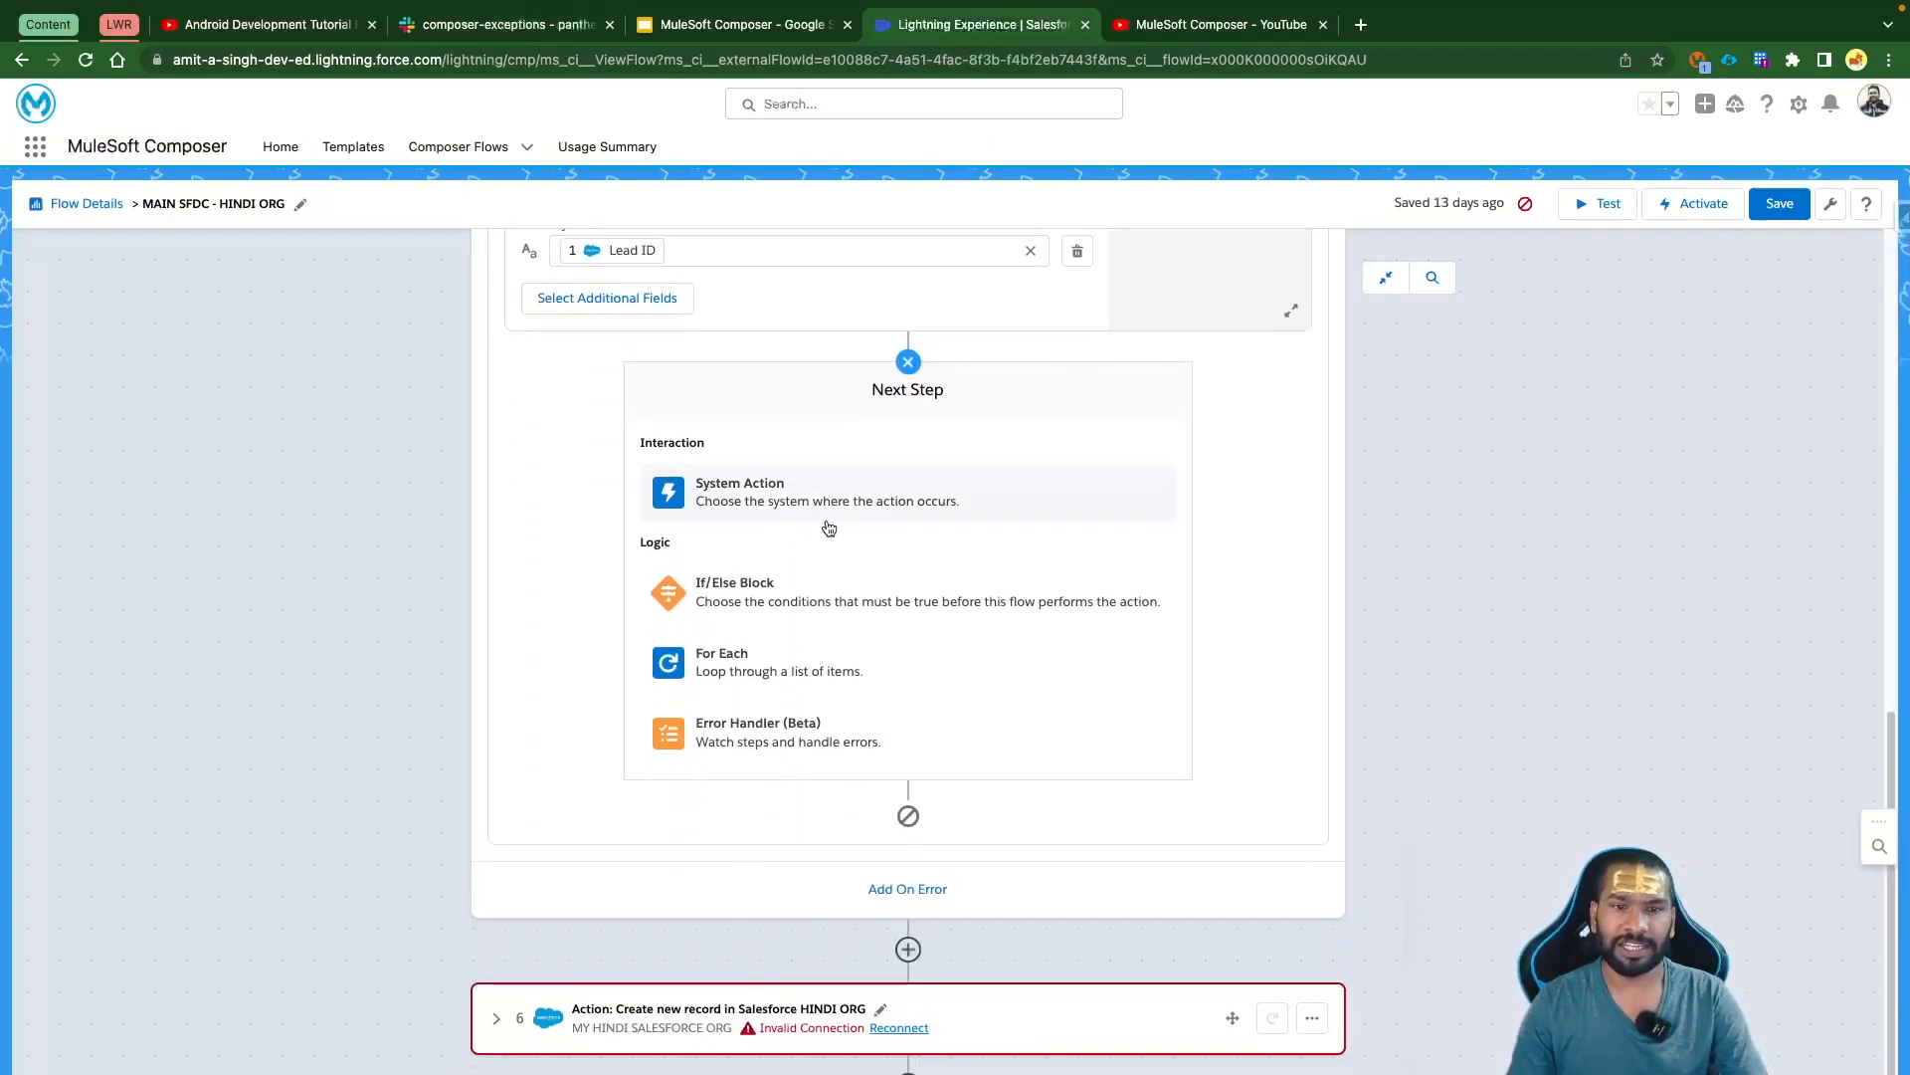
left_click(774, 500)
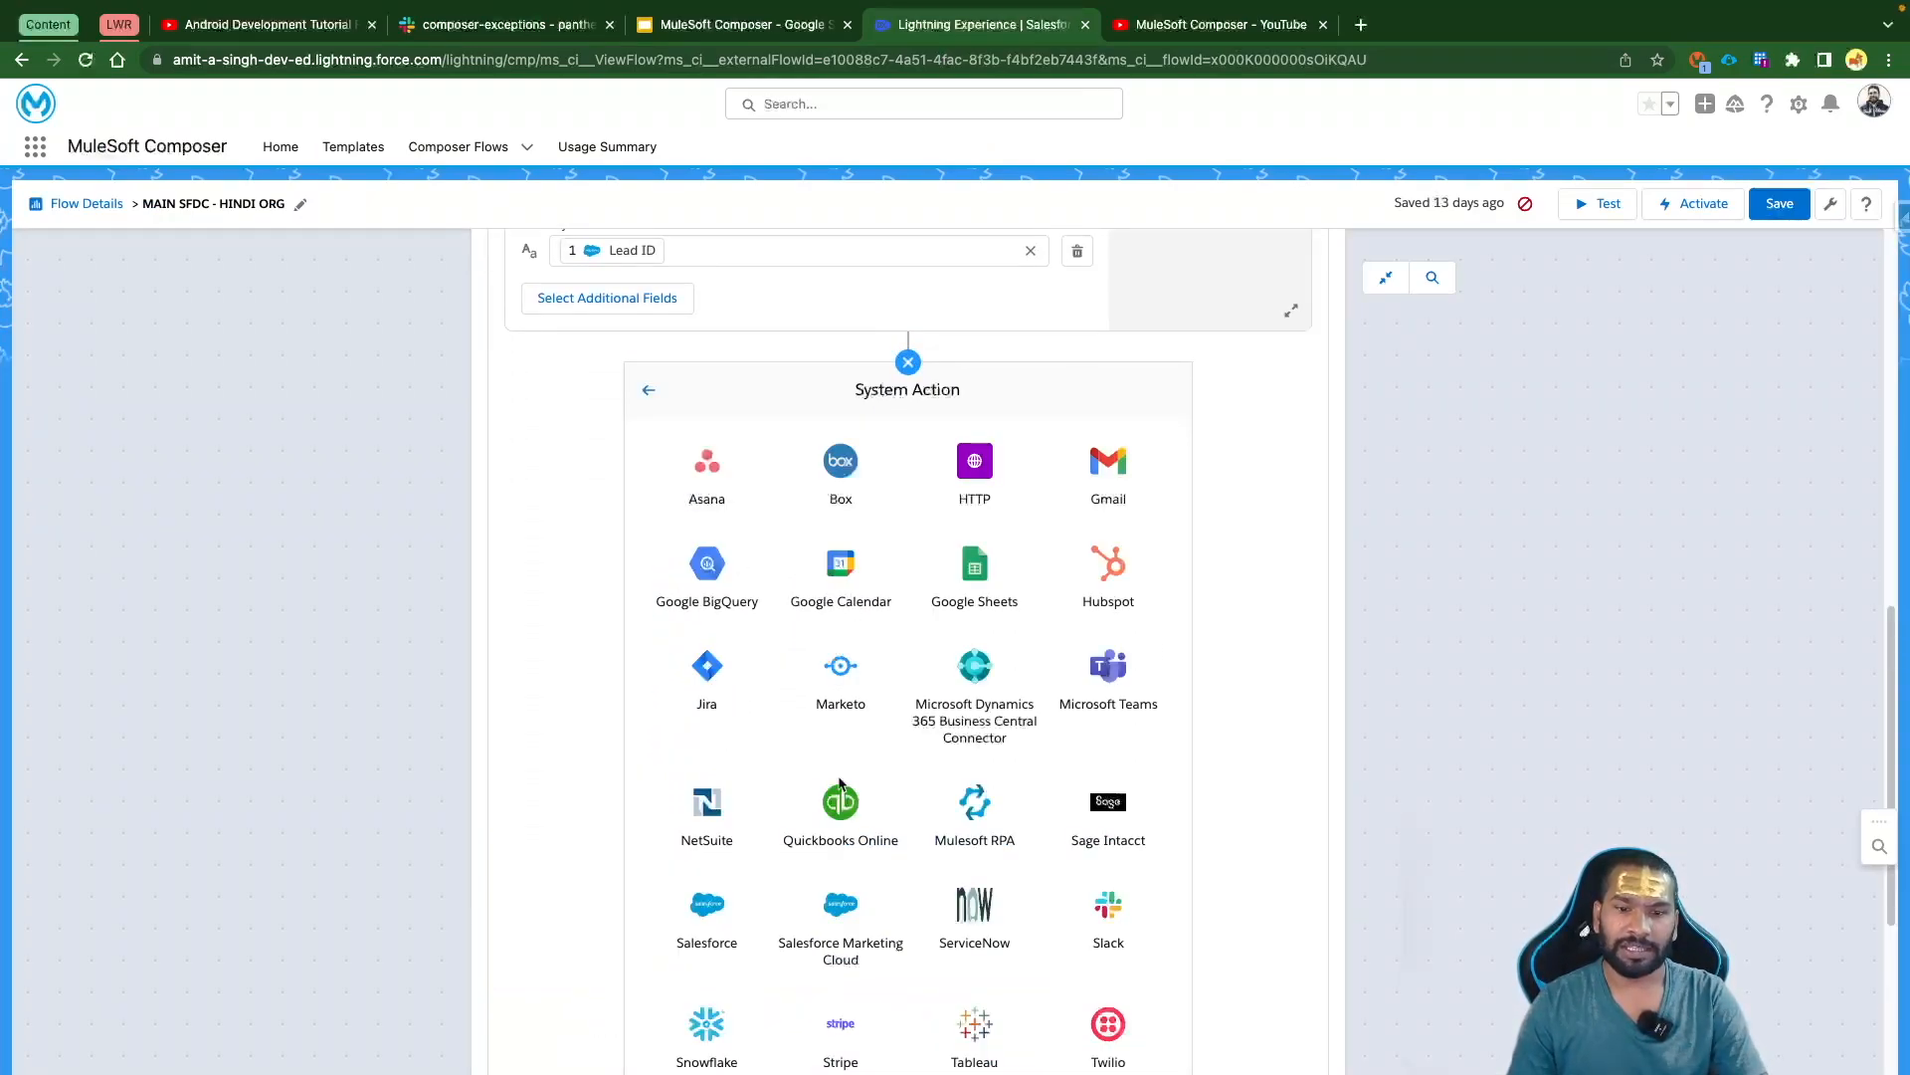
scroll(841, 784, "down", 2)
scroll(841, 783, "down", 3)
scroll(841, 783, "up", 3)
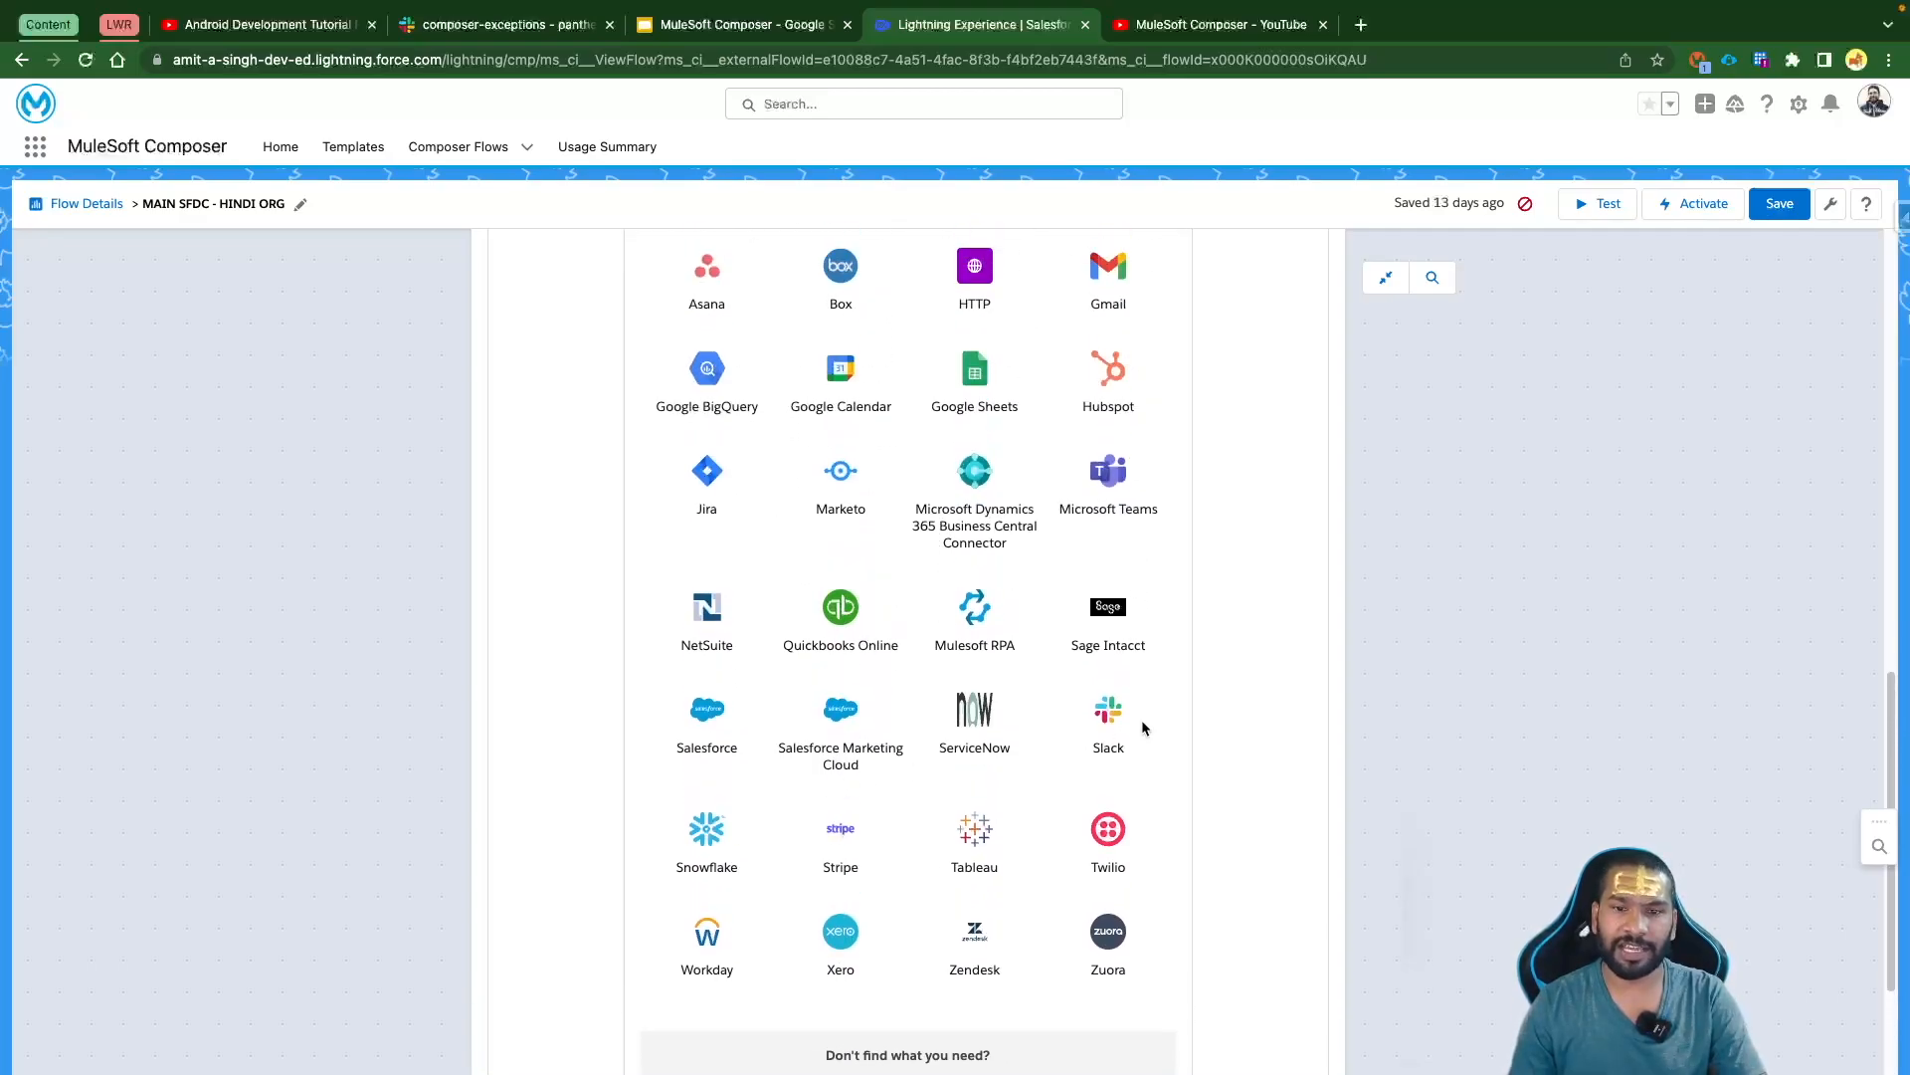
left_click(1104, 720)
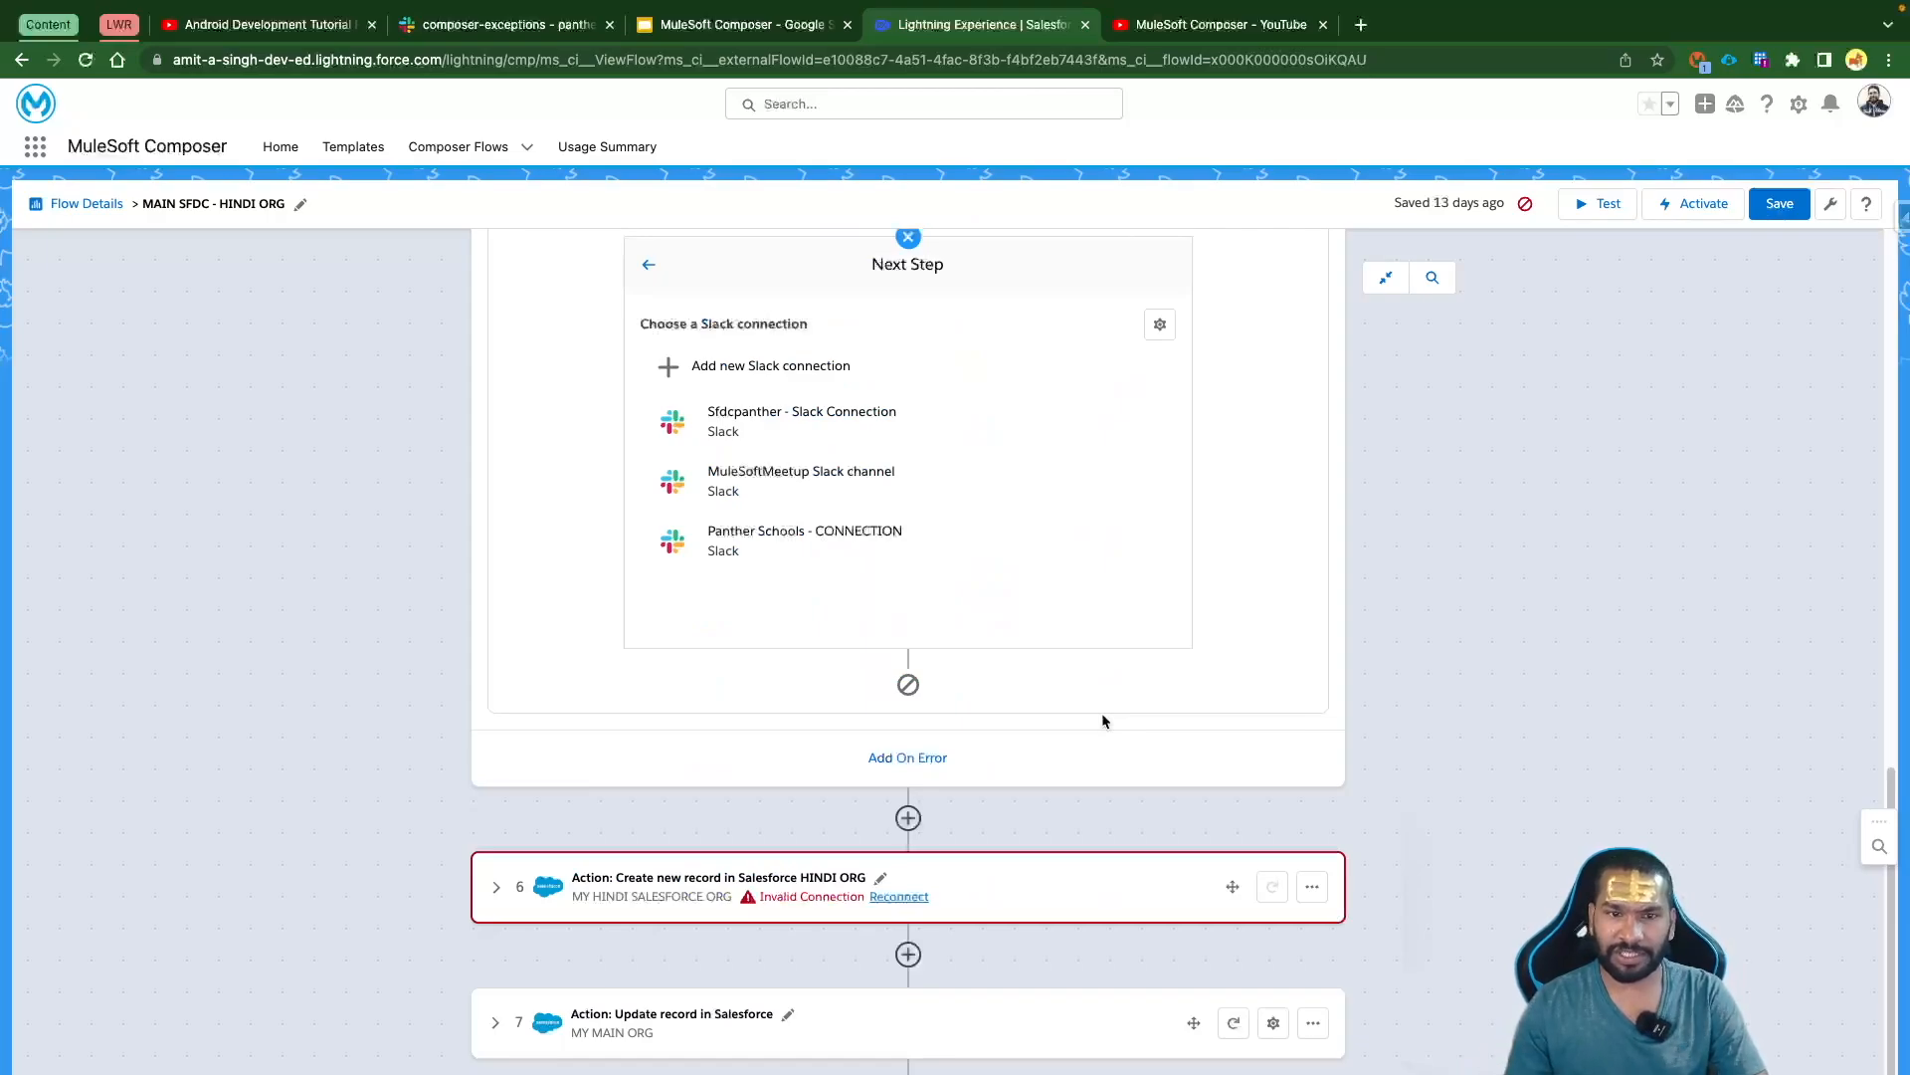
left_click(778, 543)
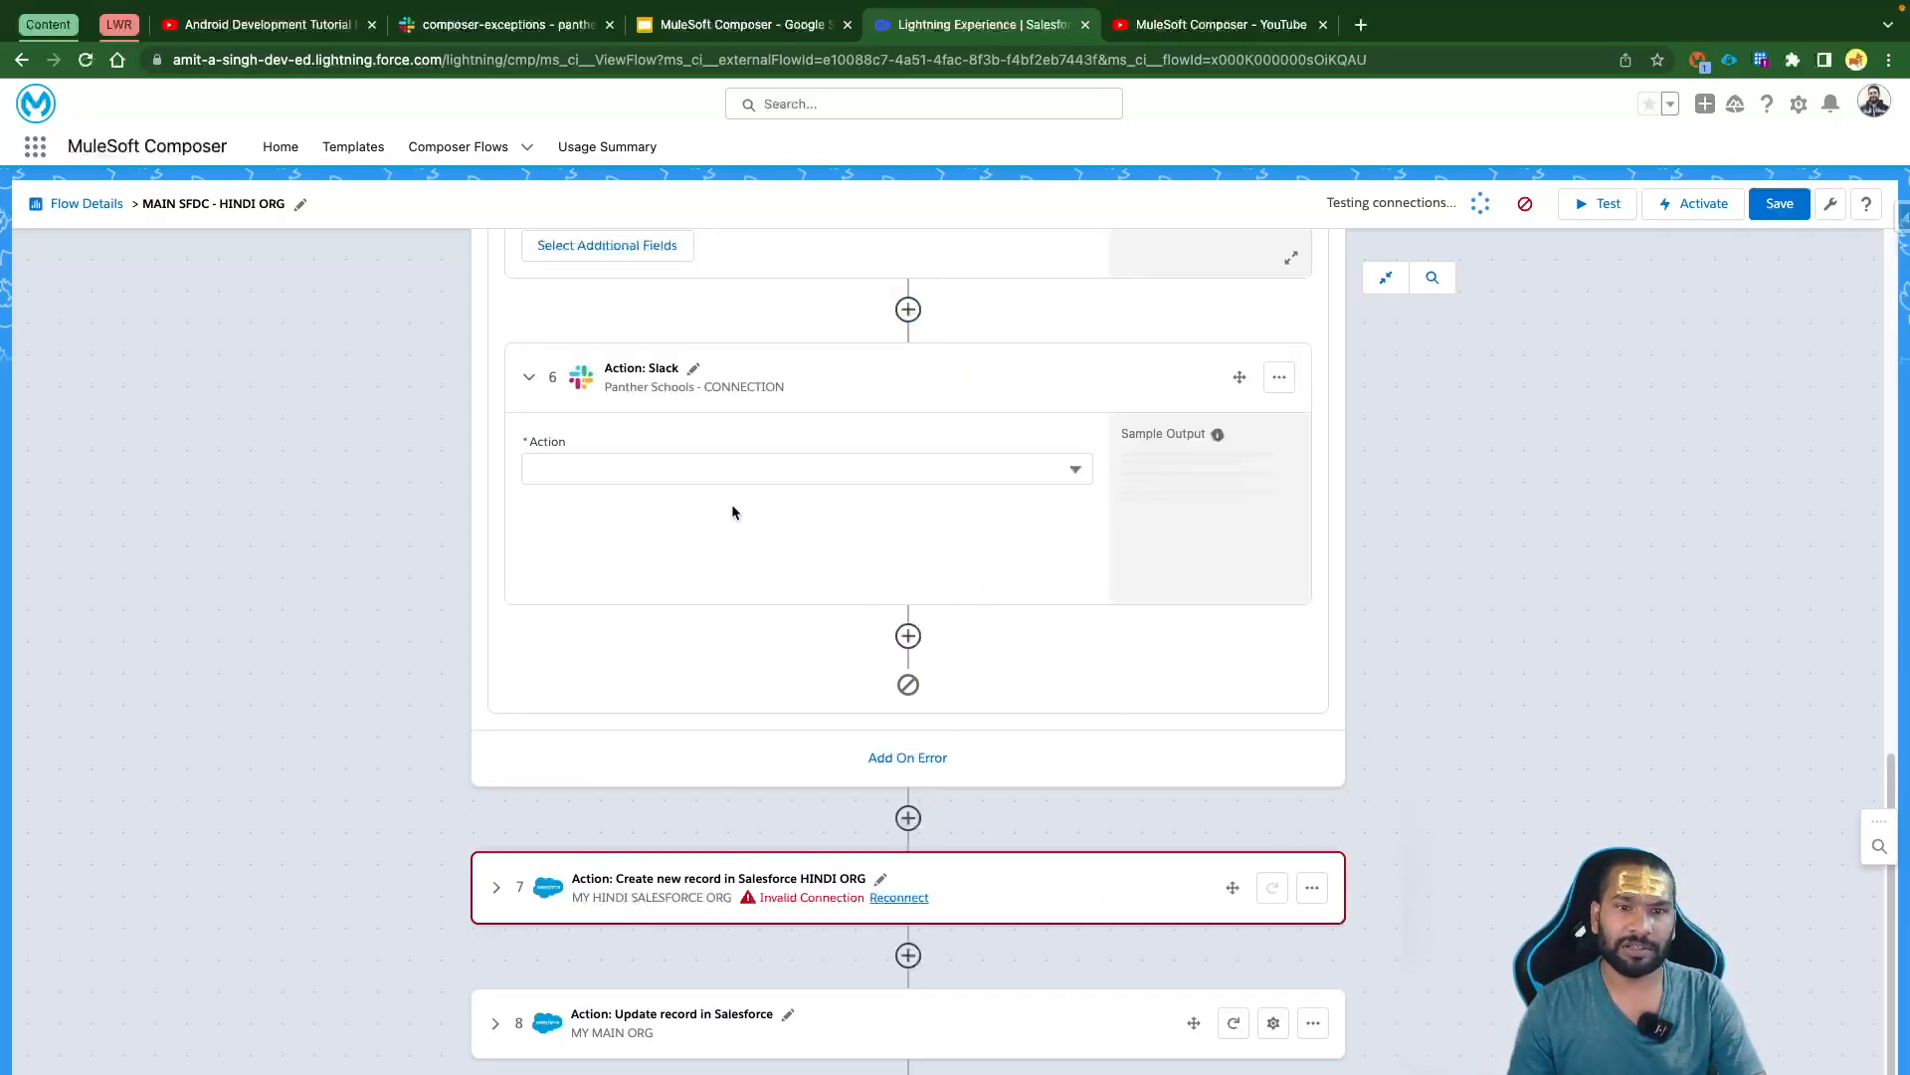
Set the Slack action to Post message to channel and pick composer-exceptions from the channel list
left_click(951, 467)
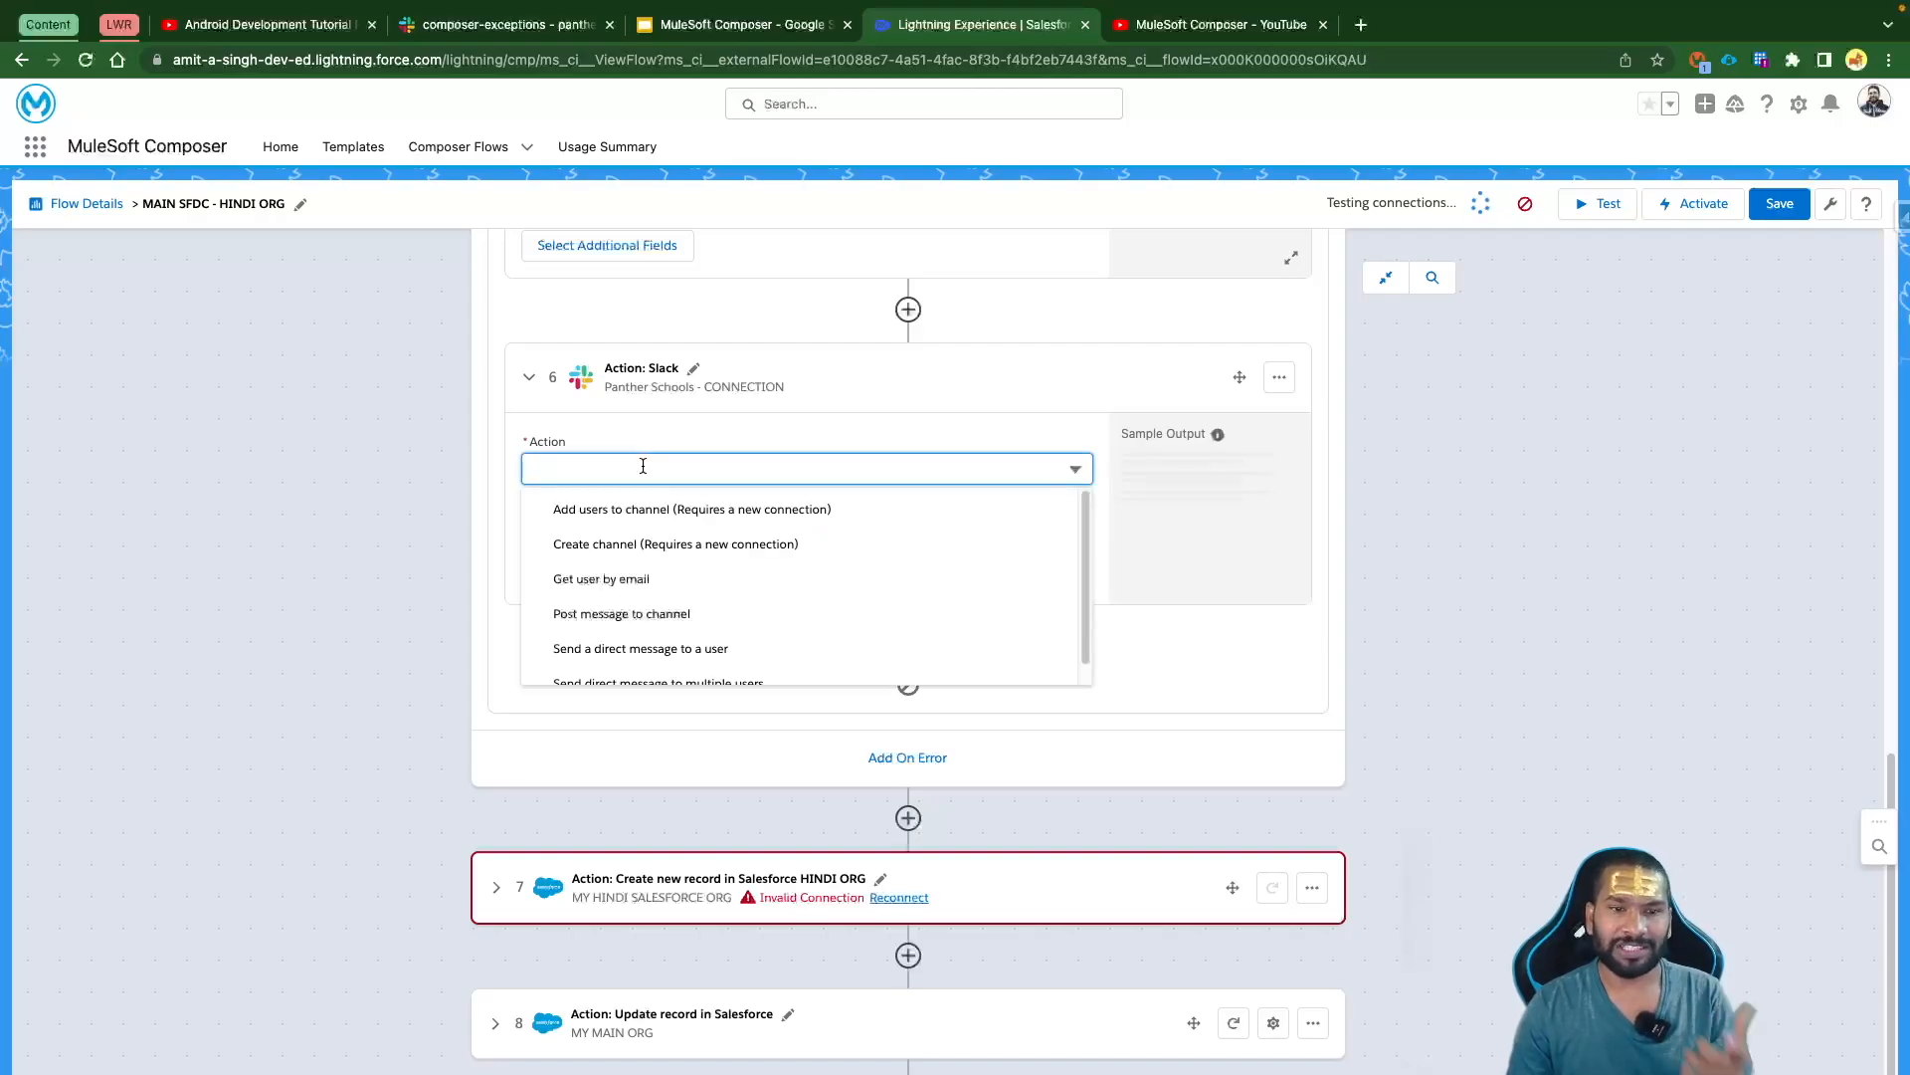
left_click(660, 614)
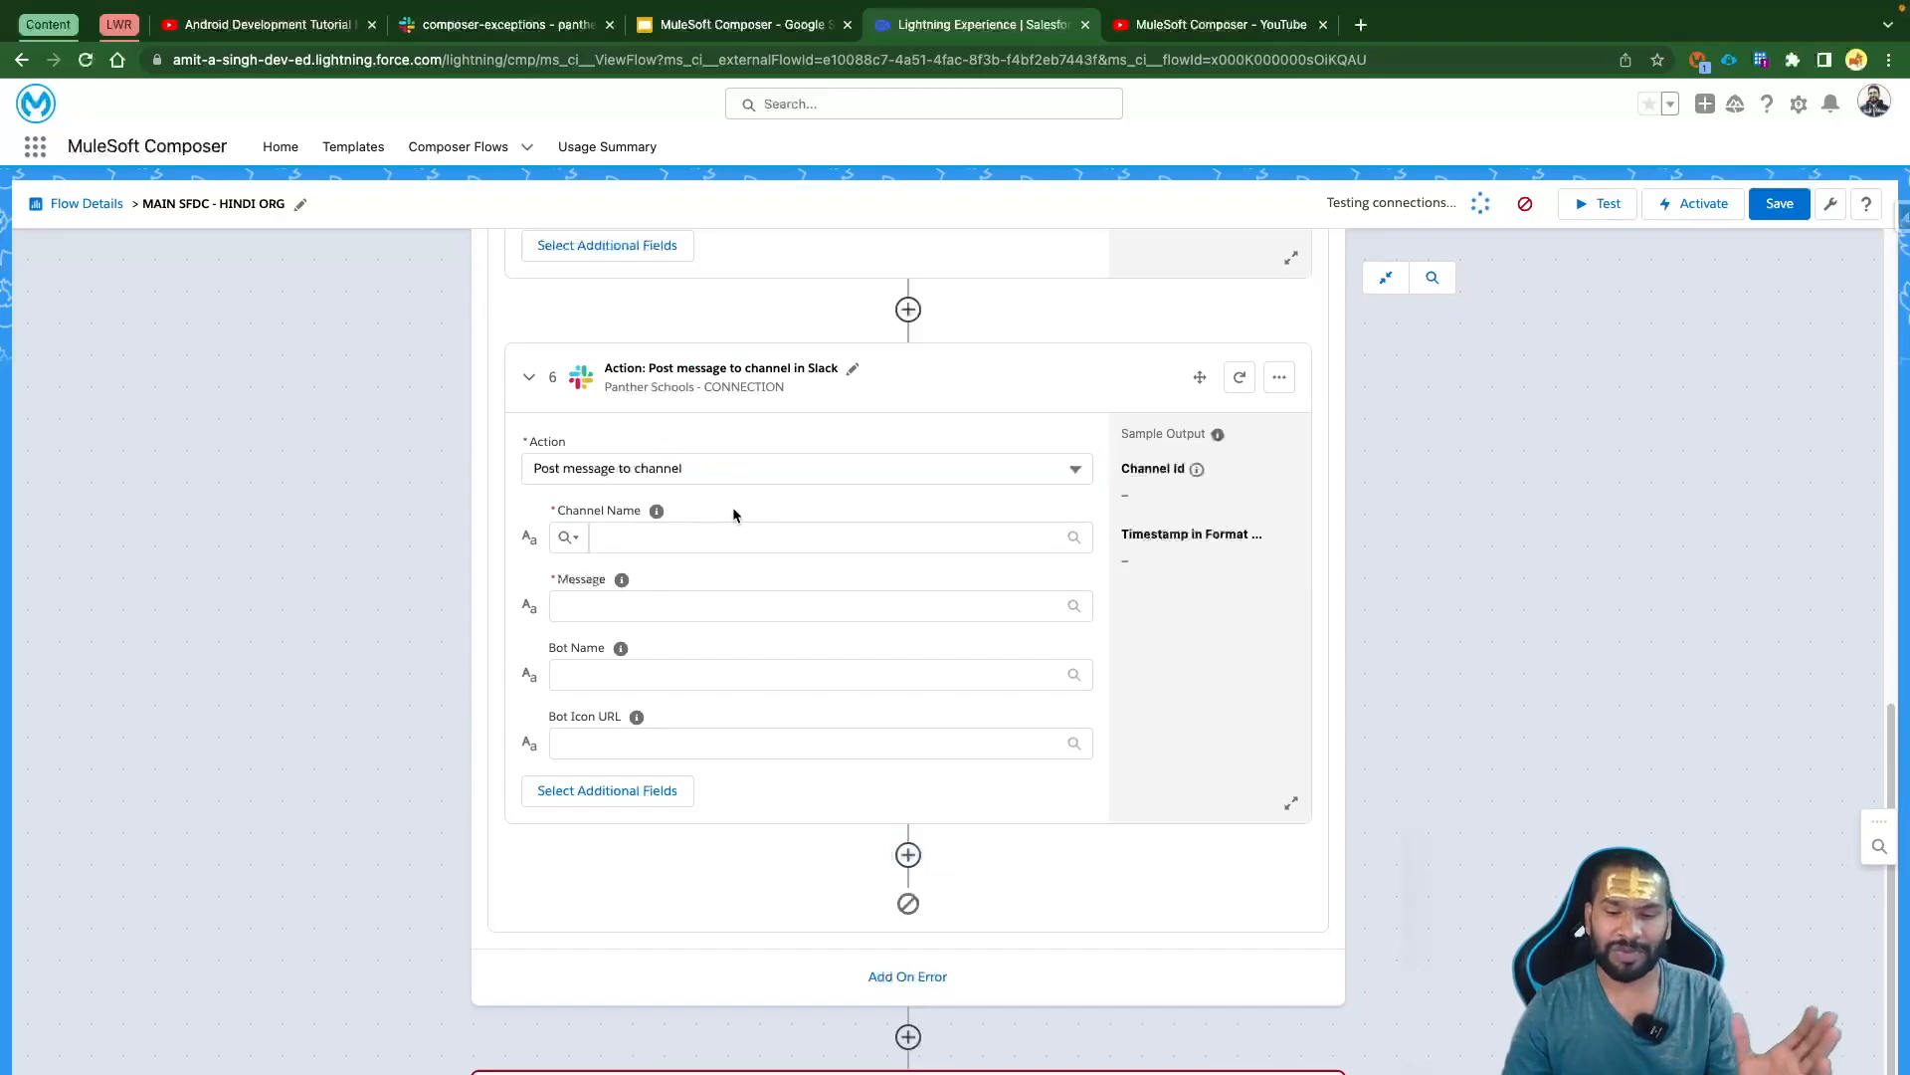
left_click(572, 538)
left_click(637, 609)
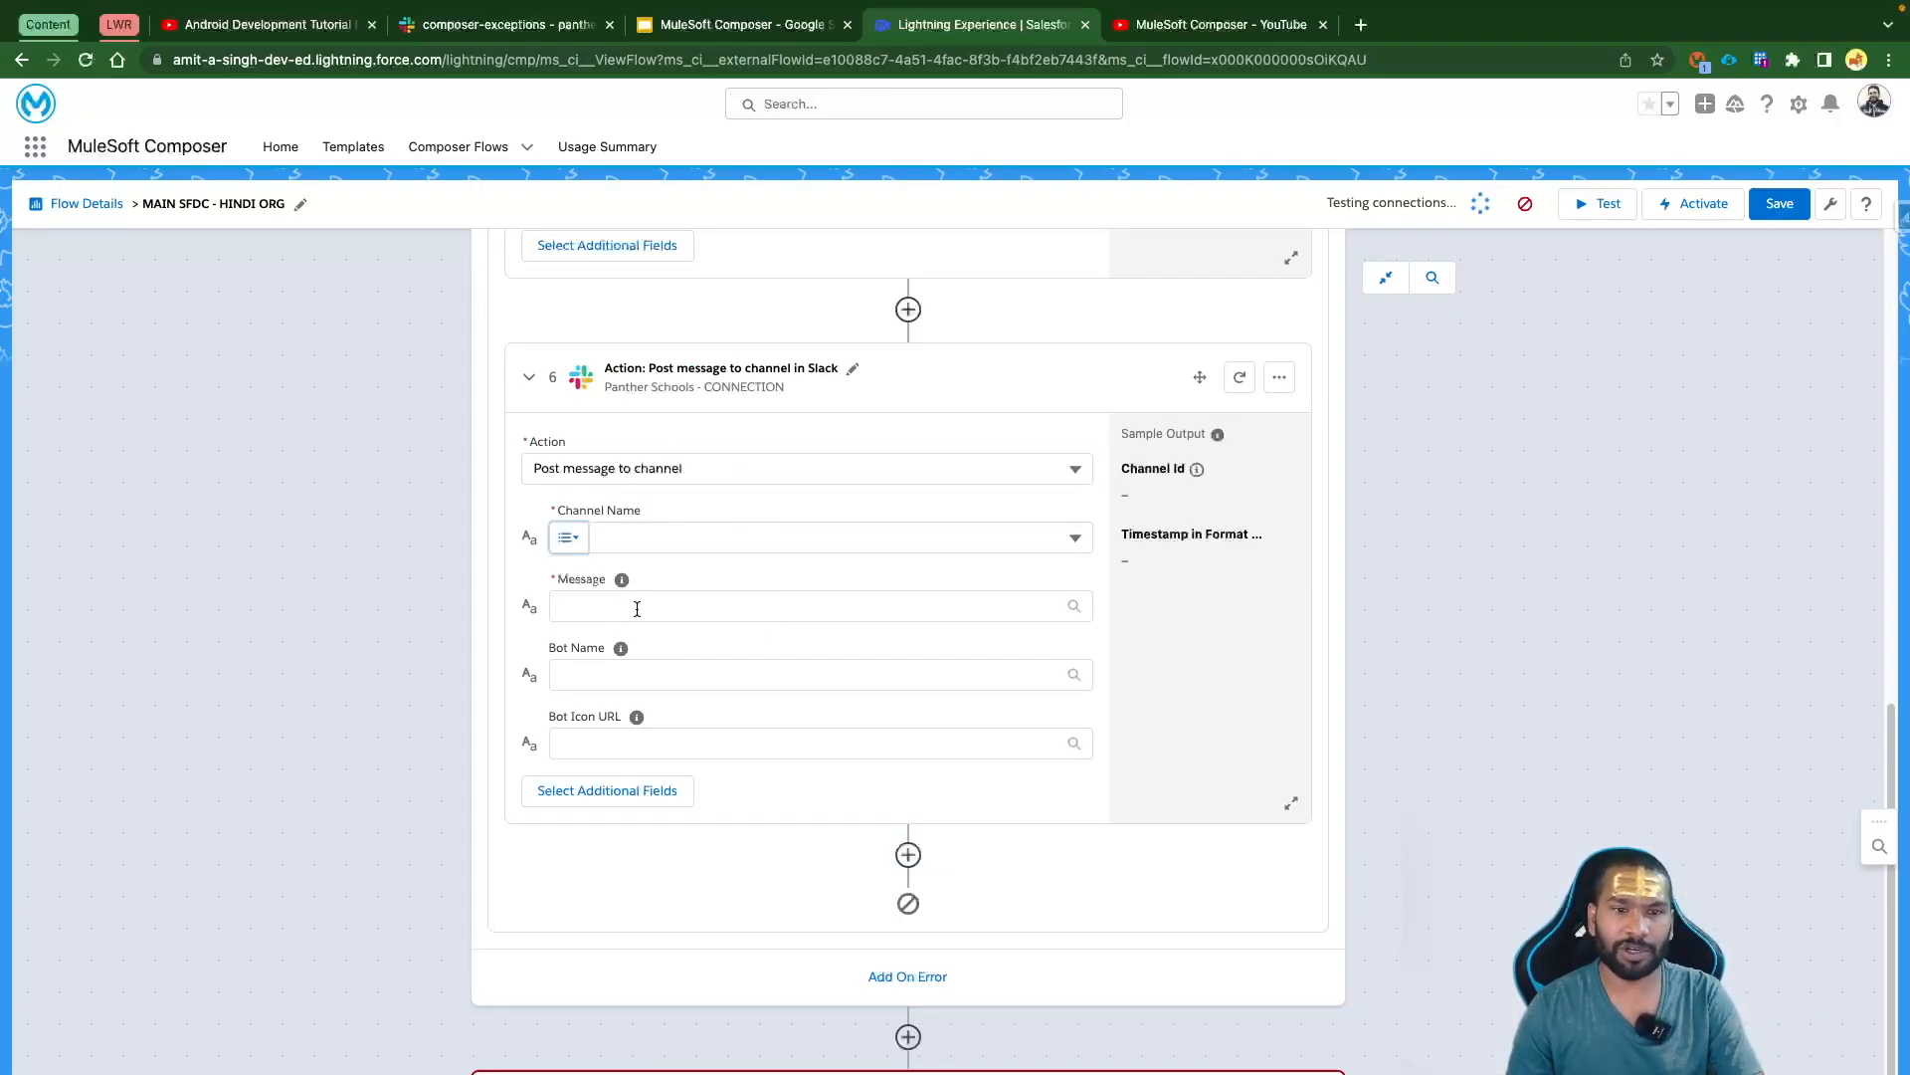
left_click(640, 537)
scroll(741, 666, "down", 1)
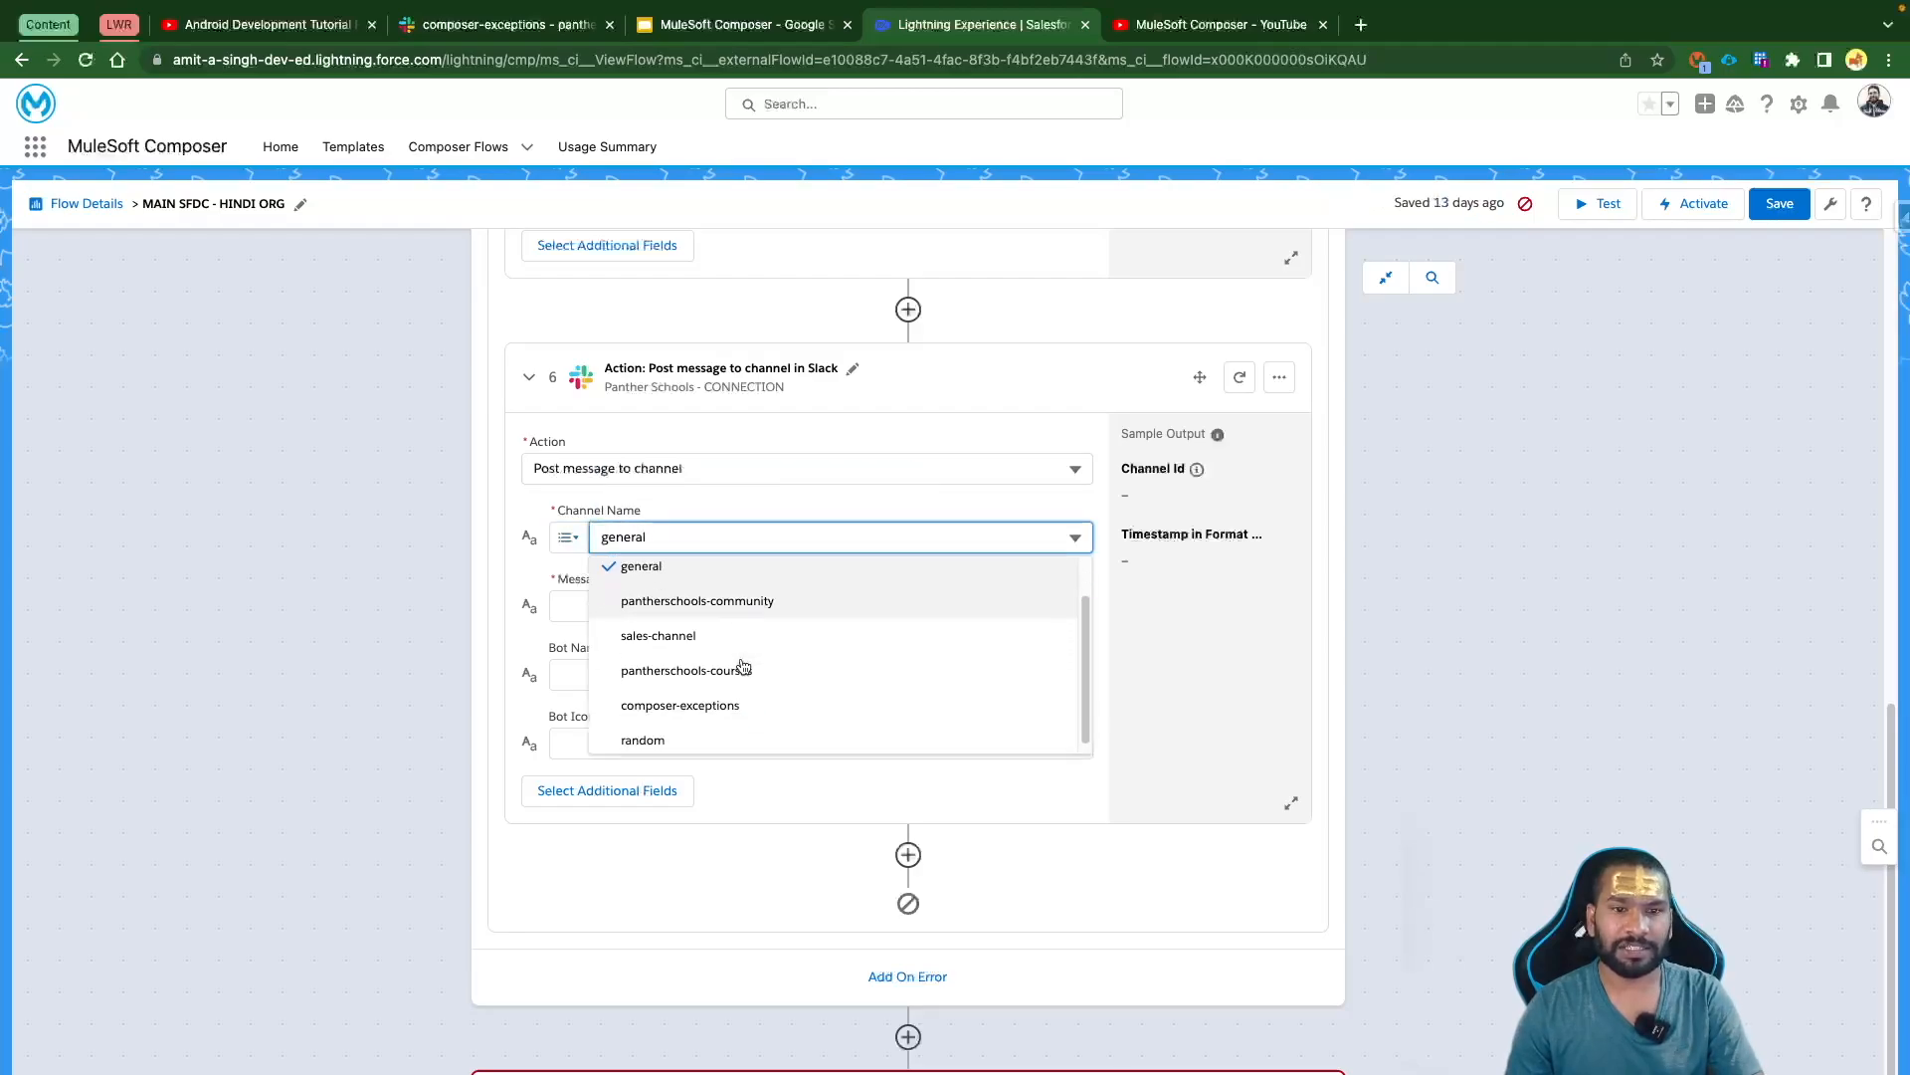
left_click(676, 704)
Start a custom expression for the Slack message with "There was an error while sending the lead" followed by the trigger's First Name and Last Name
left_click(673, 607)
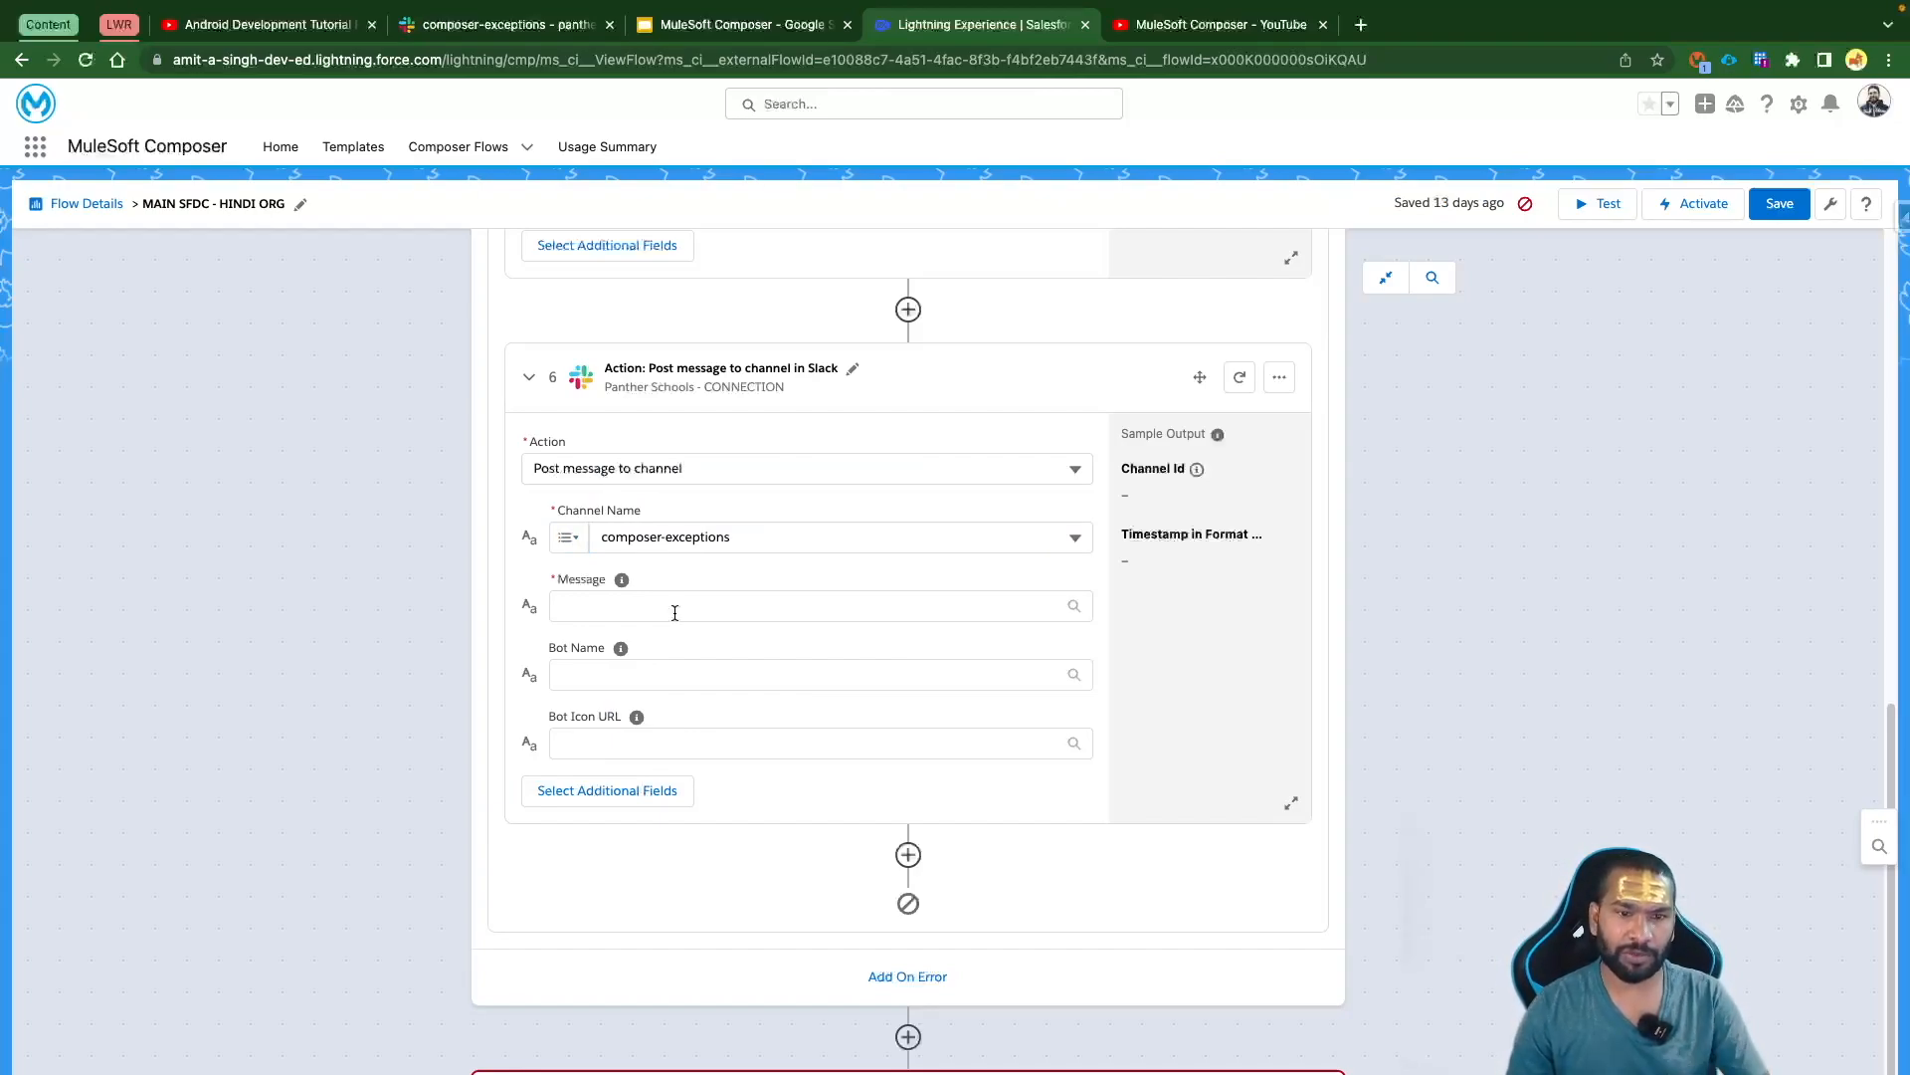
left_click(675, 613)
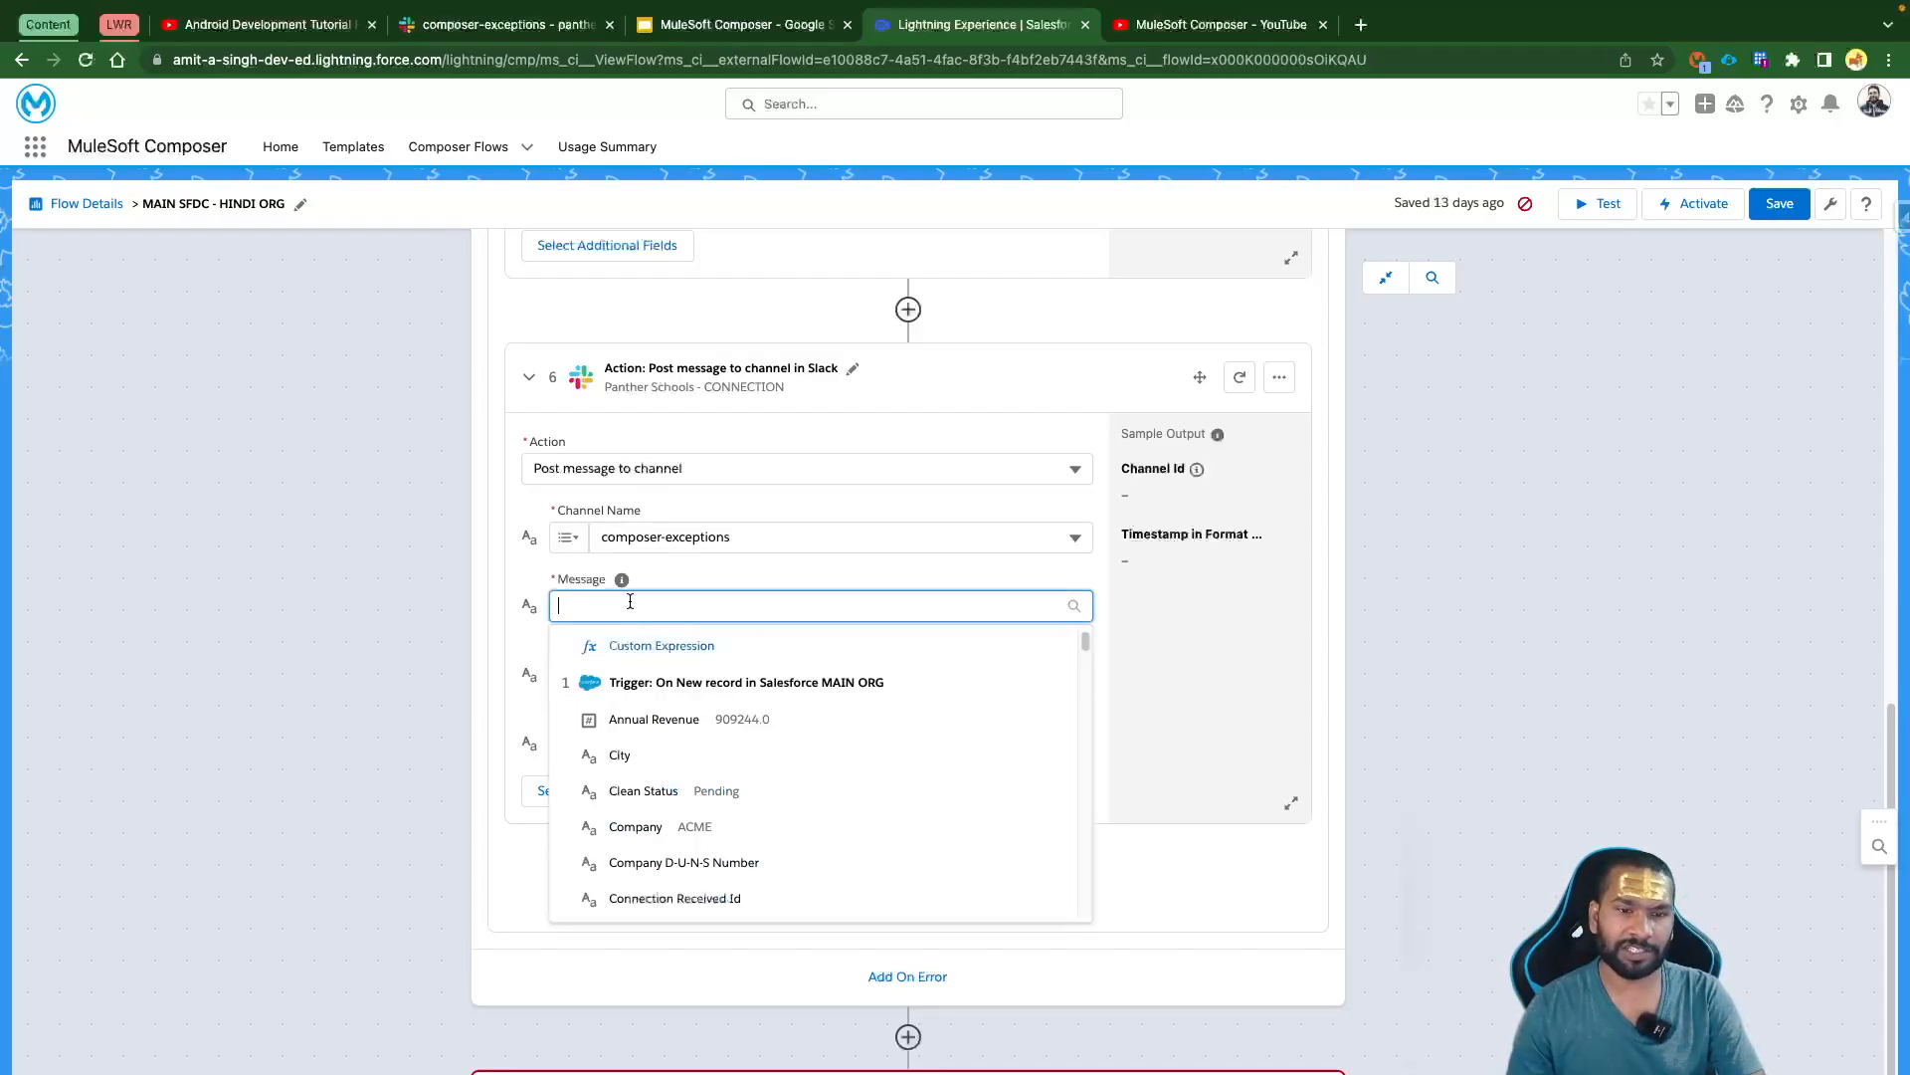
left_click(662, 646)
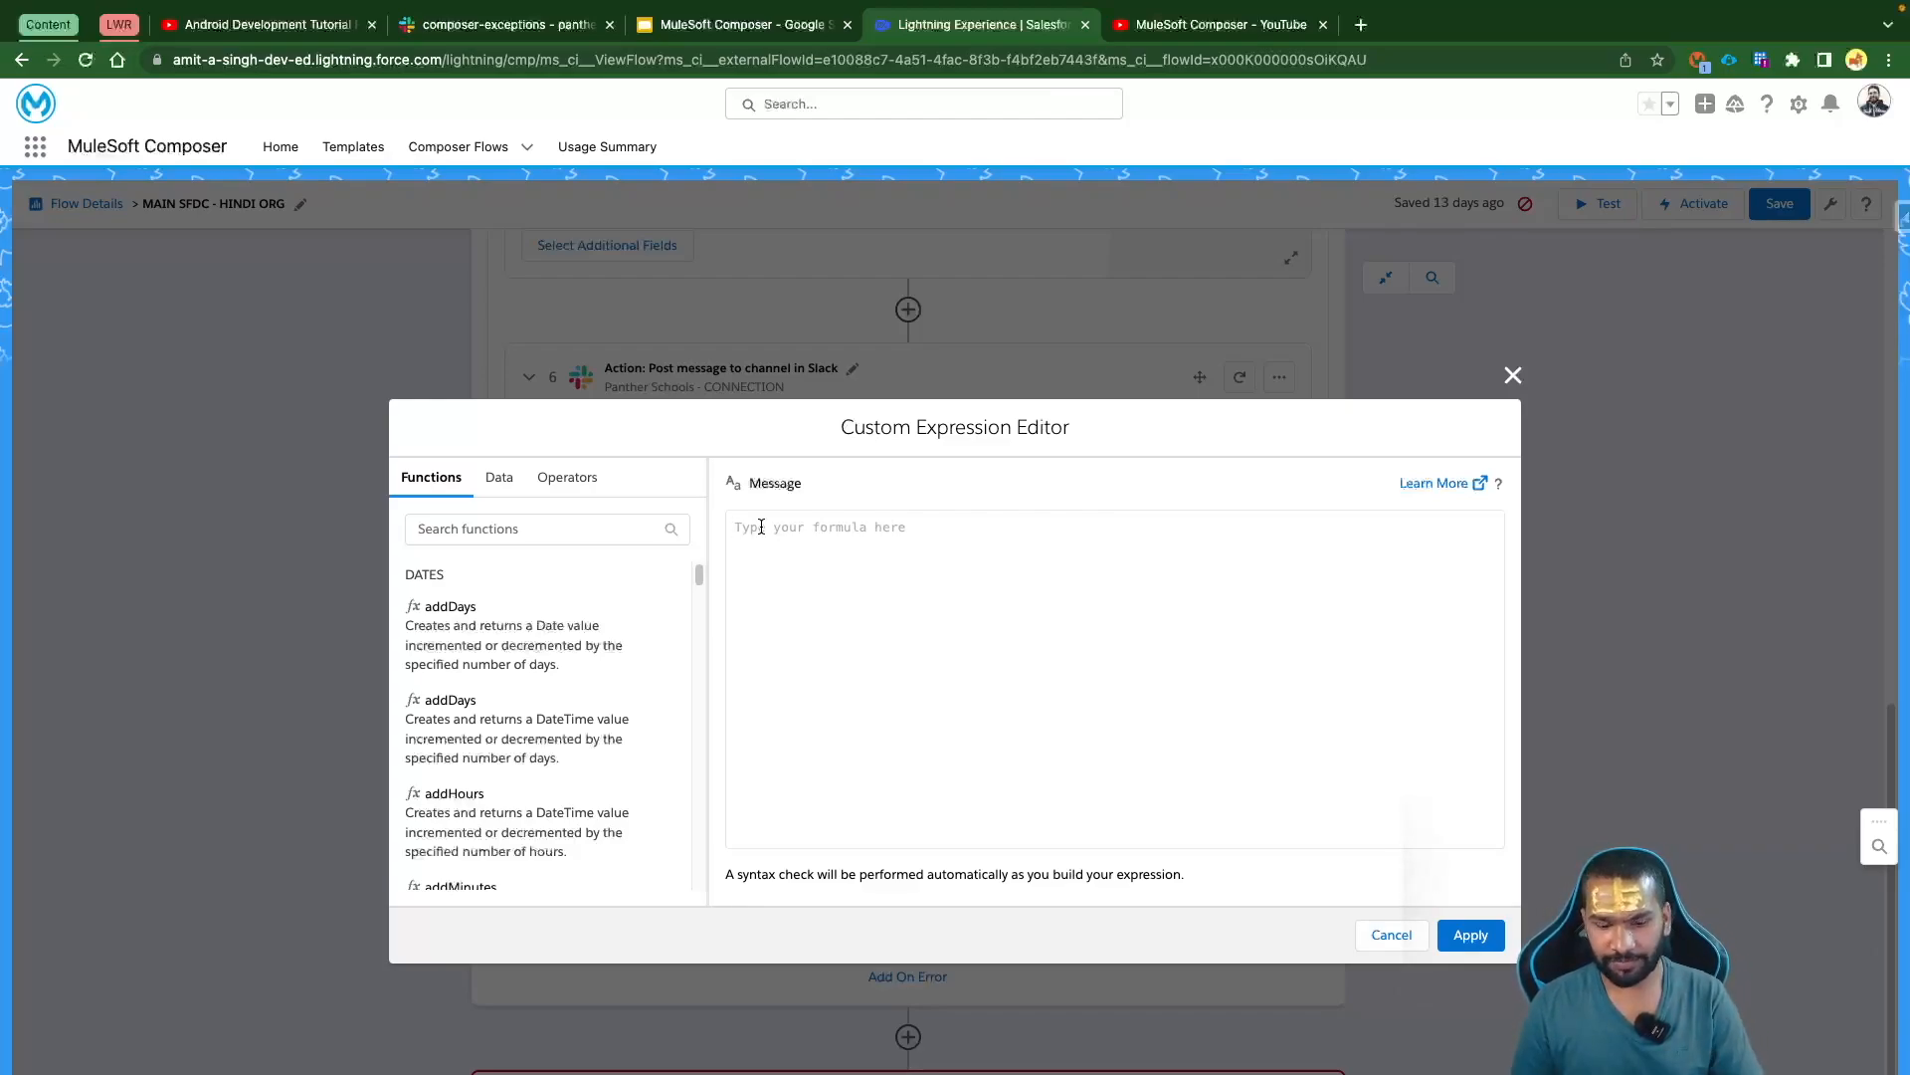
type("There was an error while sending the lead")
left_click(498, 477)
left_click(486, 528)
type("fir")
left_click(496, 618)
double_click(486, 525)
type("las")
left_click(494, 760)
Extend the message with "with the Error \n" Error Description, "and Error type is" Error Type, and ". \n \n Source Record Lead Id is -" Lead ID
type(".     Source Record Lead Id is -")
double_click(486, 528)
type("Lead I")
left_click(487, 618)
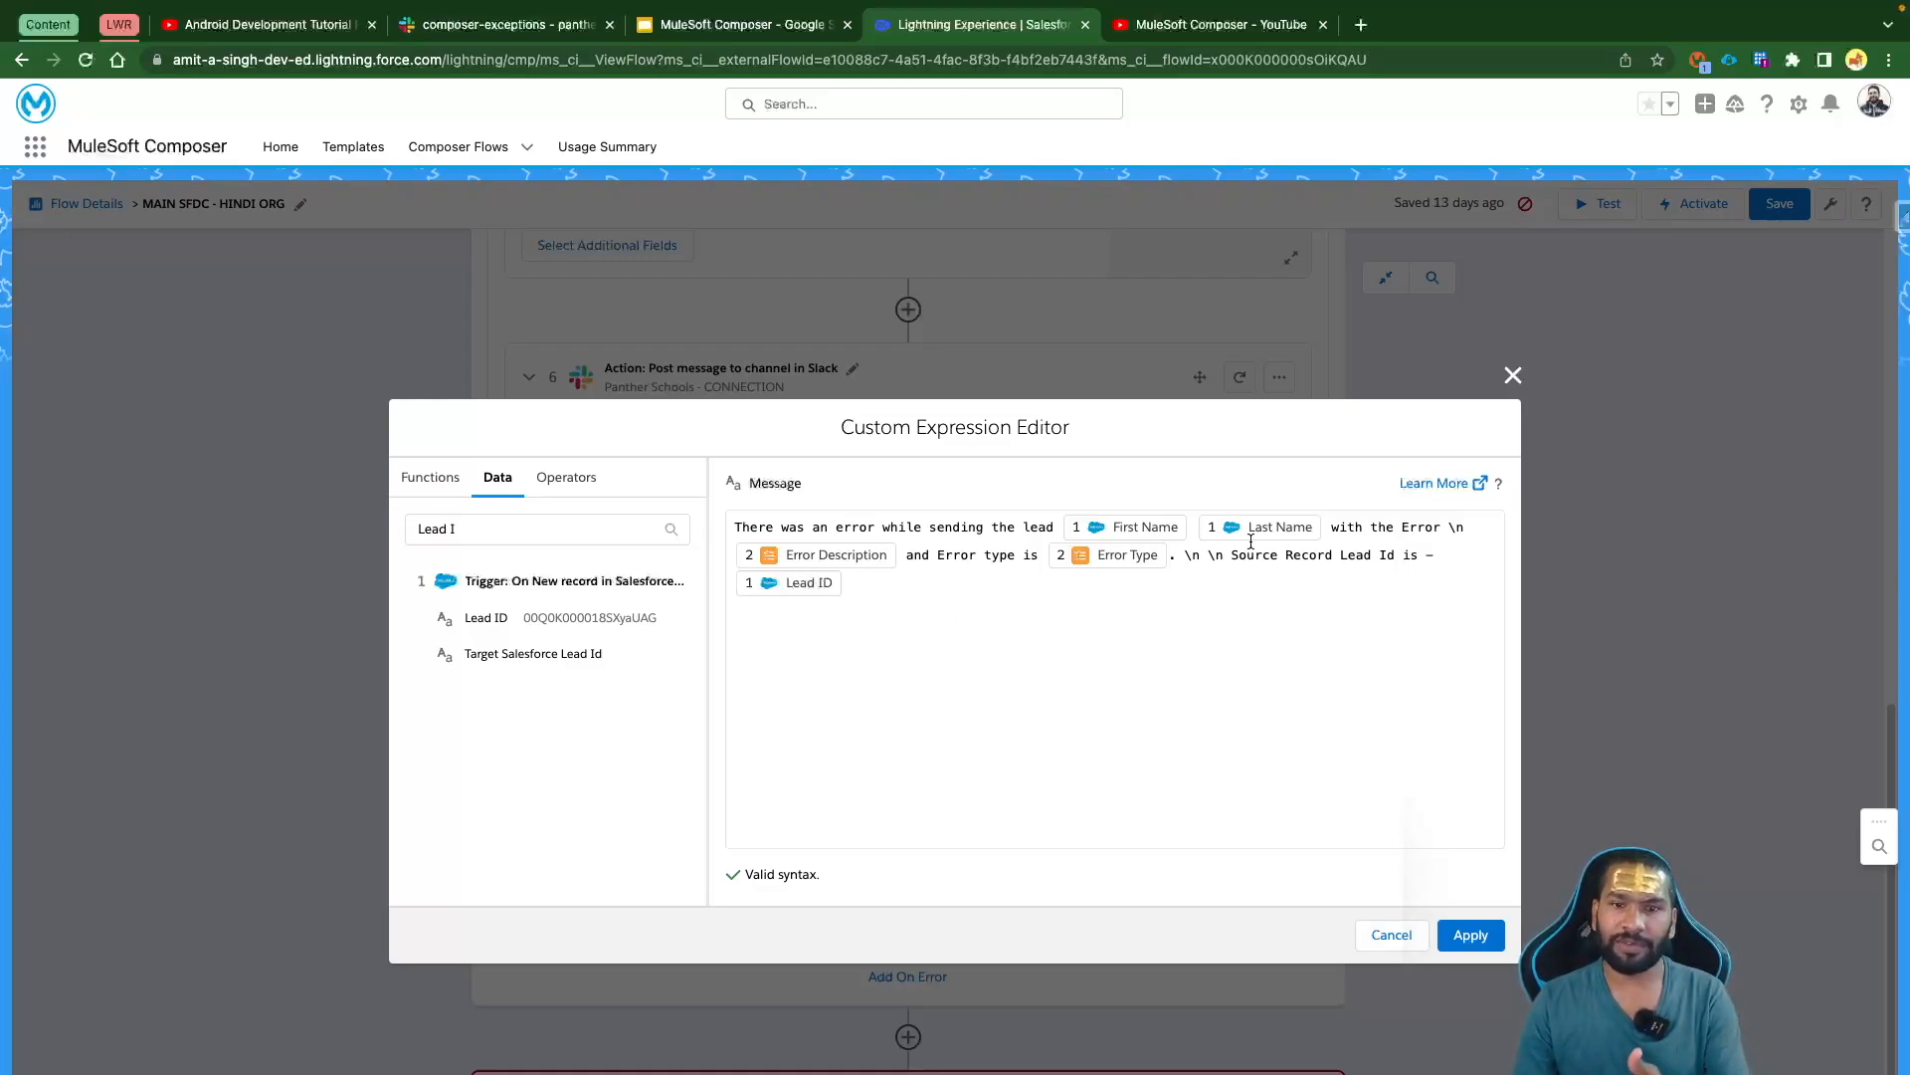
Clear the data search, end the message with a period after Lead ID, and apply the custom expression
triple_click(477, 528)
key("BackSpace")
scroll(584, 737, "down", 15)
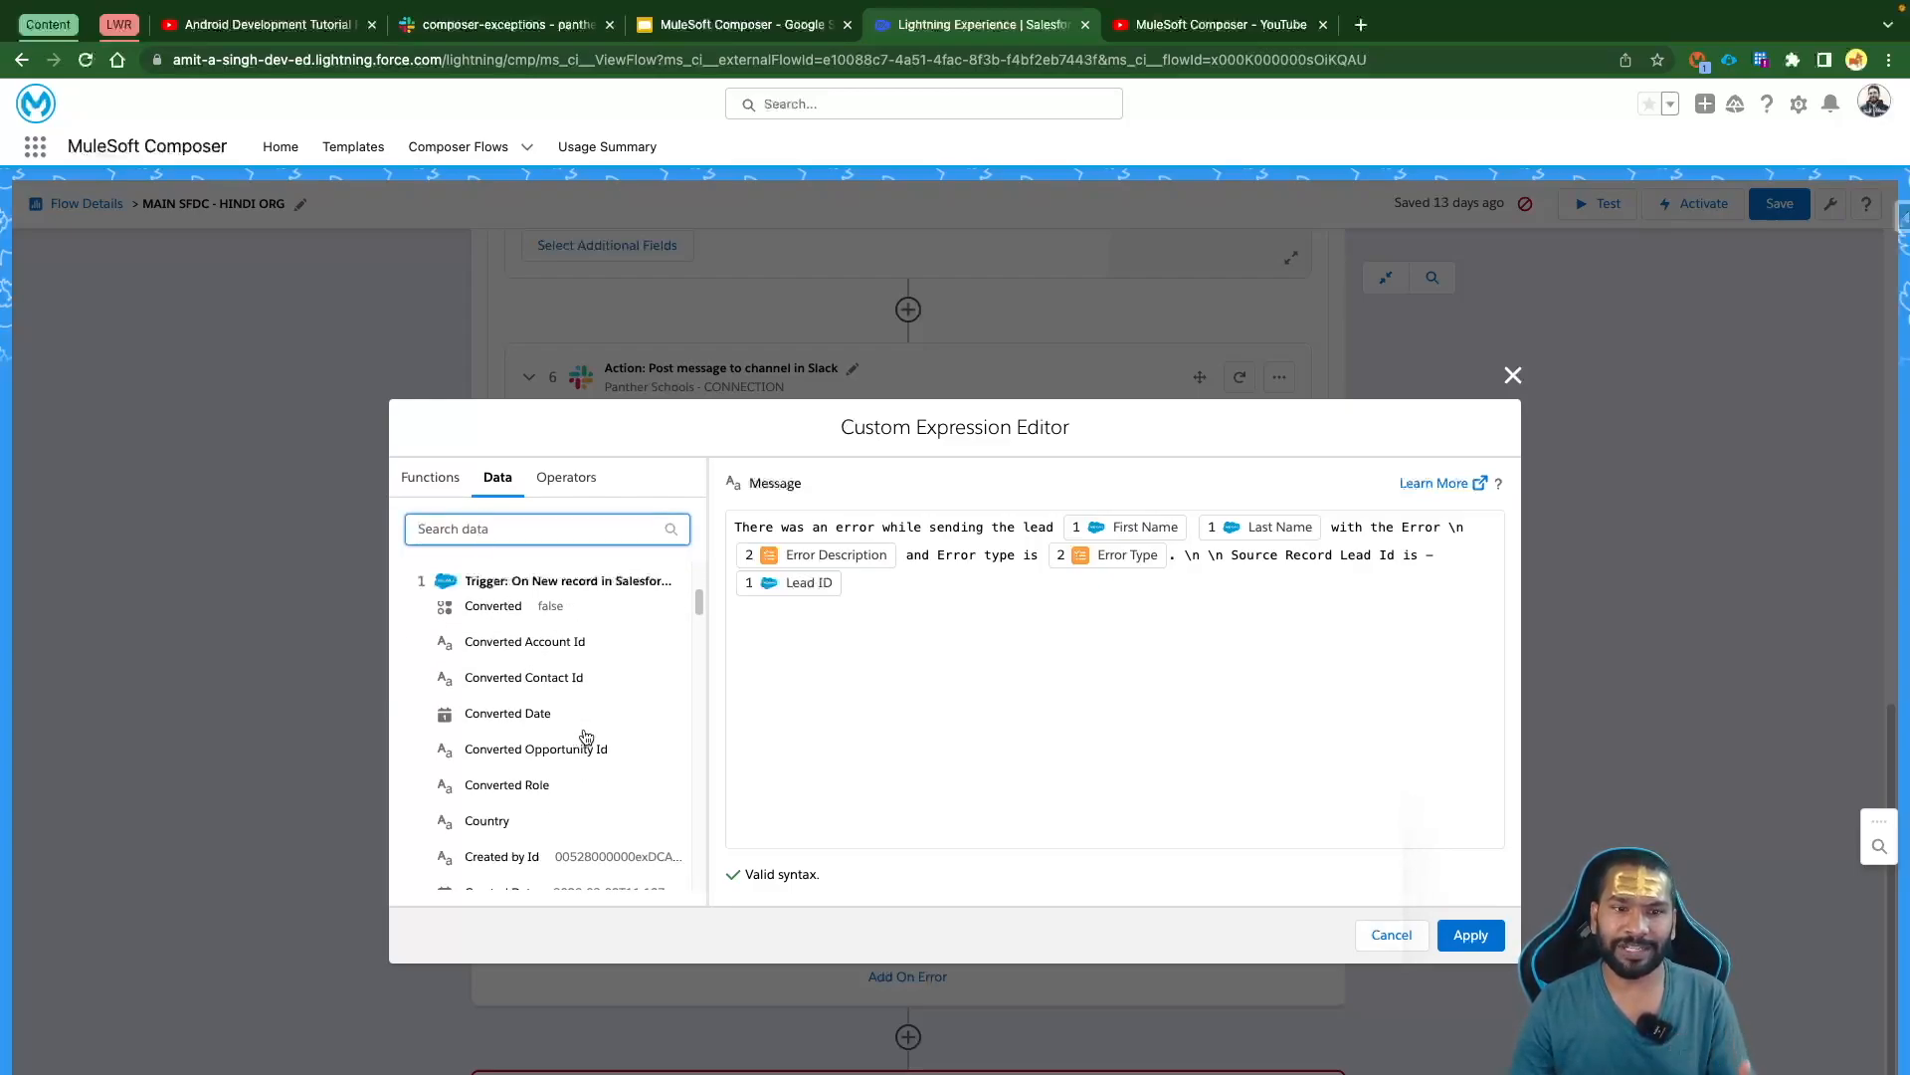
scroll(586, 738, "up", 15)
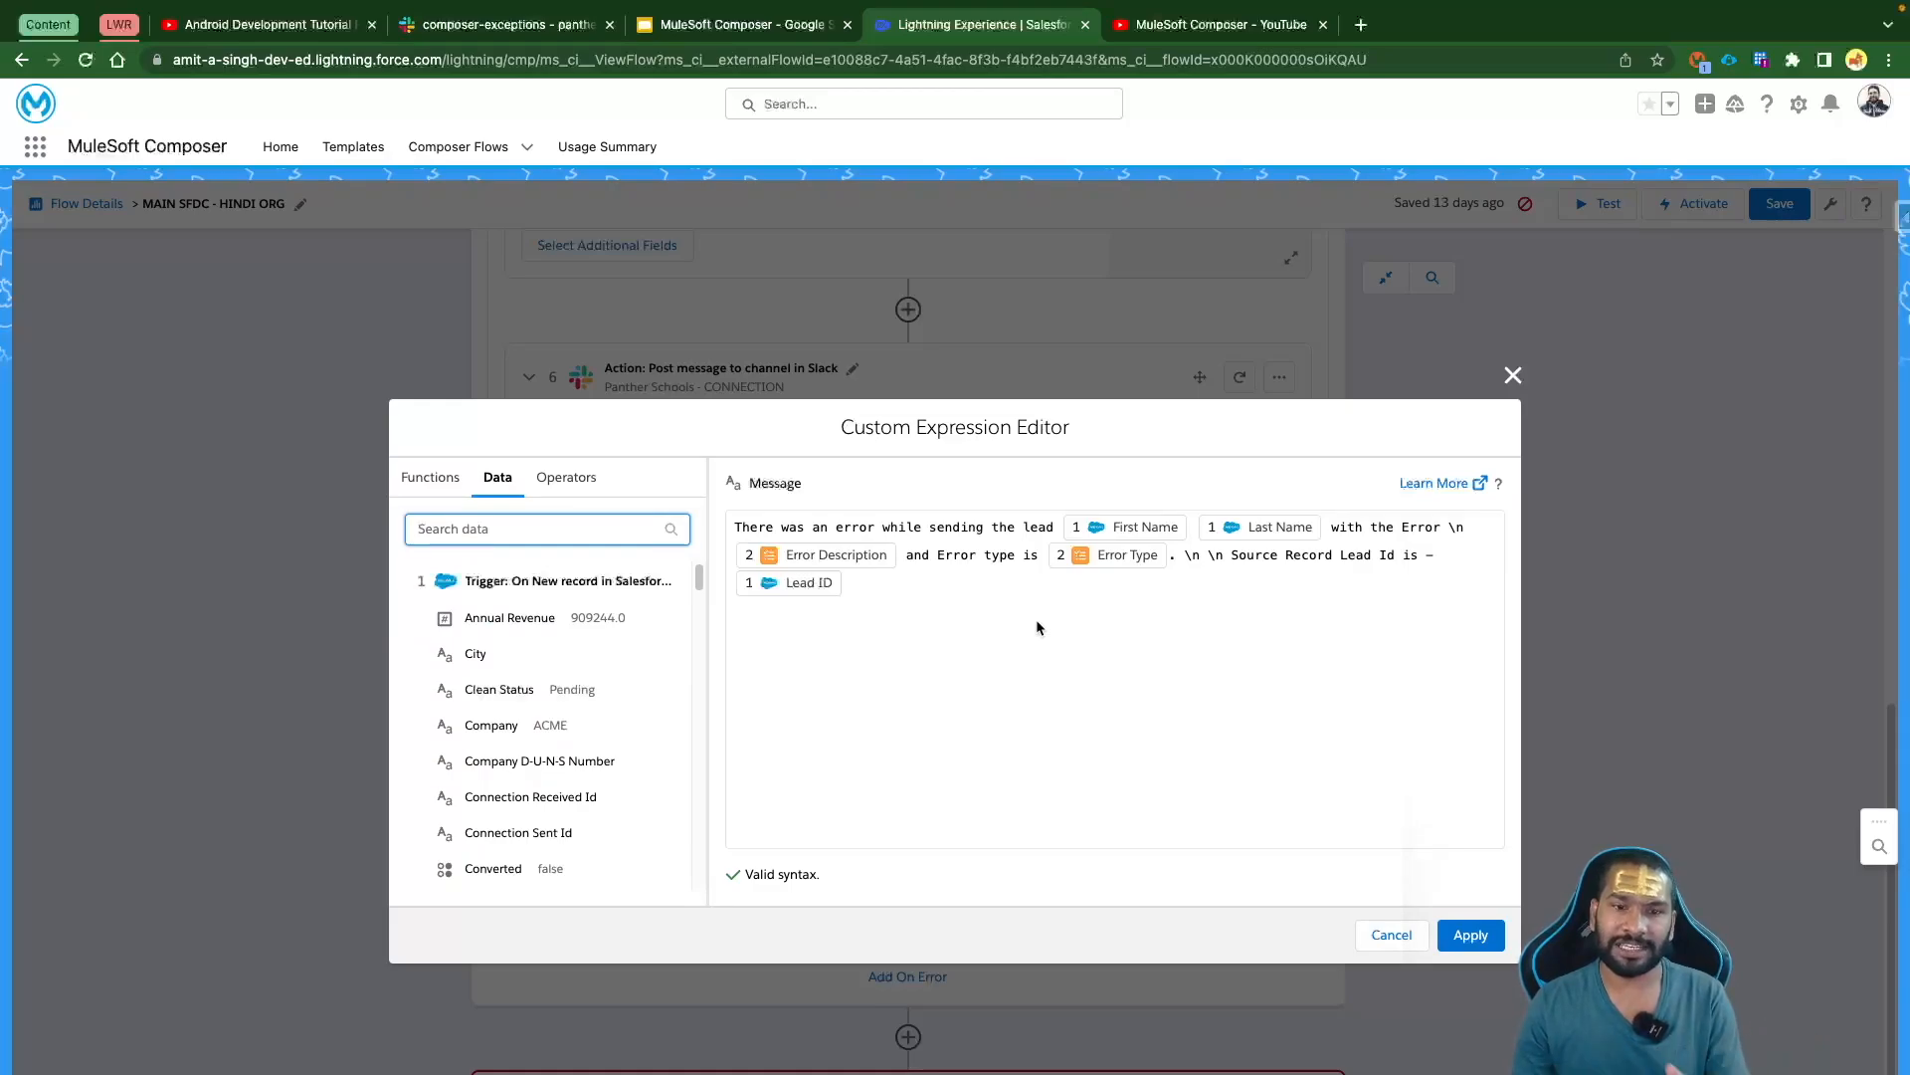
left_click(870, 579)
type(".")
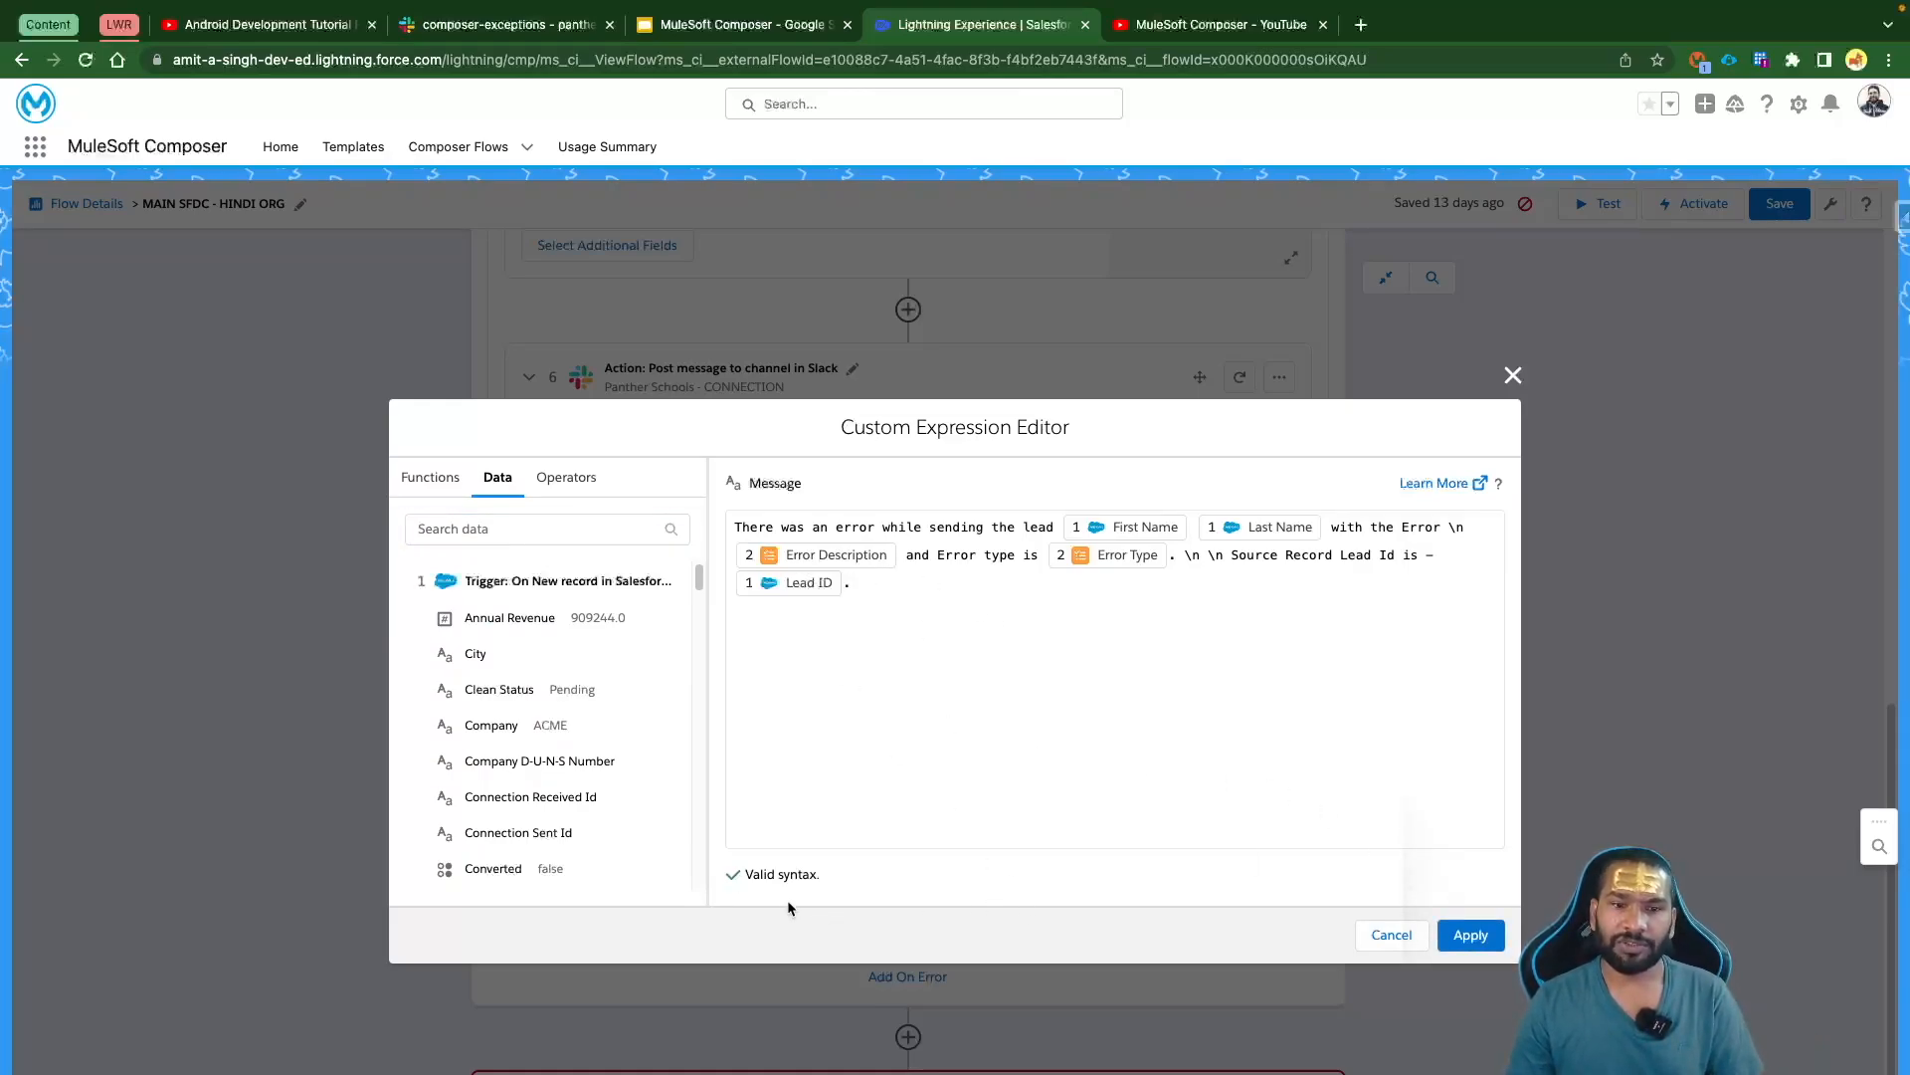
left_click_drag(737, 871, 827, 872)
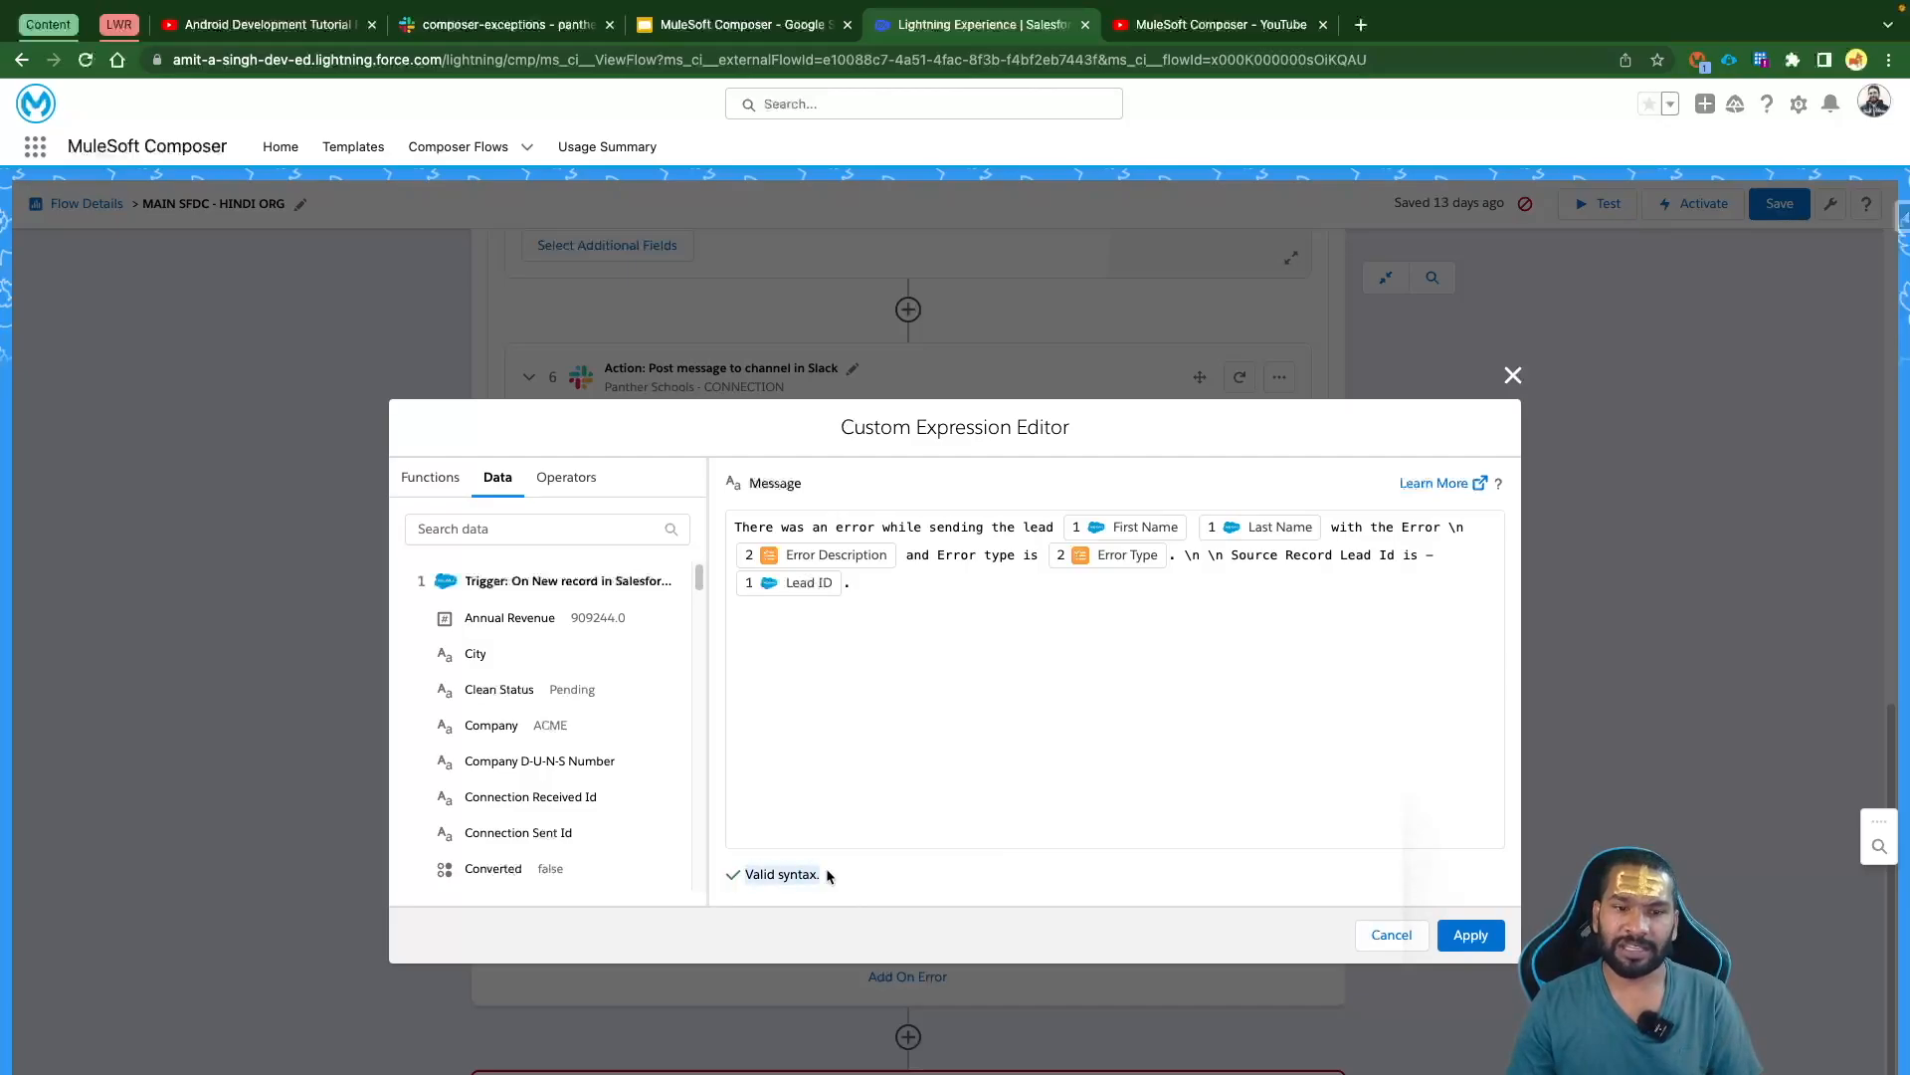
left_click(1471, 934)
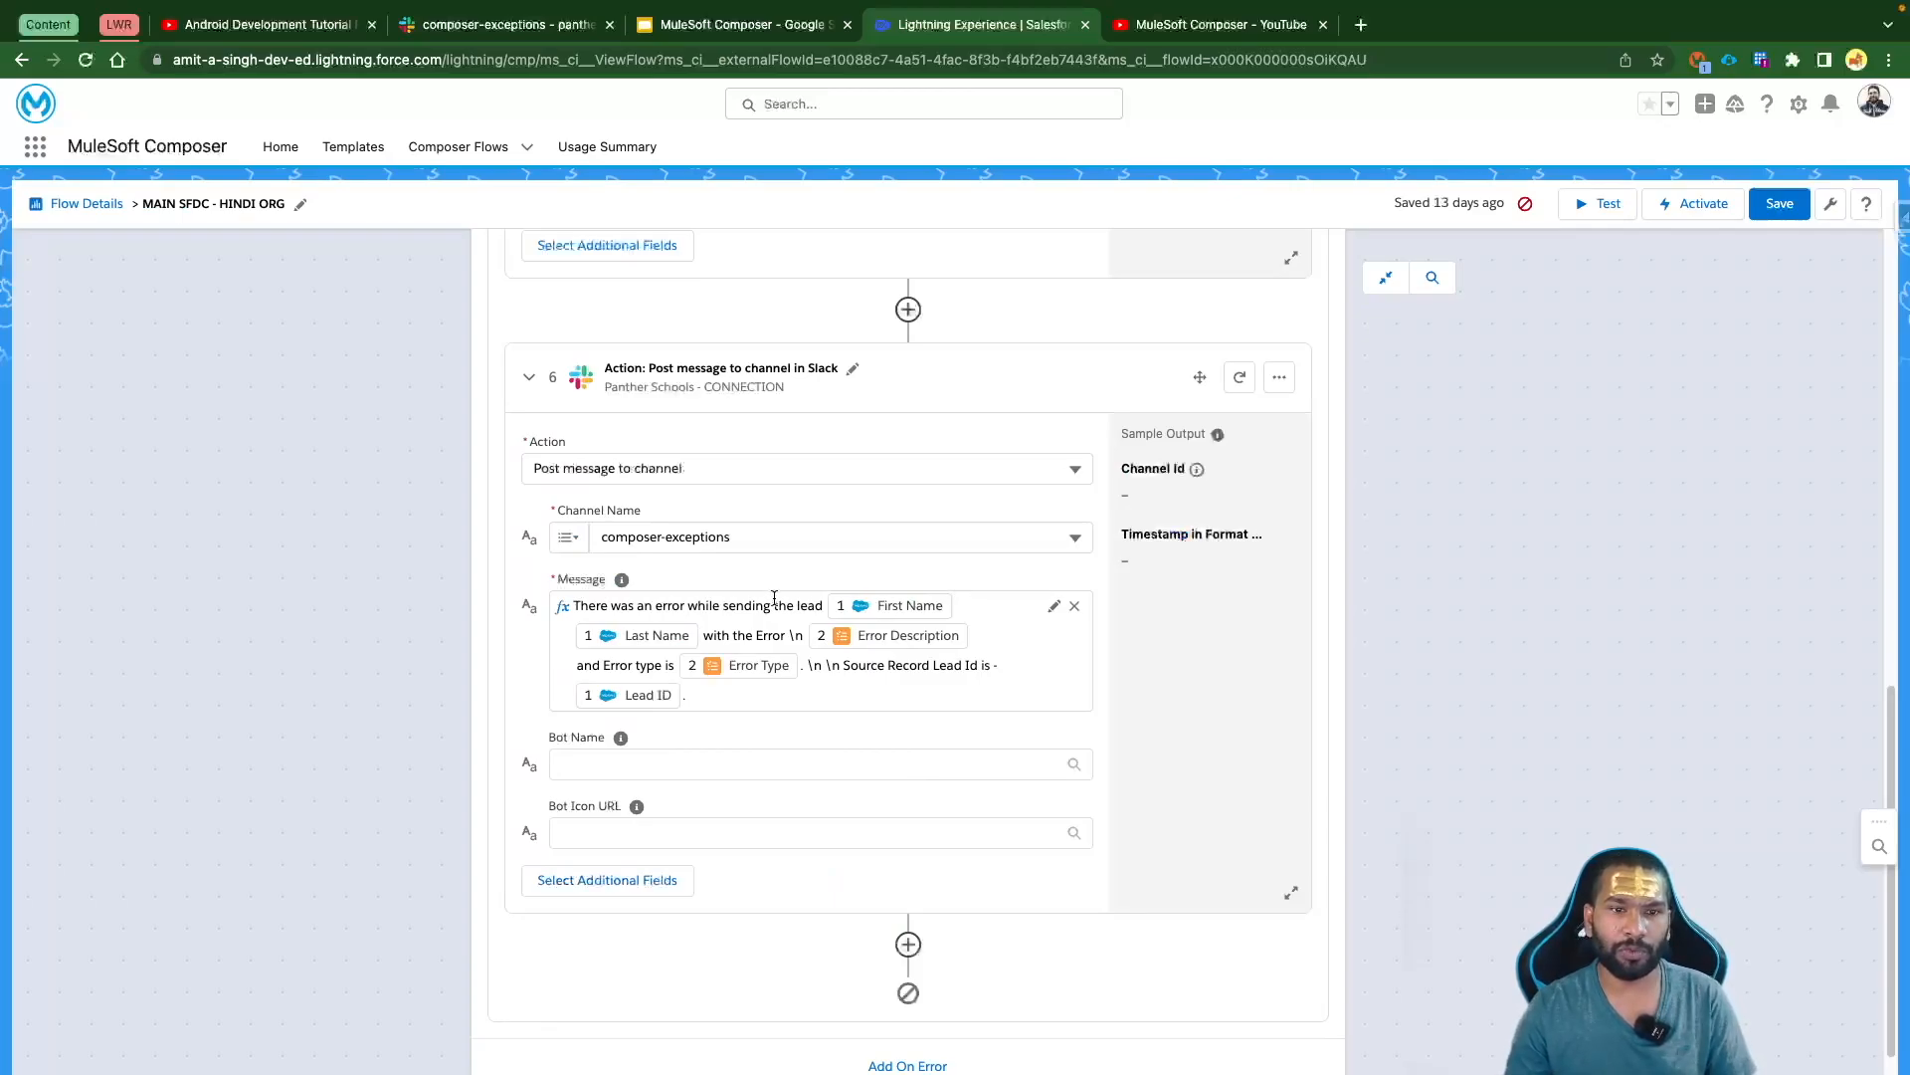
Review the On Error branch's record and Slack actions and the Create new record action below the Error Handler
scroll(774, 598, "up", 3)
scroll(774, 598, "up", 5)
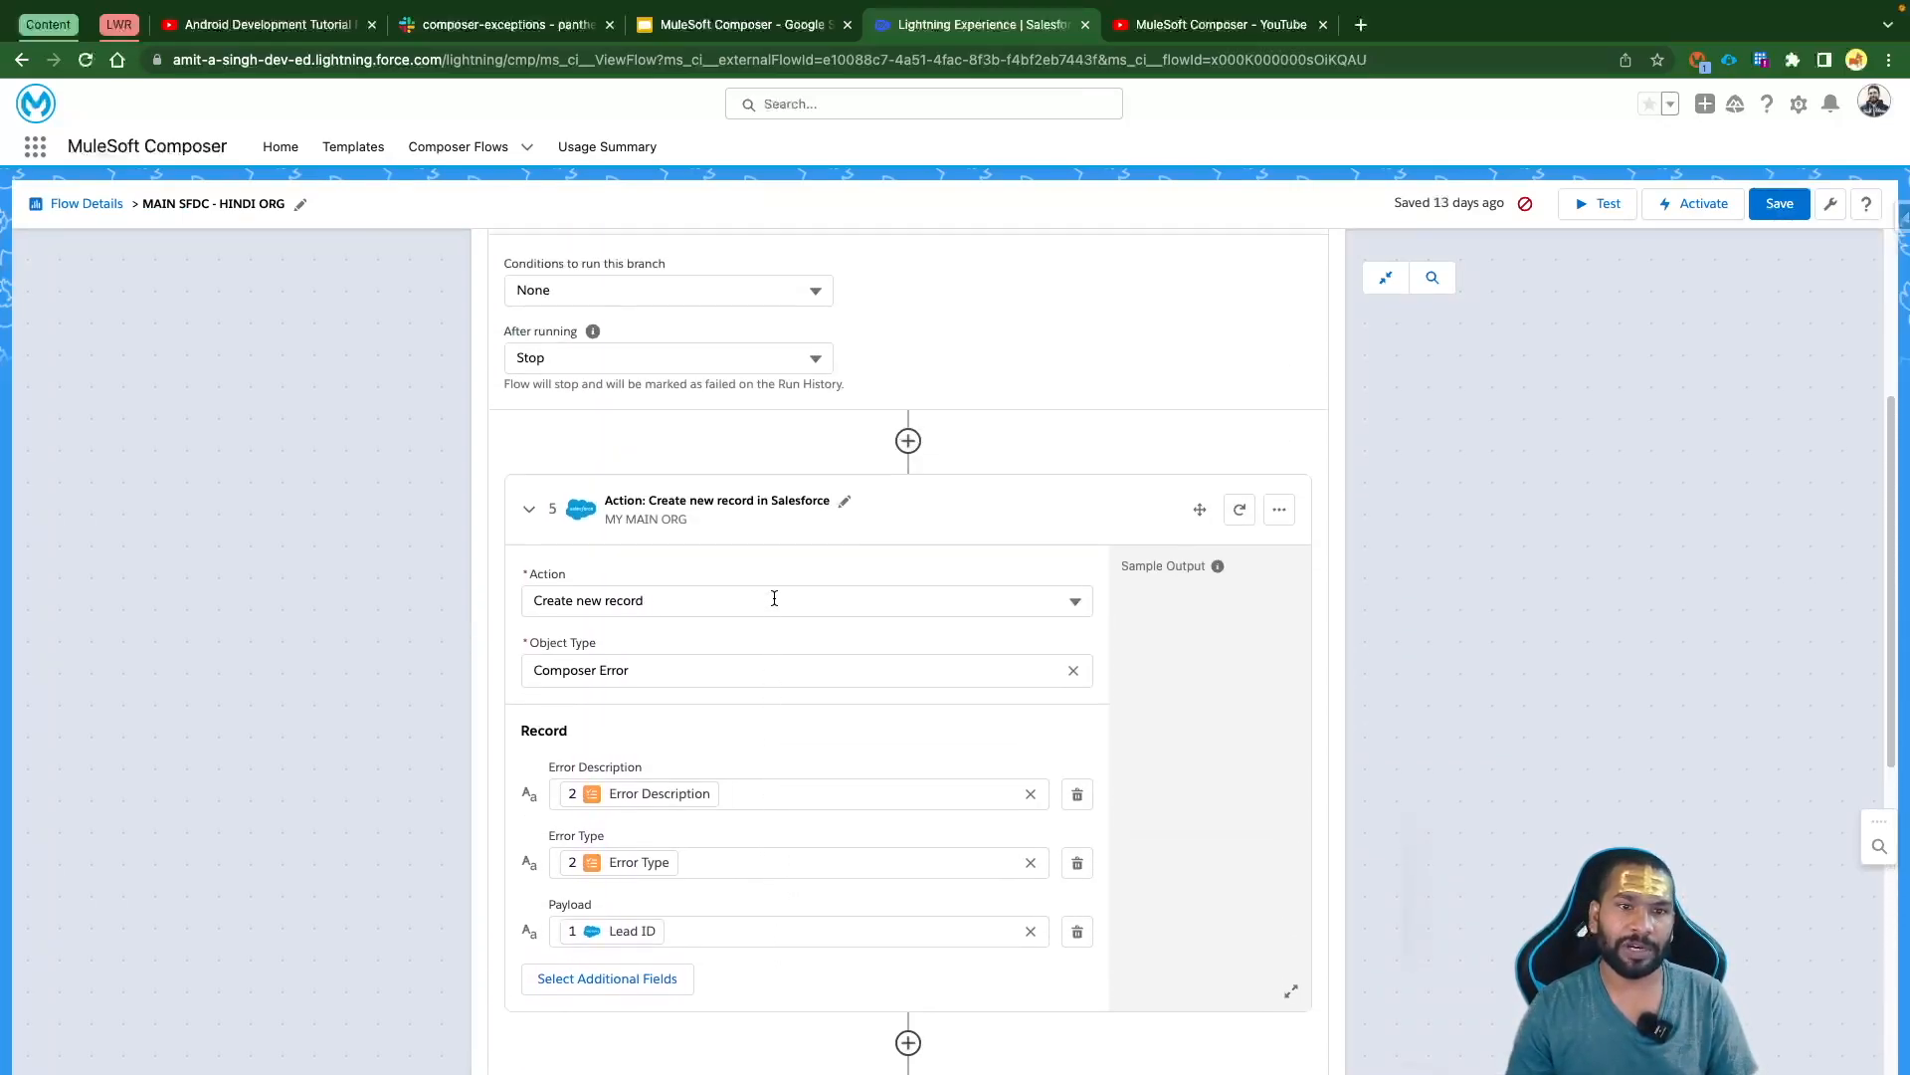
scroll(749, 447, "up", 1)
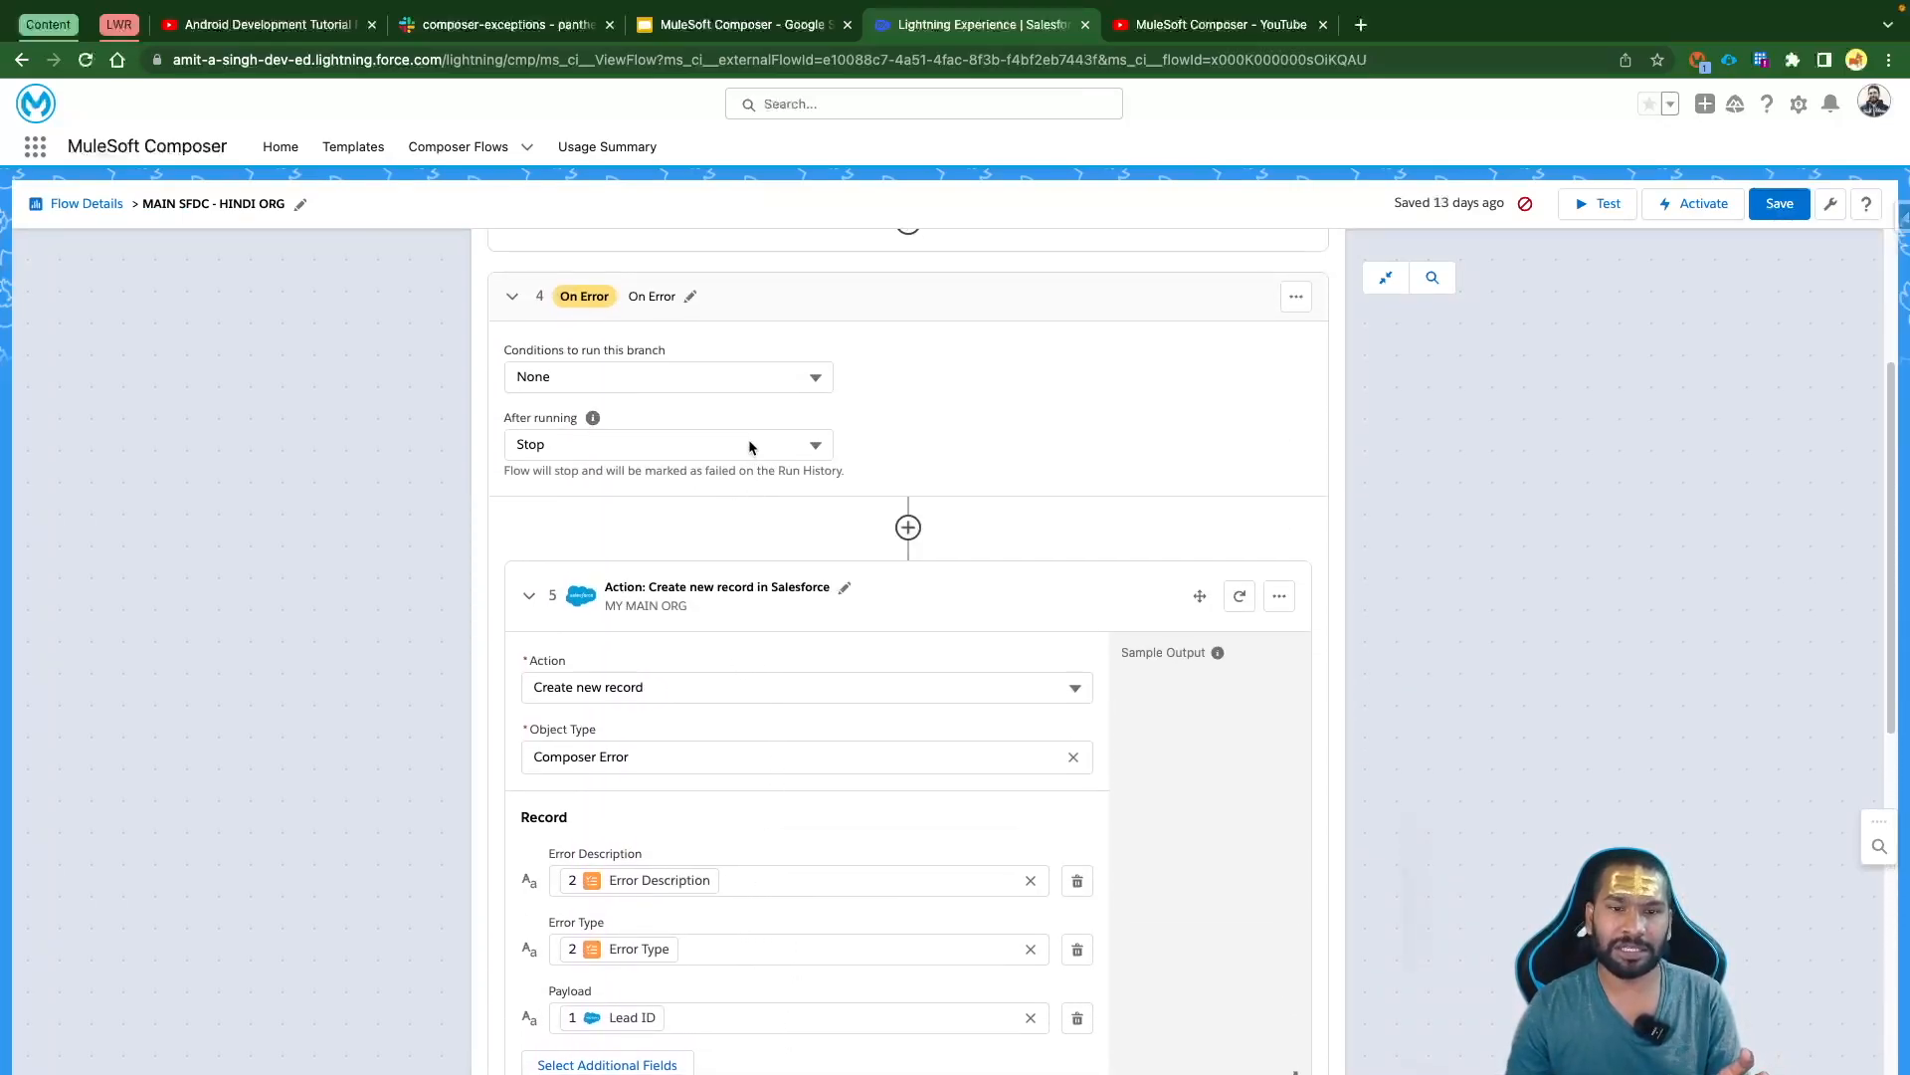
scroll(749, 447, "down", 3)
scroll(749, 447, "down", 6)
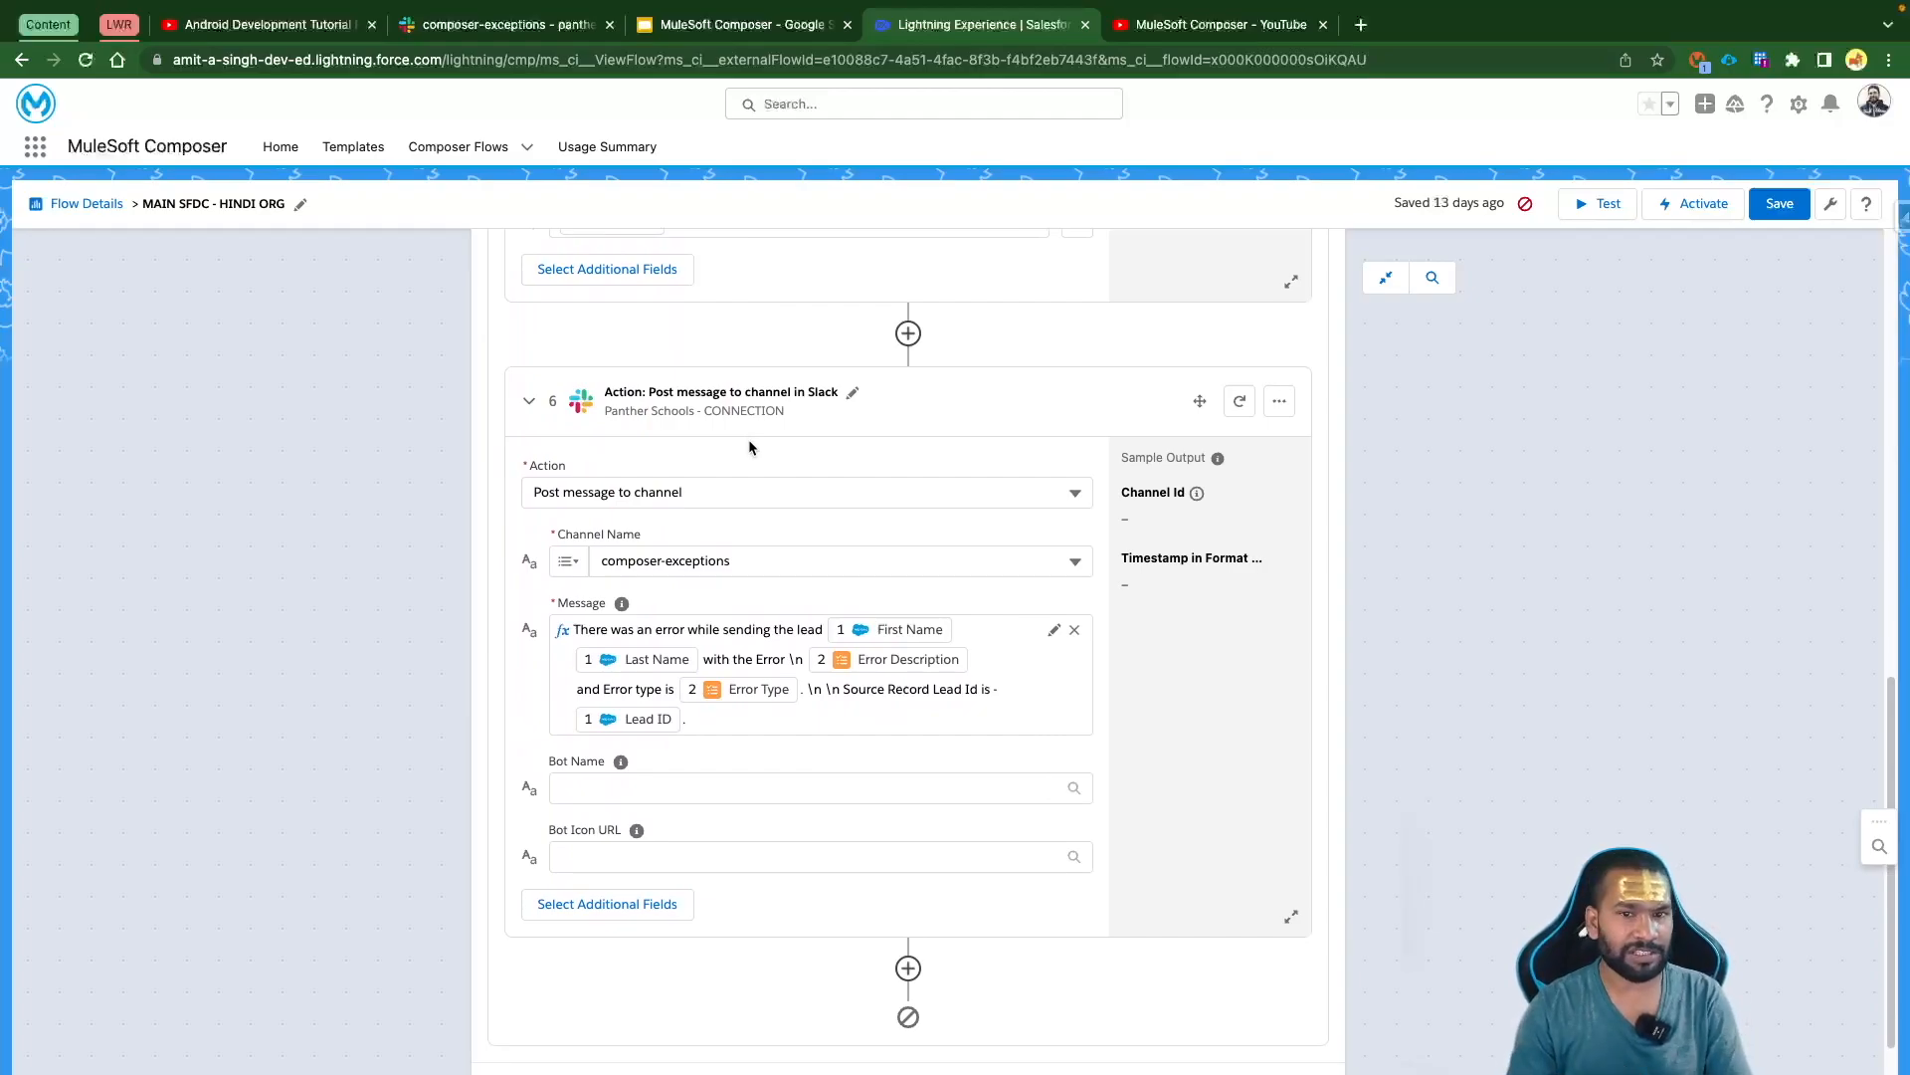
scroll(678, 561, "up", 15)
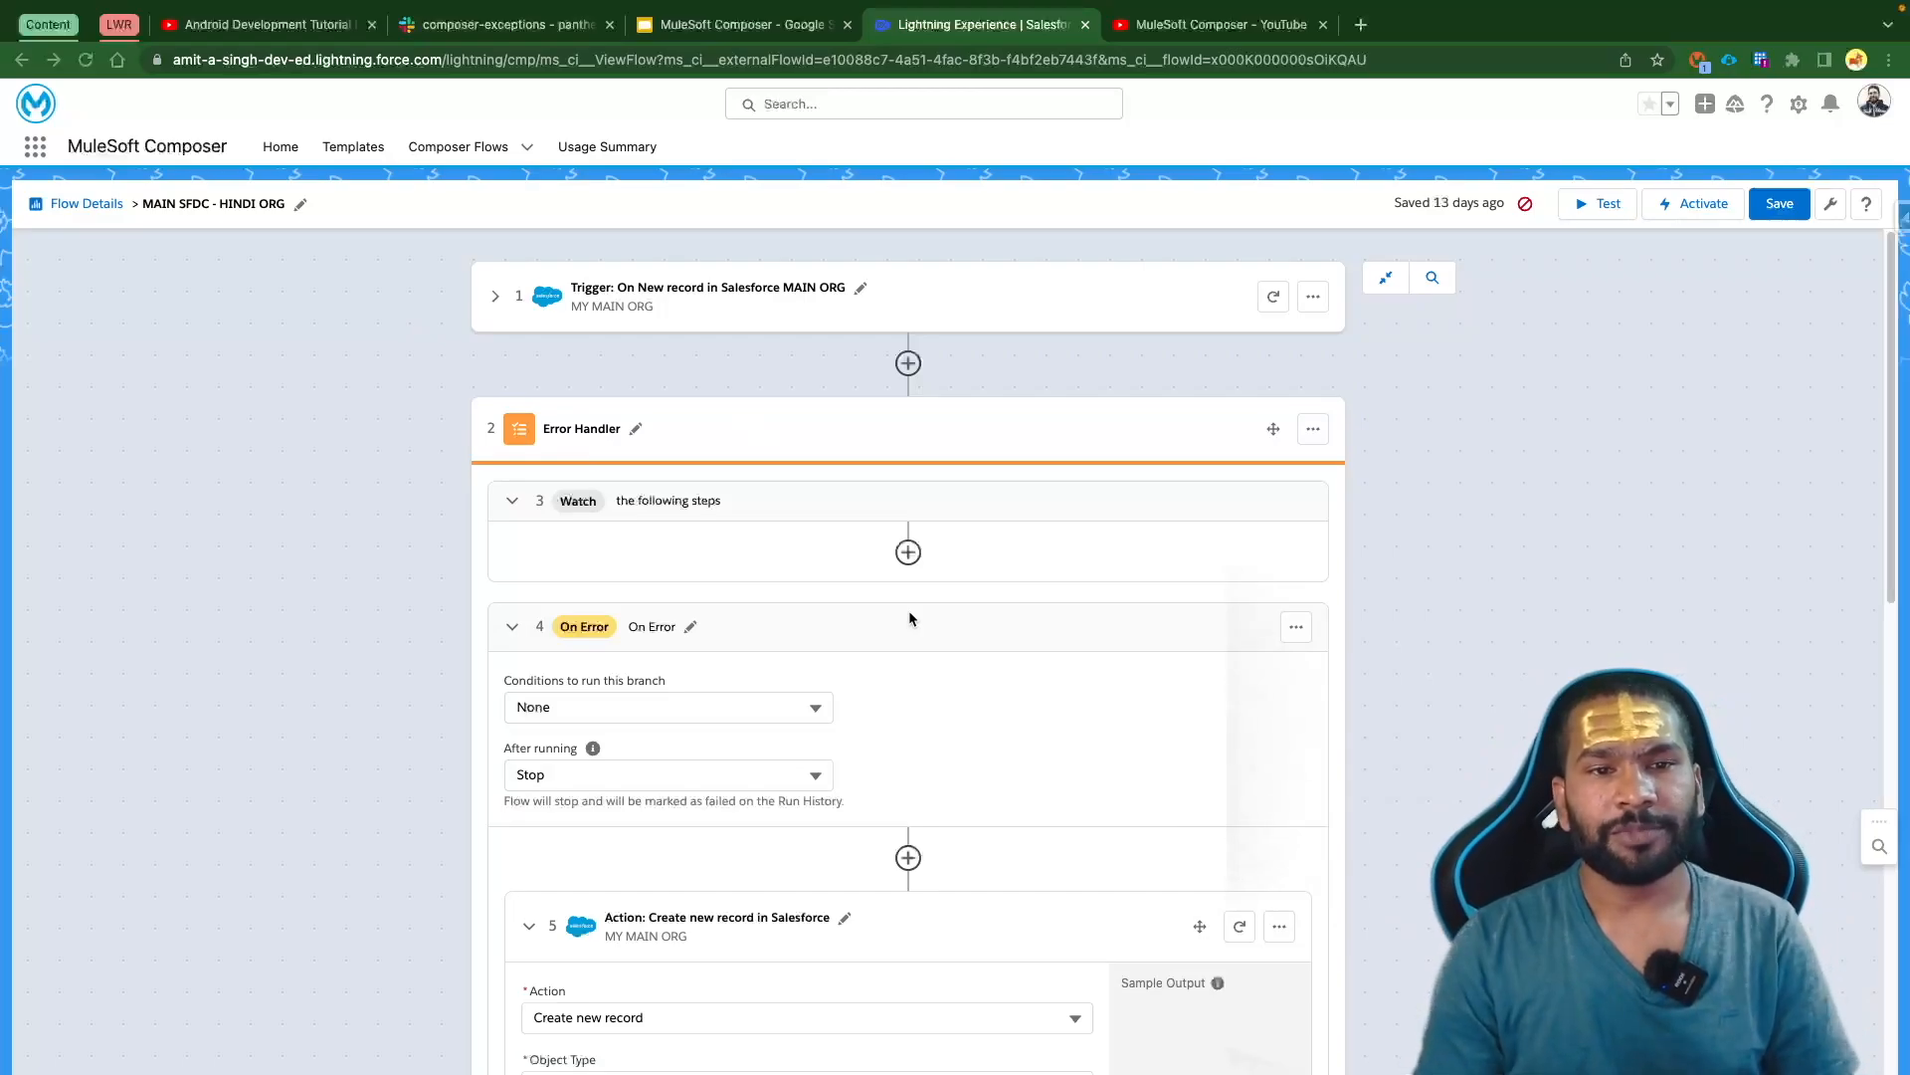
scroll(909, 611, "down", 5)
scroll(909, 618, "down", 9)
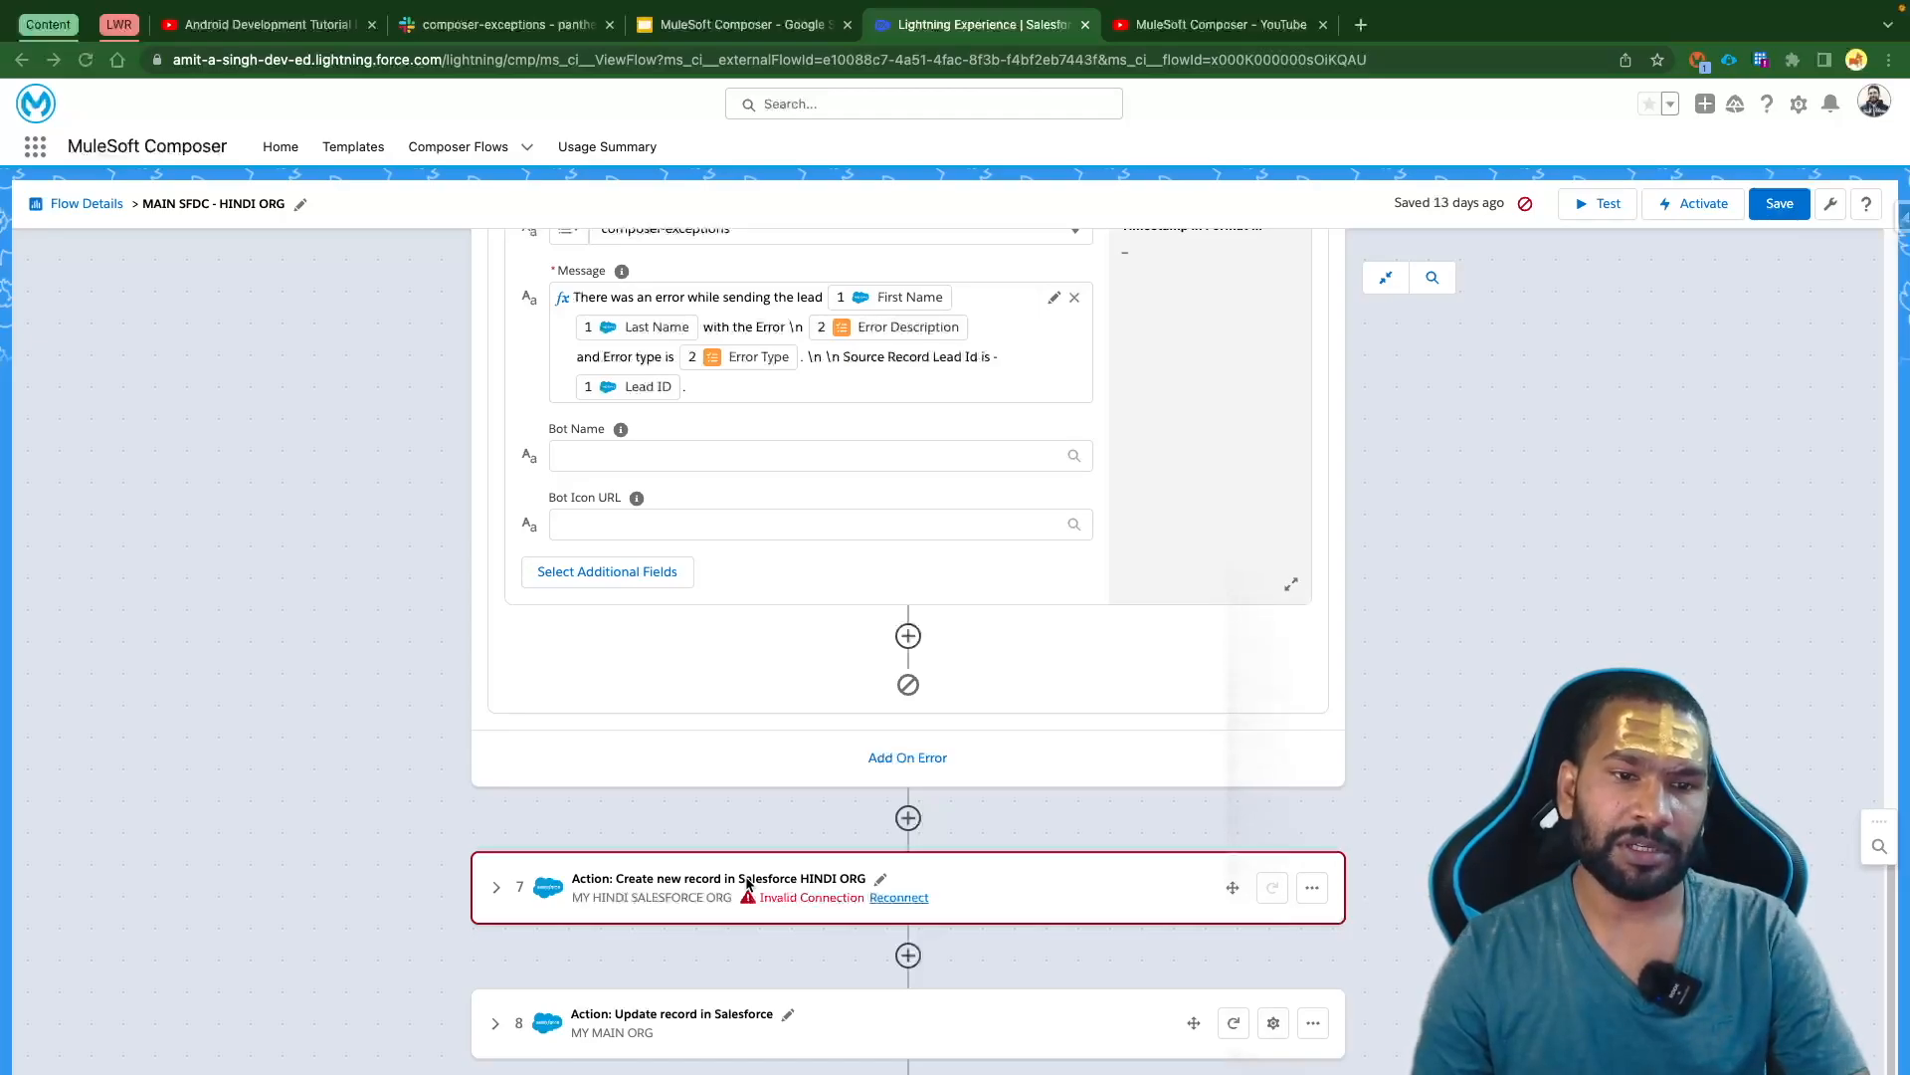
scroll(746, 883, "up", 12)
scroll(748, 883, "down", 10)
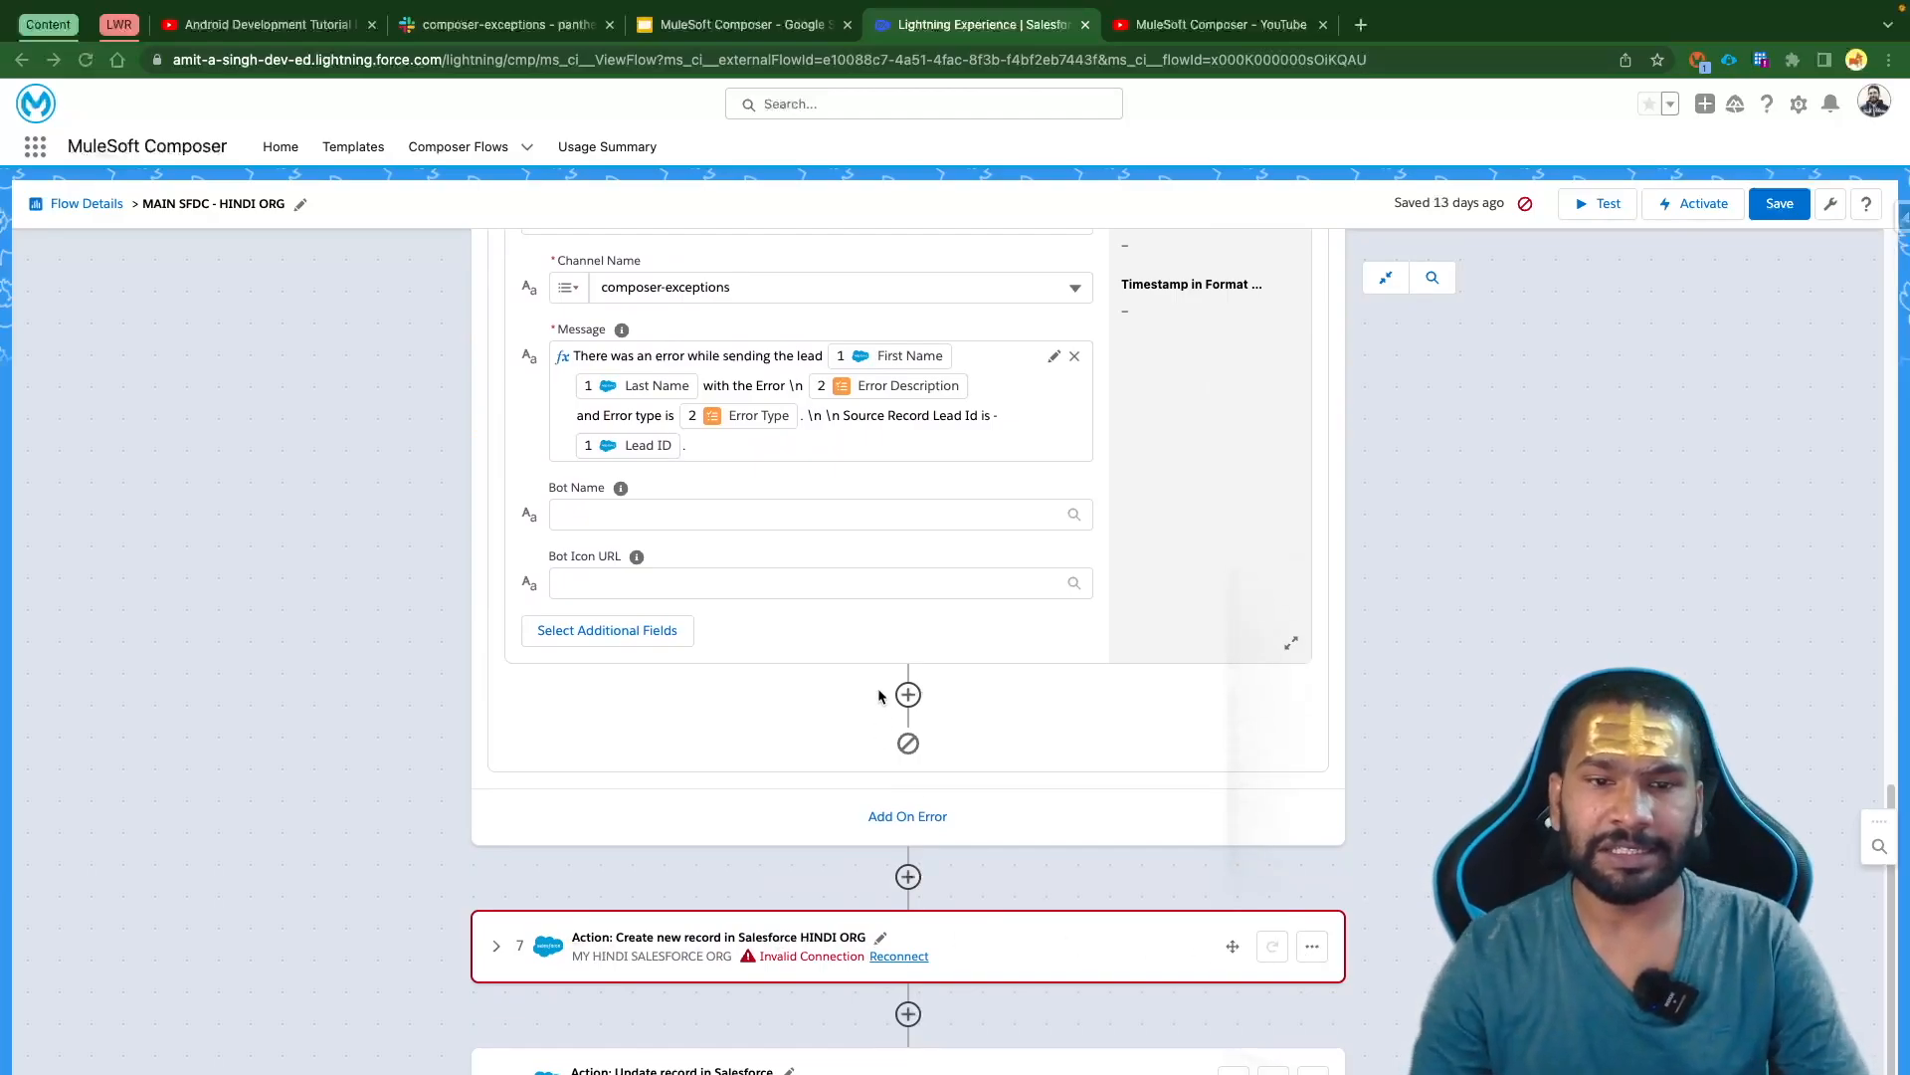
scroll(940, 643, "up", 8)
scroll(940, 643, "up", 5)
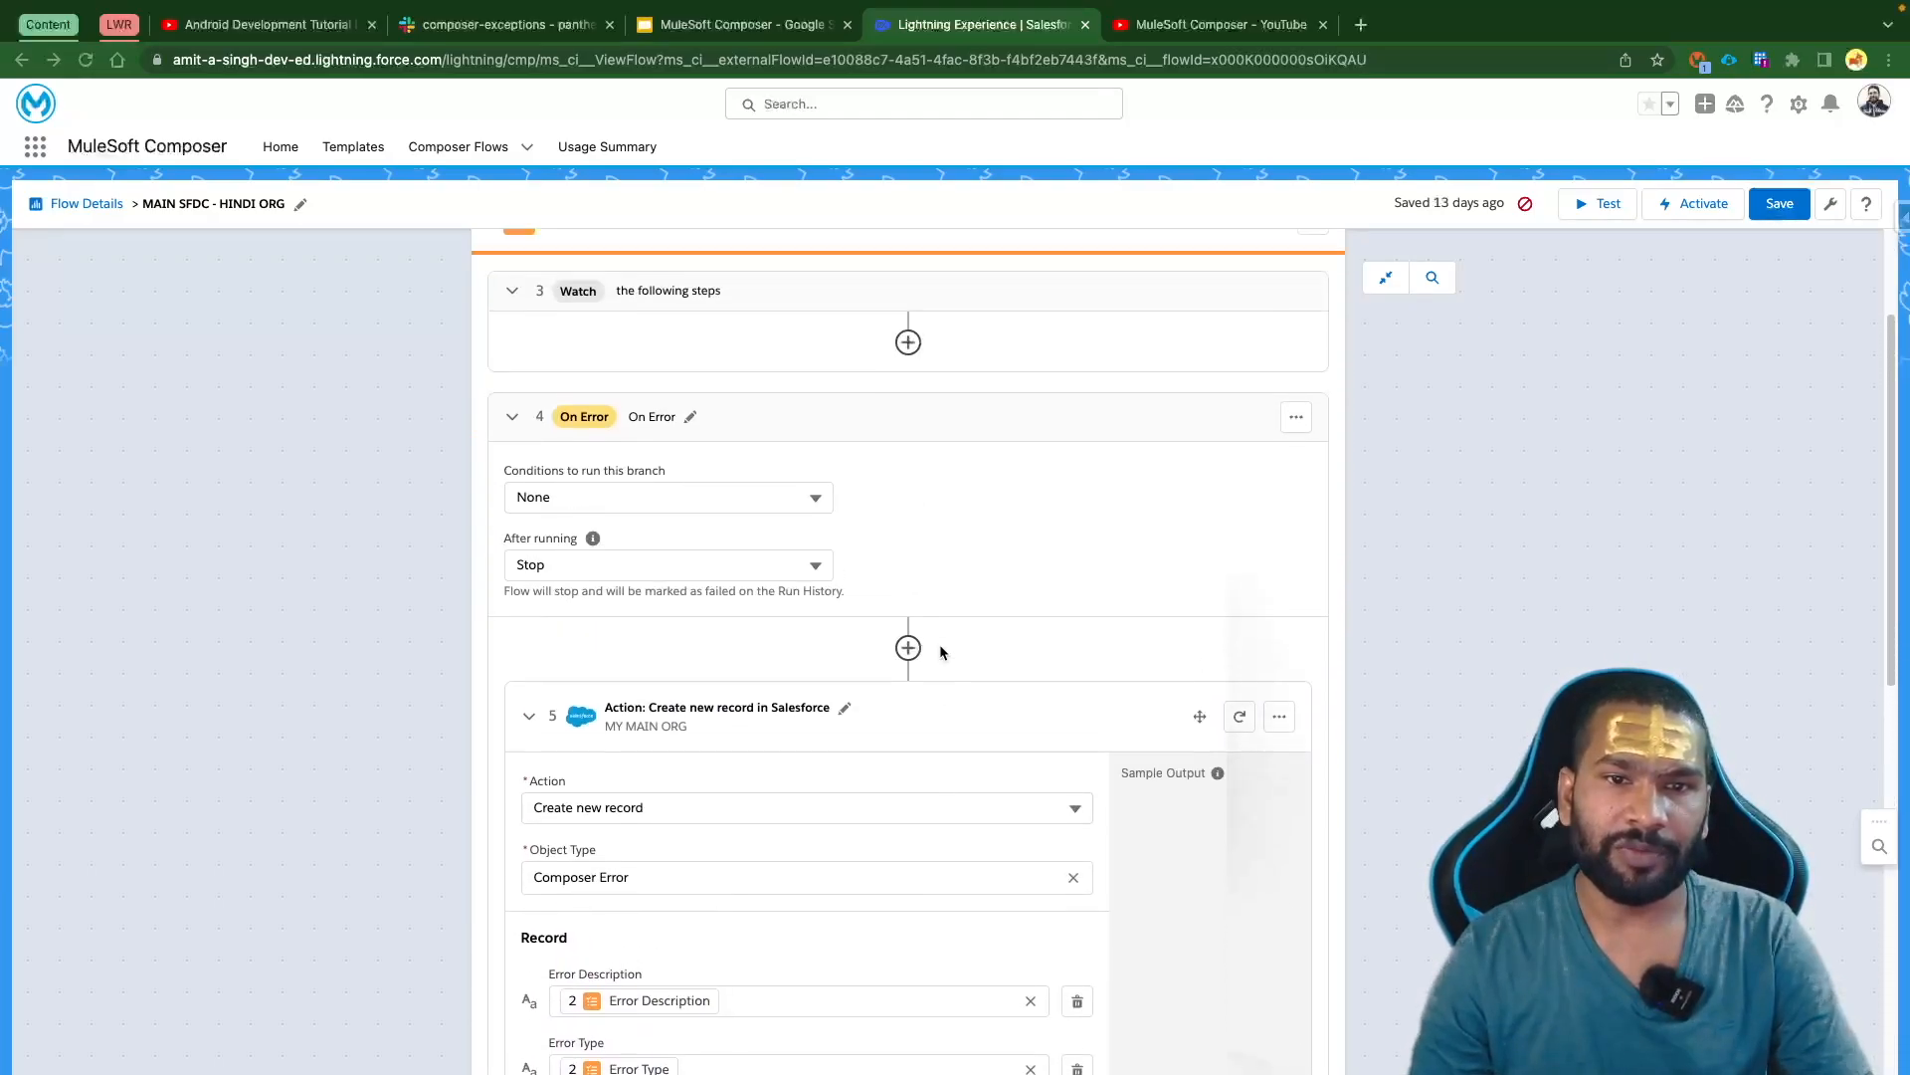
left_click(908, 497)
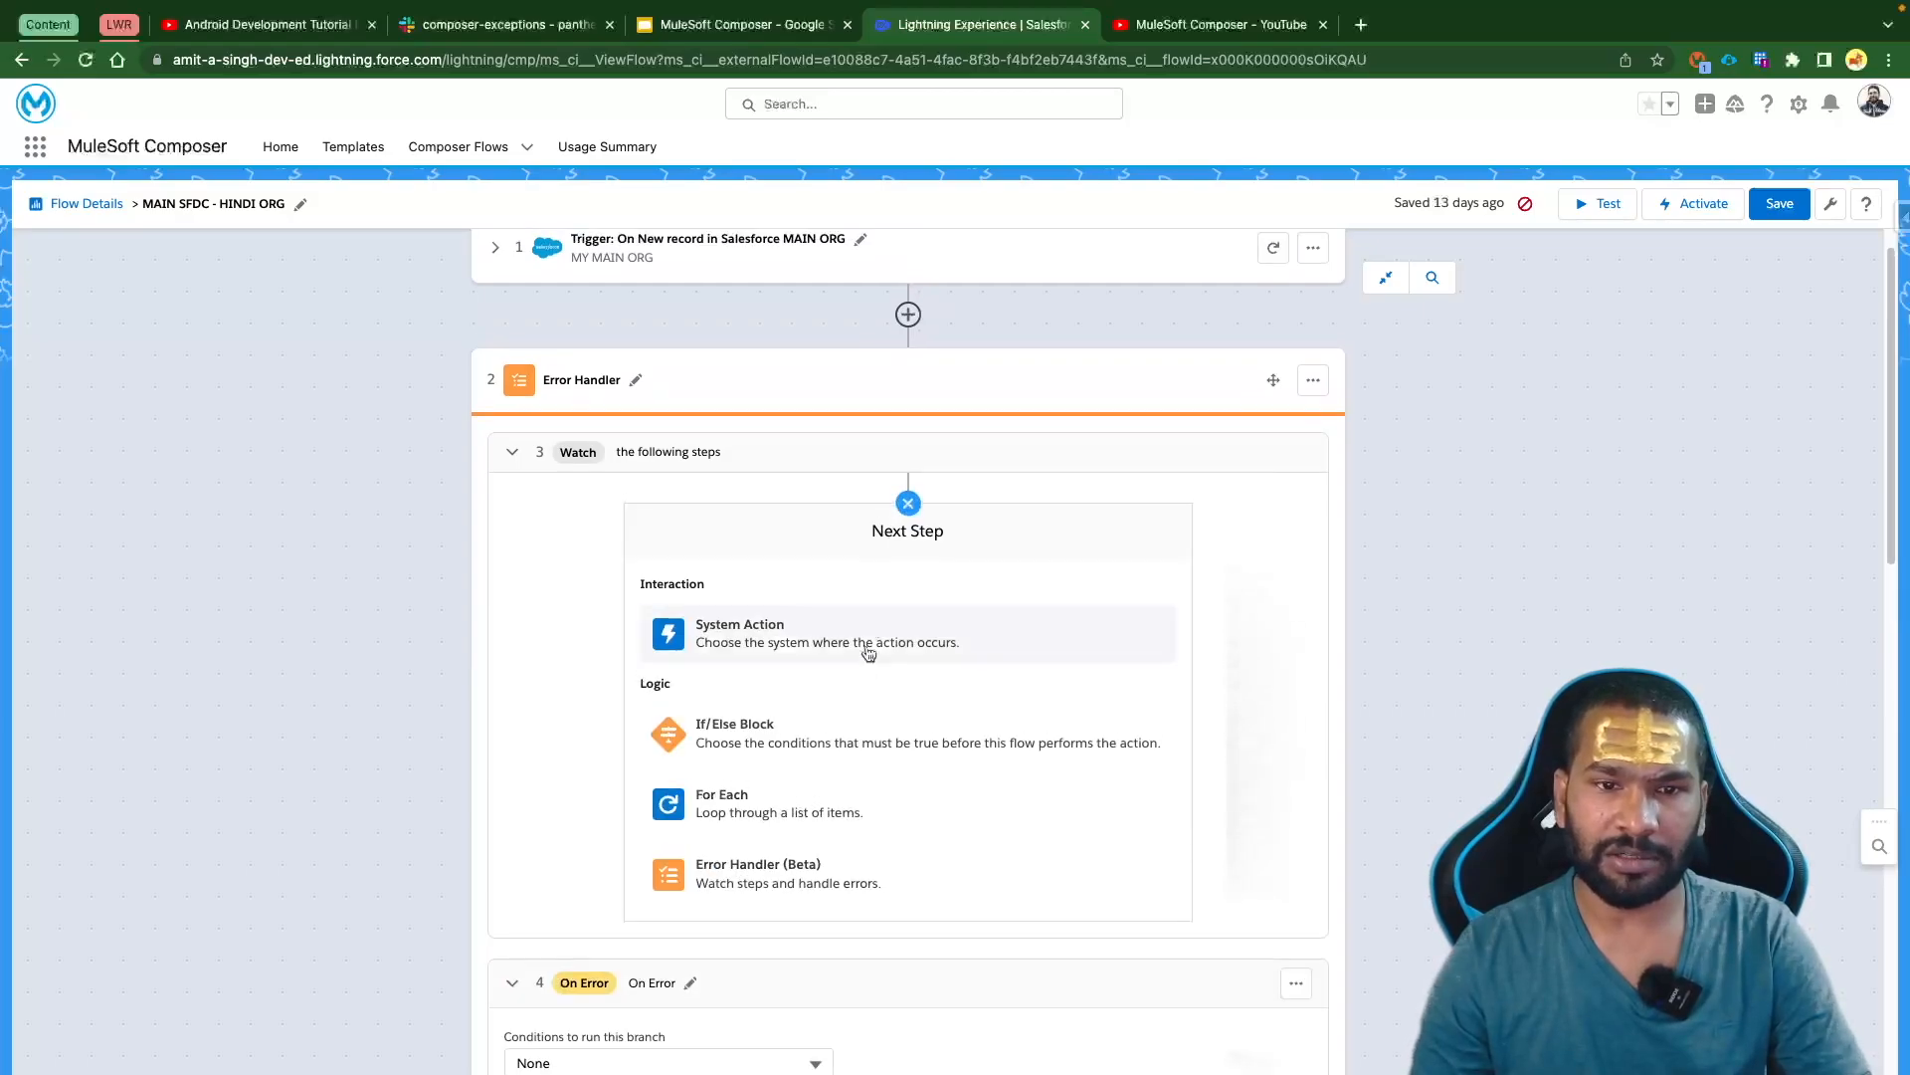
left_click(811, 642)
scroll(808, 678, "down", 2)
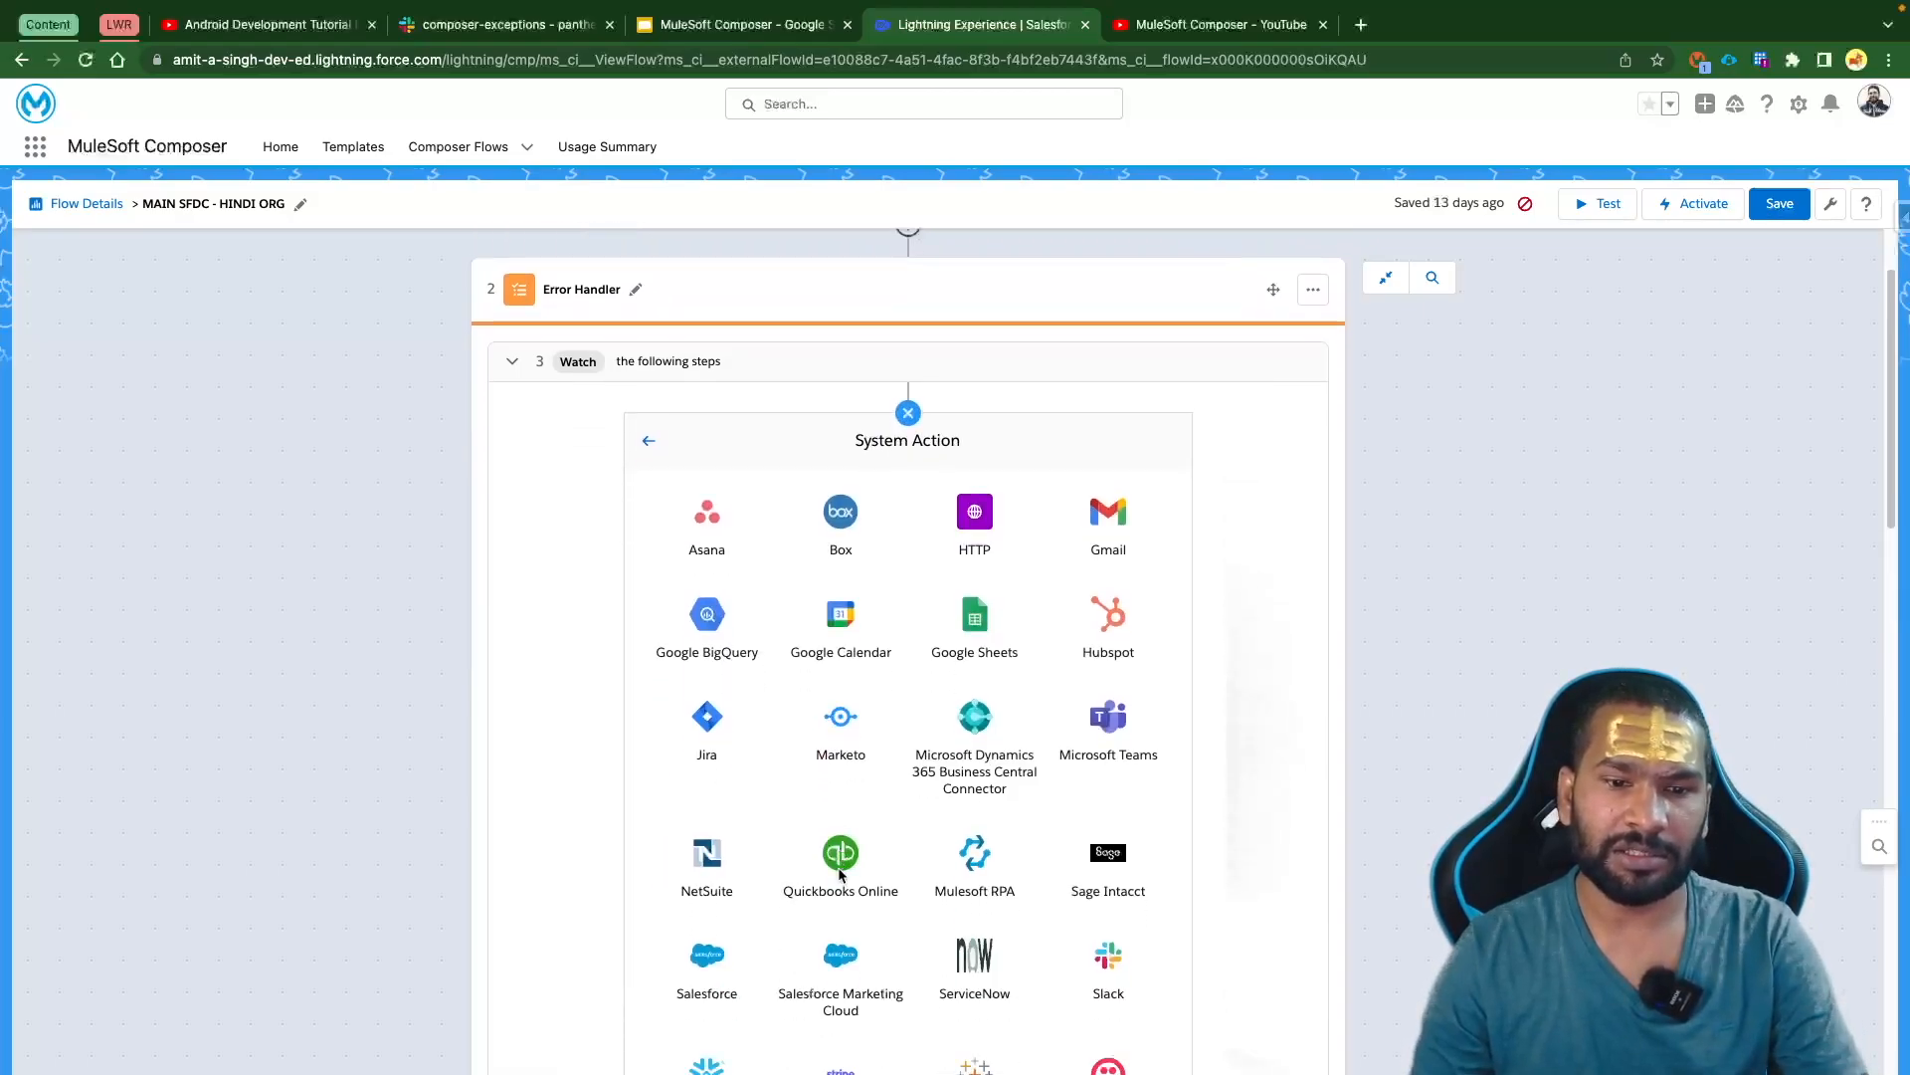
left_click(705, 945)
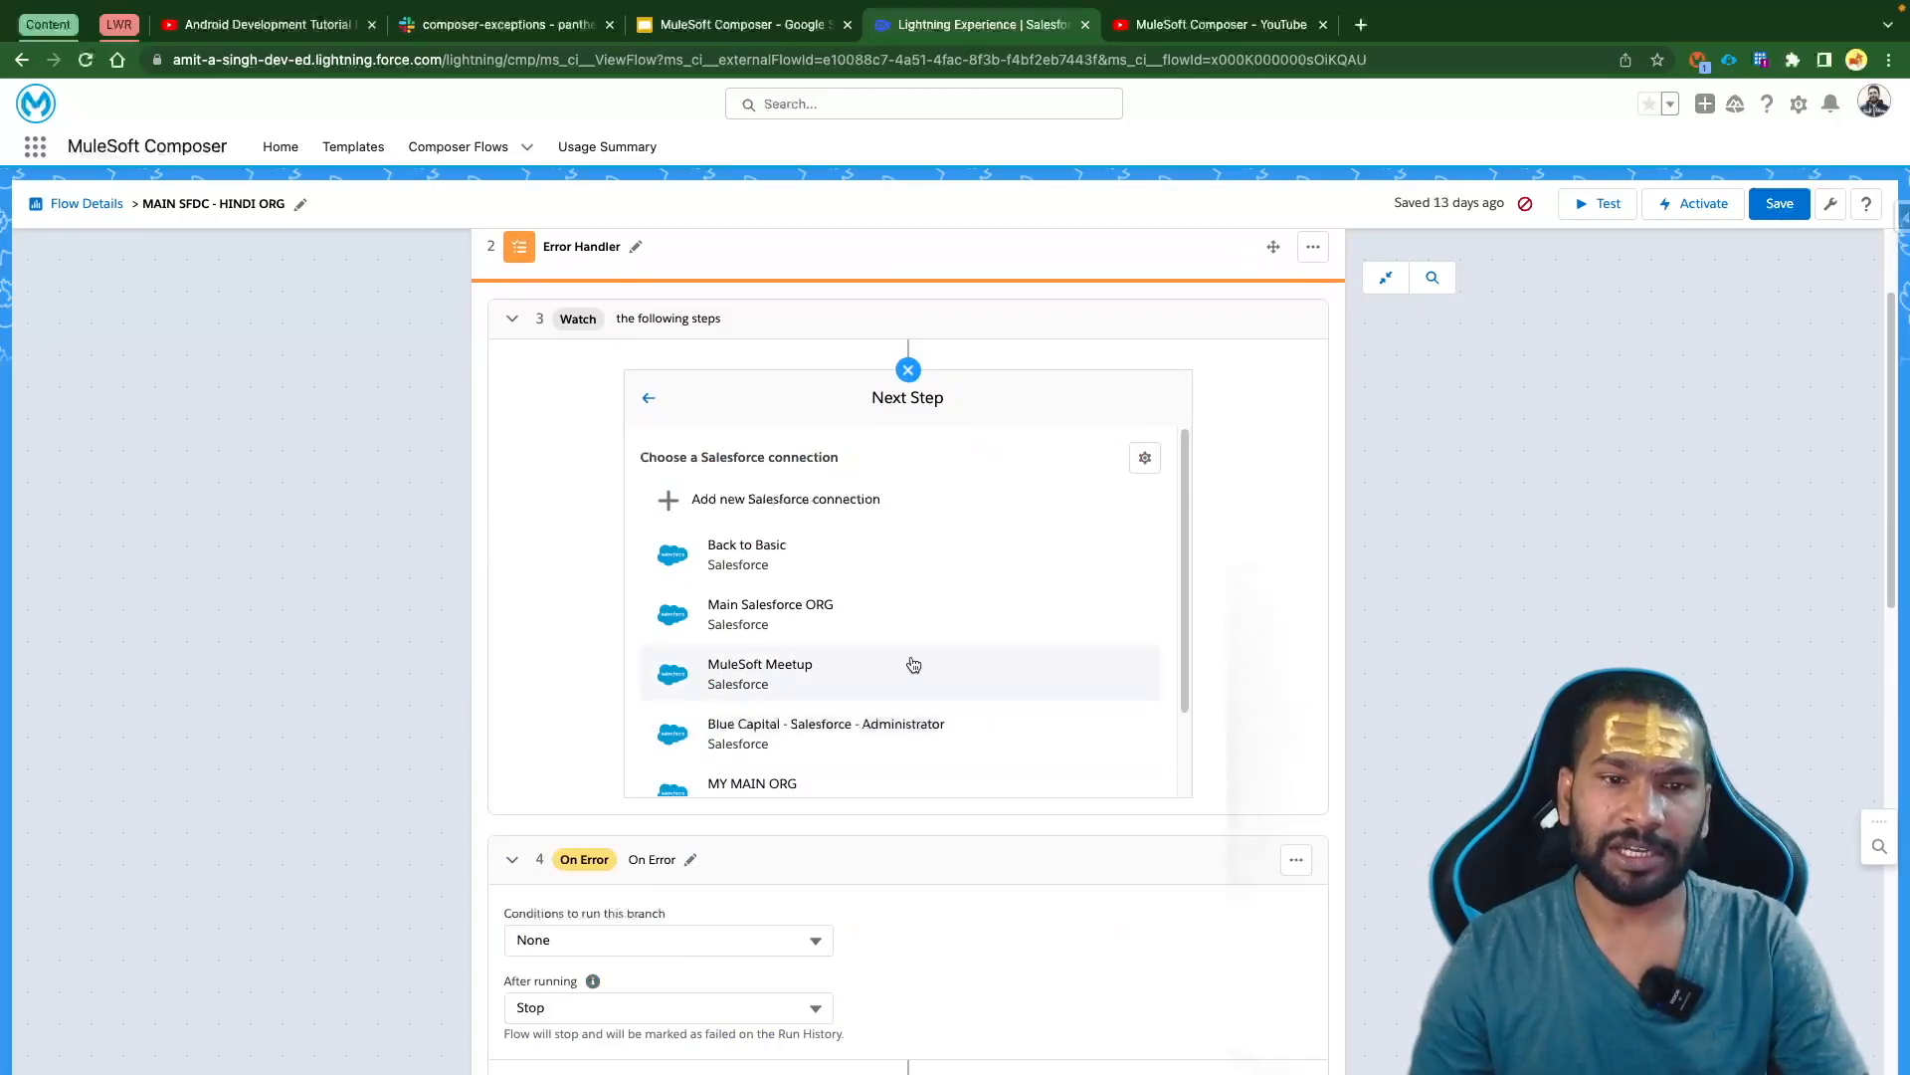
scroll(908, 665, "down", 2)
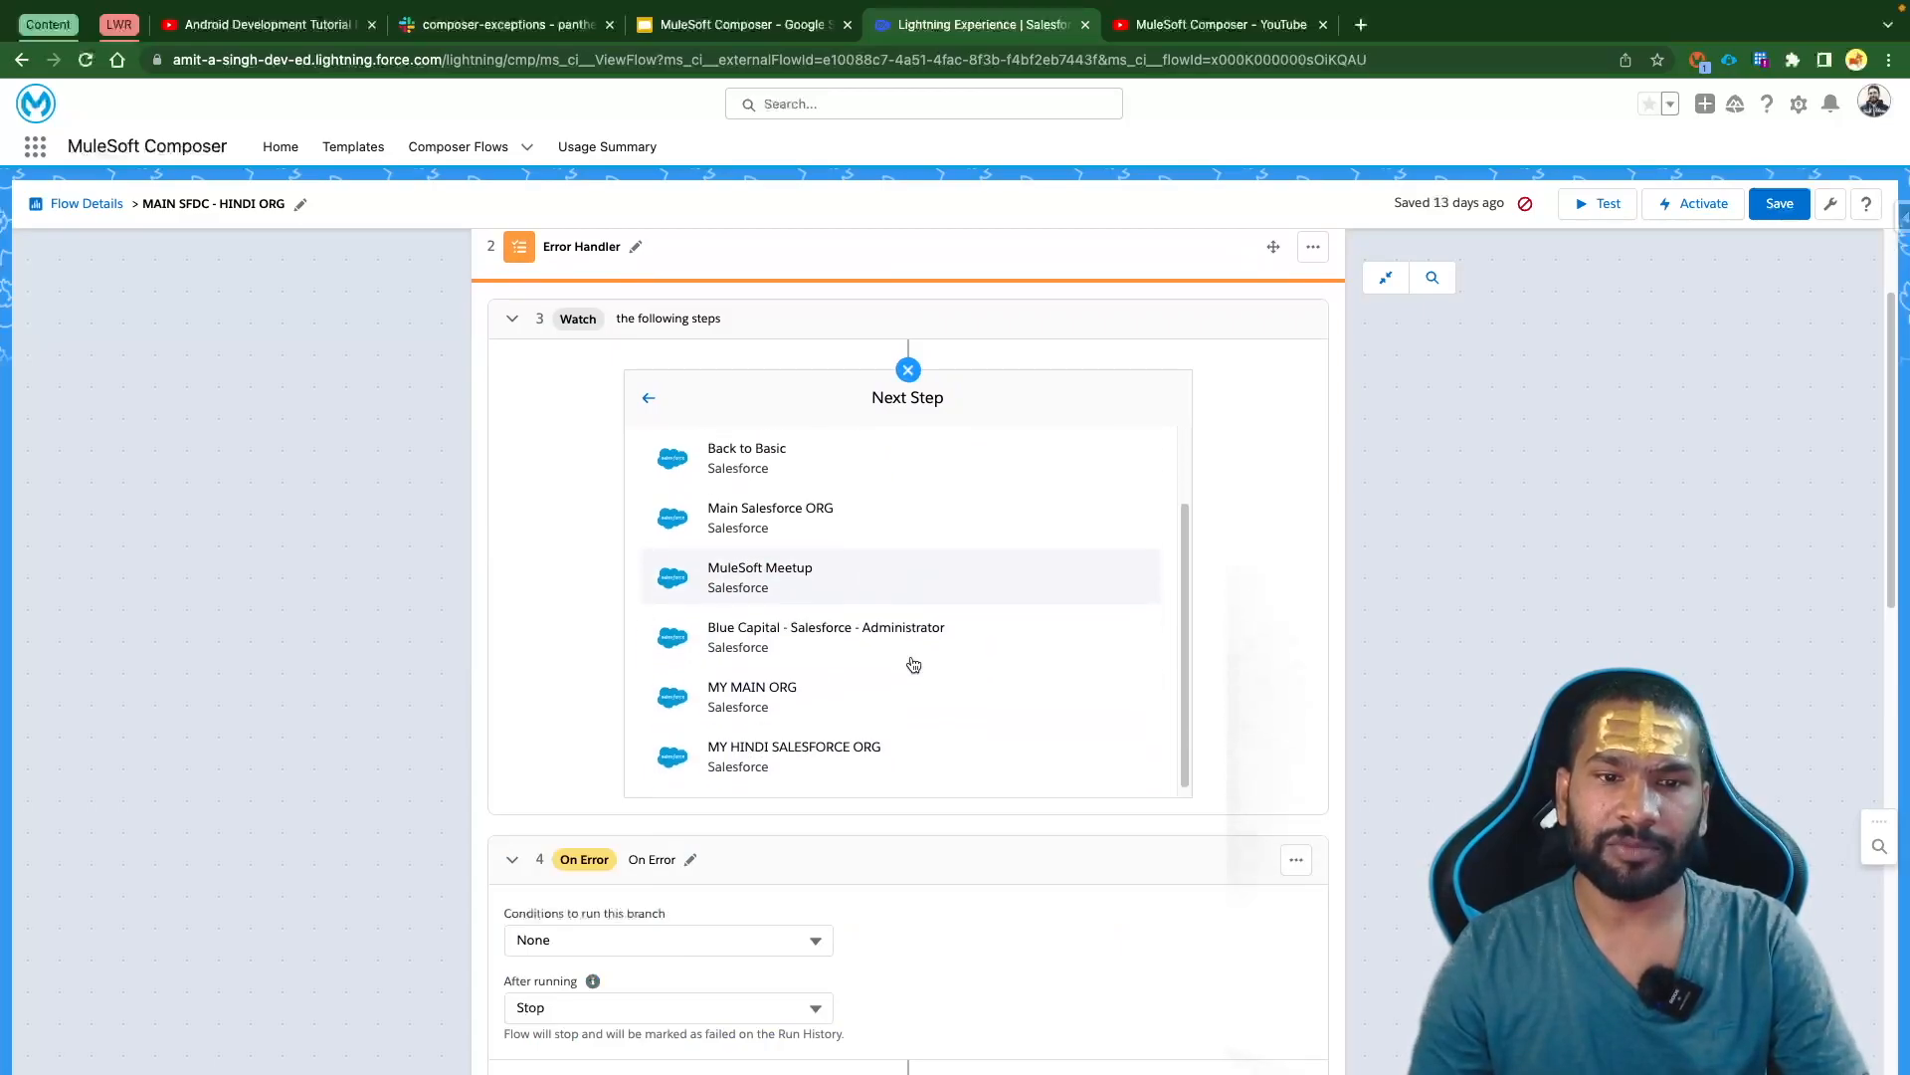
left_click(805, 755)
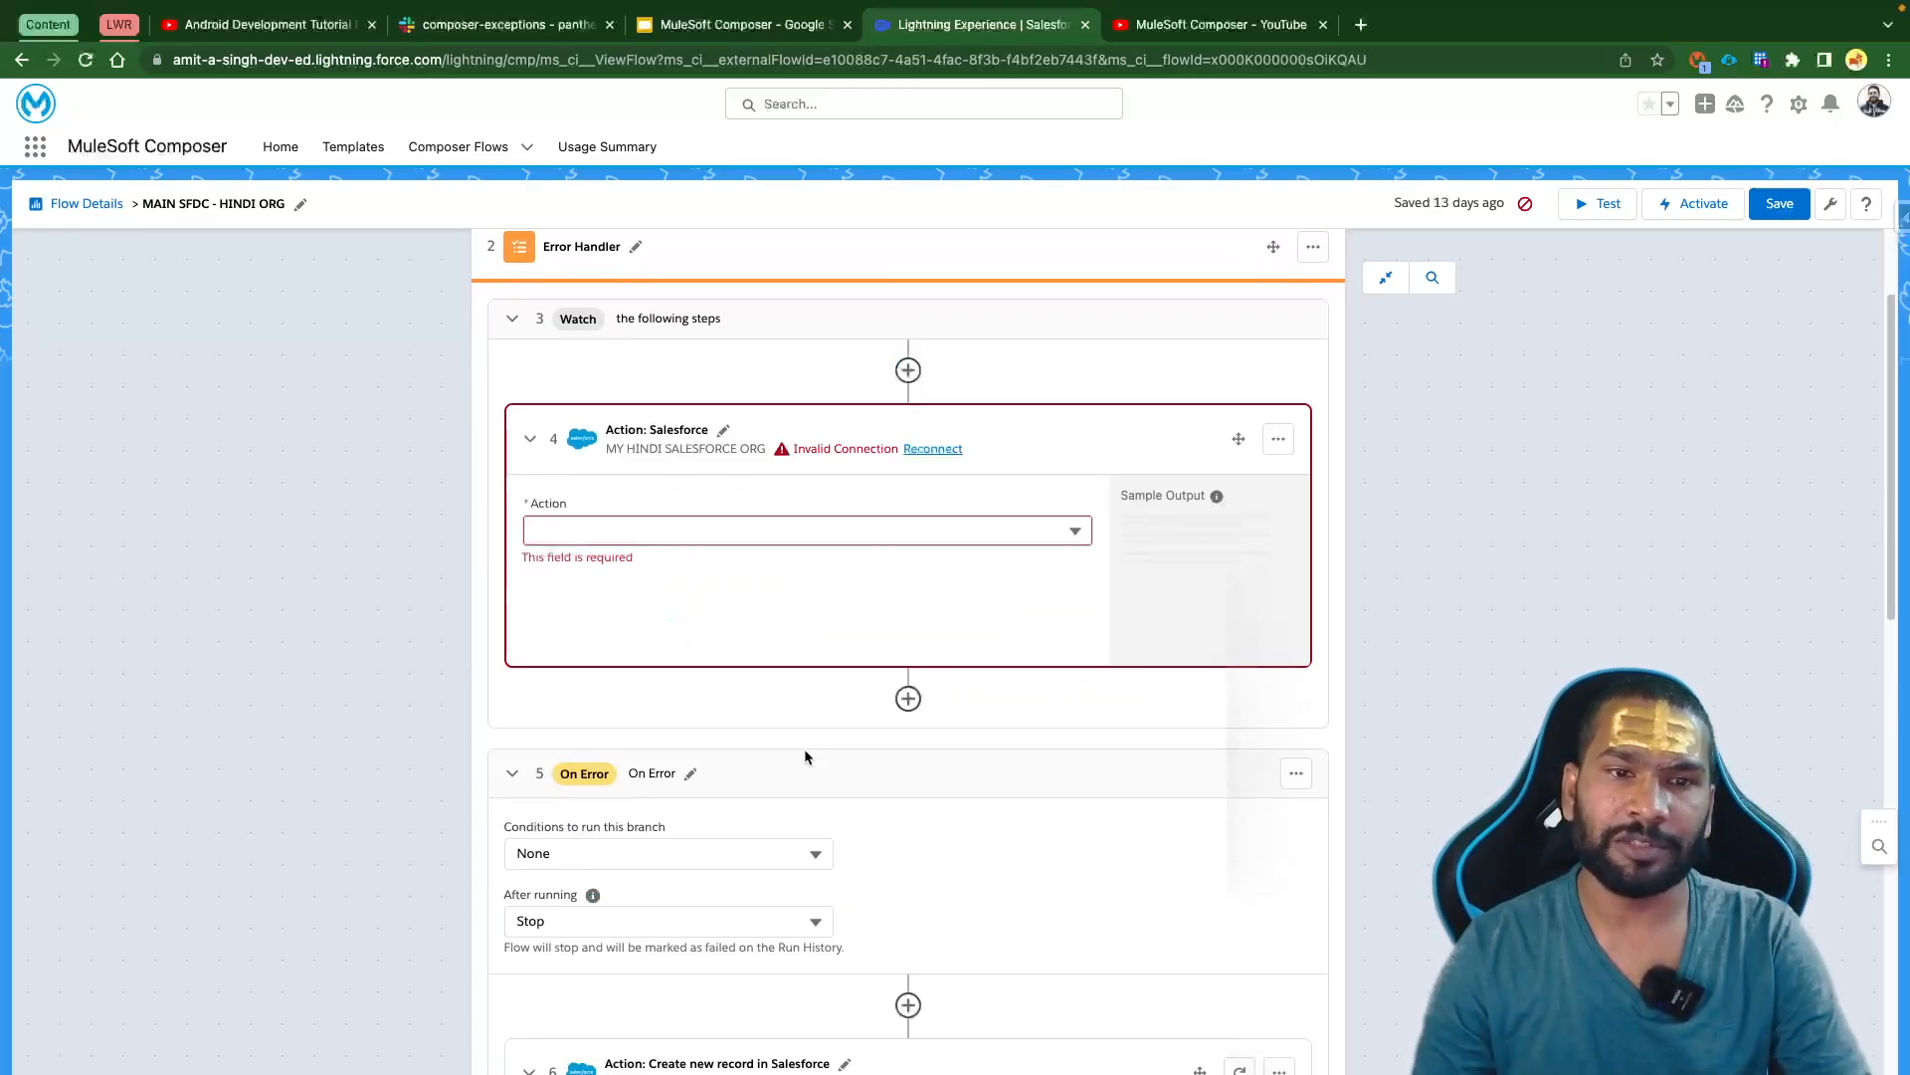
Set the watched Salesforce action to Create new record with object type Lead, and reconnect its MY HINDI SALESFORCE ORG connection
left_click(631, 532)
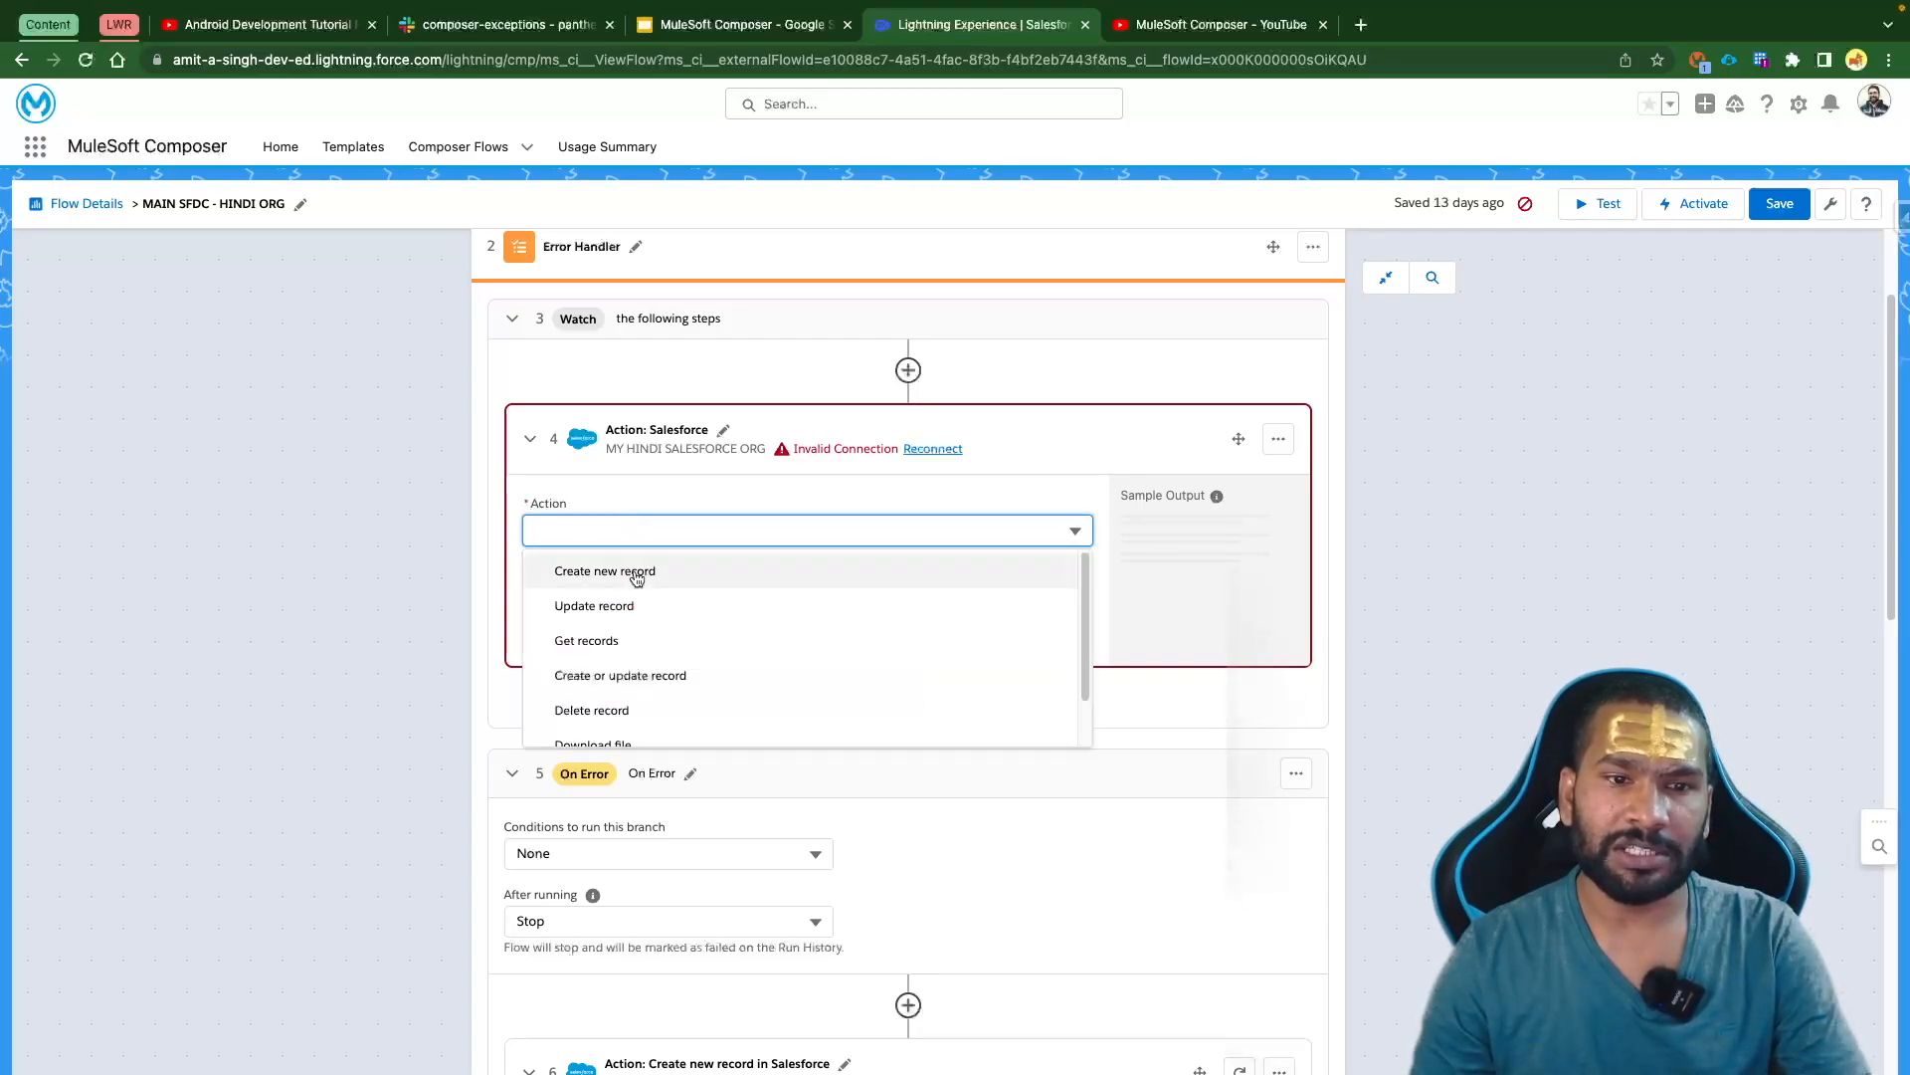
left_click(637, 573)
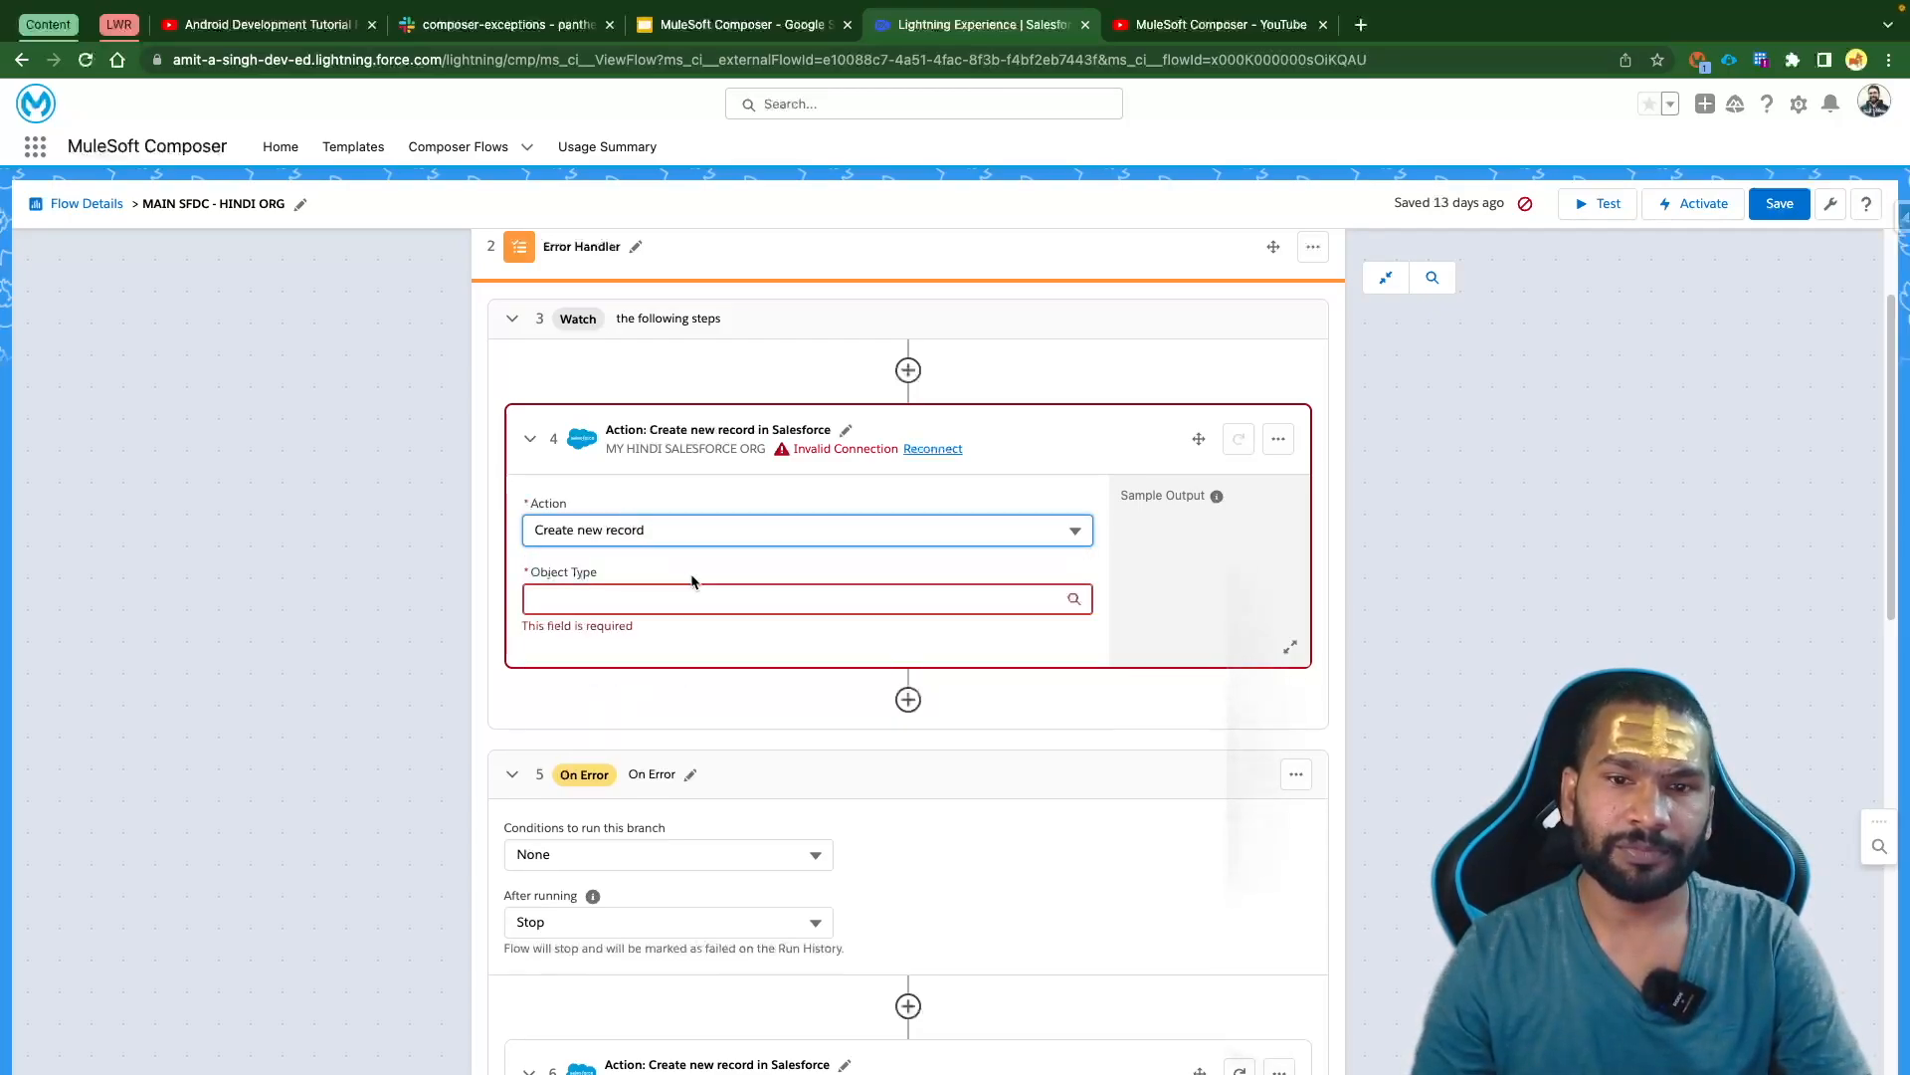
left_click(638, 593)
type("Lead")
left_click(642, 636)
left_click(704, 575)
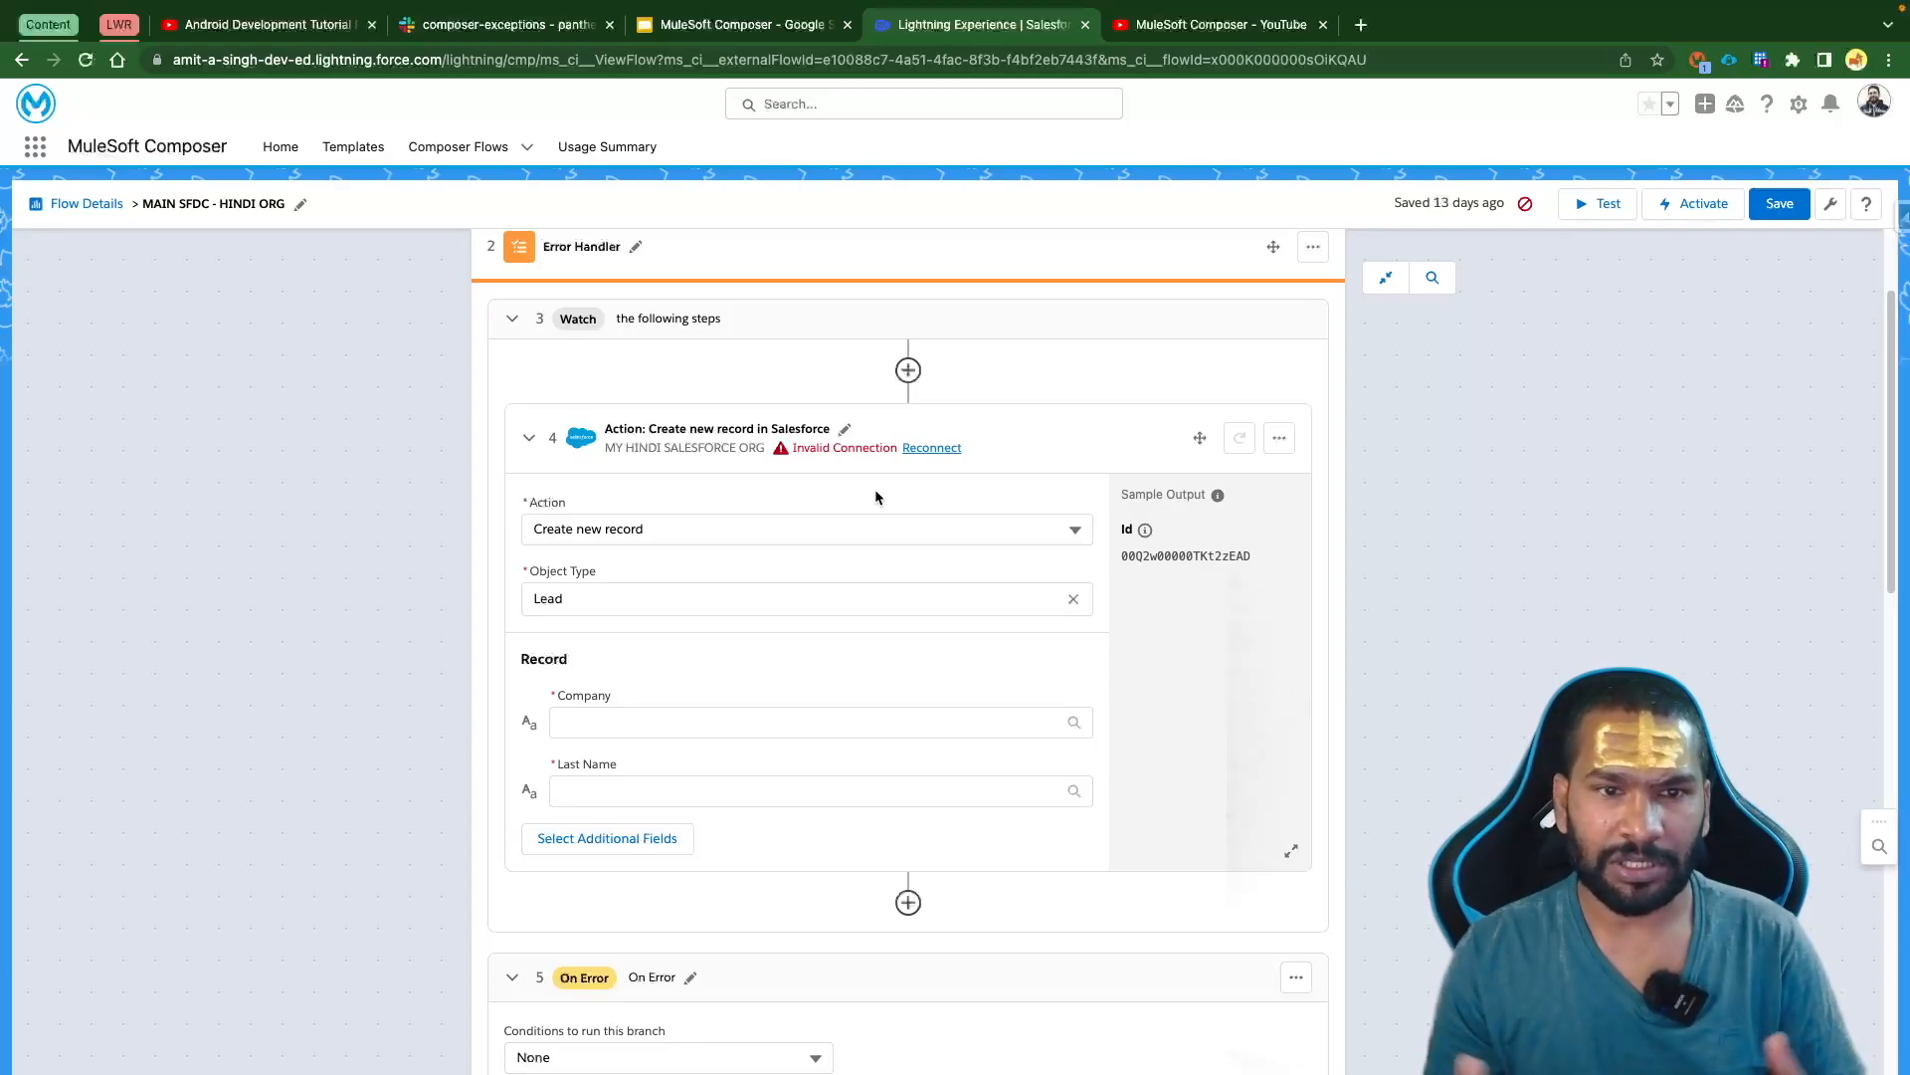
left_click(933, 448)
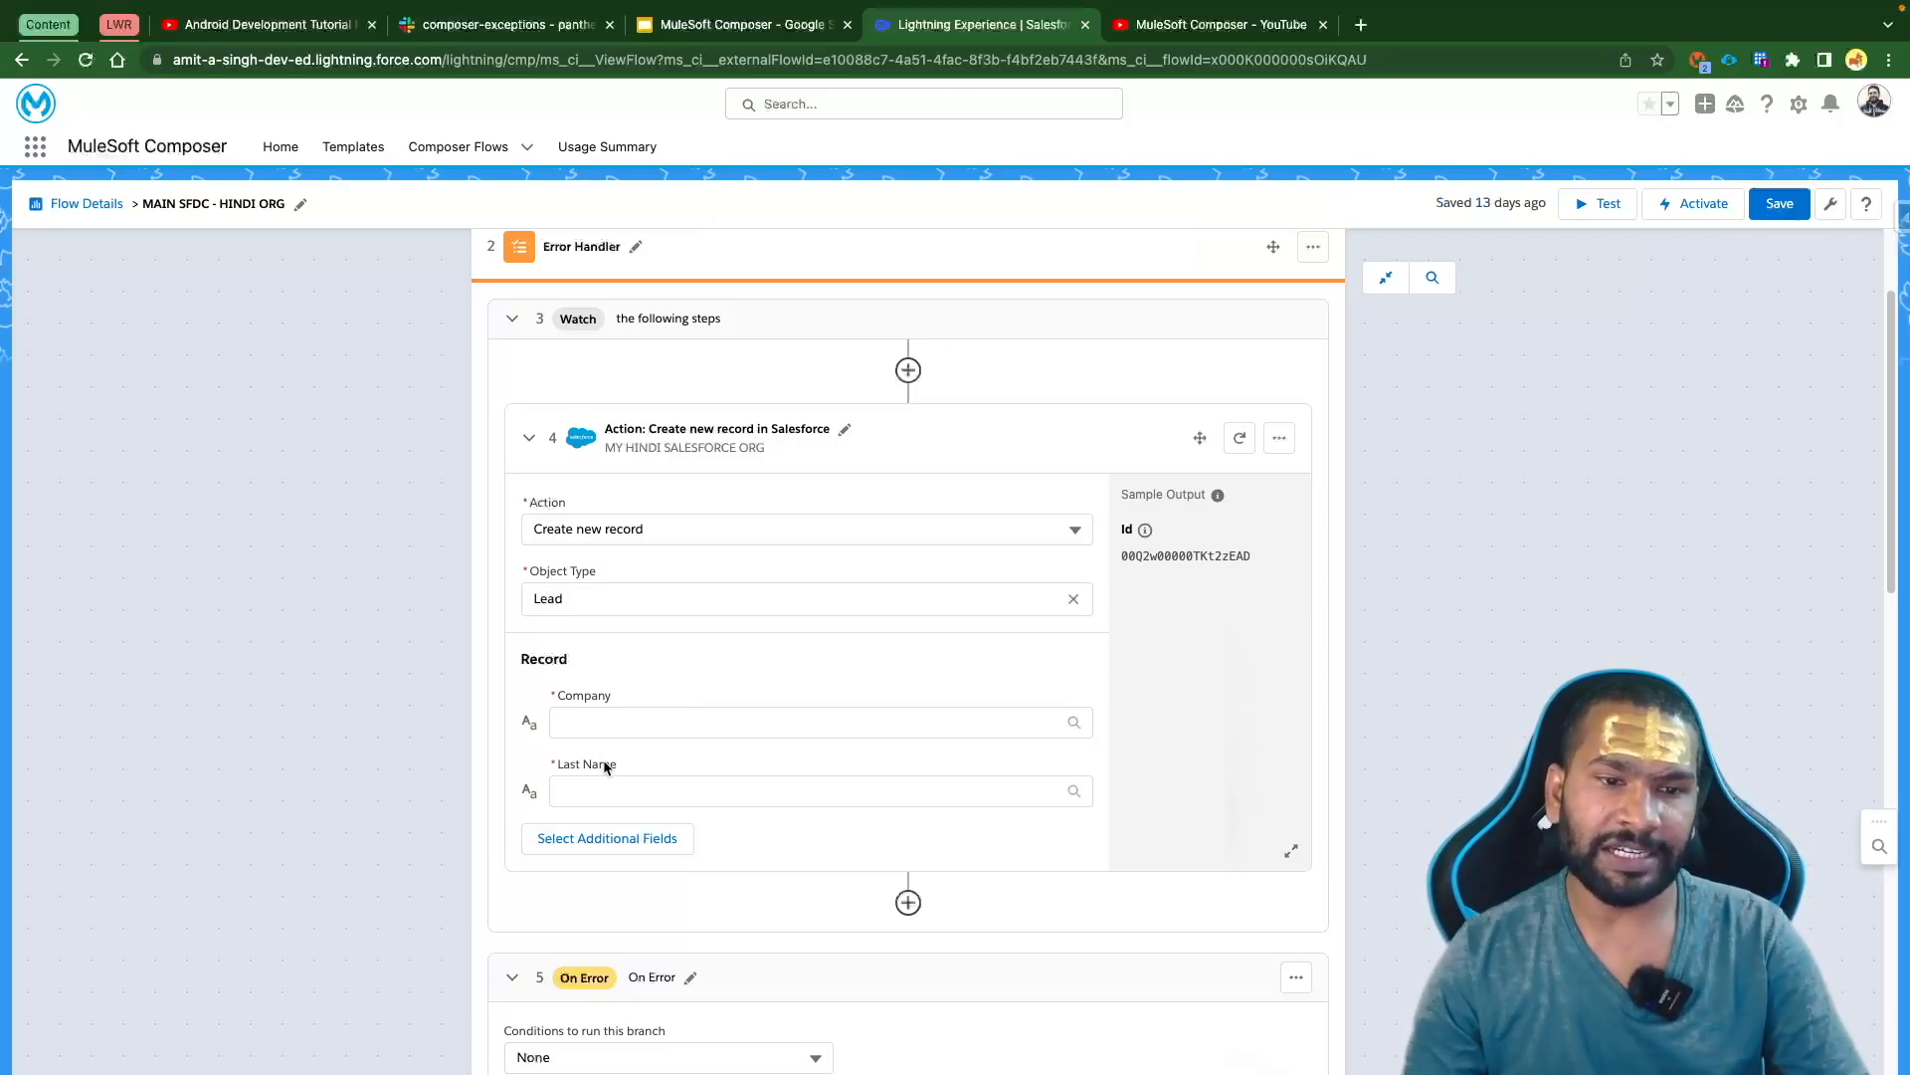
Open the additional field selection for the watched Lead creation, search for Name, and select First Name
left_click(586, 840)
left_click(668, 331)
type("Name")
left_click(572, 541)
Search the additional Lead fields for Comp
left_click(639, 417)
key("BackSpace")
key("BackSpace")
key("BackSpace")
key("BackSpace")
type("Com")
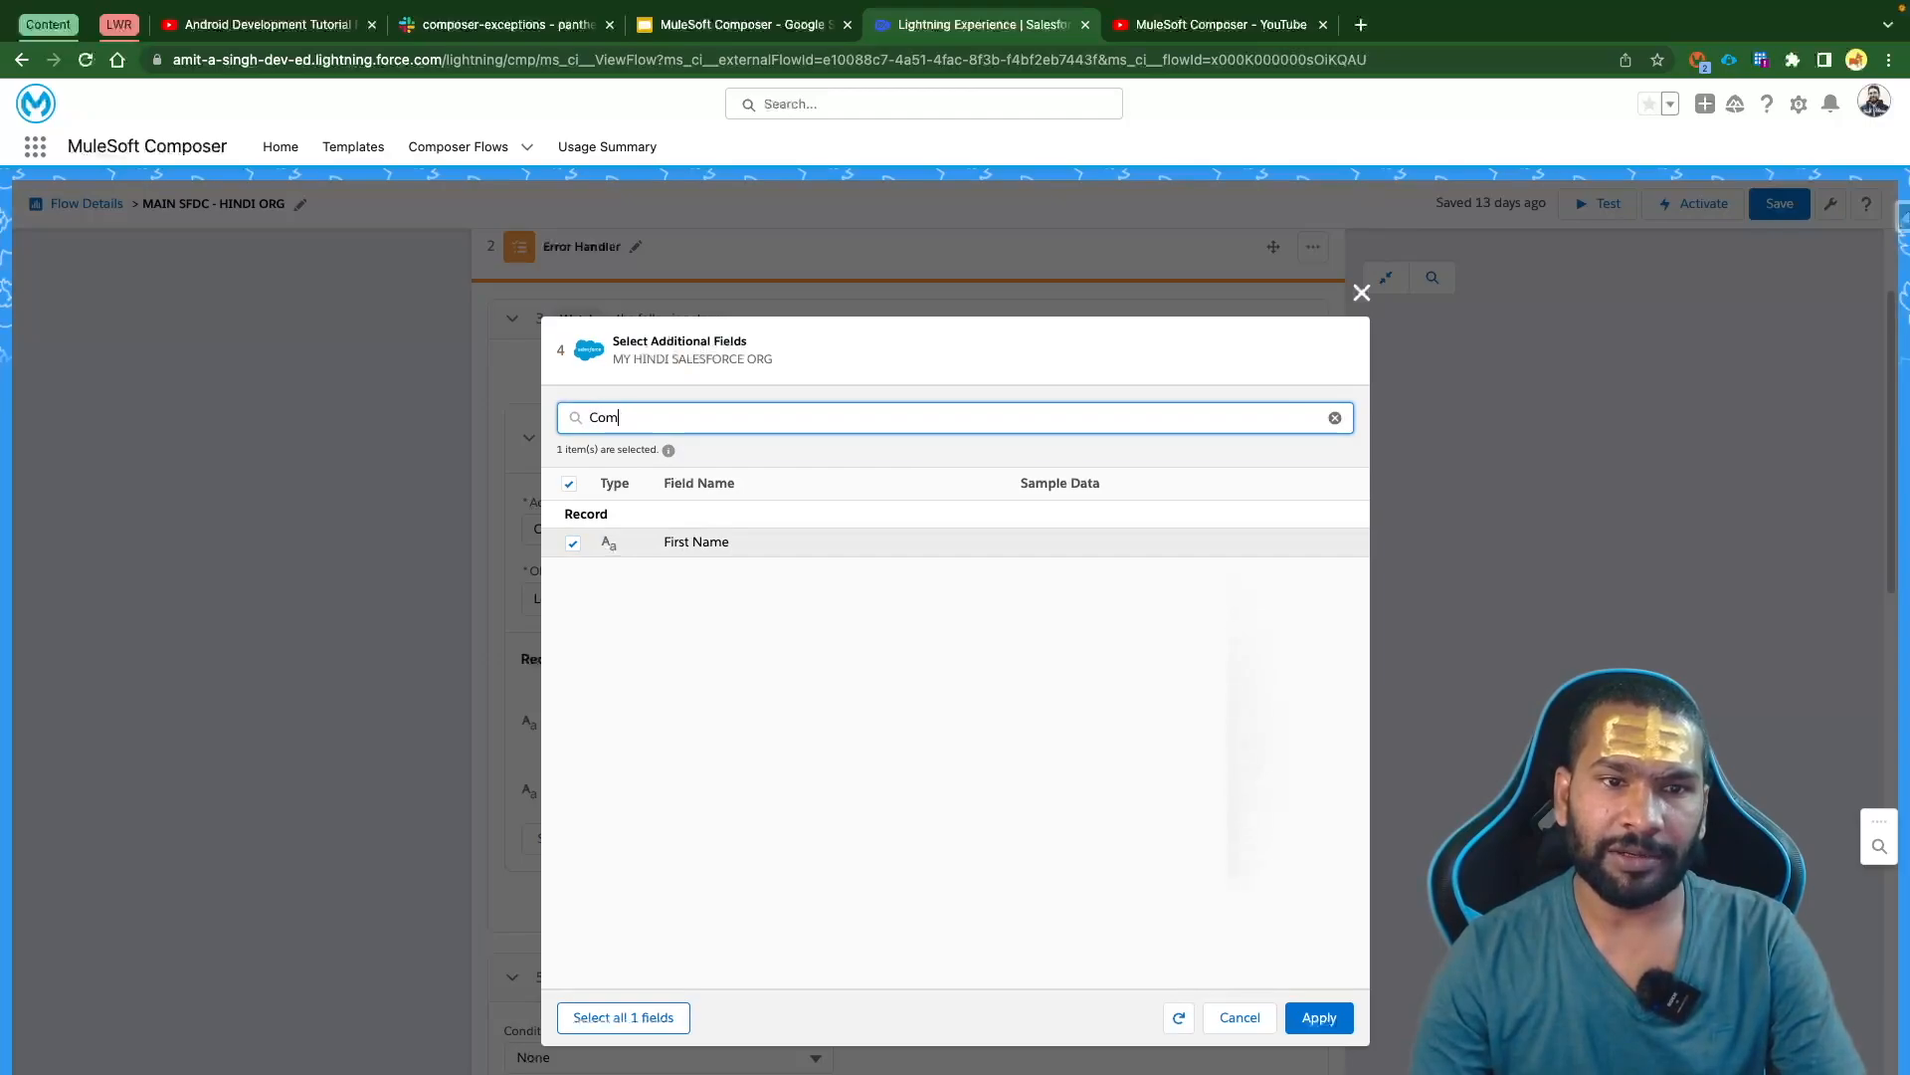
type("p")
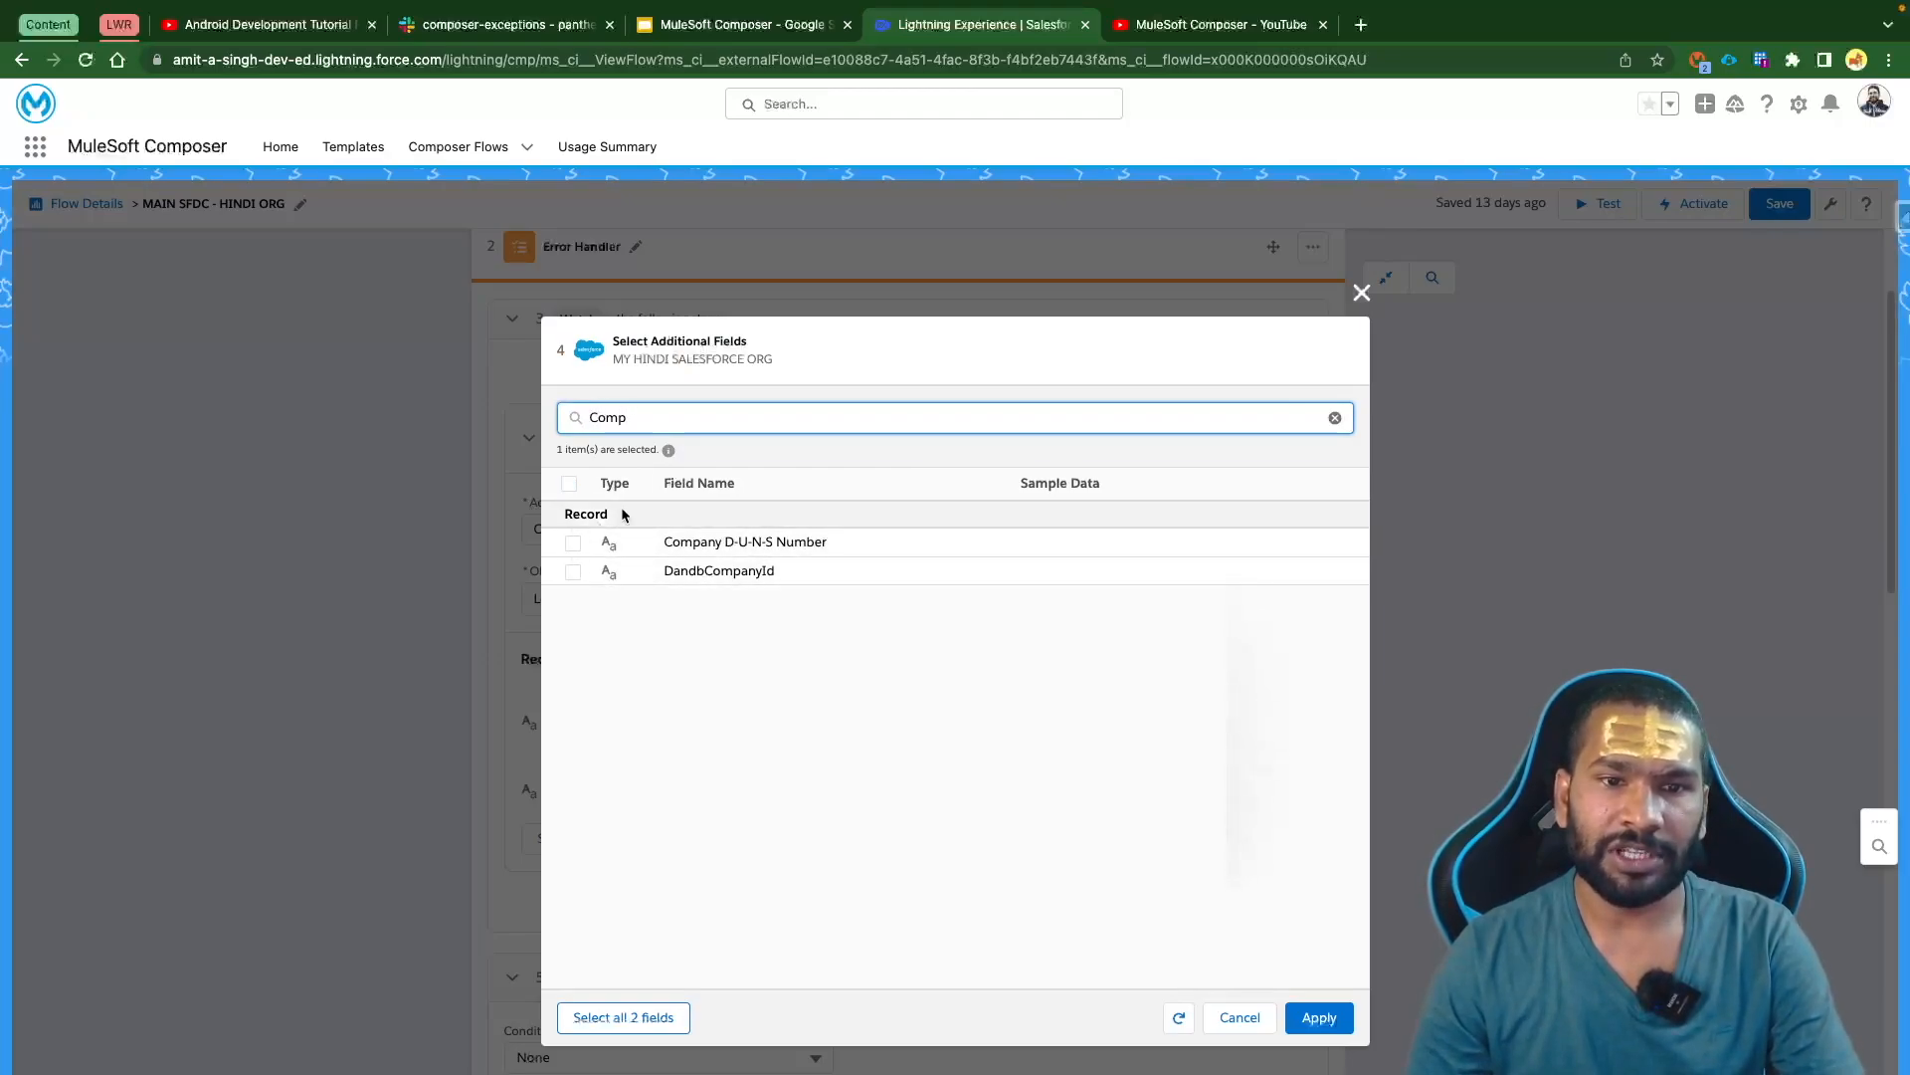
Search the additional Lead fields for Email and select the Email field
key("BackSpace")
key("BackSpace")
key("BackSpace")
type("Emai")
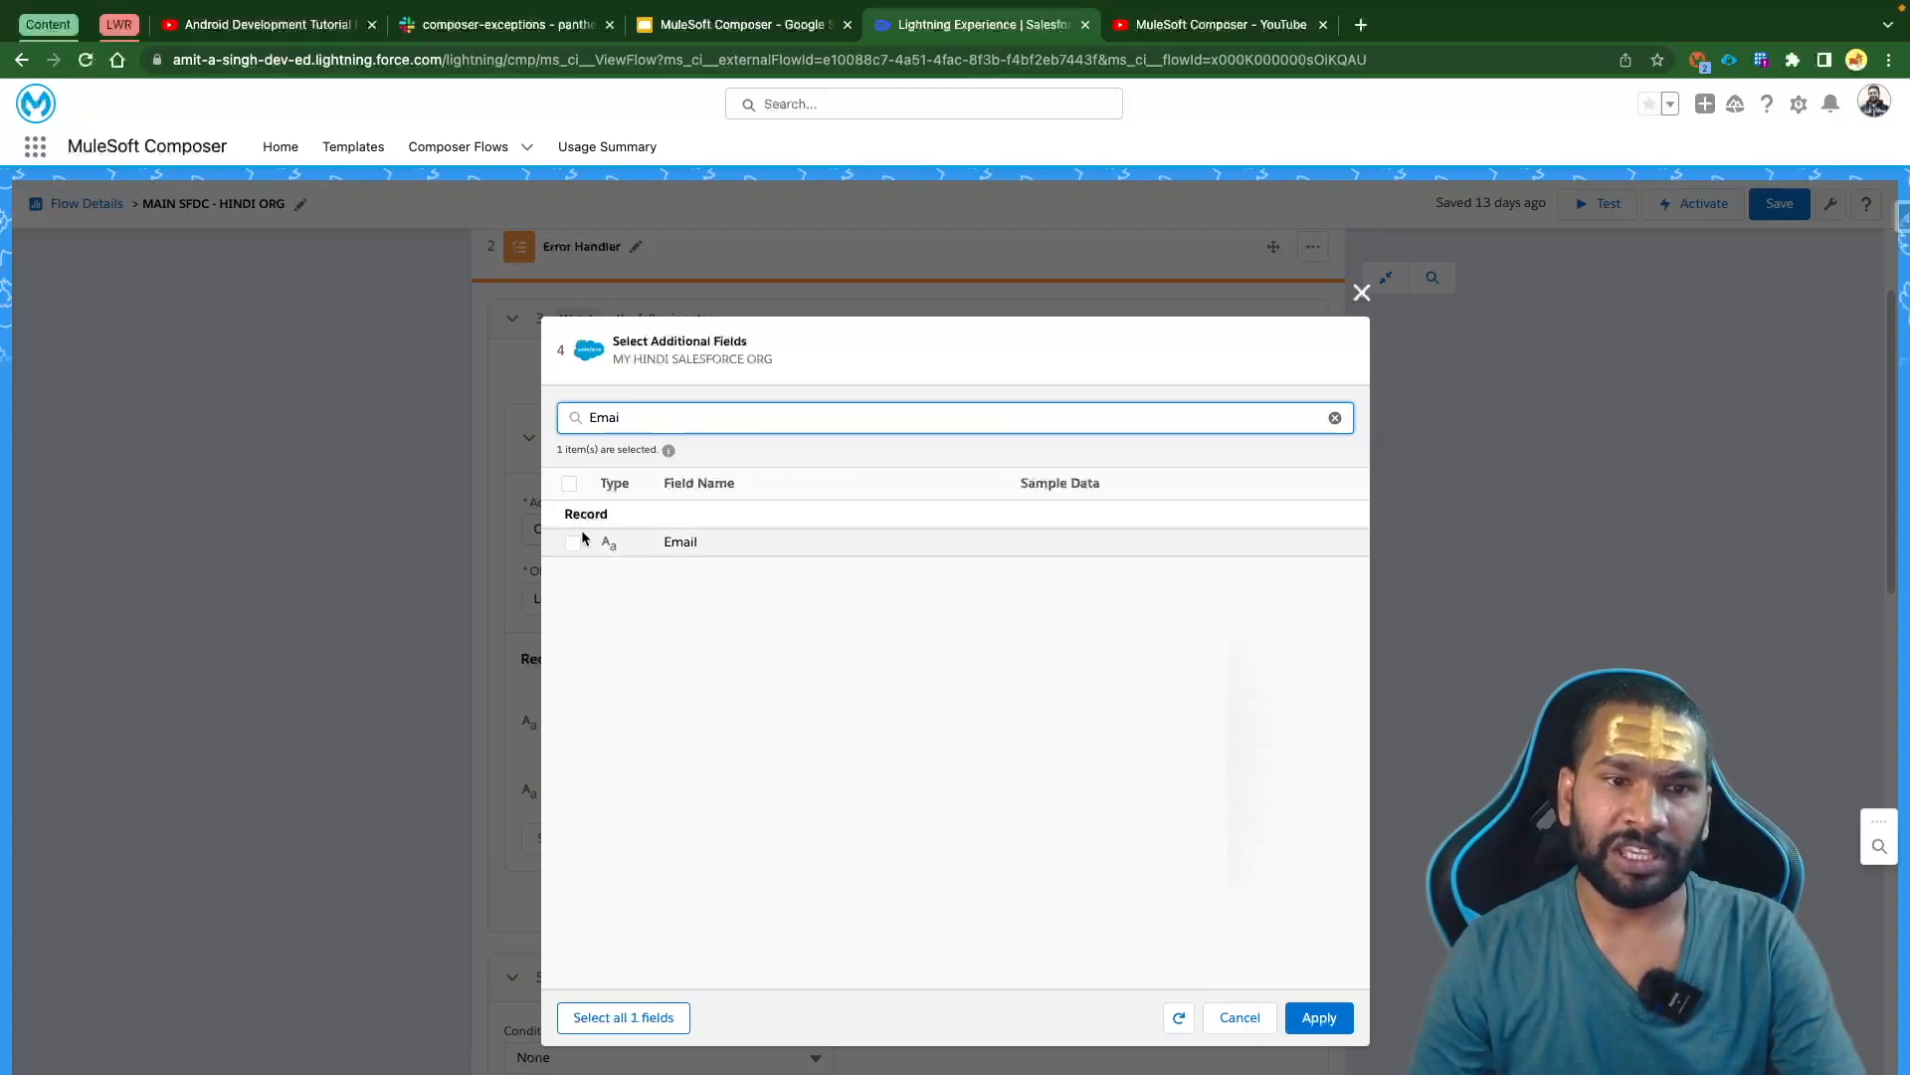
left_click(573, 542)
Select Phone, Mobile Phone, Lead Source and Source Lead Id as well, and apply the additional Lead fields
key("ctrl+a")
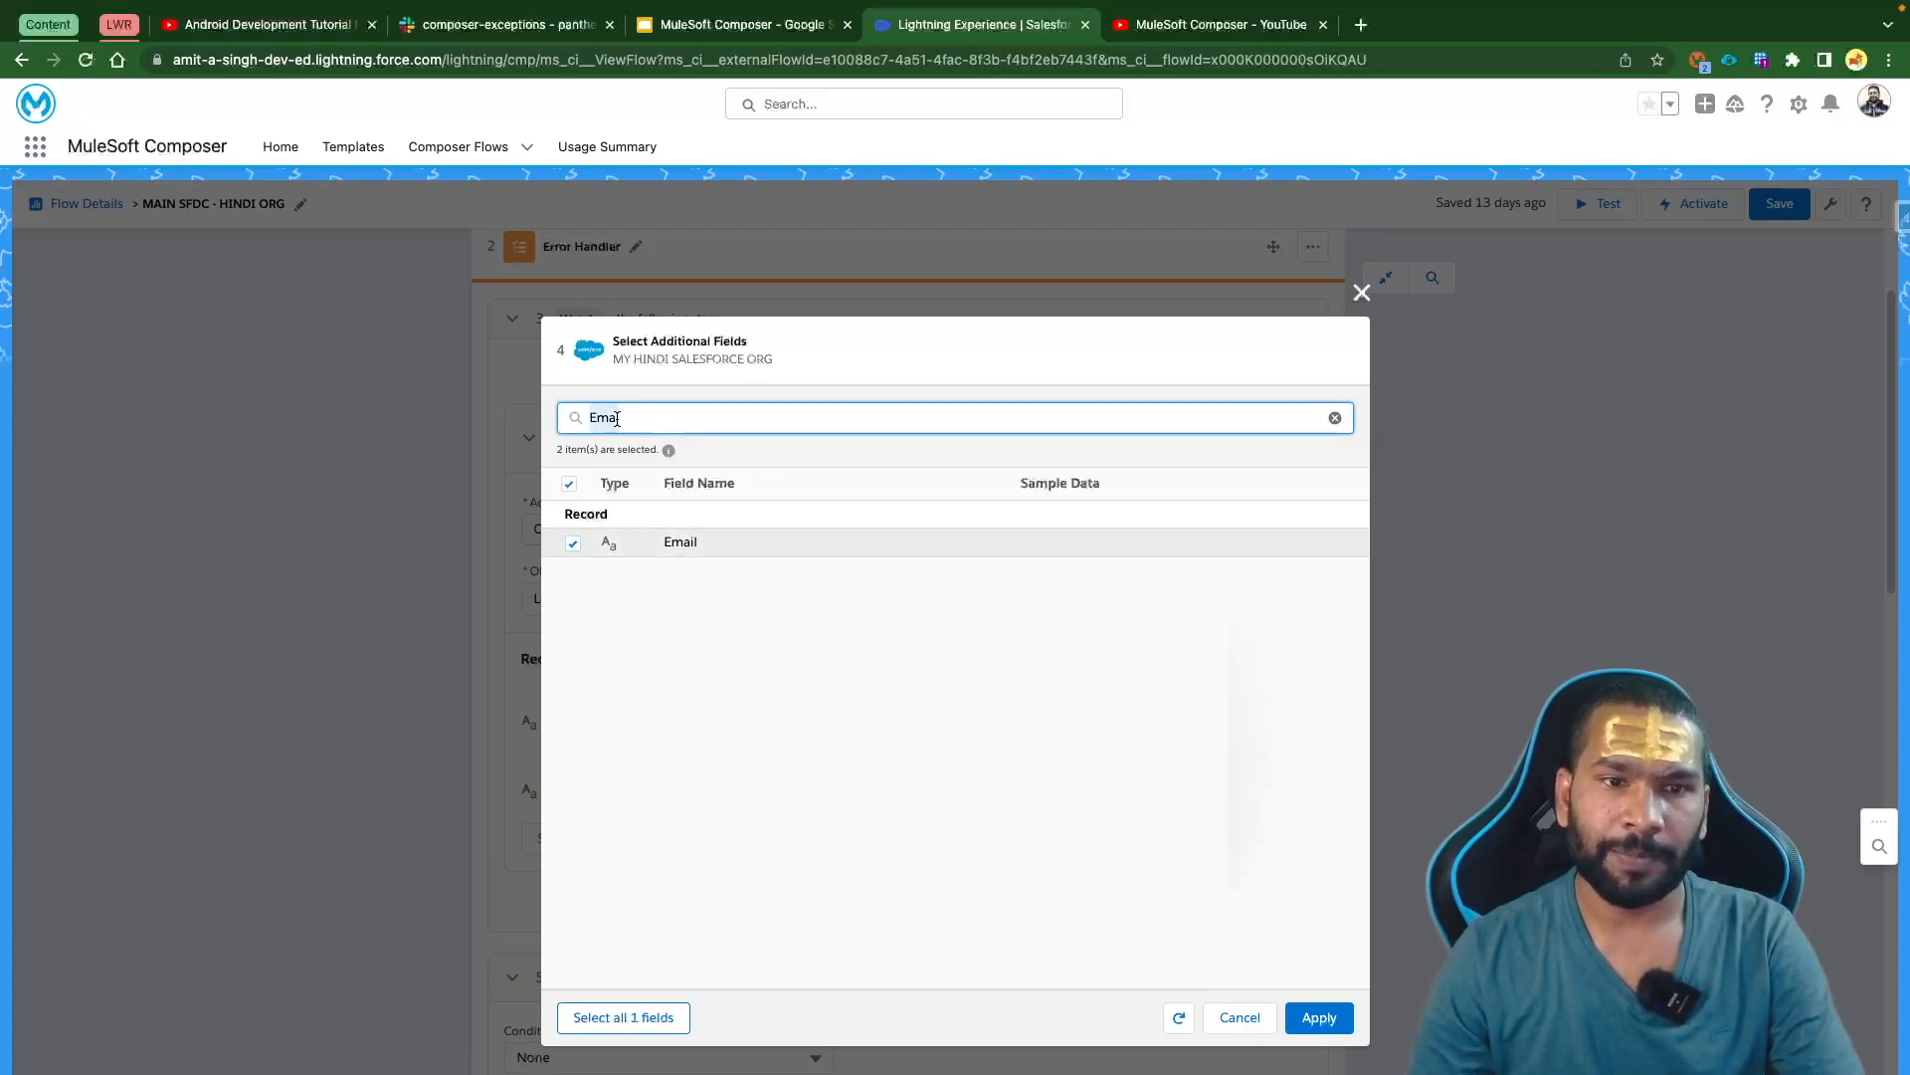
type("Lead")
left_click(573, 544)
left_click(574, 572)
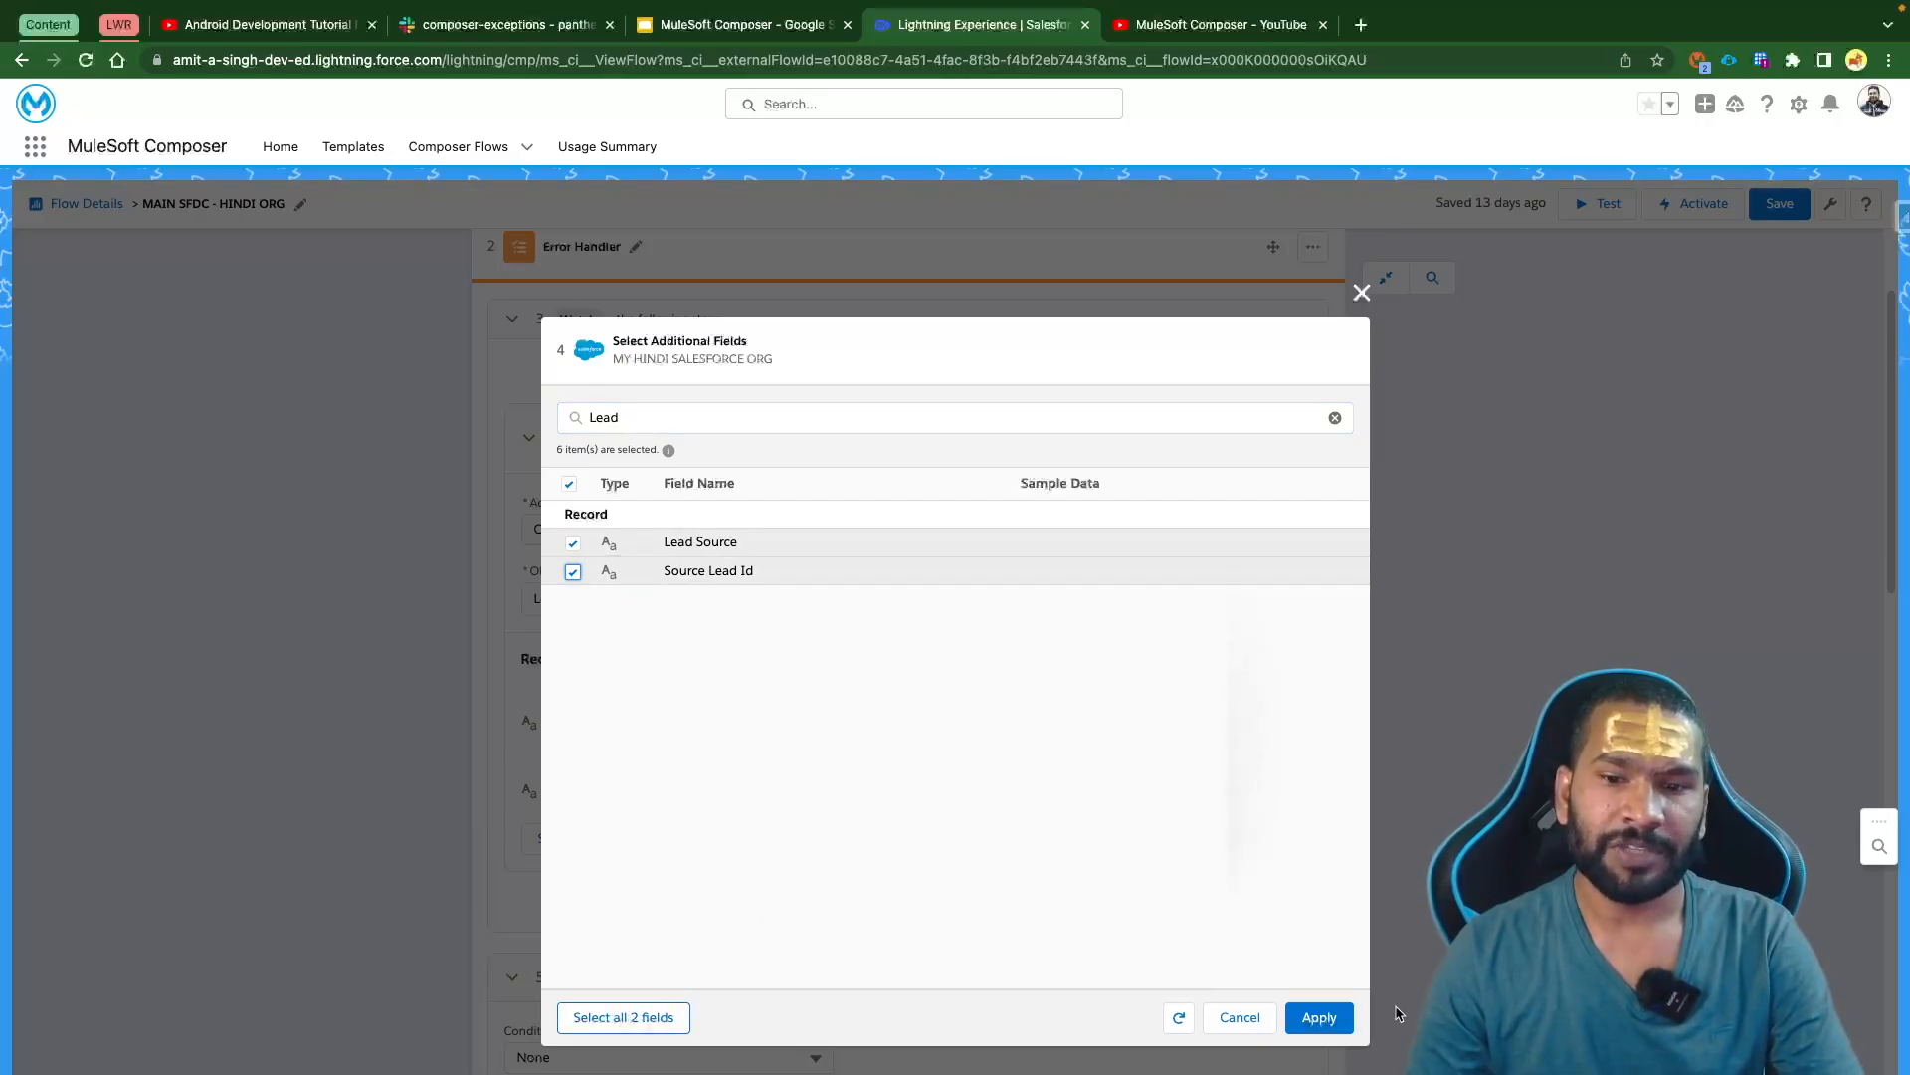
left_click(1313, 1019)
Map the new Lead's Company and Last Name to the trigger's Company and Last Name
scroll(802, 861, "down", 3)
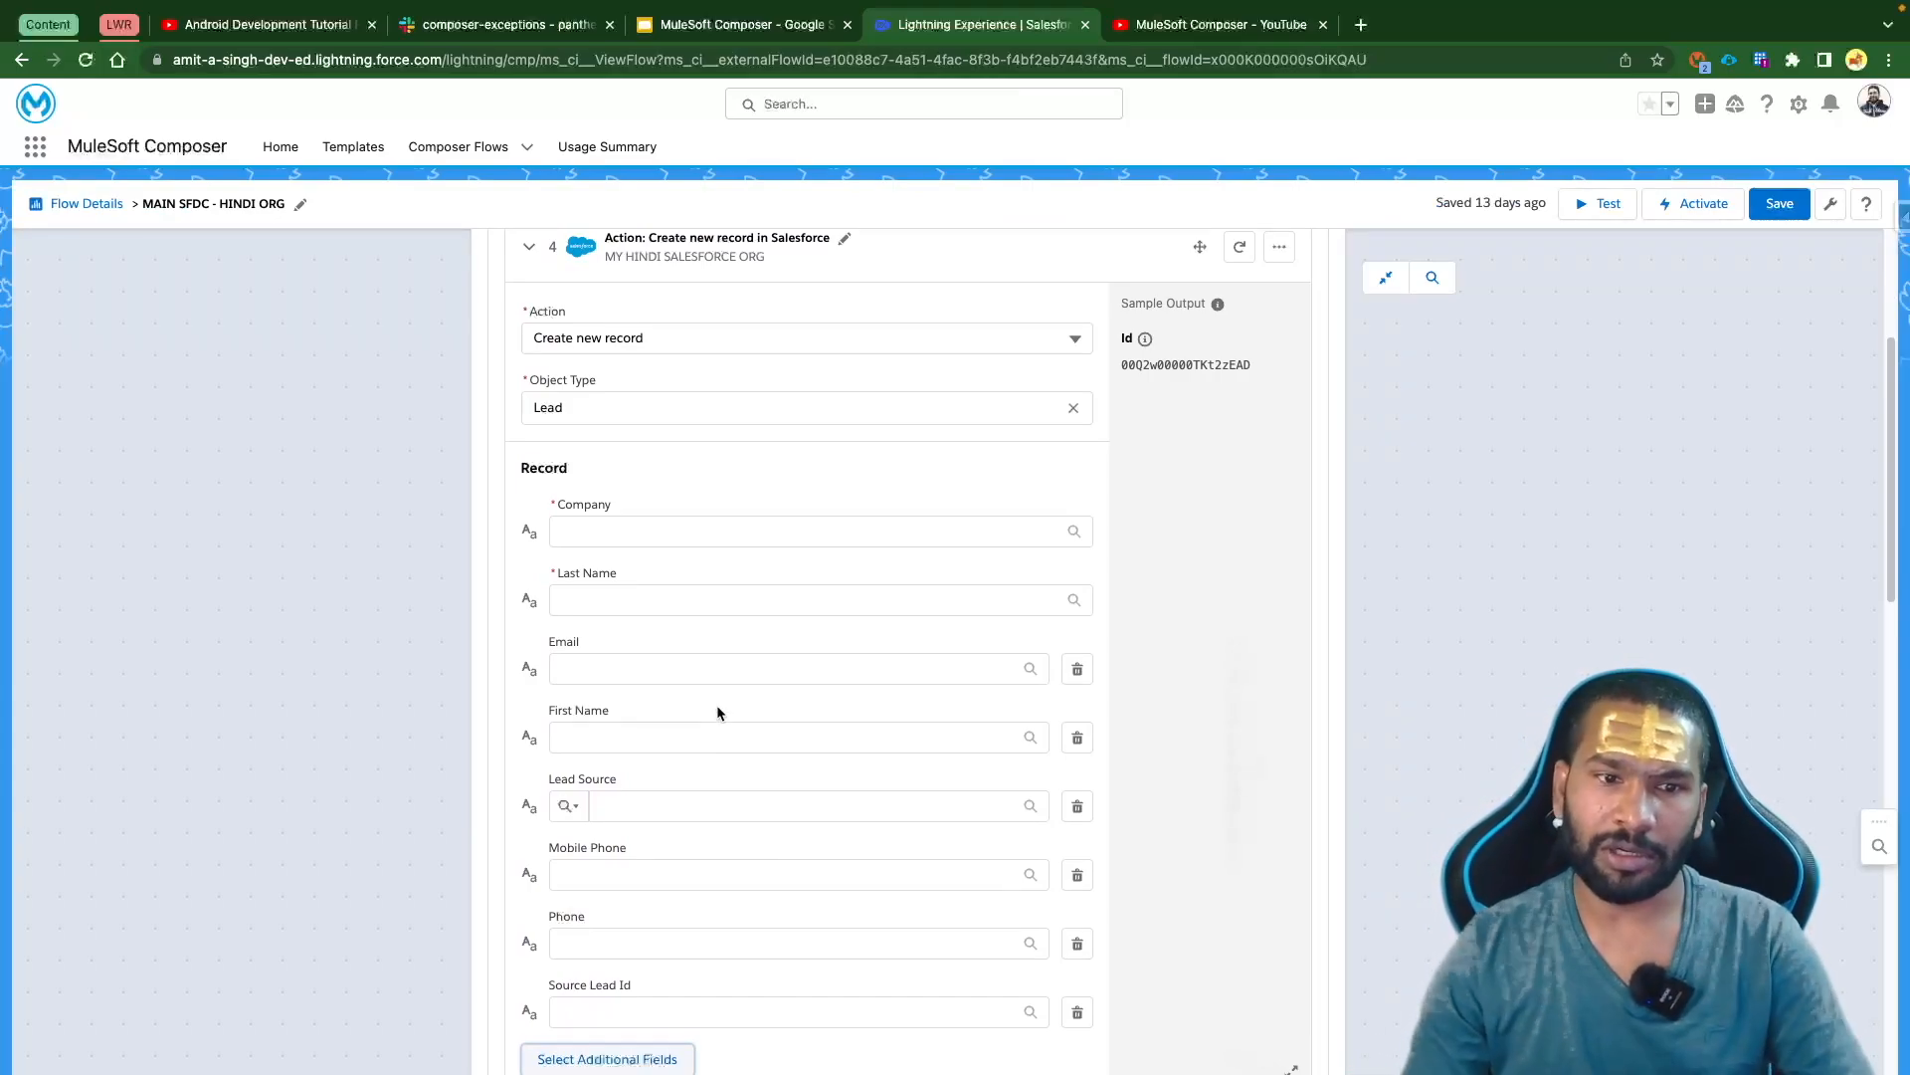
left_click(604, 528)
type("Compa")
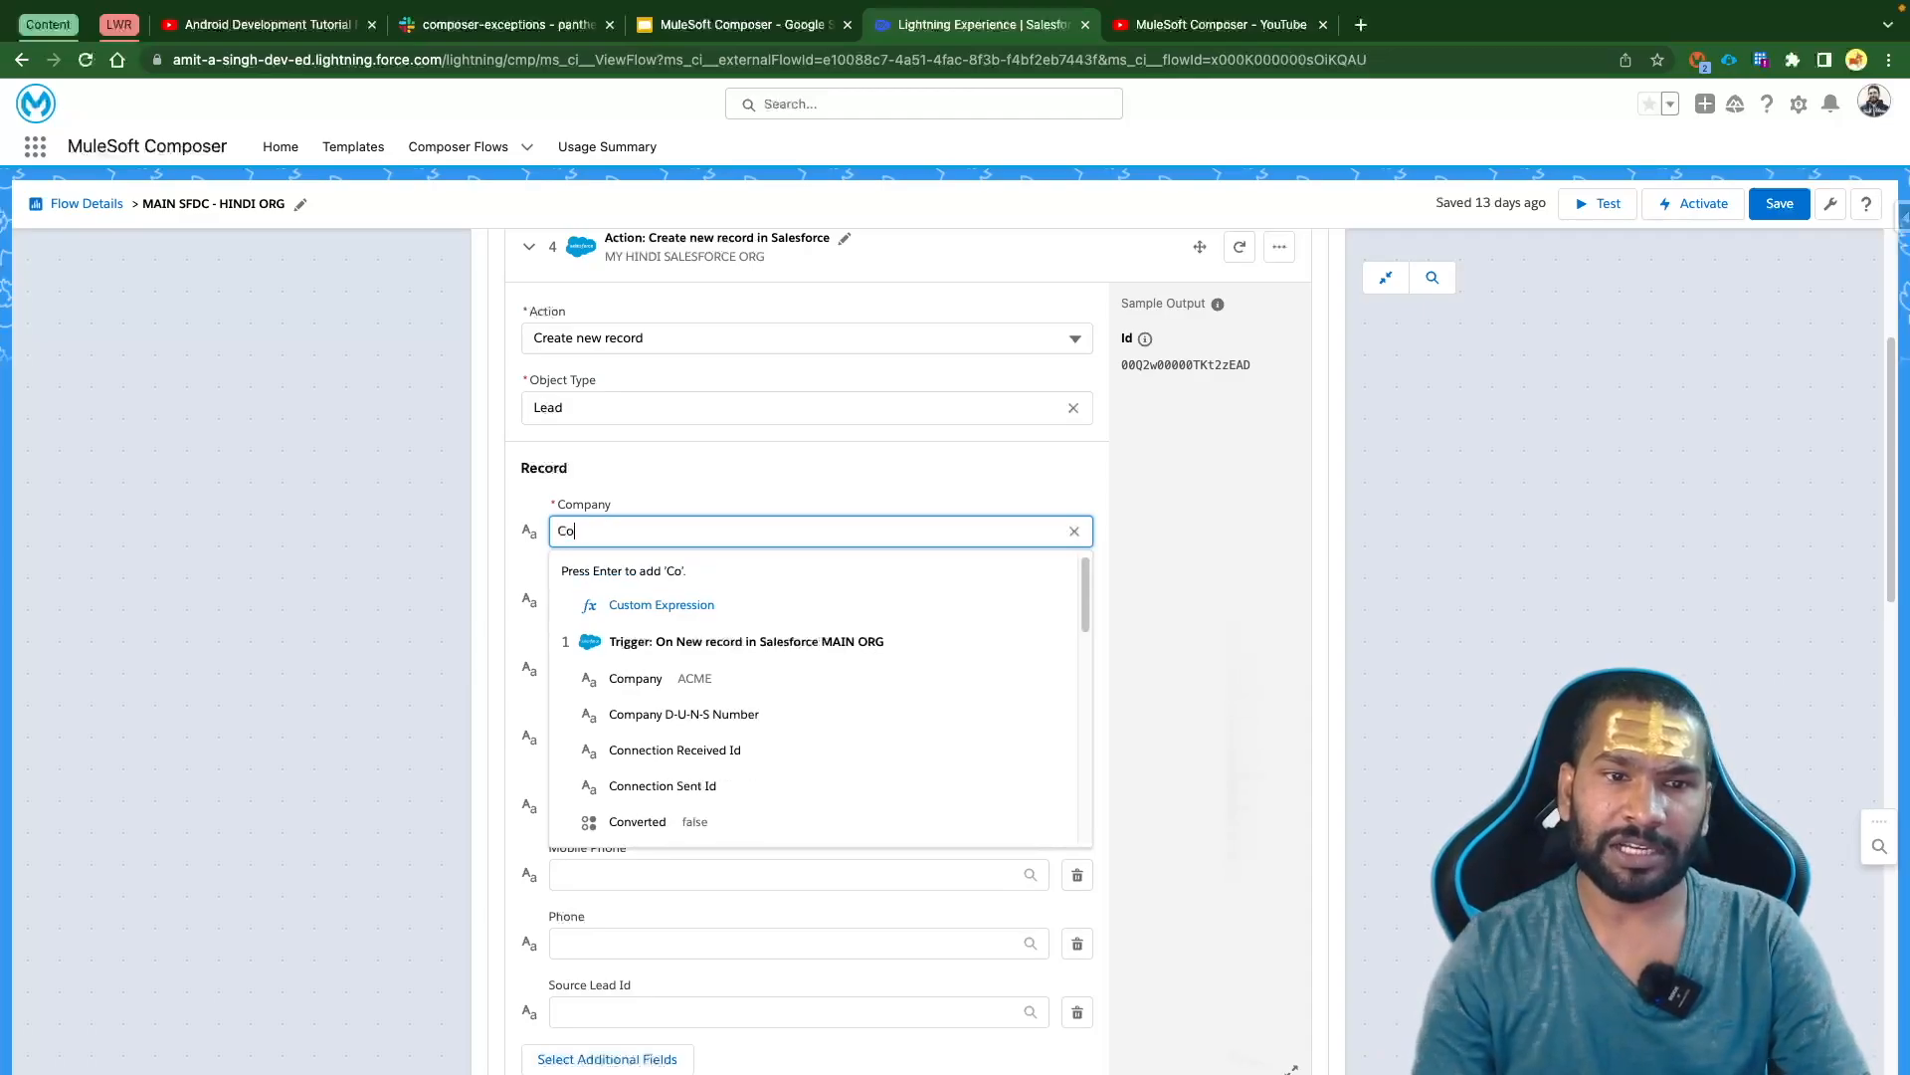
left_click(661, 678)
left_click(606, 601)
type("Las")
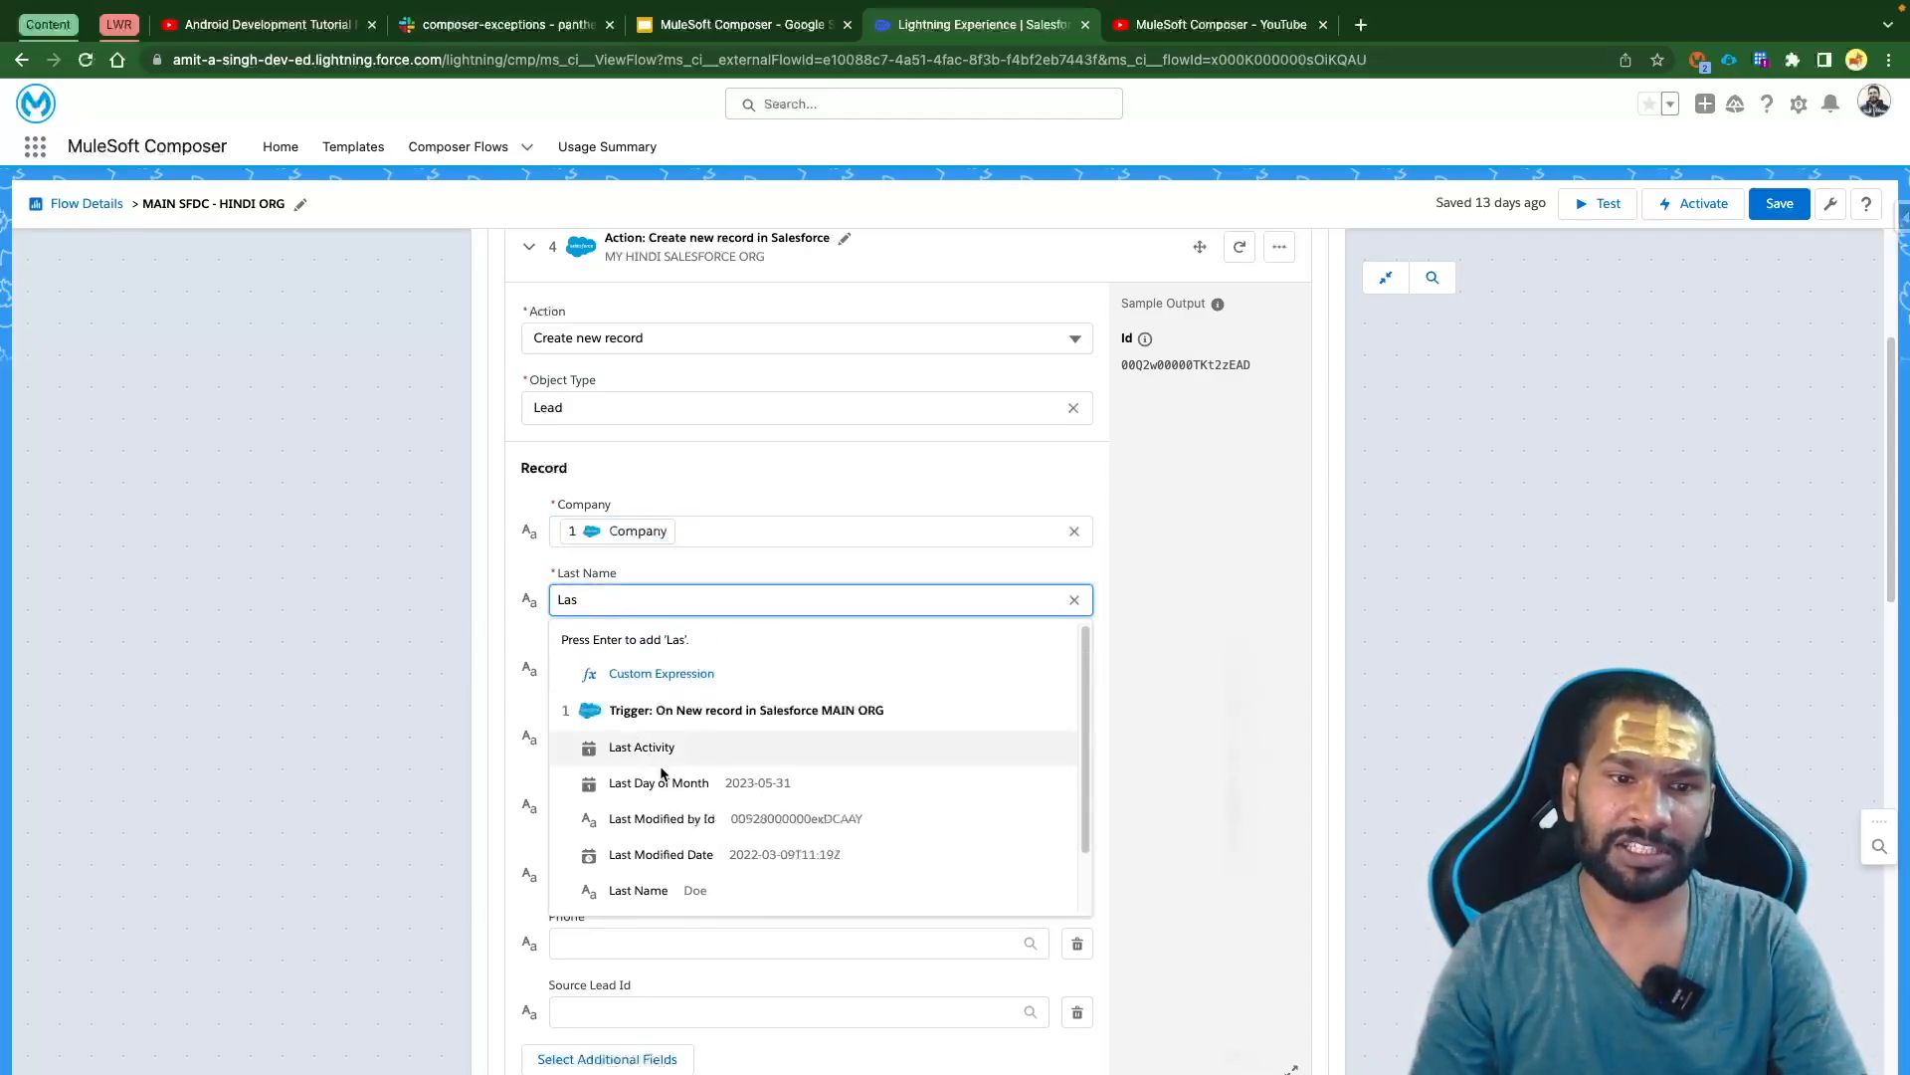
left_click(705, 889)
Map the new Lead's Email and First Name to the trigger's Email and First Name
key("Tab")
type("Email")
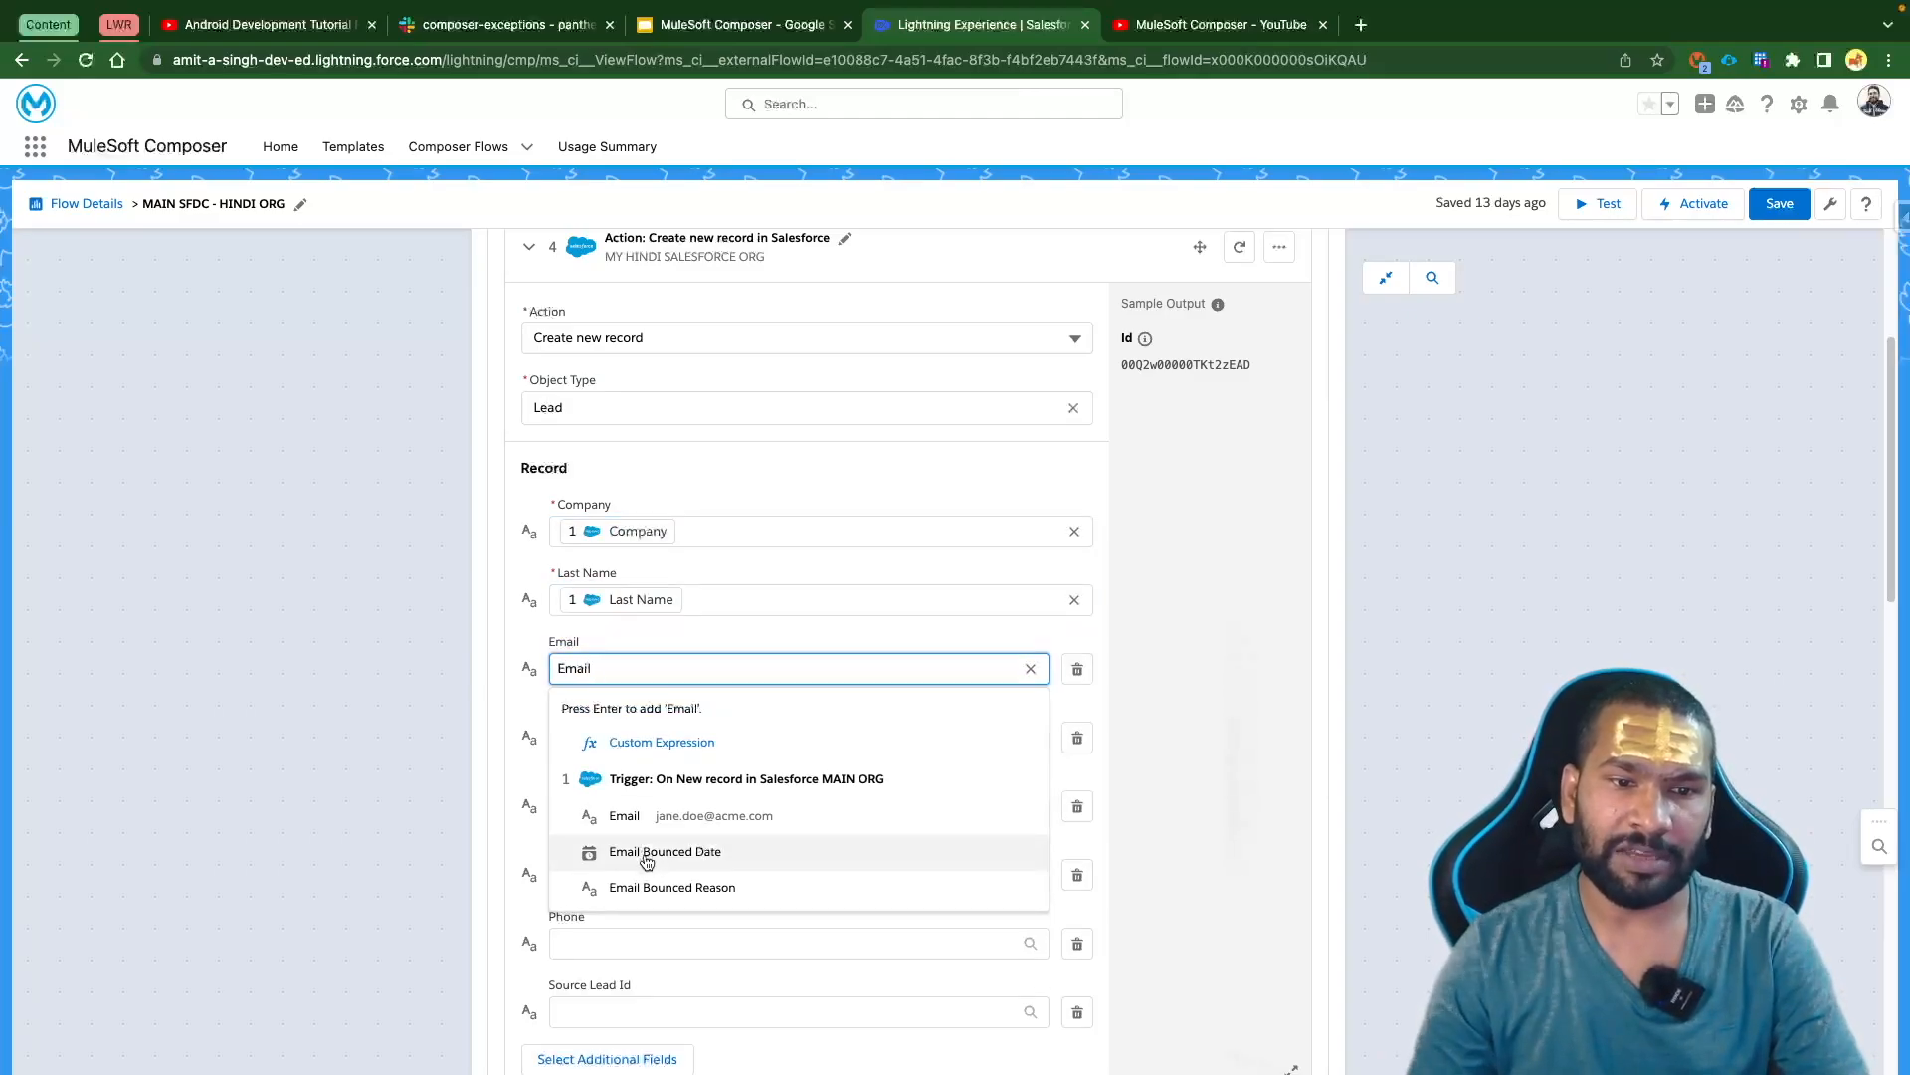
left_click(667, 818)
scroll(627, 746, "down", 1)
left_click(592, 675)
type("first")
left_click(642, 828)
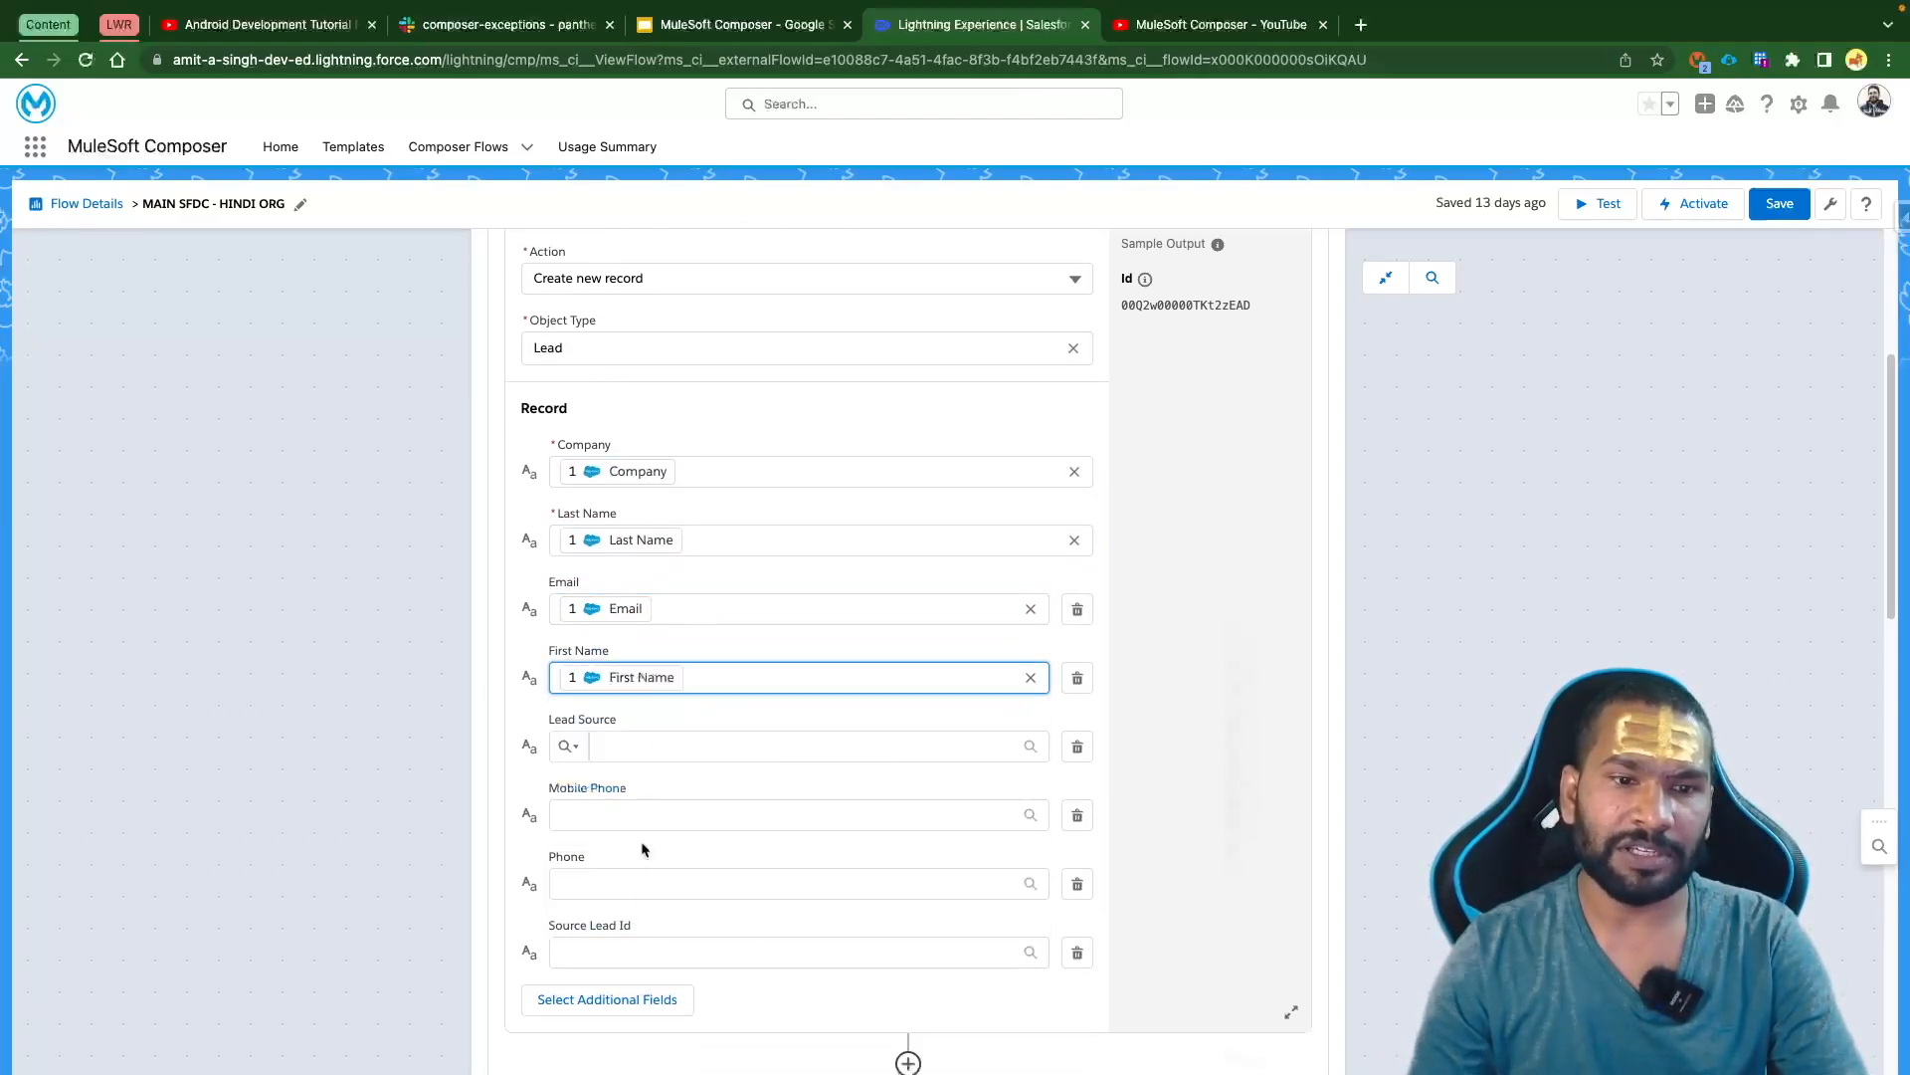
Map Lead Source, Mobile Phone and Phone to the matching trigger fields and Source Lead Id to Lead ID, and collapse the action
left_click(637, 748)
type("Lead Source")
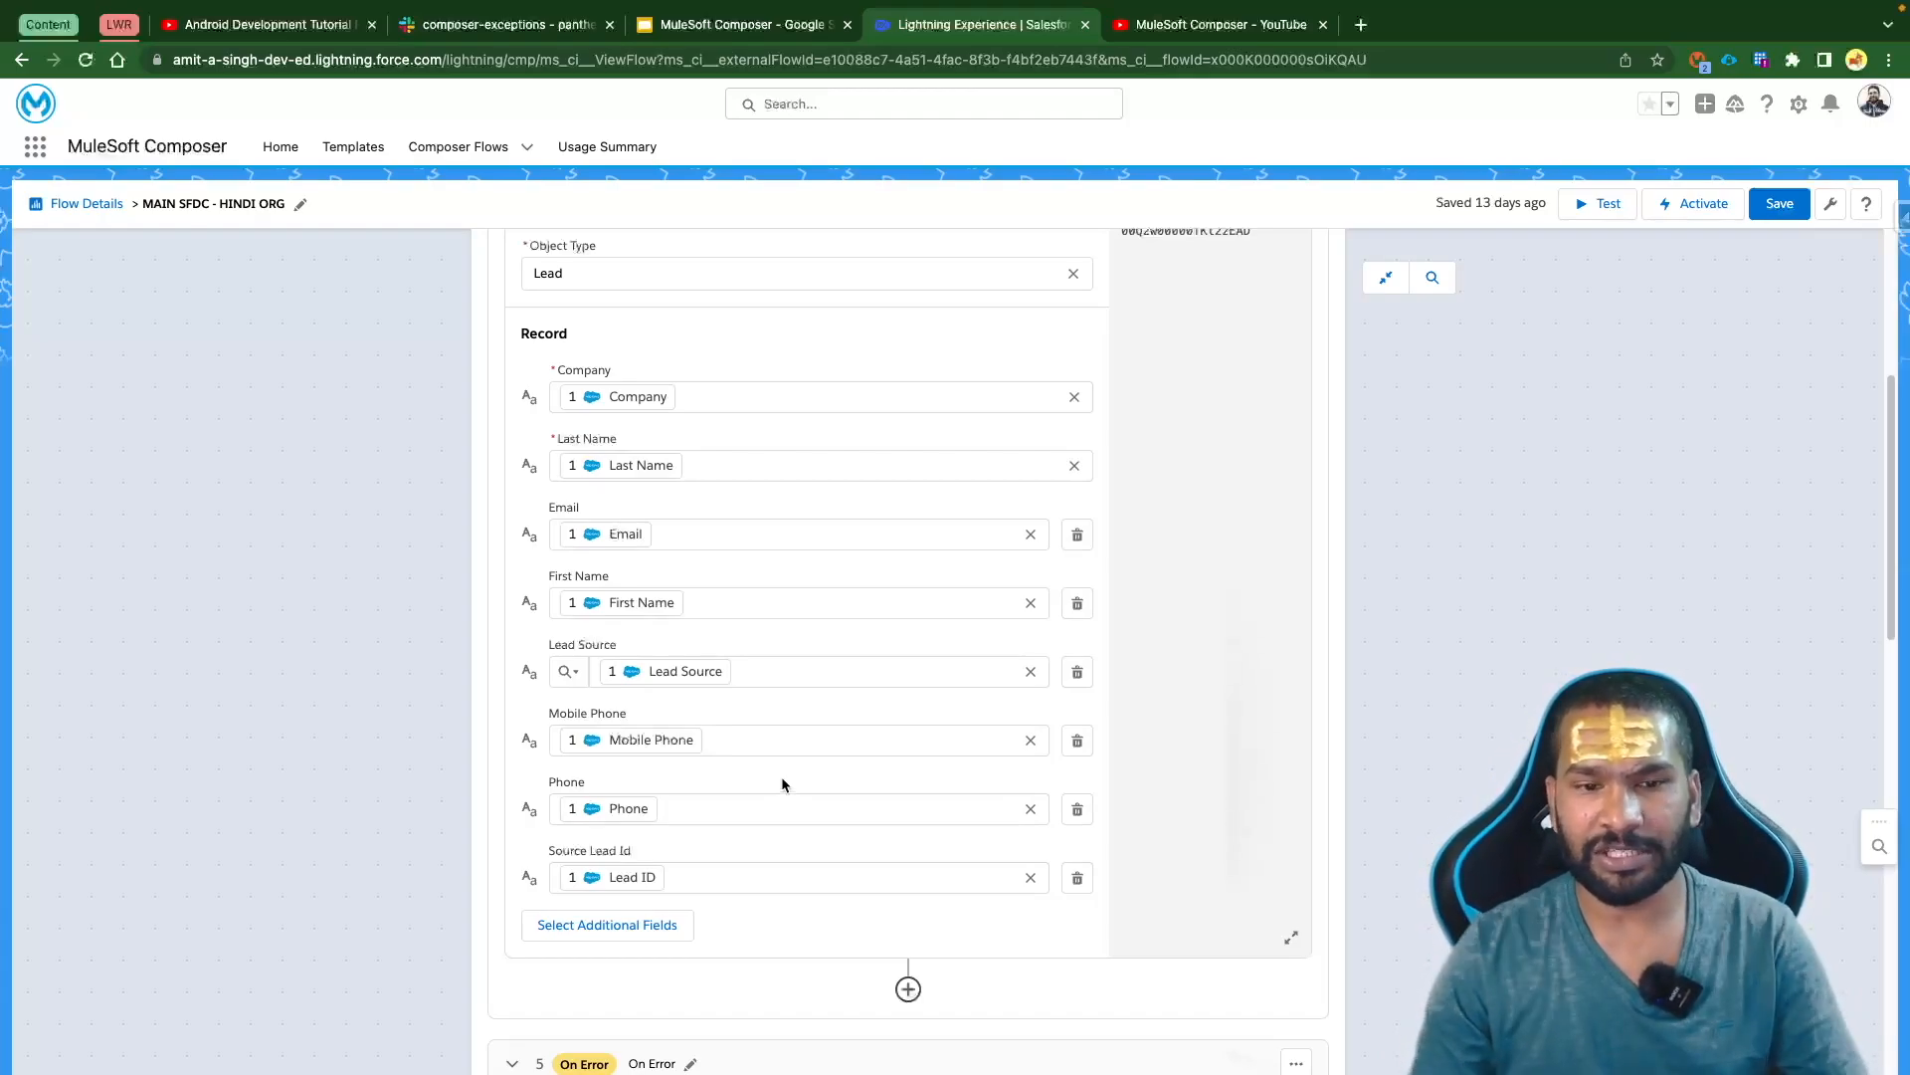
scroll(782, 785, "up", 5)
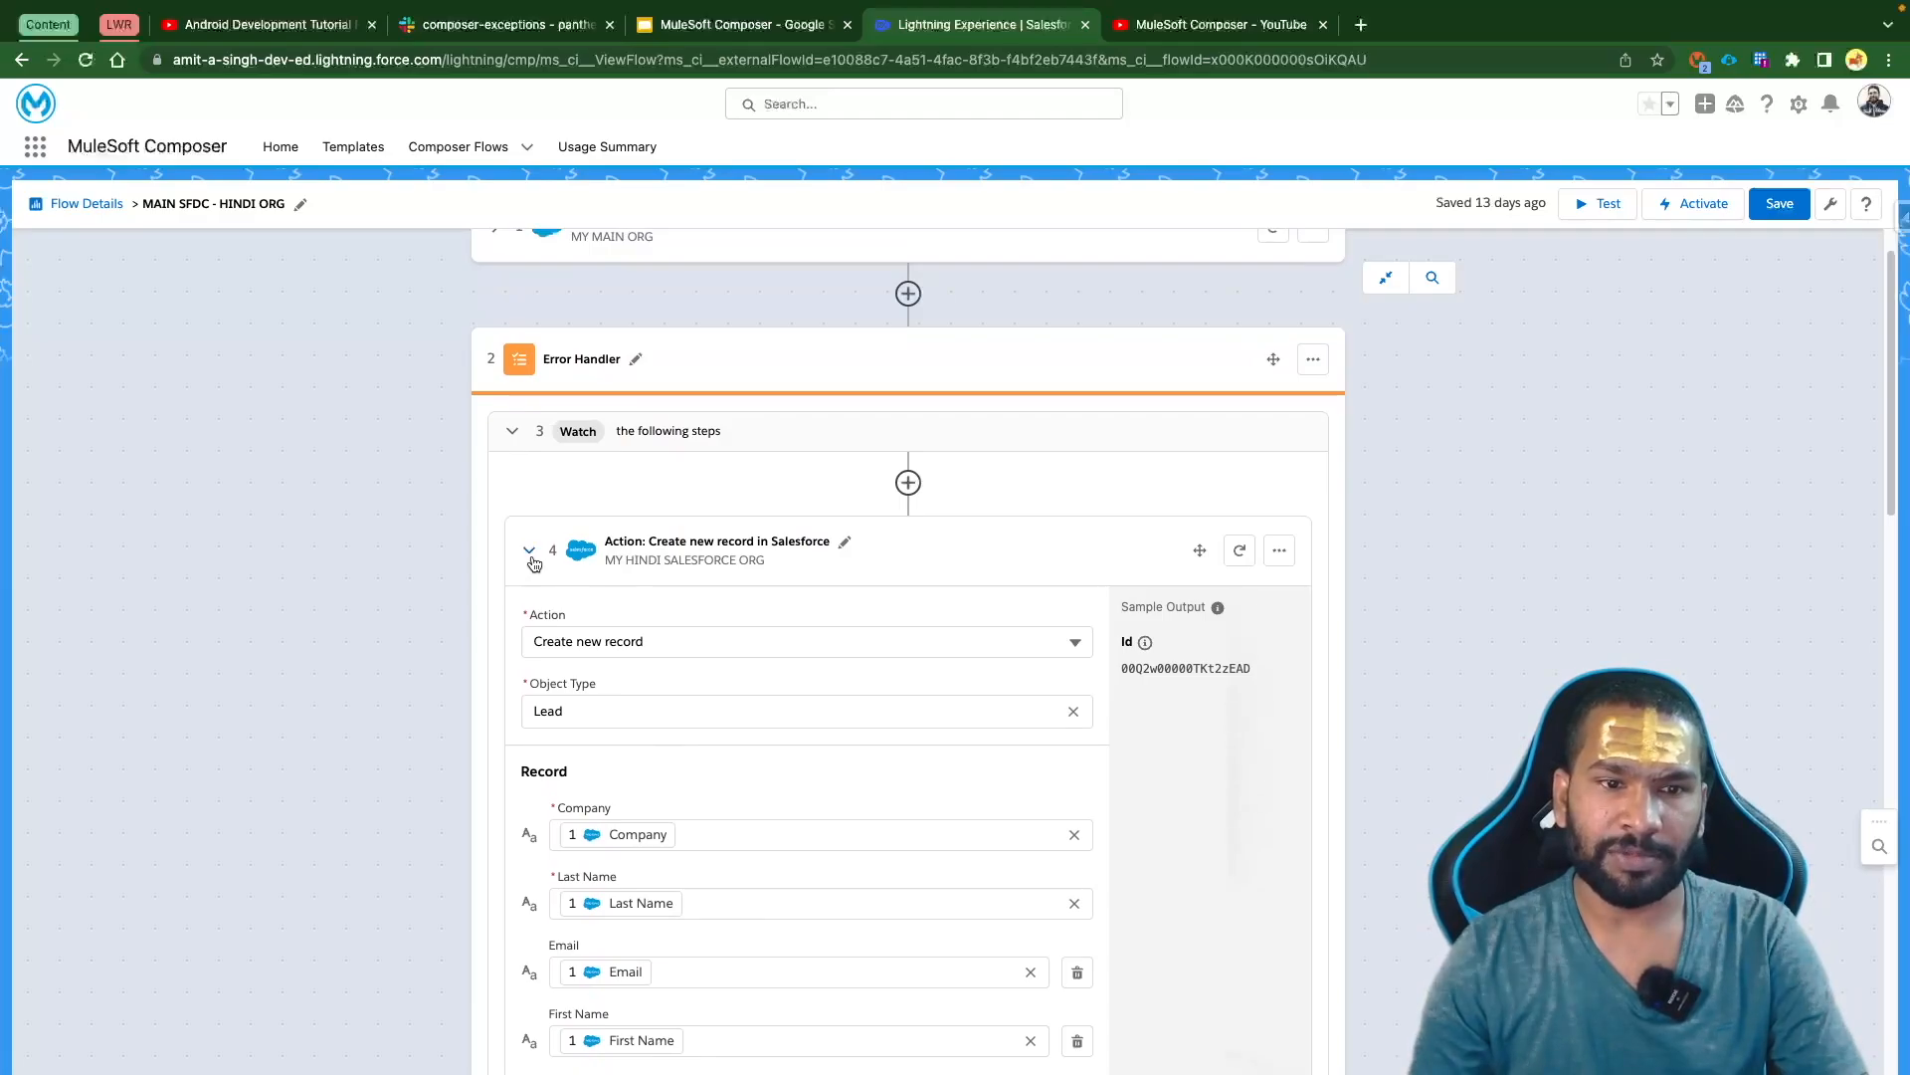
left_click(529, 550)
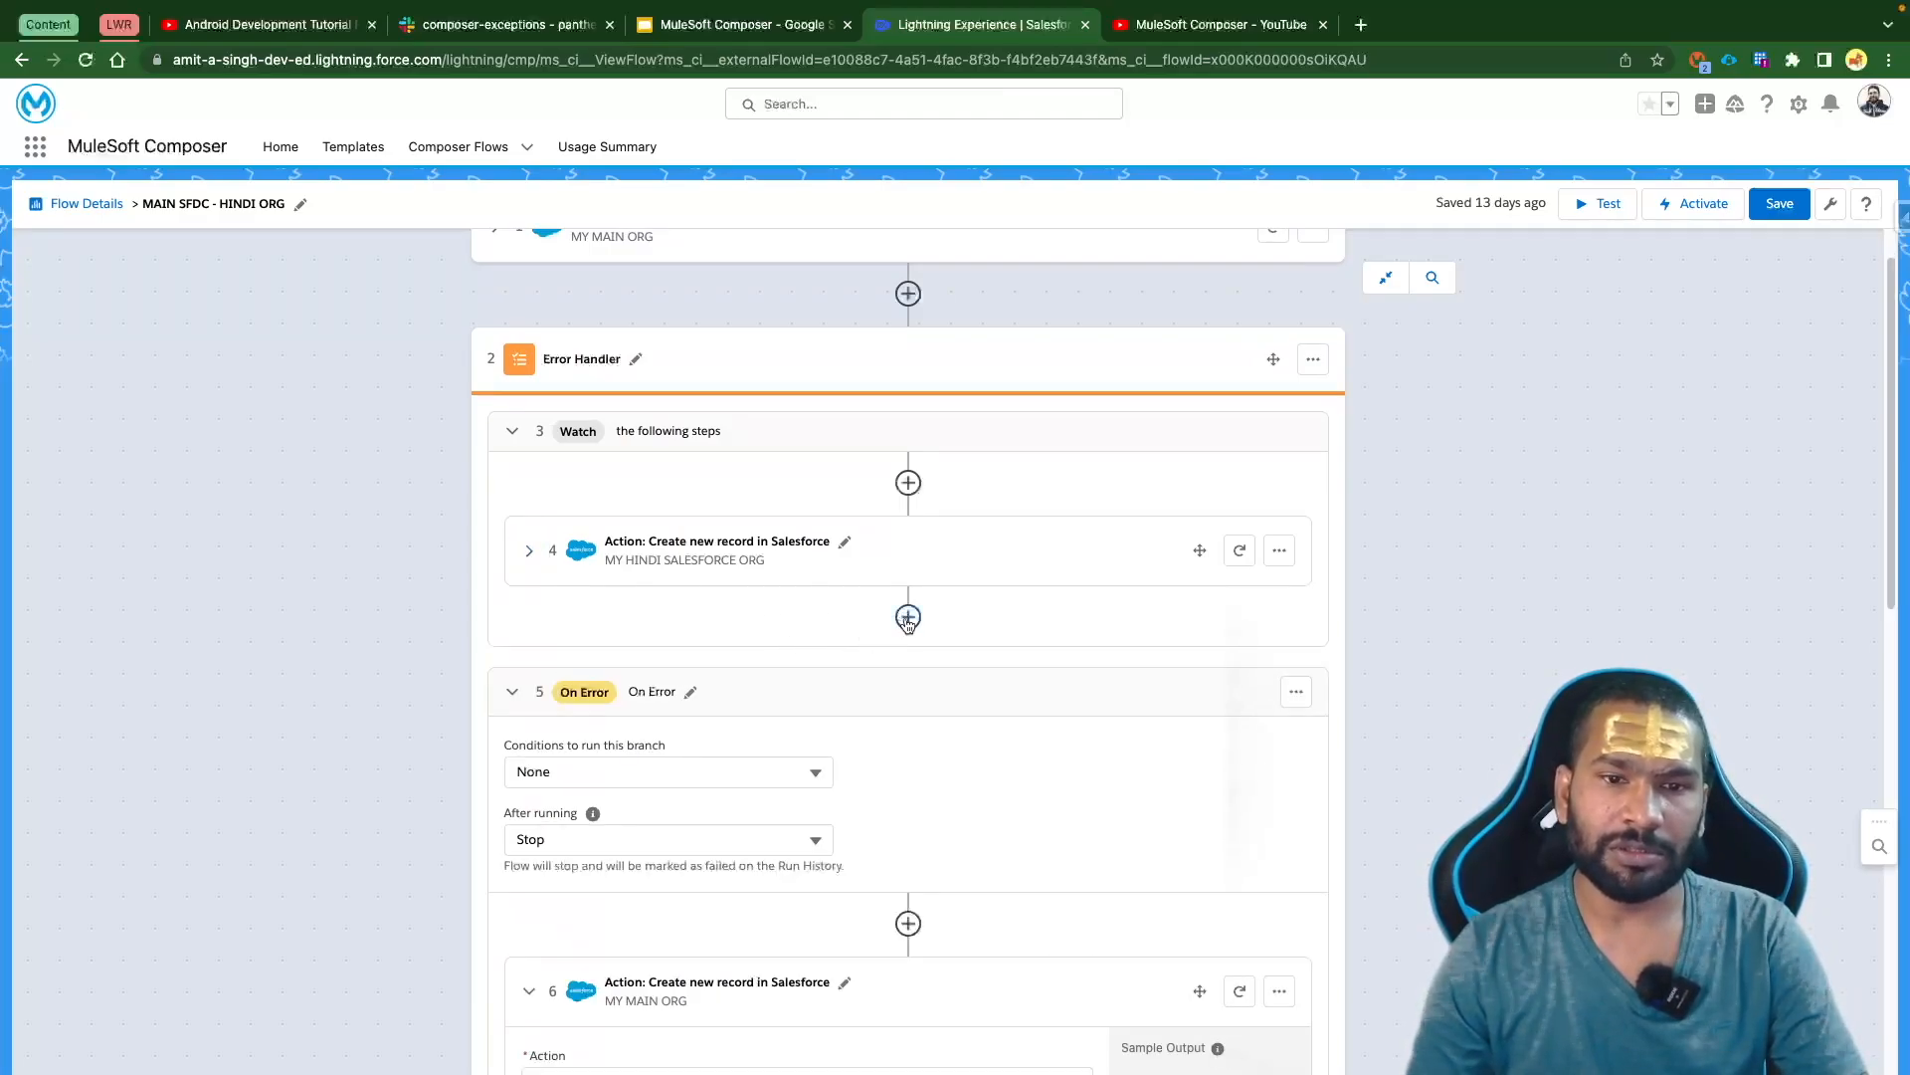
Add a second Salesforce action after the Lead creation inside the Watch block, using the MY MAIN ORG connection
scroll(908, 622, "down", 15)
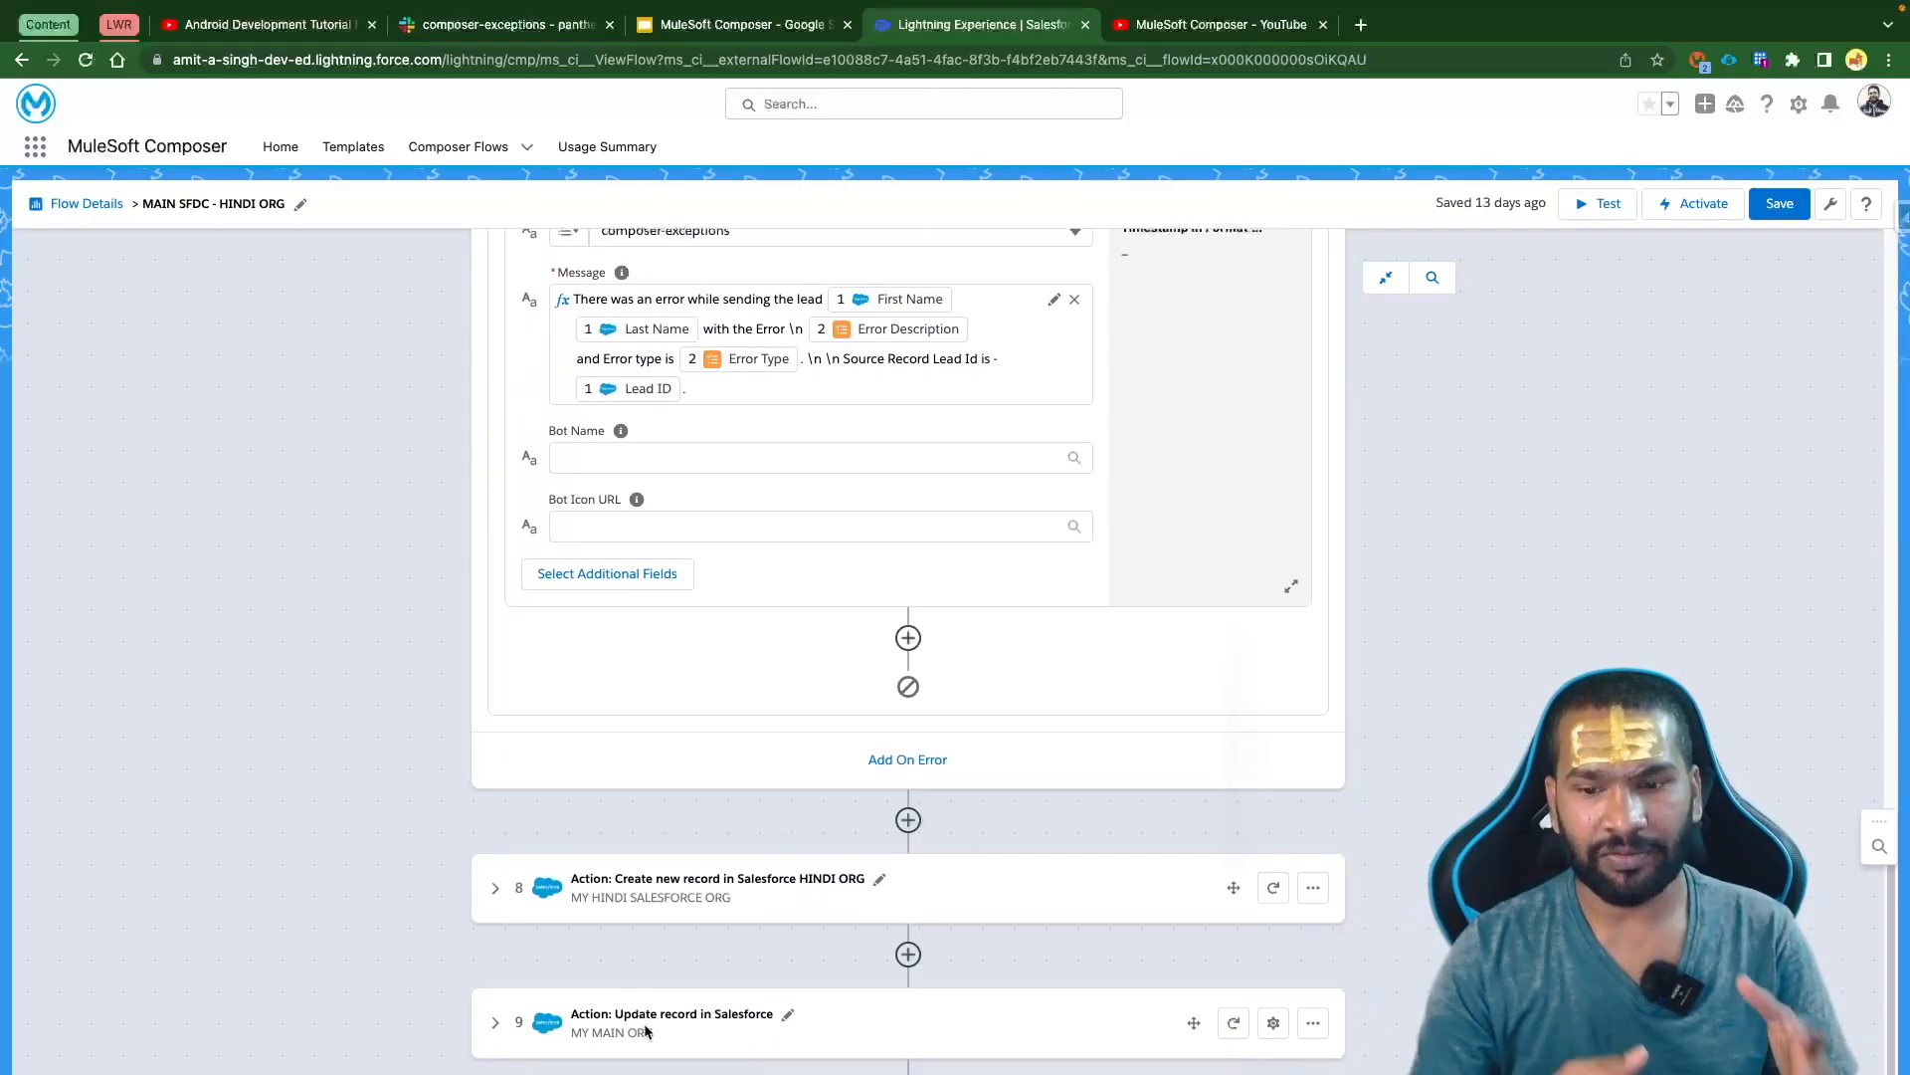
scroll(1035, 840, "up", 15)
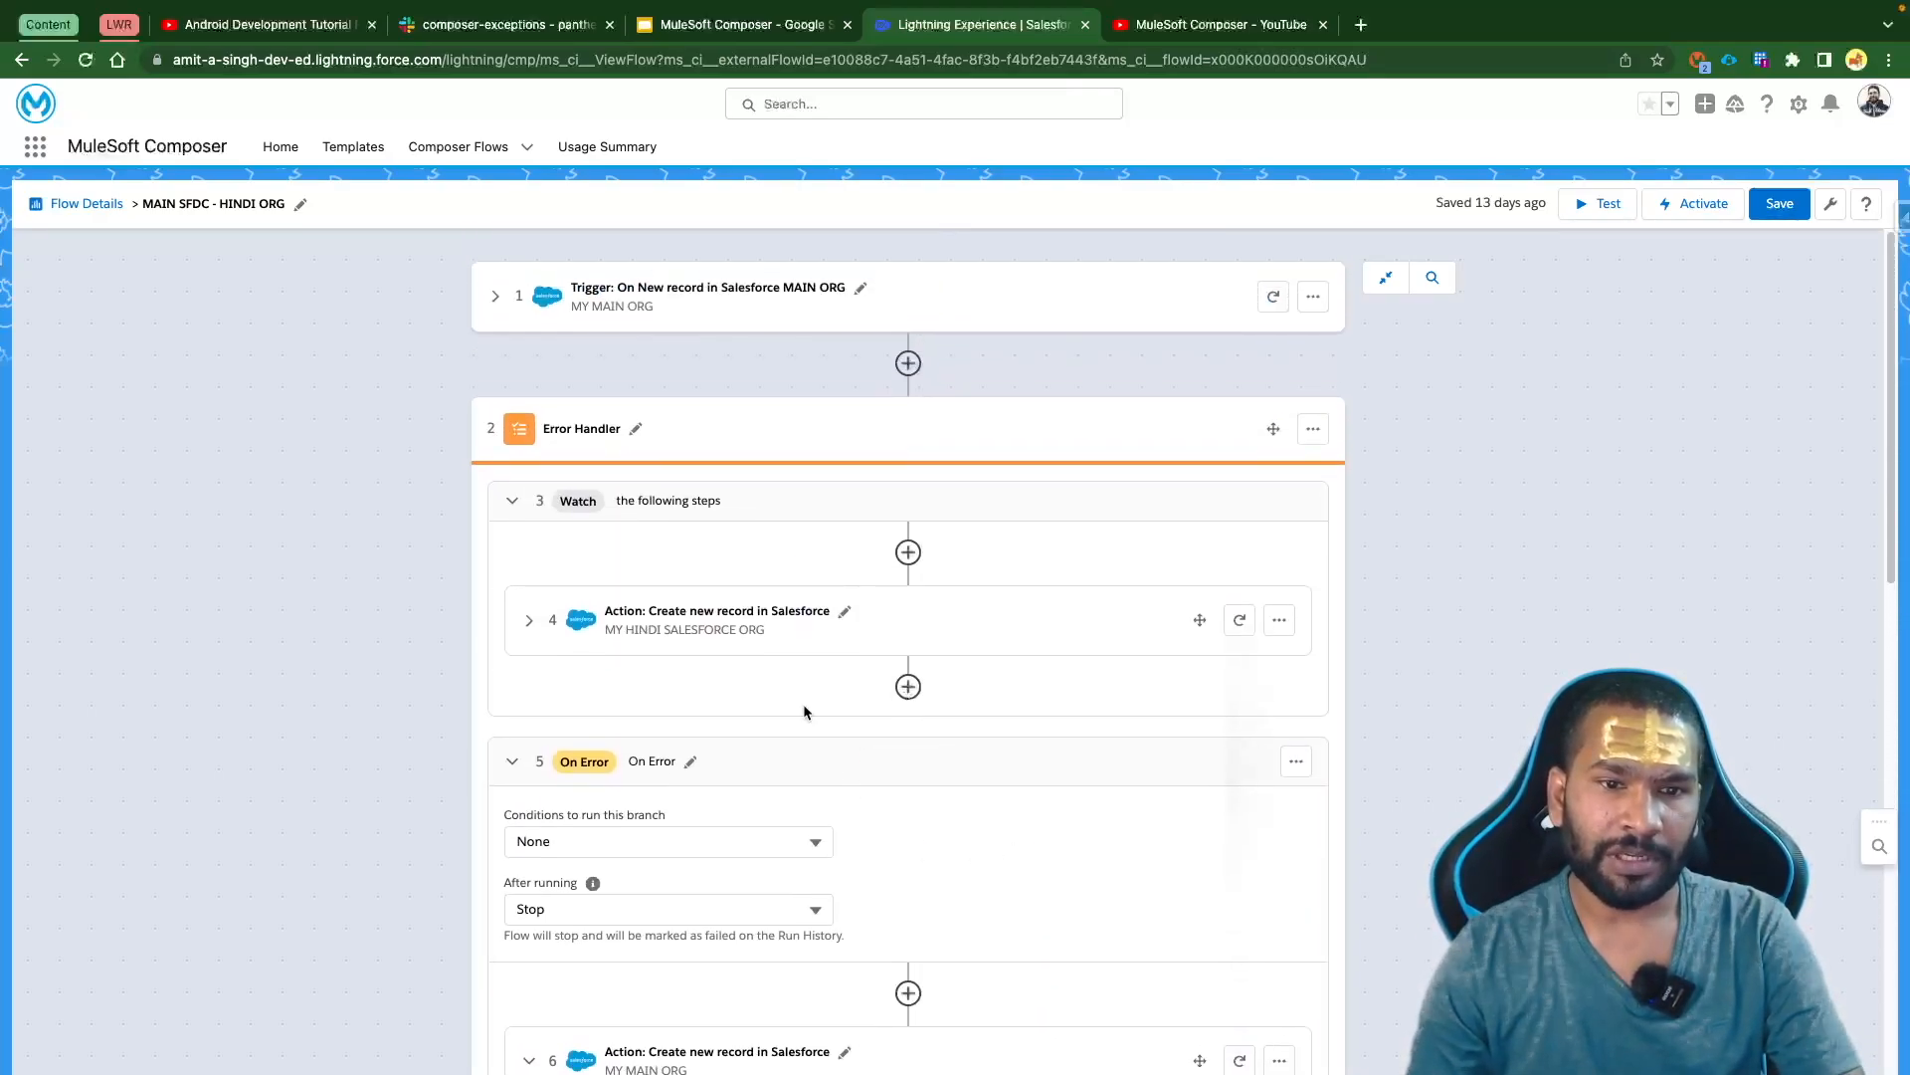
left_click(907, 687)
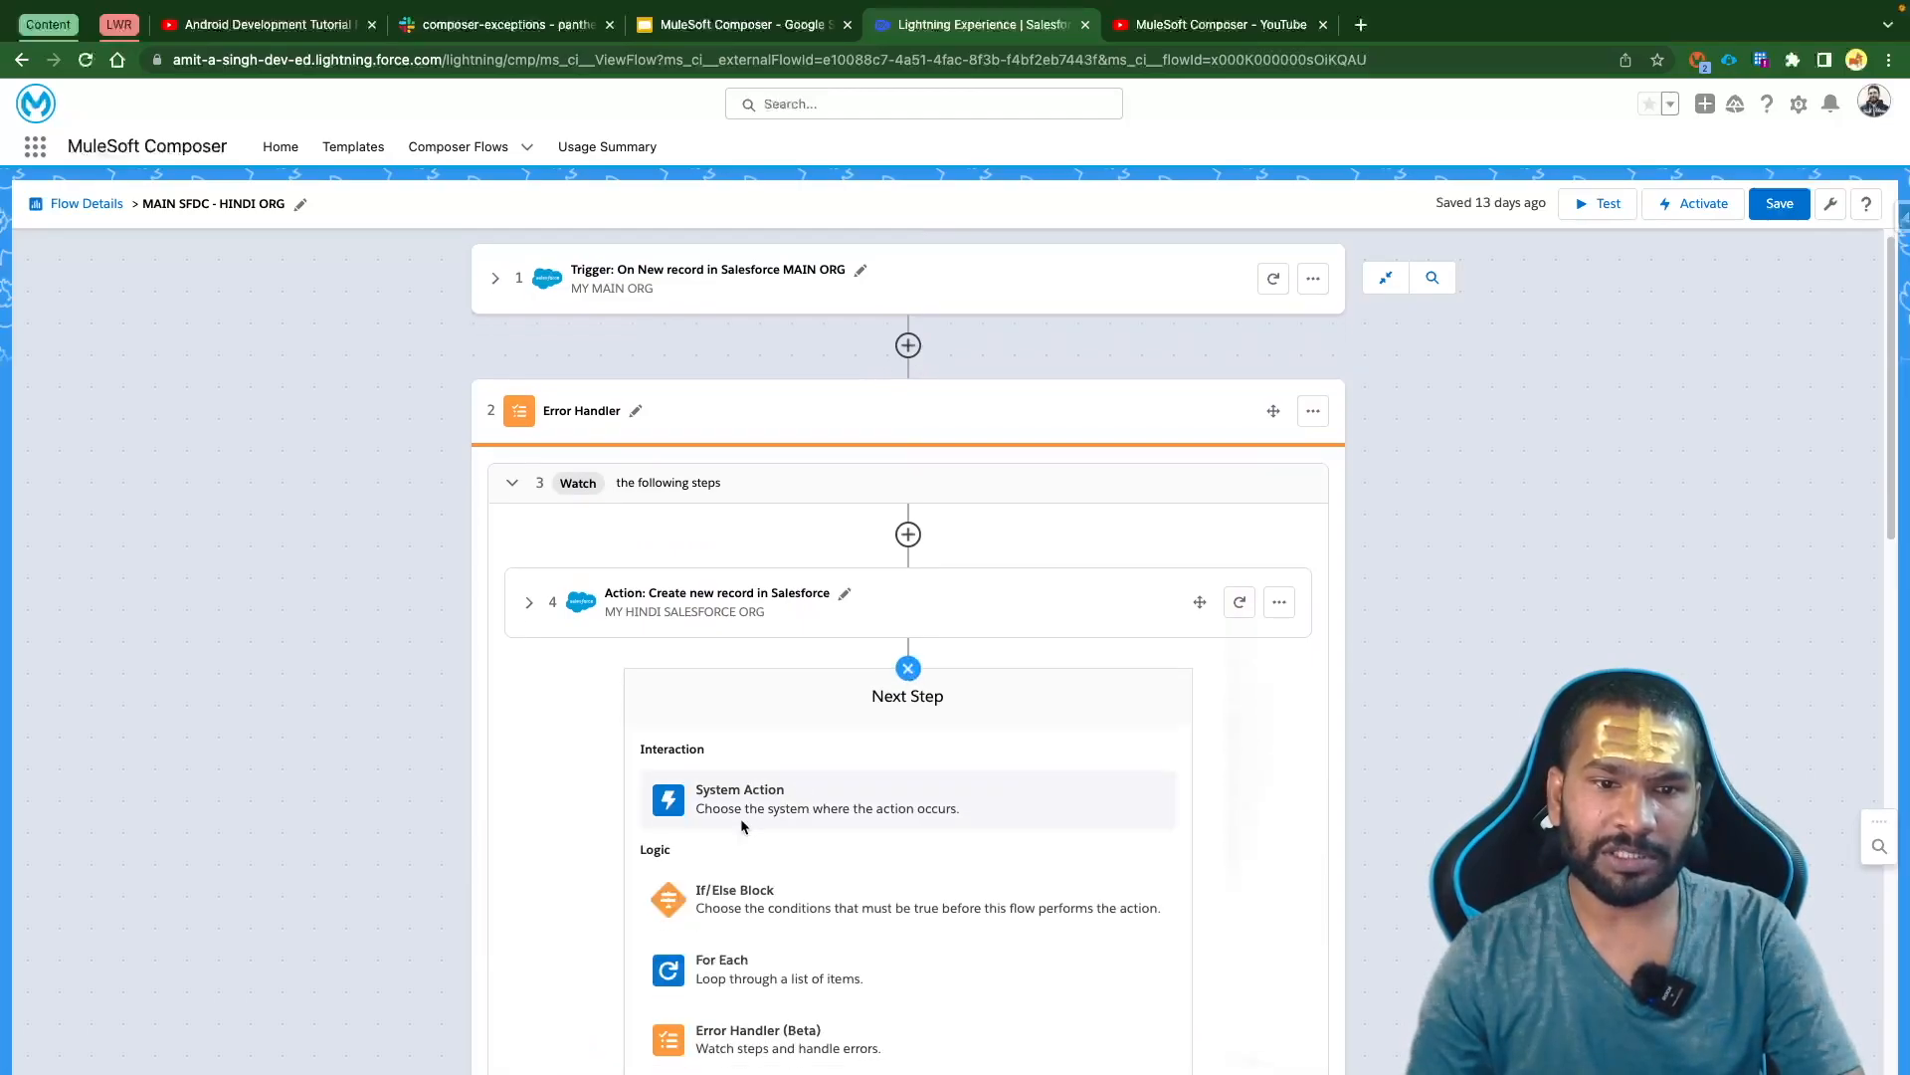
left_click(808, 642)
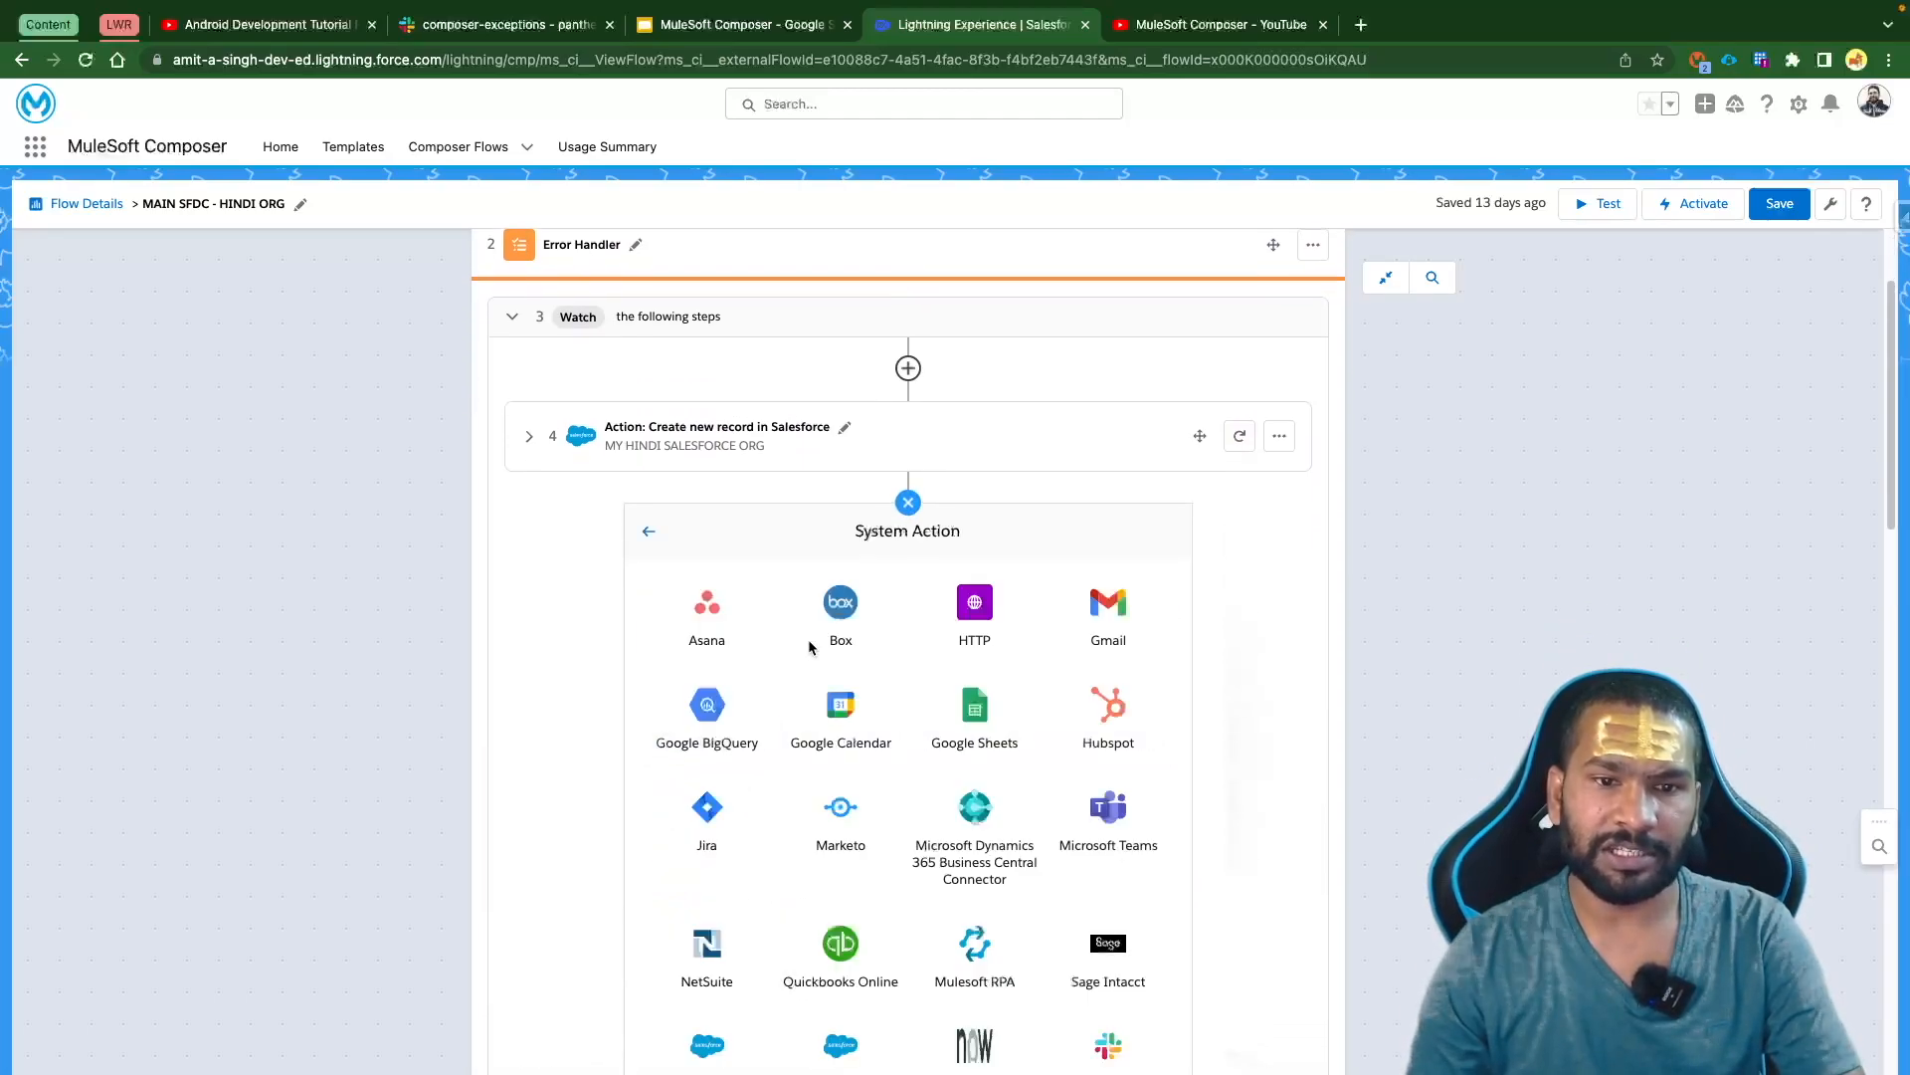
left_click(695, 1051)
scroll(810, 853, "down", 1)
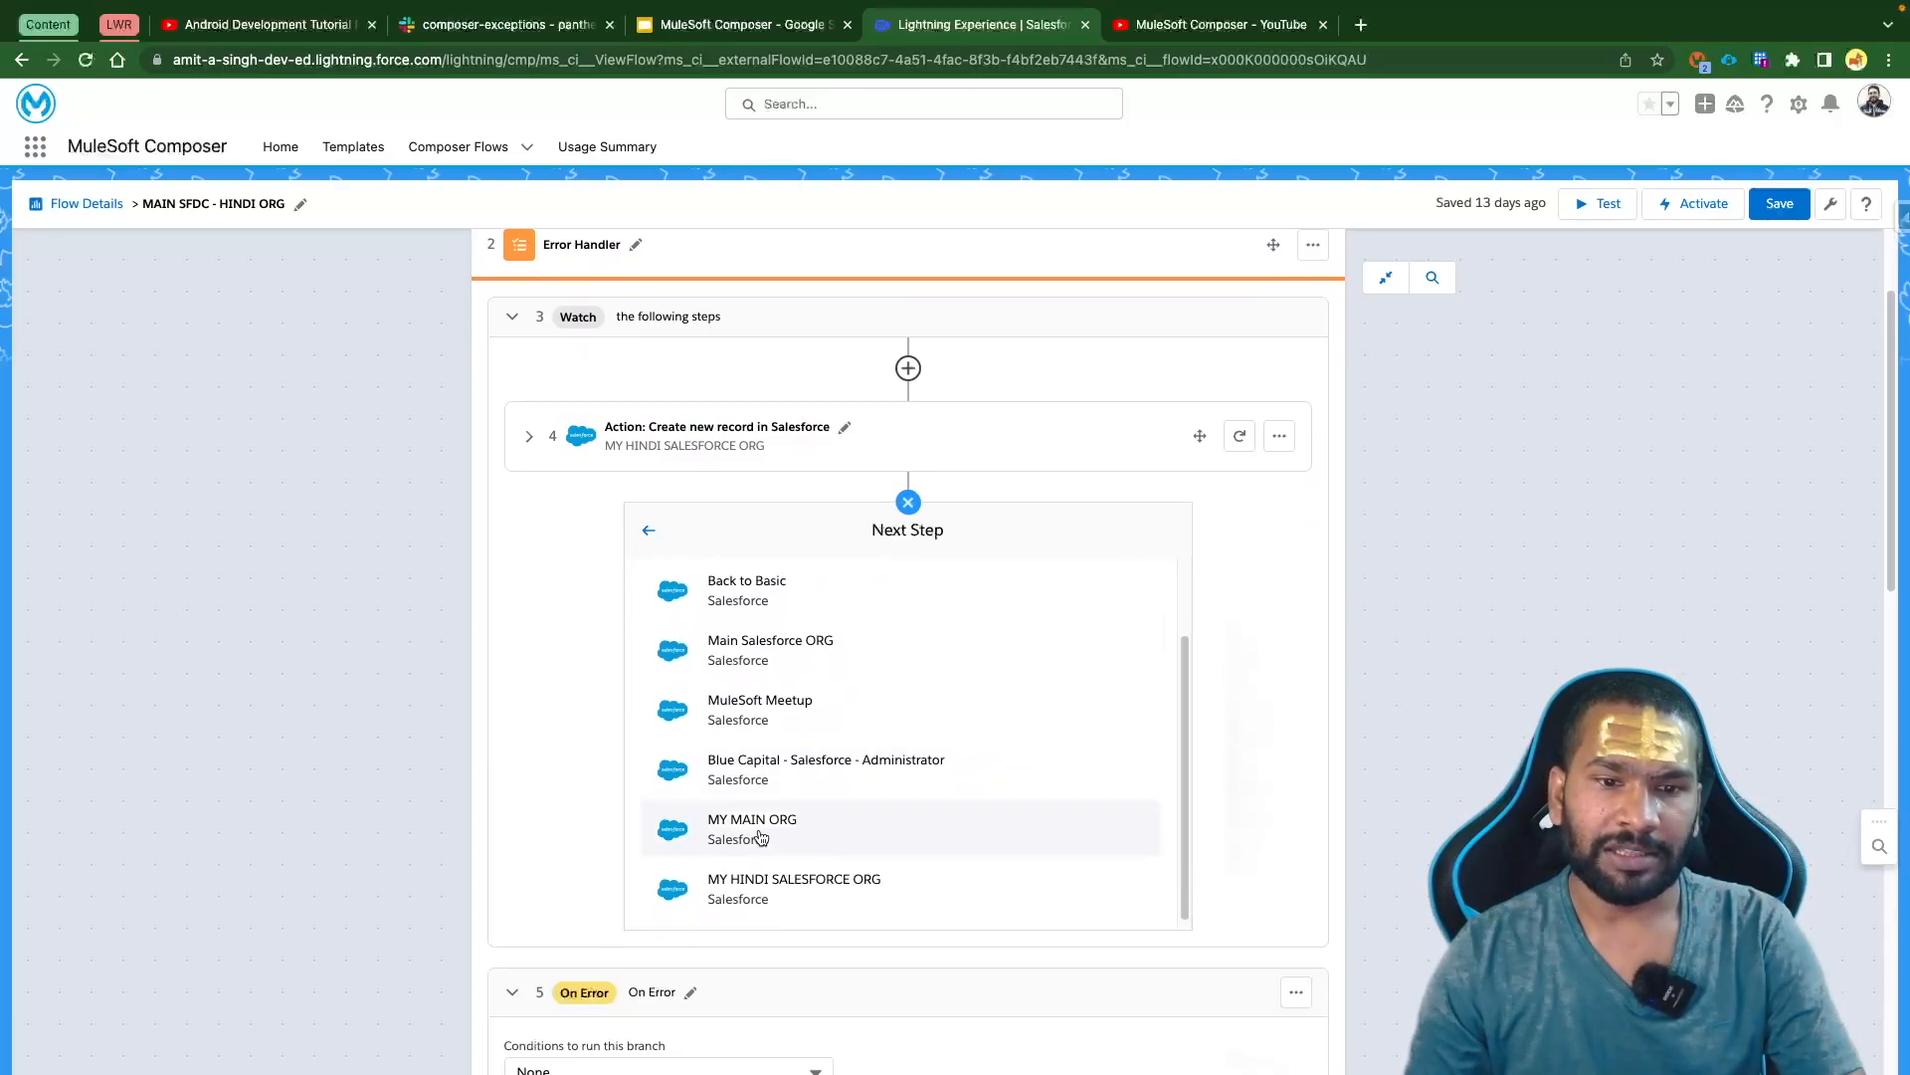
left_click(779, 834)
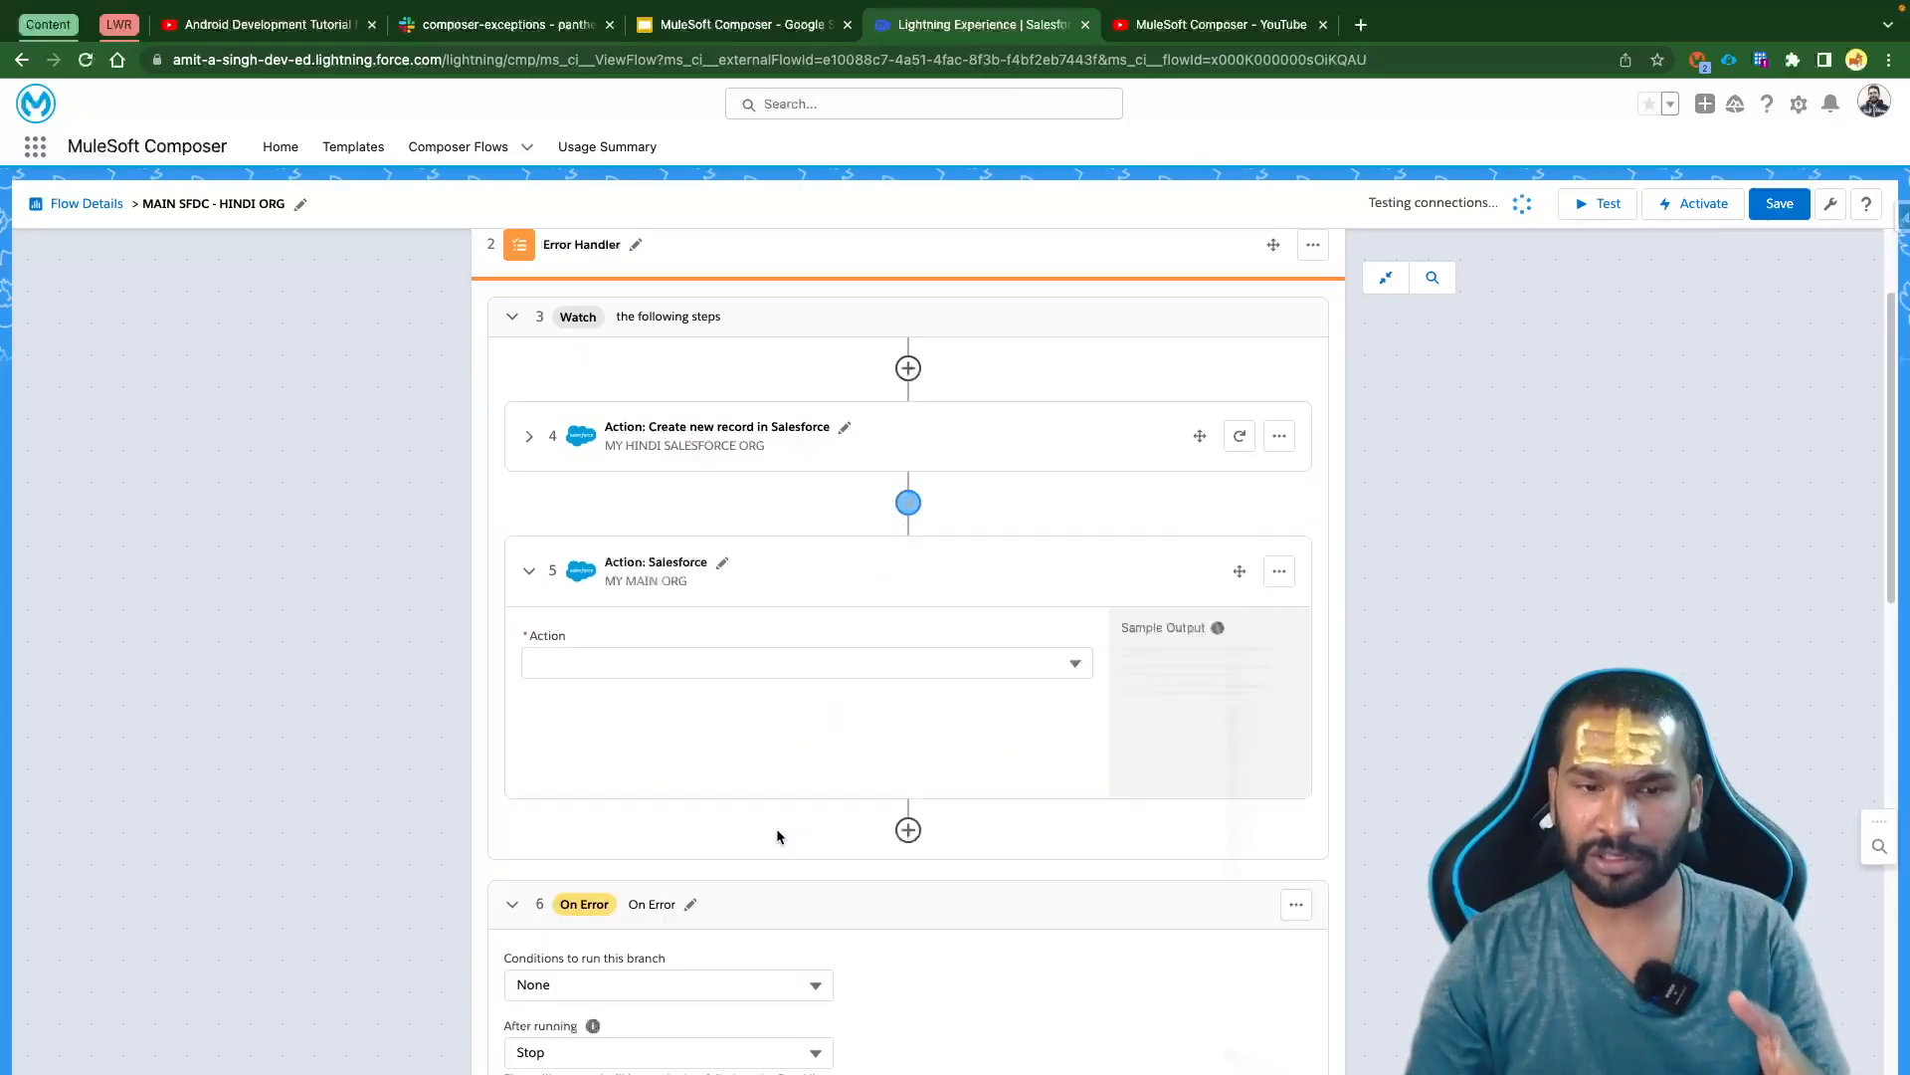
Set the new MY MAIN ORG action to Update record with object type Lead
left_click(637, 656)
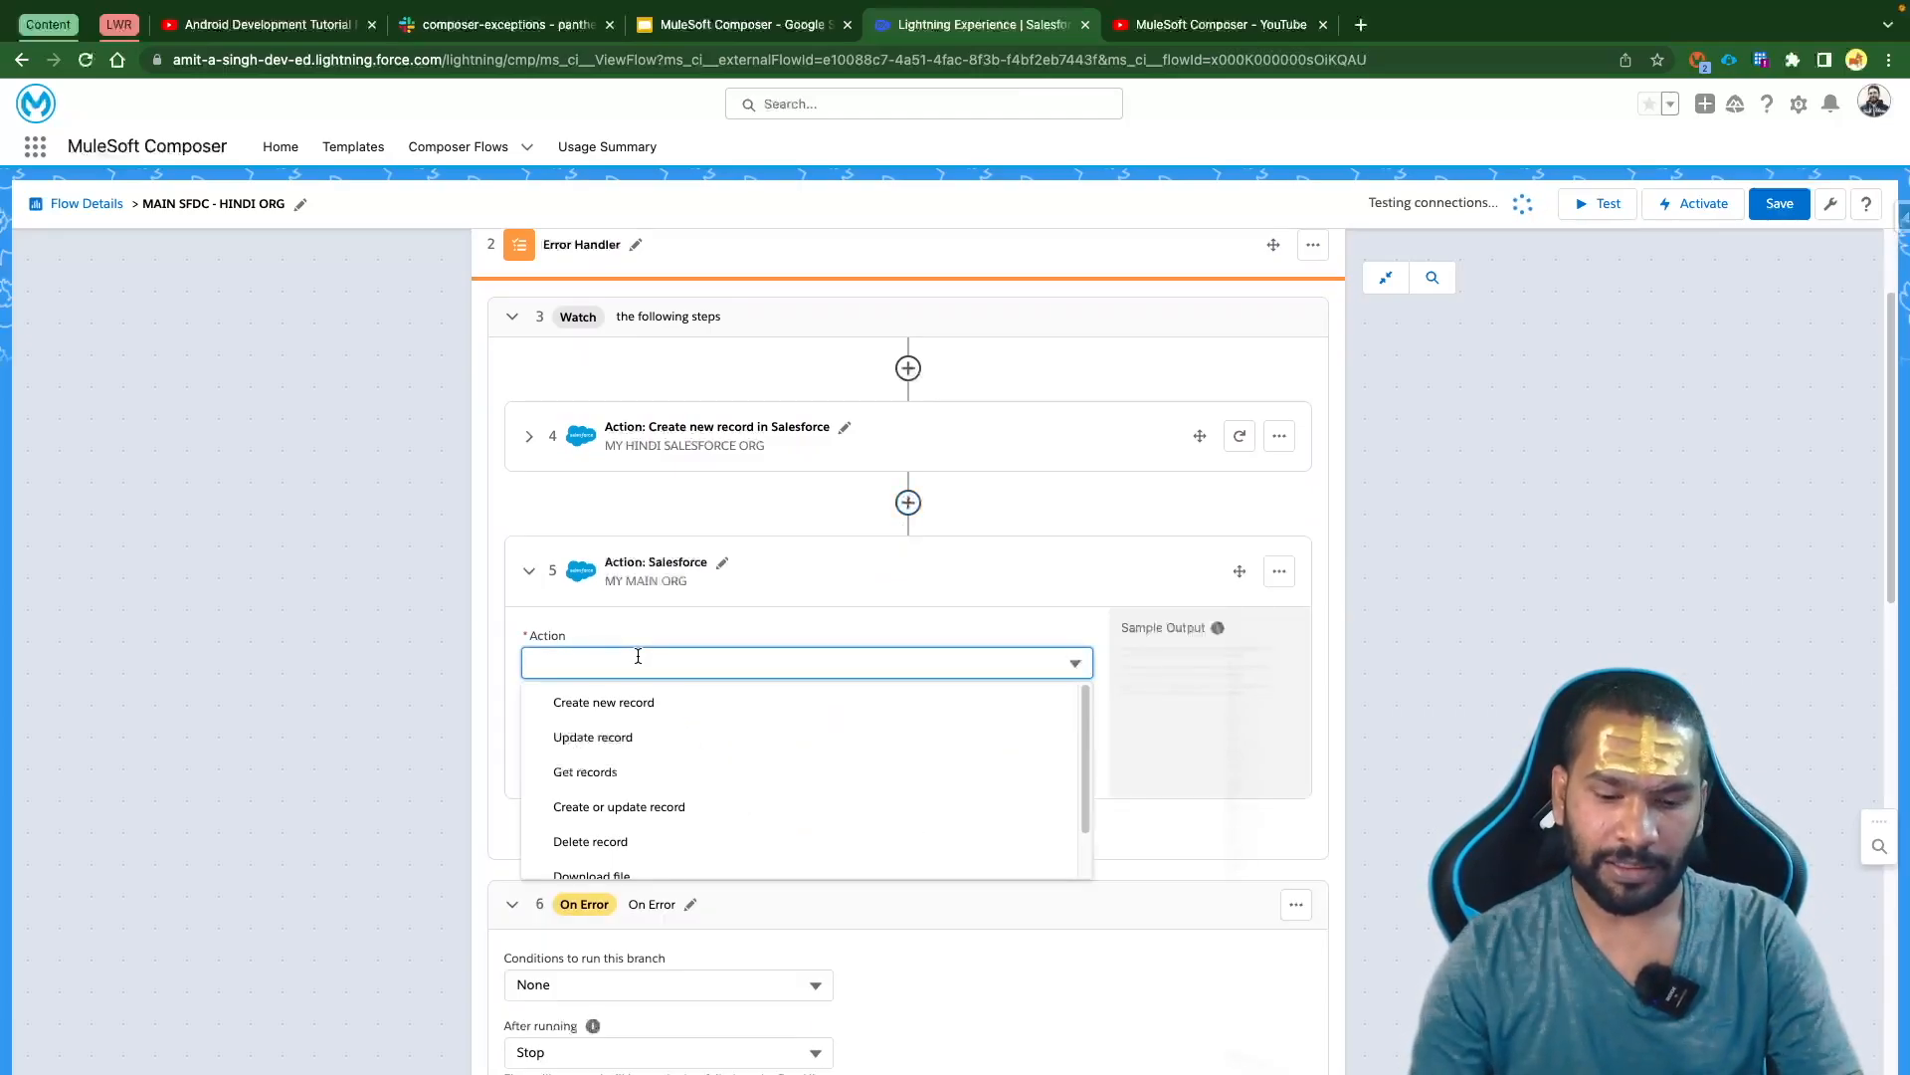
left_click(618, 746)
left_click(616, 737)
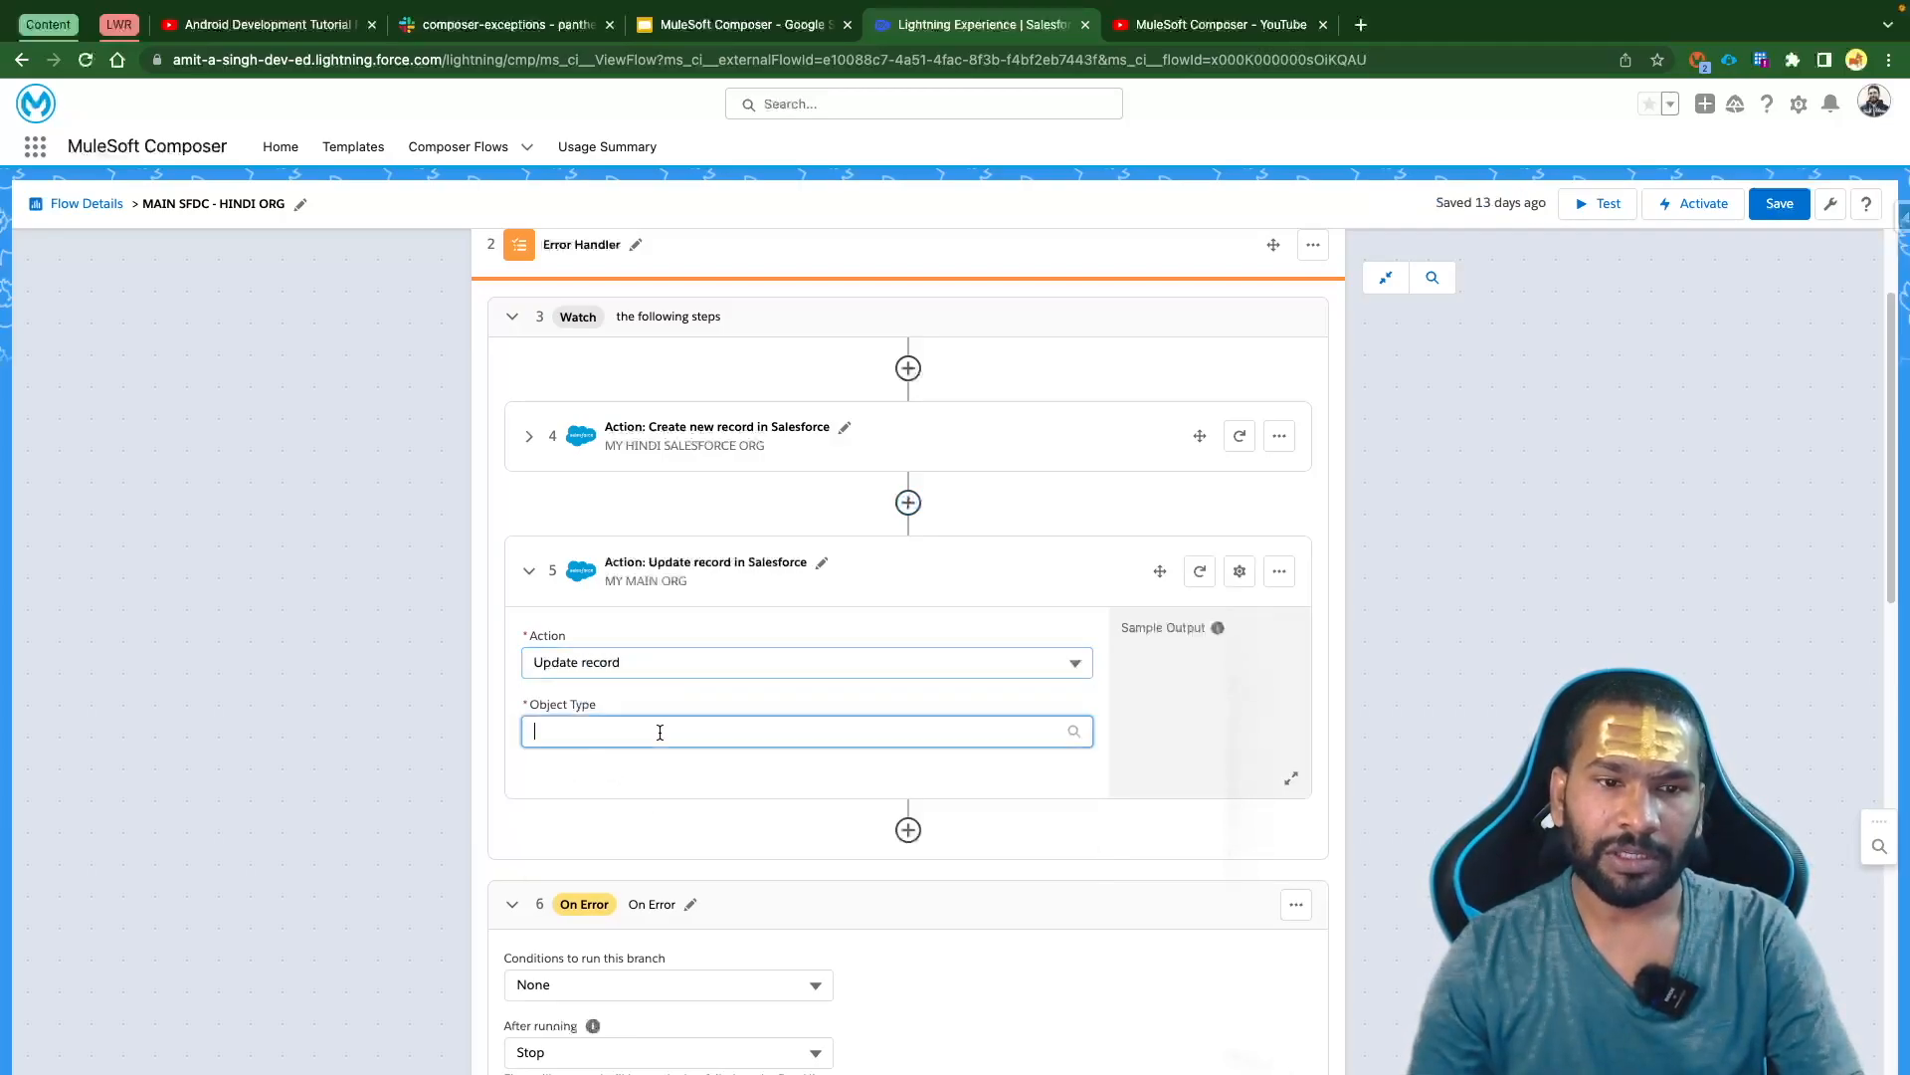
type("Lead")
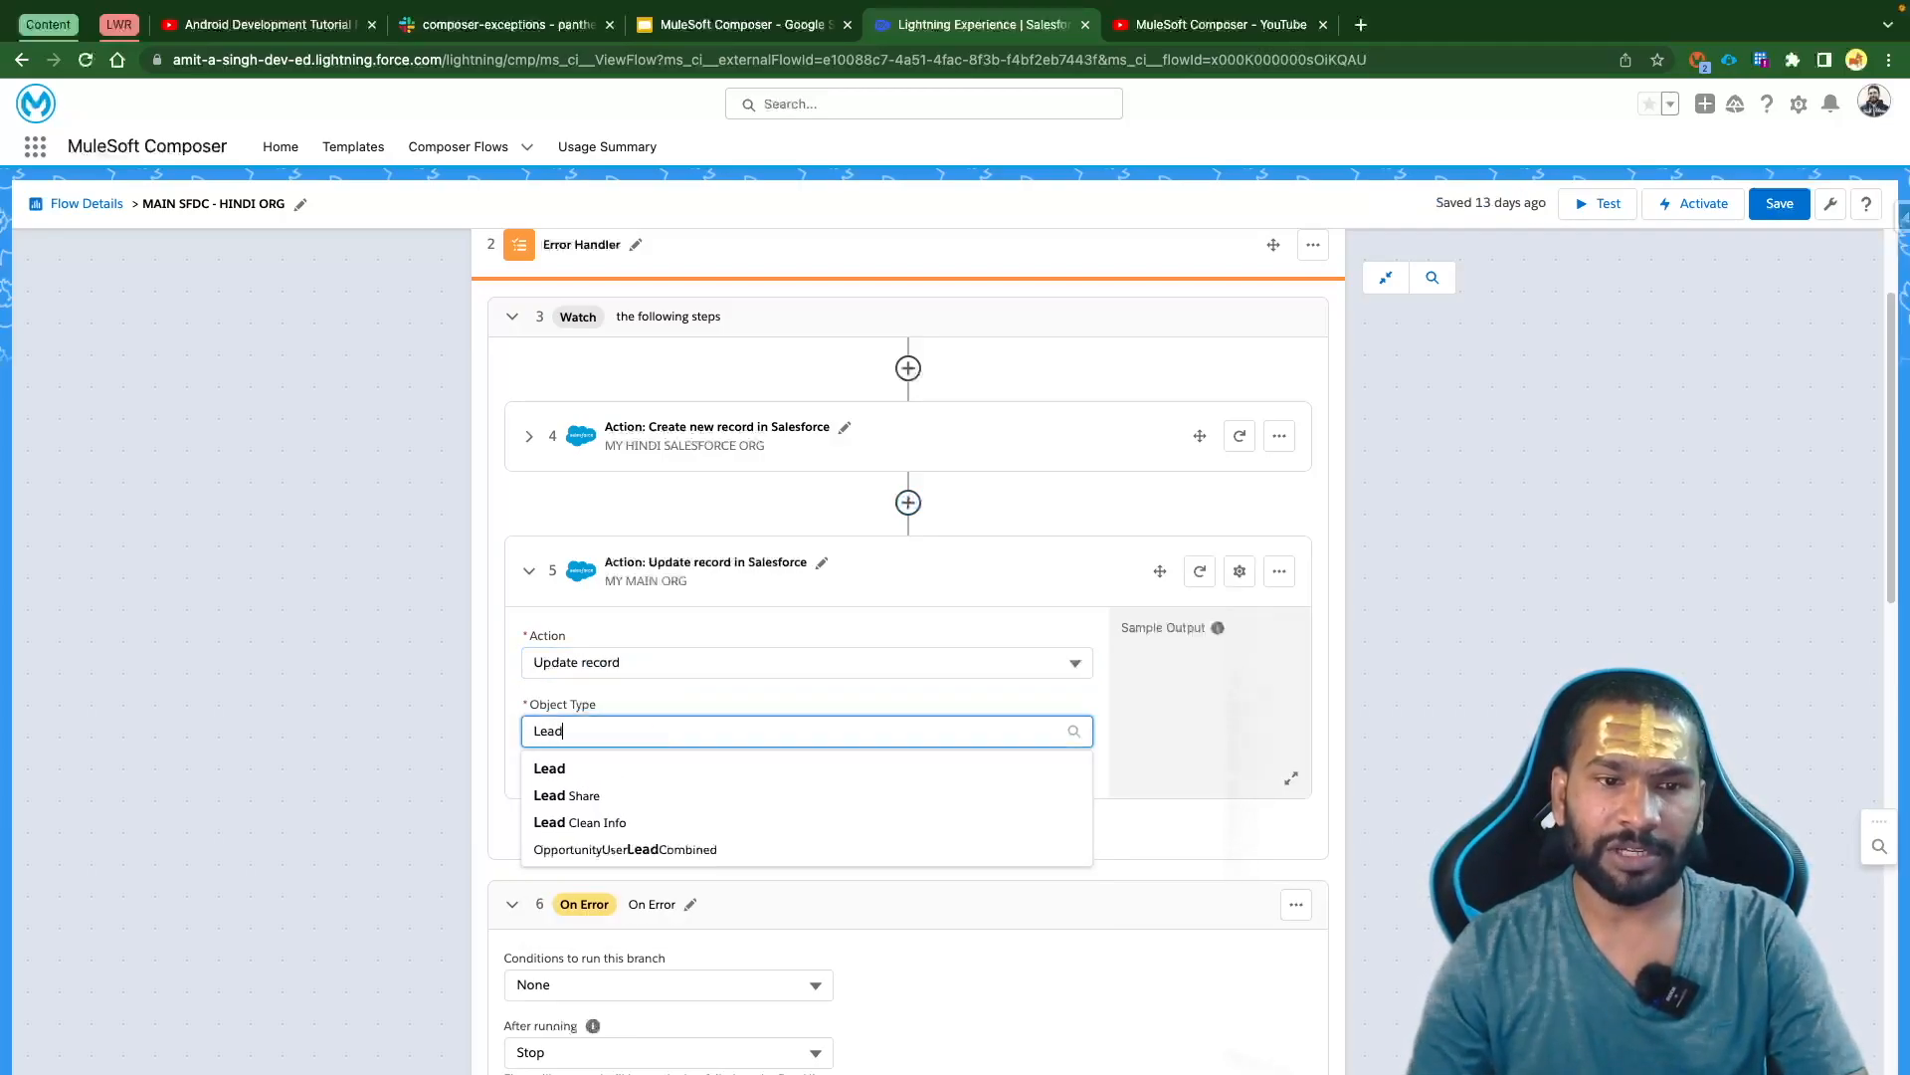
left_click(636, 772)
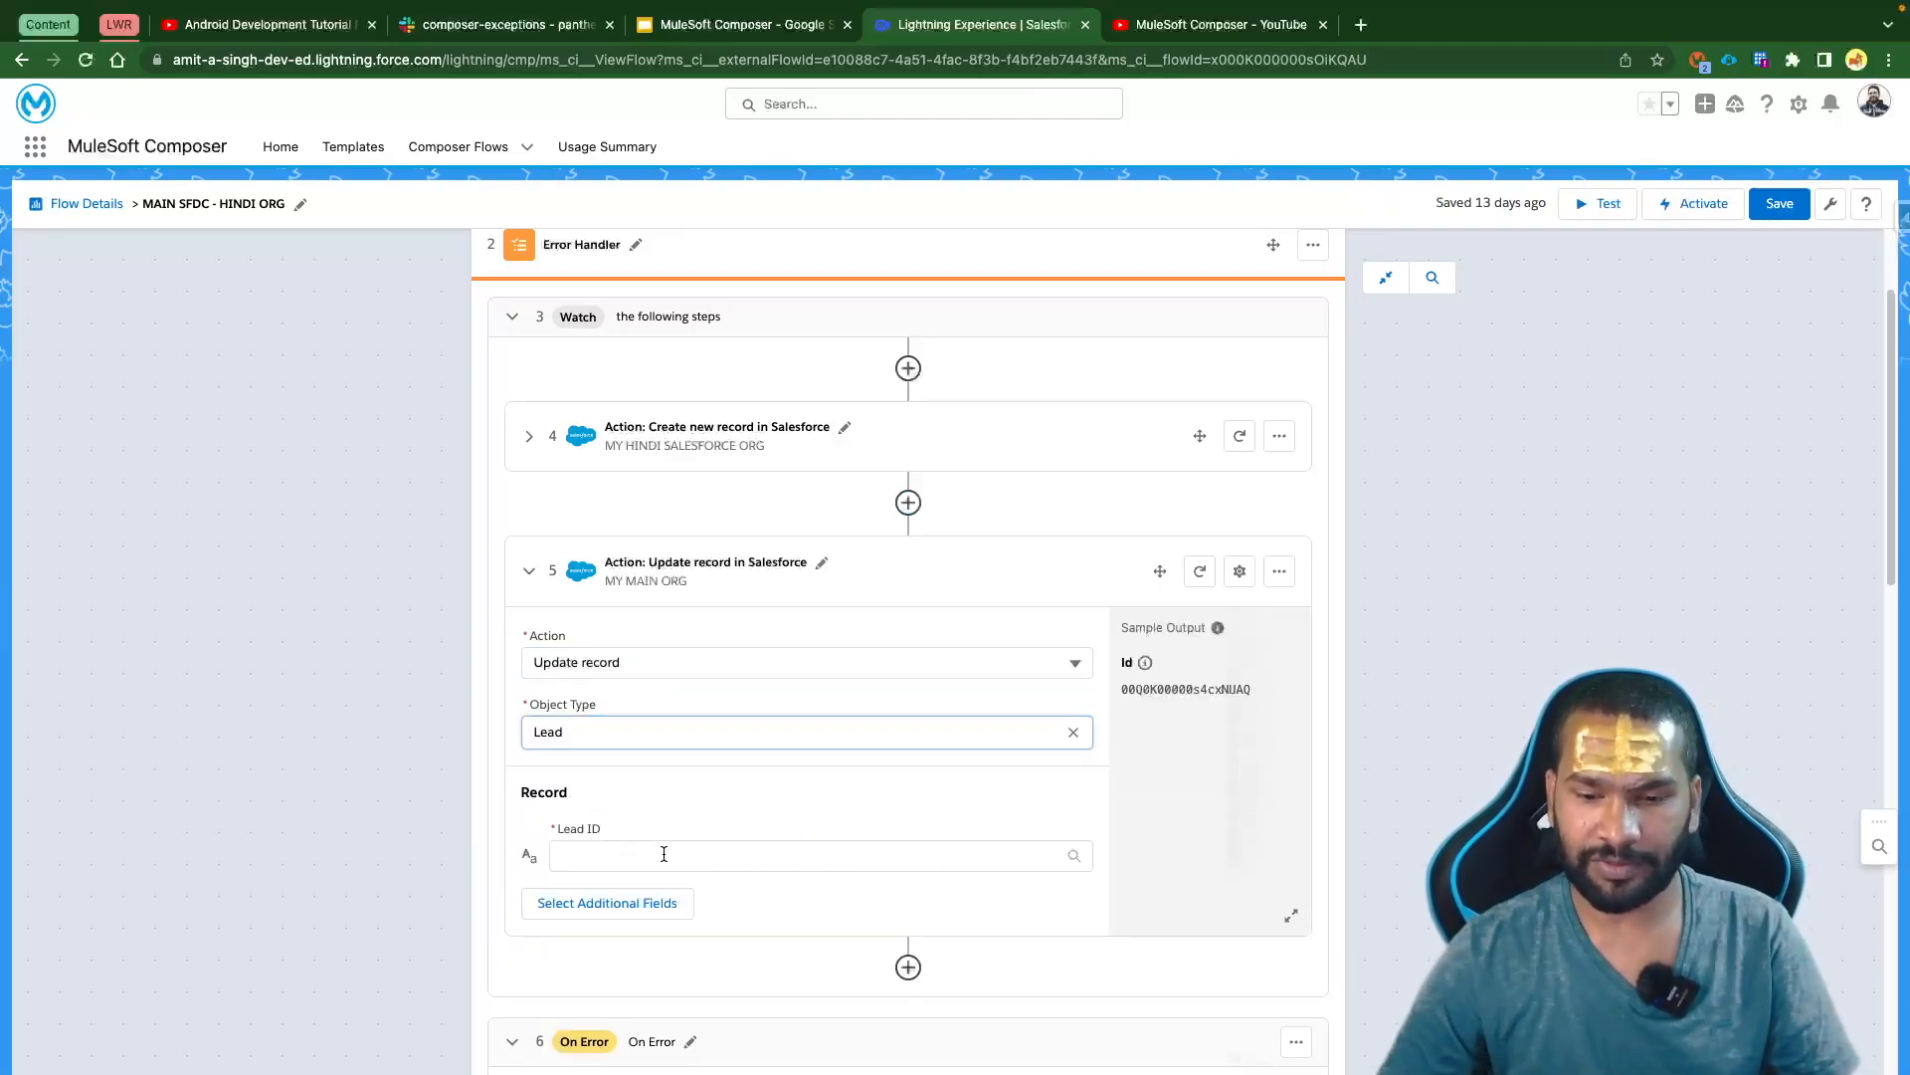
Map the Lead ID of the record being updated to the trigger's Lead ID
left_click(664, 854)
type("Lead Id")
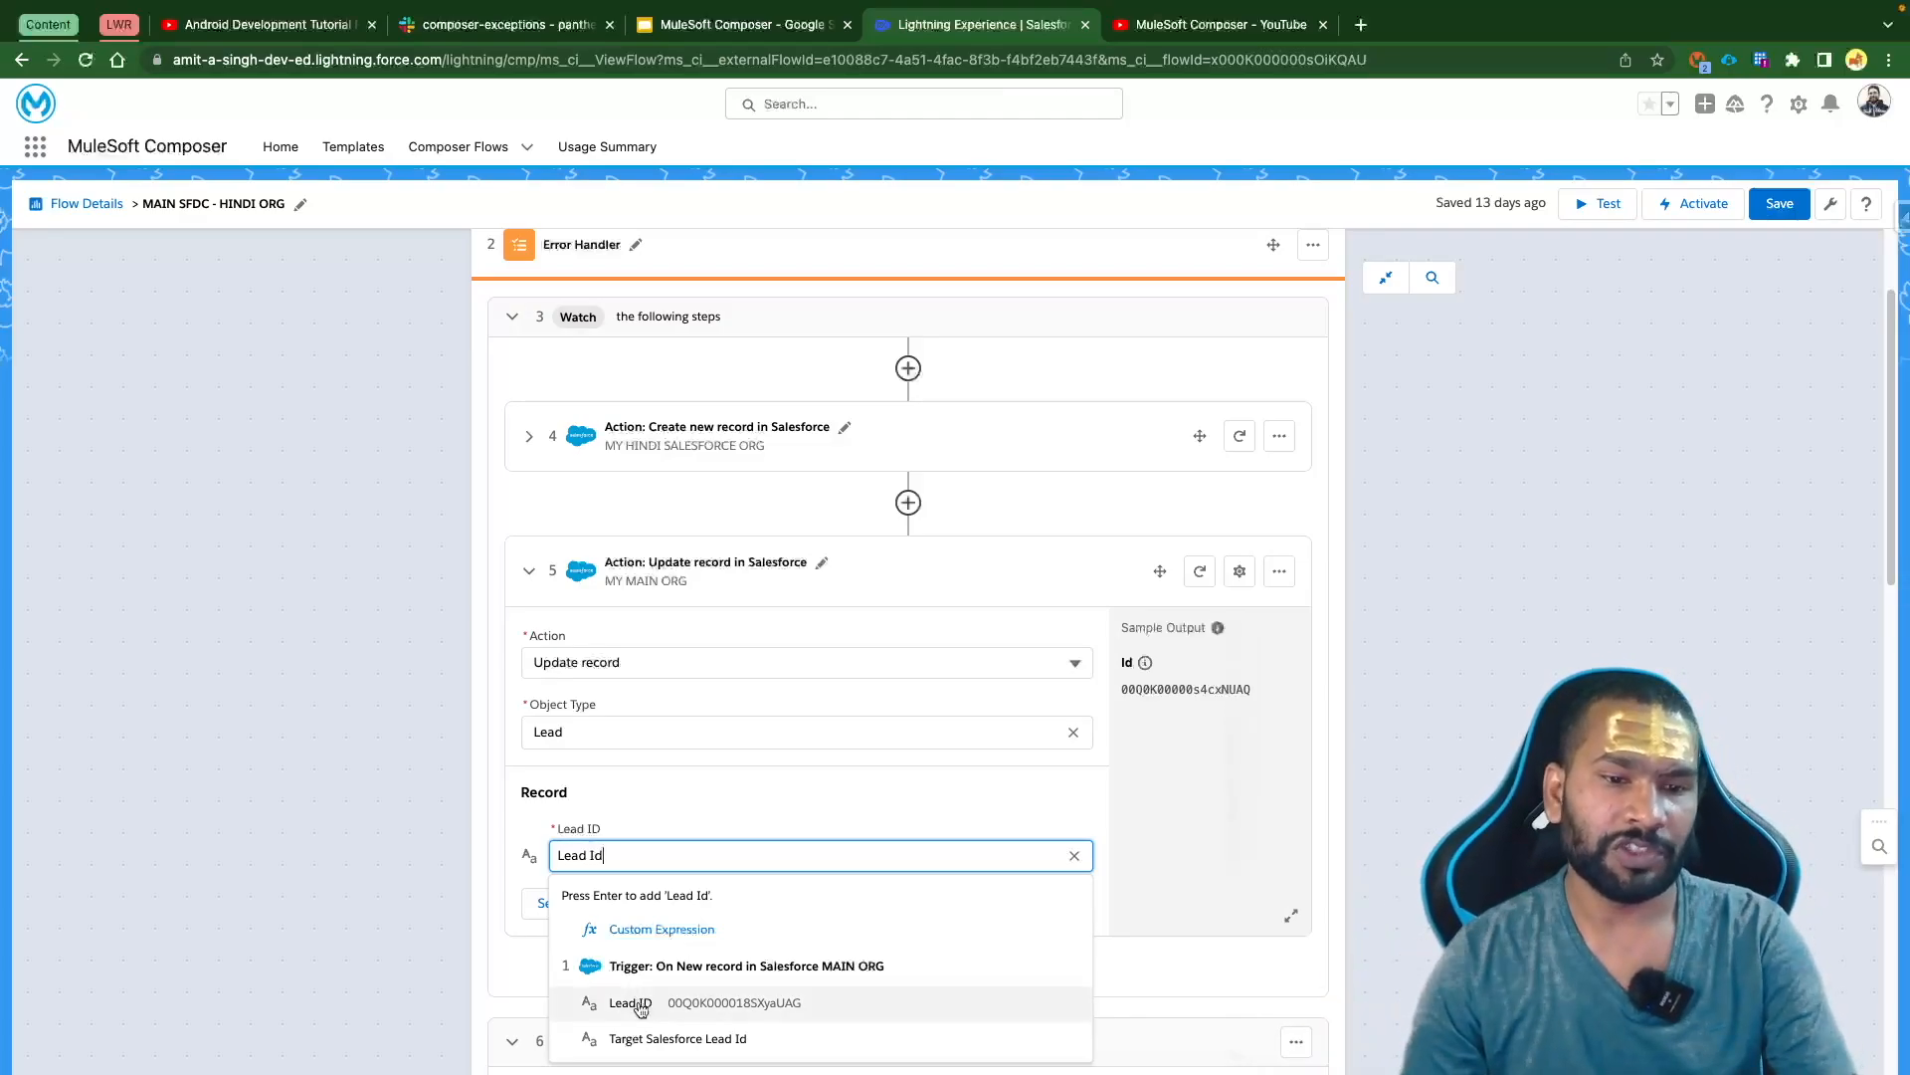
left_click(637, 1004)
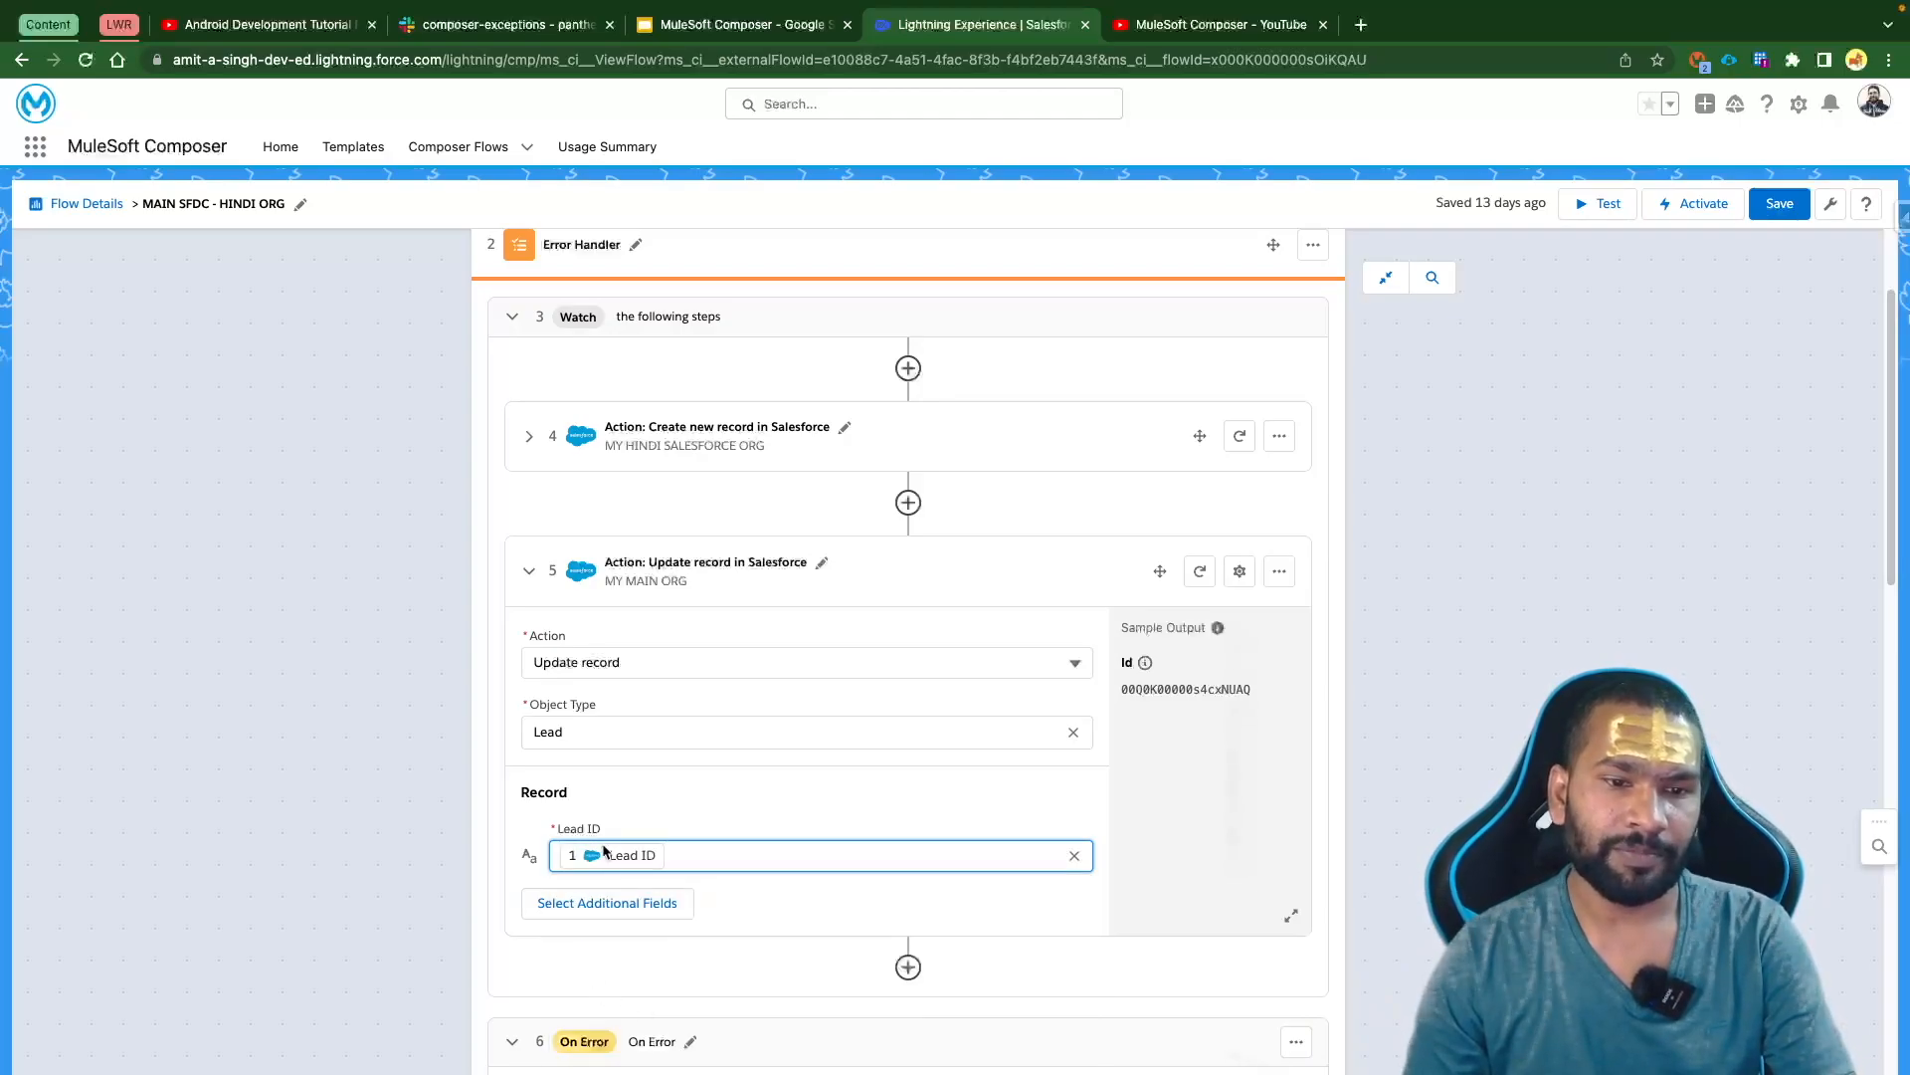
left_click(631, 856)
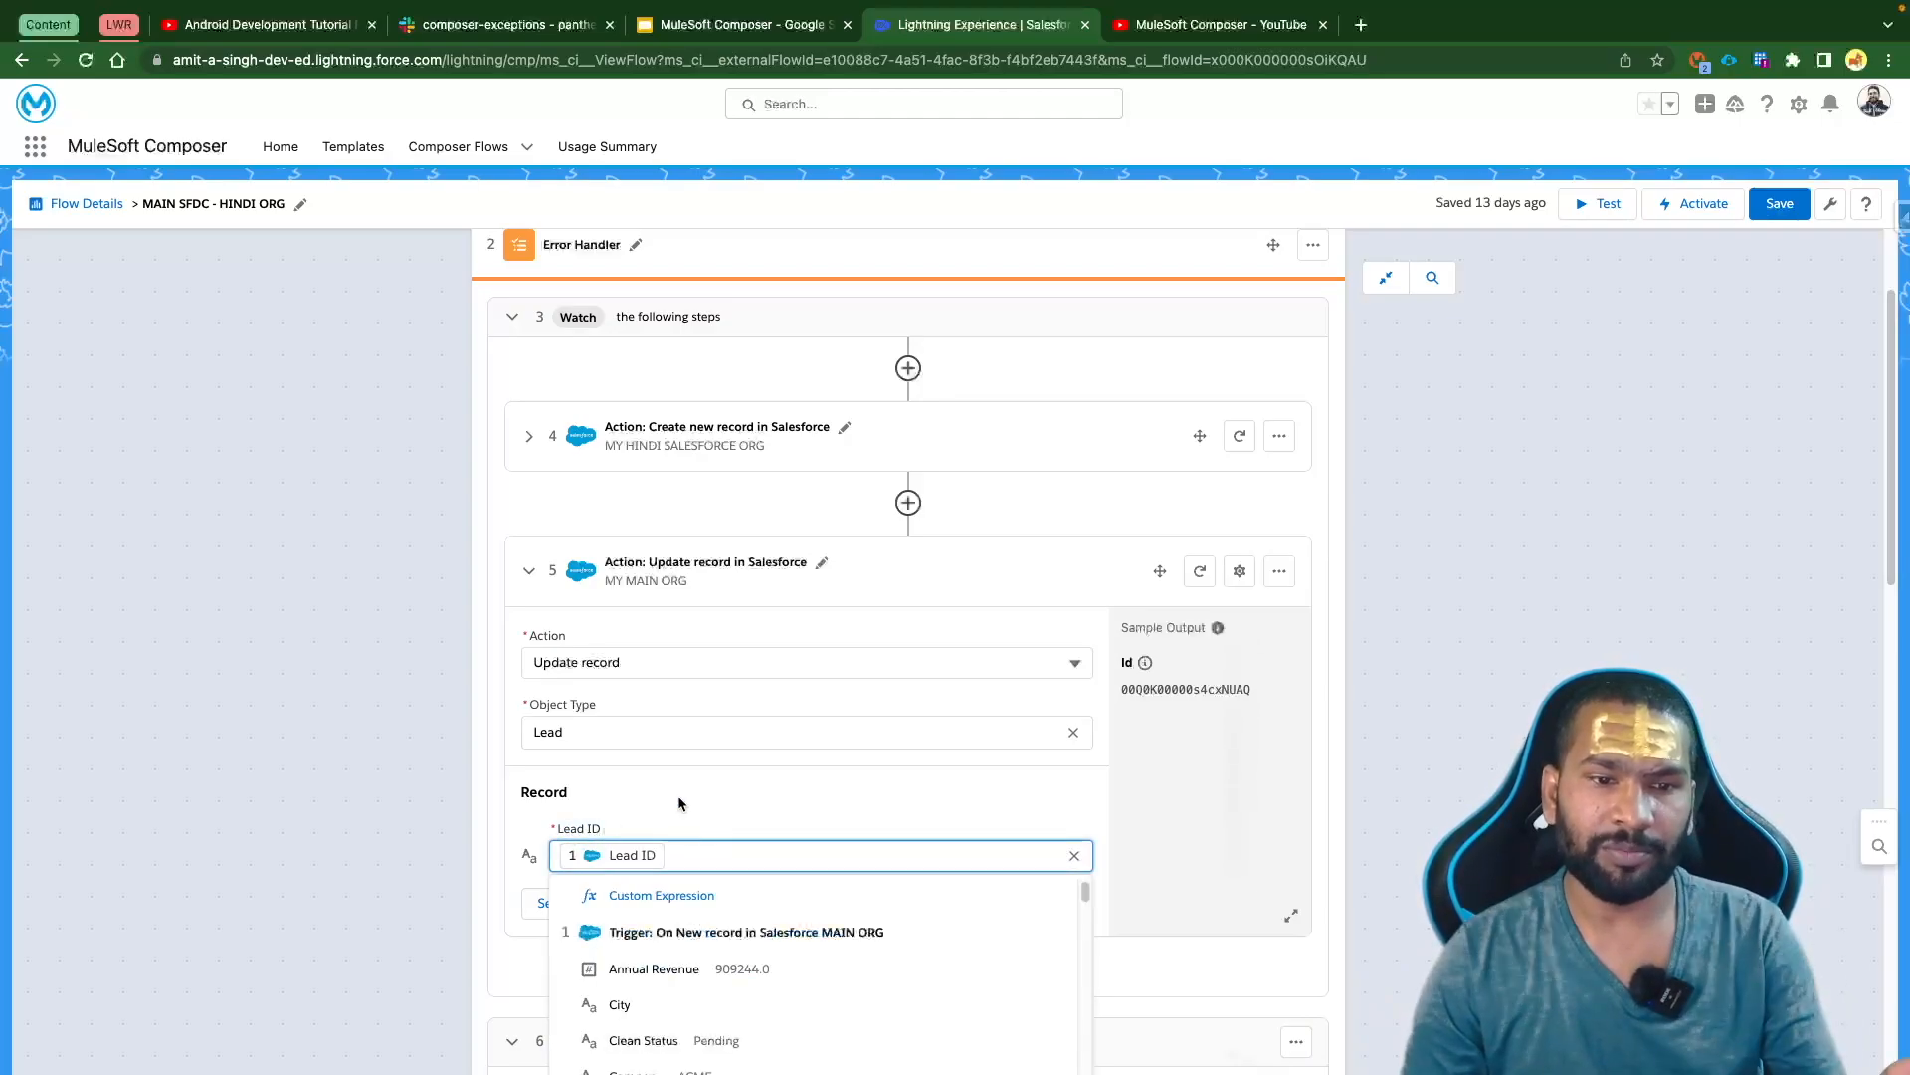
Add Target Salesforce Lead Id as an additional field of the Update record action
left_click(538, 905)
left_click(640, 331)
type("Lea")
key("BackSpace")
key("BackSpace")
key("BackSpace")
type("Lea")
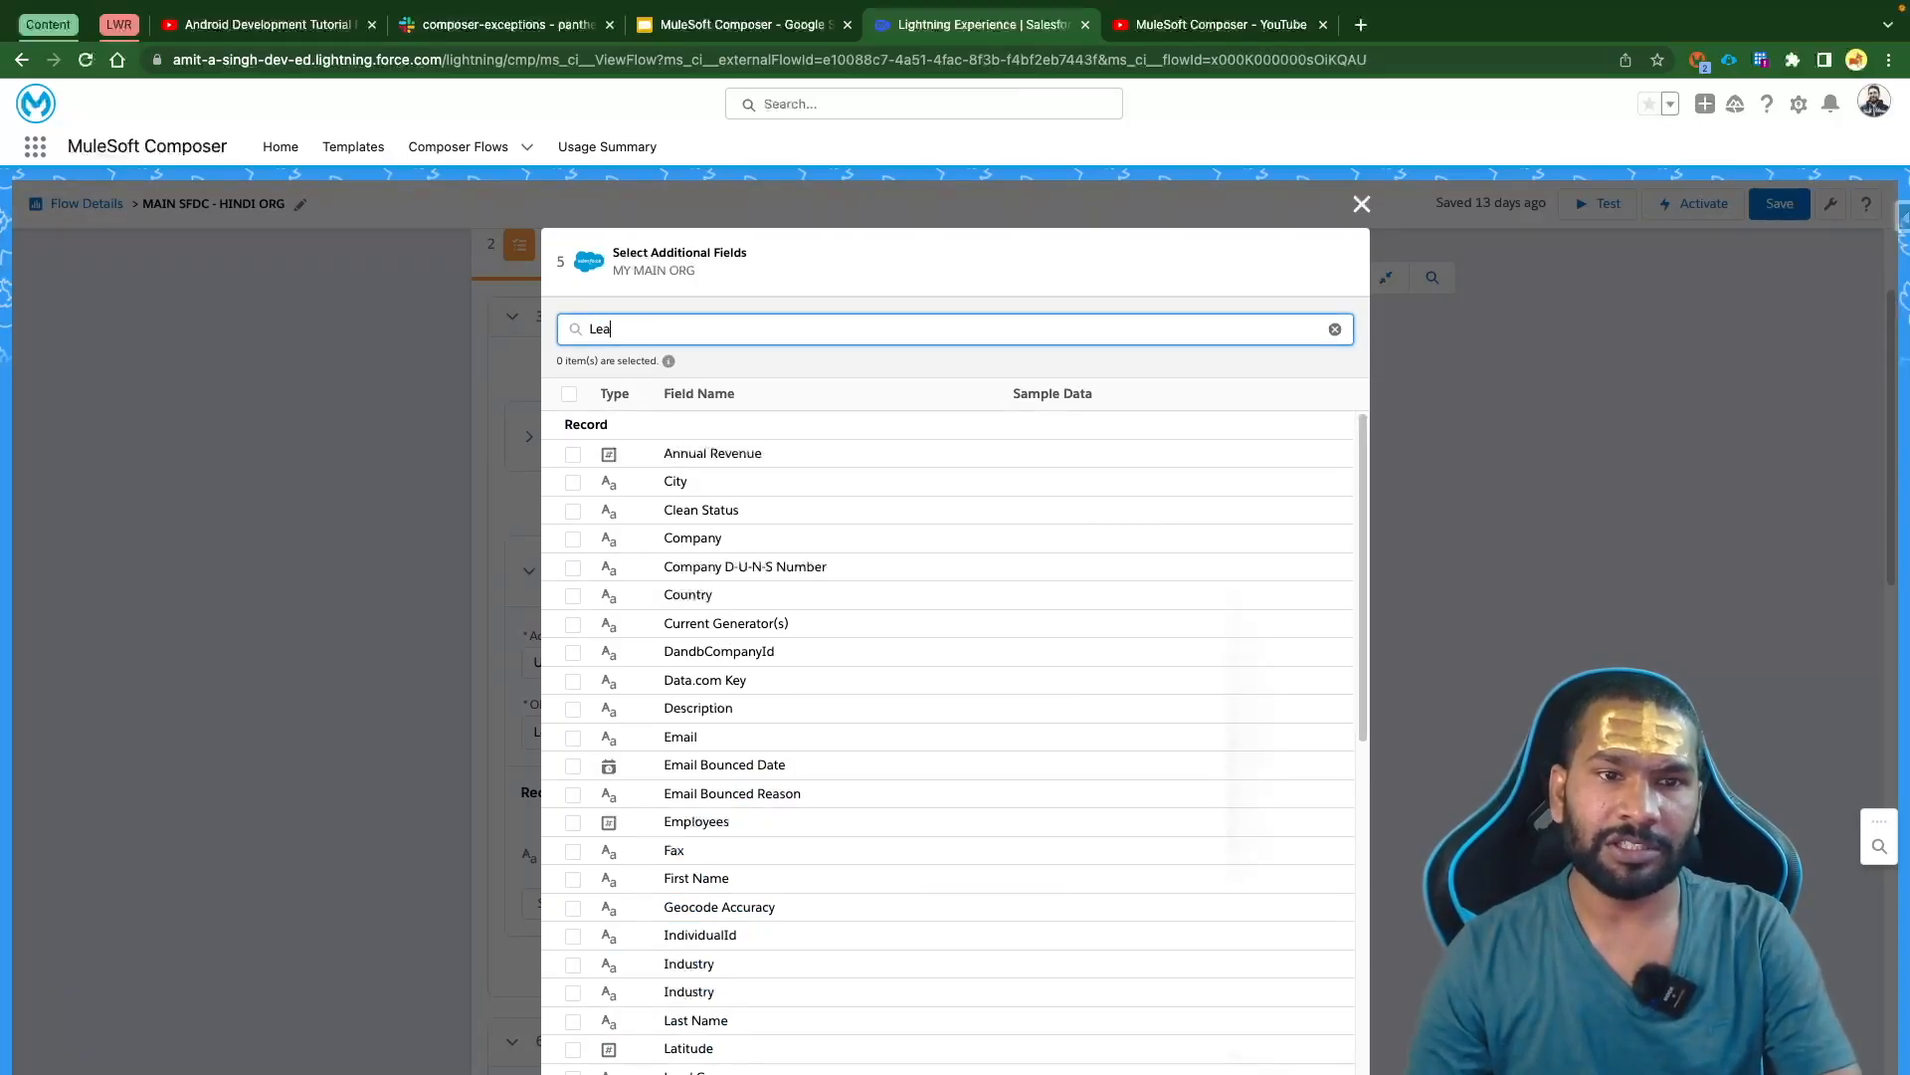
type("d")
left_click(573, 600)
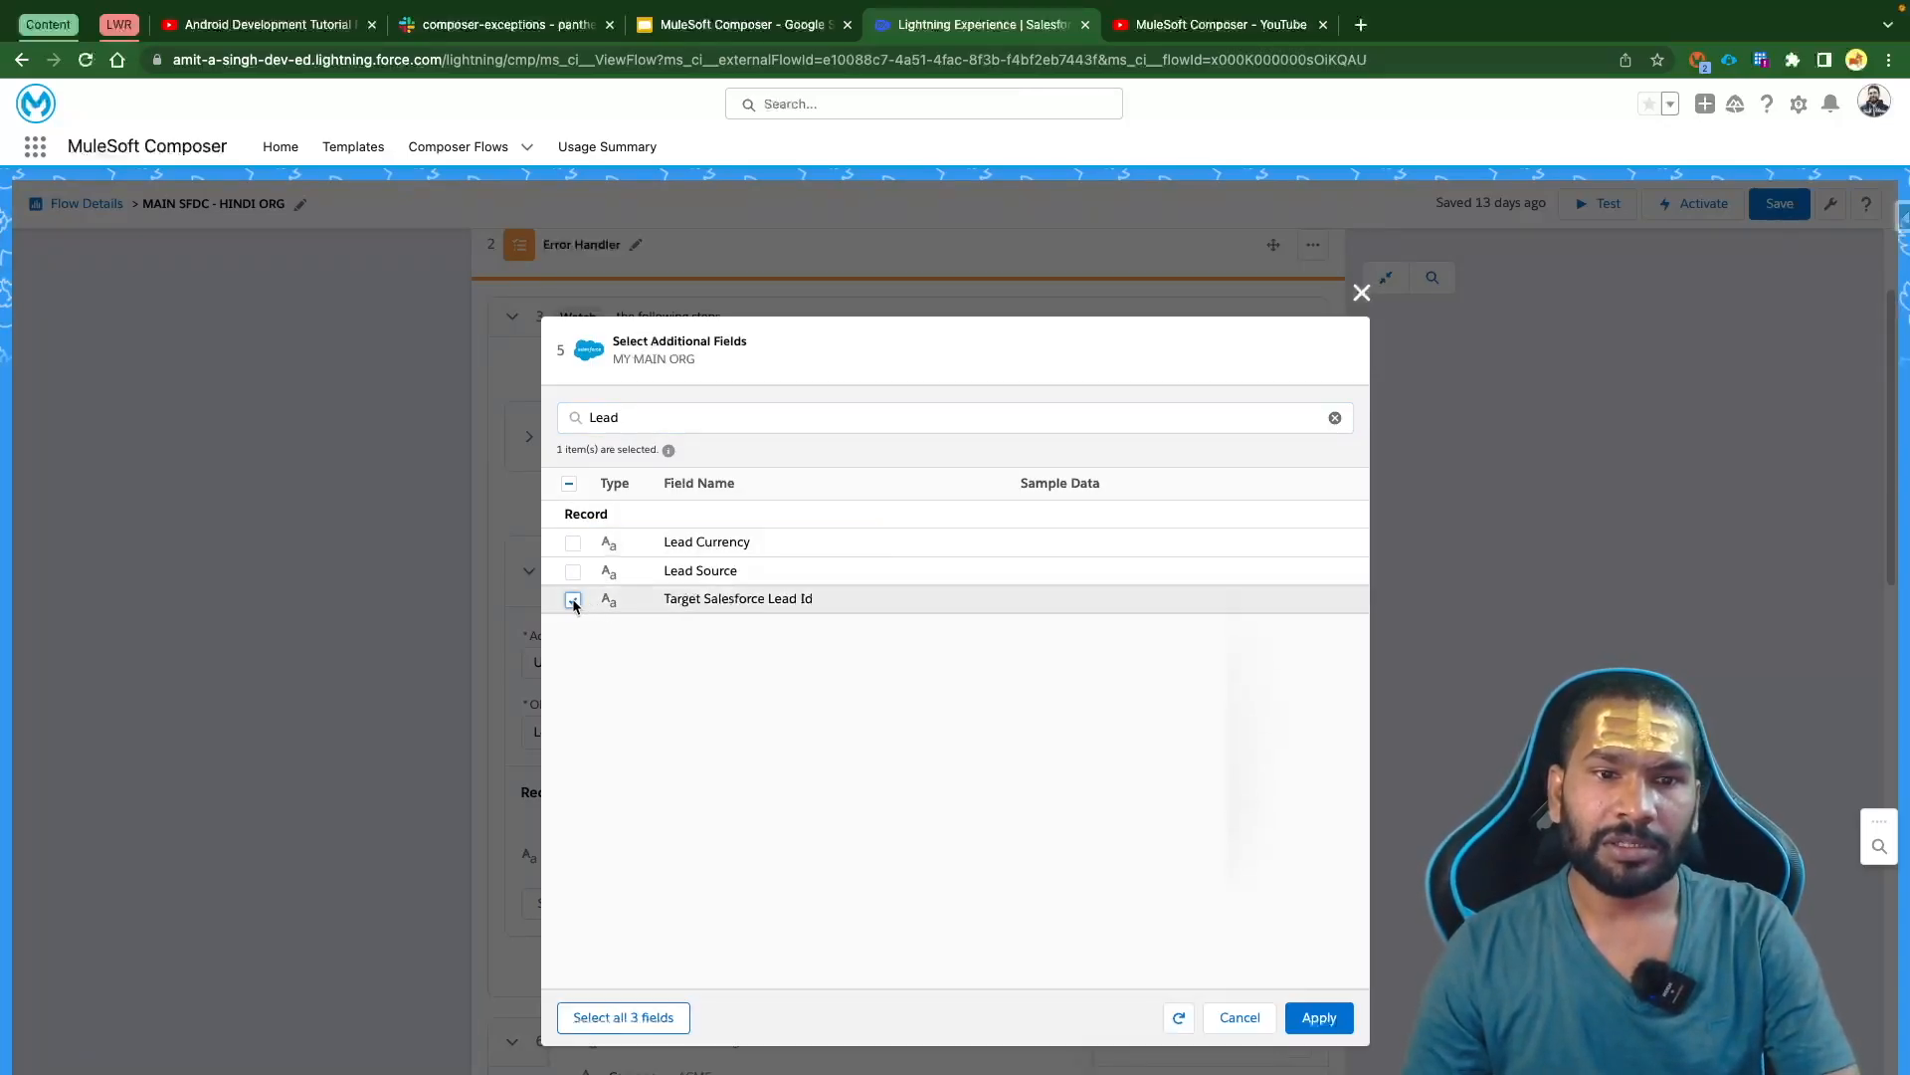
left_click(1320, 1017)
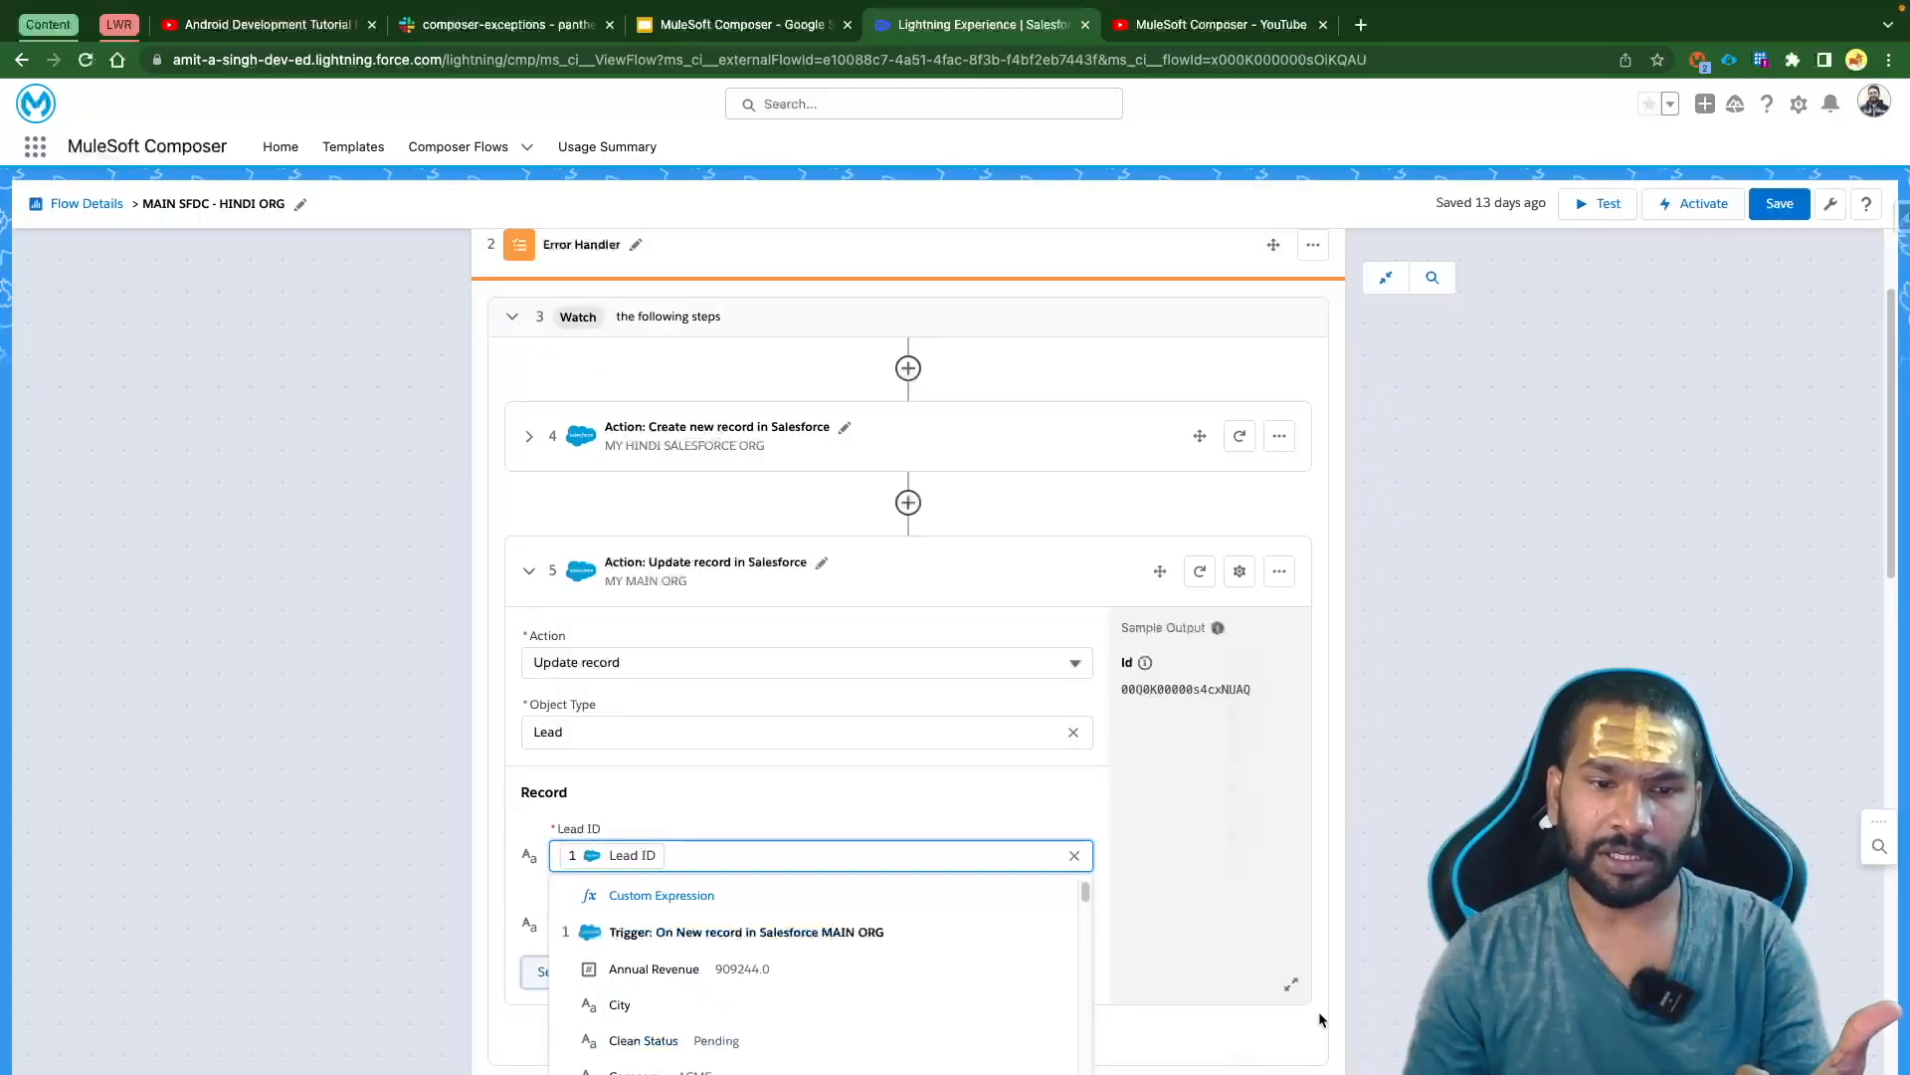
Map Target Salesforce Lead Id to the Id output of the watched Create new record action
scroll(740, 834, "down", 2)
left_click(592, 752)
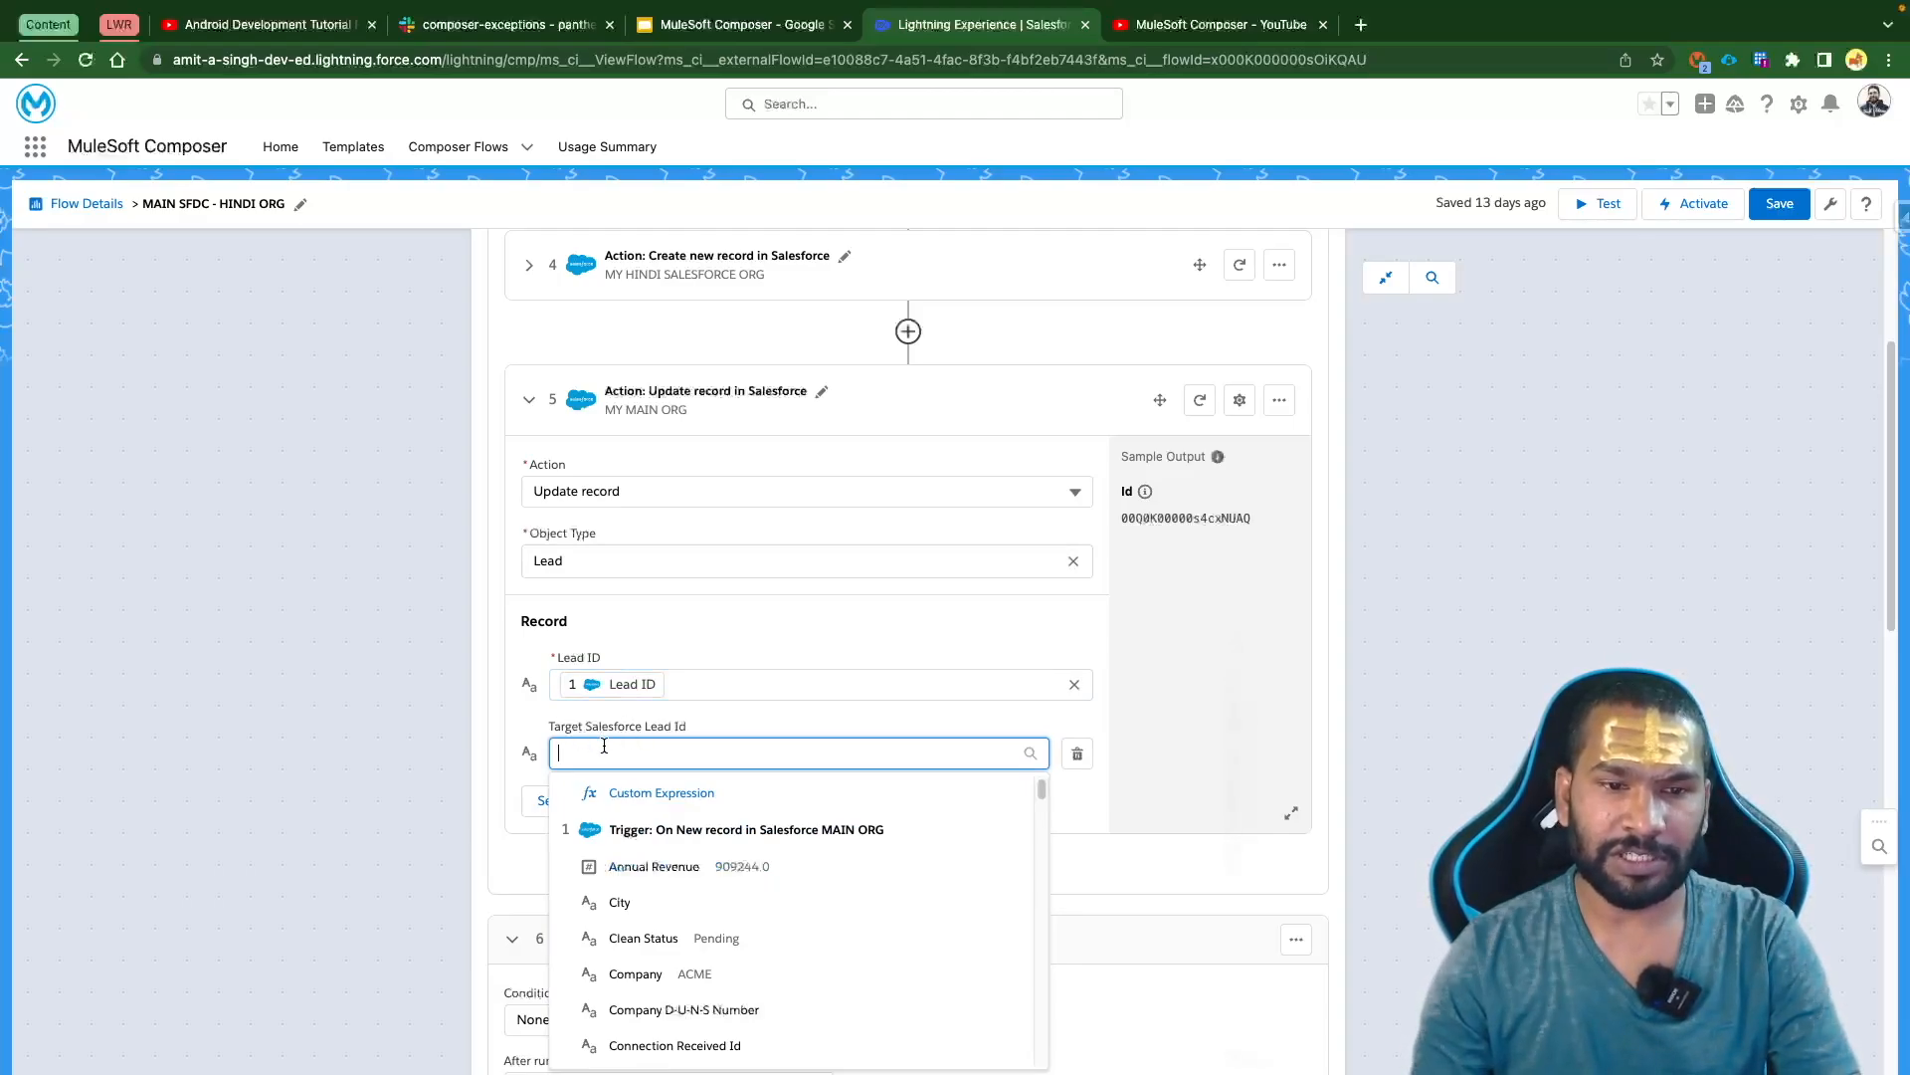
scroll(733, 911, "down", 5)
scroll(734, 923, "down", 10)
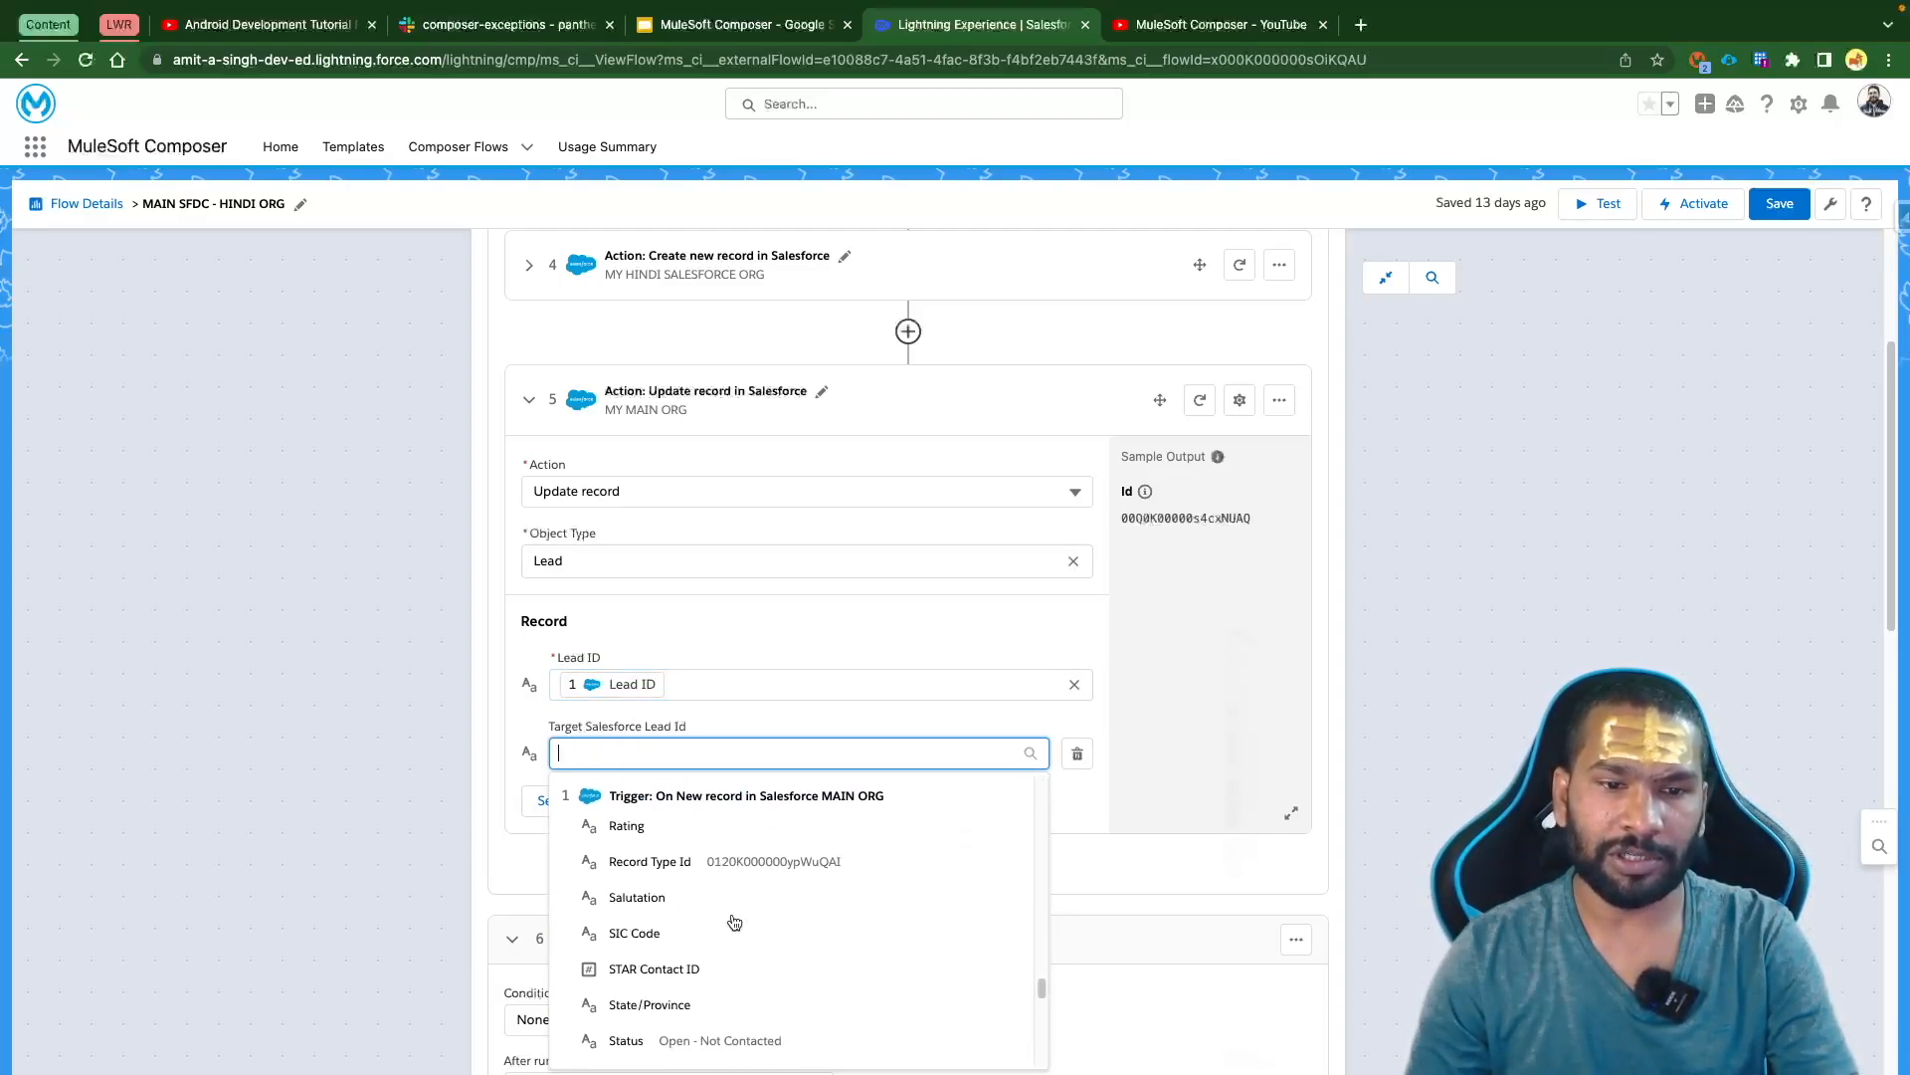
scroll(734, 923, "down", 2)
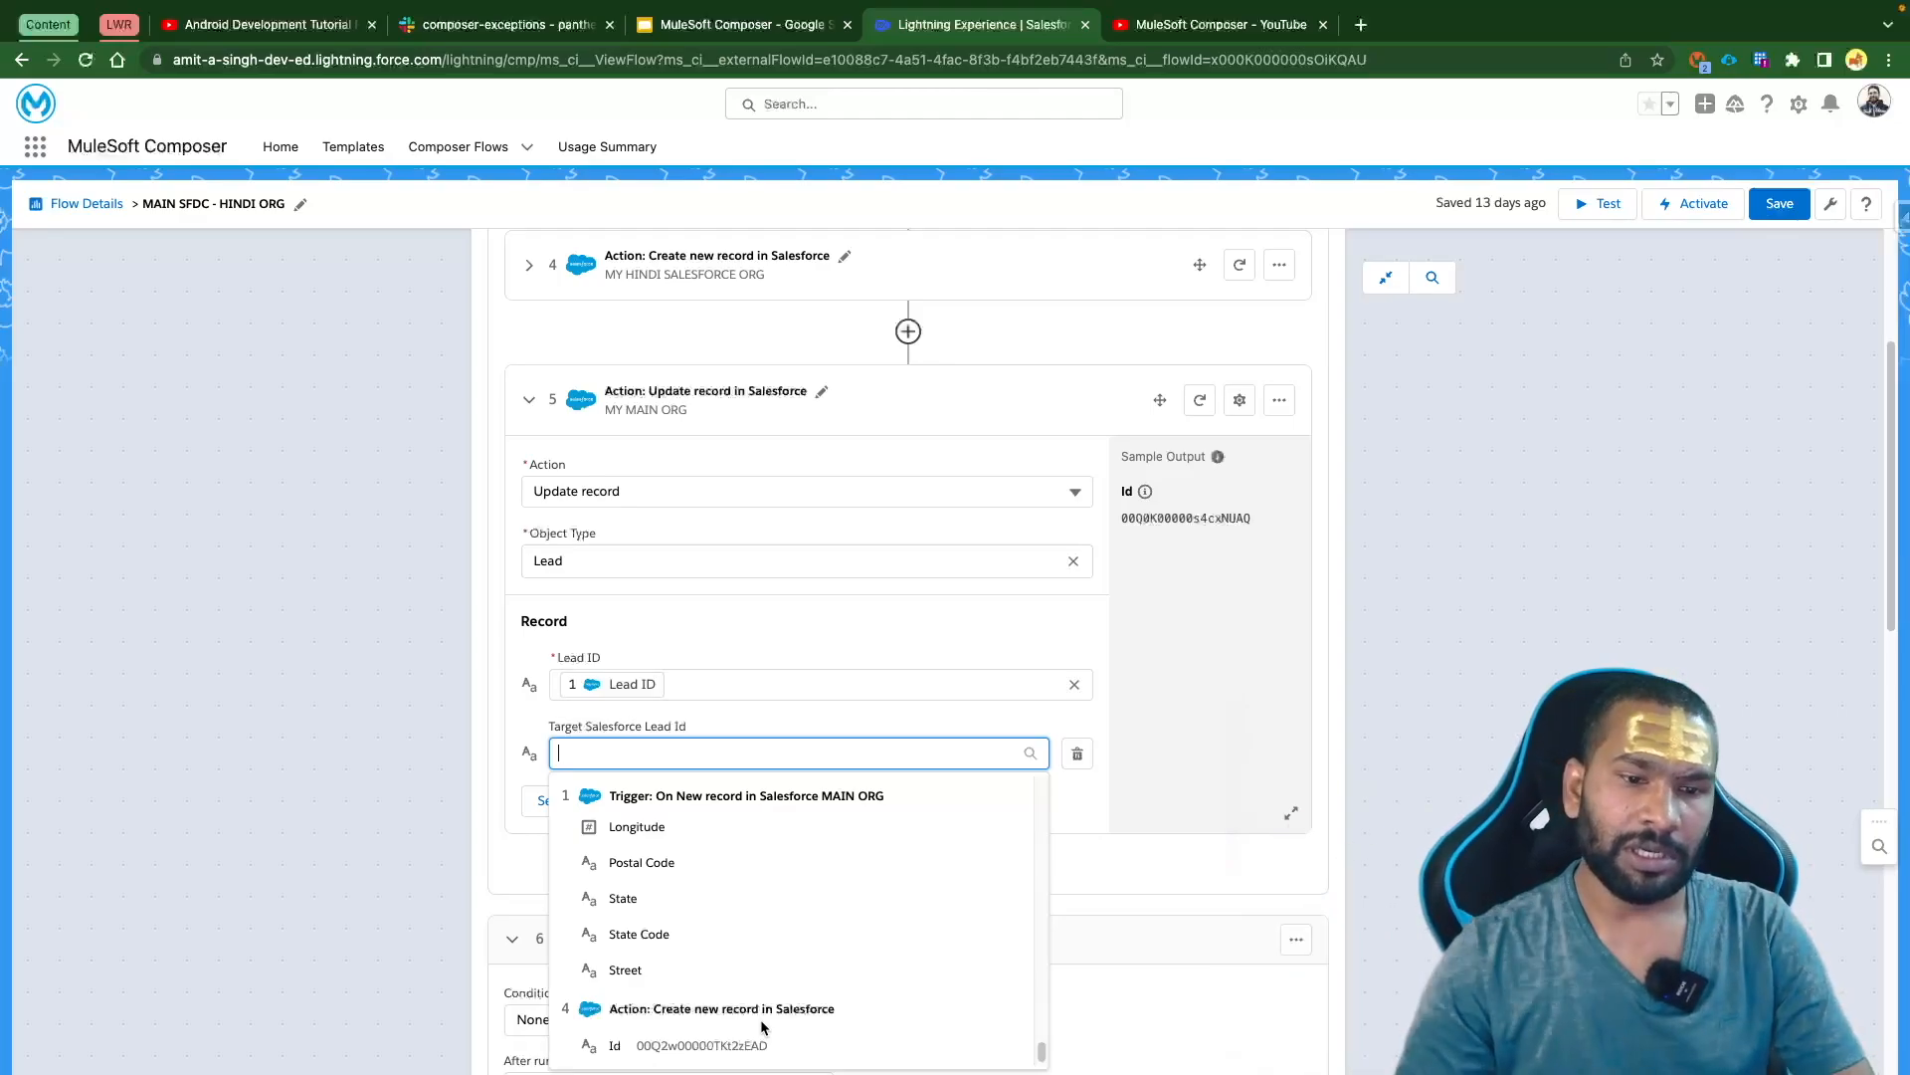
left_click(692, 1058)
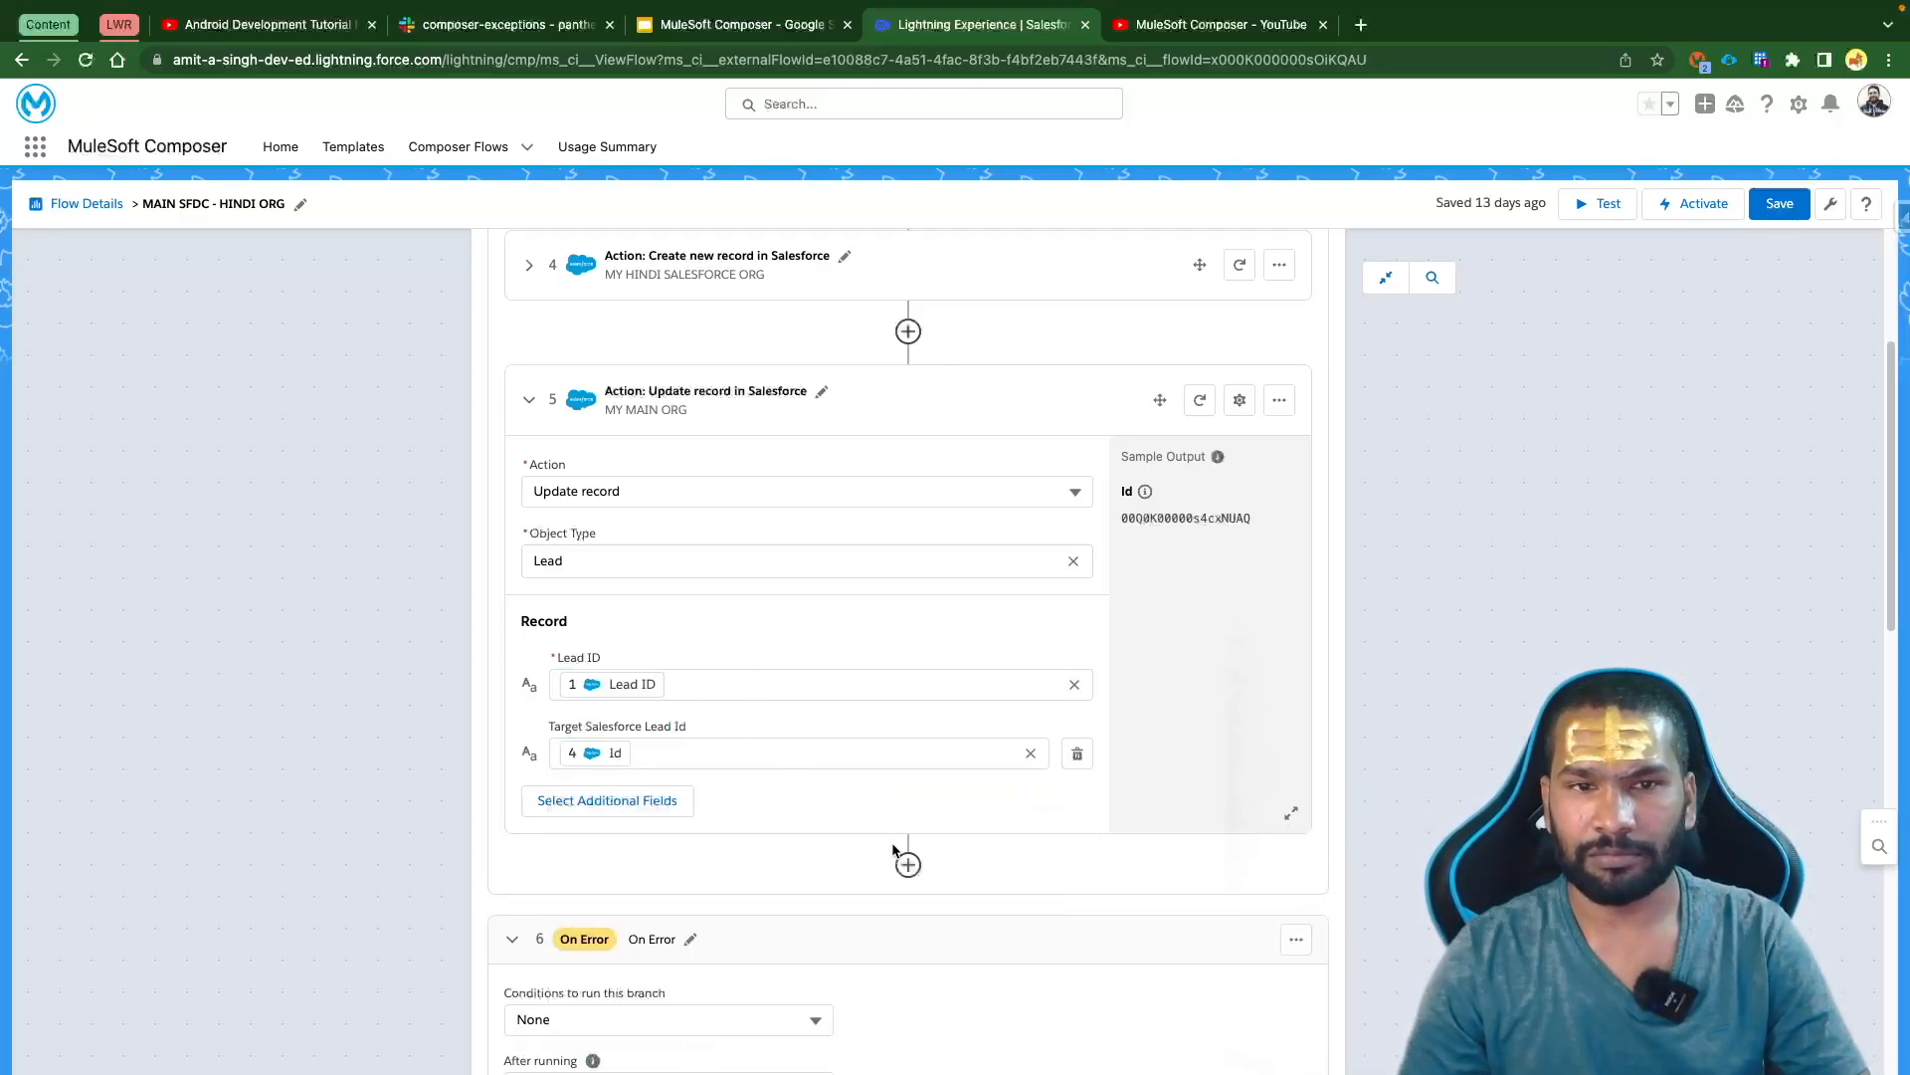
Delete the Create new record and Update record actions left below the error handler, and save the flow
scroll(893, 848, "down", 15)
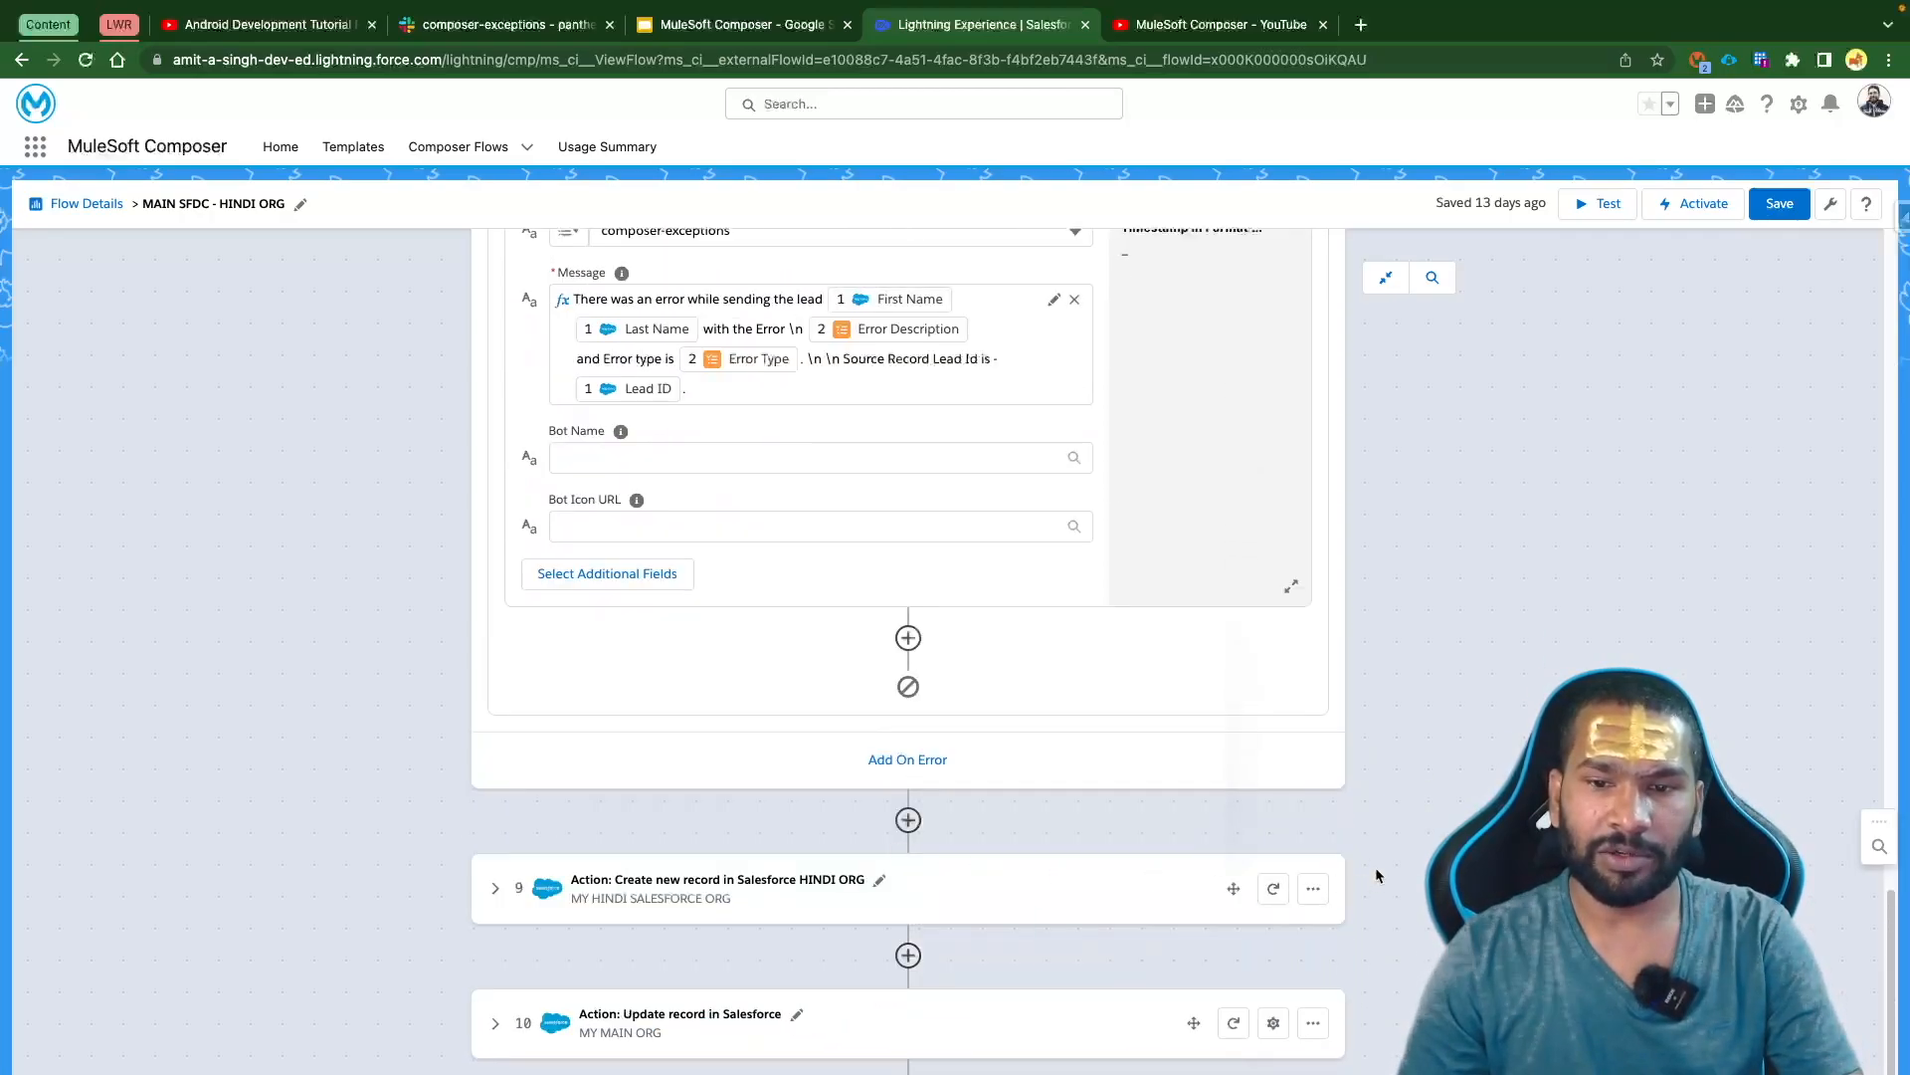
left_click(1312, 890)
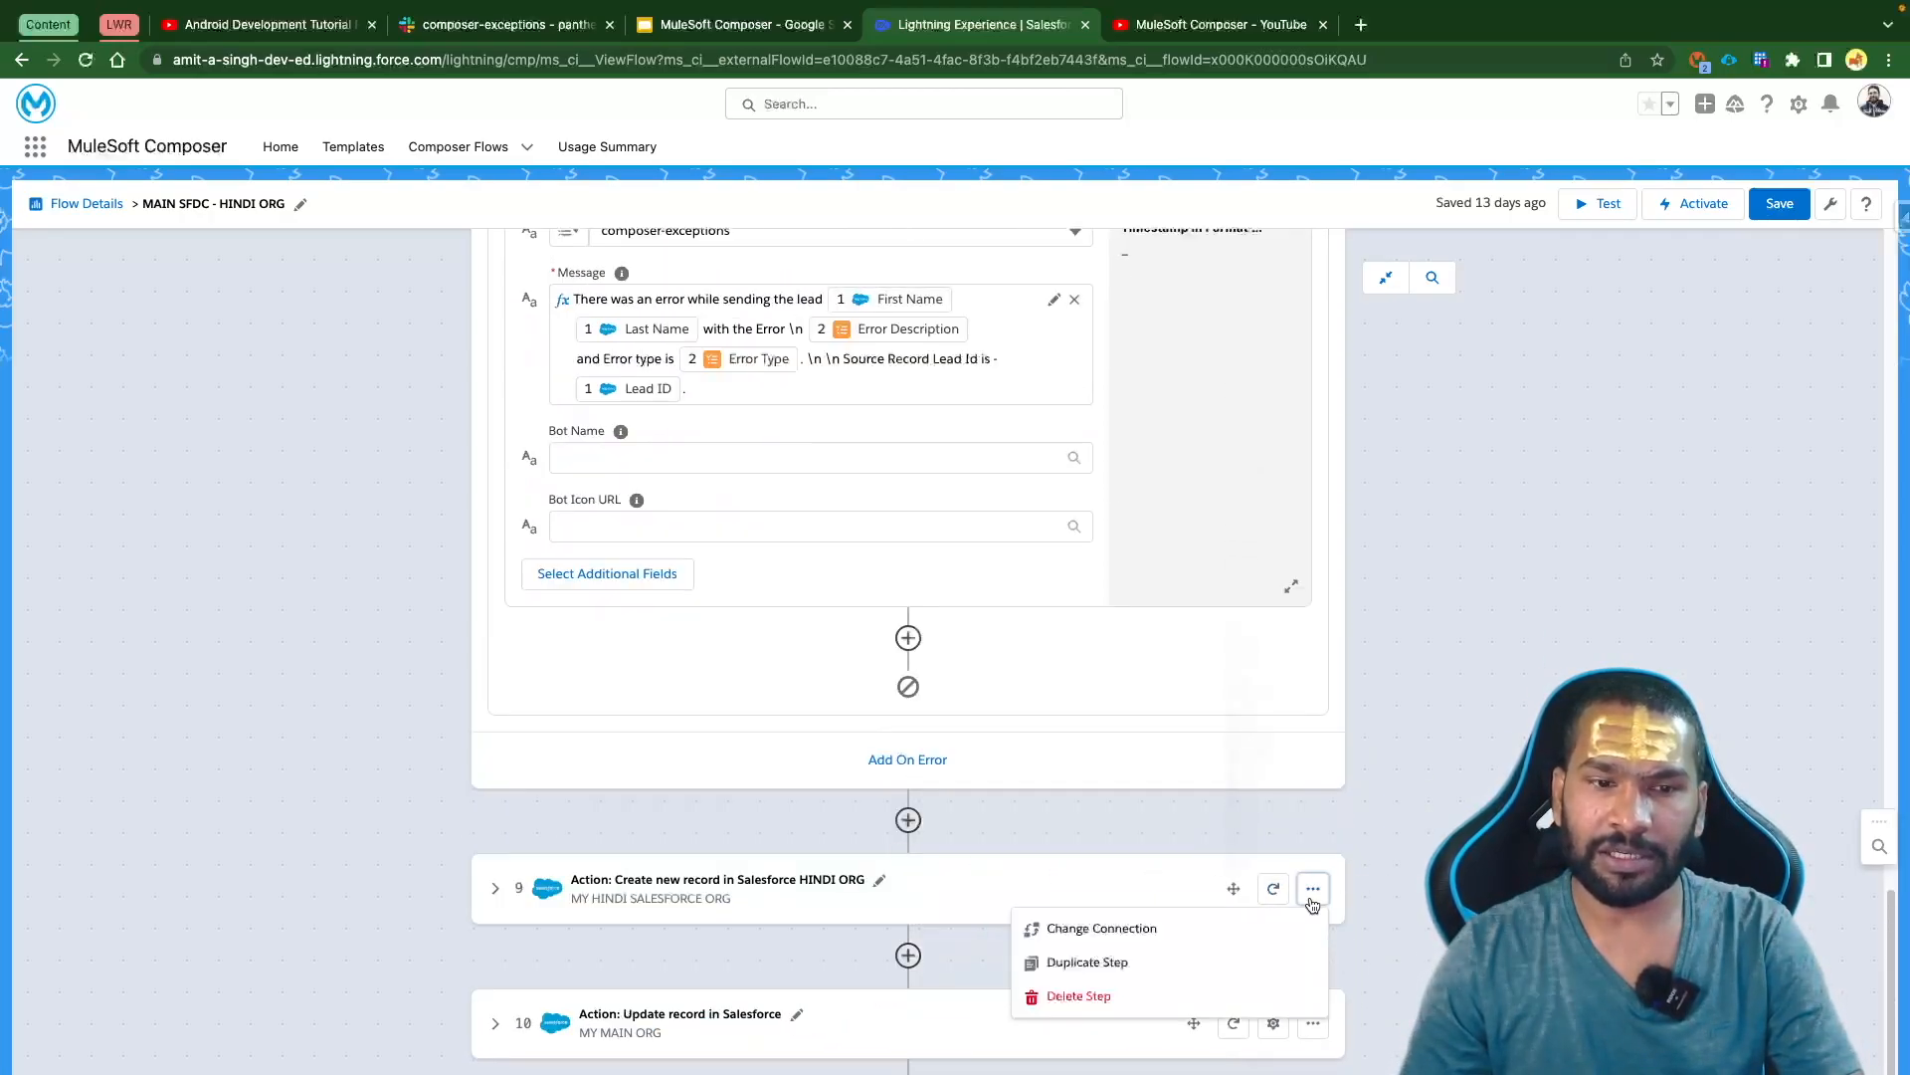
left_click(1112, 987)
left_click(1311, 1024)
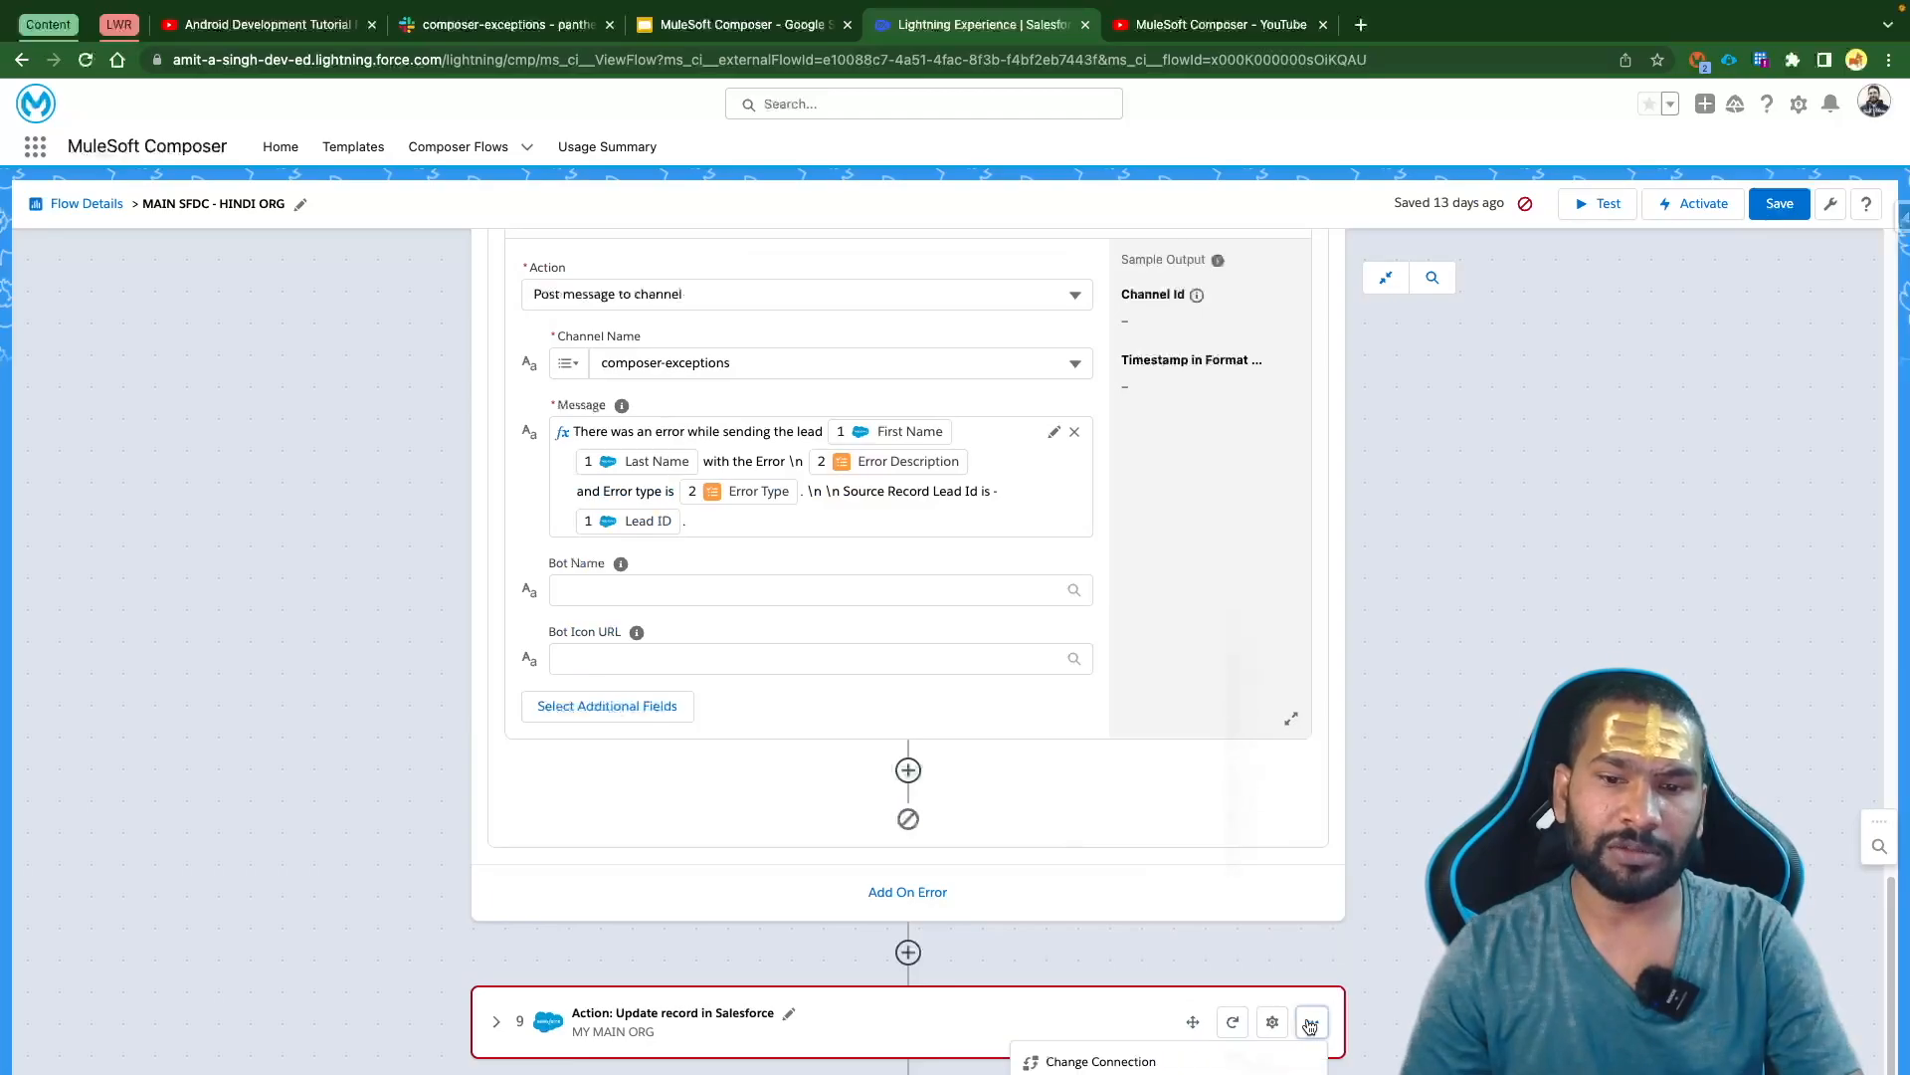
left_click(1113, 1073)
scroll(1427, 855, "up", 20)
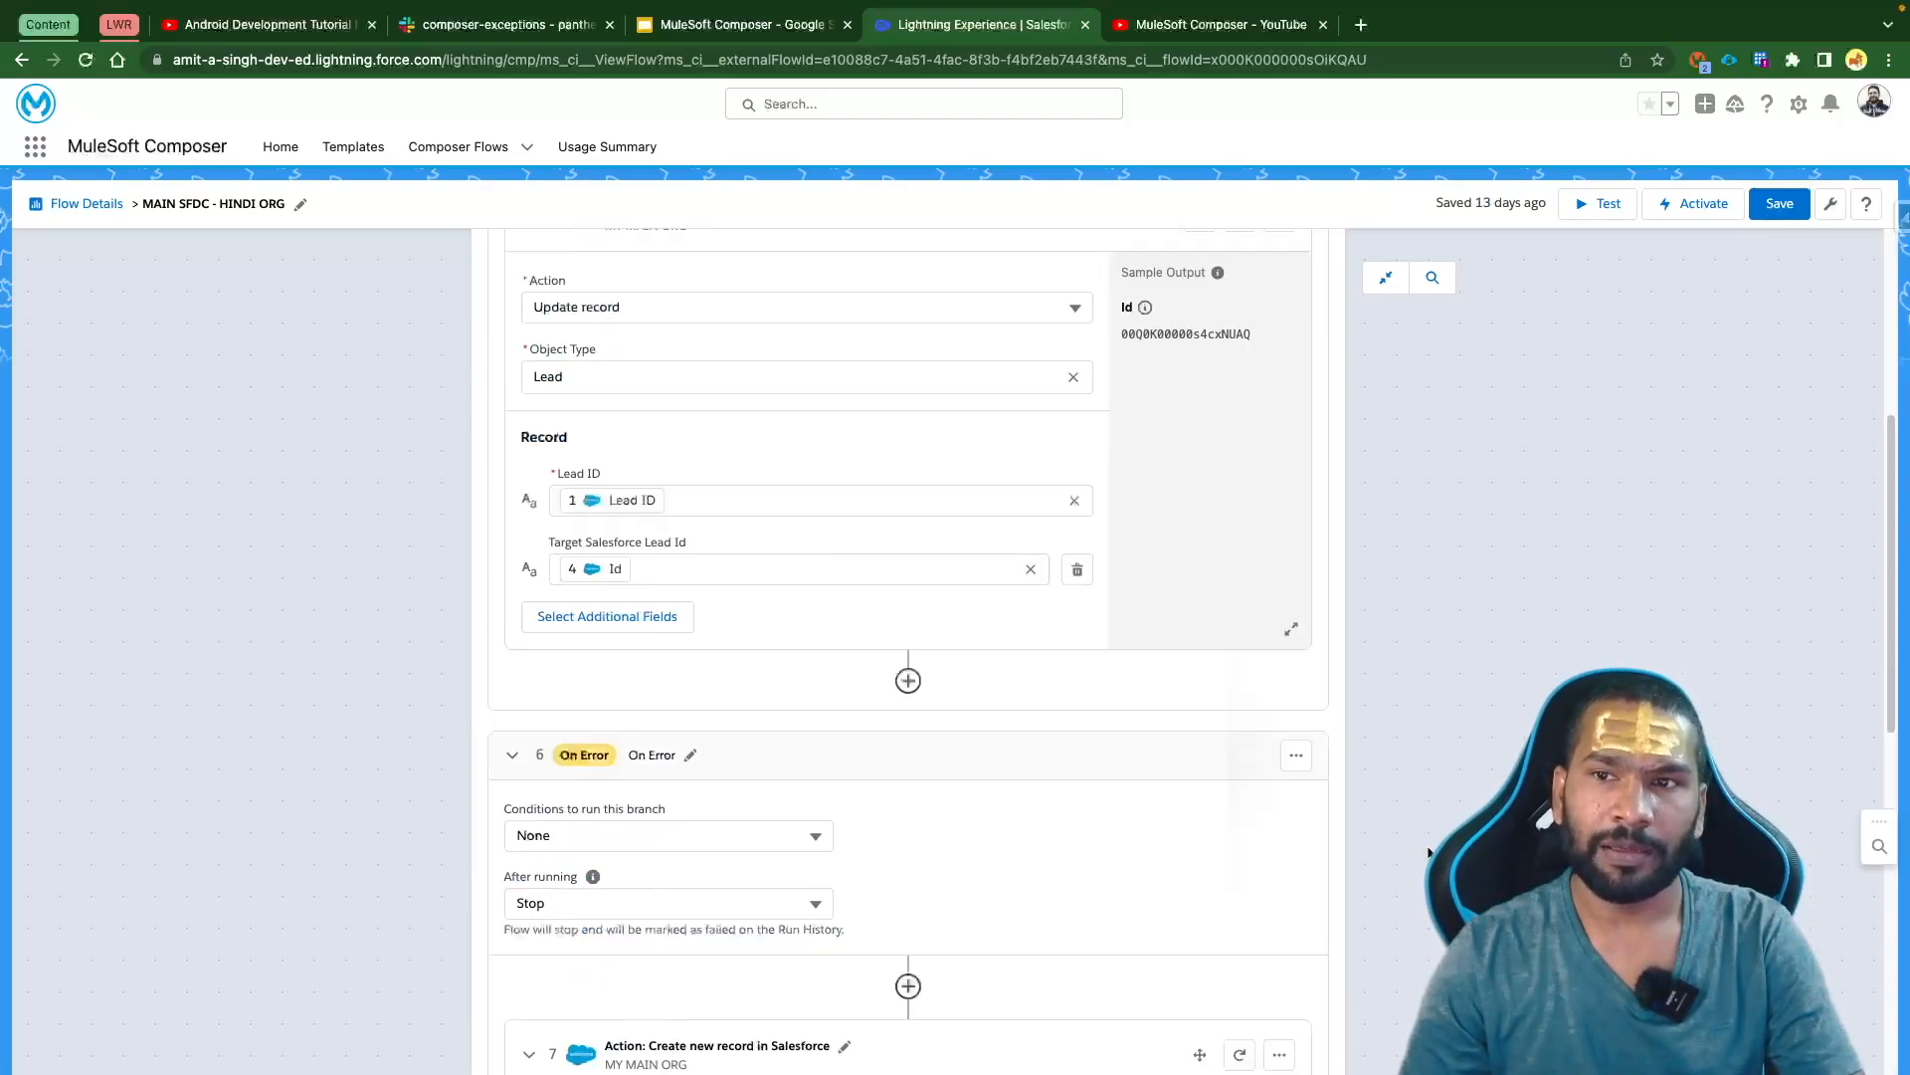
left_click(1781, 203)
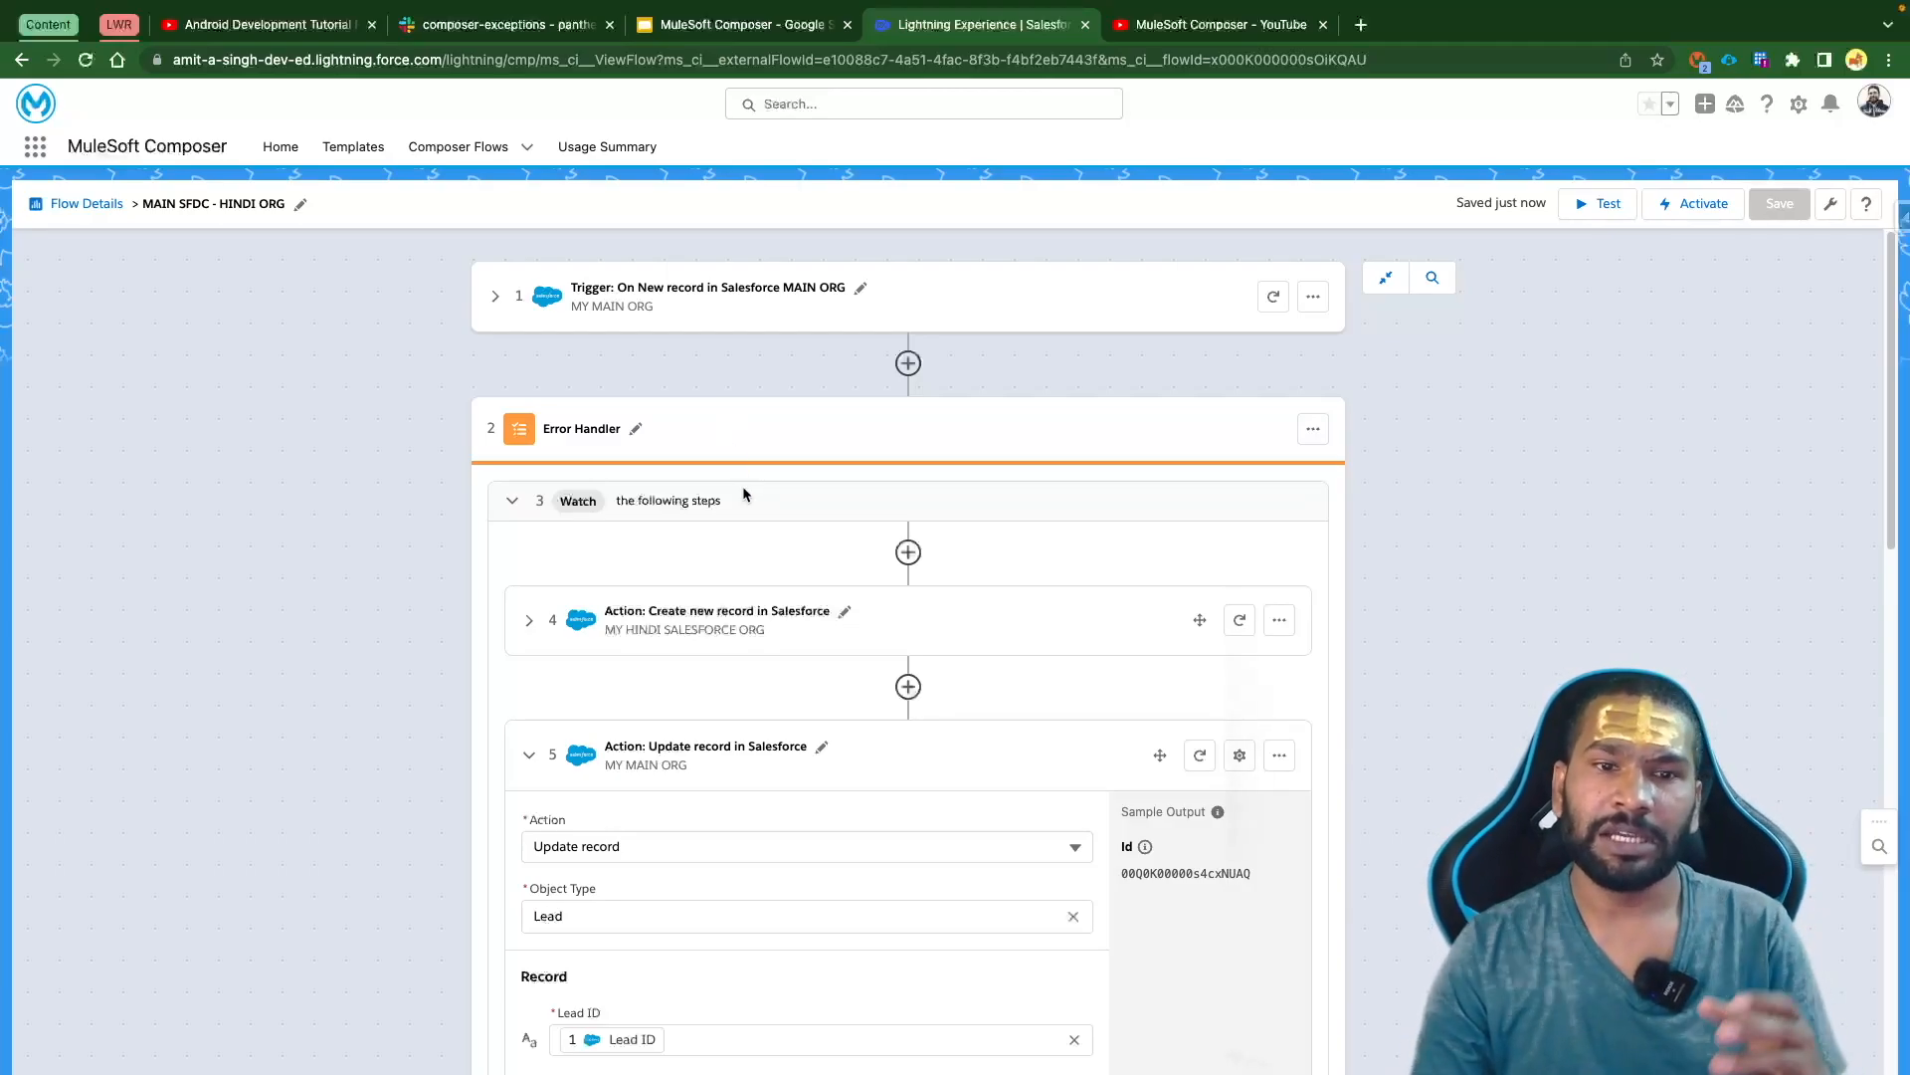
Review the error handler from its watched Salesforce actions through the On Error branch's Composer Error record and Slack message
scroll(742, 485, "down", 5)
scroll(742, 486, "up", 3)
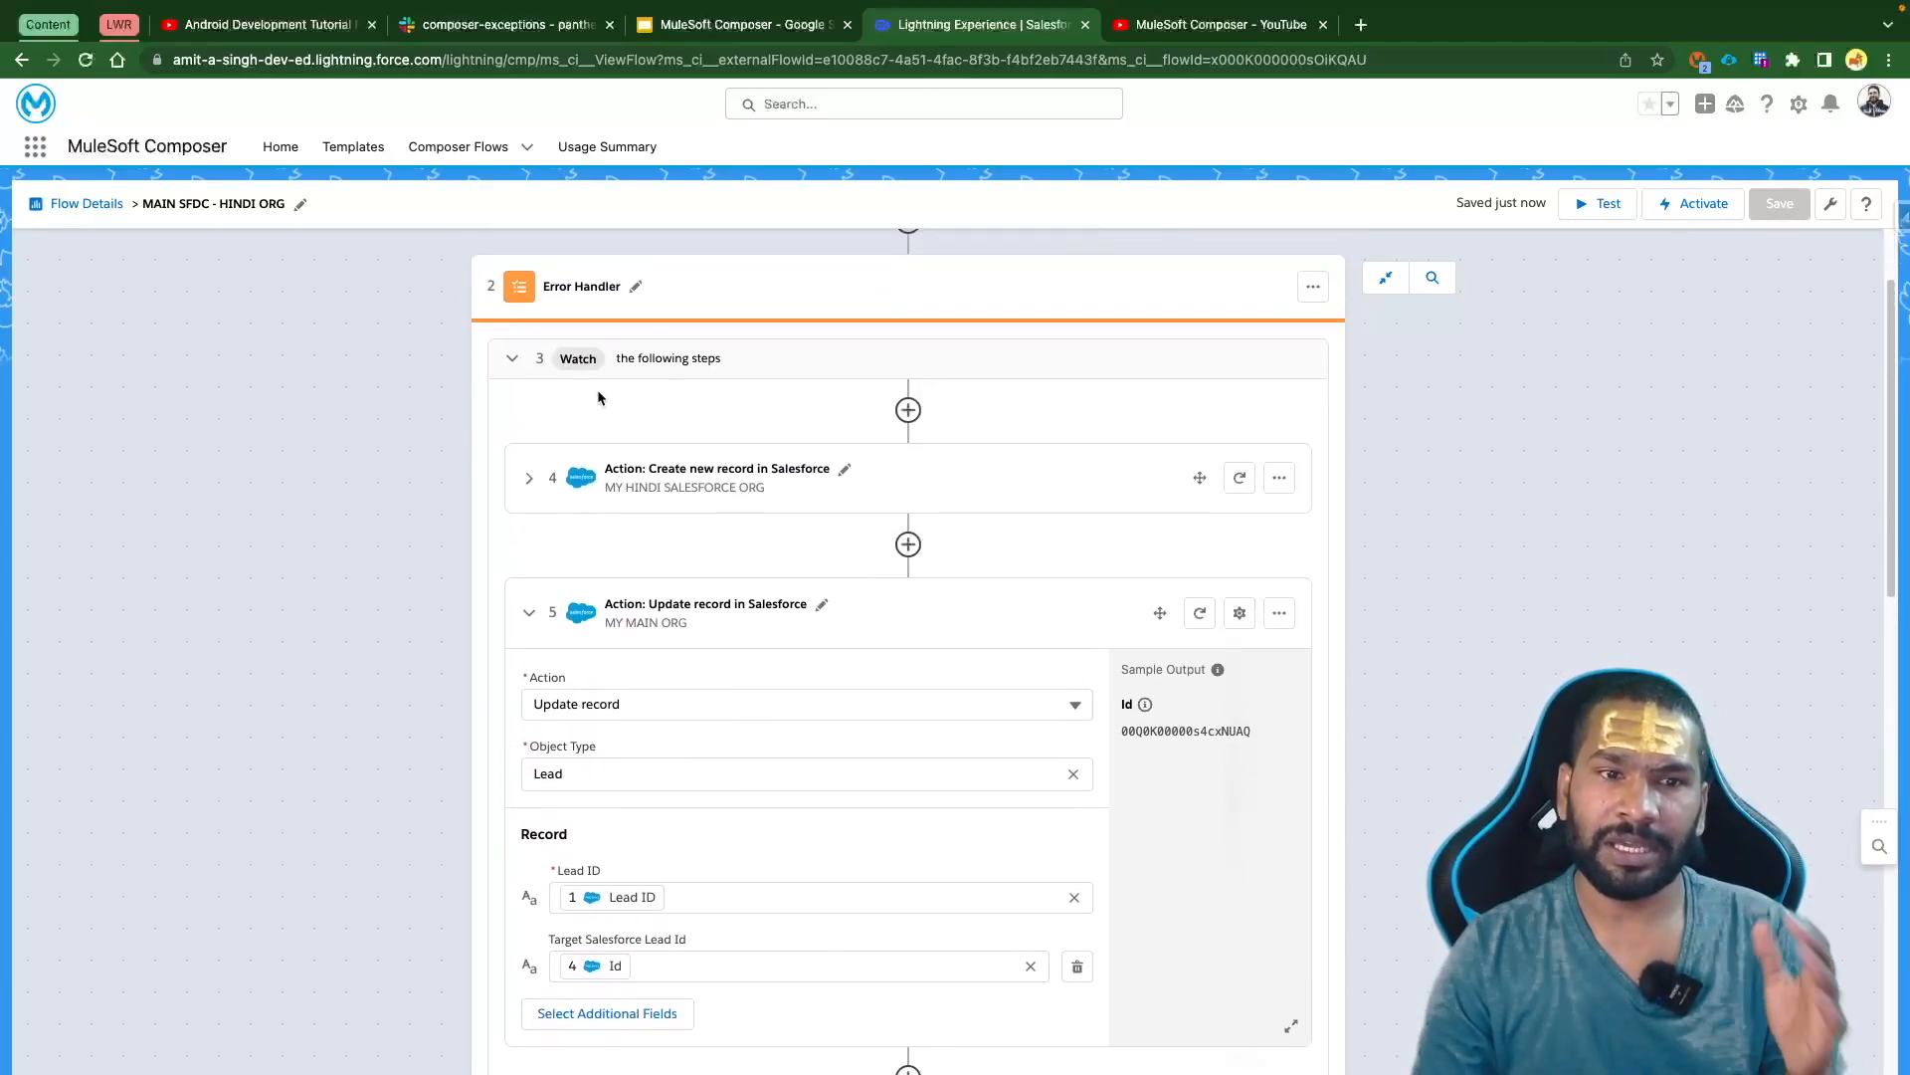
left_click(529, 612)
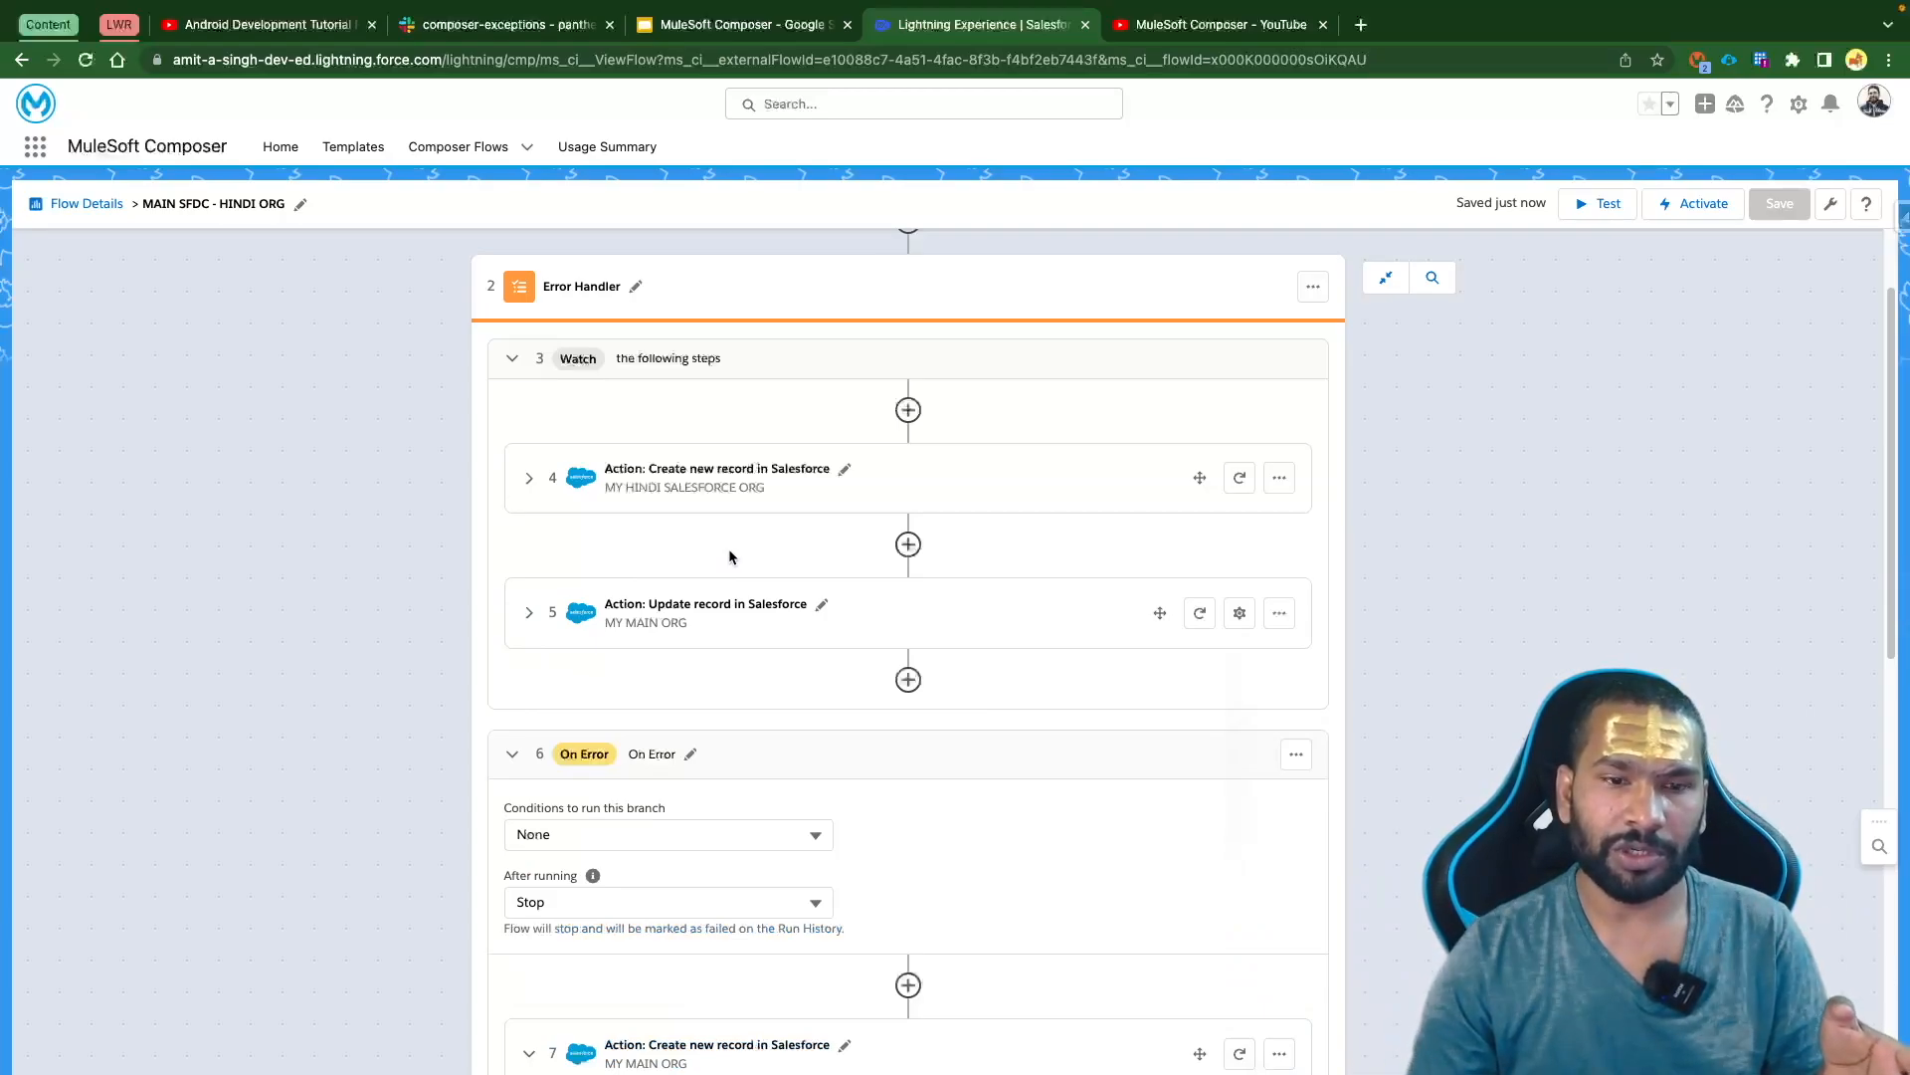
scroll(729, 555, "down", 3)
scroll(657, 503, "down", 1)
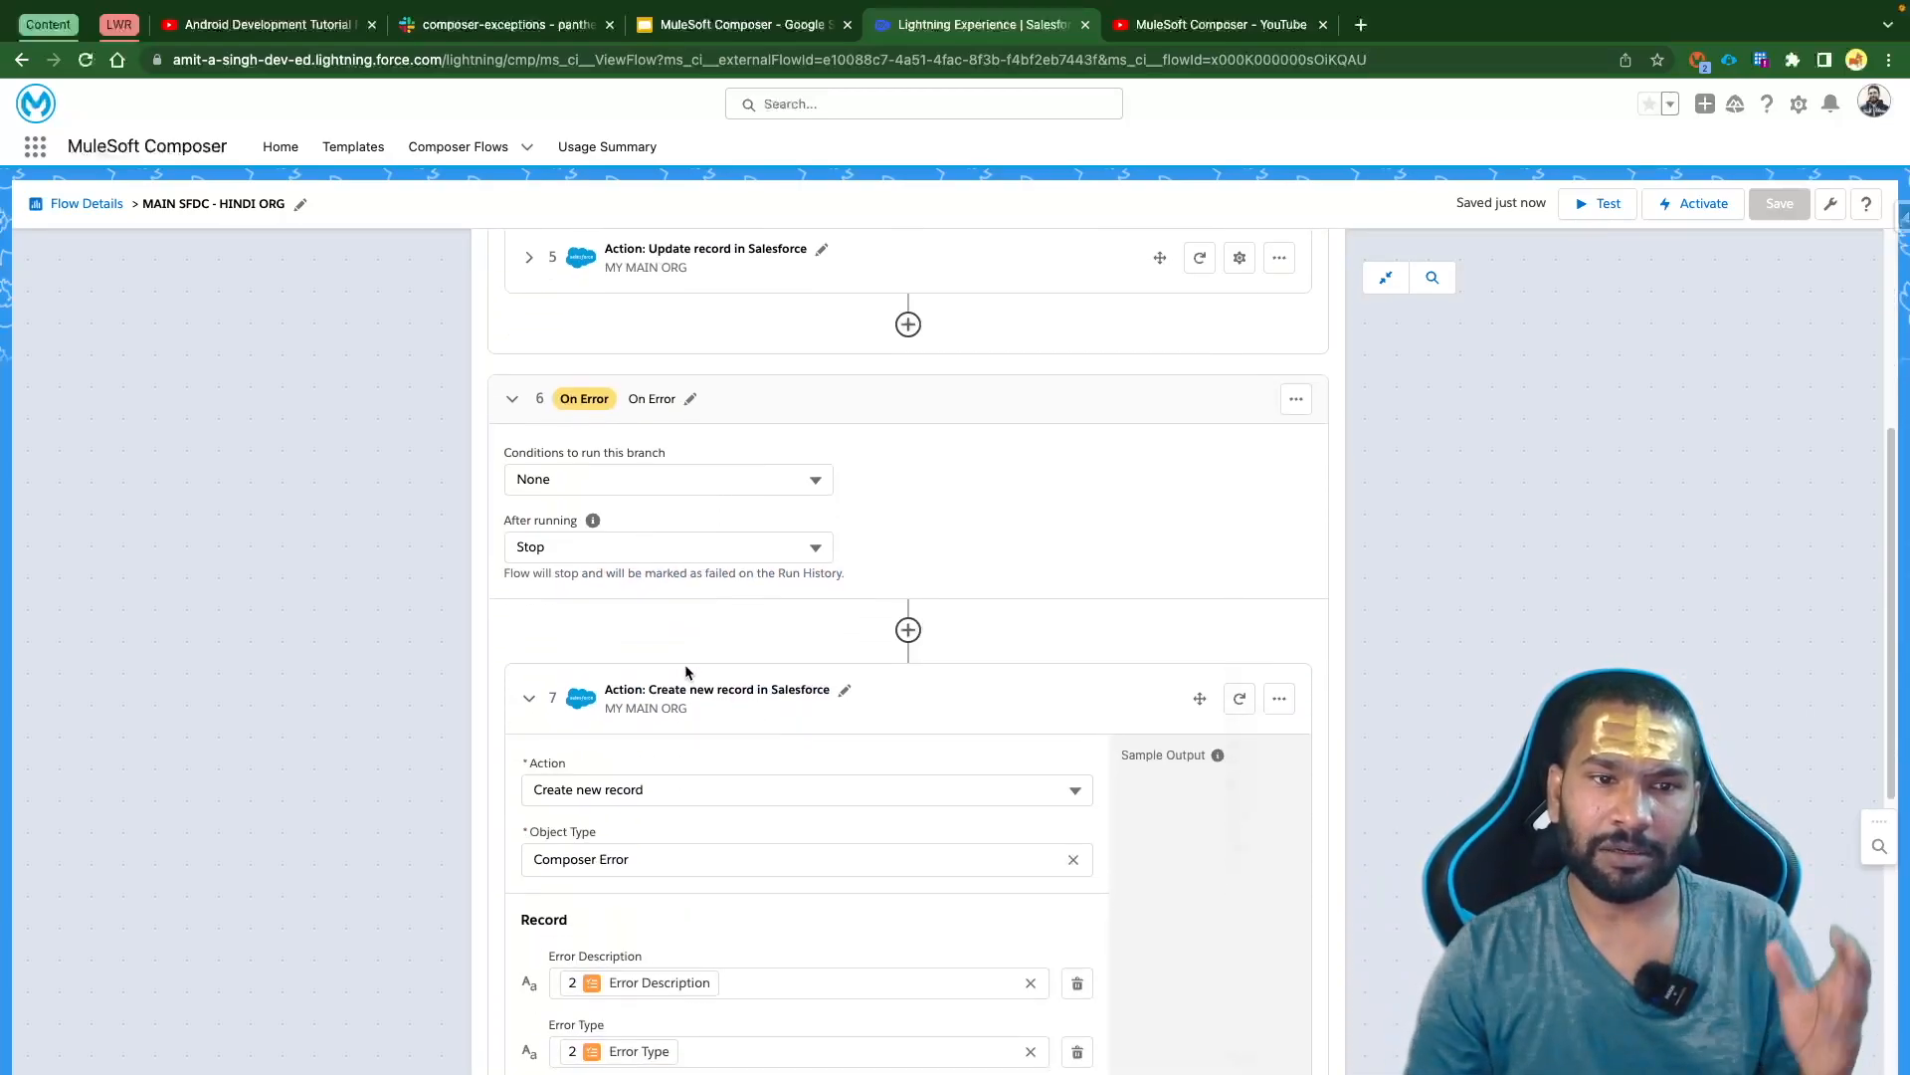
scroll(672, 572, "down", 3)
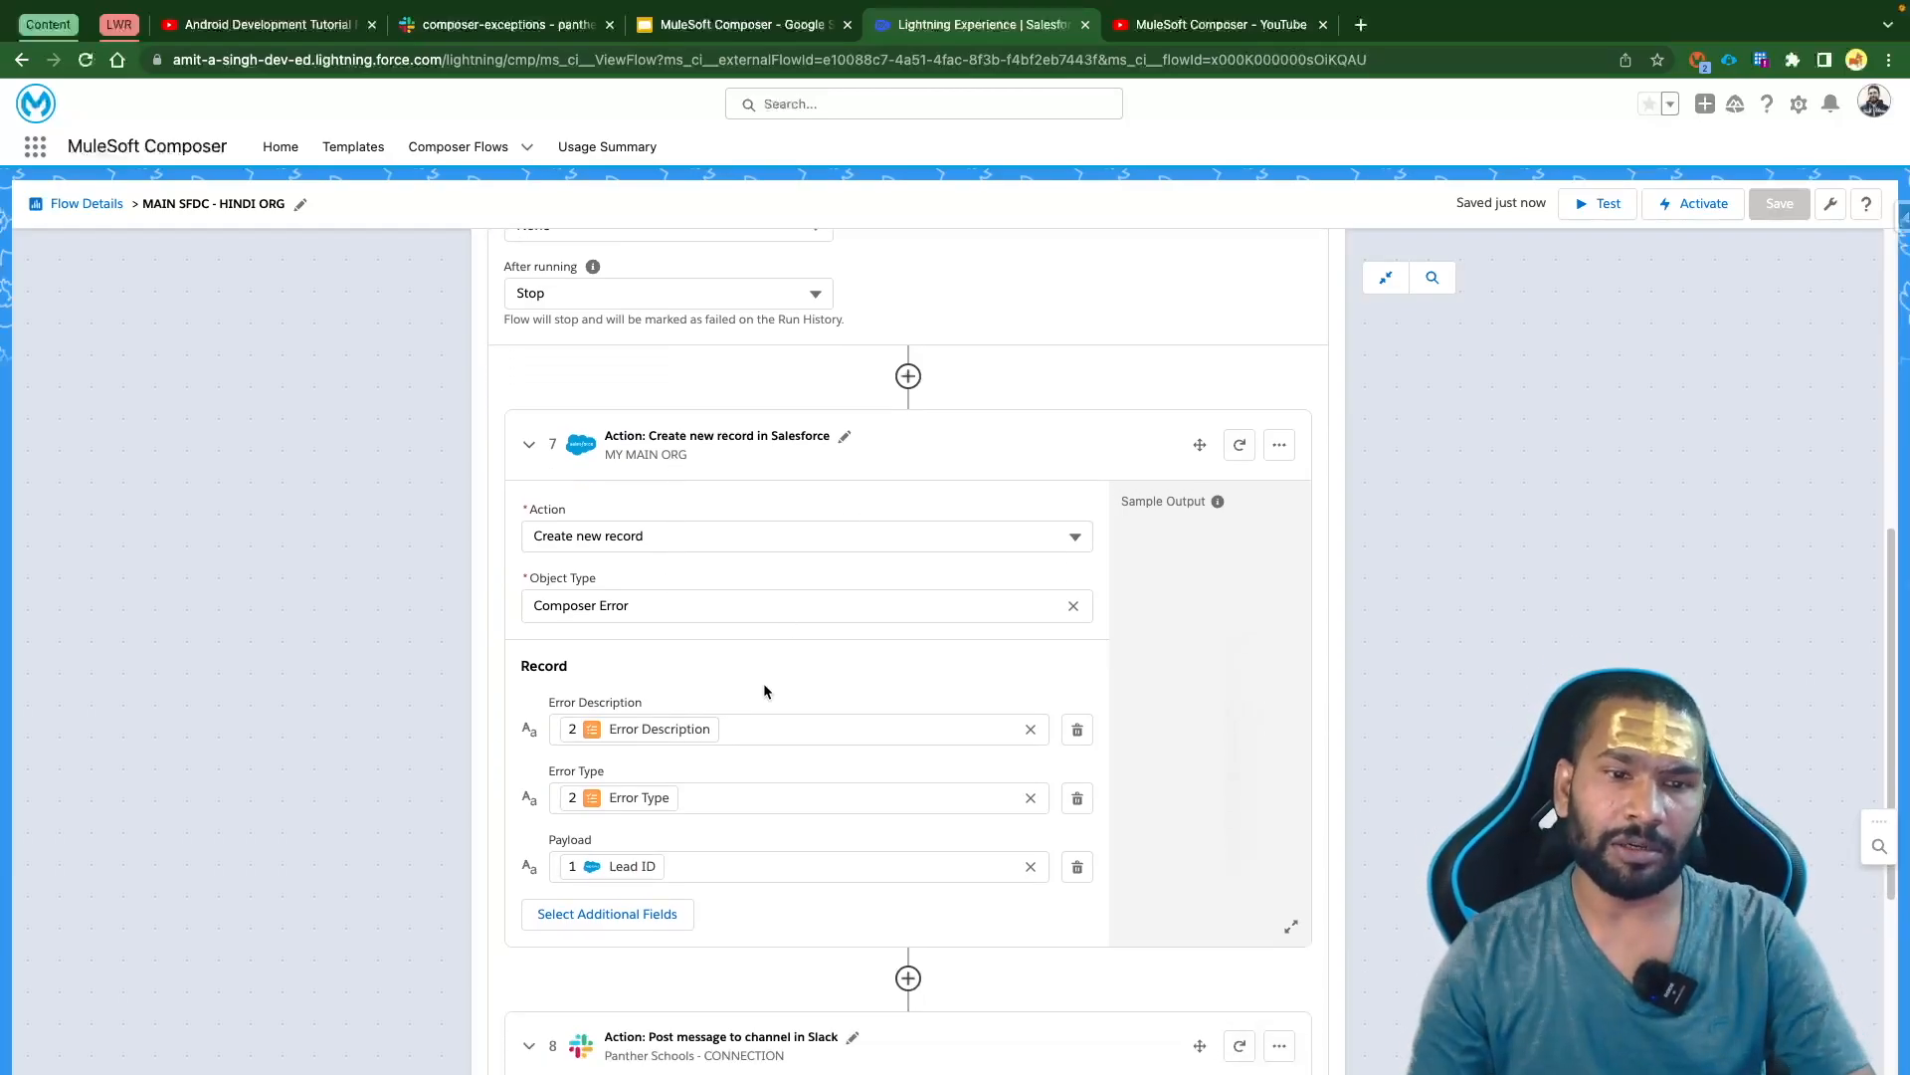
scroll(762, 683, "down", 7)
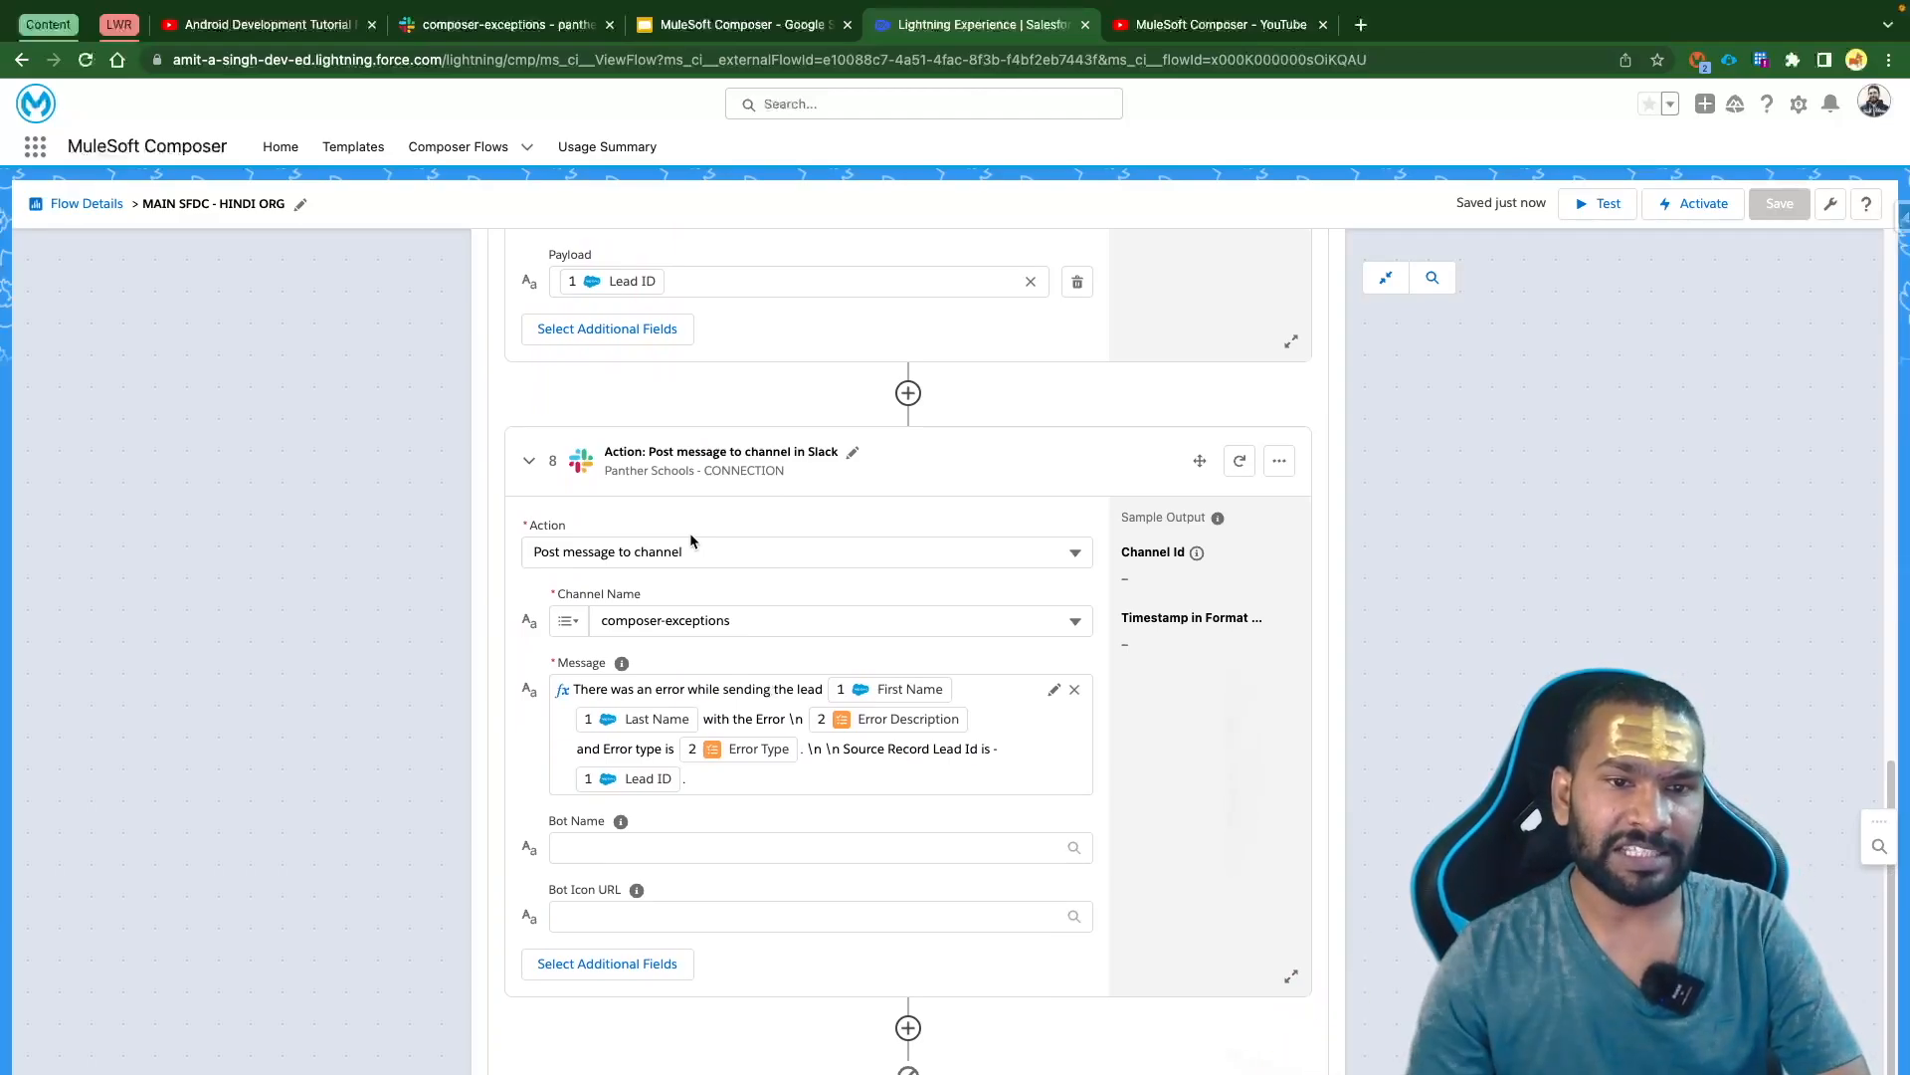
scroll(690, 533, "up", 15)
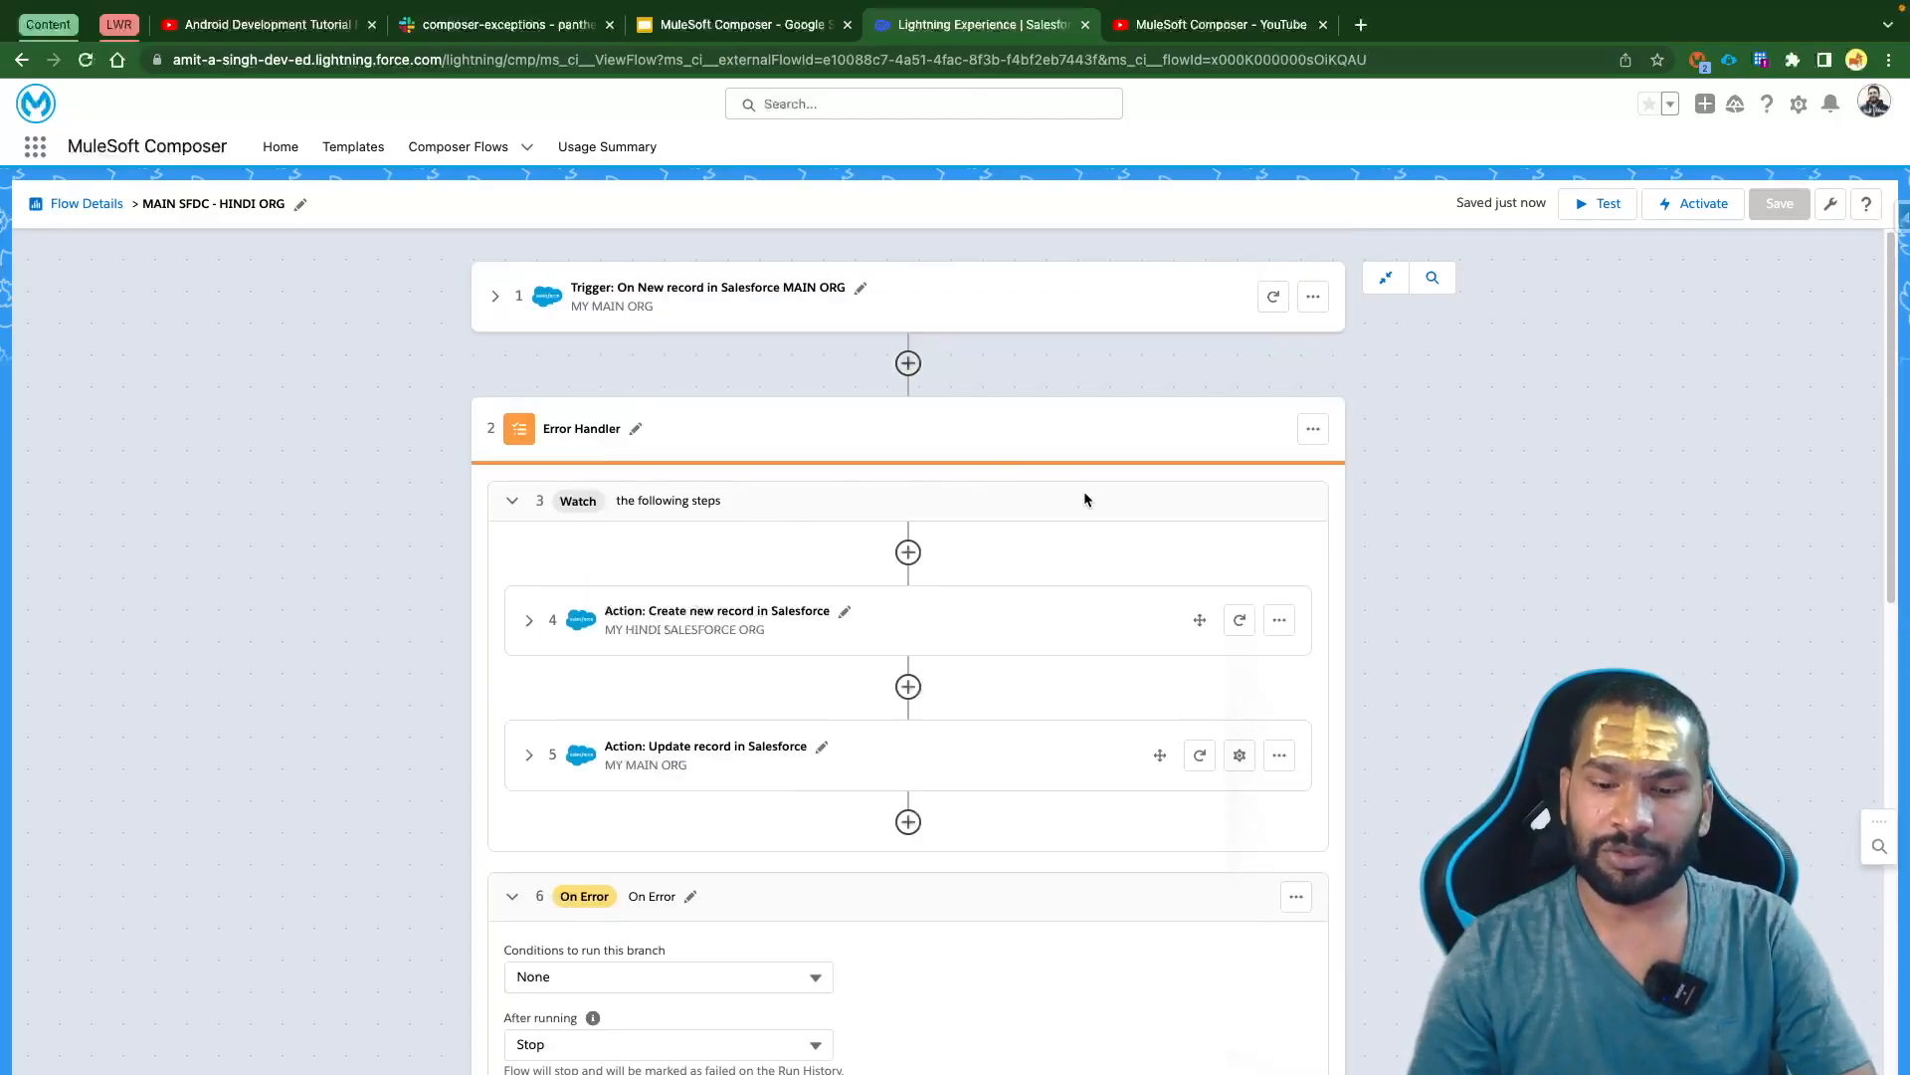
Start a test run of the MAIN SFDC - HINDI ORG flow and check its status
left_click(1598, 204)
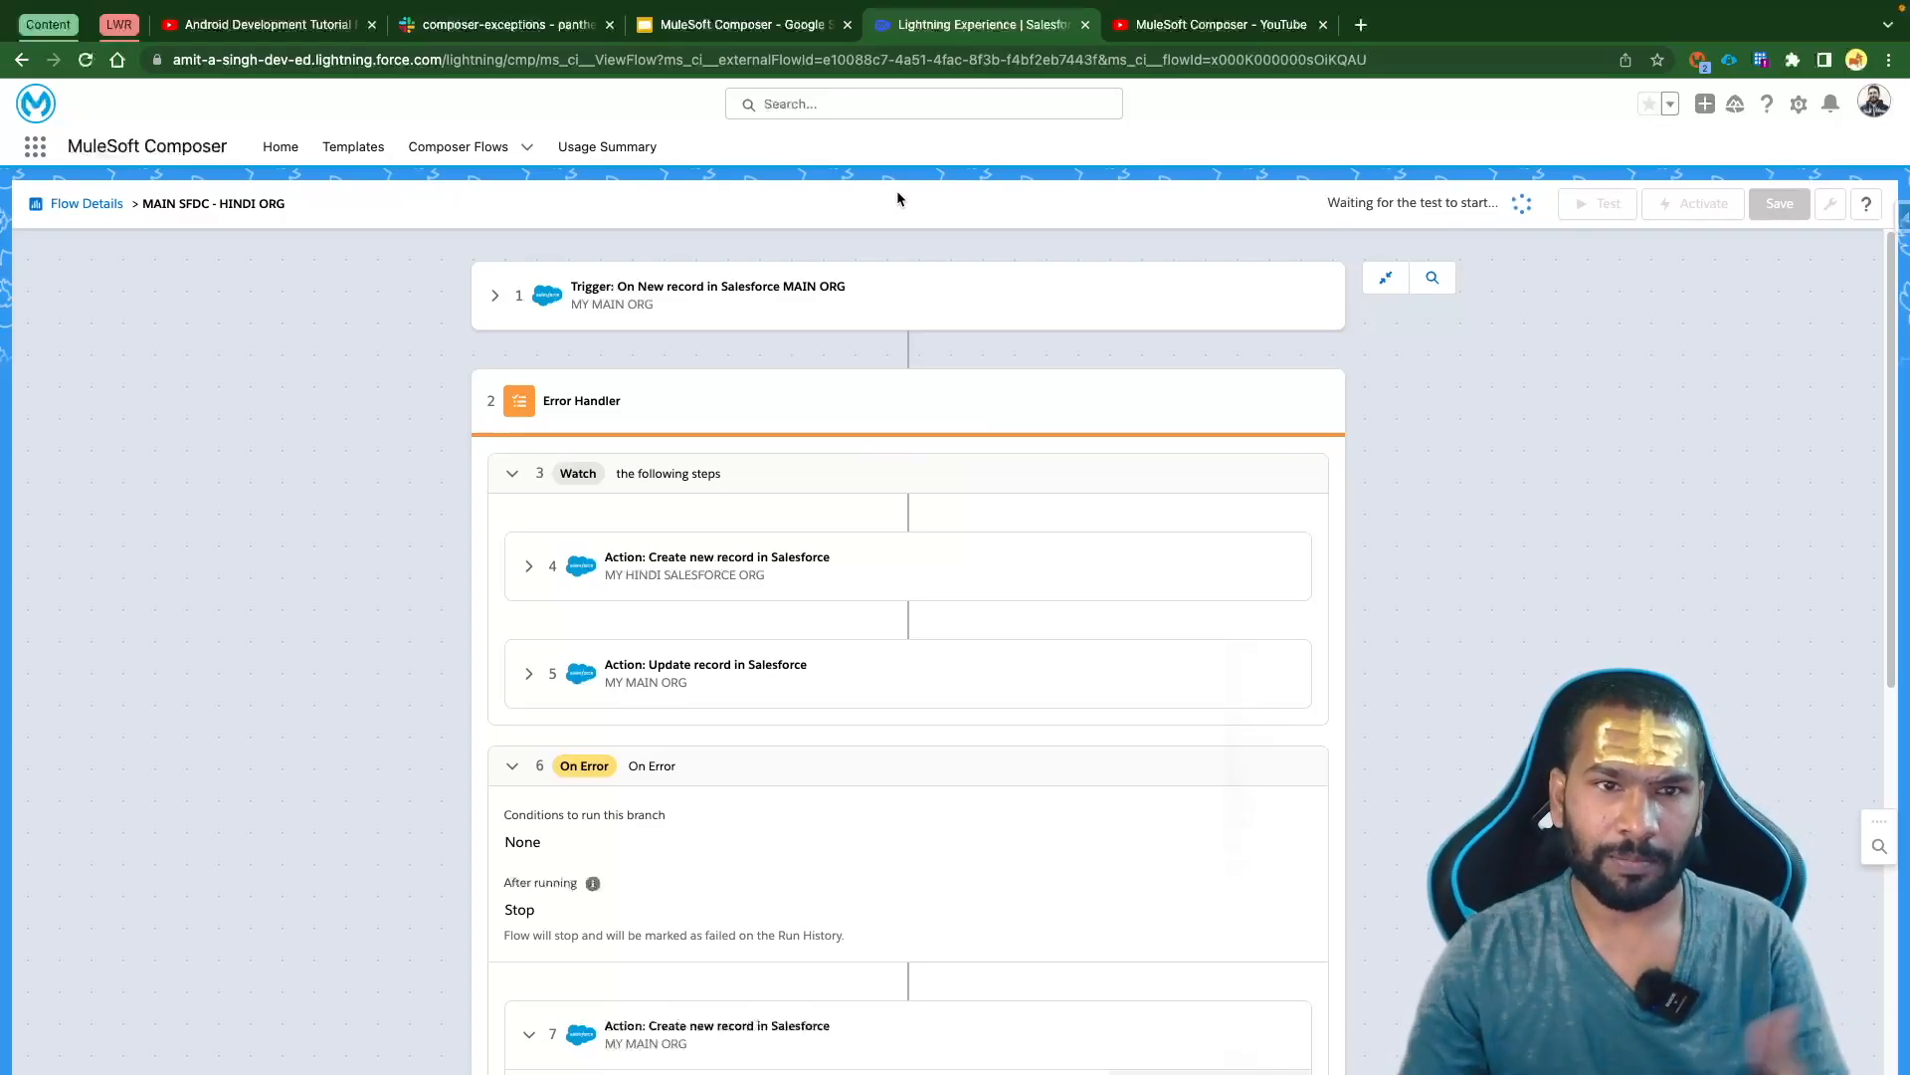
left_click_drag(1411, 202, 1635, 198)
left_click(1514, 200)
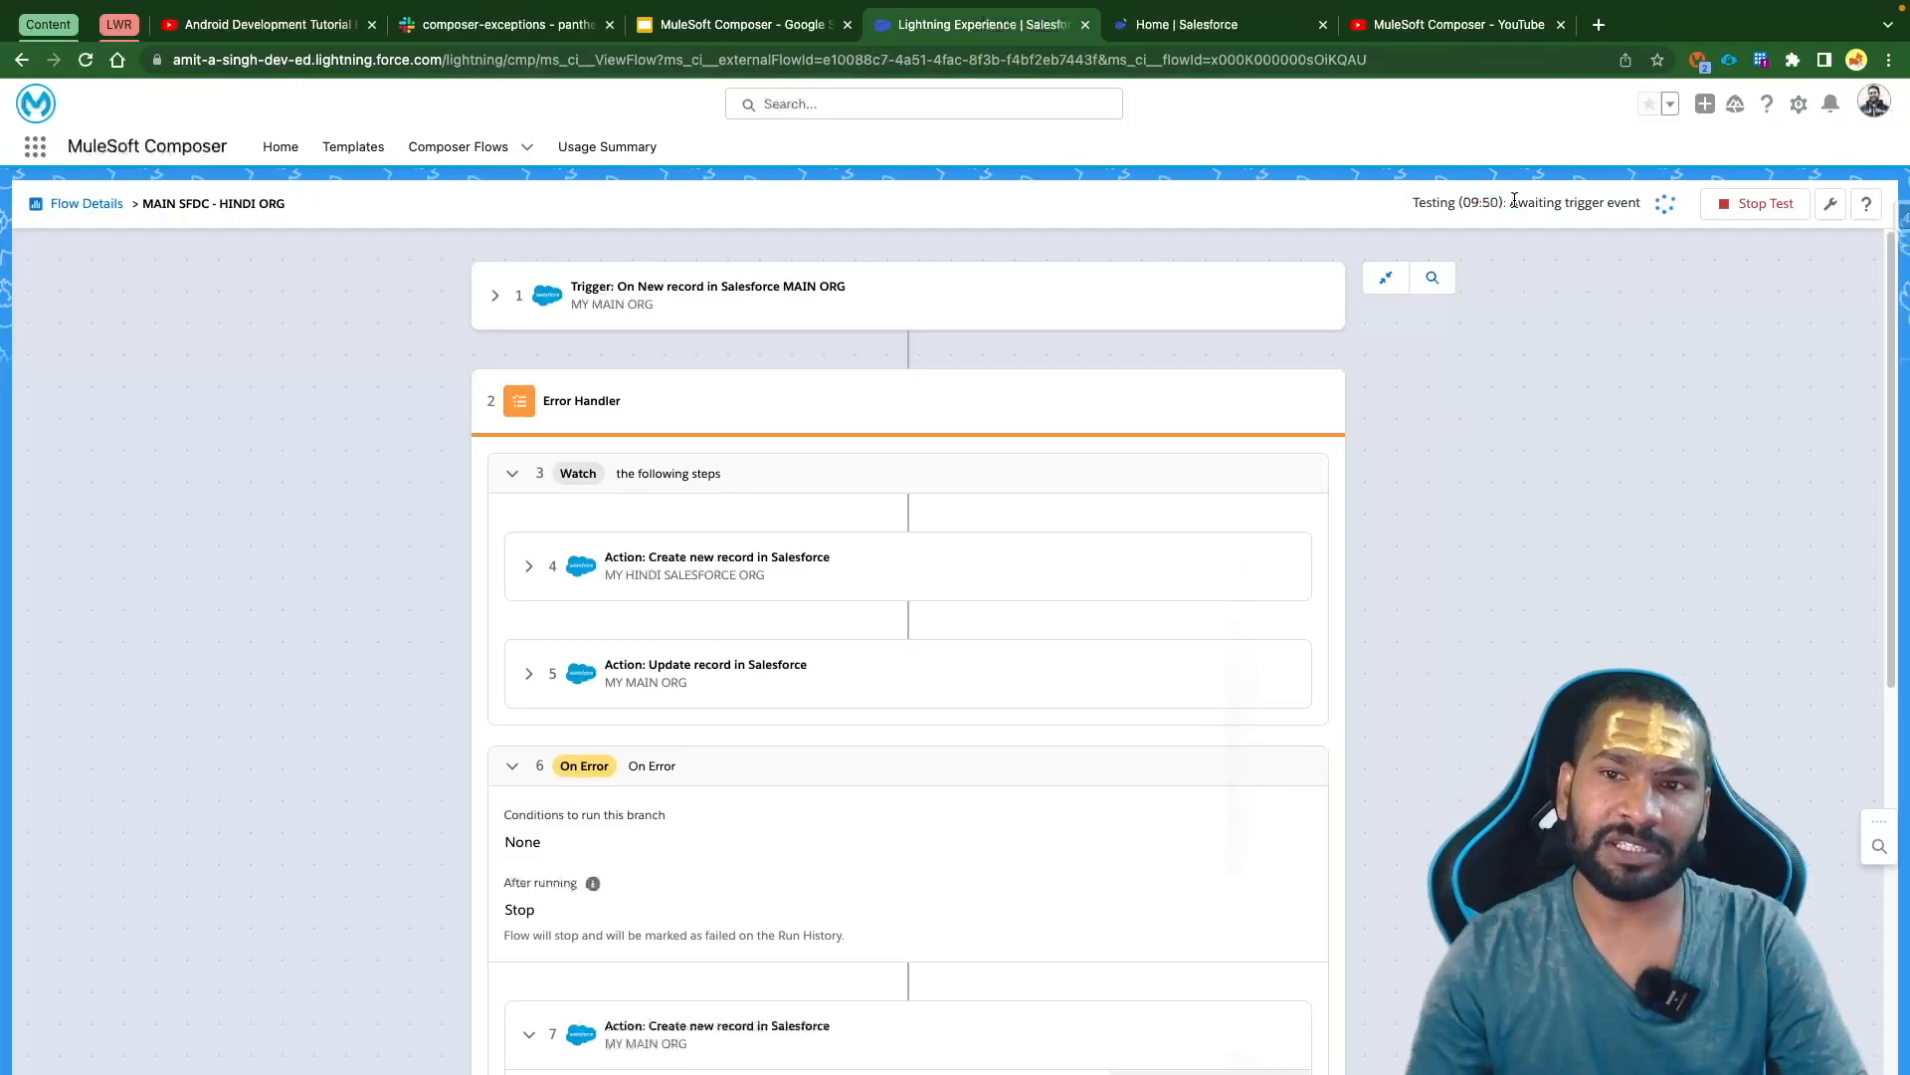
Switch to the Salesforce Setup page of the main org and open the Leads list from there
left_click(1185, 24)
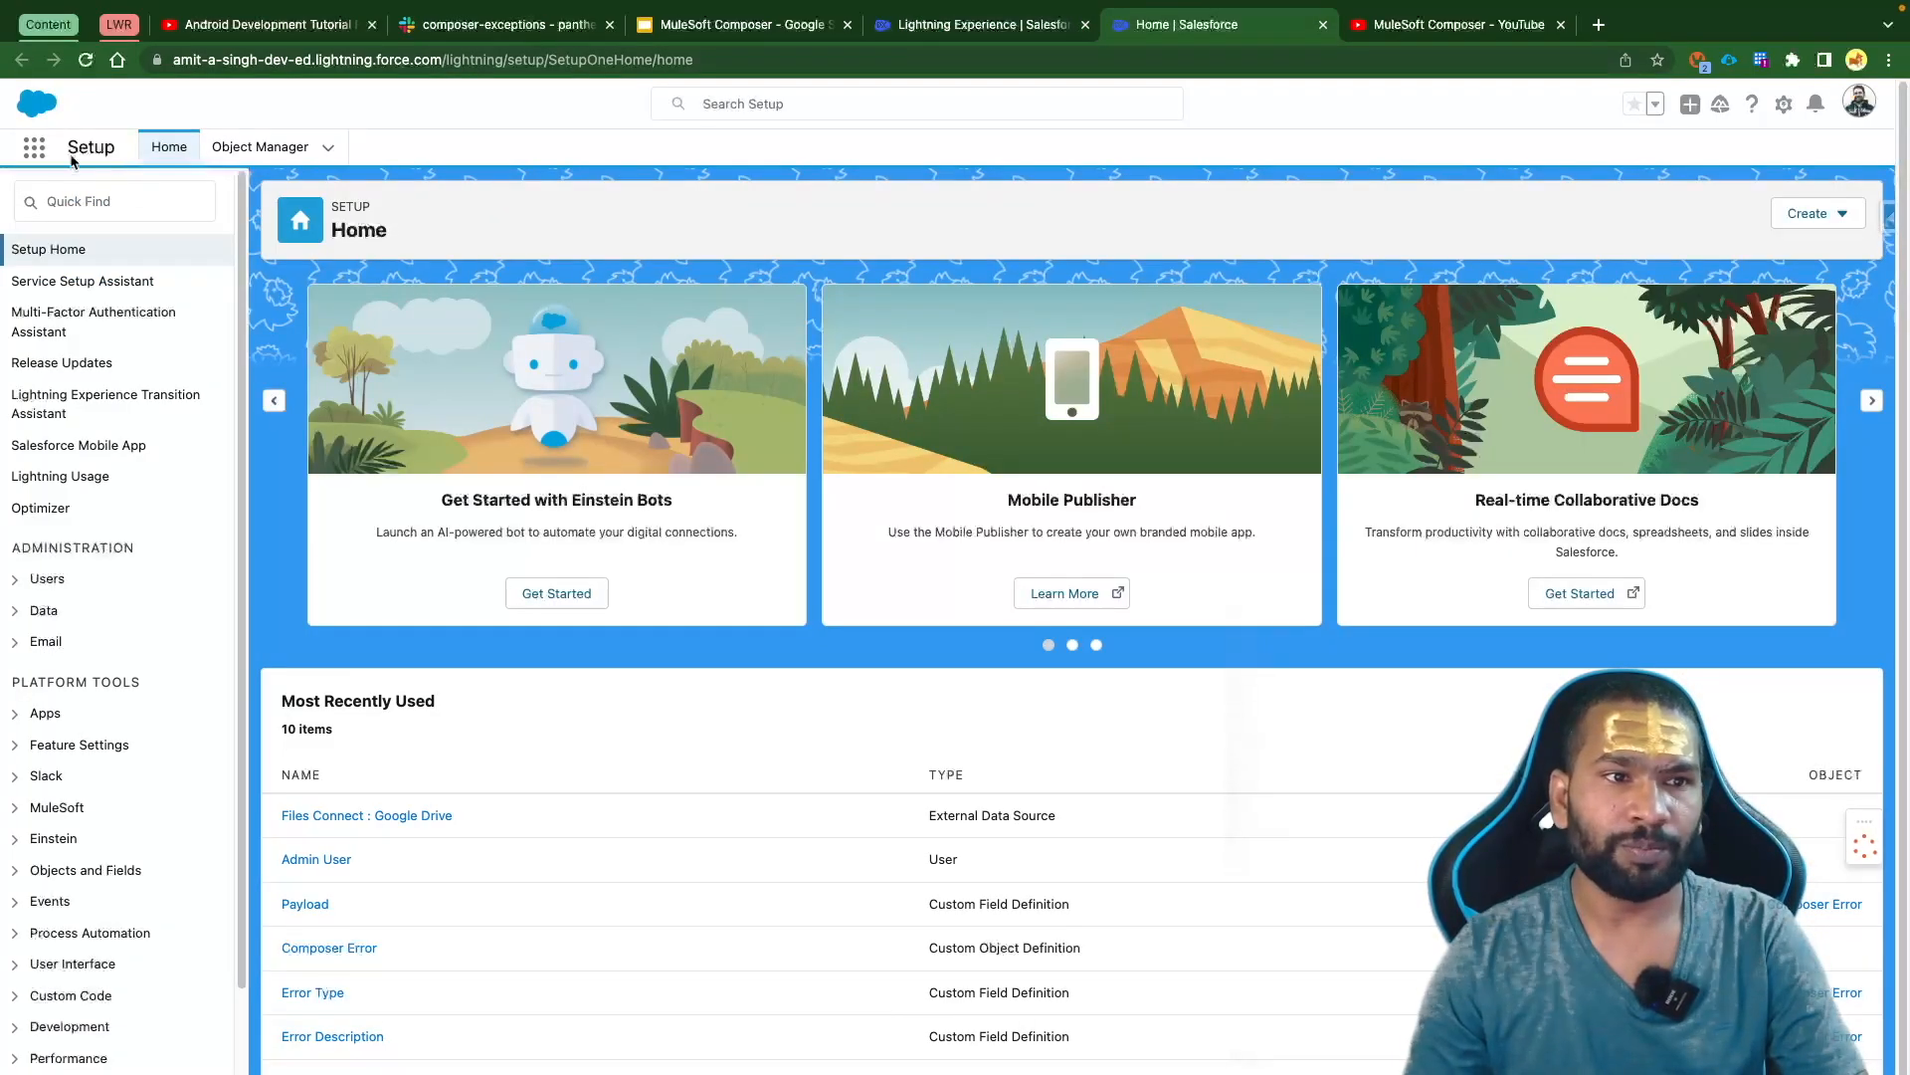
left_click(35, 147)
type("lead")
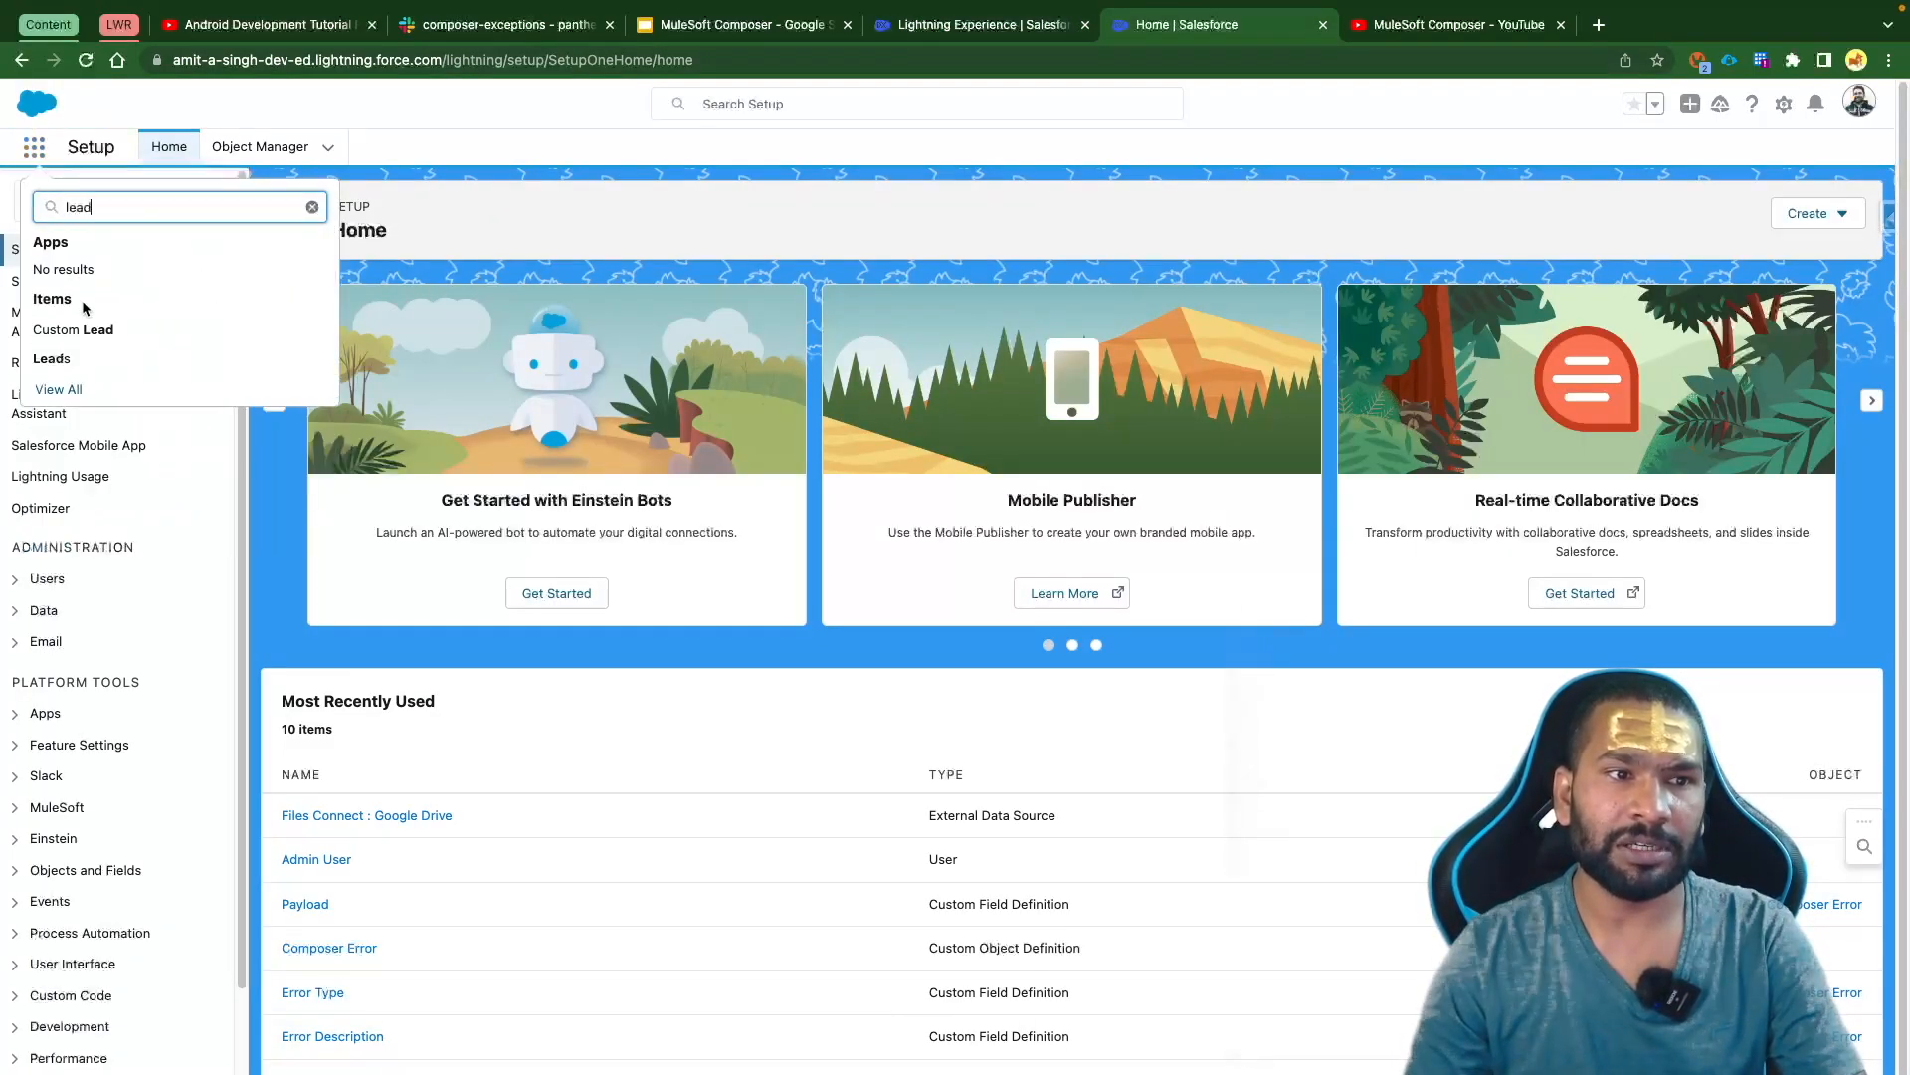
left_click(52, 359)
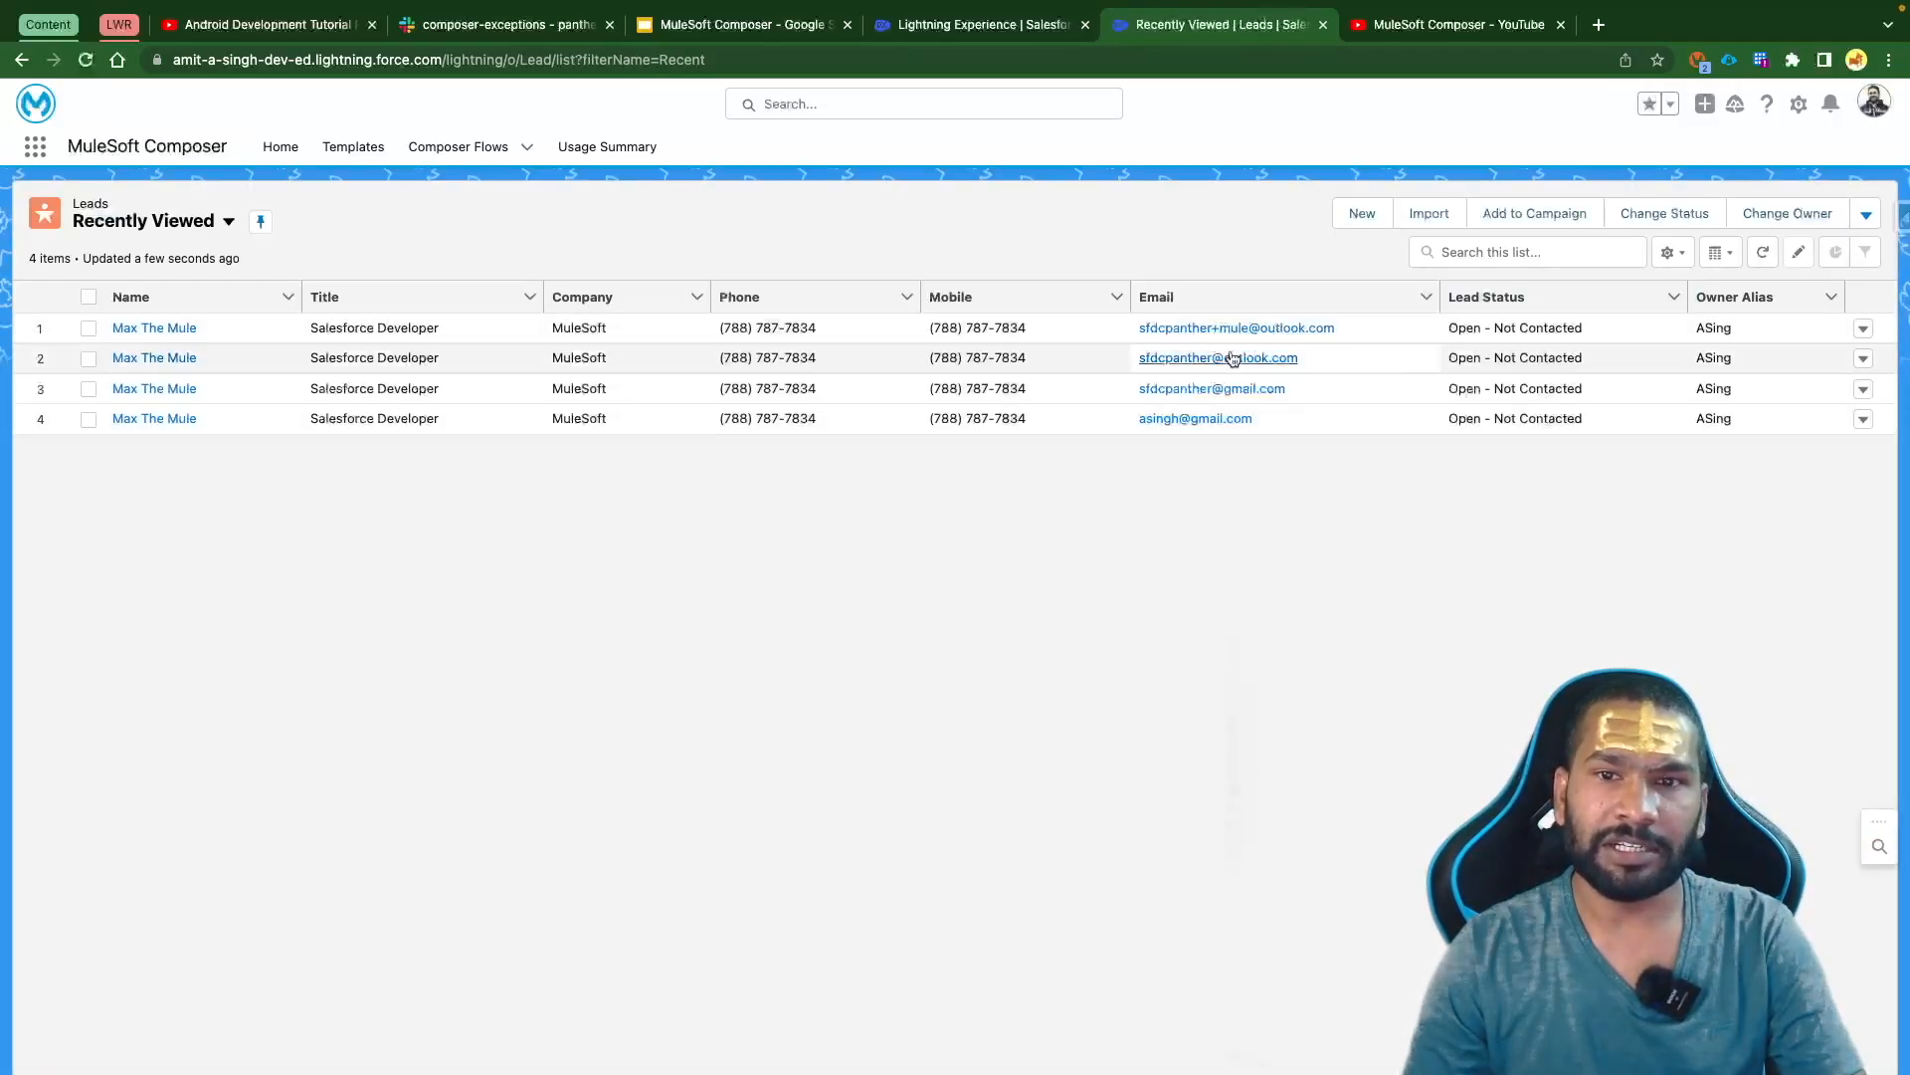
Clone the first lead in the list with a different e-mail address, leave Target Salesforce Lead Id empty, and save it
left_click(1355, 331)
left_click(184, 336)
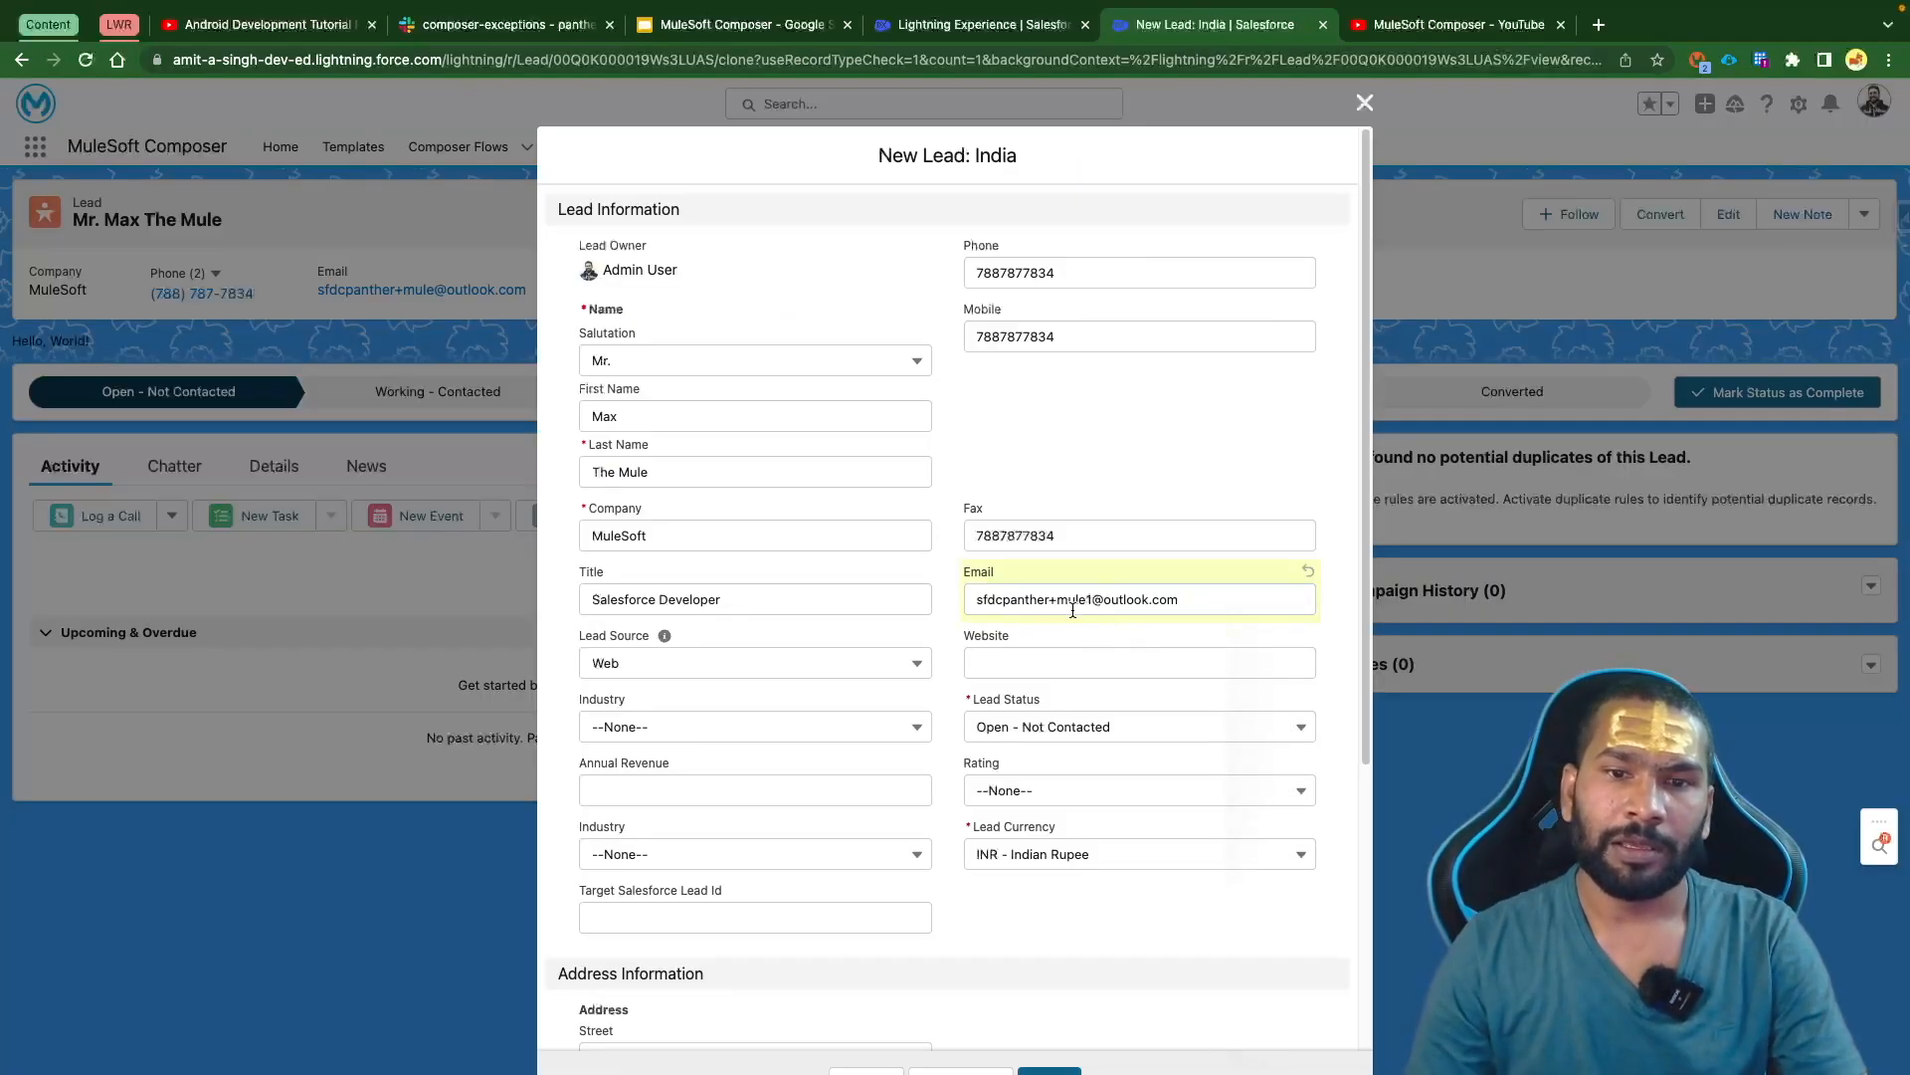
left_click_drag(1197, 608, 908, 605)
scroll(810, 822, "down", 2)
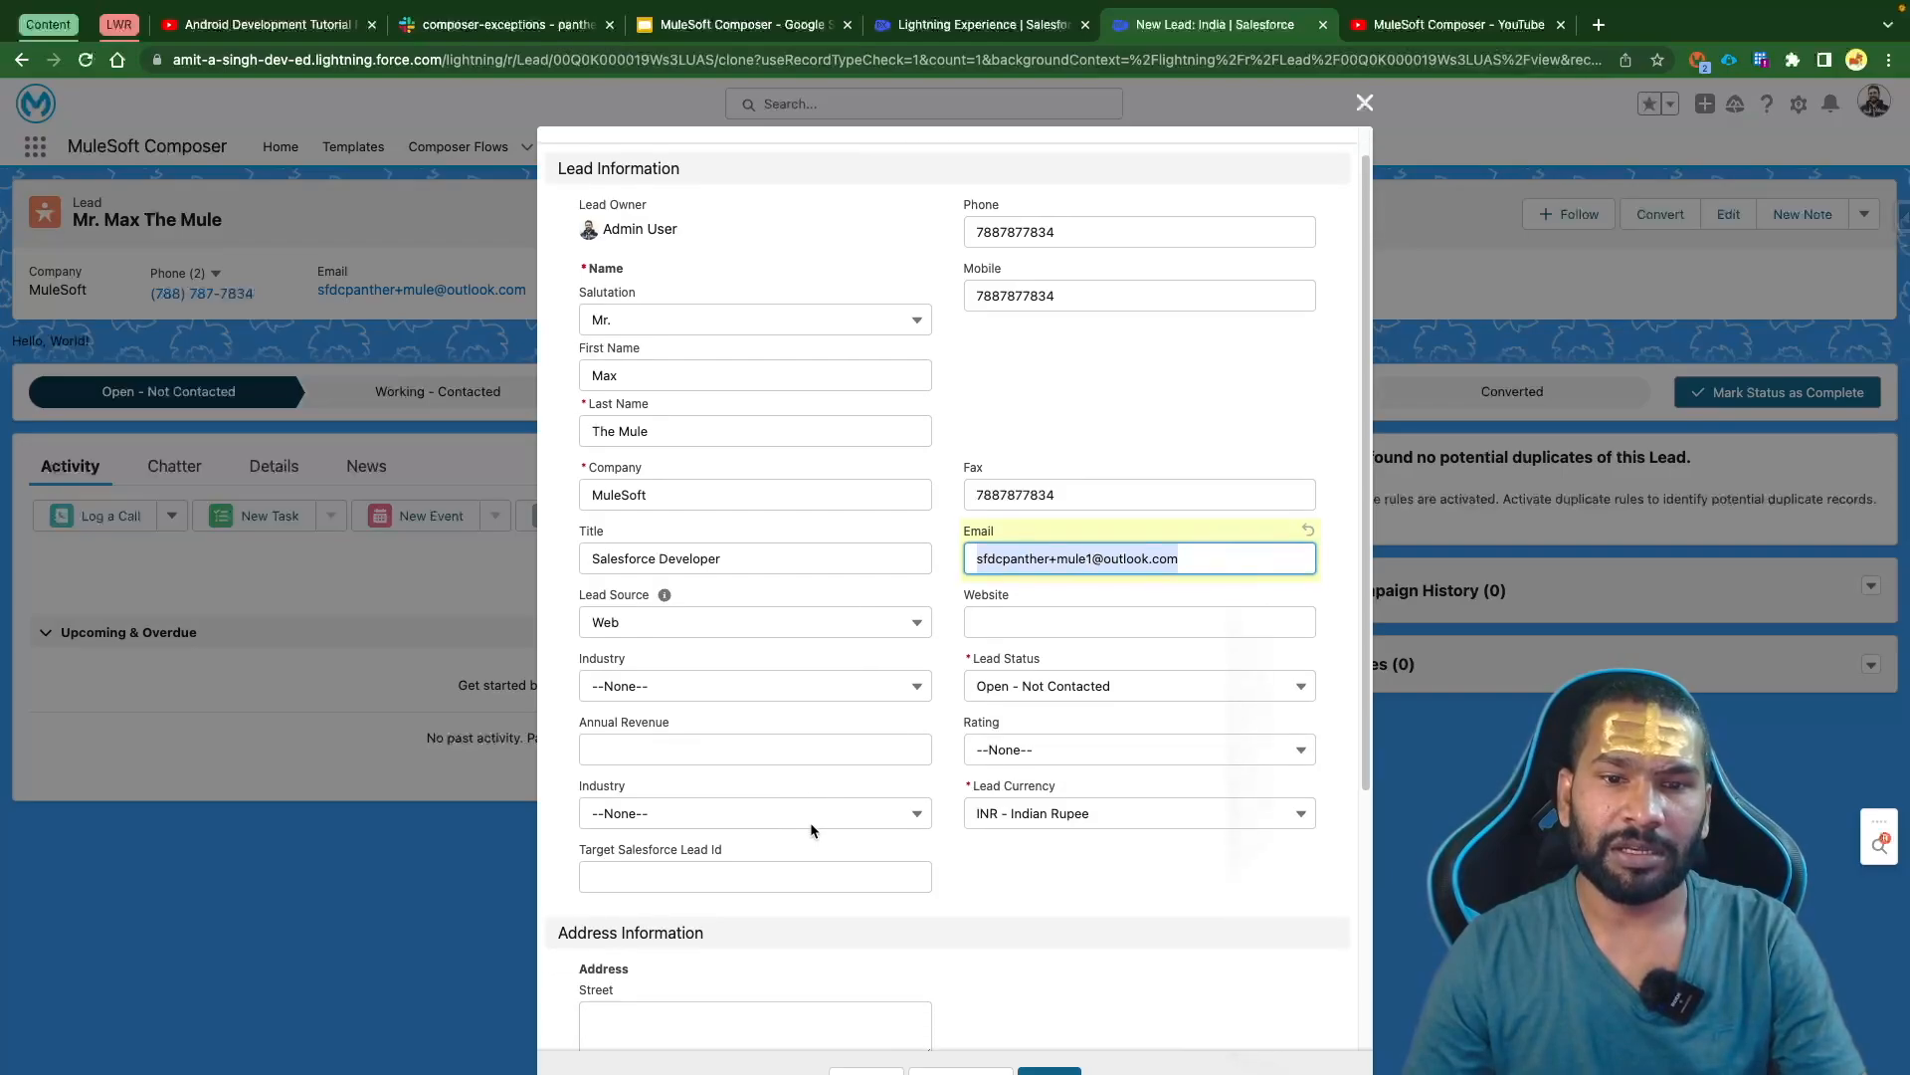
left_click_drag(574, 785, 768, 784)
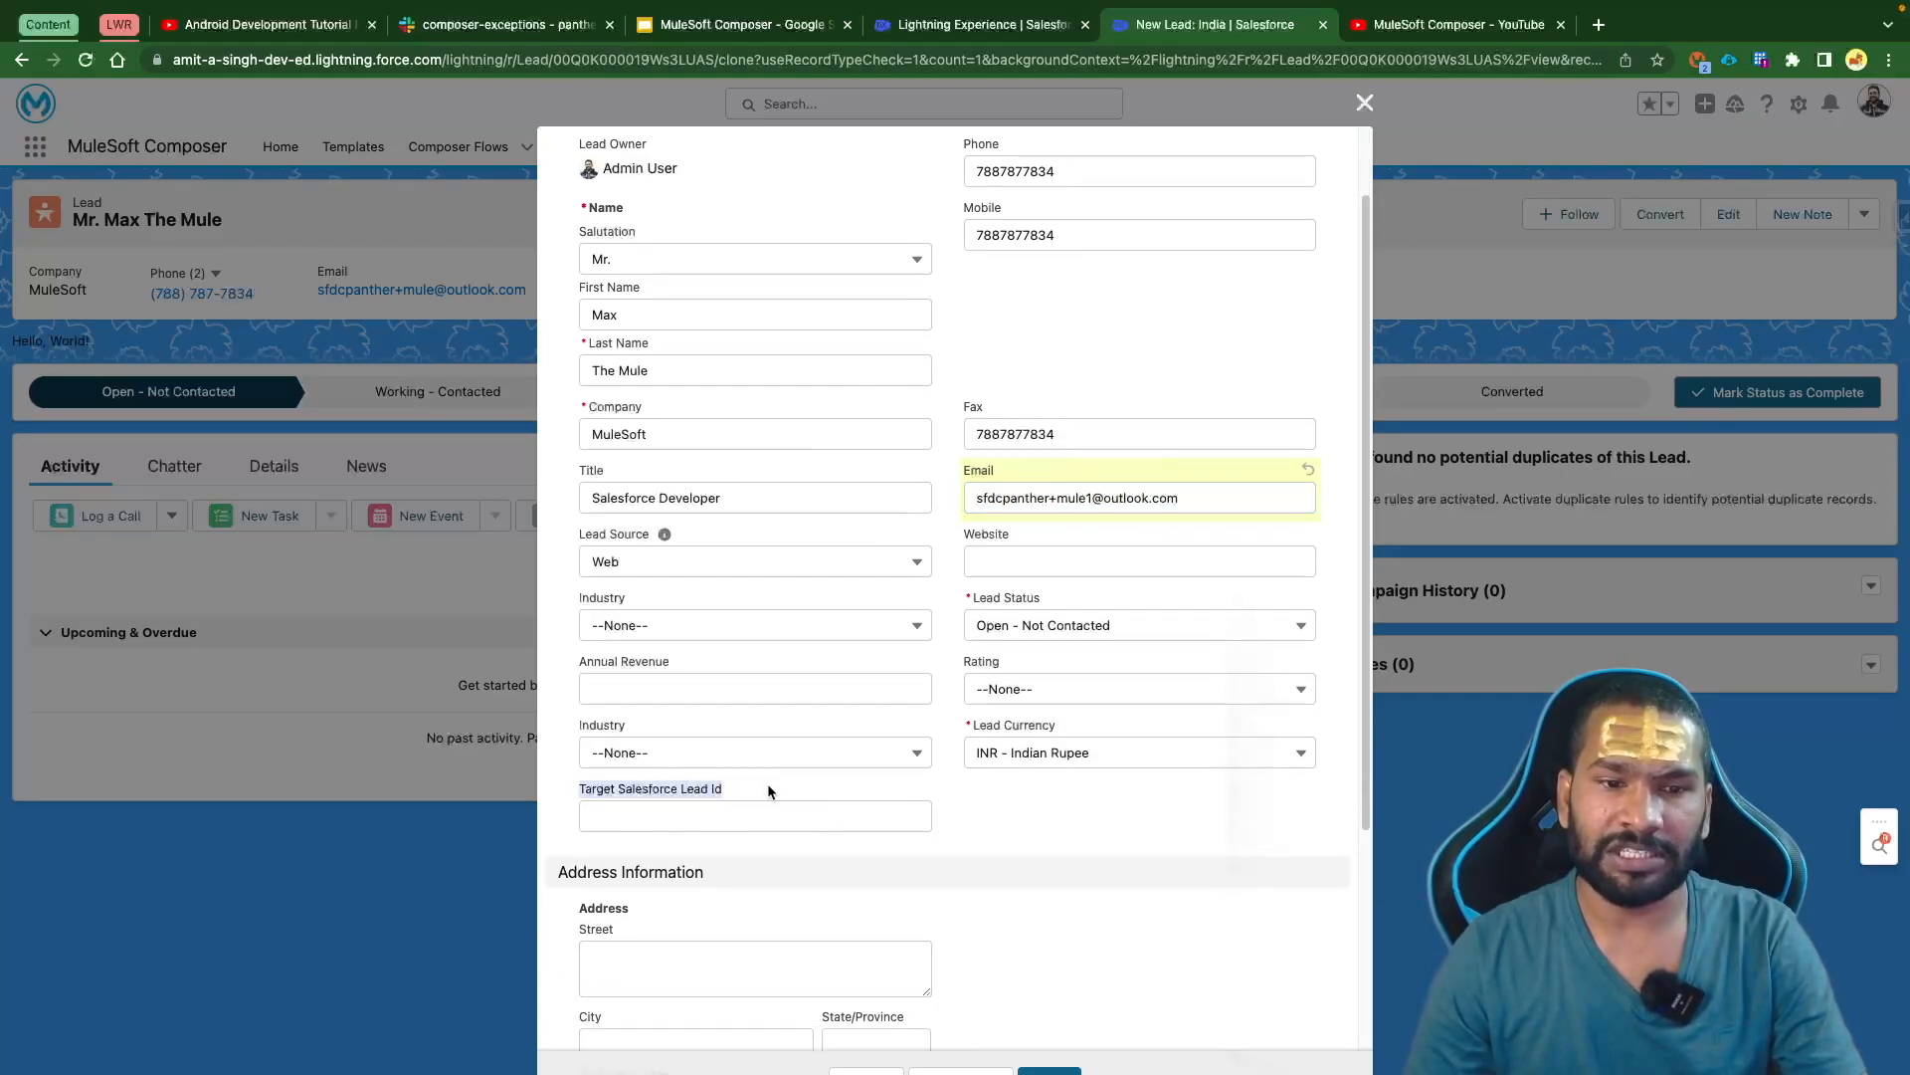
scroll(767, 784, "down", 5)
scroll(767, 785, "up", 6)
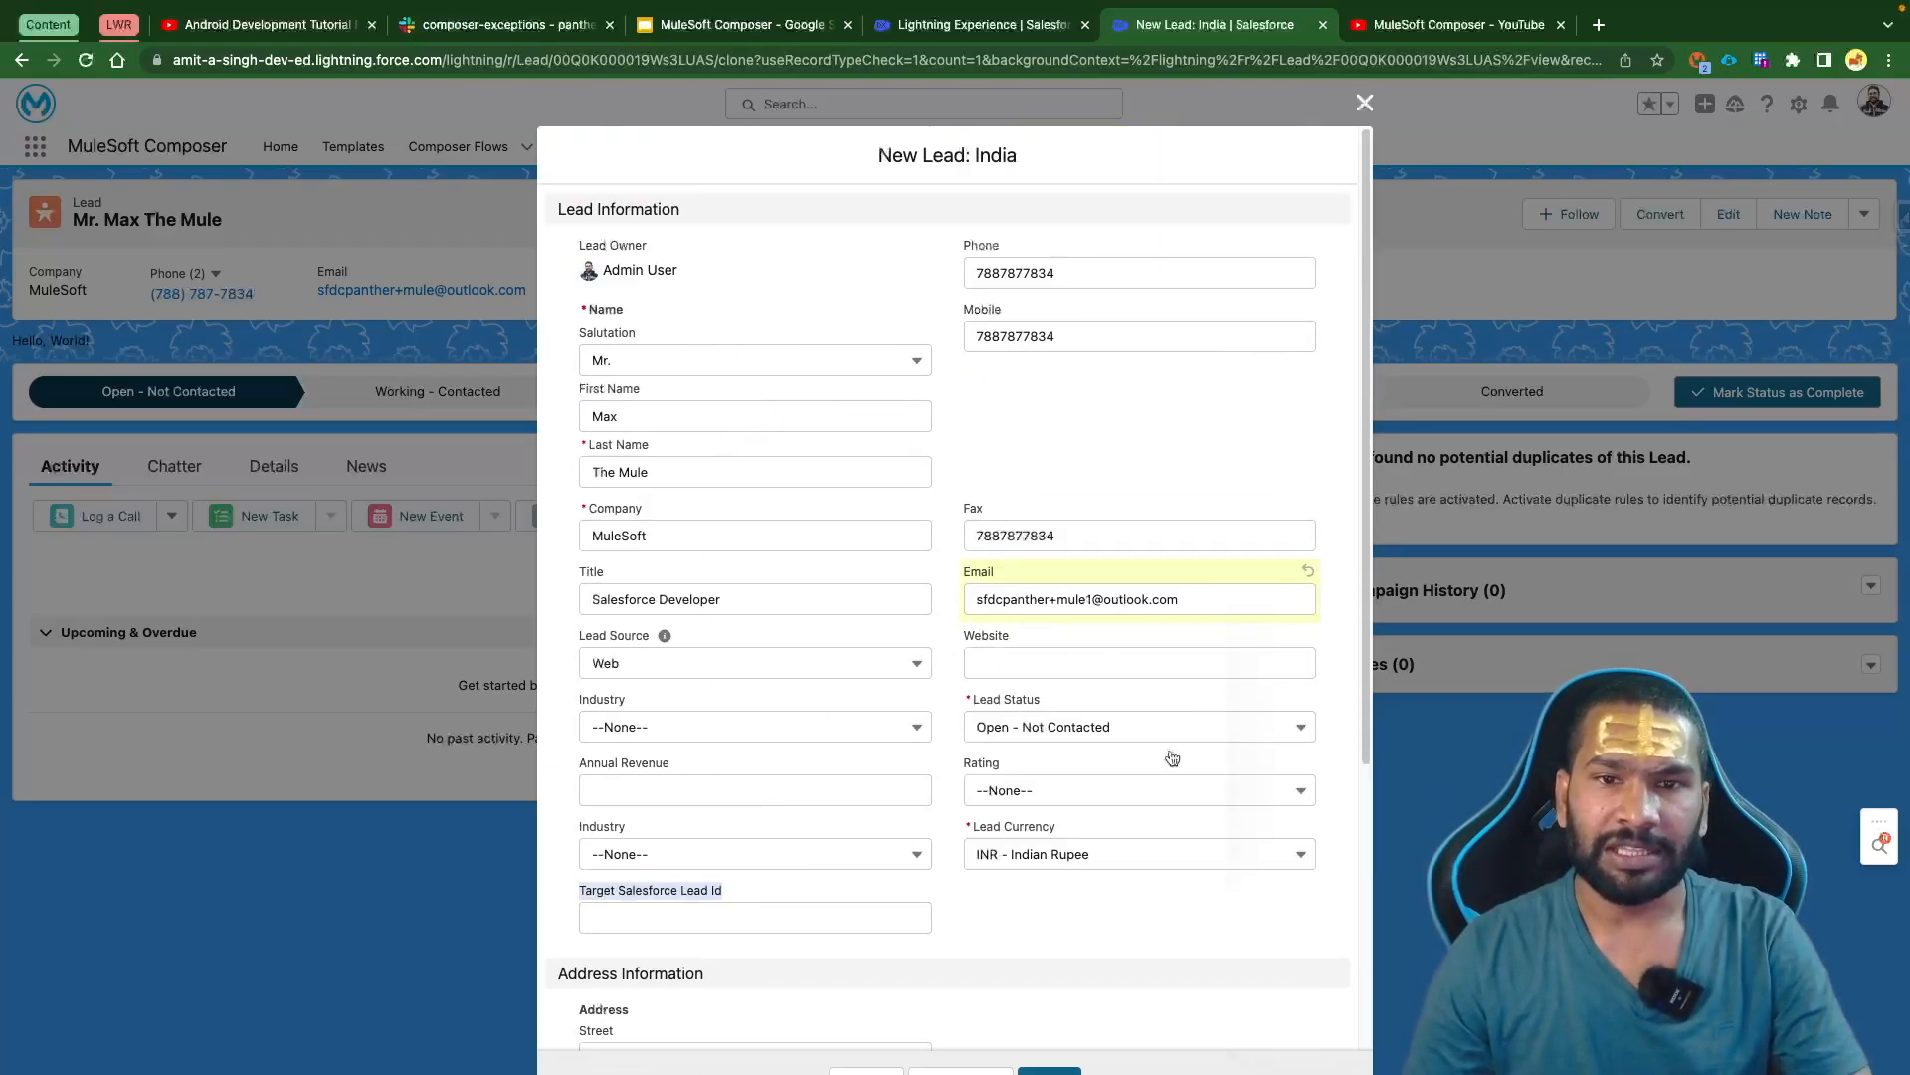
left_click(1049, 1071)
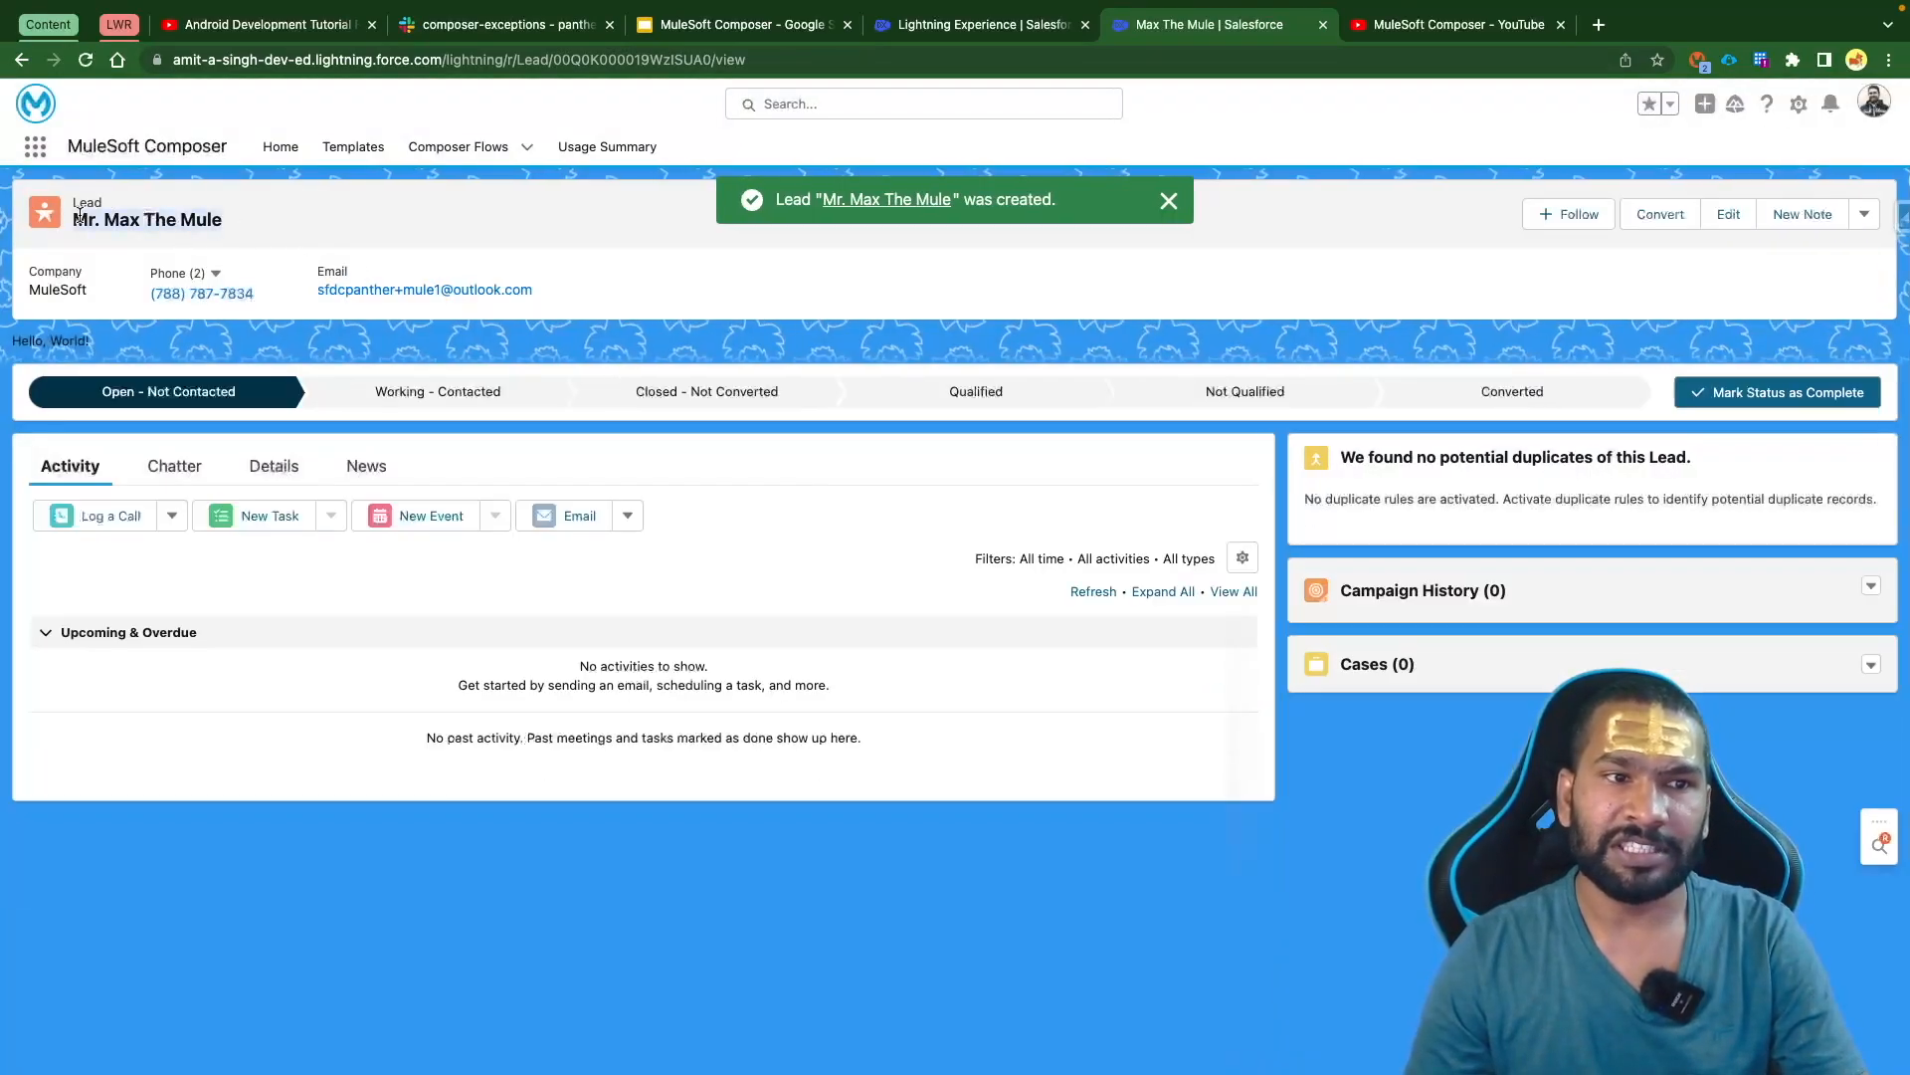
Check the new lead's details for Target Salesforce Lead Id, and return to the flow to check the test status
left_click(306, 470)
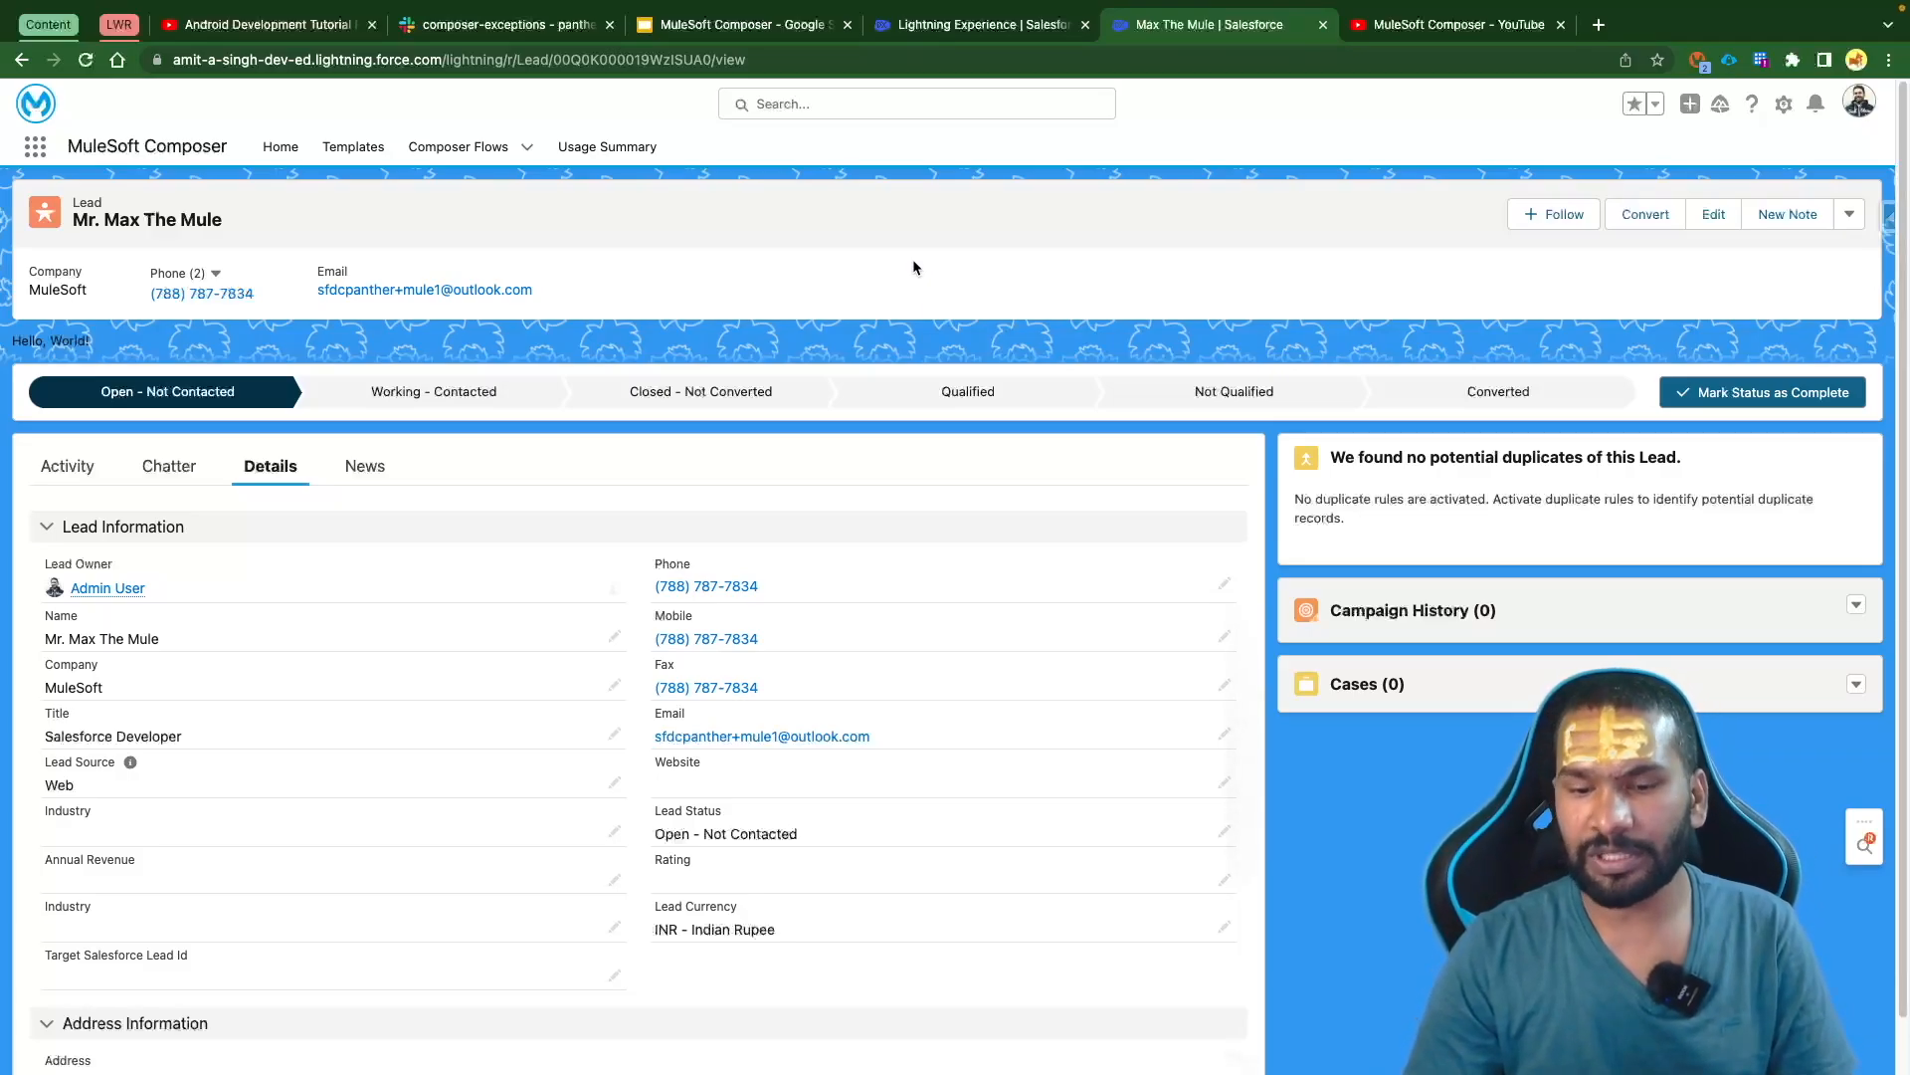
left_click(980, 24)
left_click_drag(1411, 203, 1567, 220)
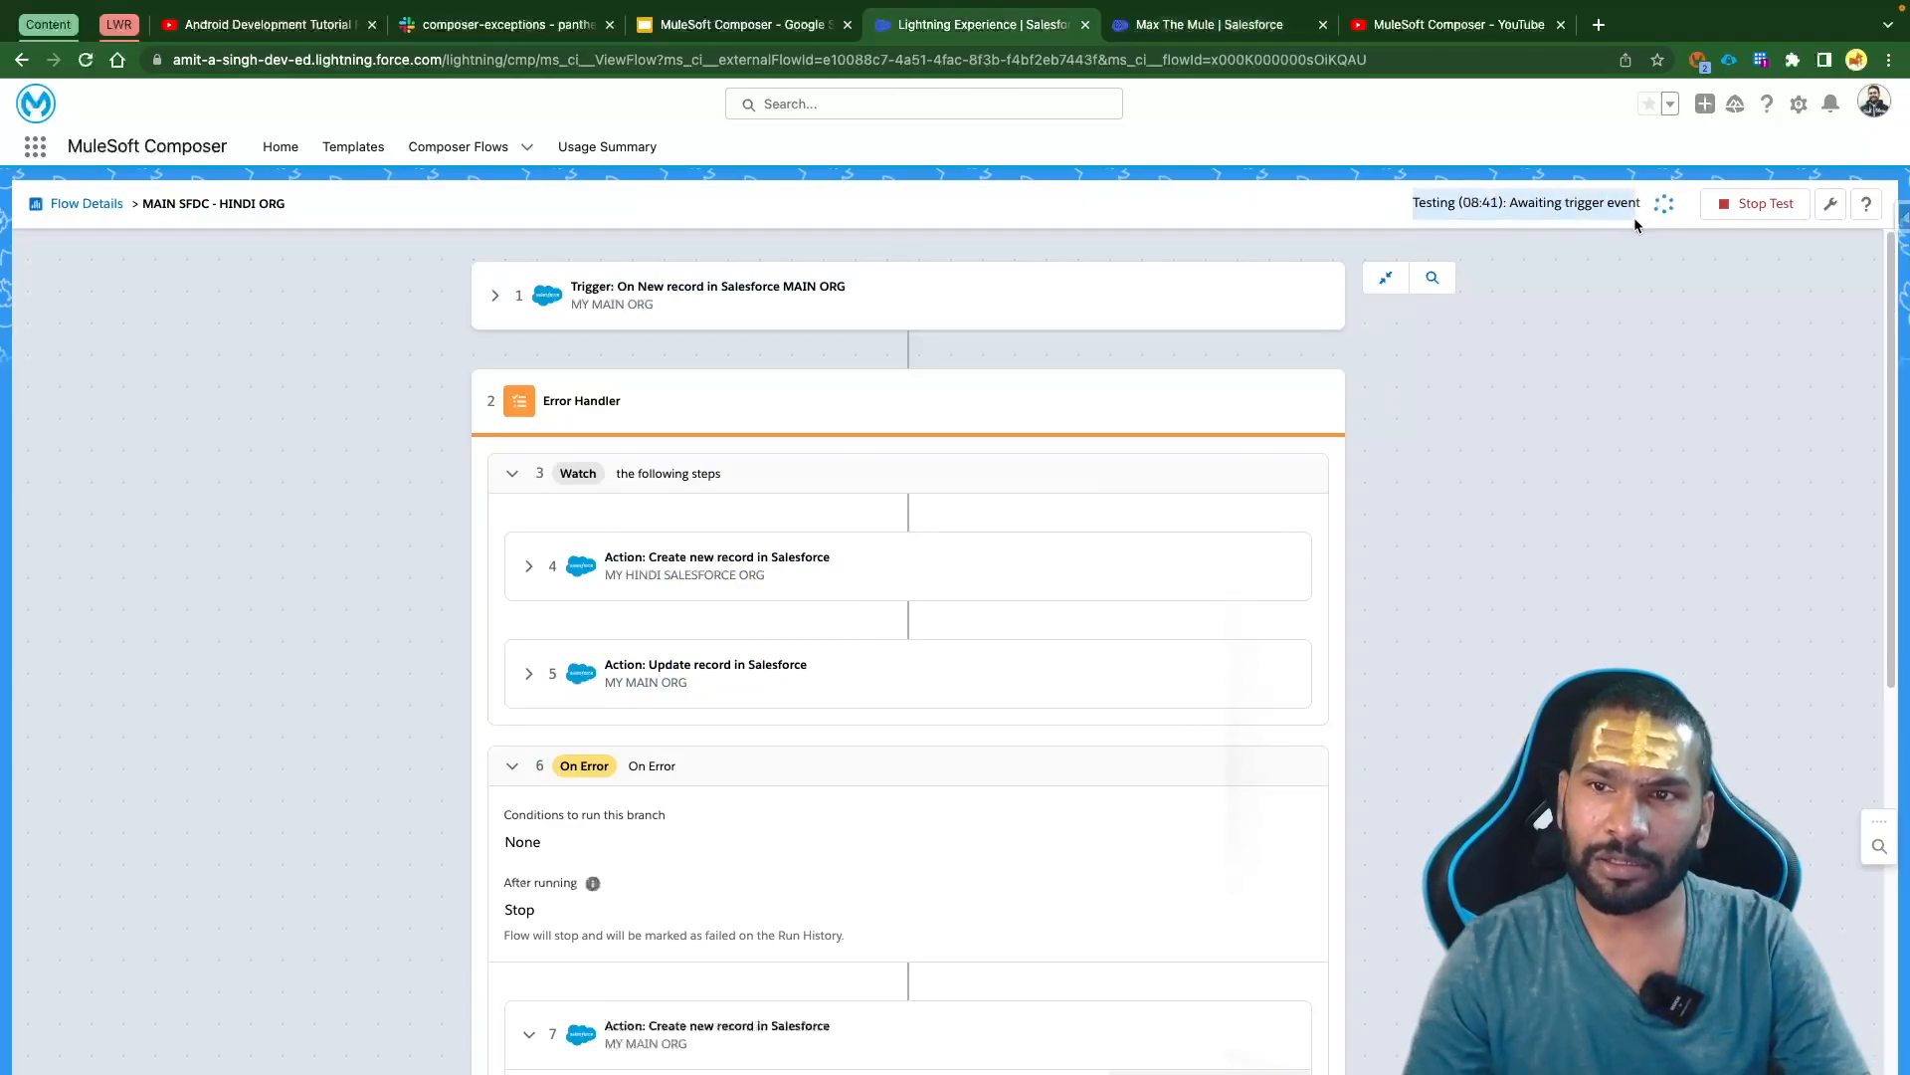
left_click(1508, 425)
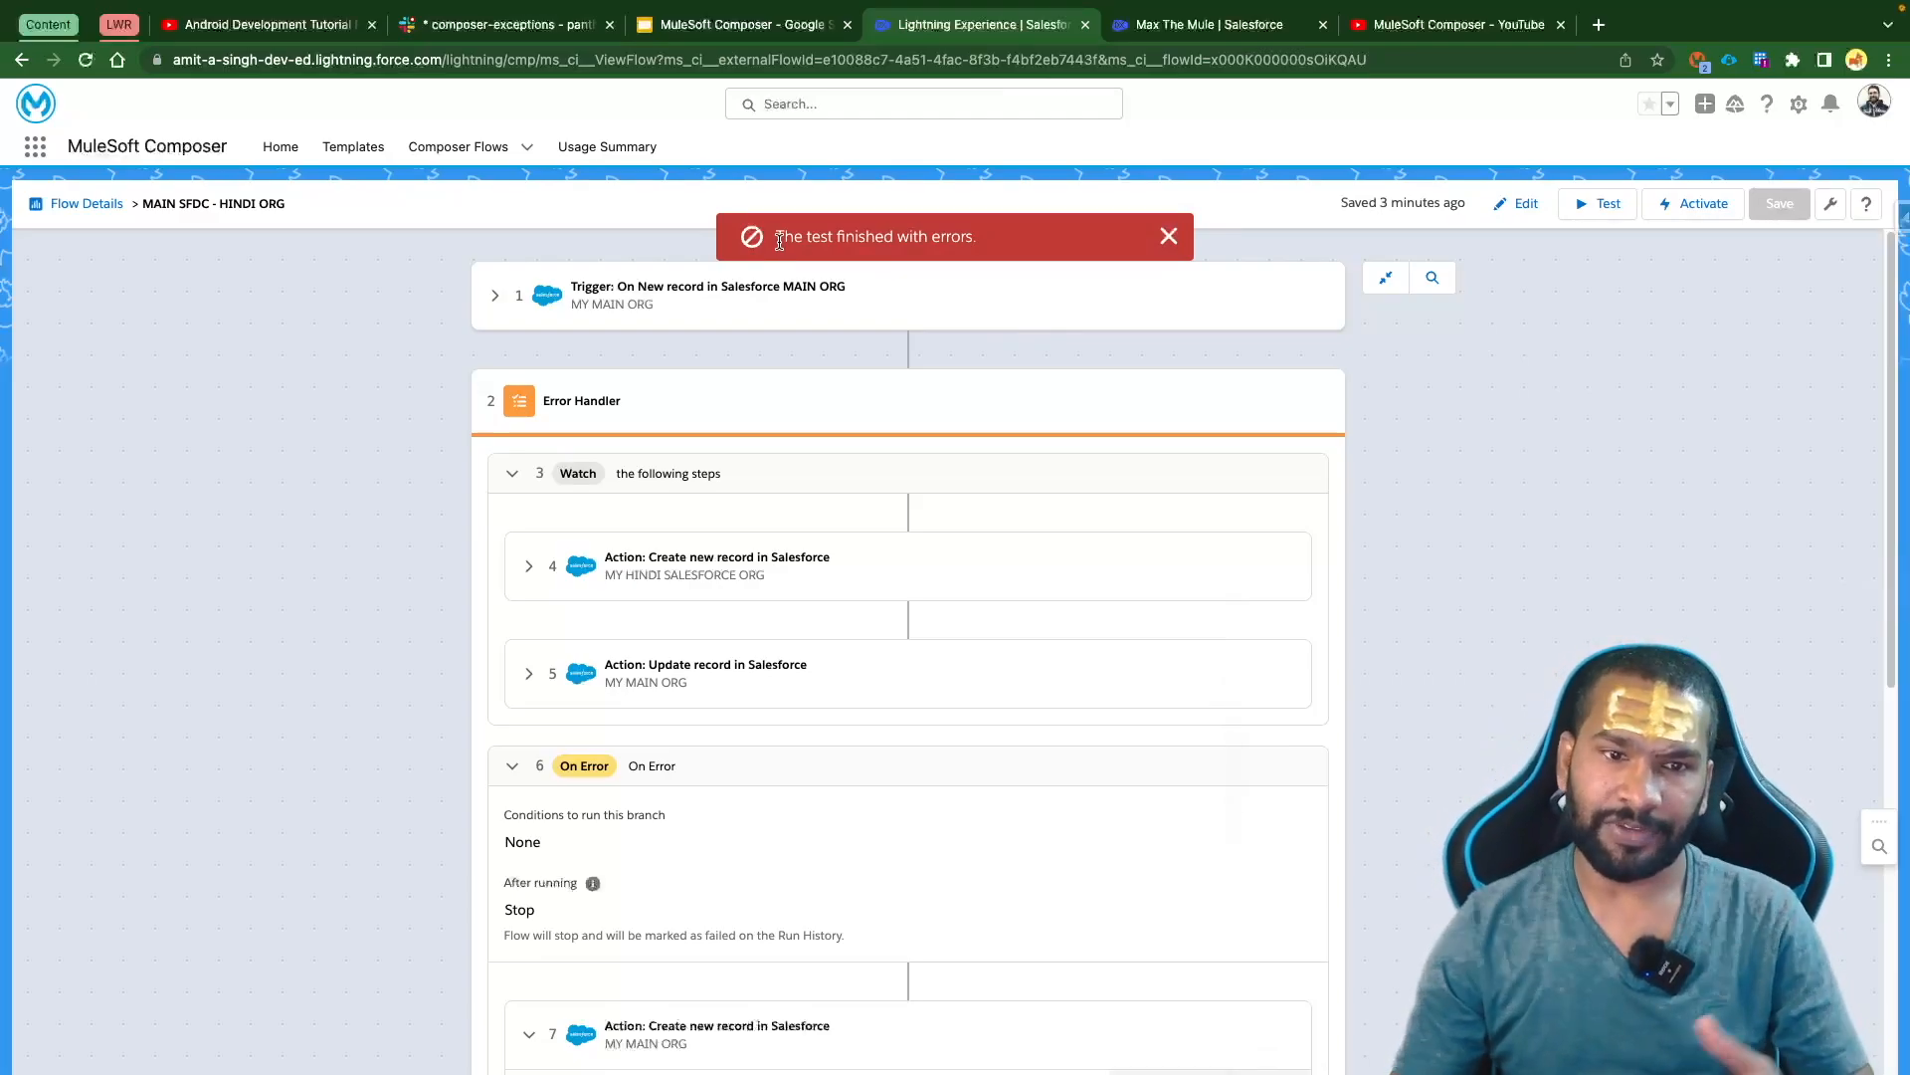
Examine the test output of the On Error branch's Create new record and Slack message actions
scroll(994, 614, "down", 4)
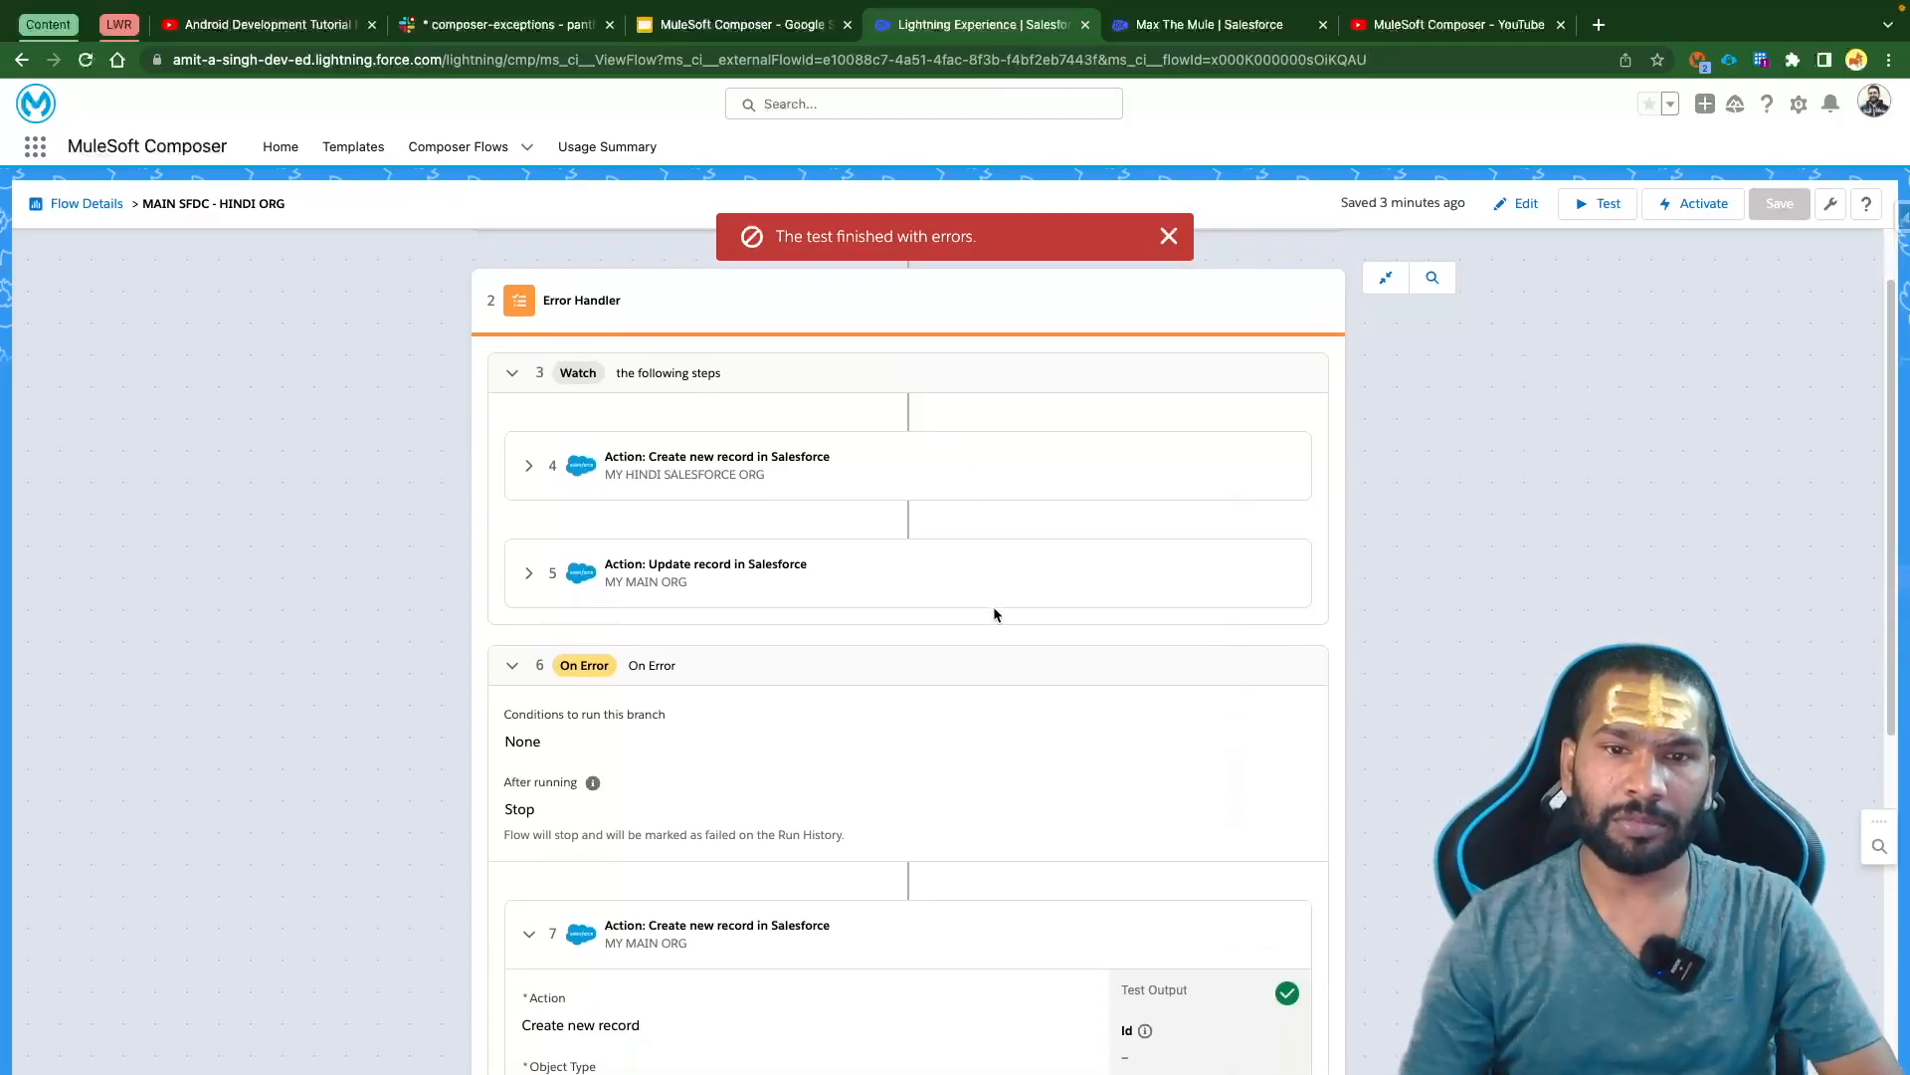
scroll(993, 606, "down", 3)
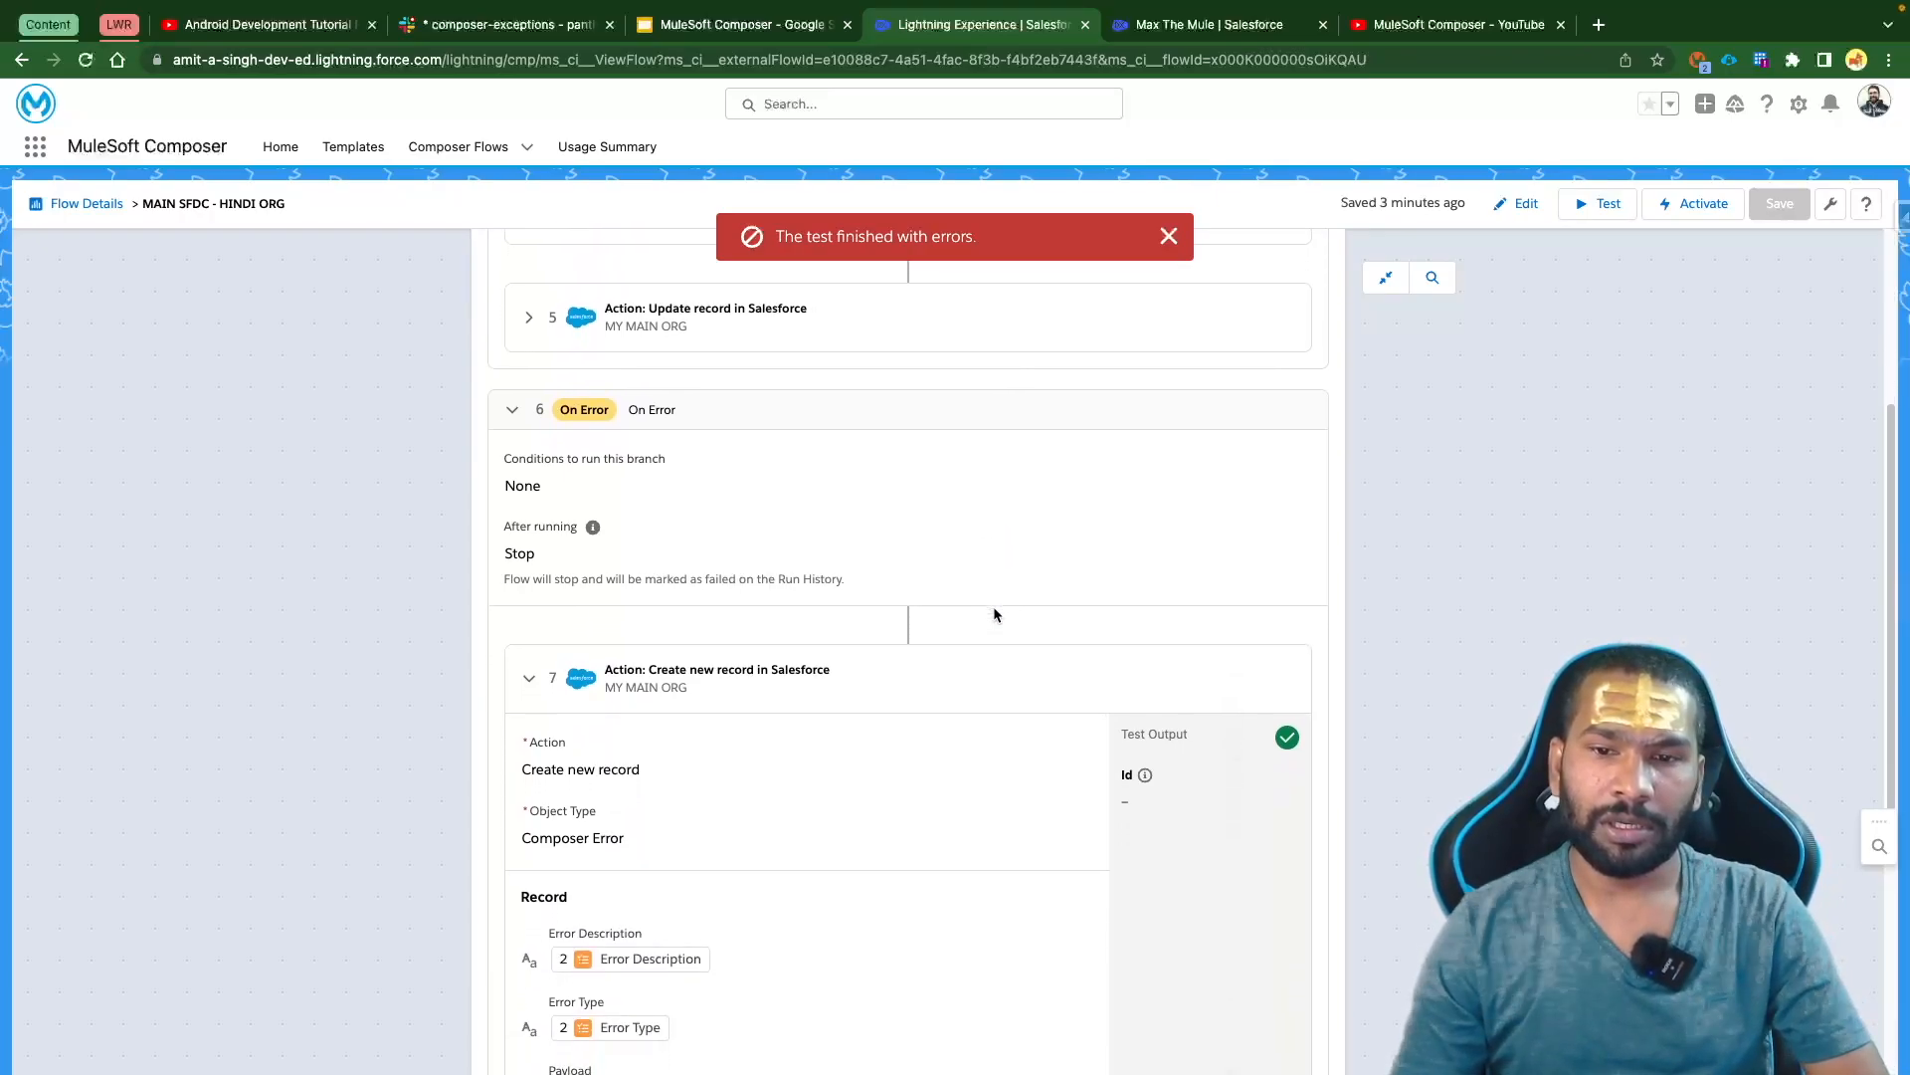
scroll(868, 539, "up", 3)
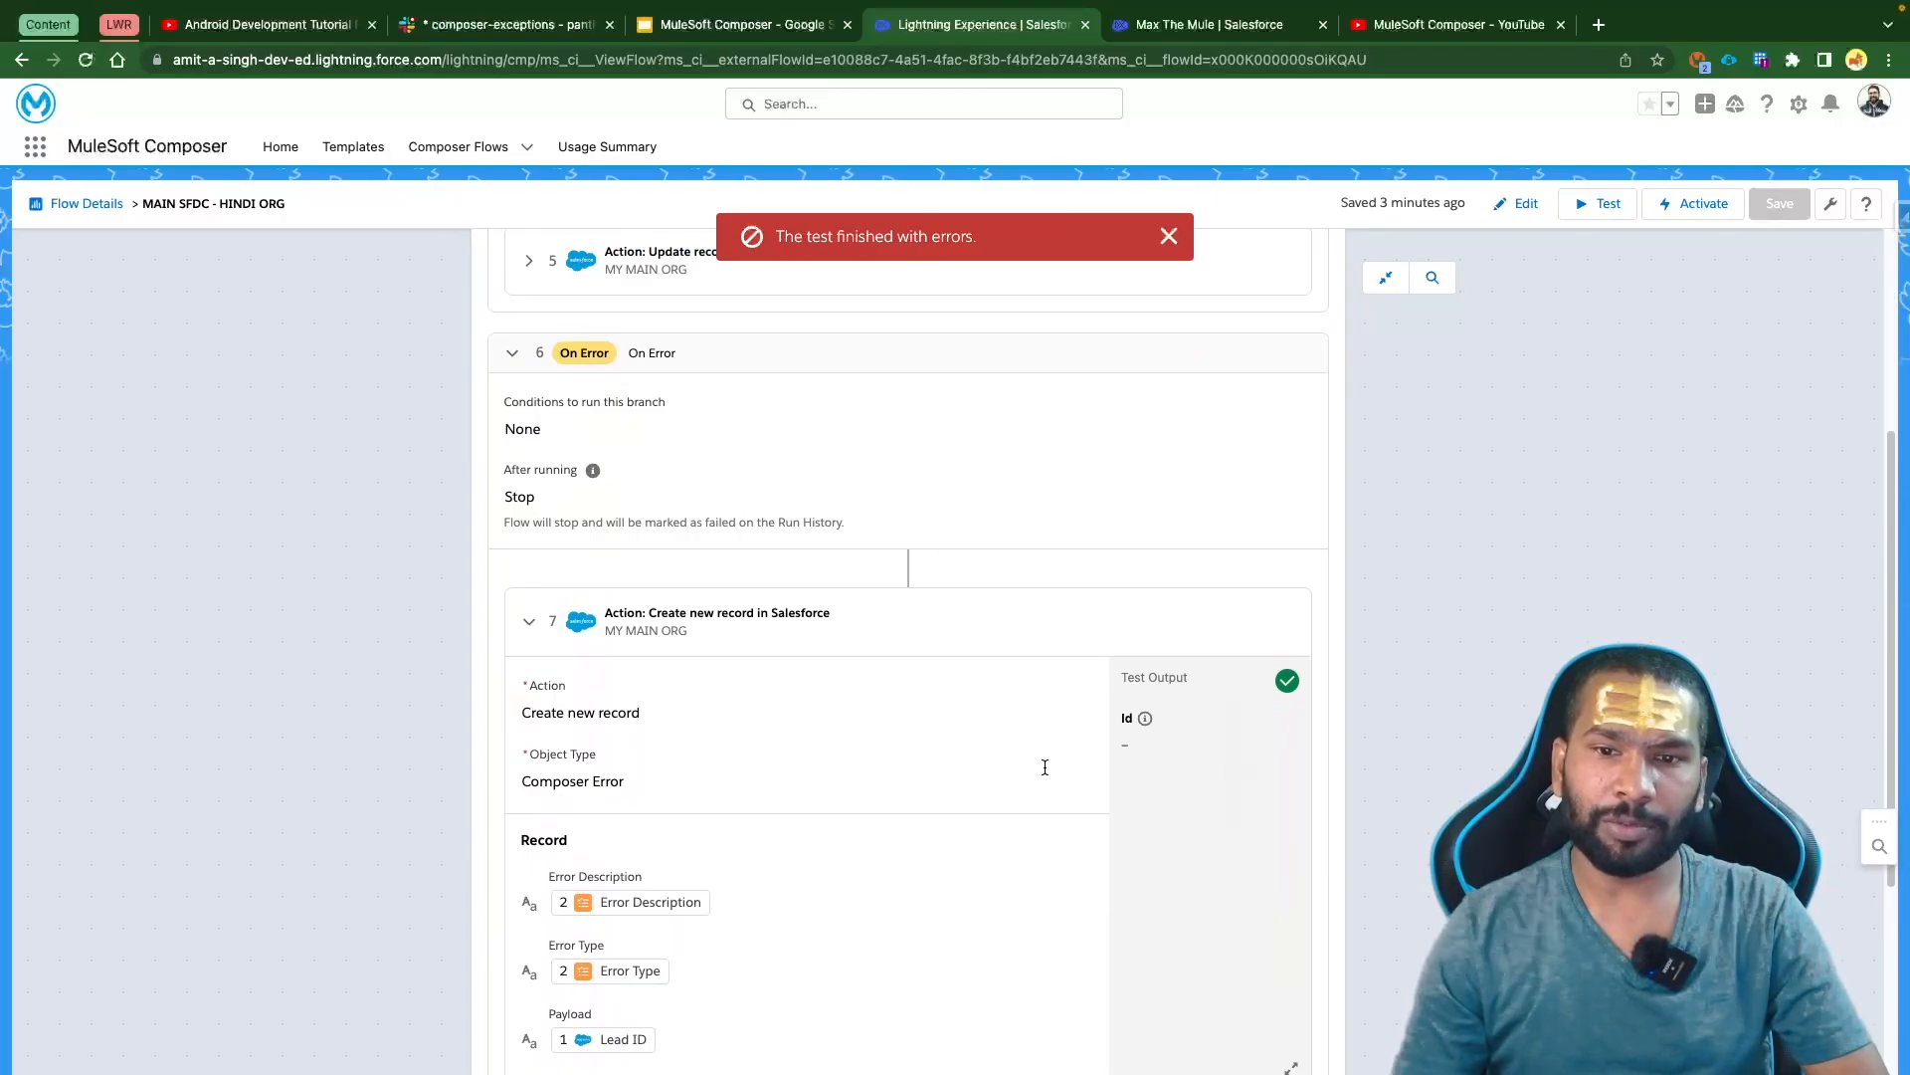
scroll(1045, 768, "down", 3)
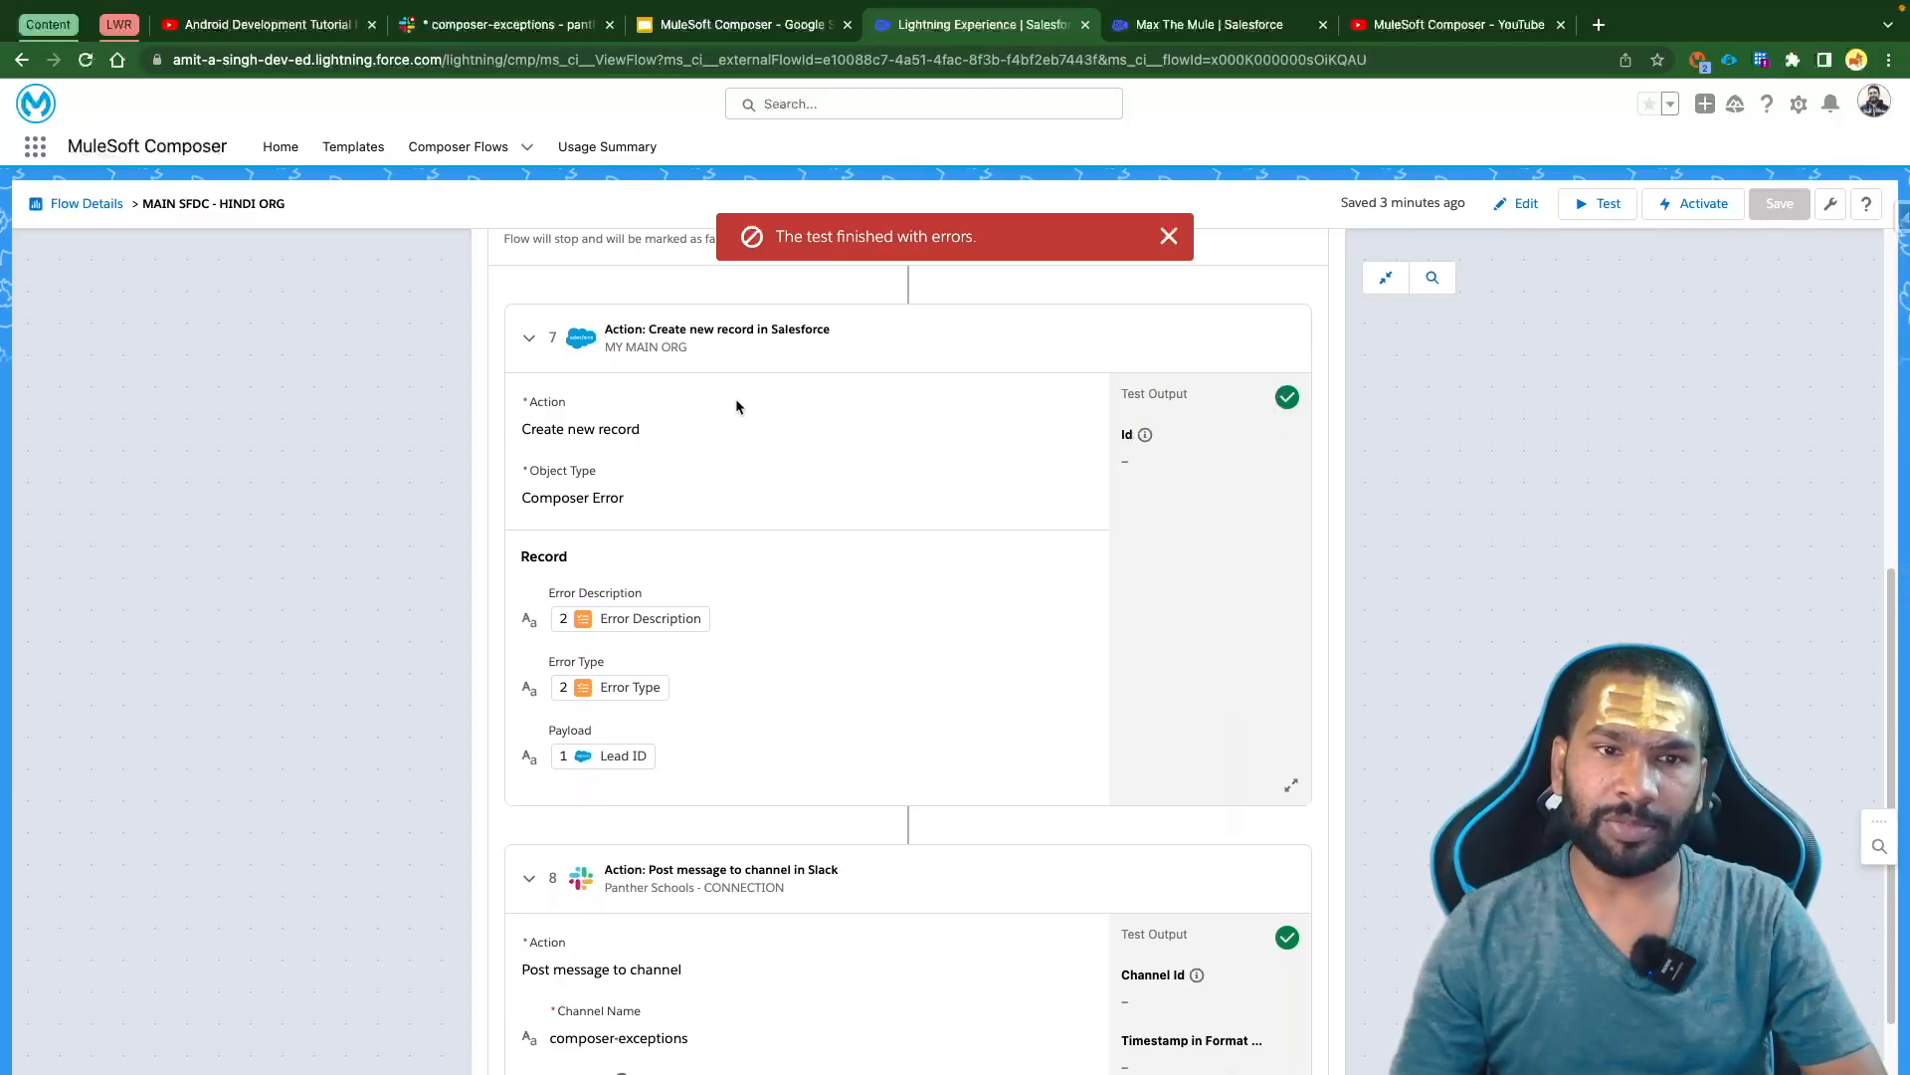
scroll(1154, 660, "down", 3)
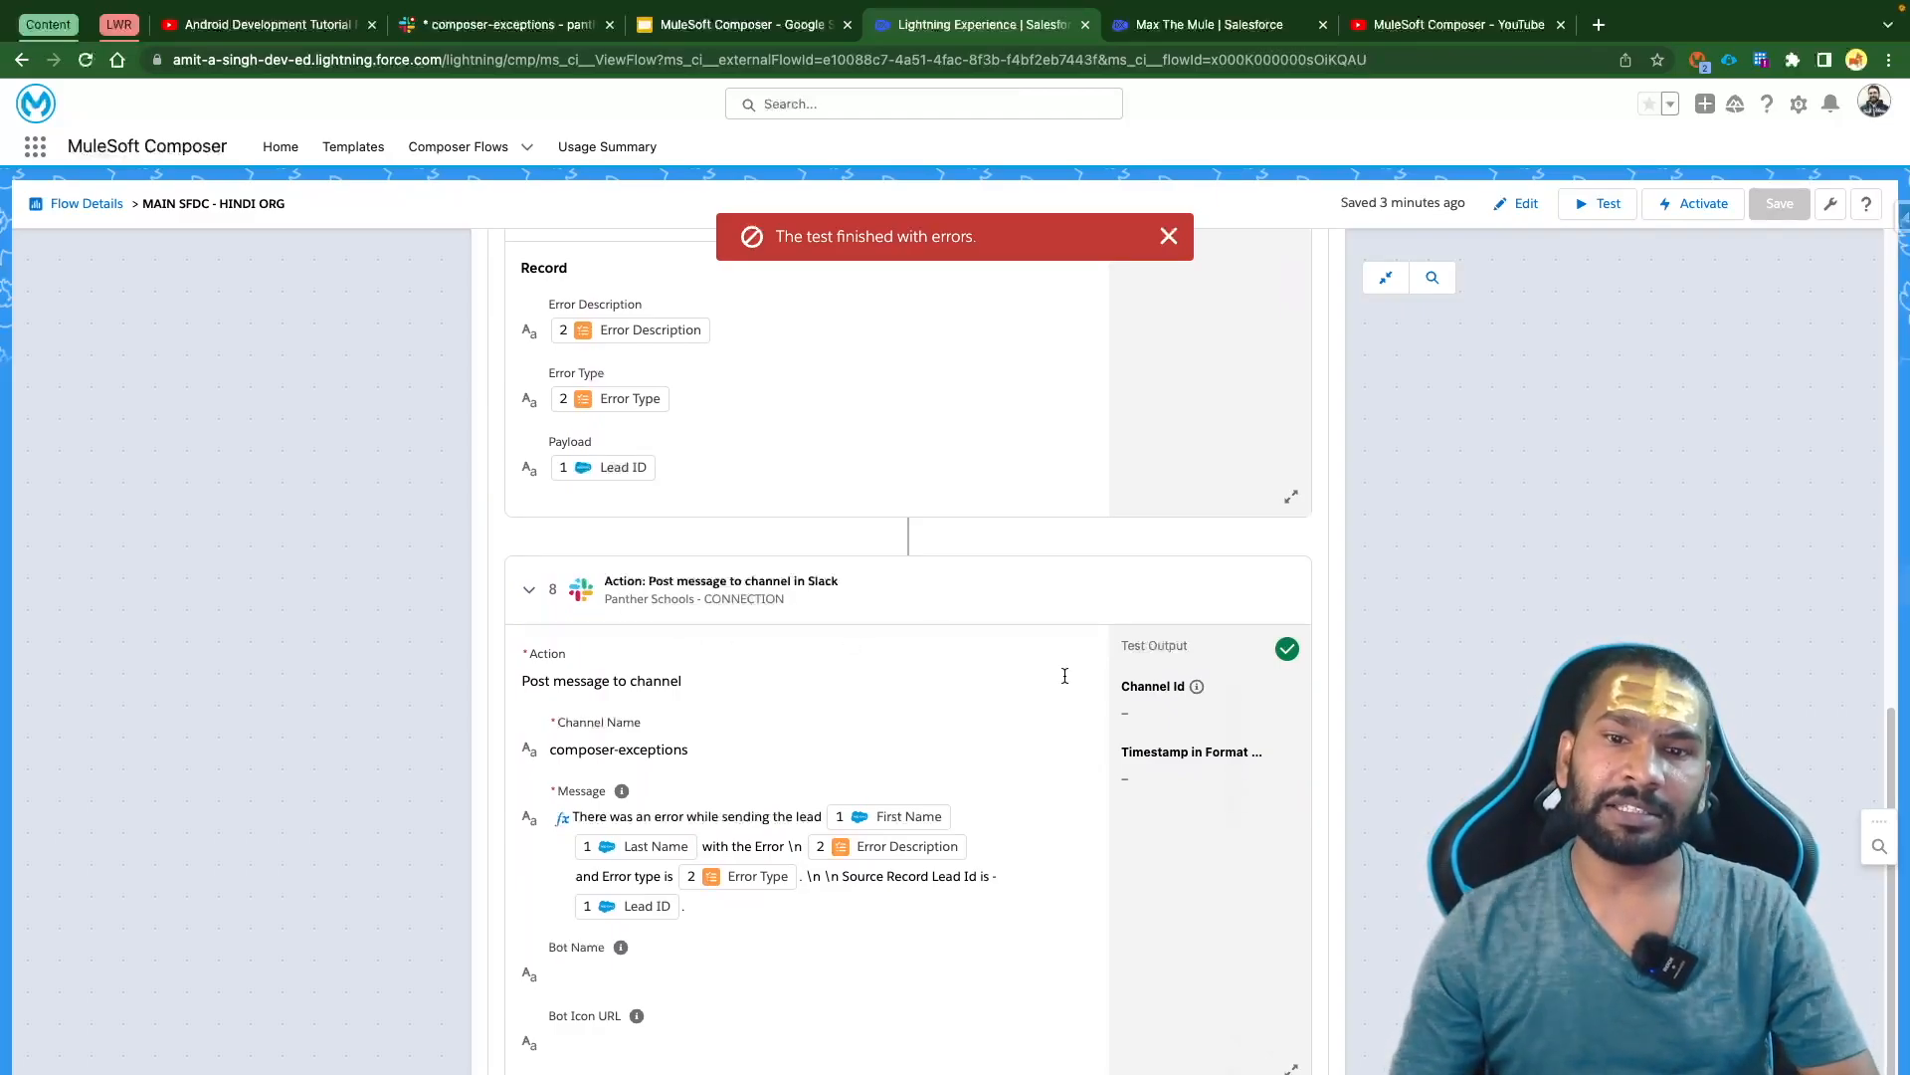
scroll(1064, 675, "down", 1)
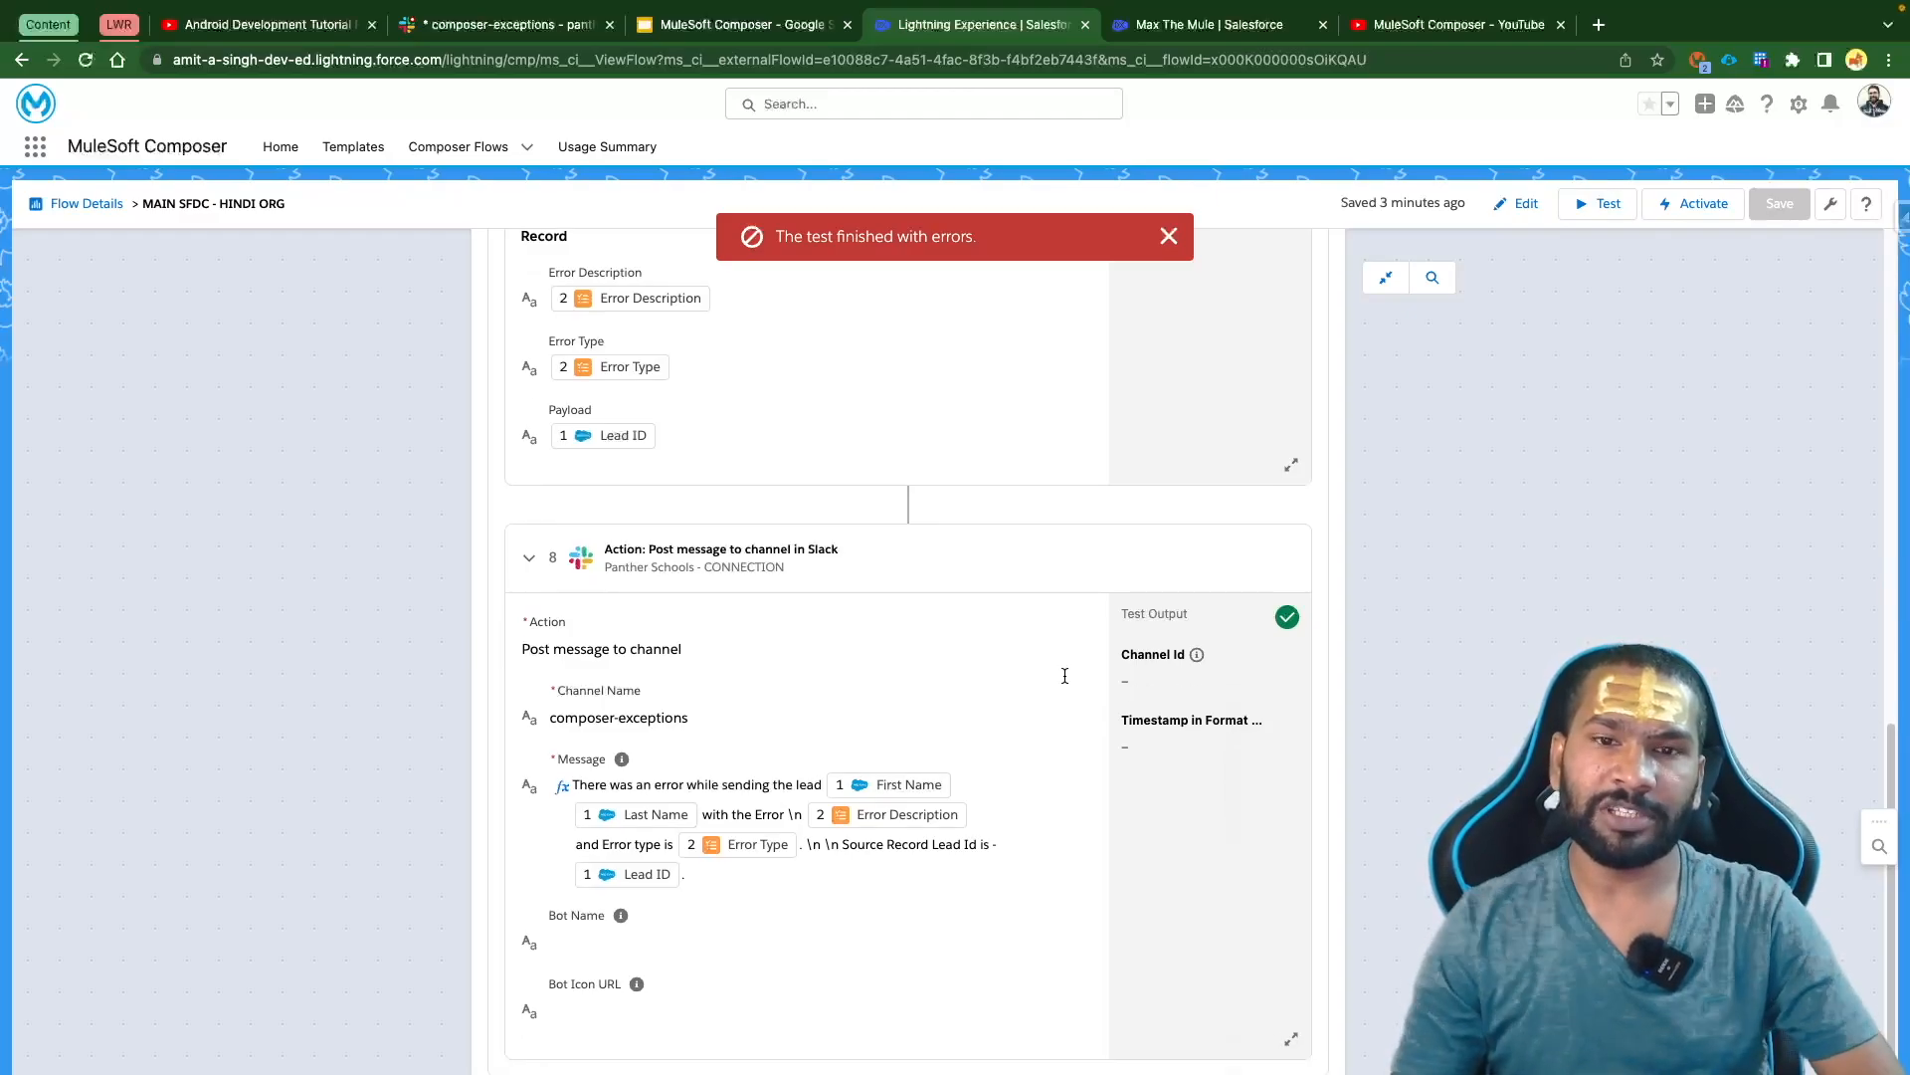
scroll(1065, 676, "up", 8)
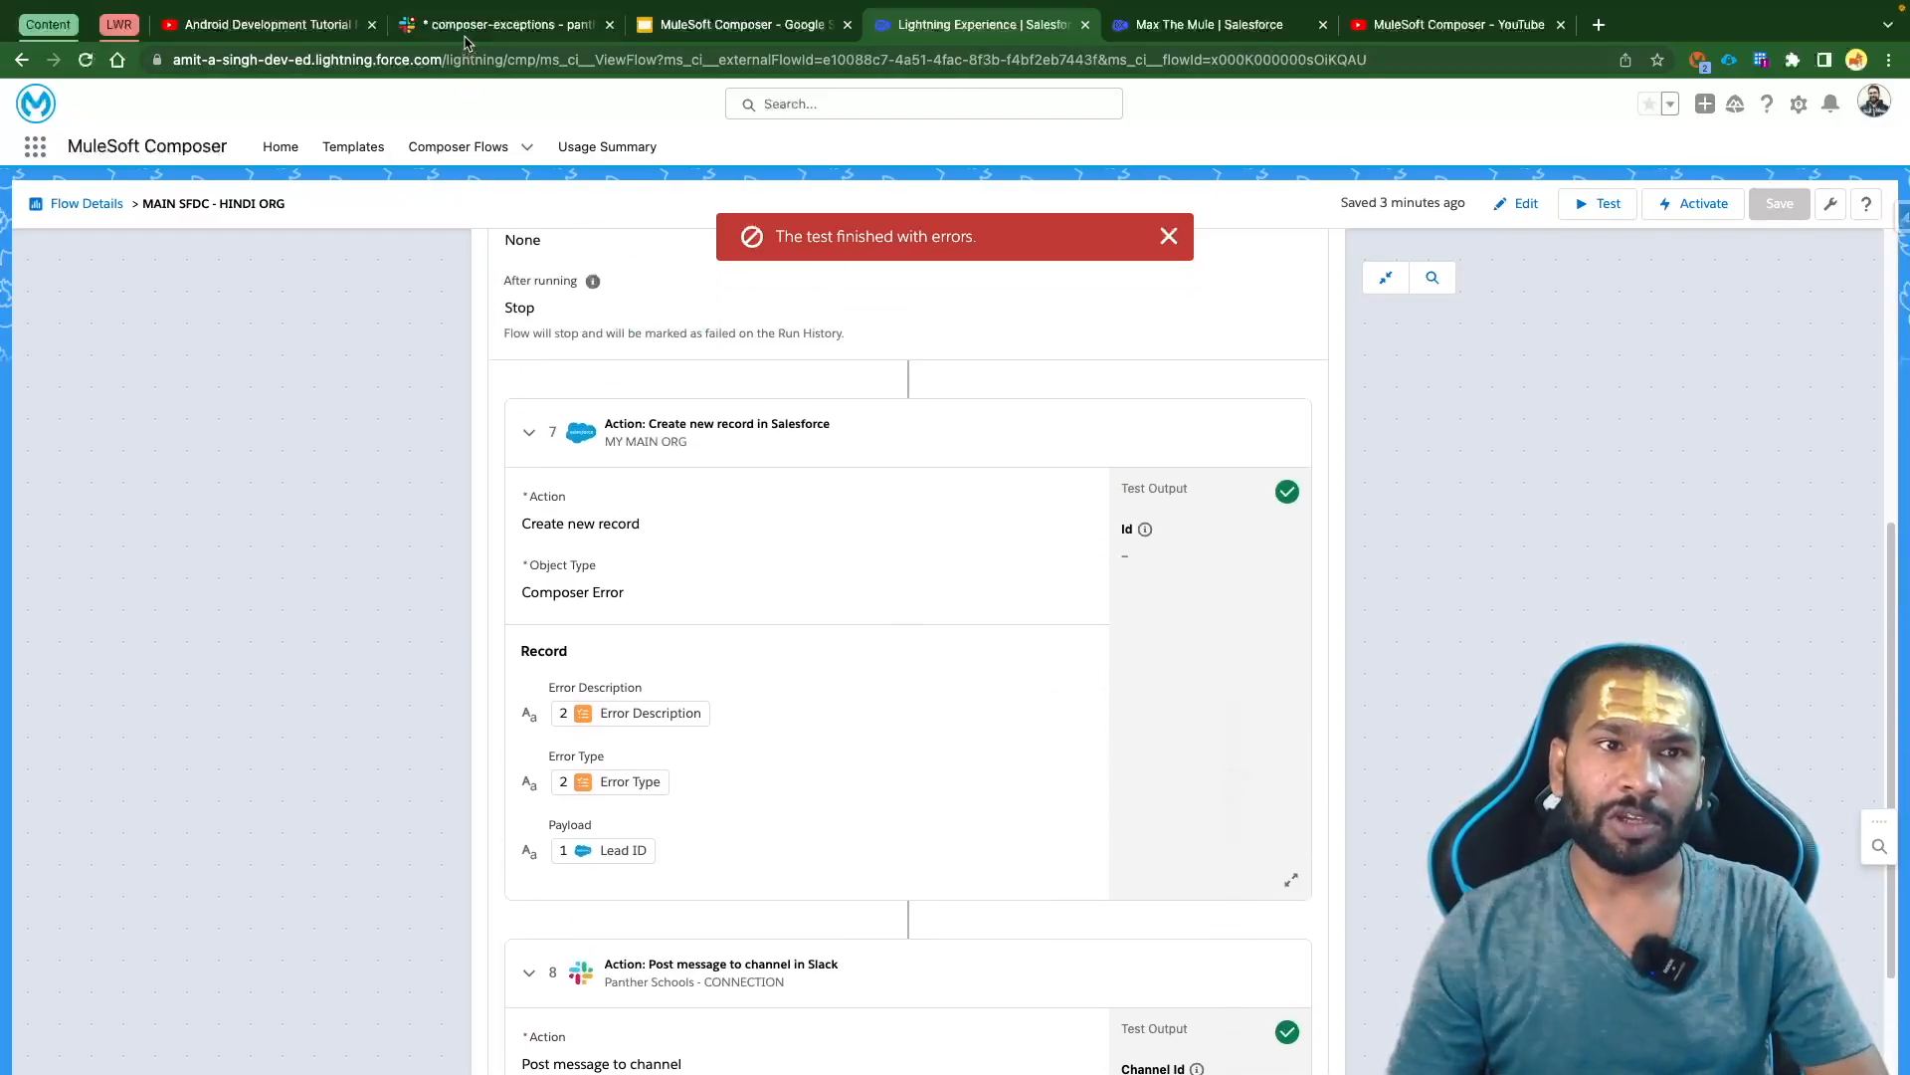
Switch to Slack and read the error message posted by MuleSoft Composer in the composer-exceptions channel
left_click(464, 38)
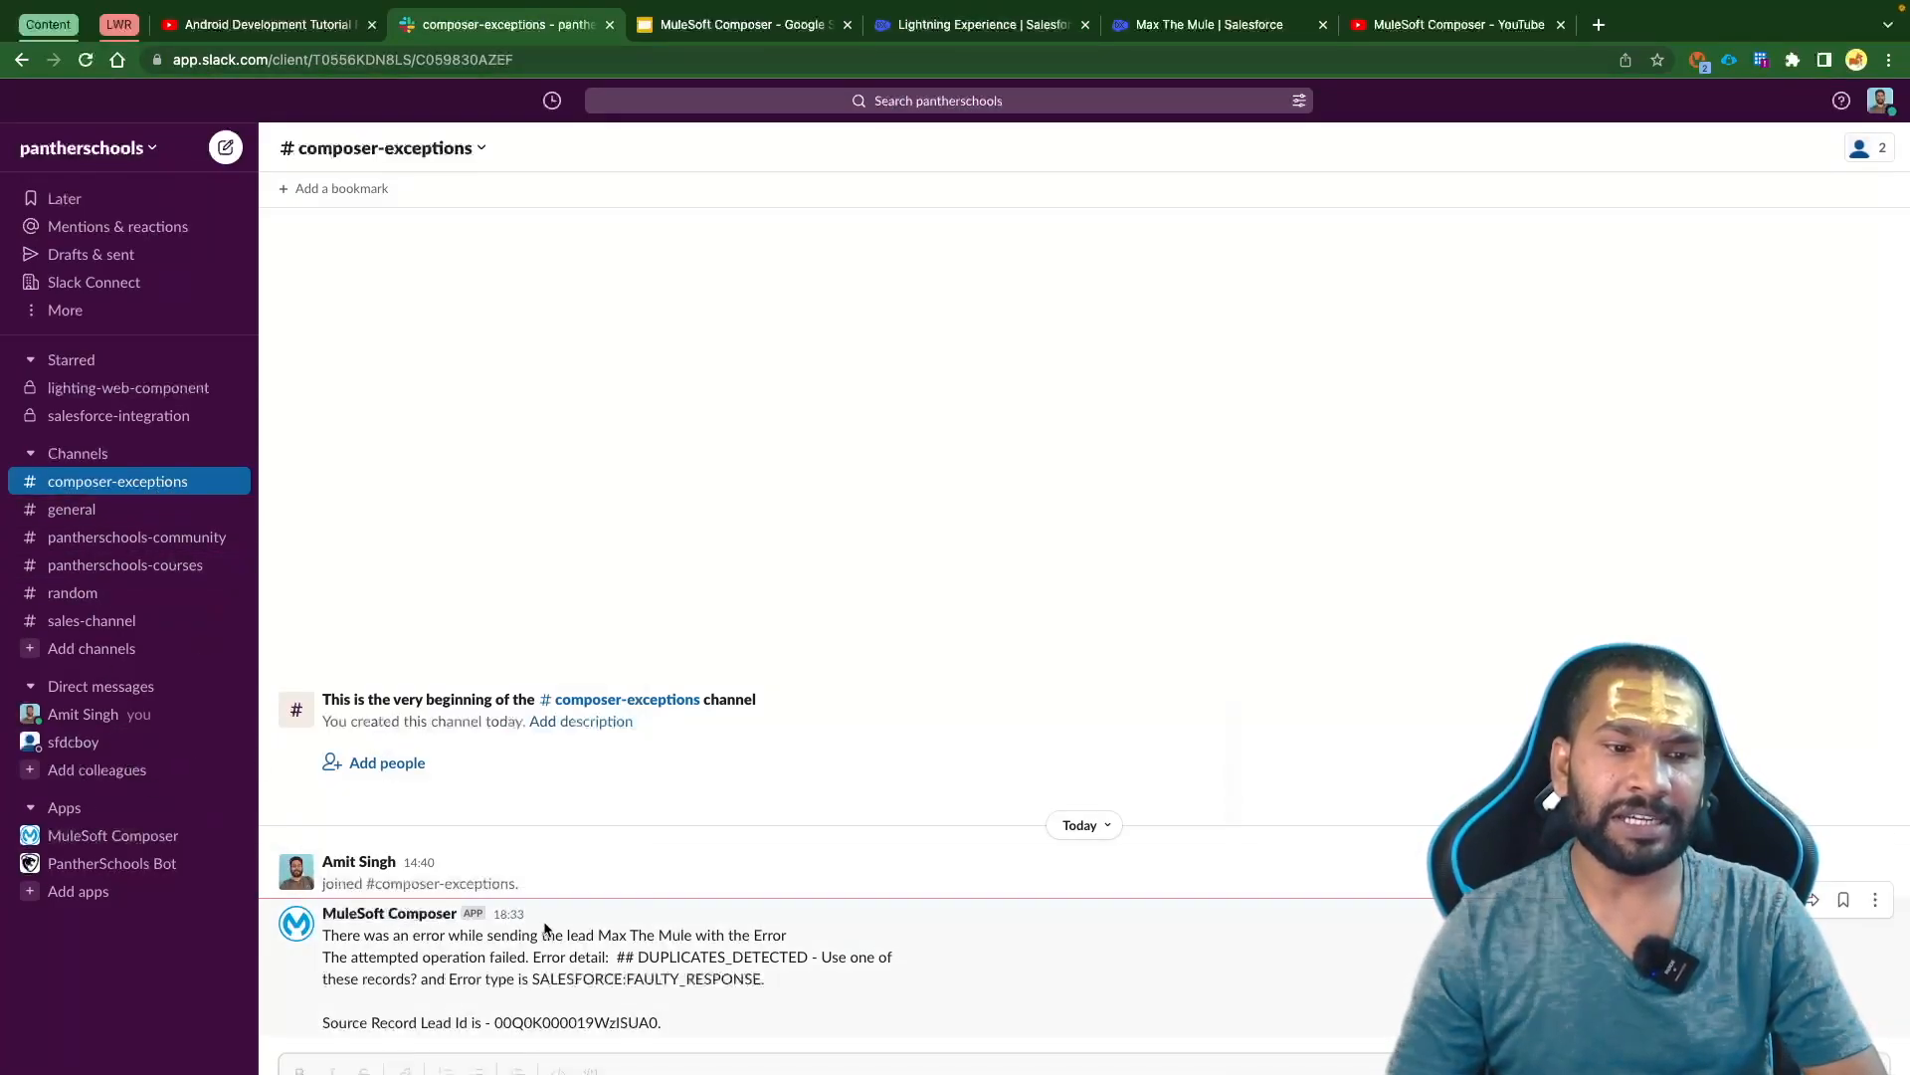
left_click_drag(321, 938, 682, 1032)
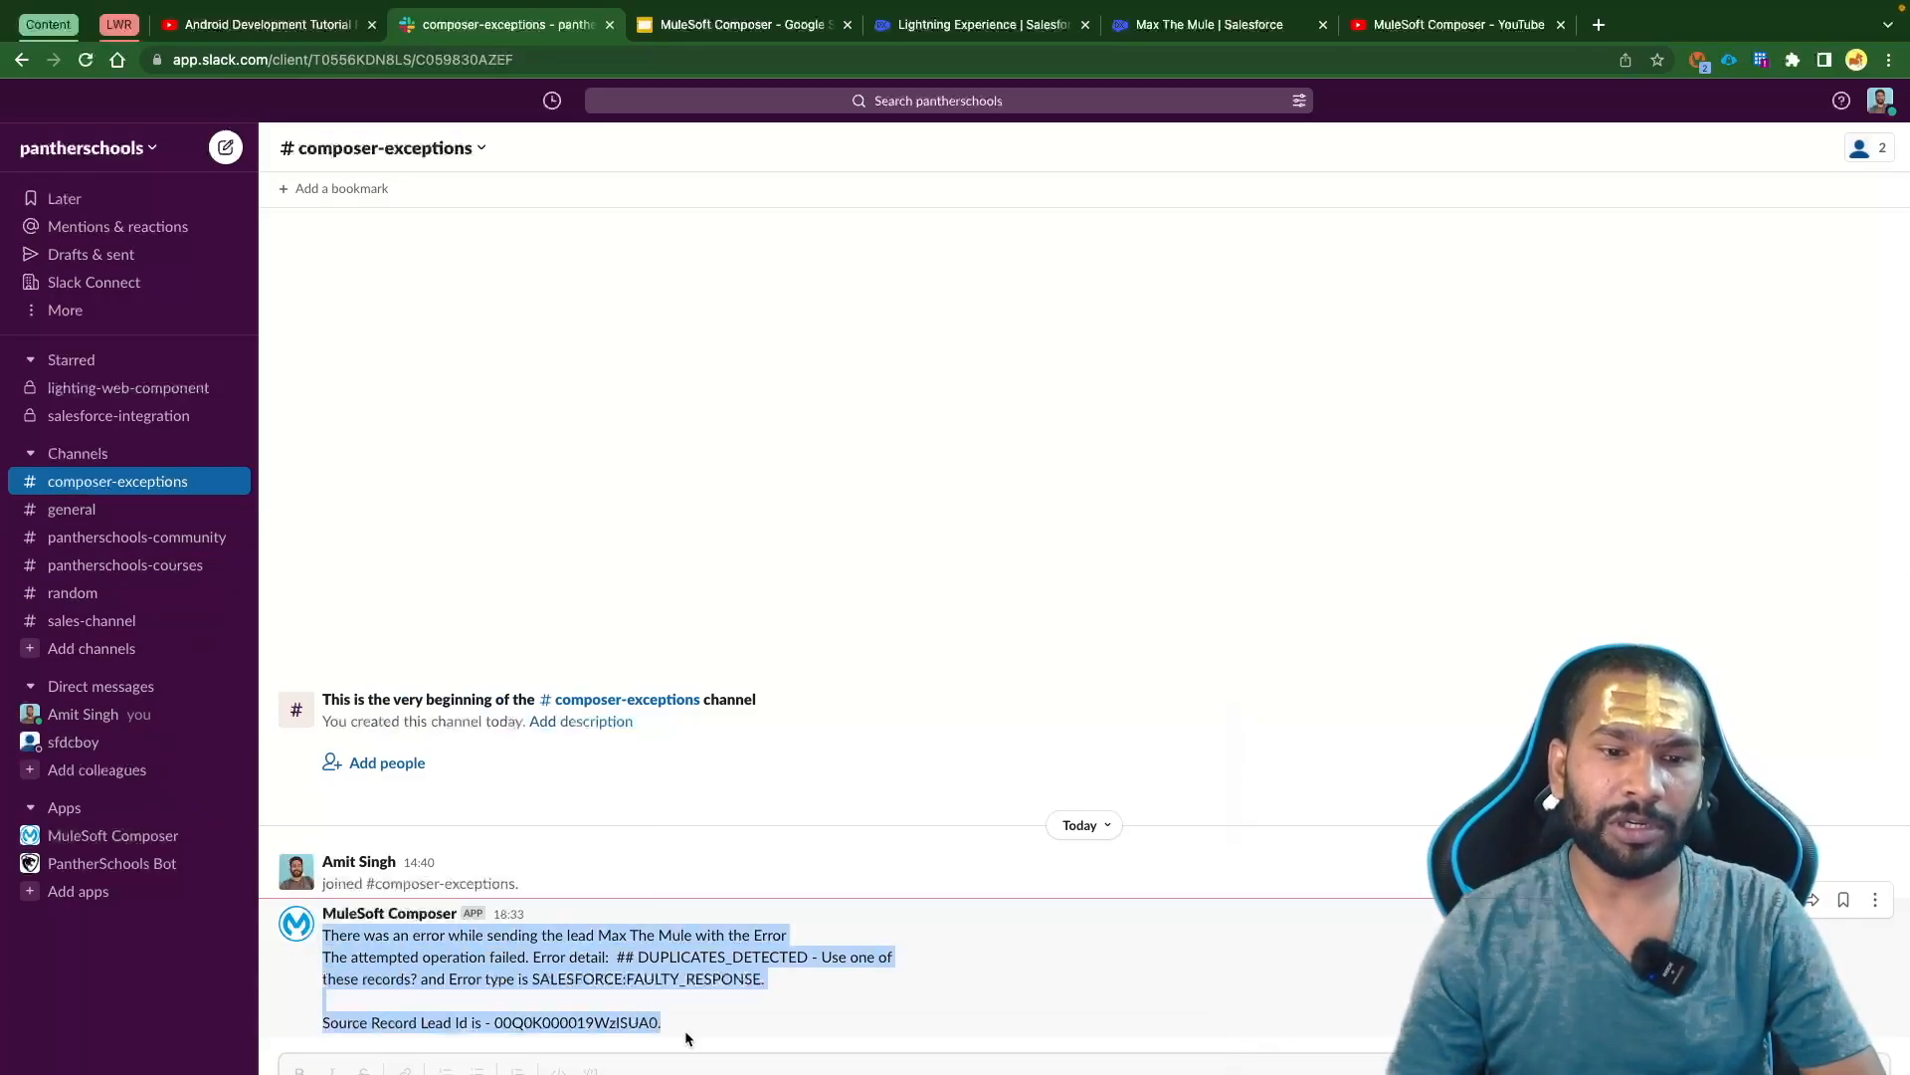
left_click(683, 1033)
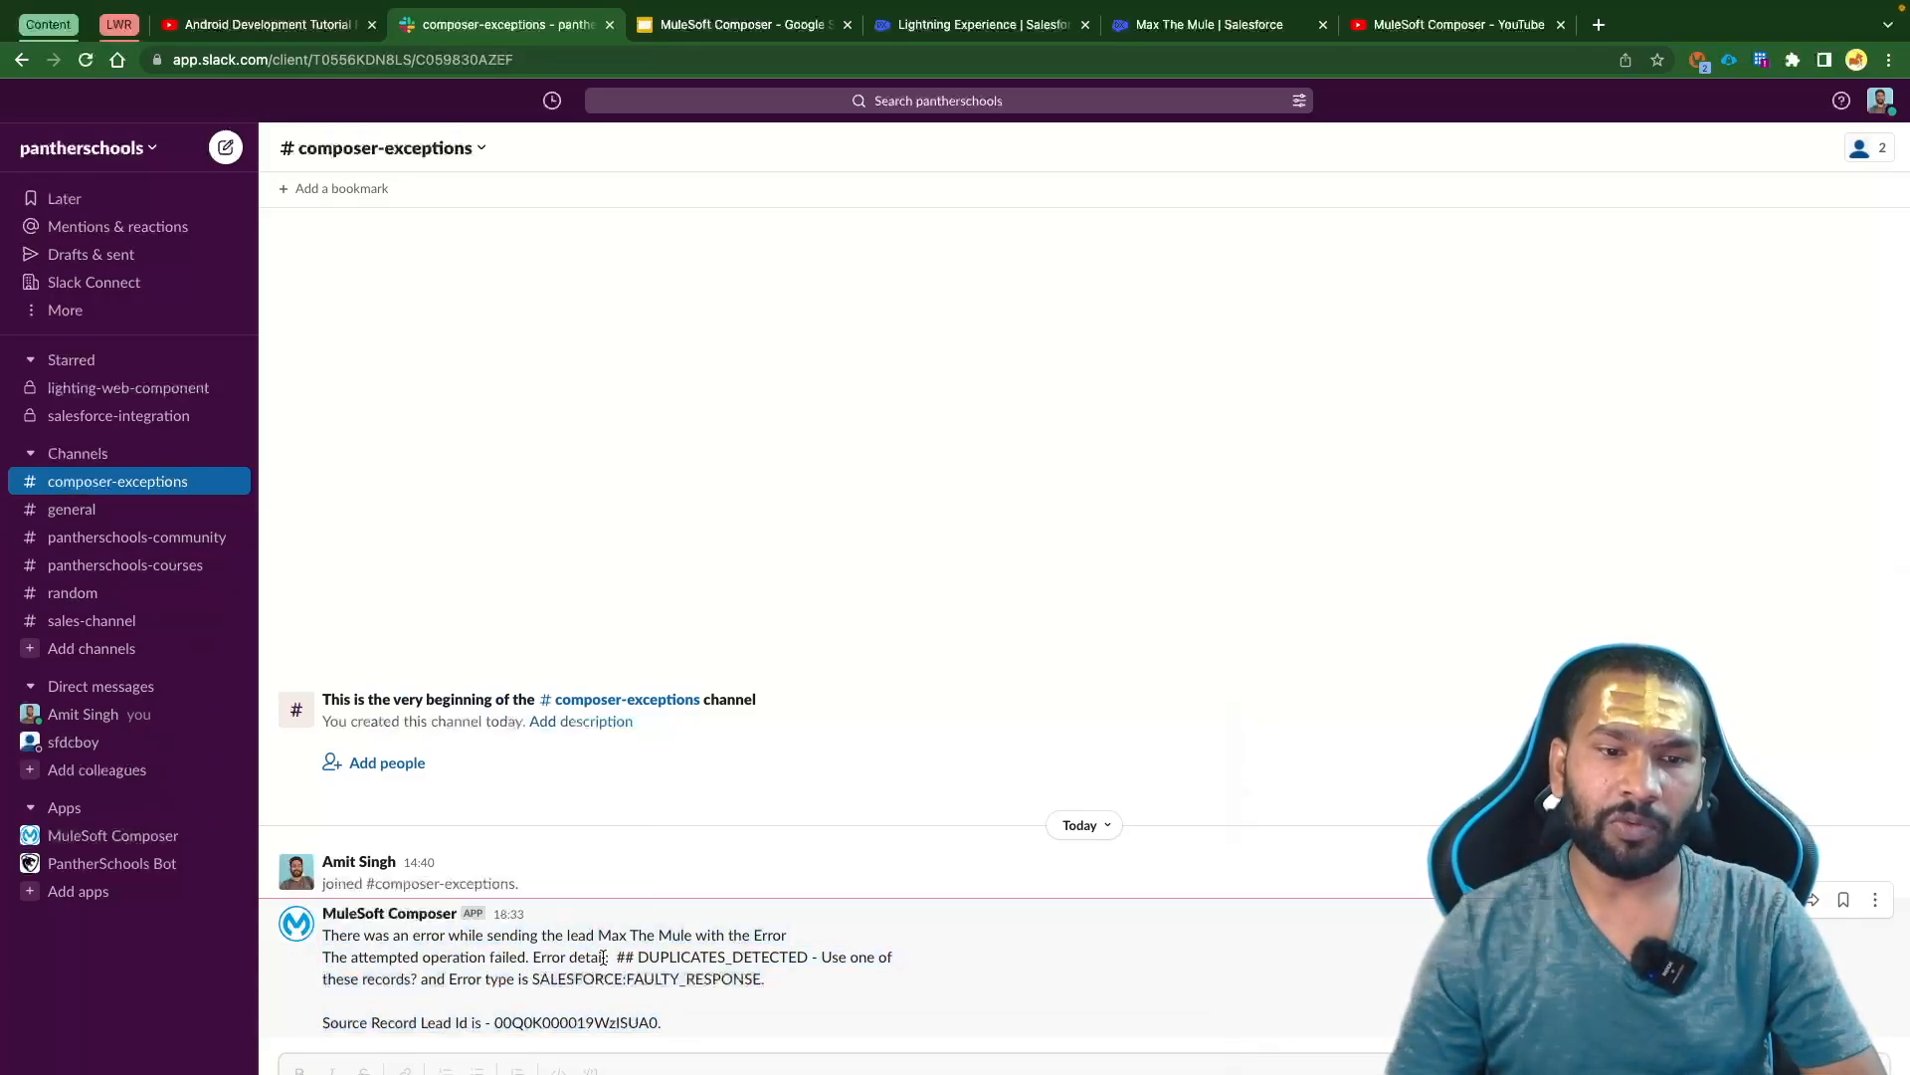
left_click_drag(598, 935, 692, 936)
left_click(816, 930)
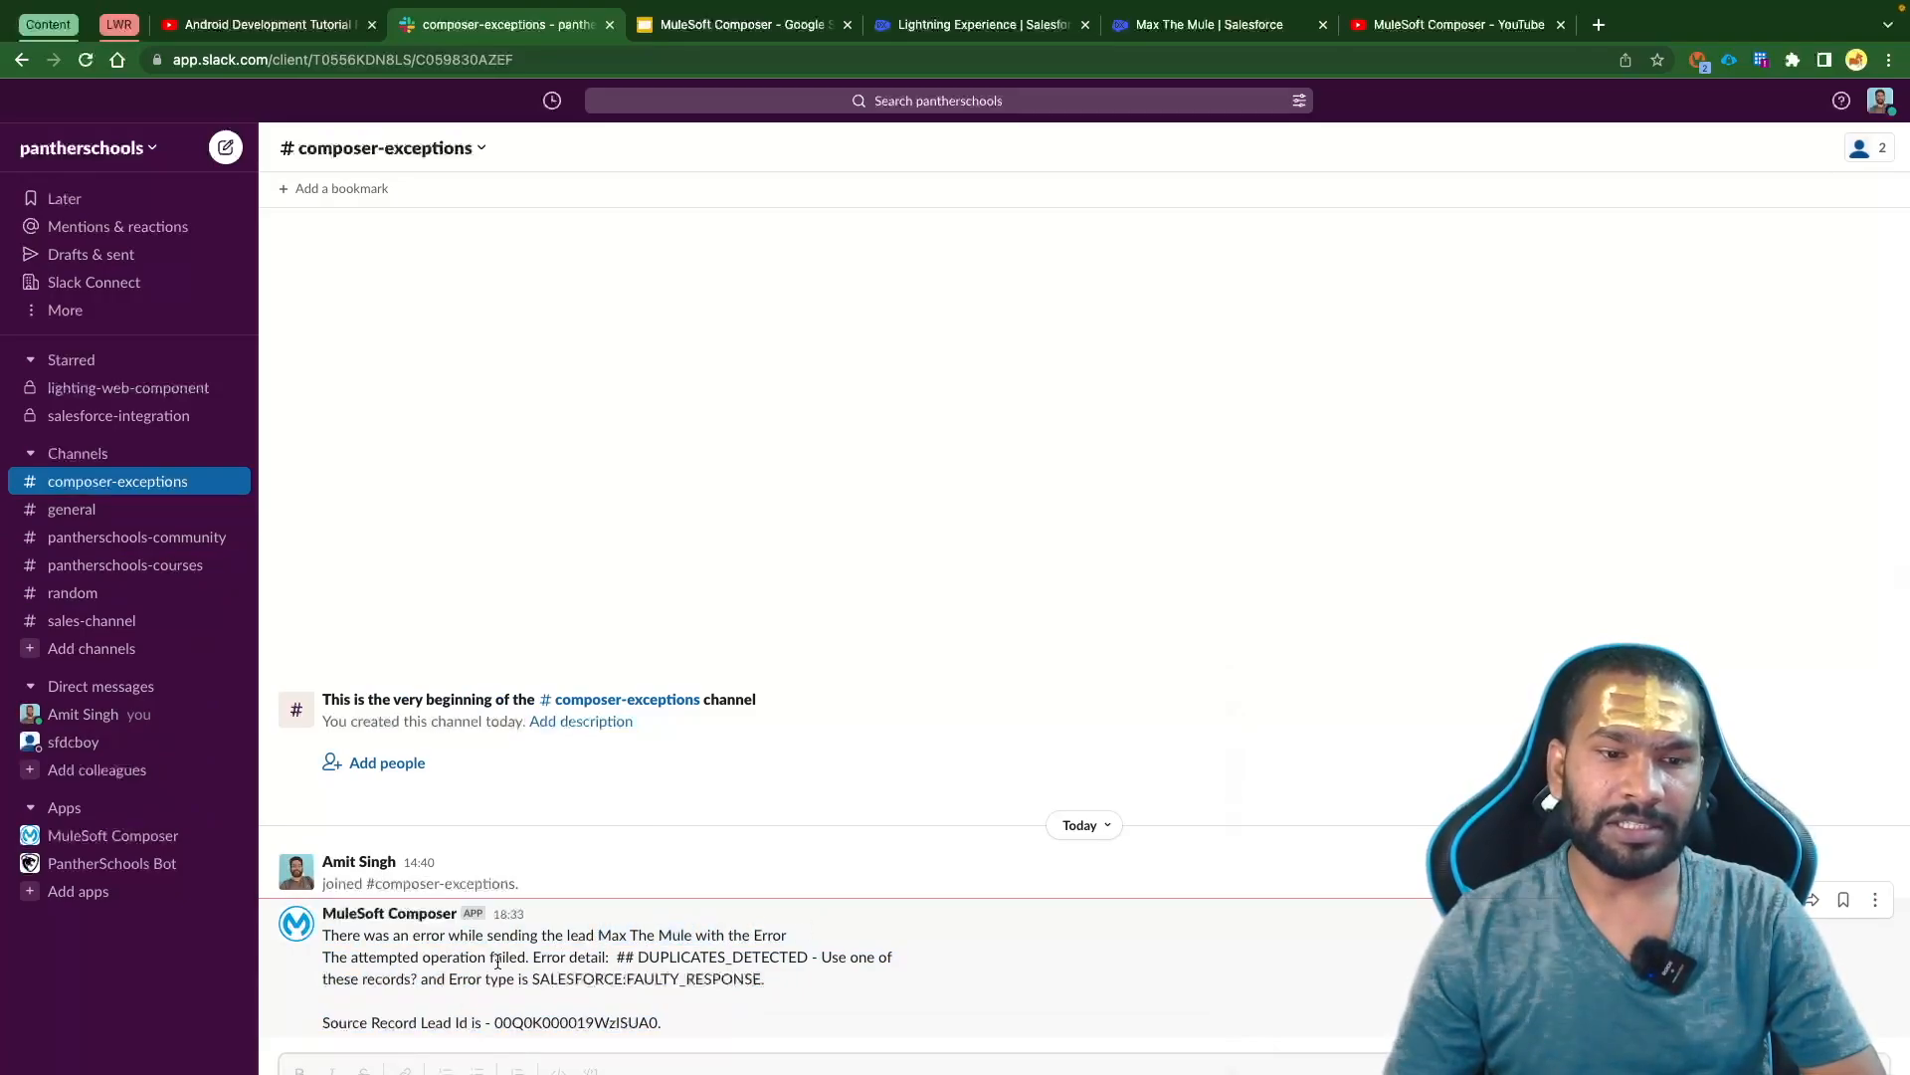
Read the error detail and source lead Id in the Slack message, and open the ERROR-000001 record under Composer Errors in Salesforce
left_click_drag(538, 953, 762, 979)
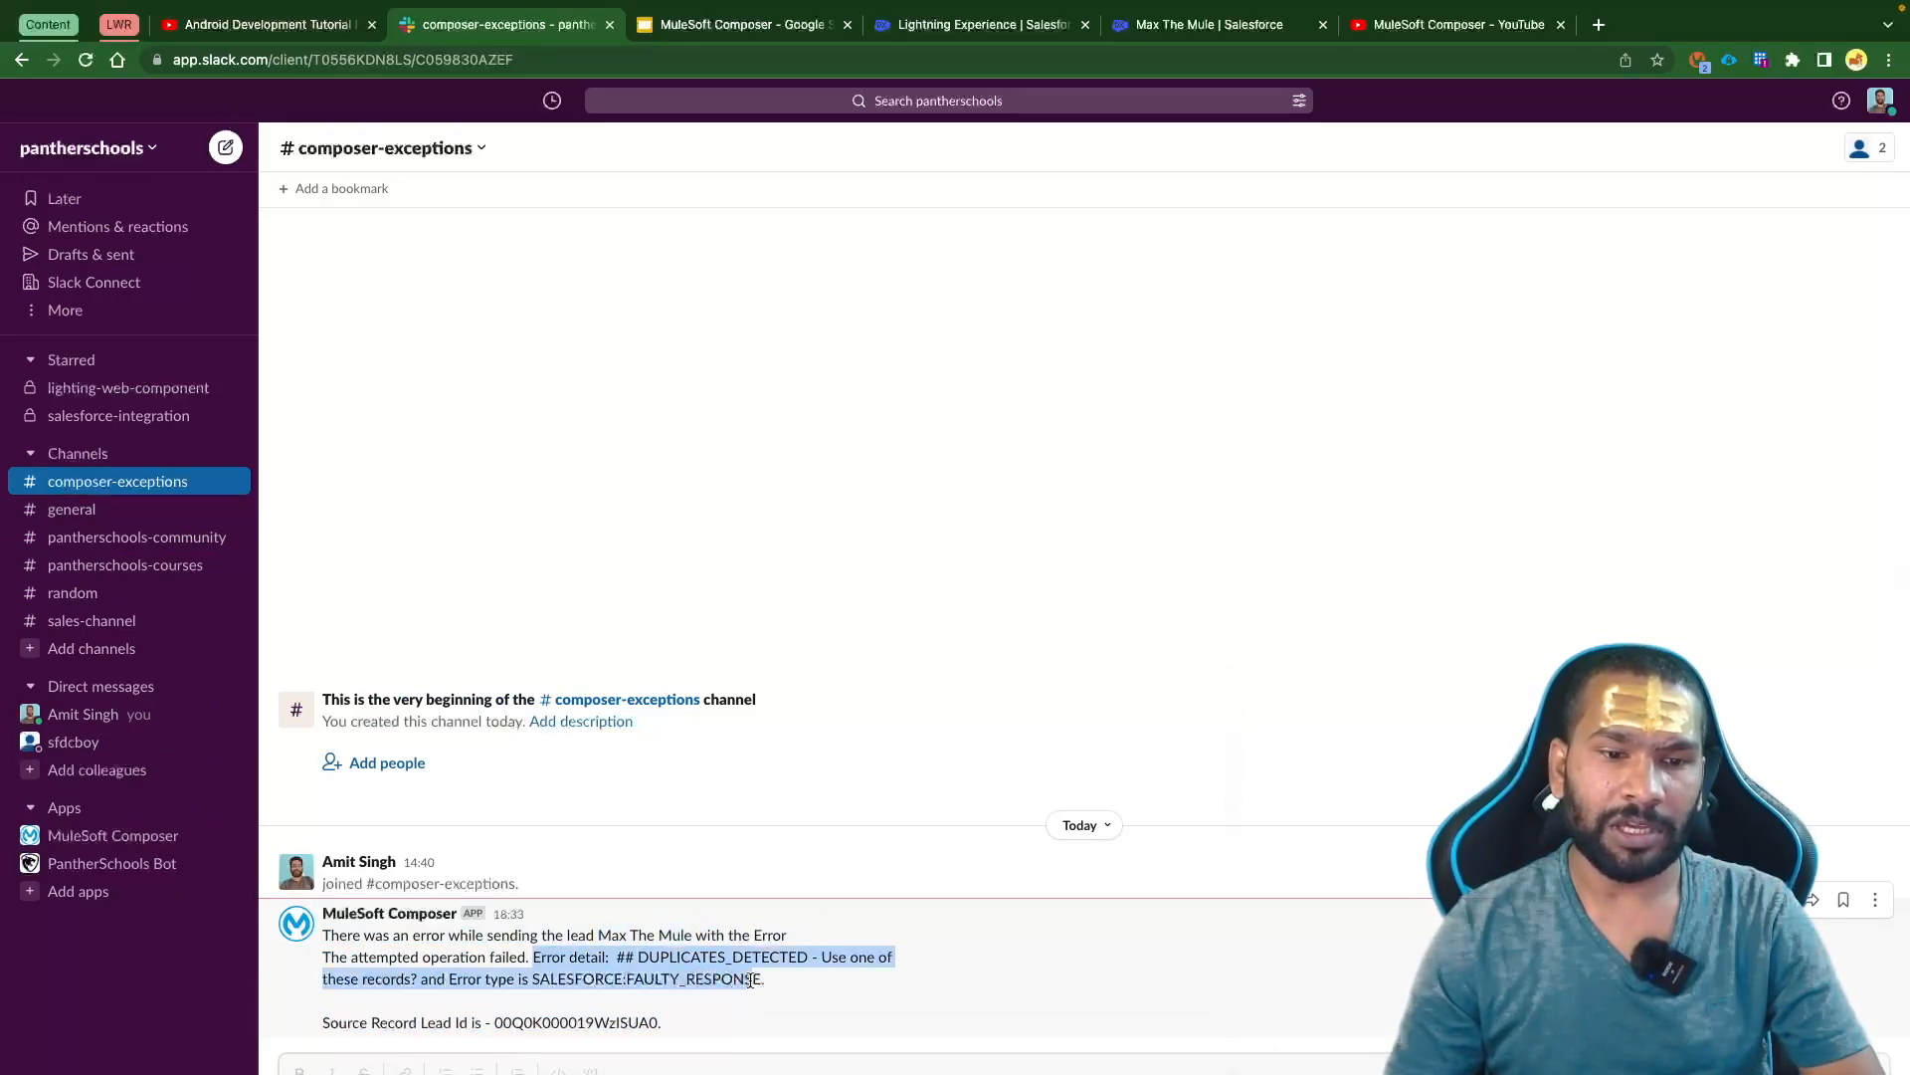
double_click(564, 1020)
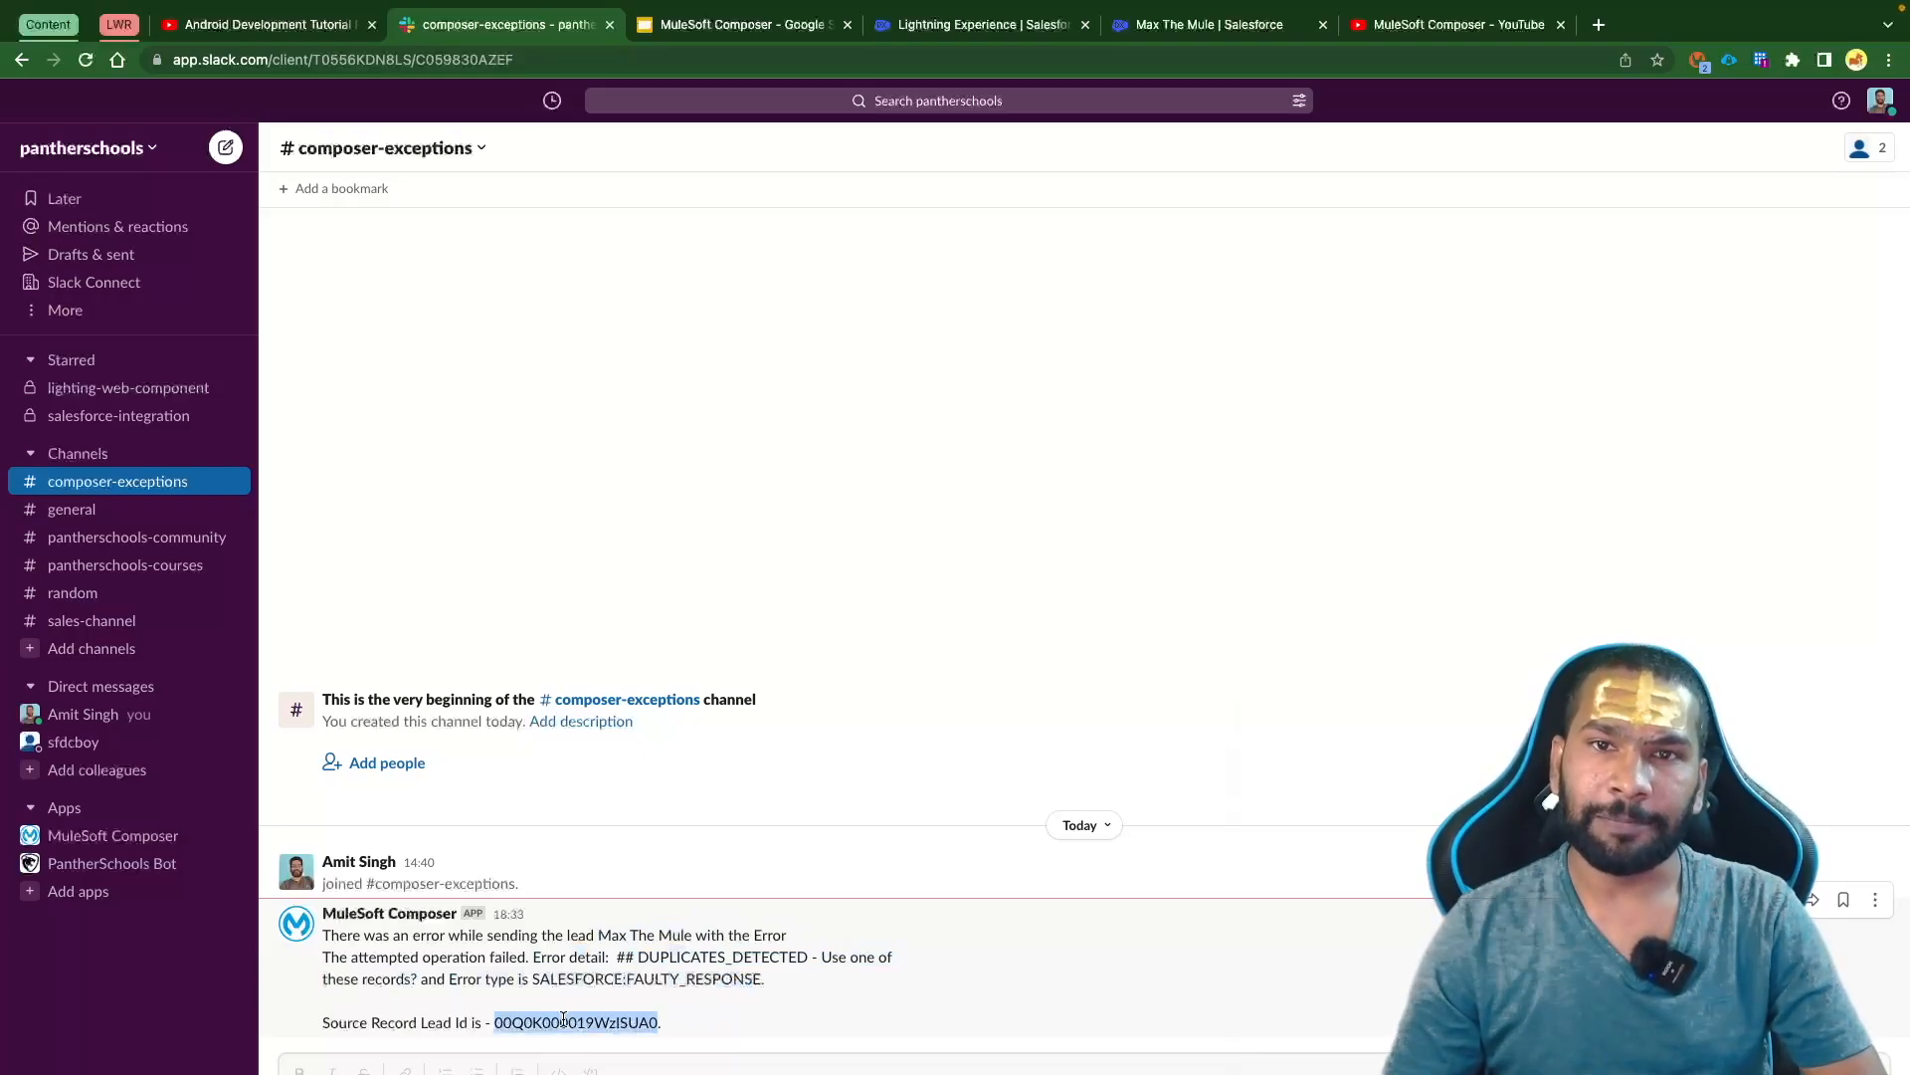
left_click(1172, 28)
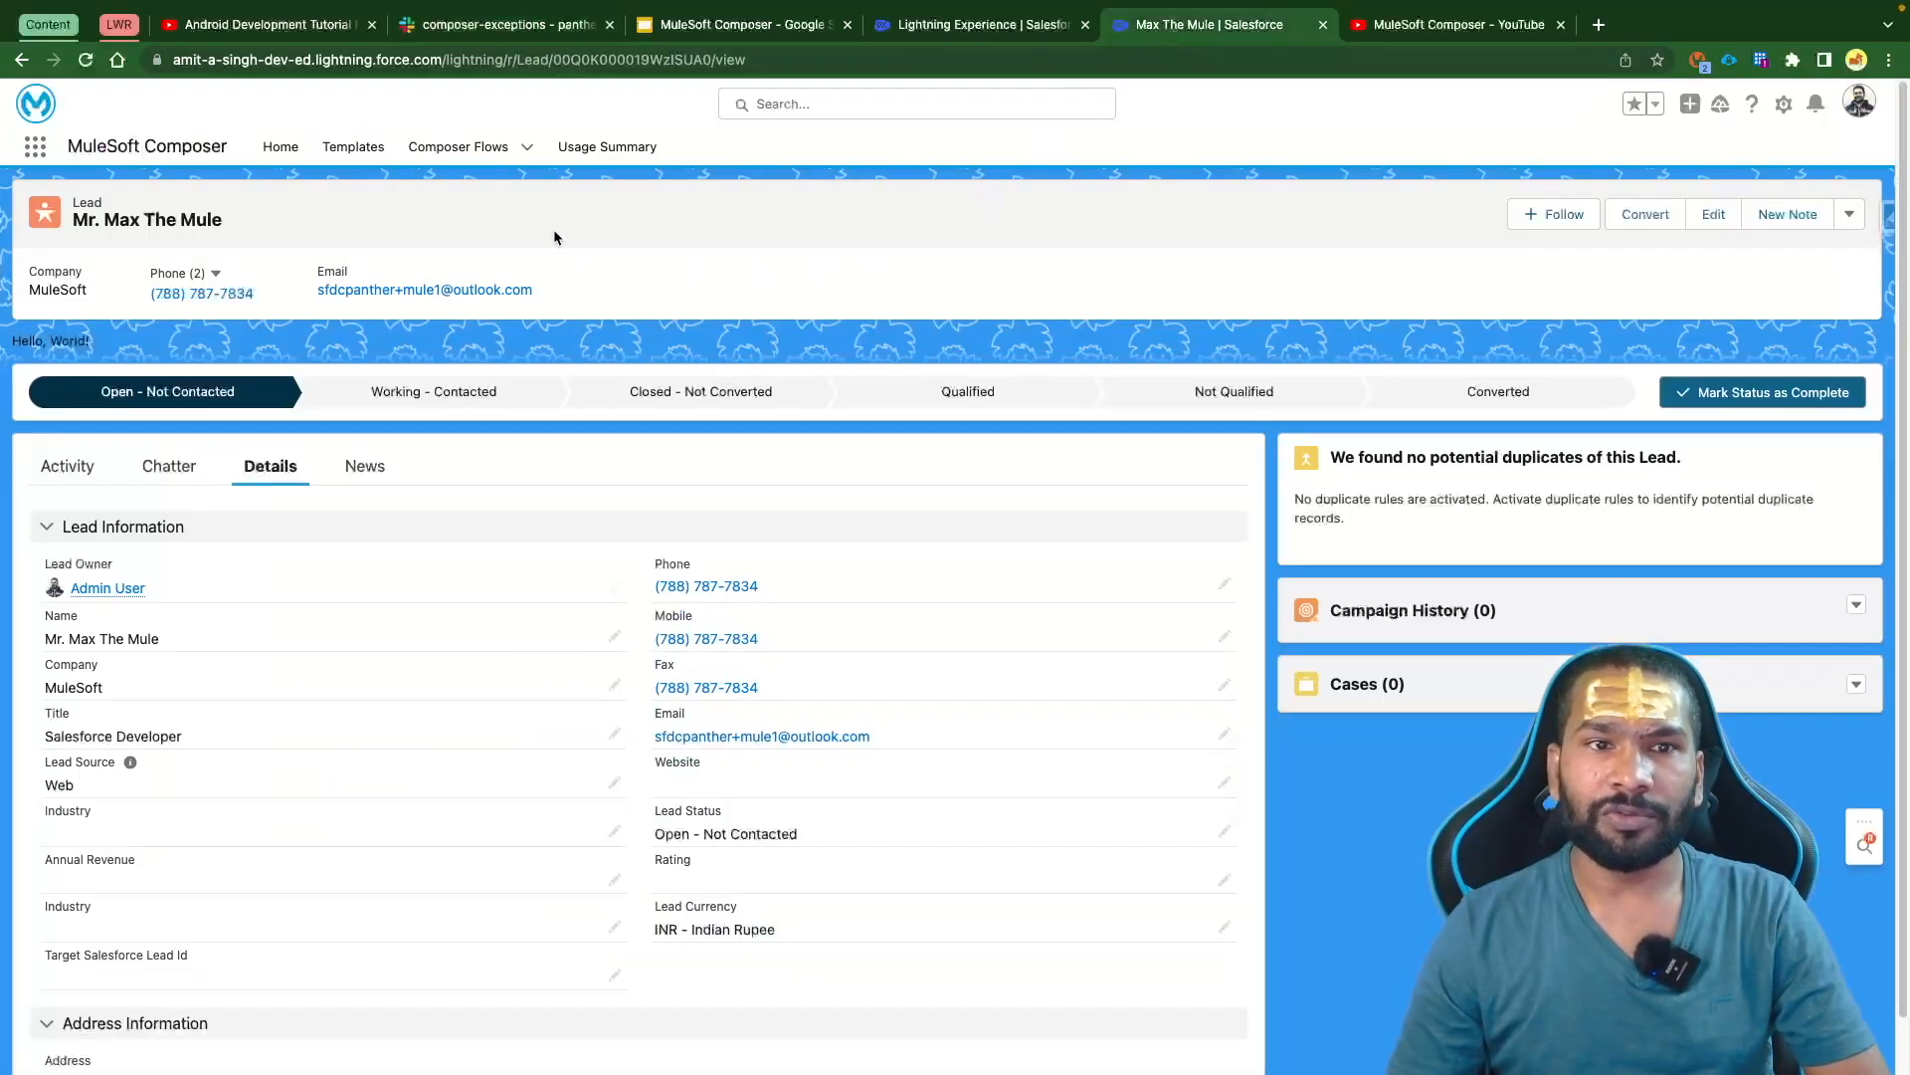
left_click(35, 150)
type("Compos")
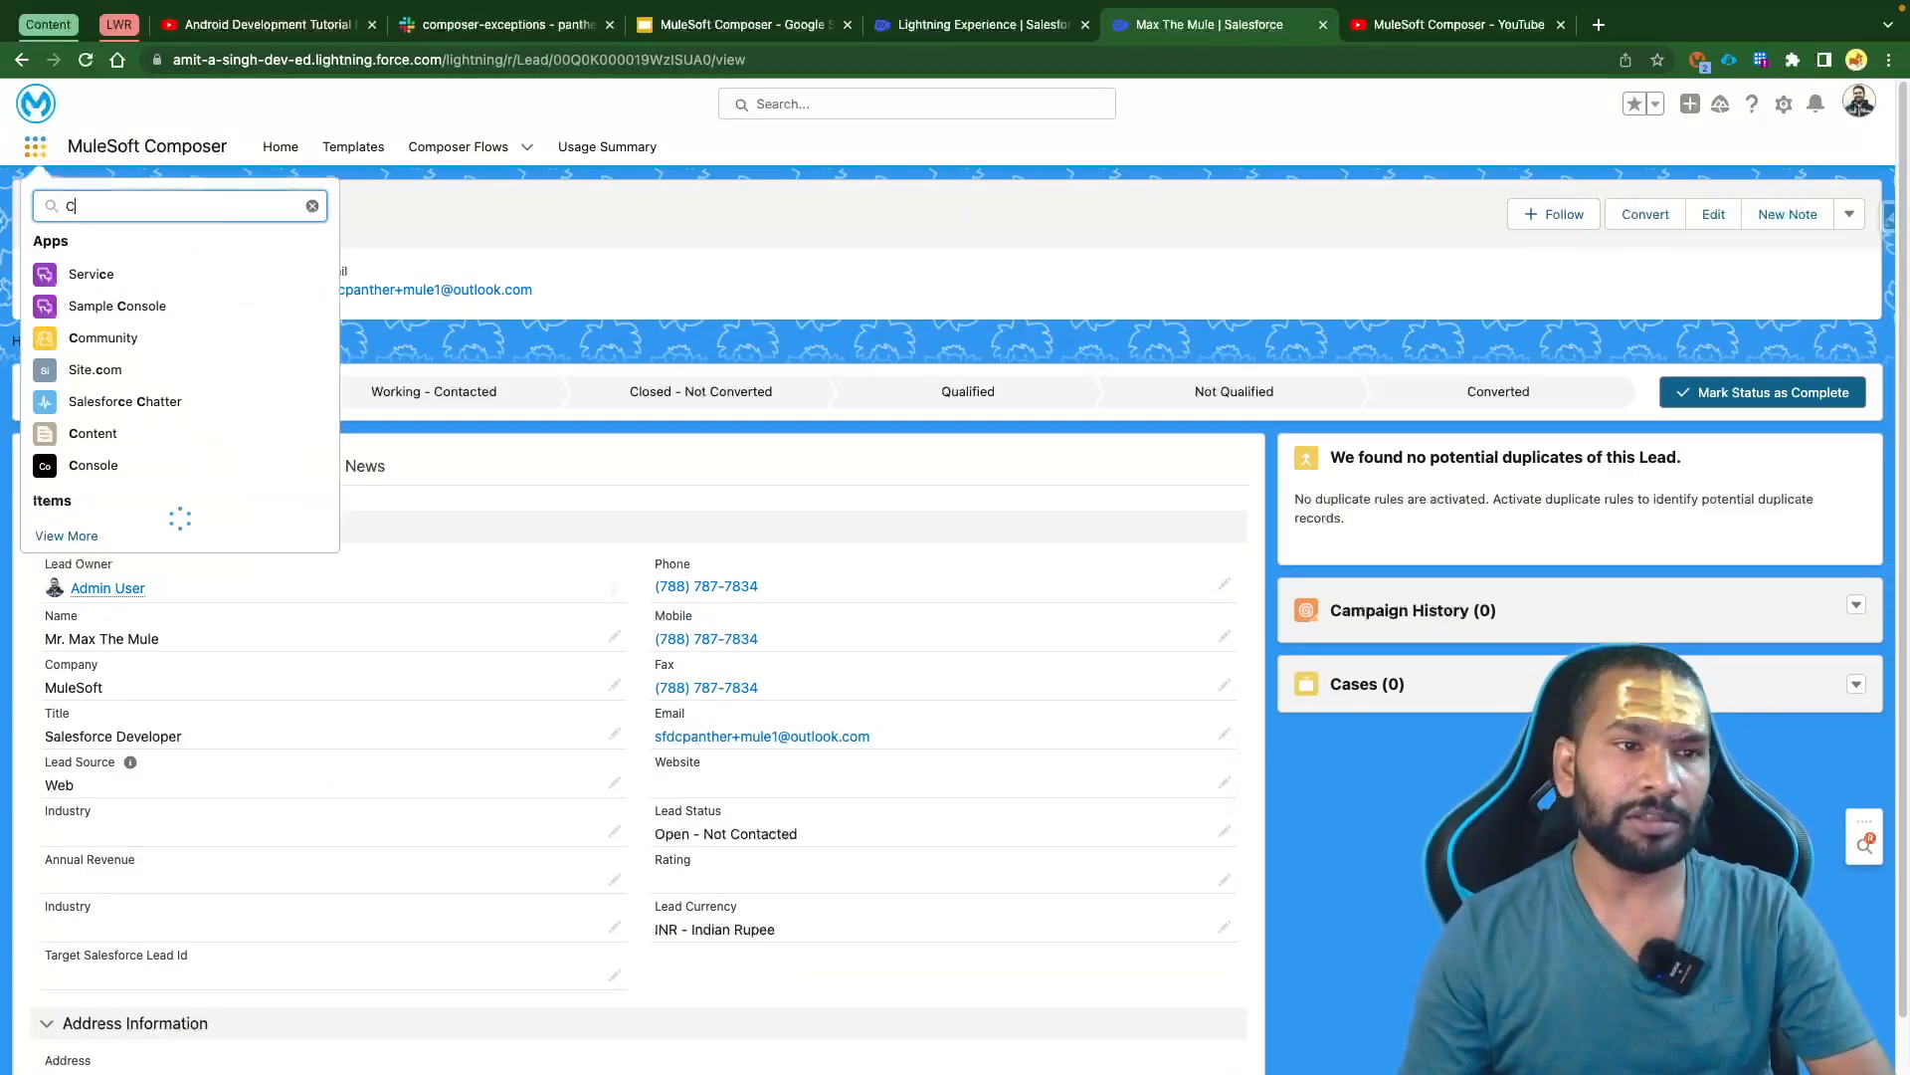
left_click(86, 342)
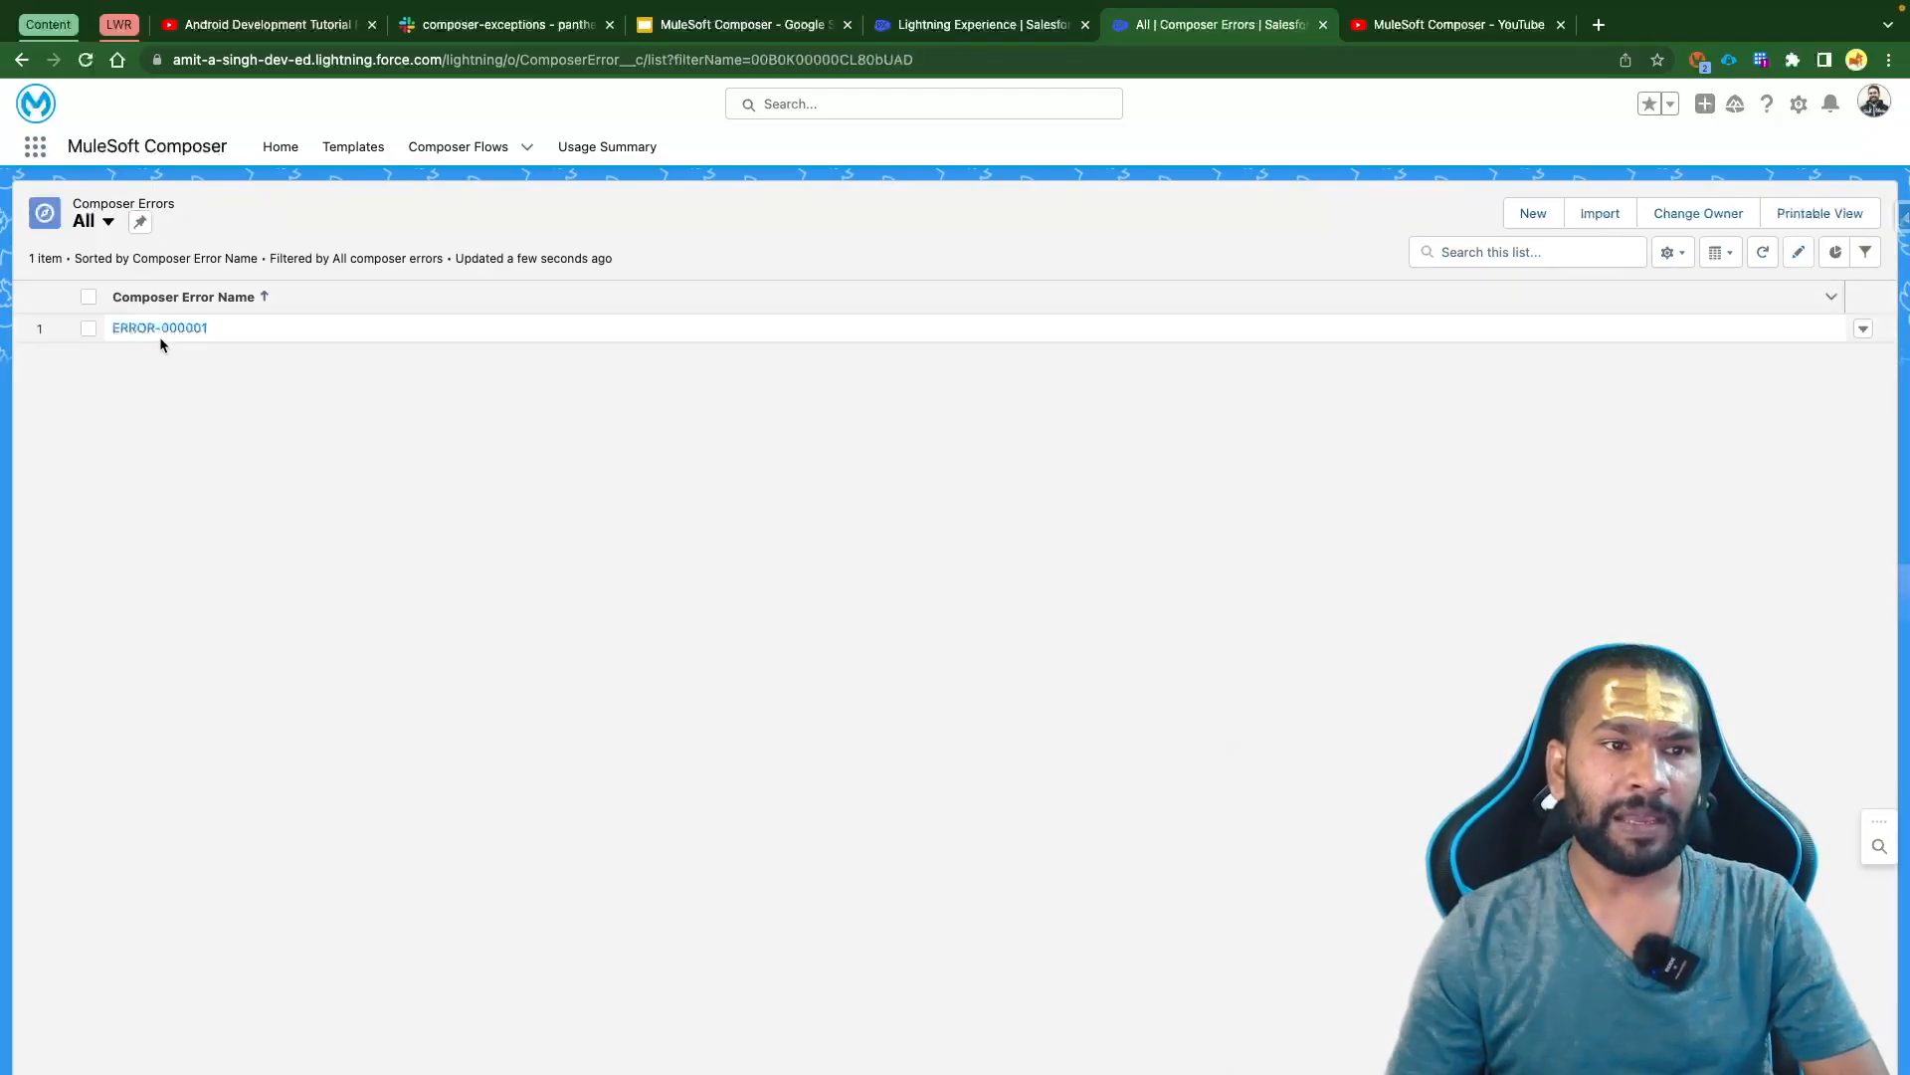
left_click(164, 328)
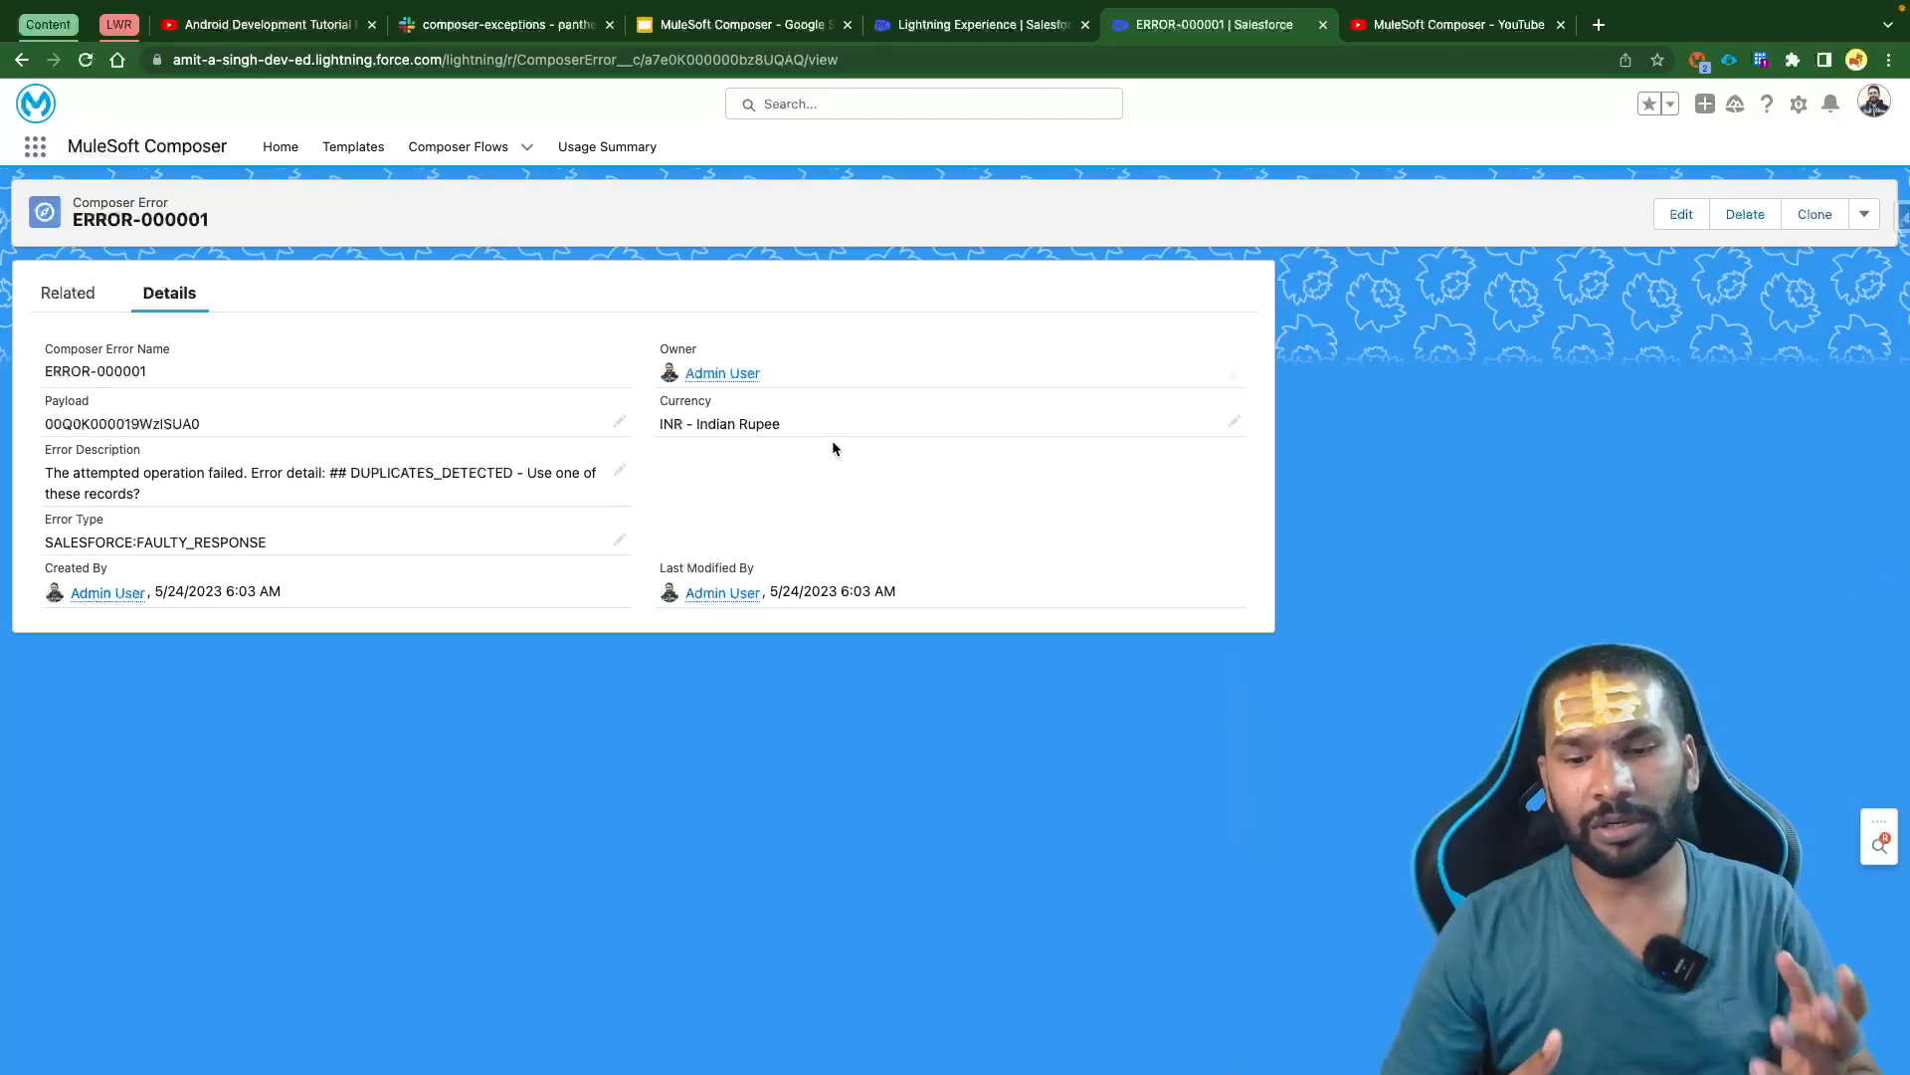
Return to the MAIN SFDC - HINDI ORG flow in edit mode and set the On Error branch's After running option to Continue
key("ctrl+shift+Tab")
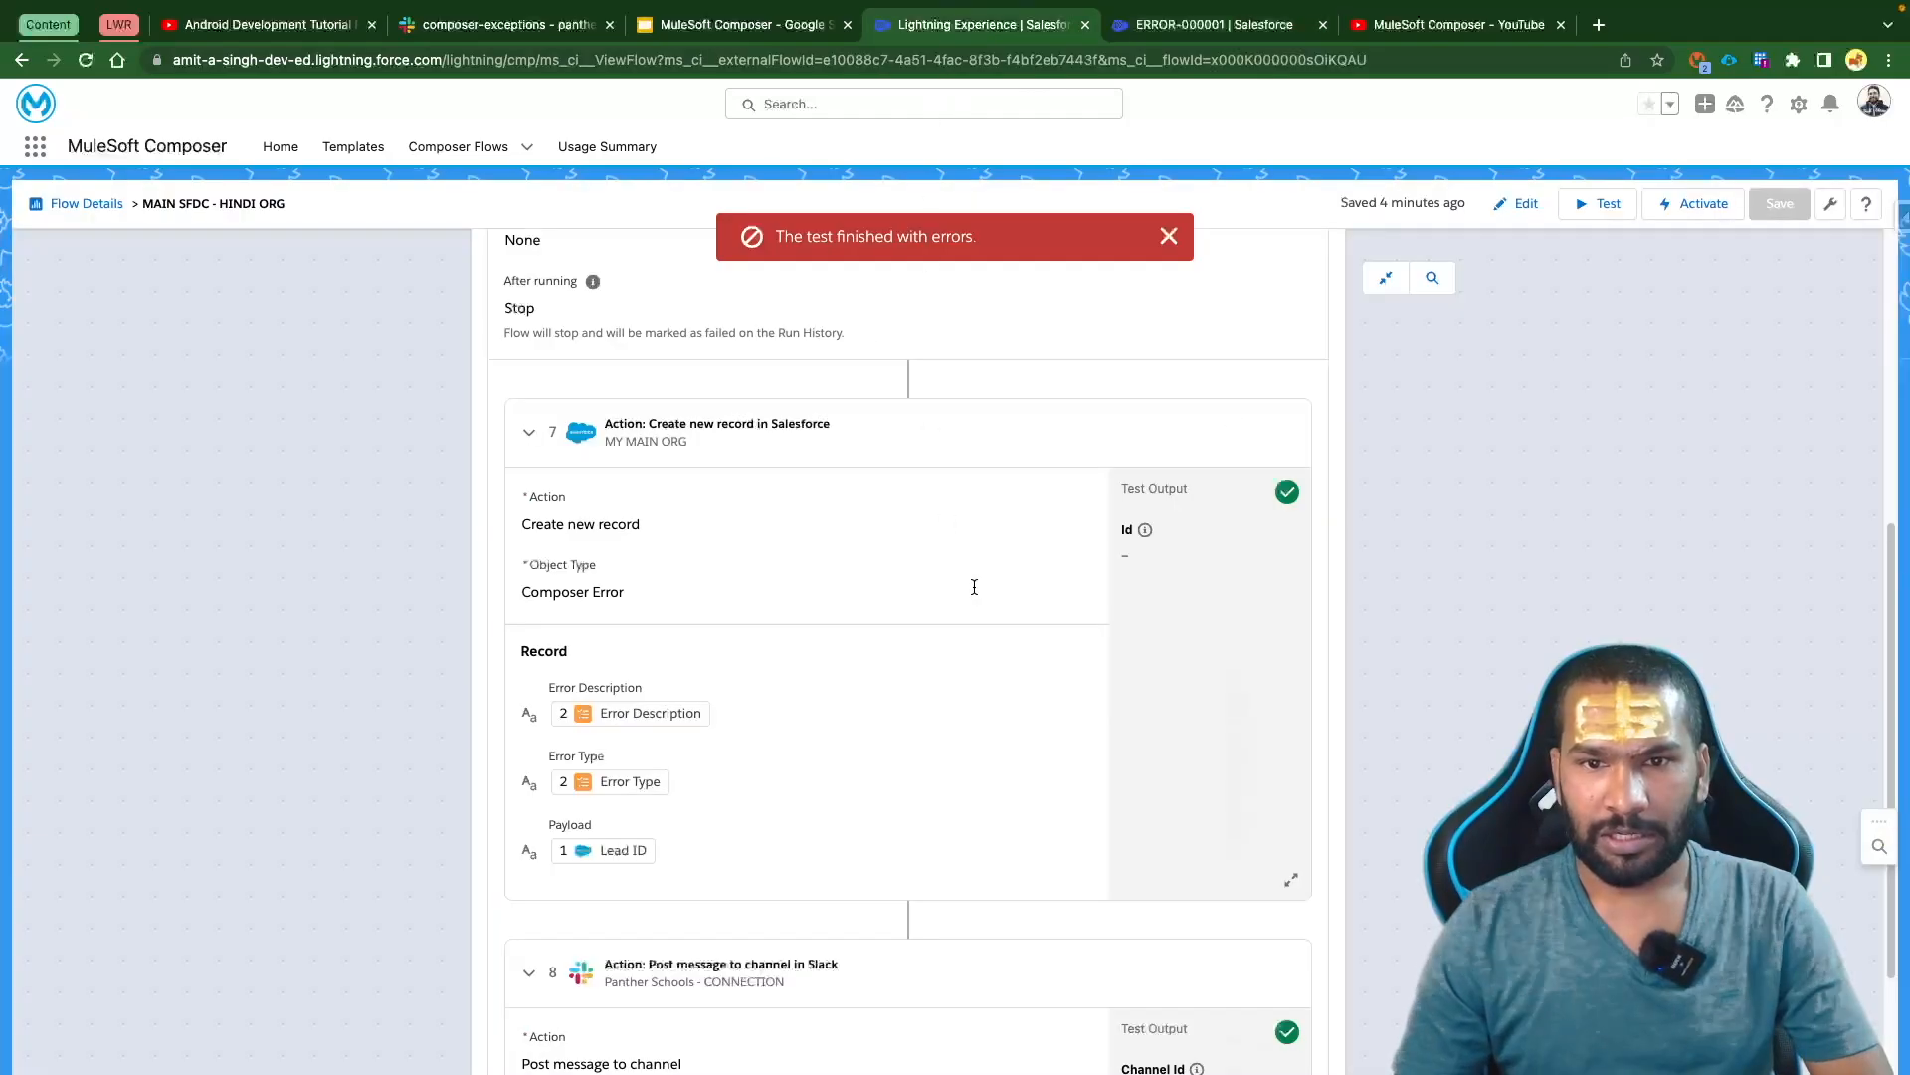
left_click(1516, 203)
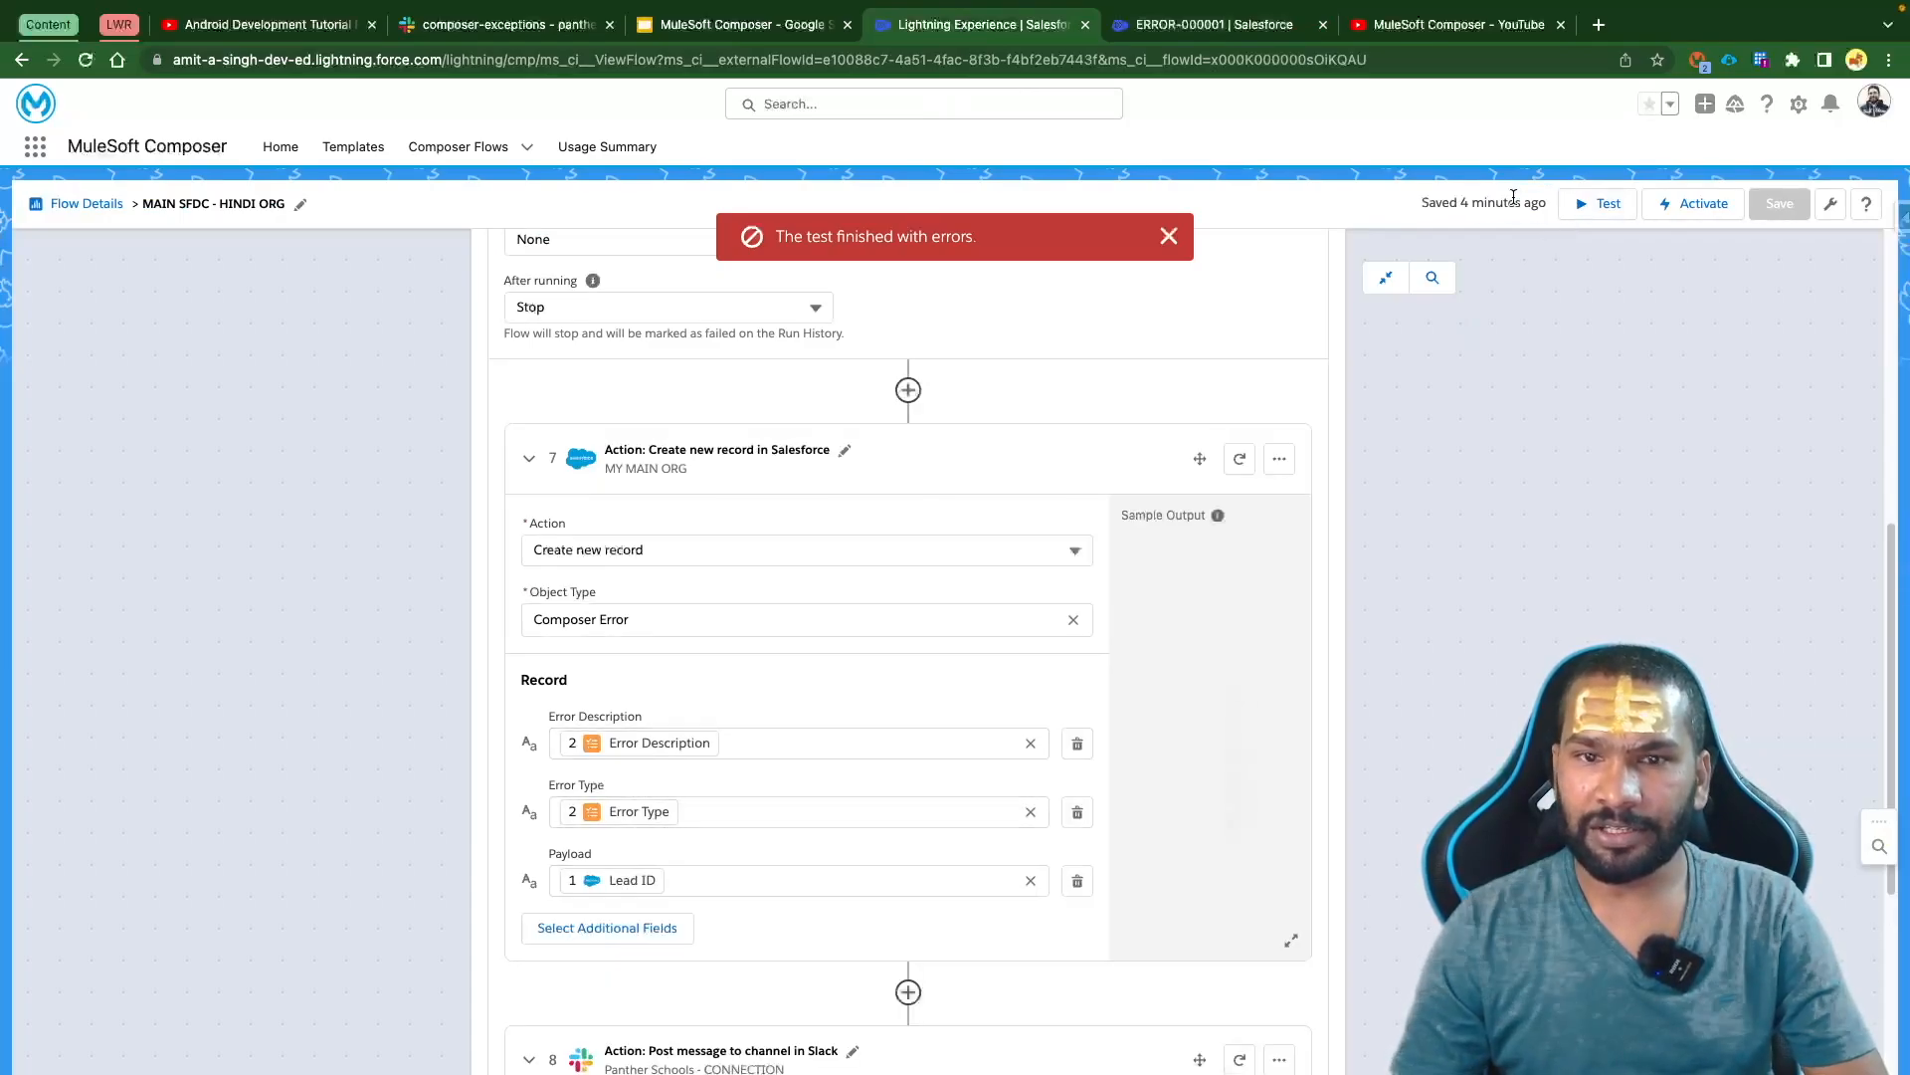
scroll(987, 516, "down", 7)
scroll(987, 515, "up", 6)
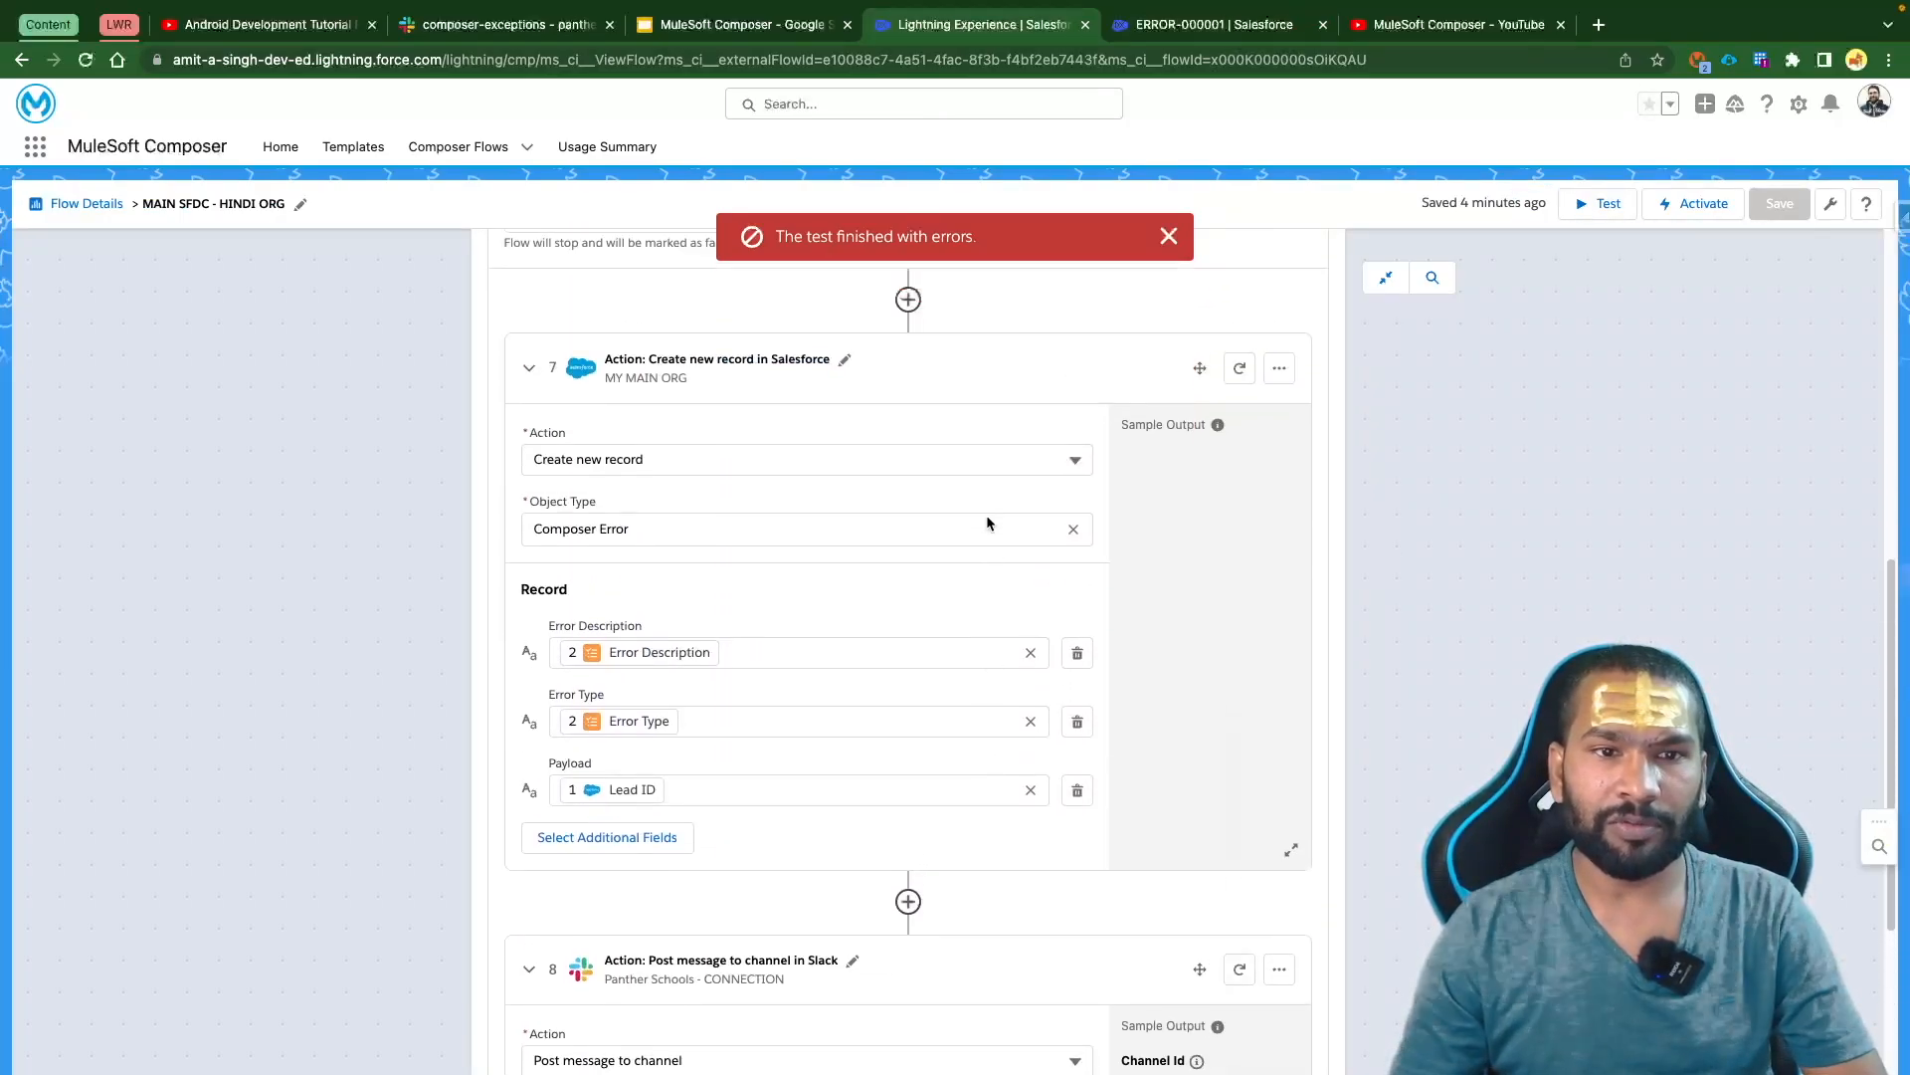
scroll(987, 523, "down", 1)
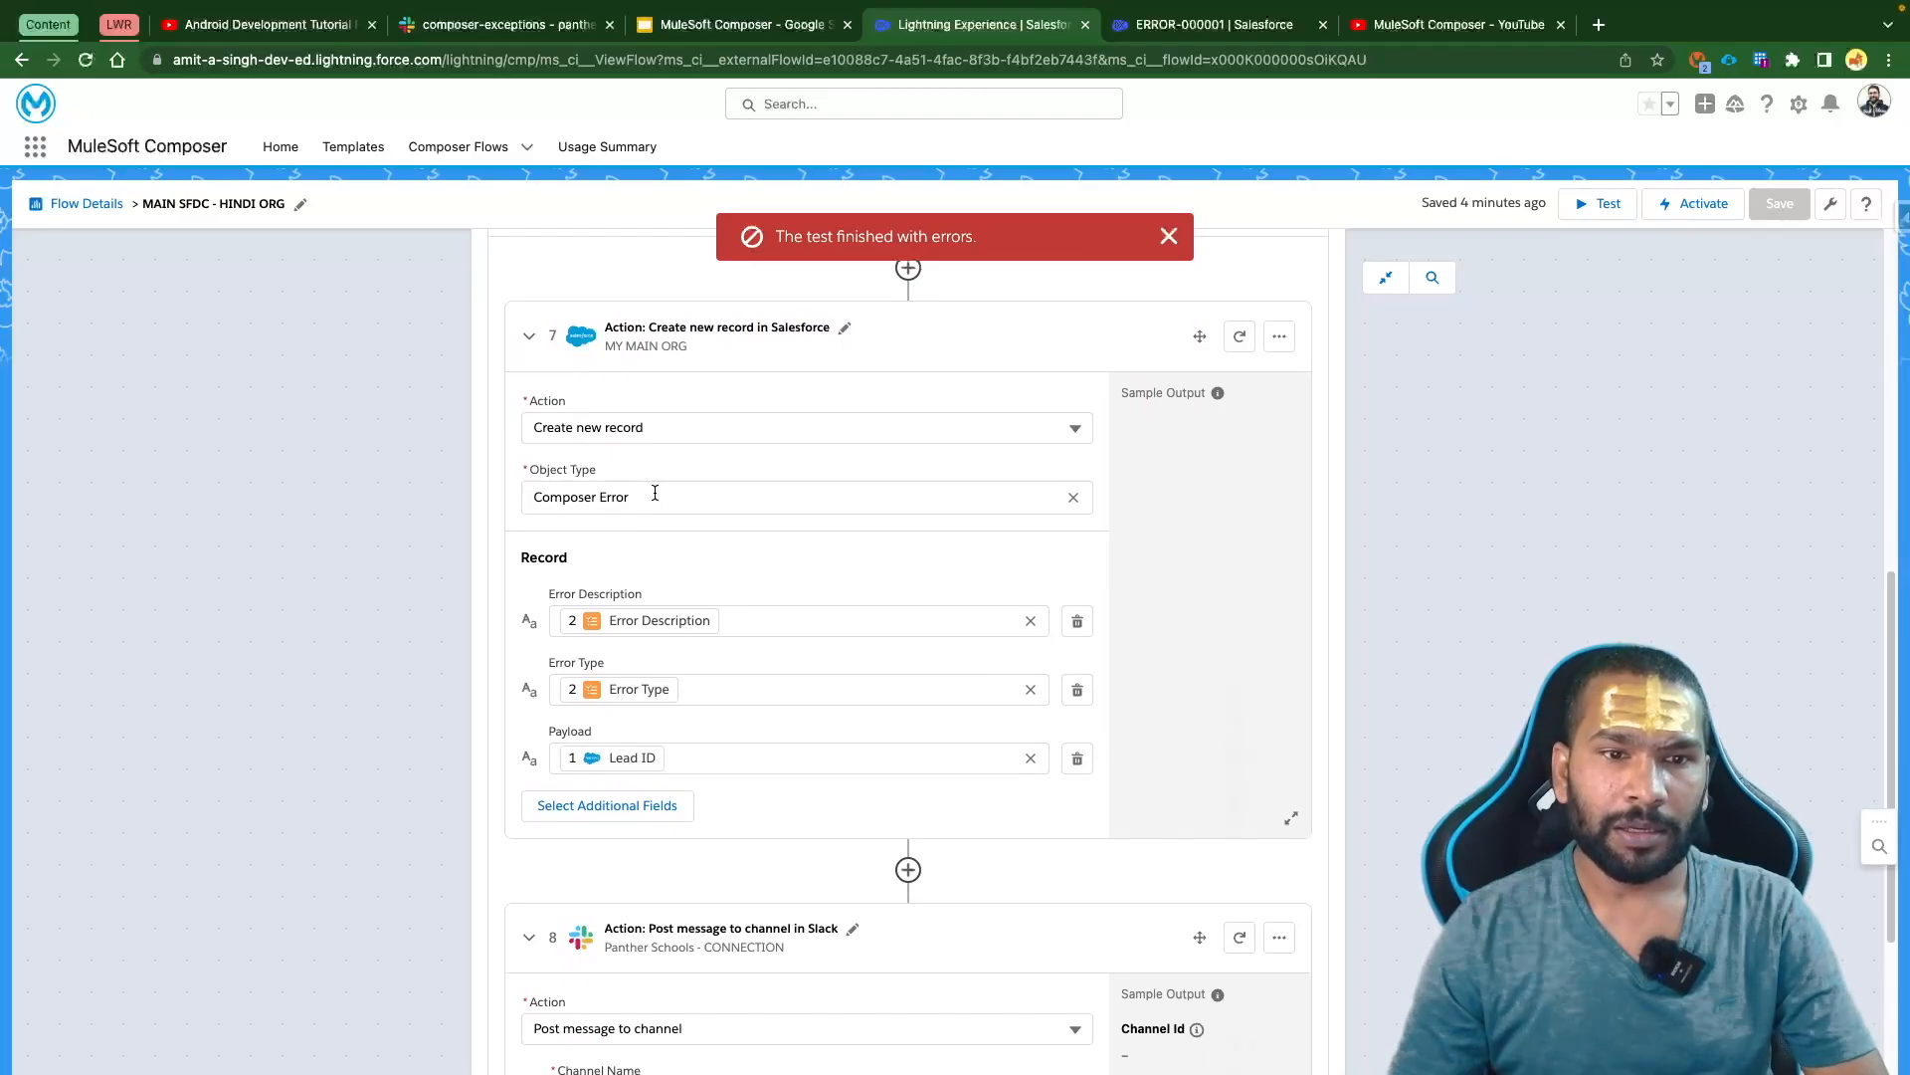
scroll(611, 614, "down", 3)
scroll(707, 874, "up", 10)
scroll(704, 874, "down", 3)
left_click(572, 786)
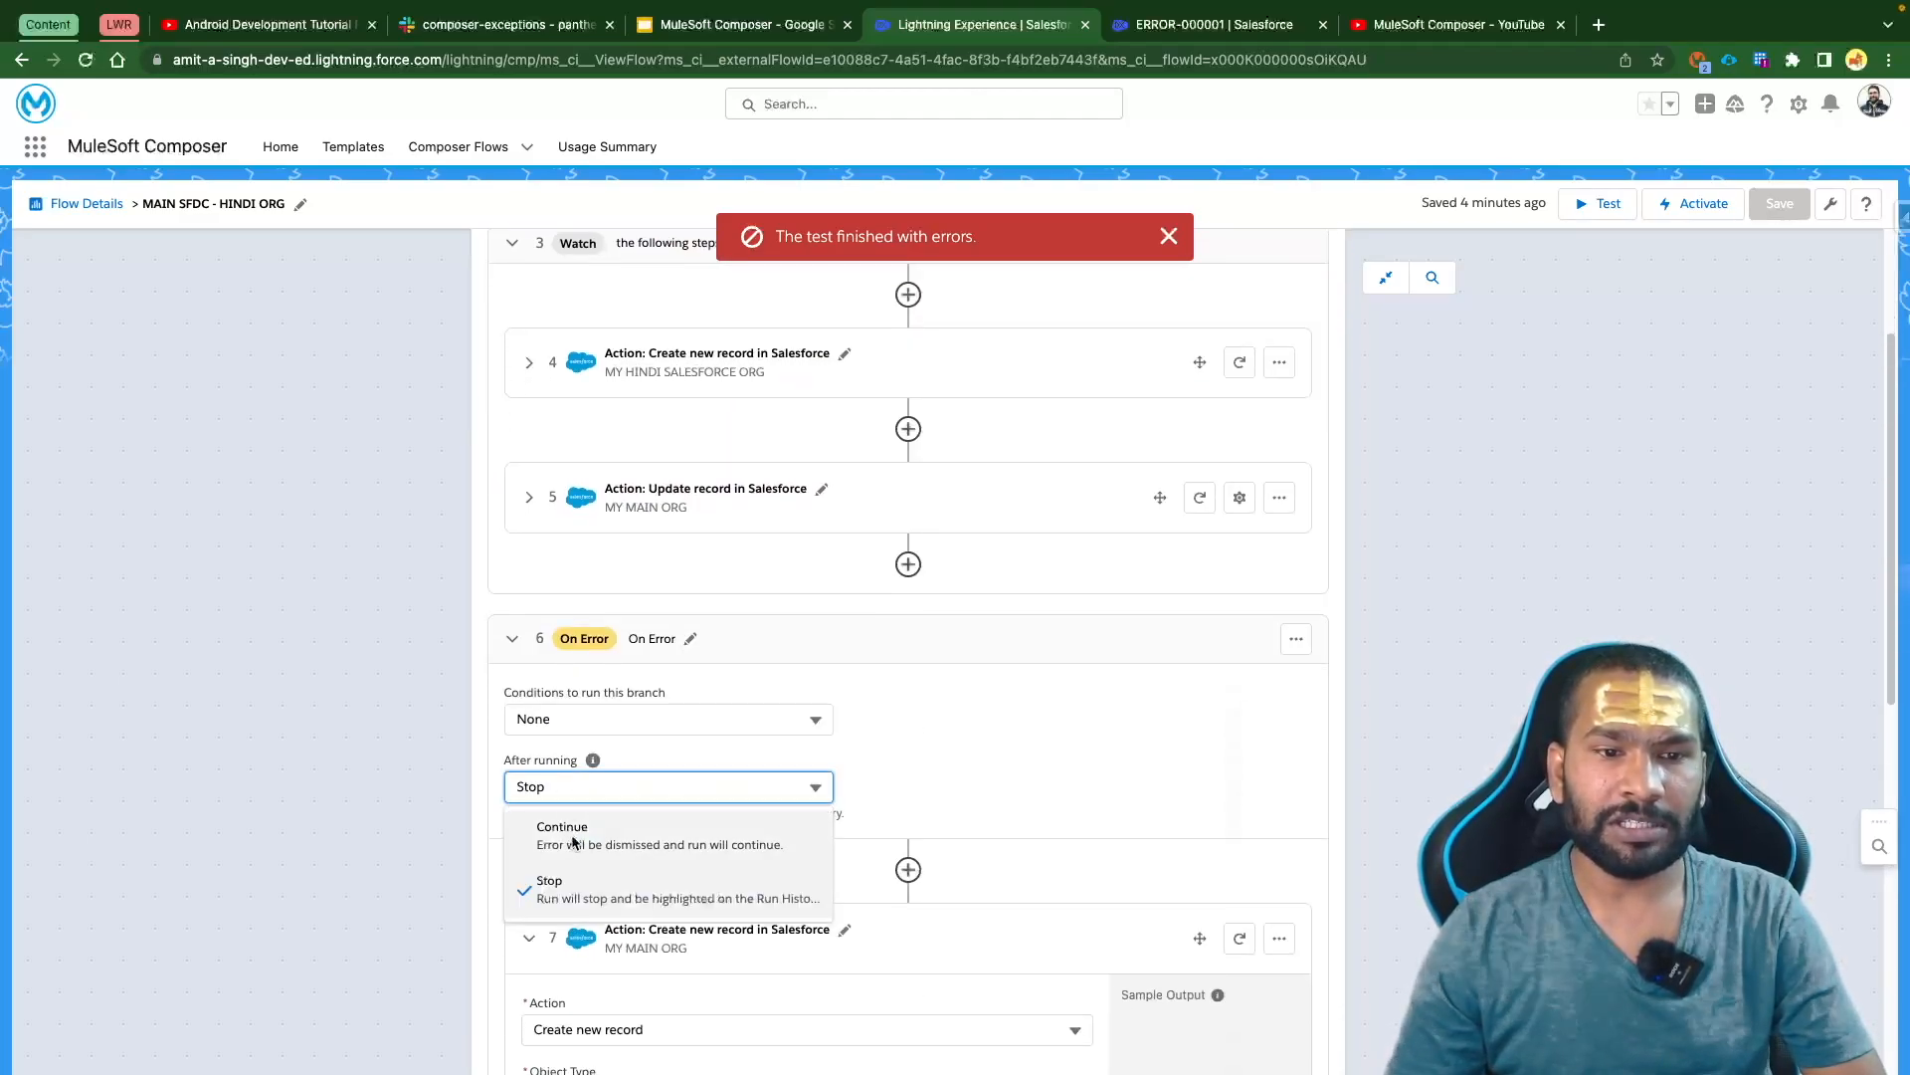
left_click(573, 836)
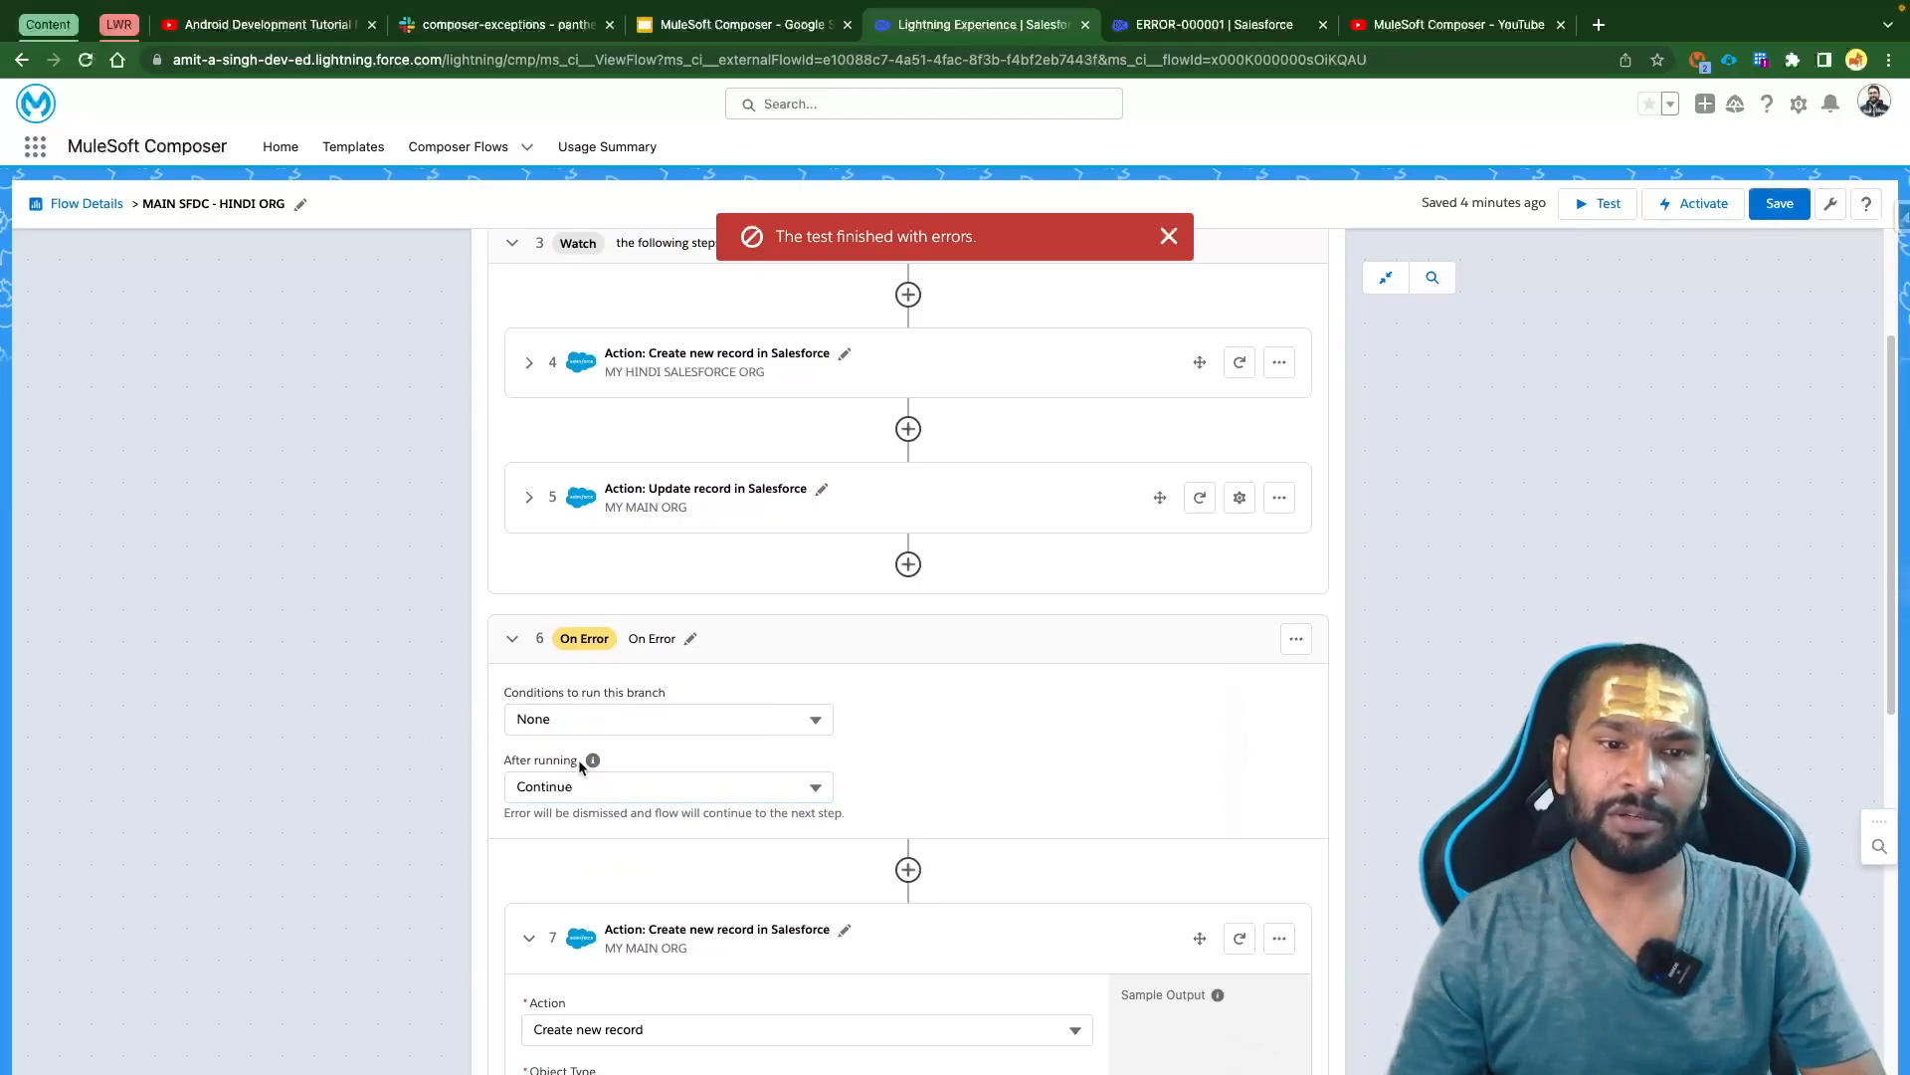
Add a Slack action after the Error Handler using Panther Schools - CONNECTION, with Post message to channel as its action
scroll(965, 830, "down", 10)
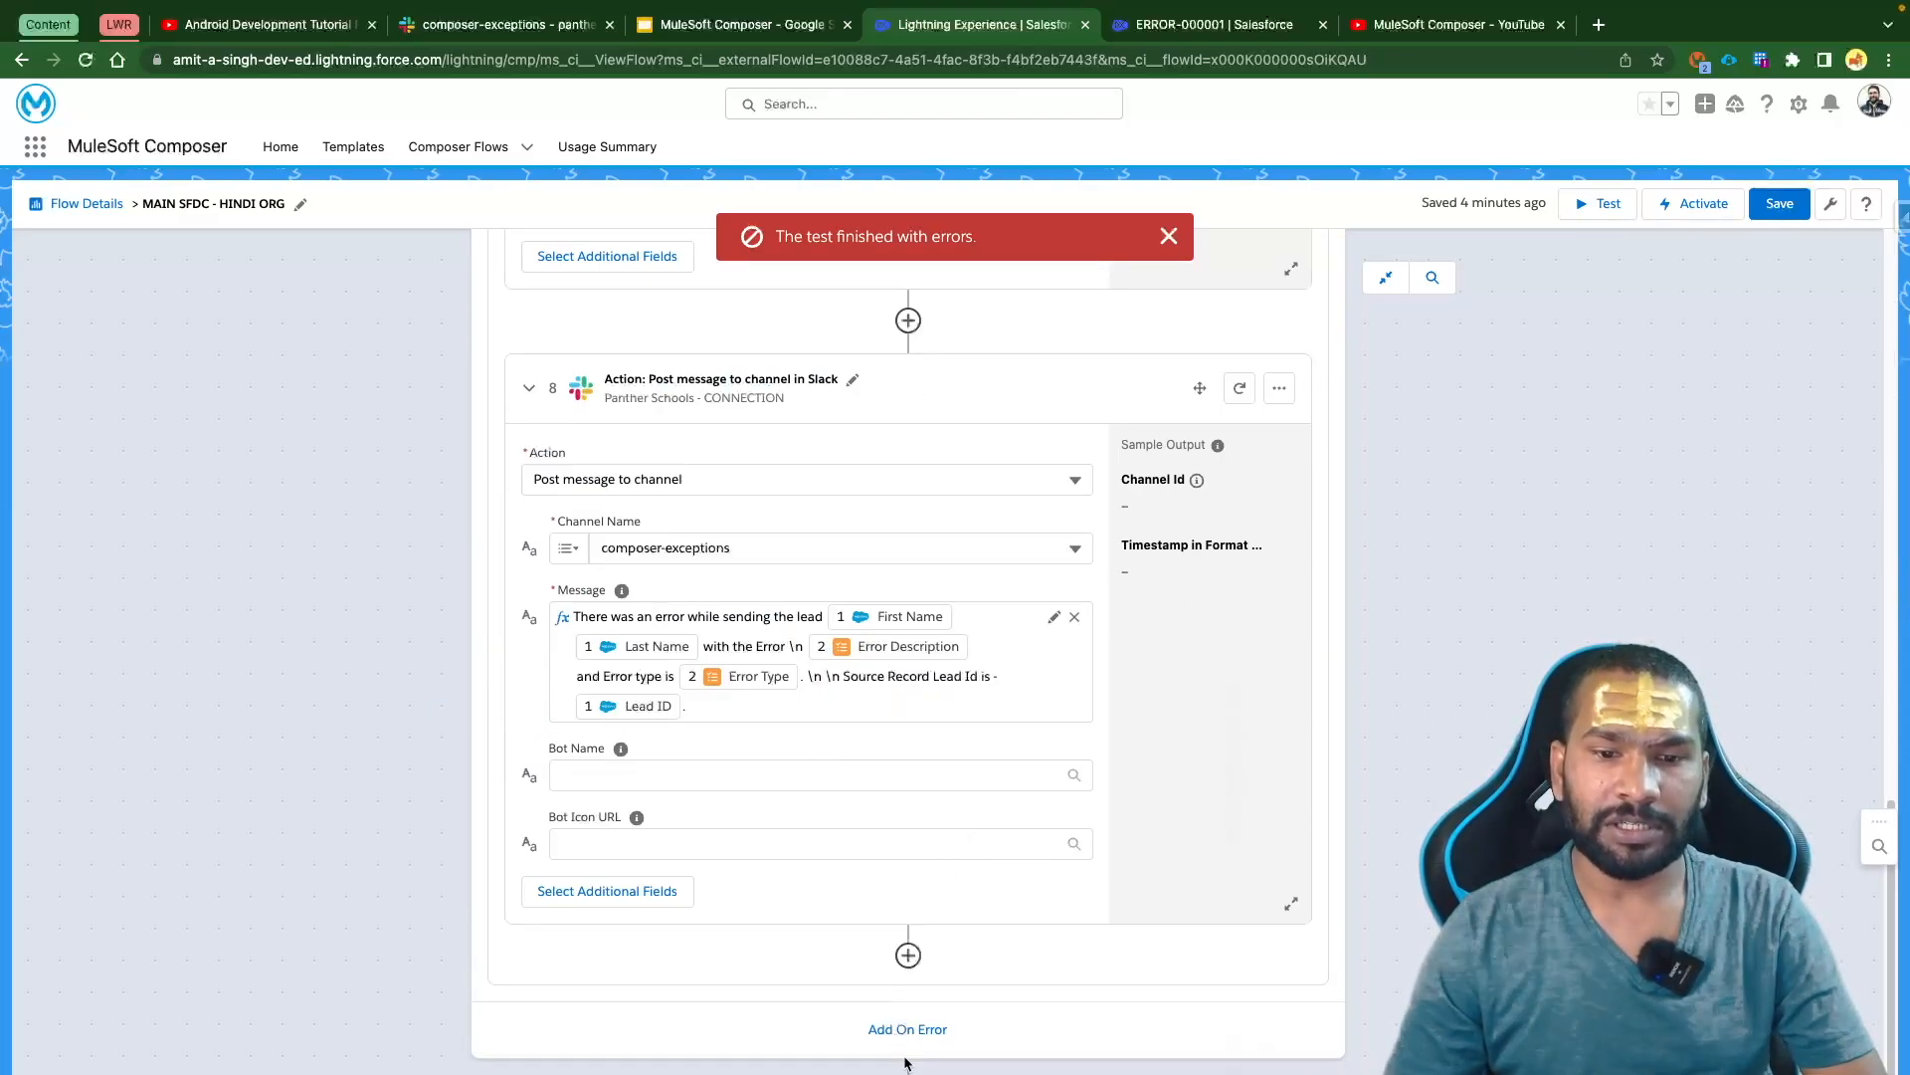
scroll(947, 853, "down", 4)
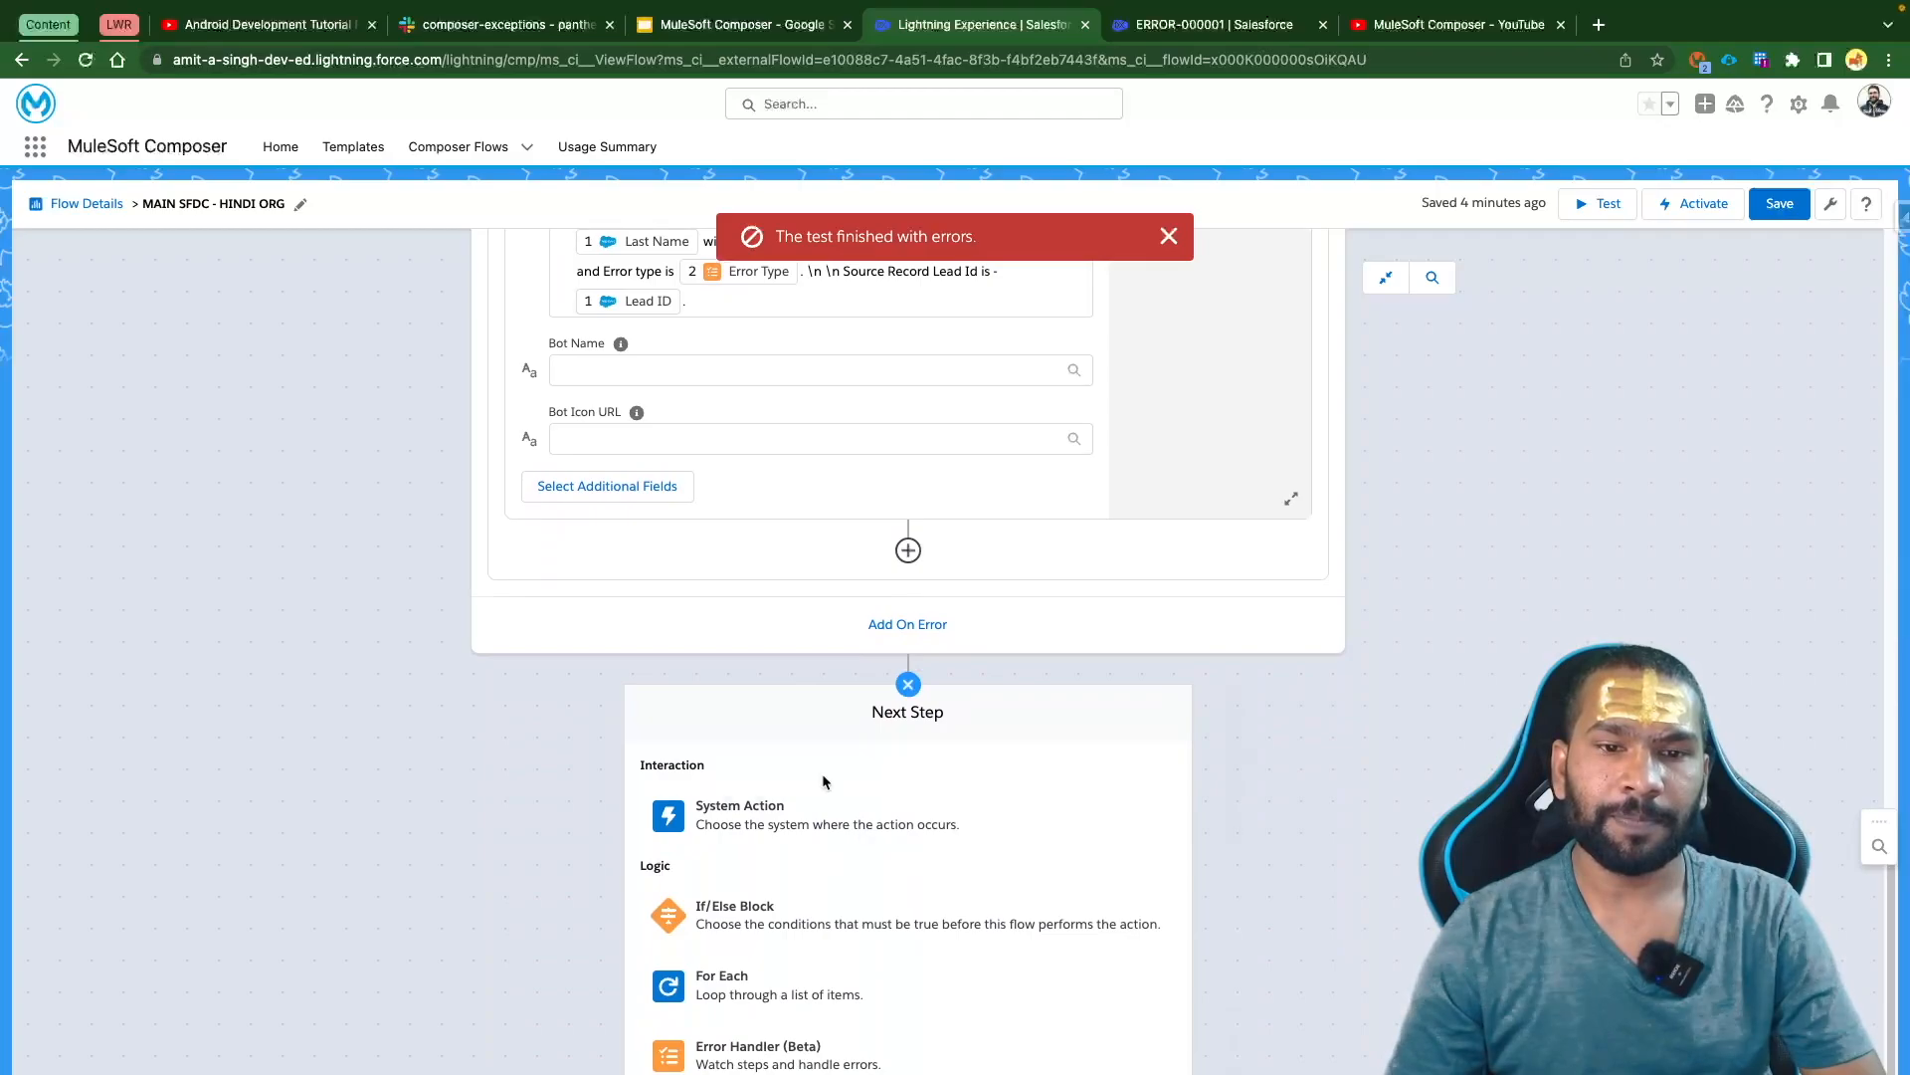
scroll(911, 696, "up", 15)
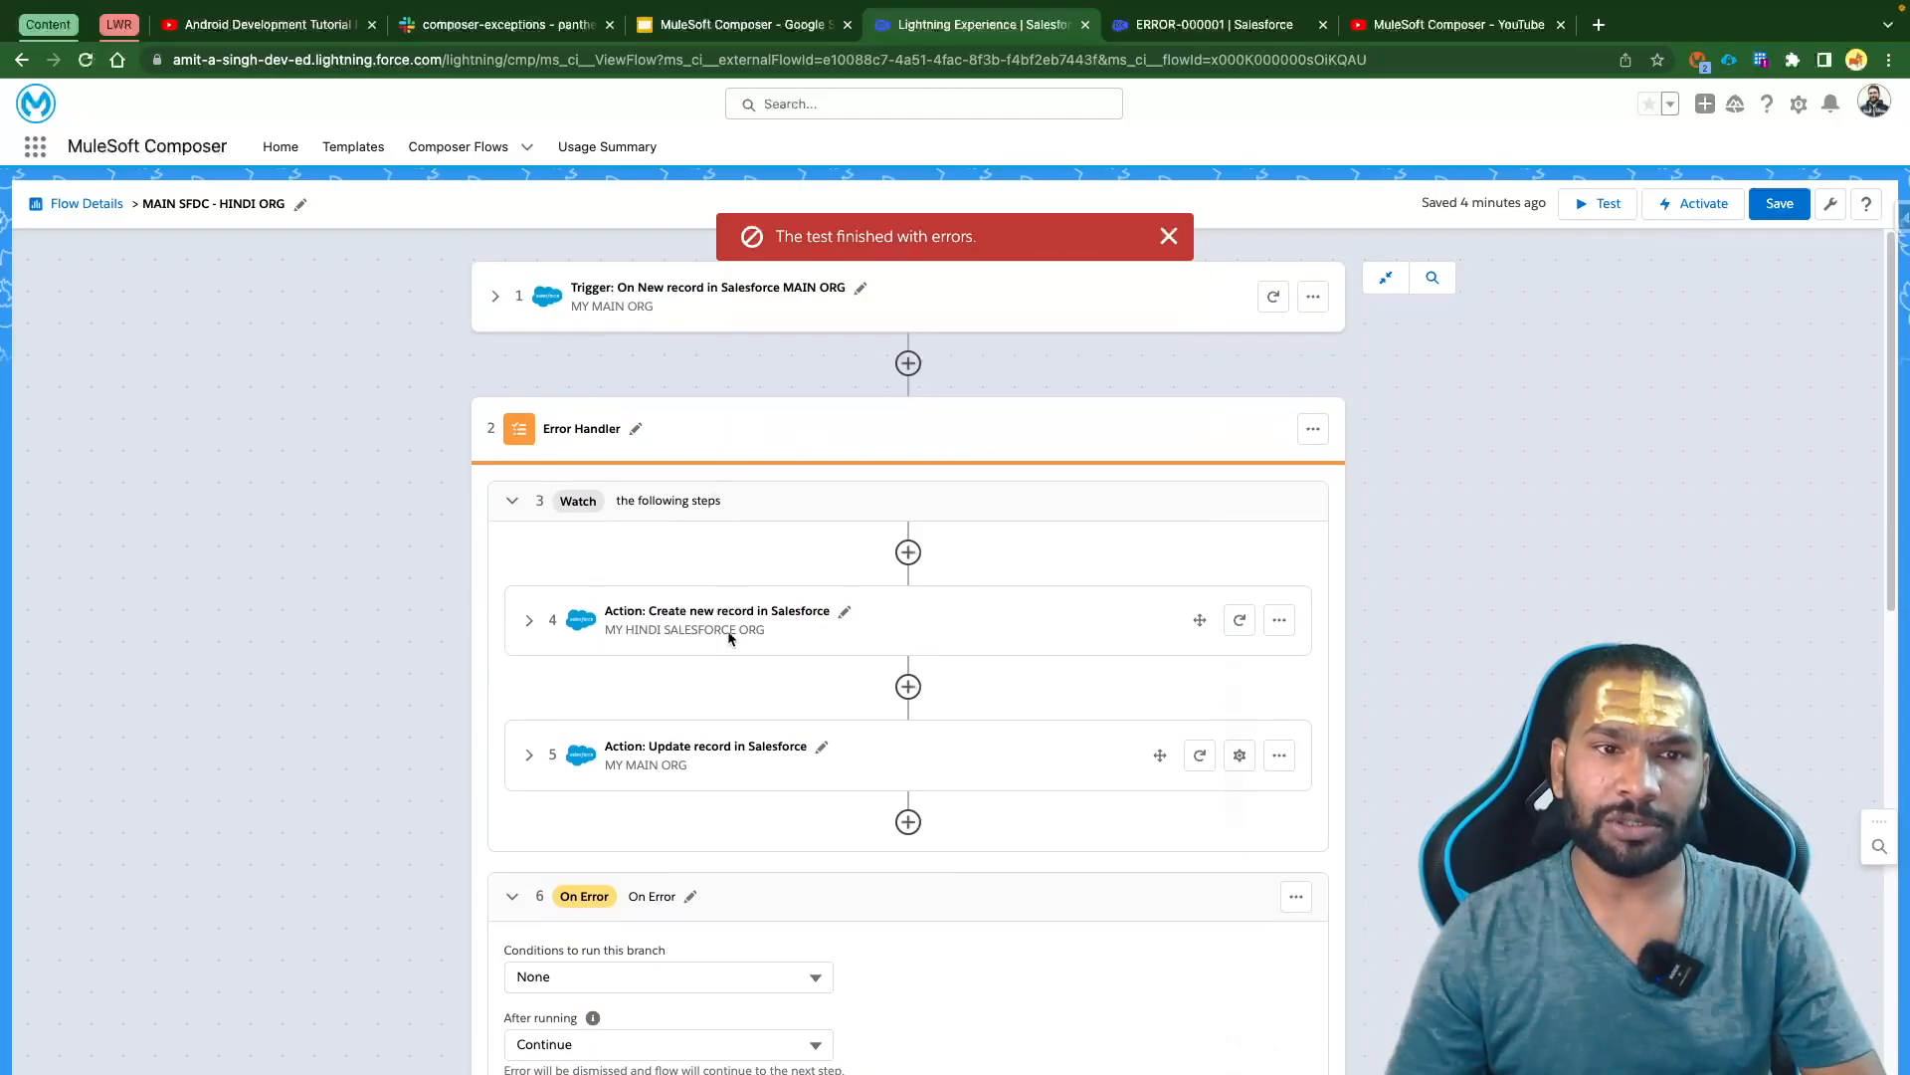
scroll(727, 637, "down", 15)
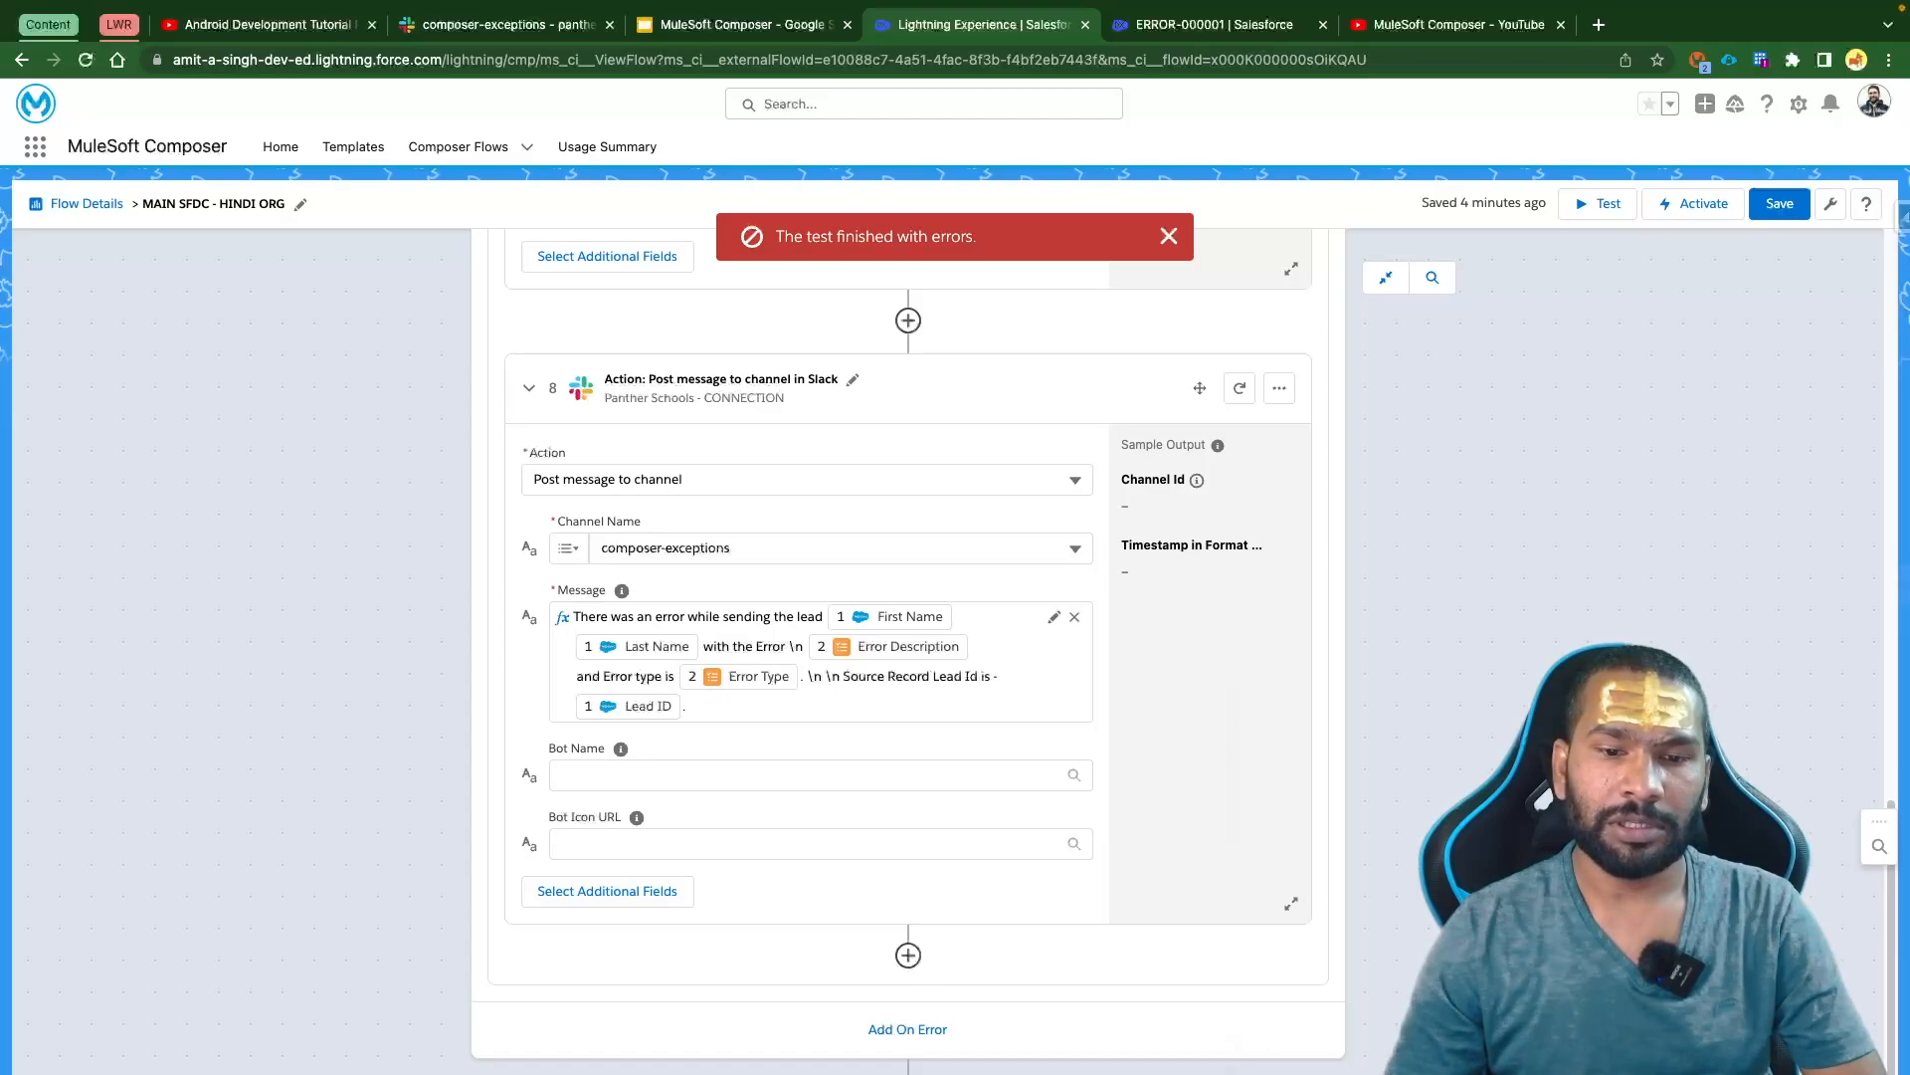
left_click(862, 1041)
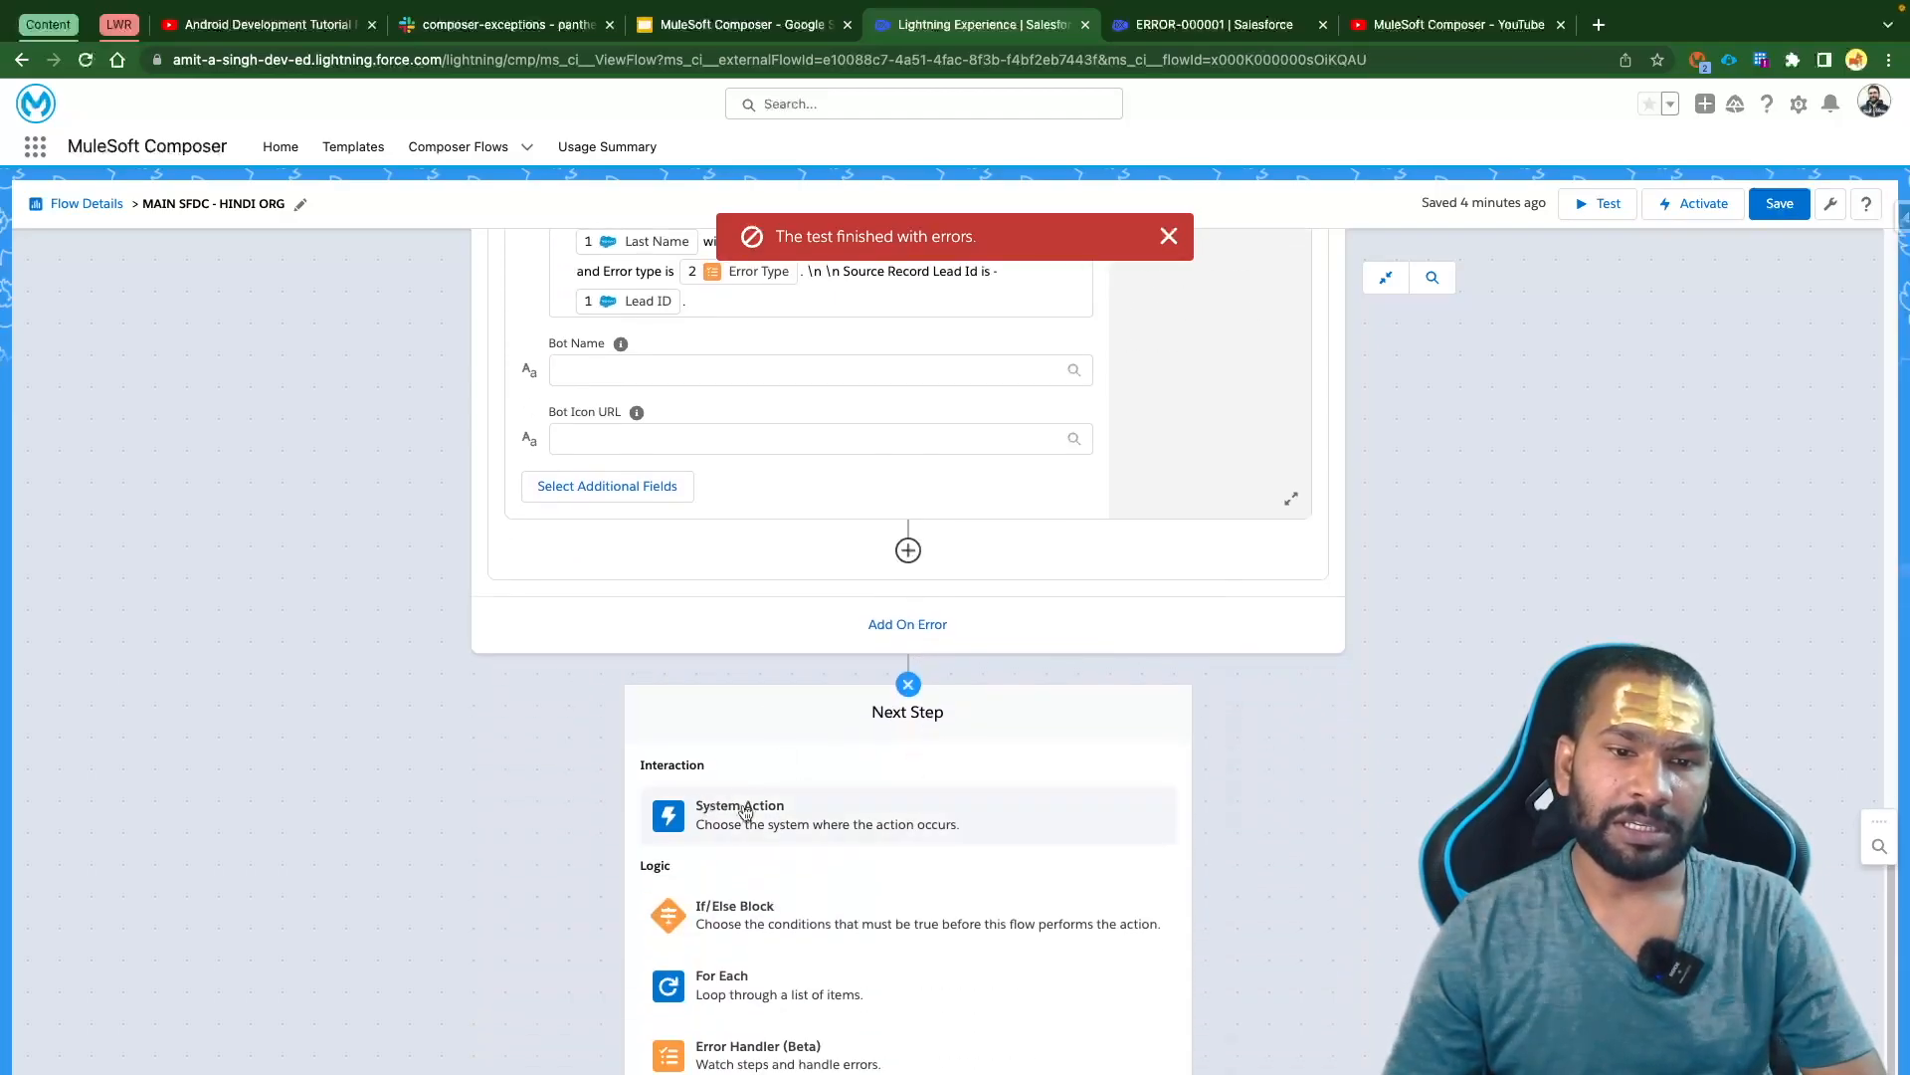
left_click(786, 822)
scroll(955, 856, "down", 2)
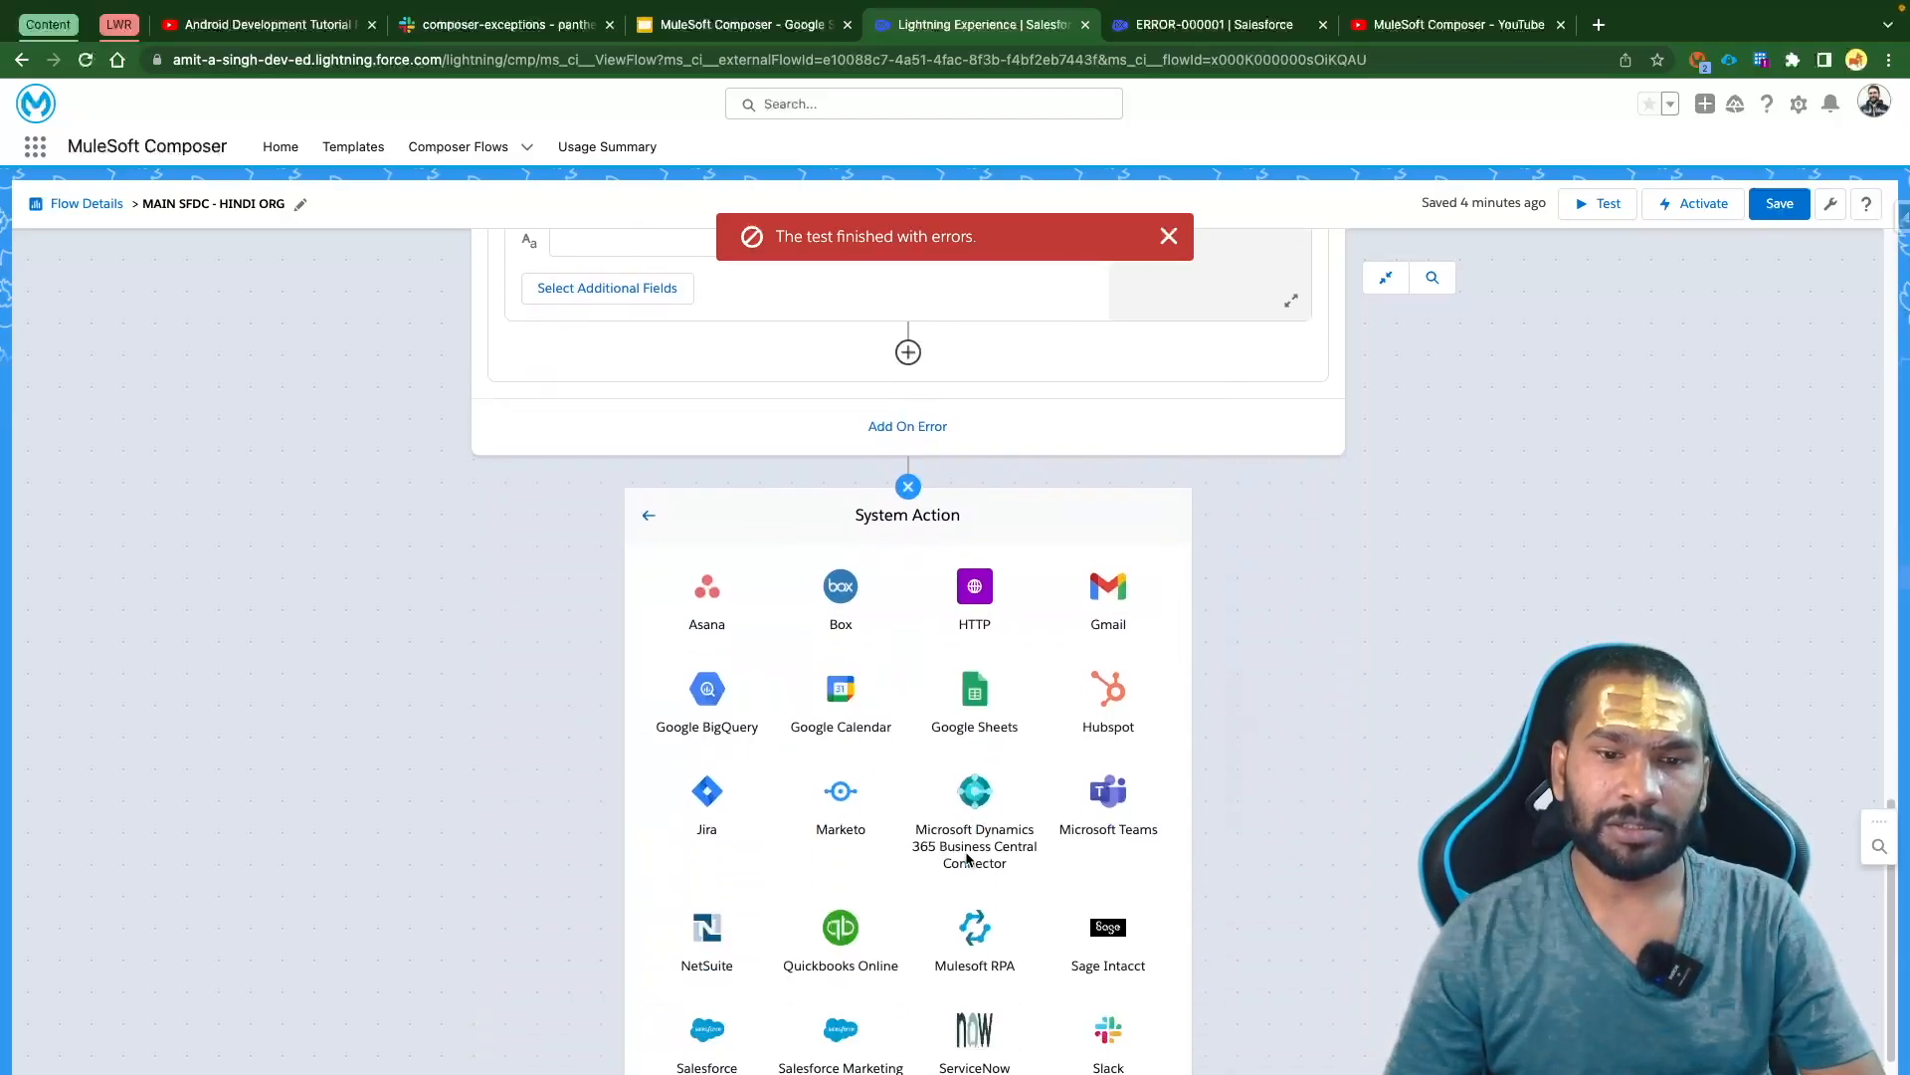
scroll(967, 858, "down", 4)
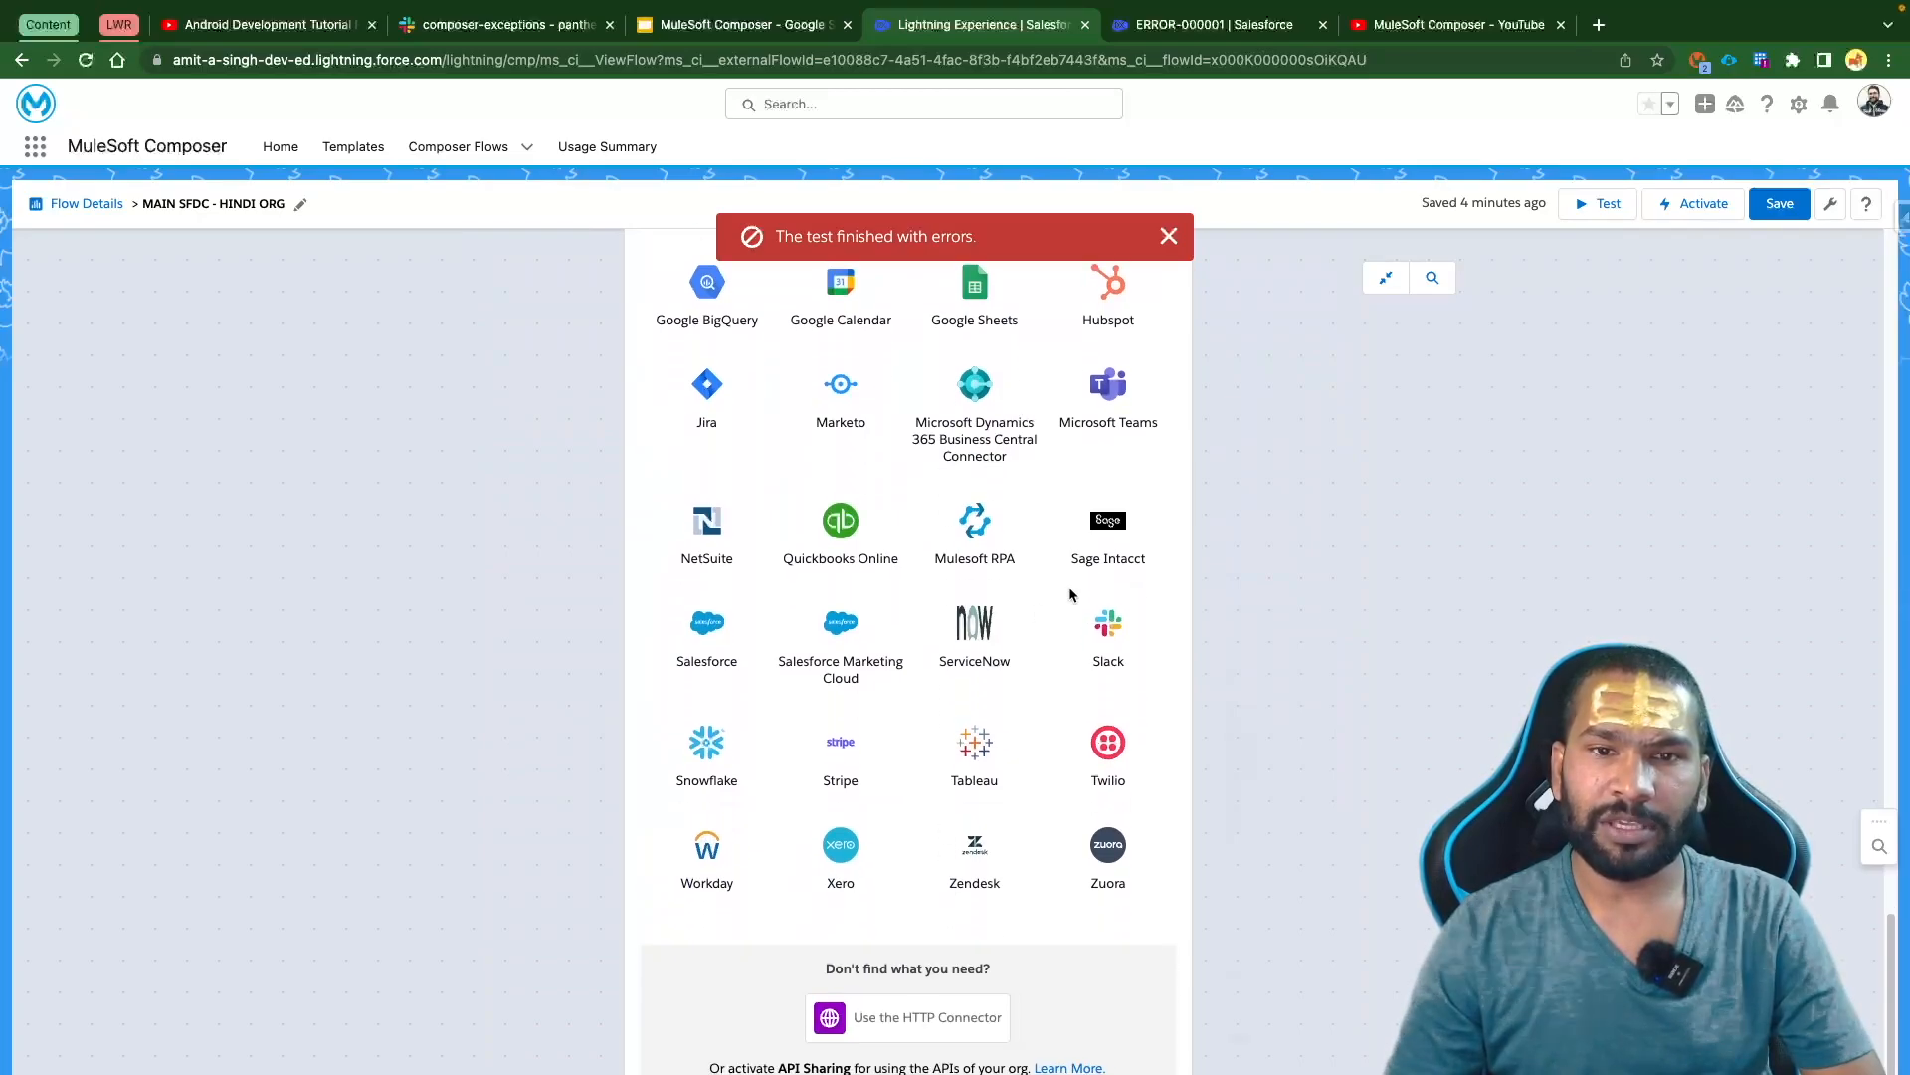
scroll(1071, 594, "up", 2)
left_click(1128, 843)
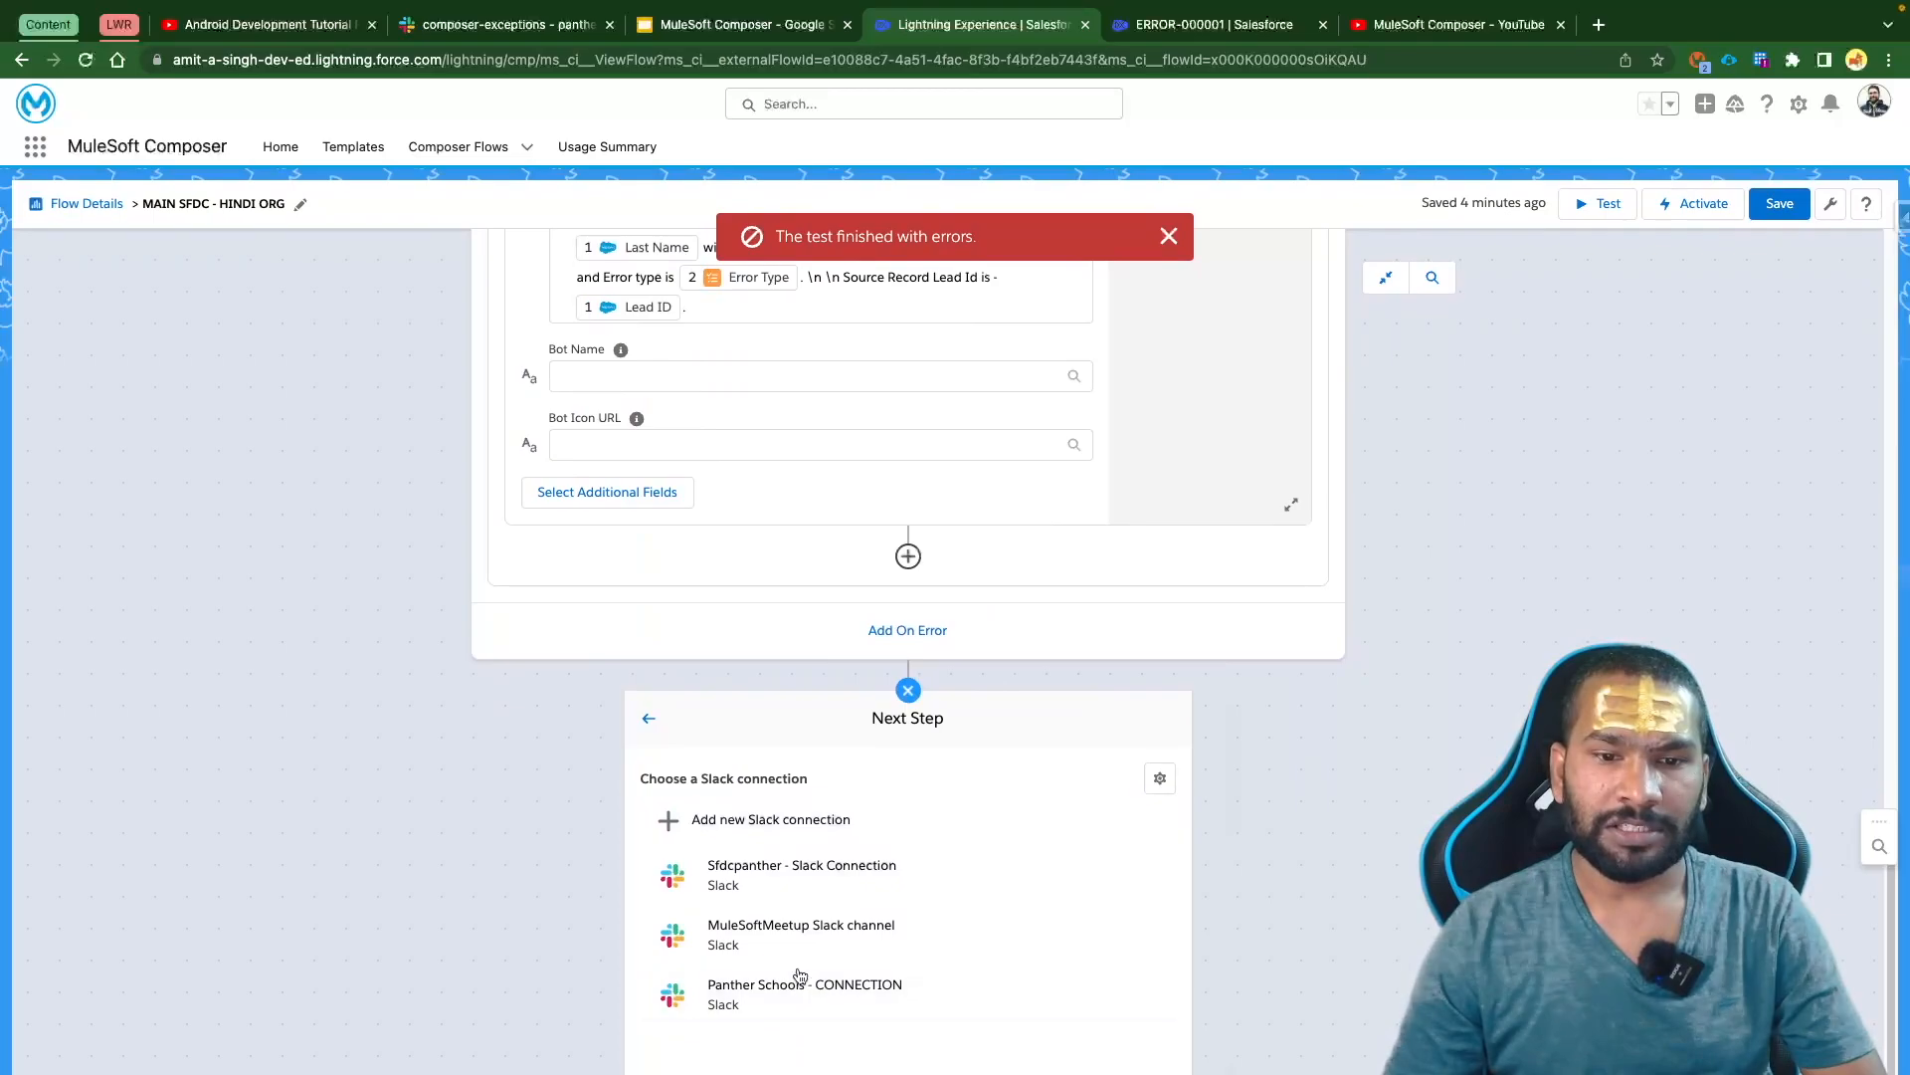
left_click(696, 995)
left_click(594, 921)
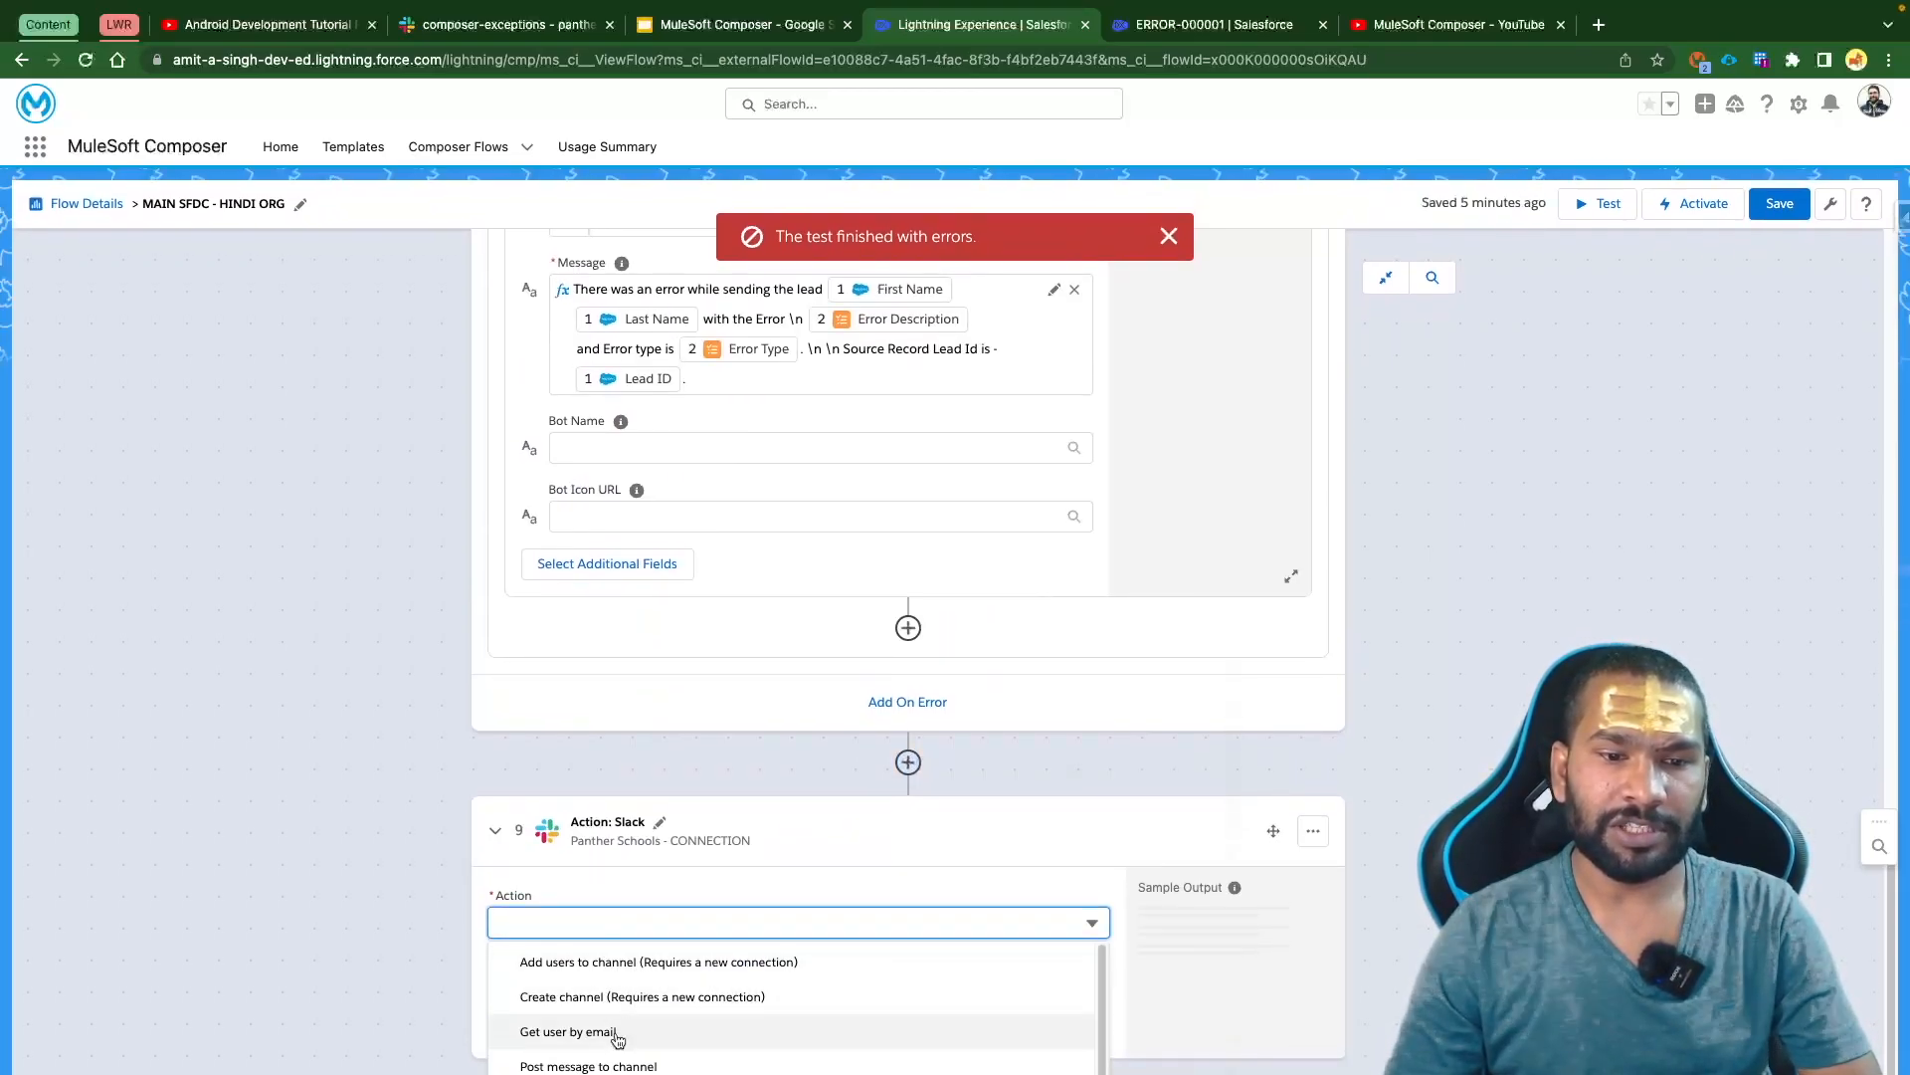
left_click(597, 1065)
scroll(597, 1062, "down", 2)
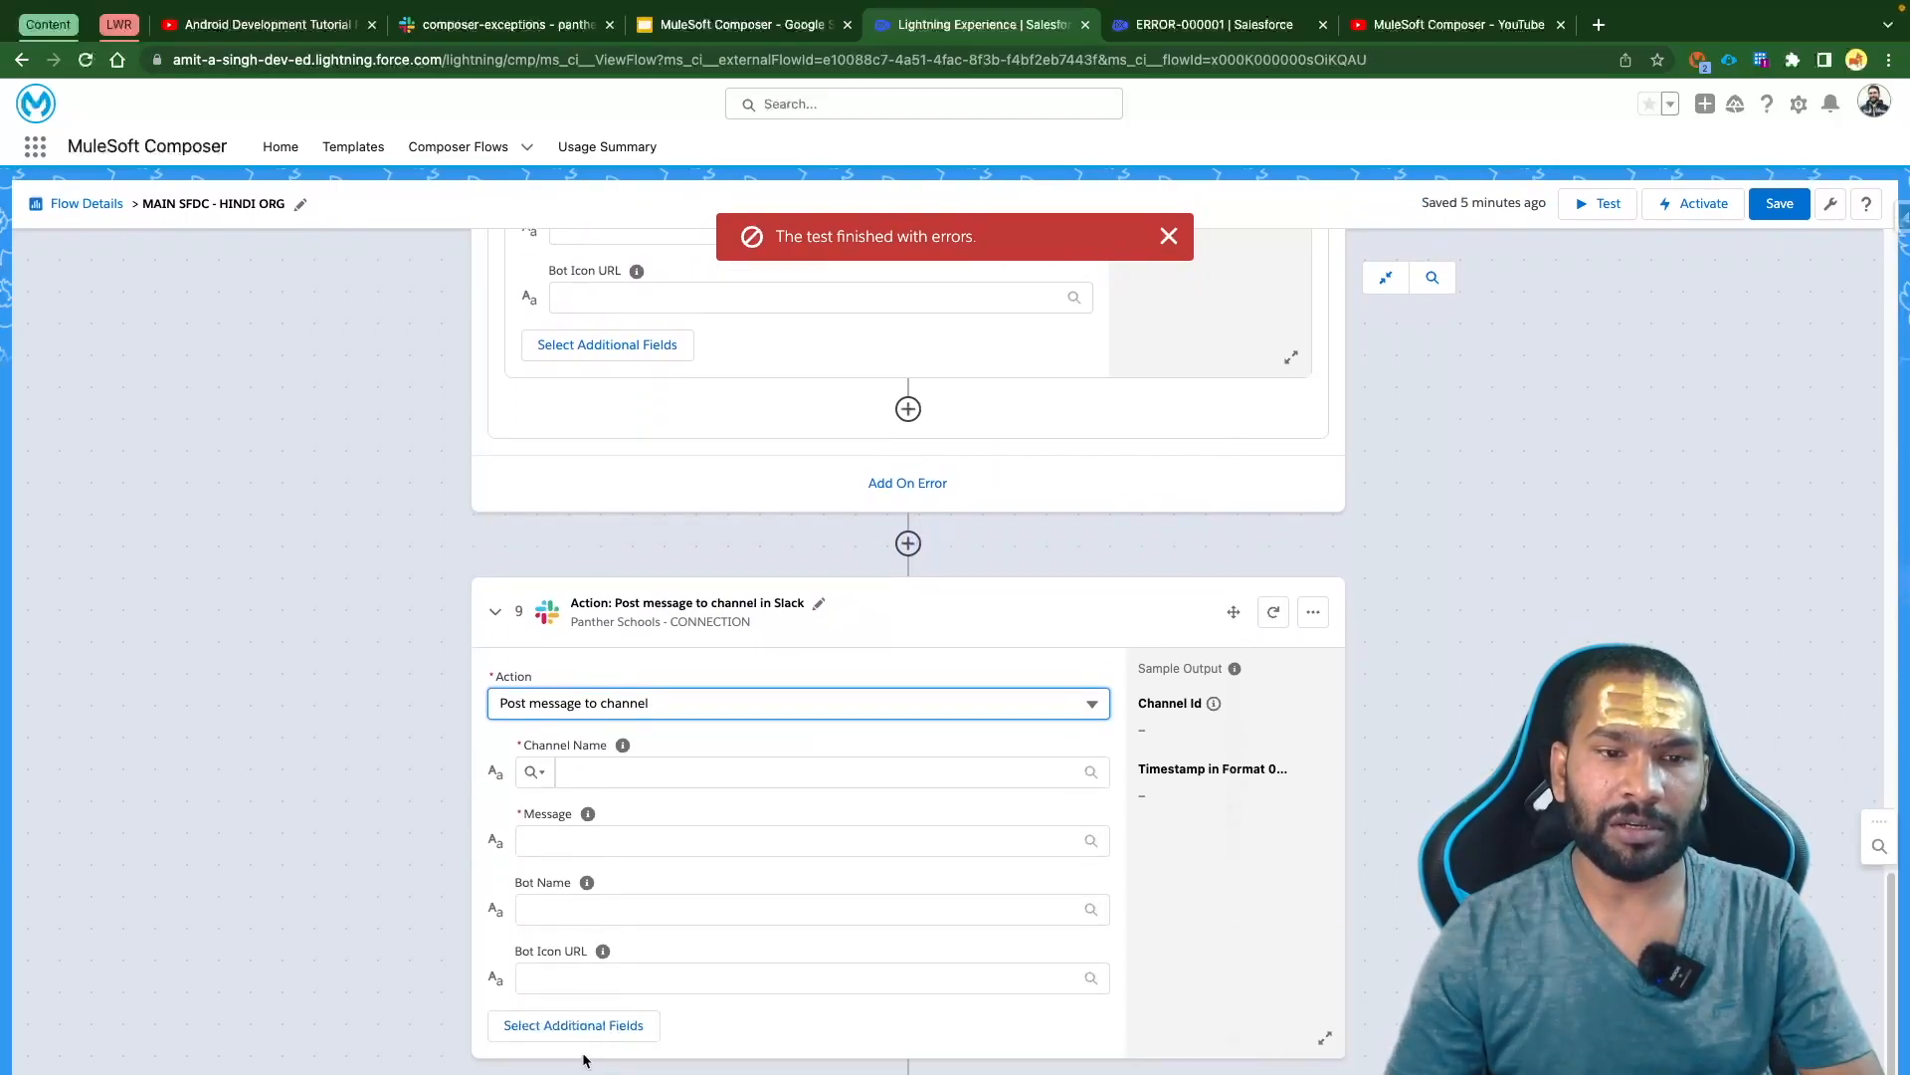
left_click(642, 773)
type("sales")
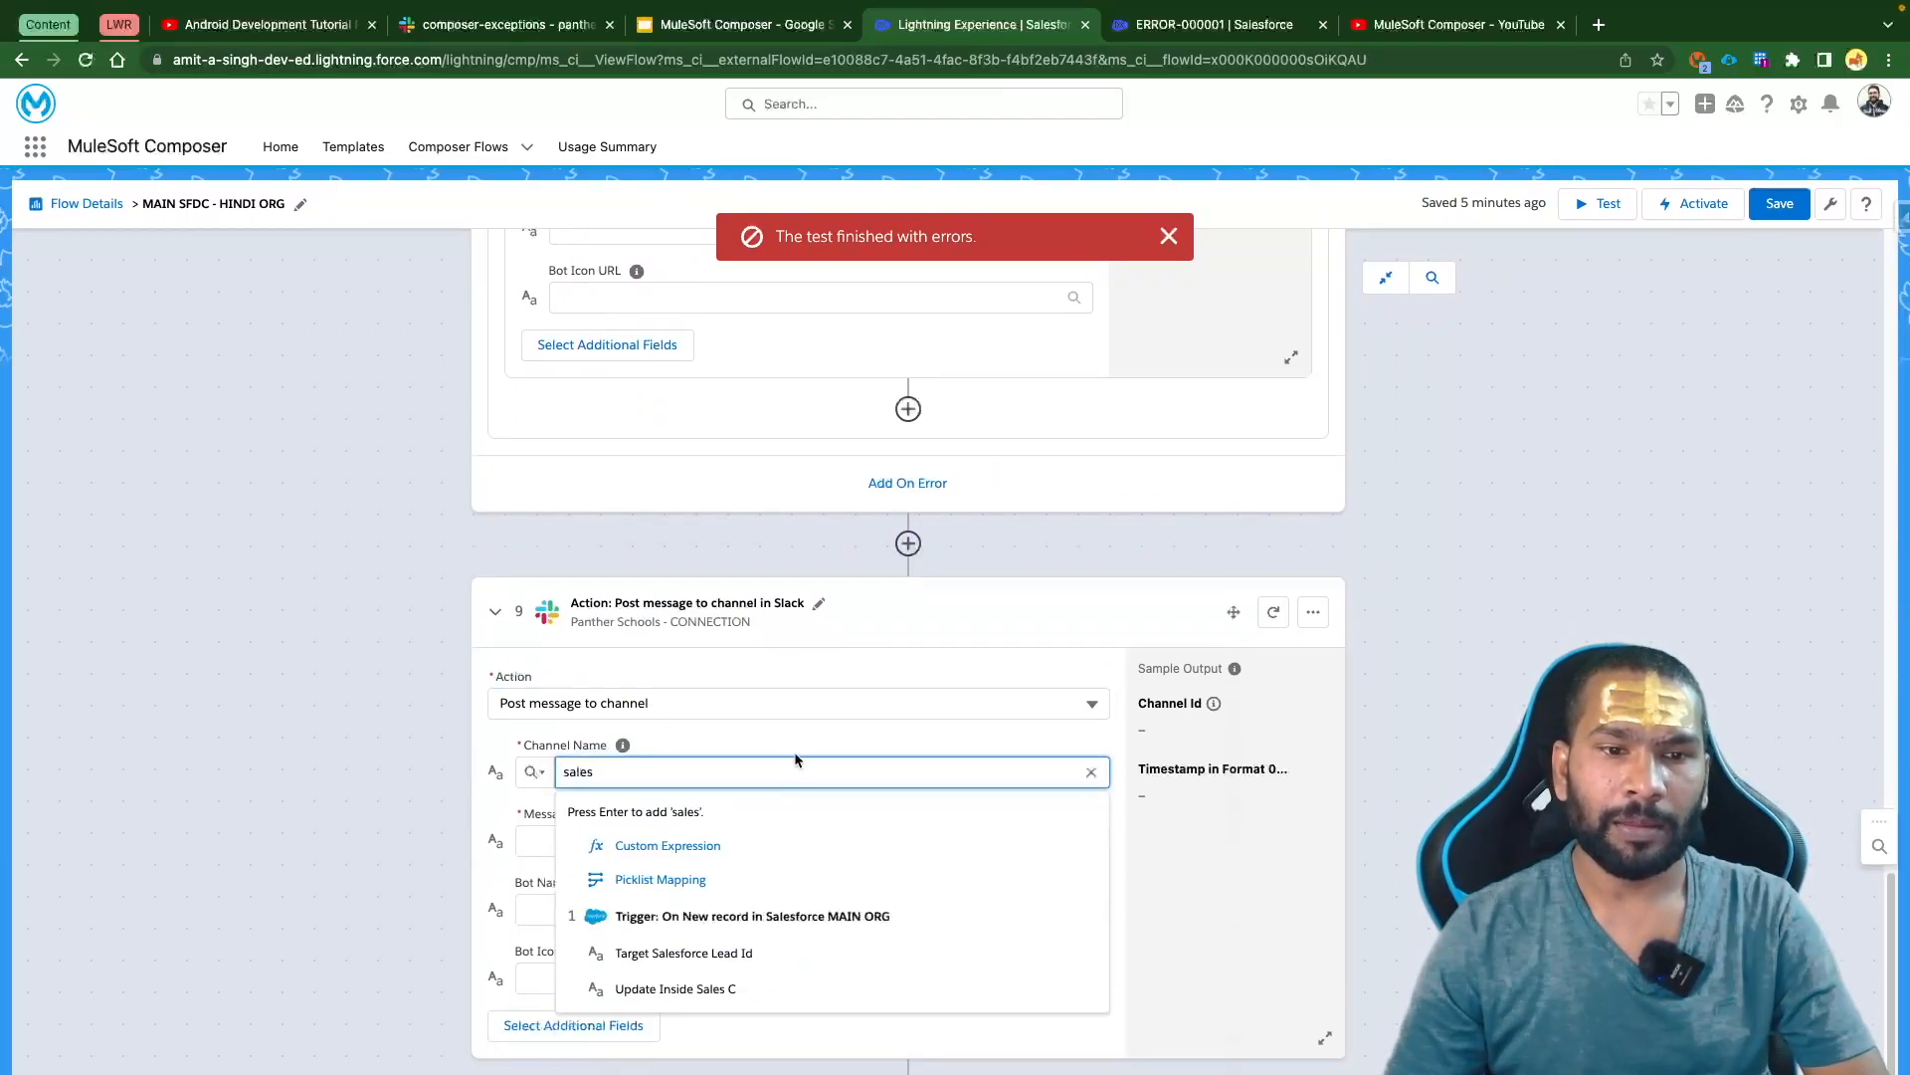
key("Return")
Choose sales-channel from the channel list as the new Slack action's Channel Name
left_click(545, 773)
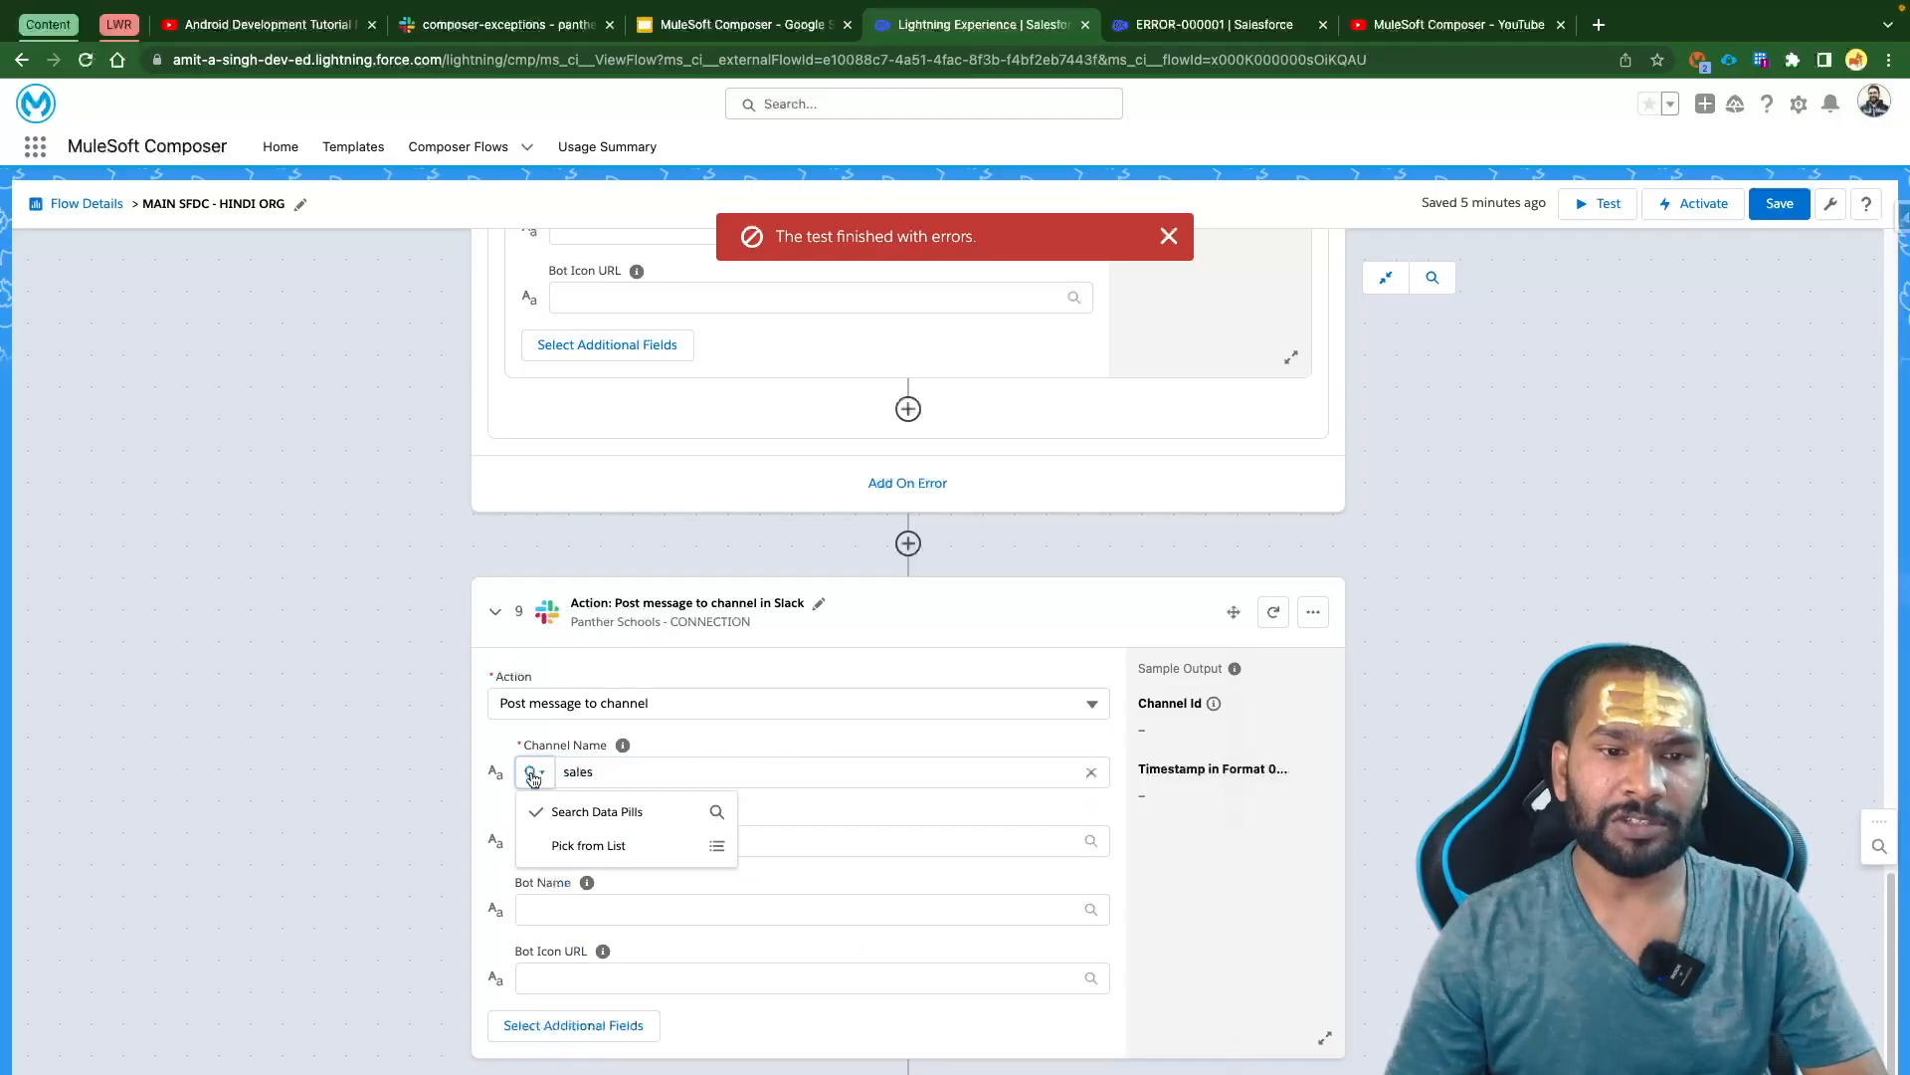
left_click(592, 847)
left_click(637, 890)
Set the new Slack action's message to "I am there event there is some error" and save the flow
left_click(664, 838)
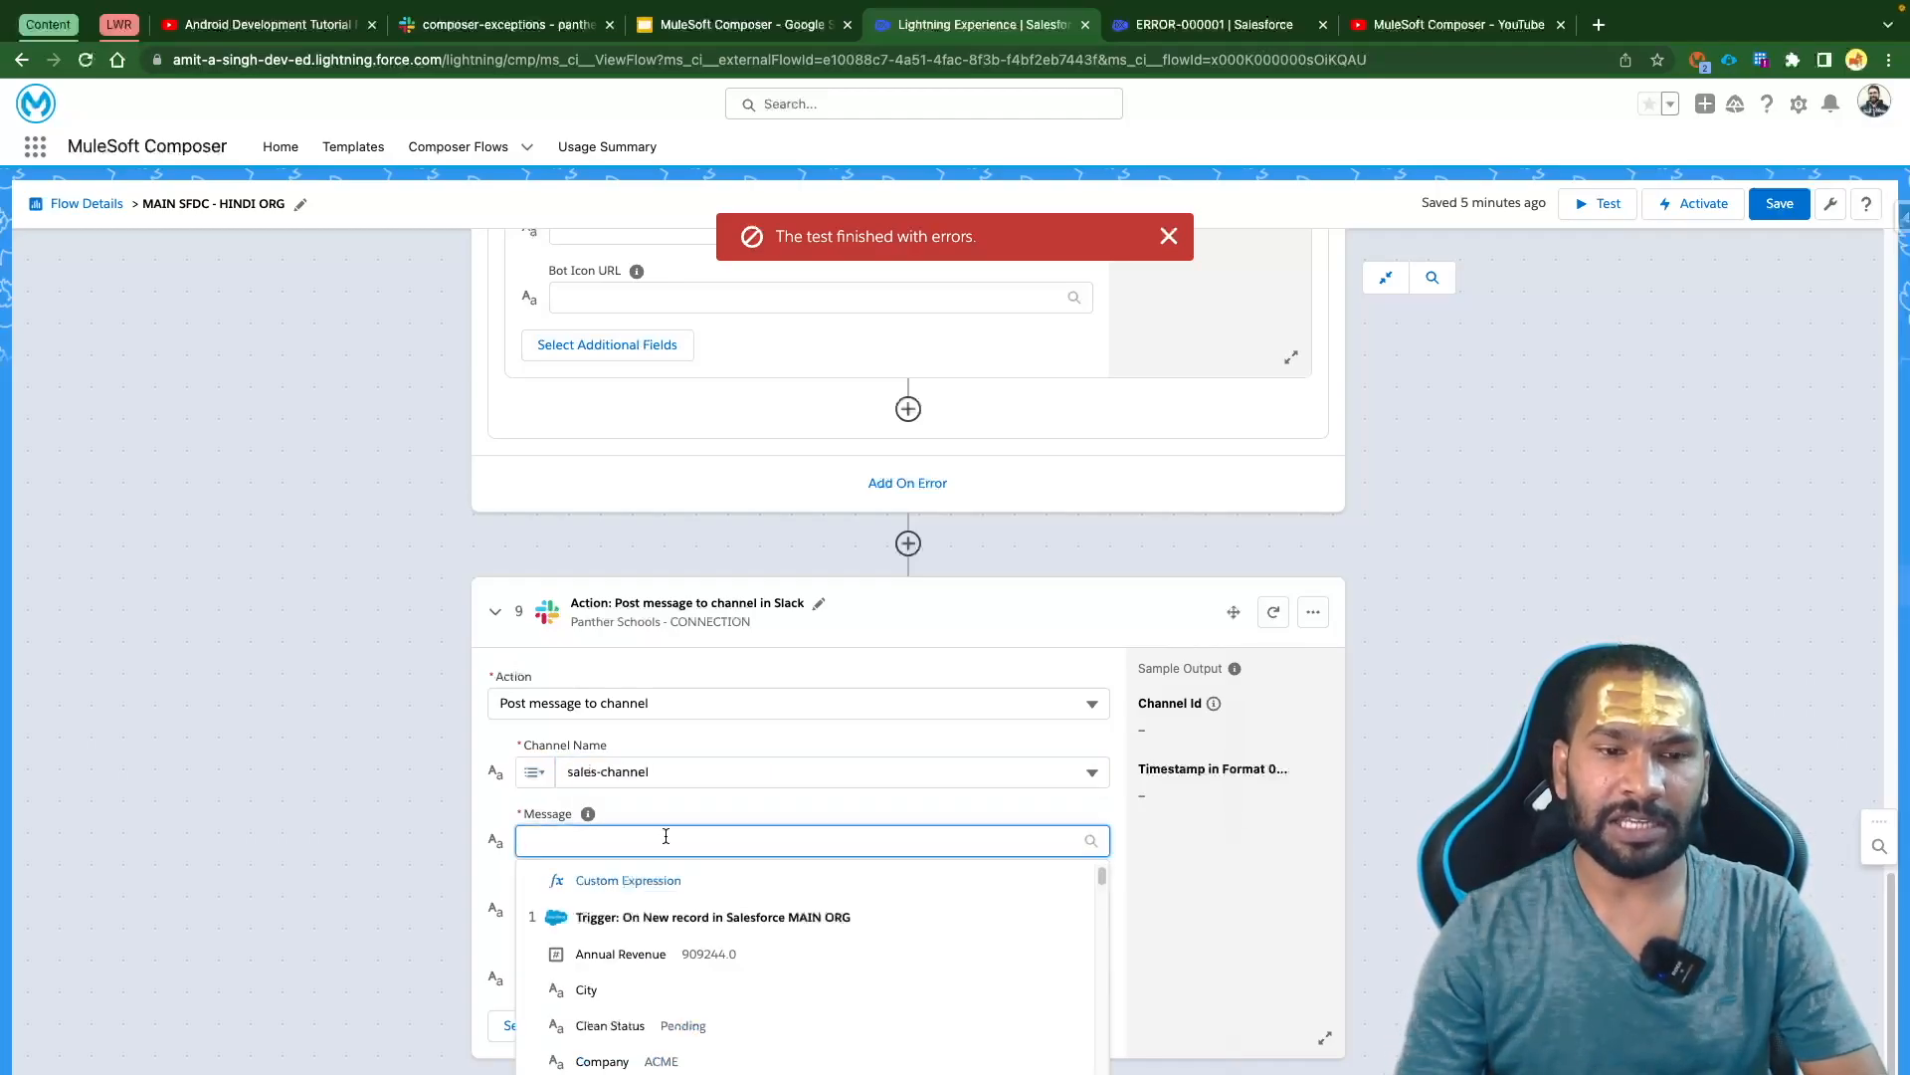
type("I am ther")
type("e event there ")
type("is an error")
key("Return")
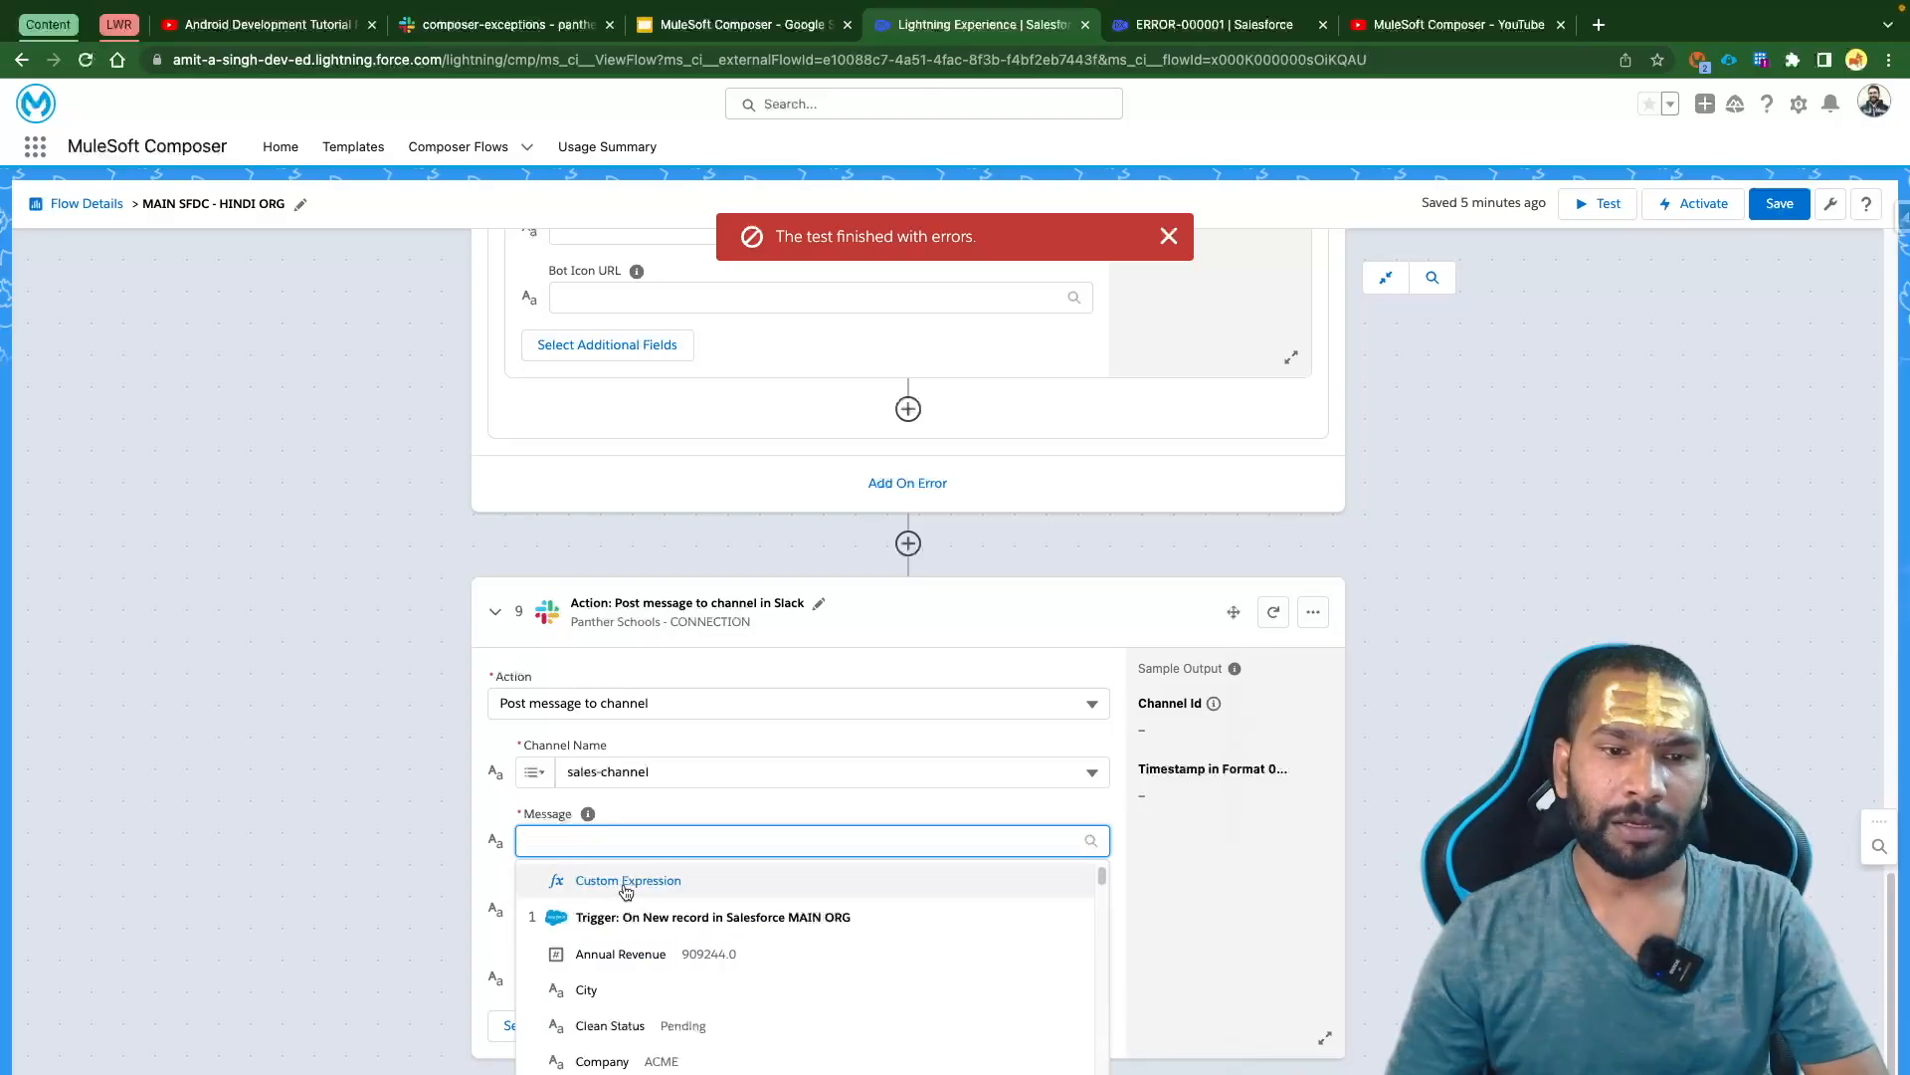
left_click(628, 881)
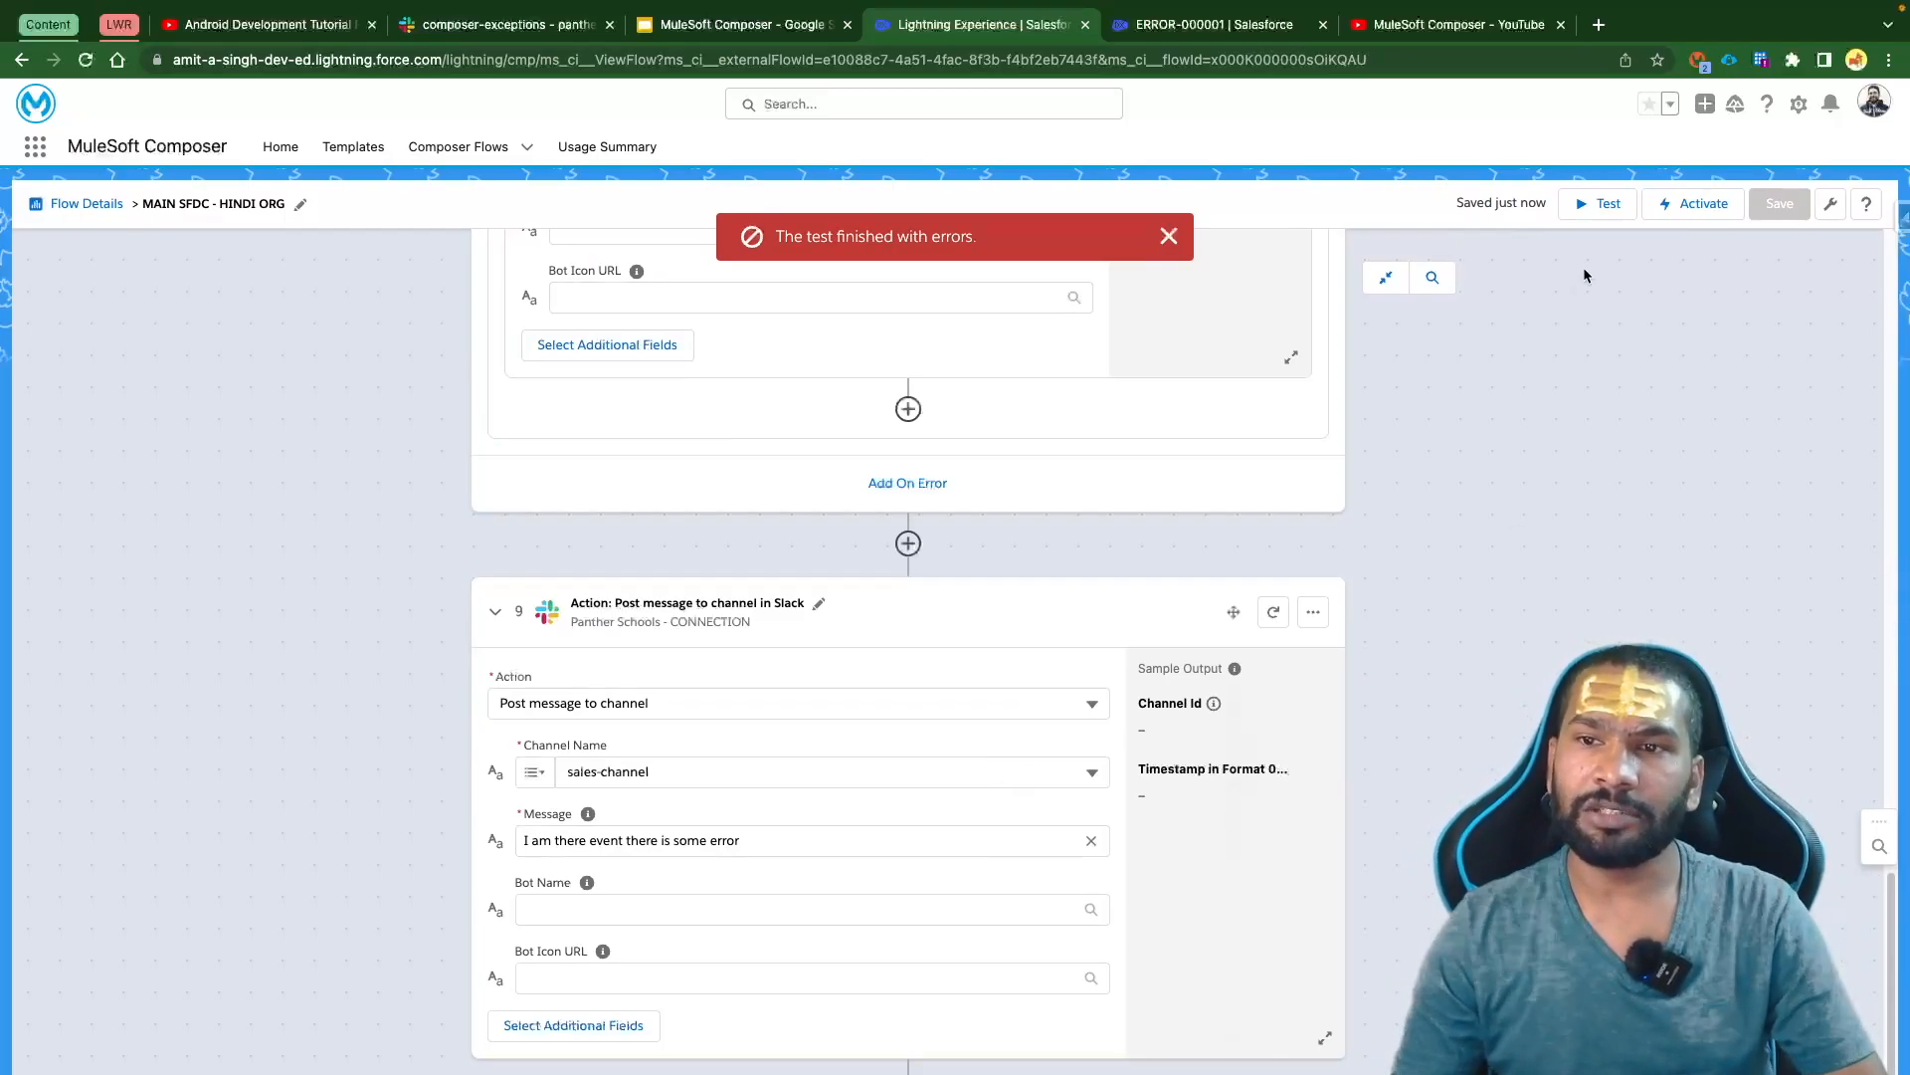
Start a test of the flow, and clone the Max The Mule lead with a different e-mail address and an empty Target Salesforce Lead Id
left_click(1598, 204)
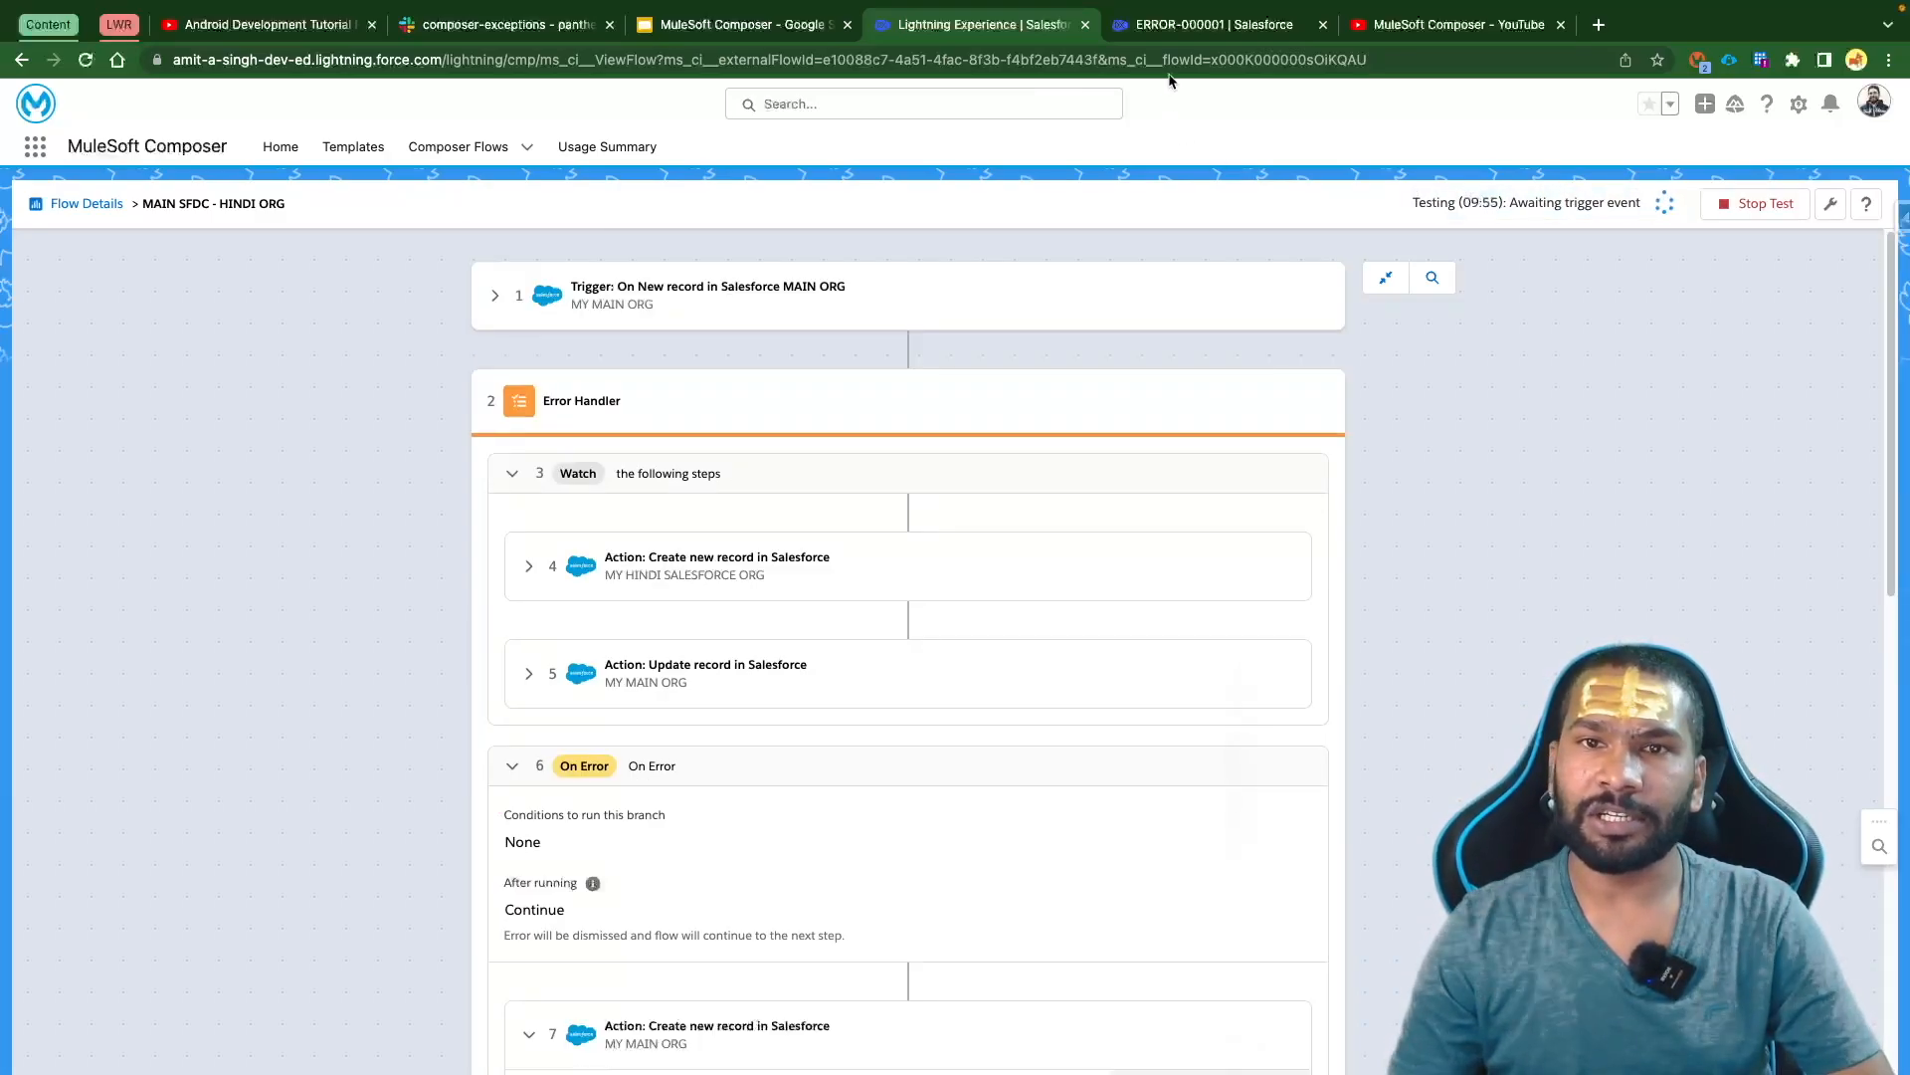
left_click(1194, 30)
left_click(36, 148)
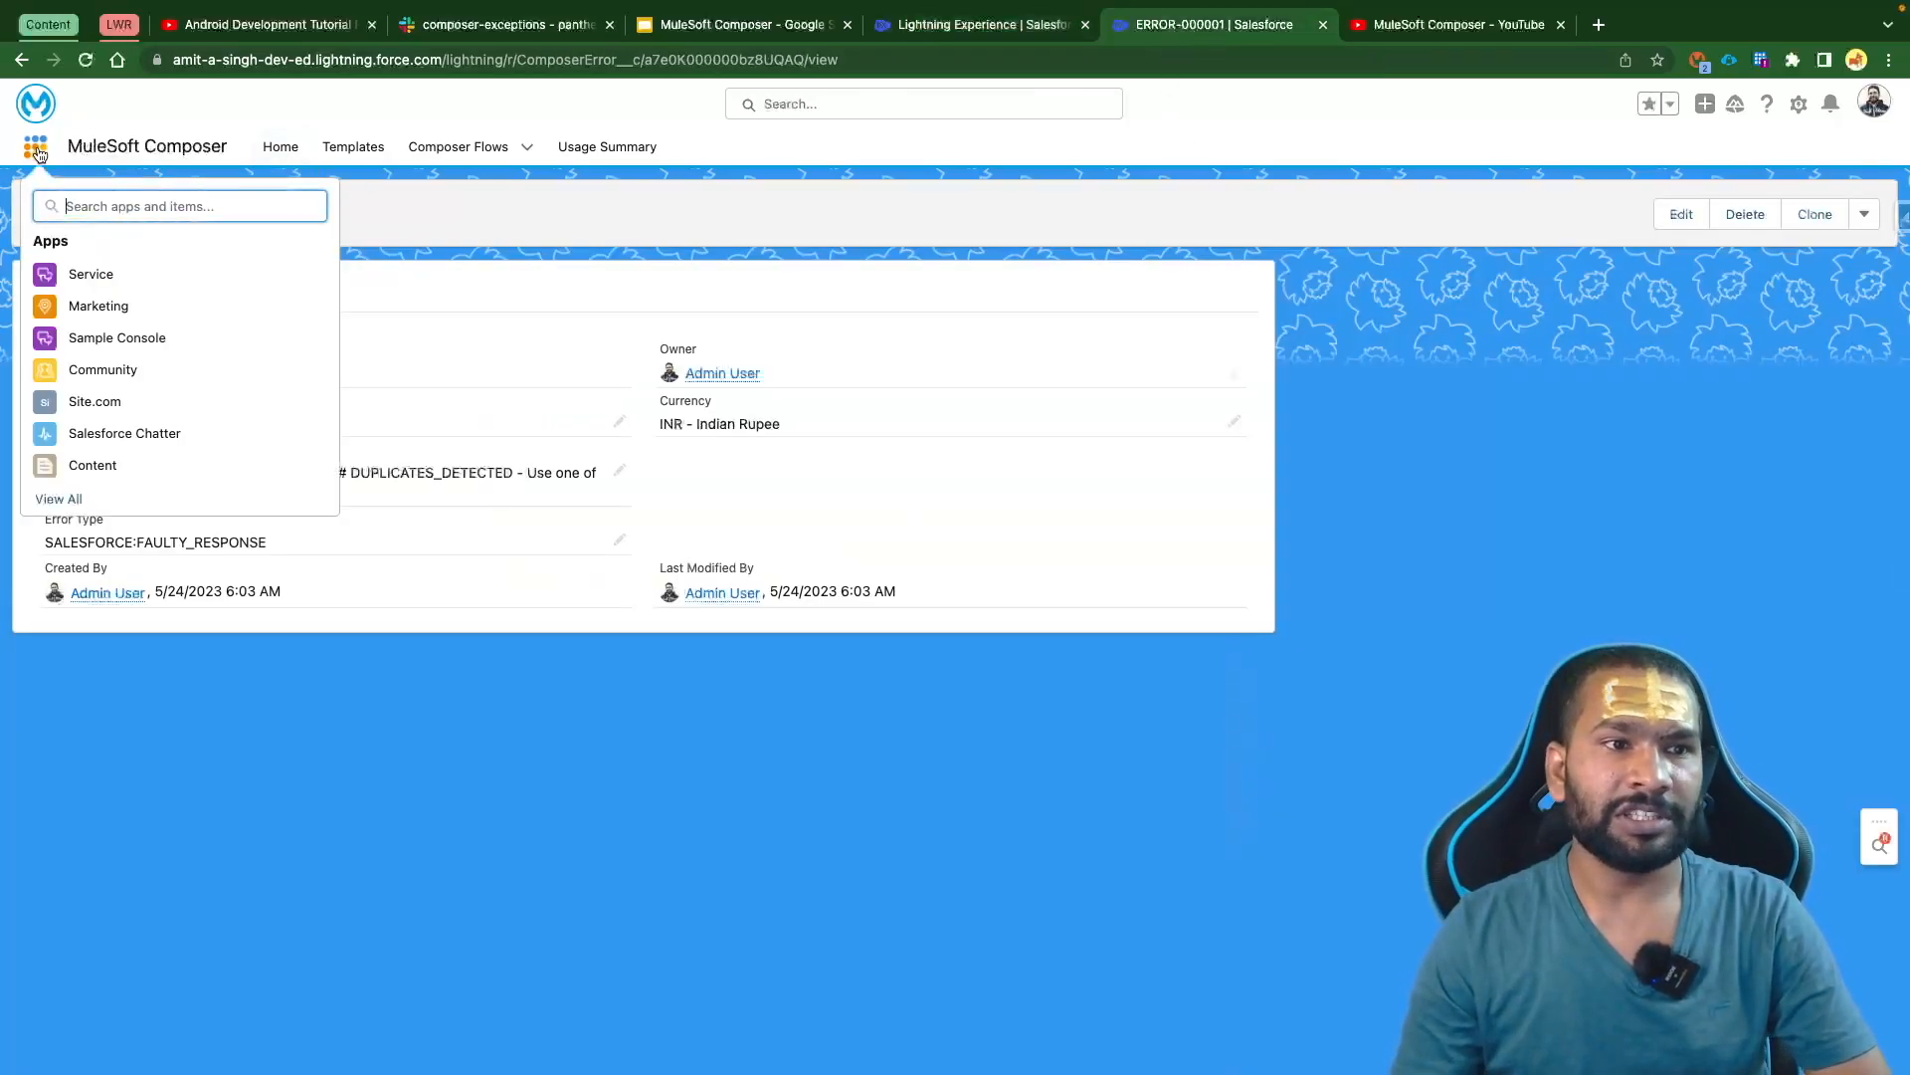
type("lead")
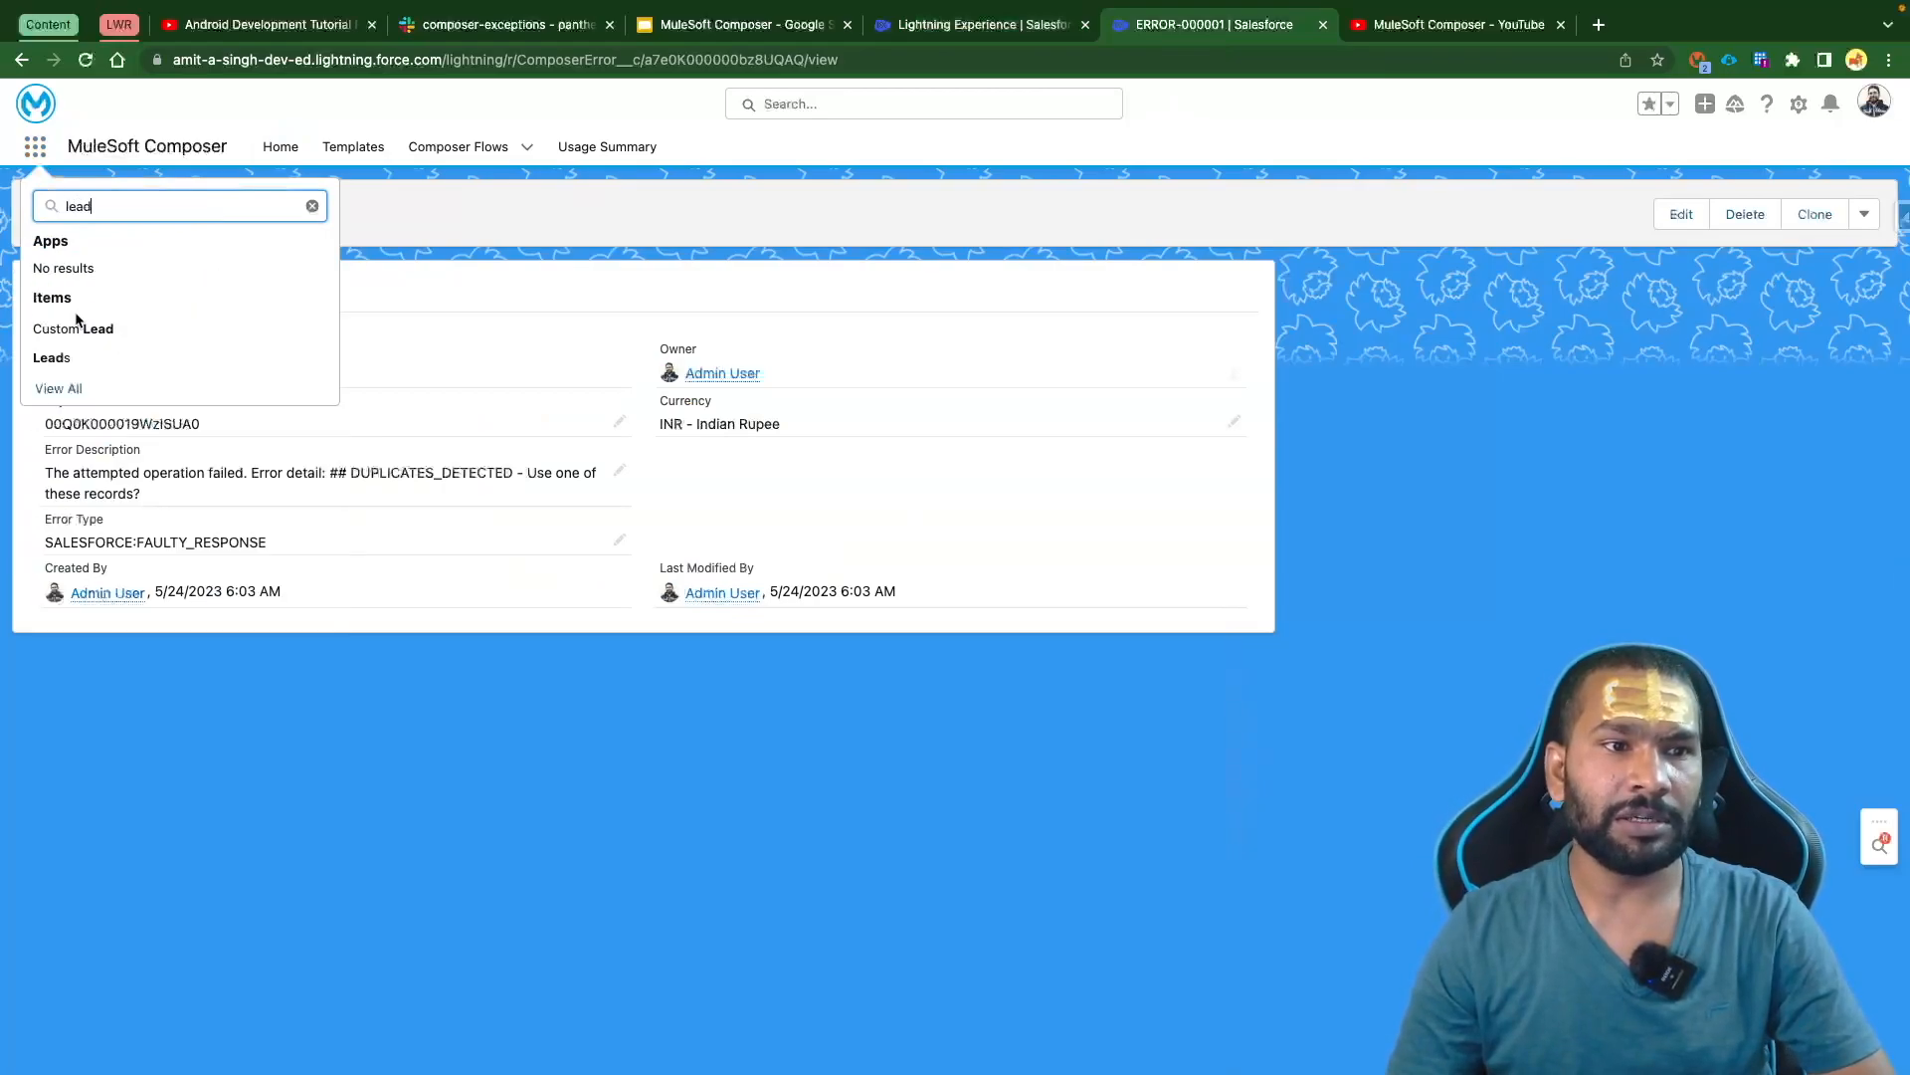
left_click(69, 369)
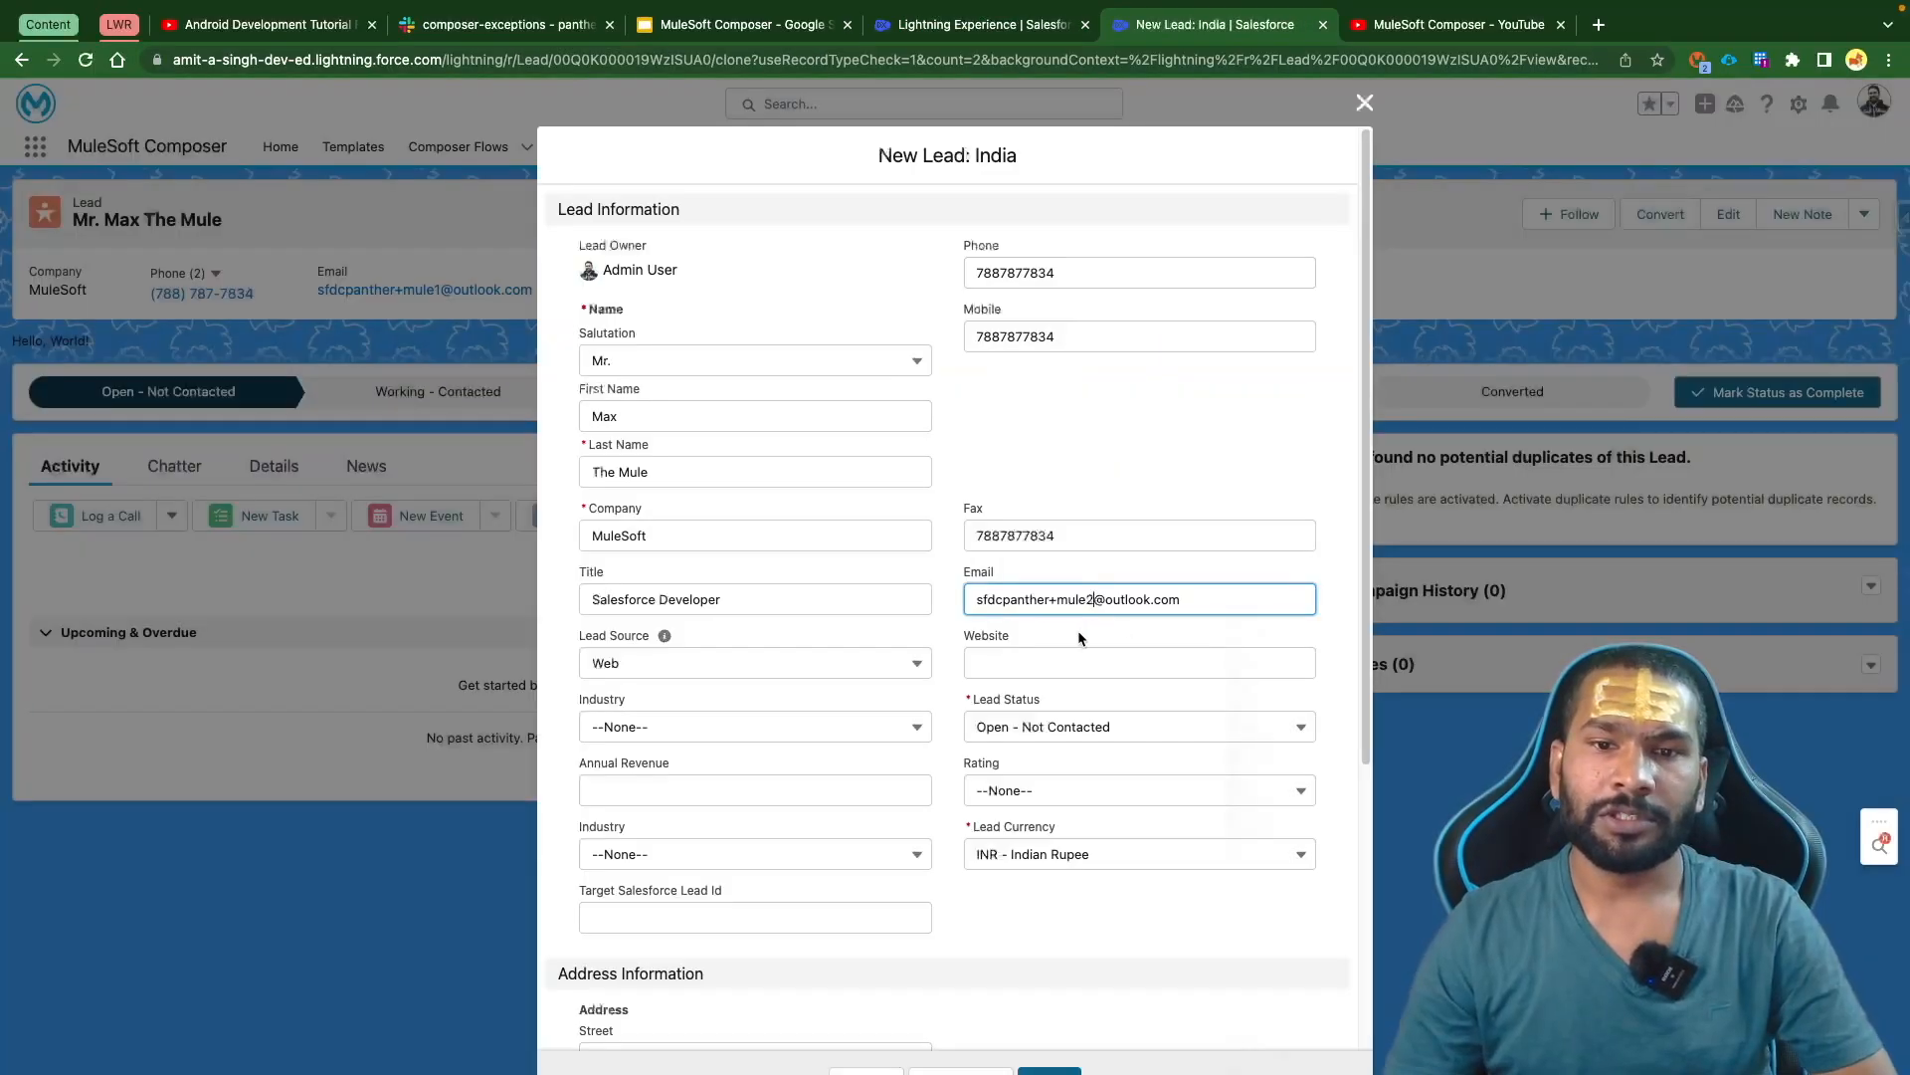
left_click(1055, 625)
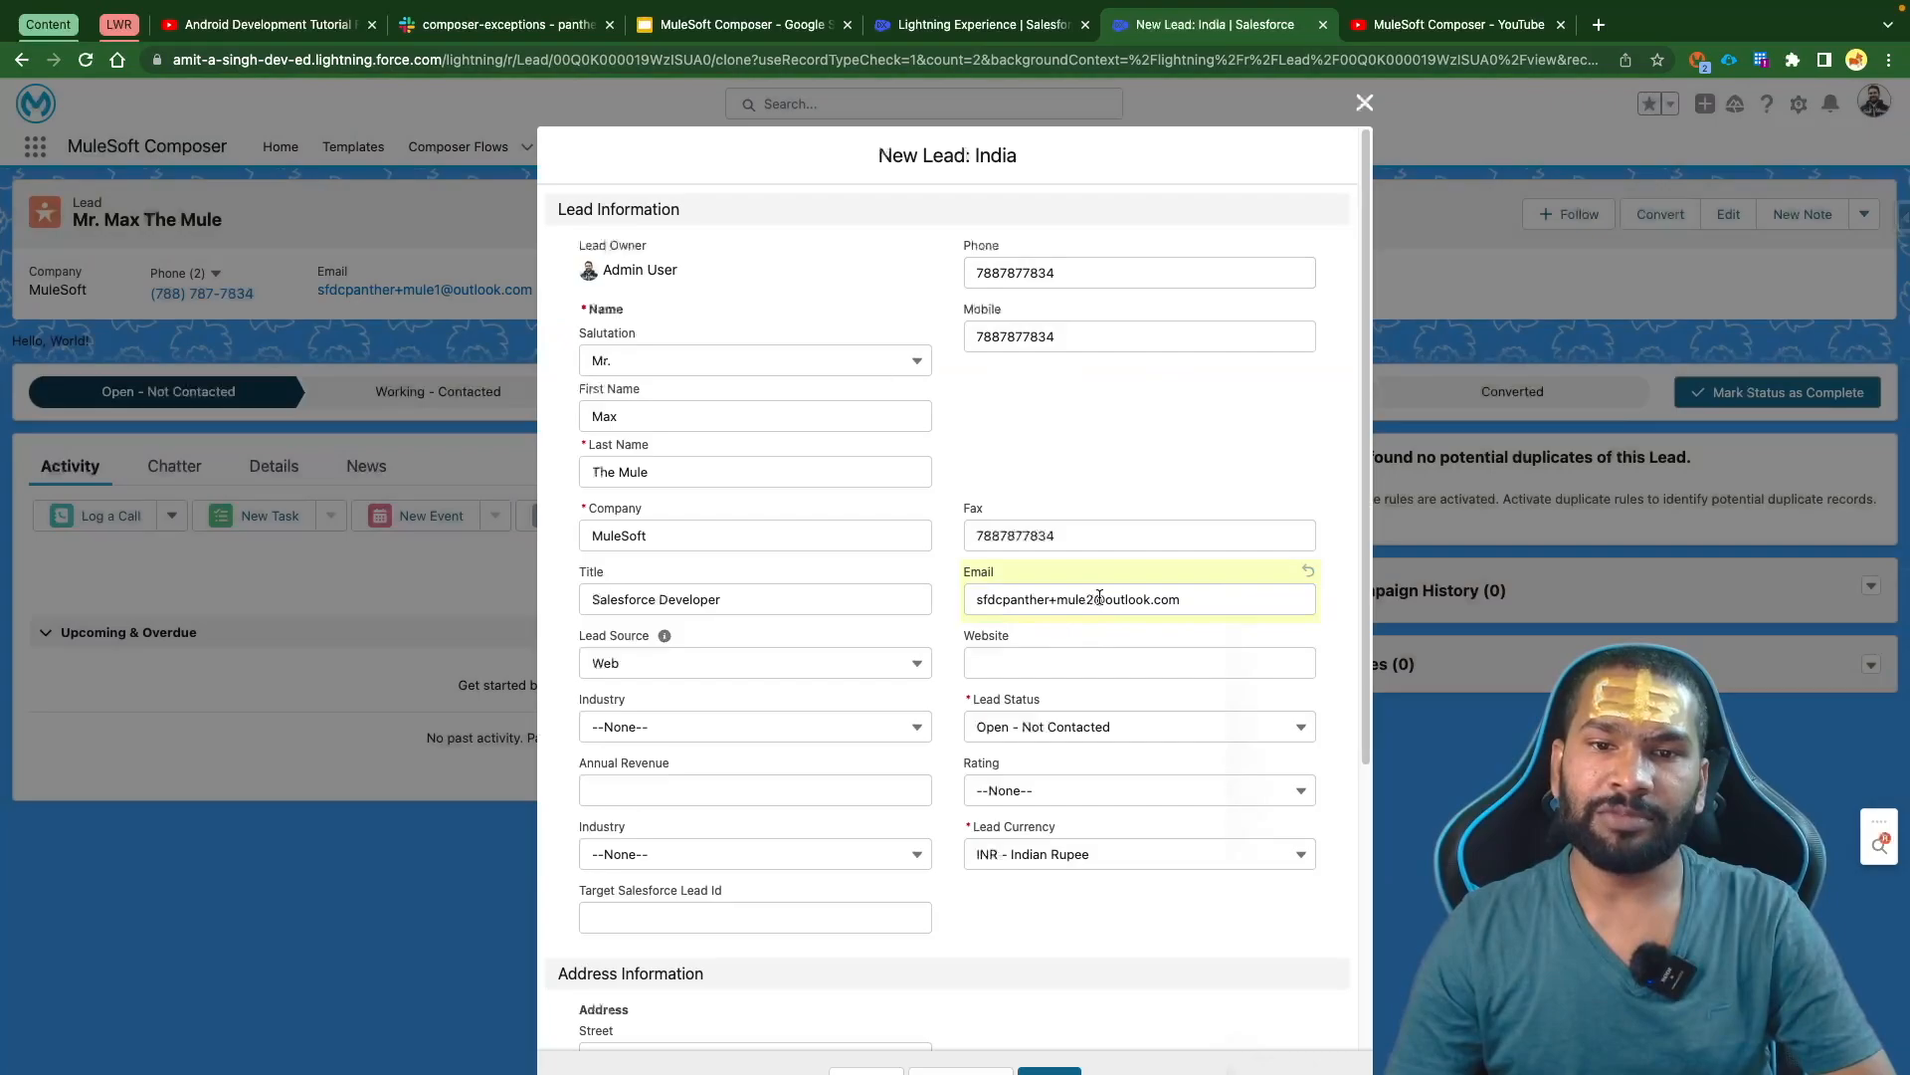
left_click(1050, 1070)
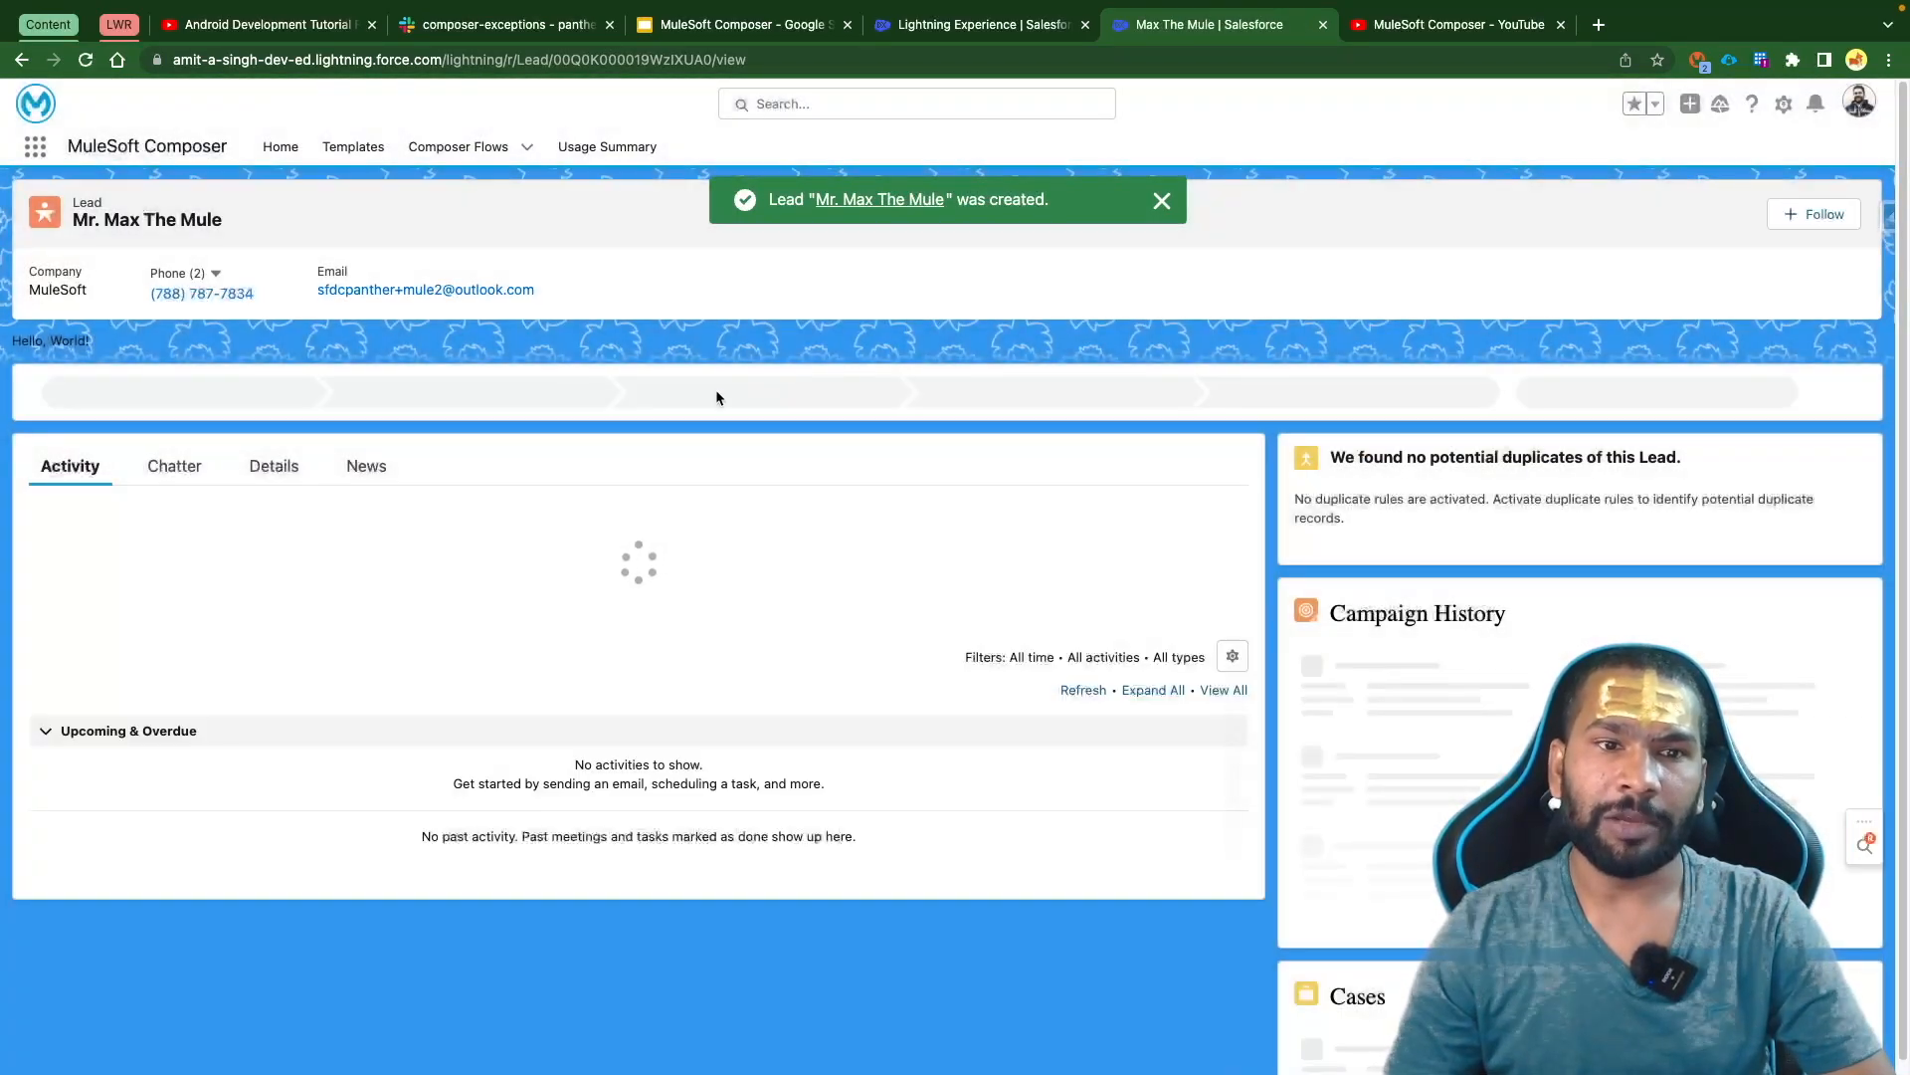
Return to the MAIN SFDC - HINDI ORG flow and check the running test's status
left_click(983, 23)
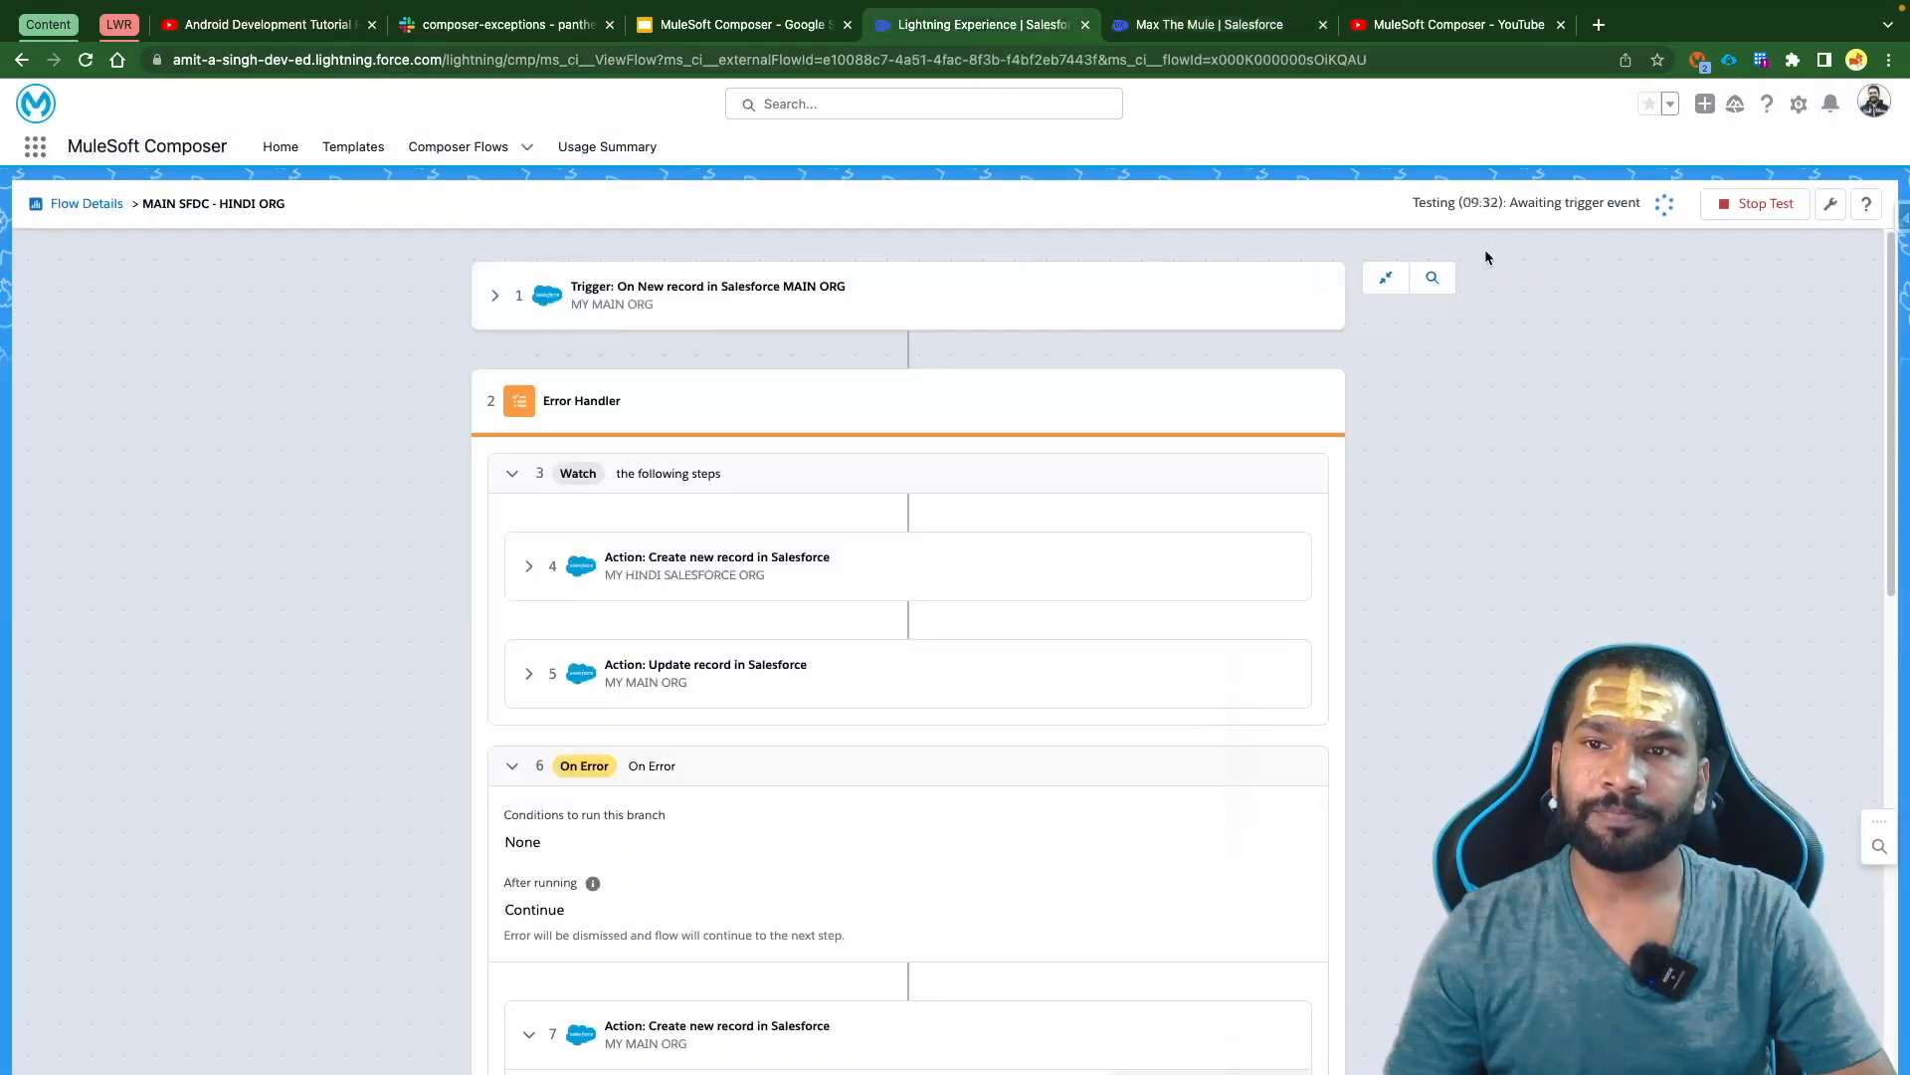
left_click_drag(1411, 202, 1642, 203)
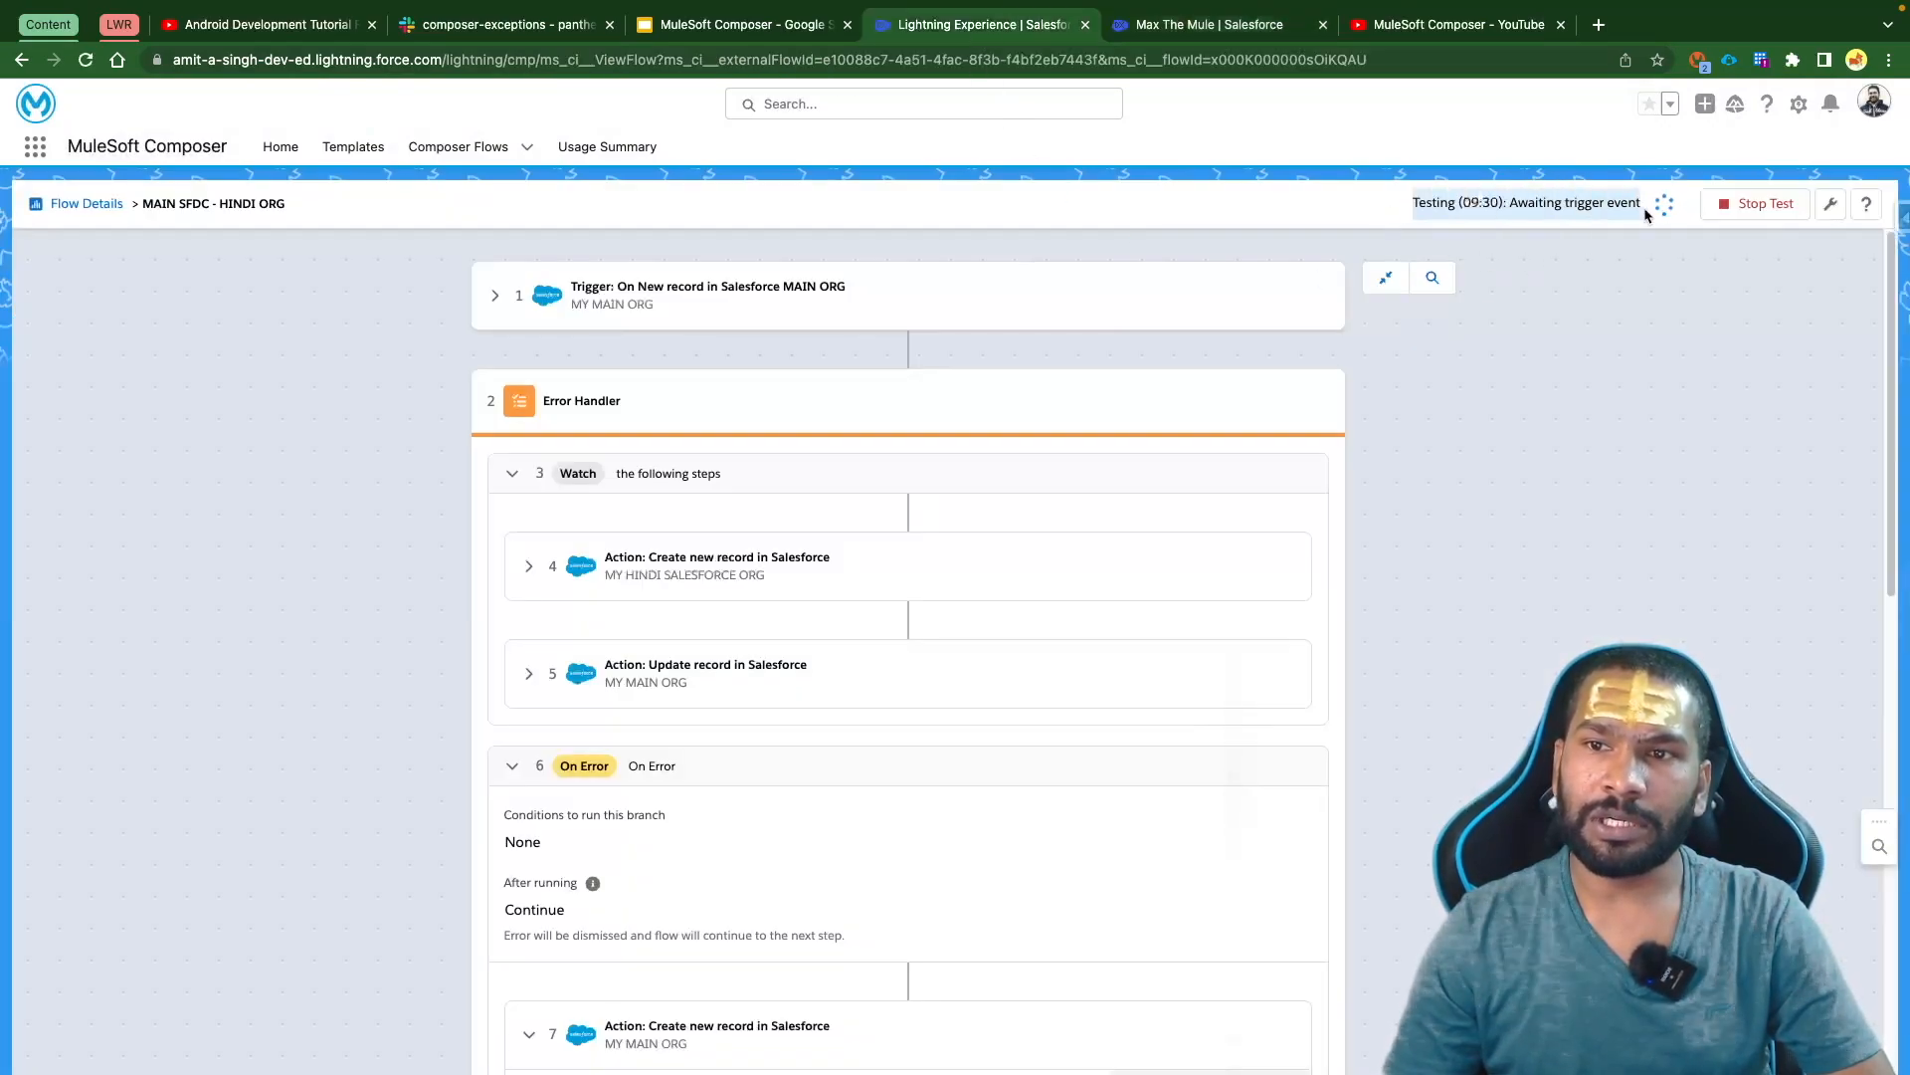
Review the finished test's output for each step of the flow, from the trigger through the error branch to the sales-channel Slack action
left_click(1539, 421)
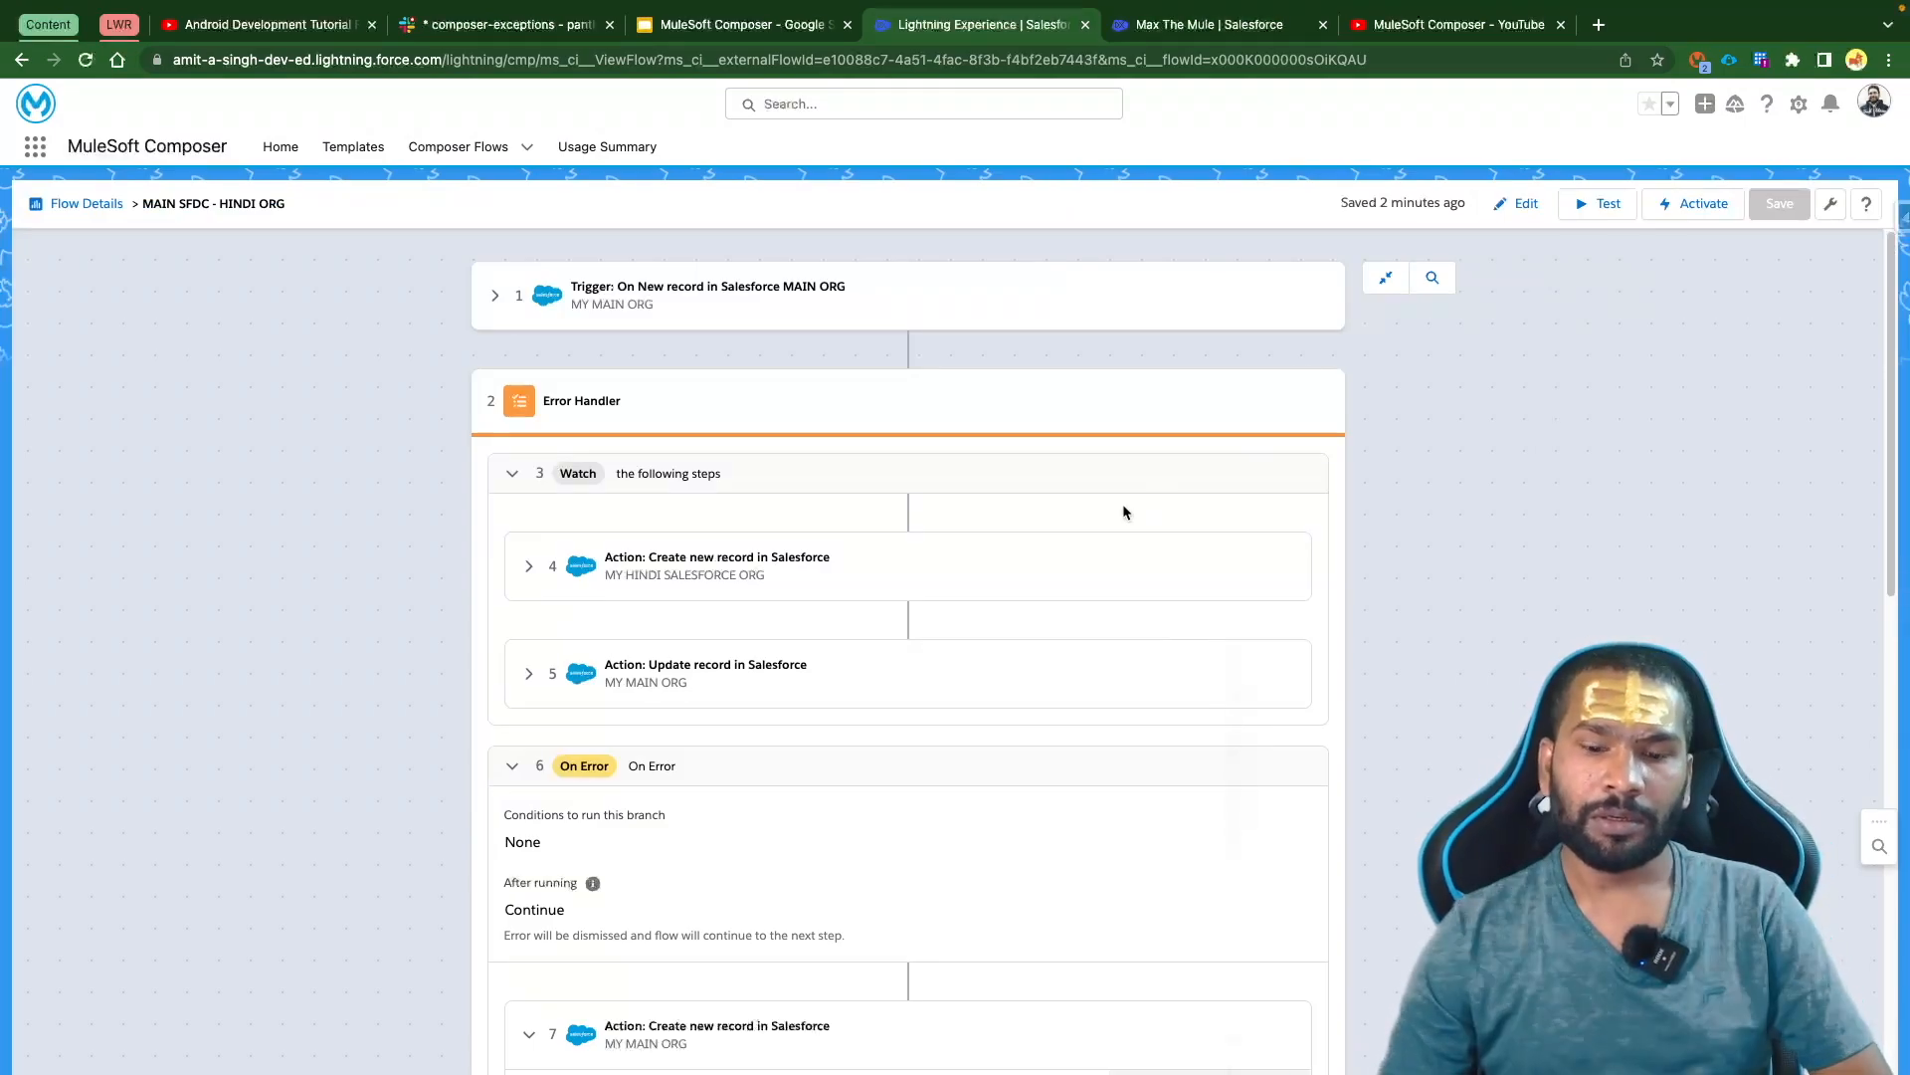
scroll(1123, 512, "down", 3)
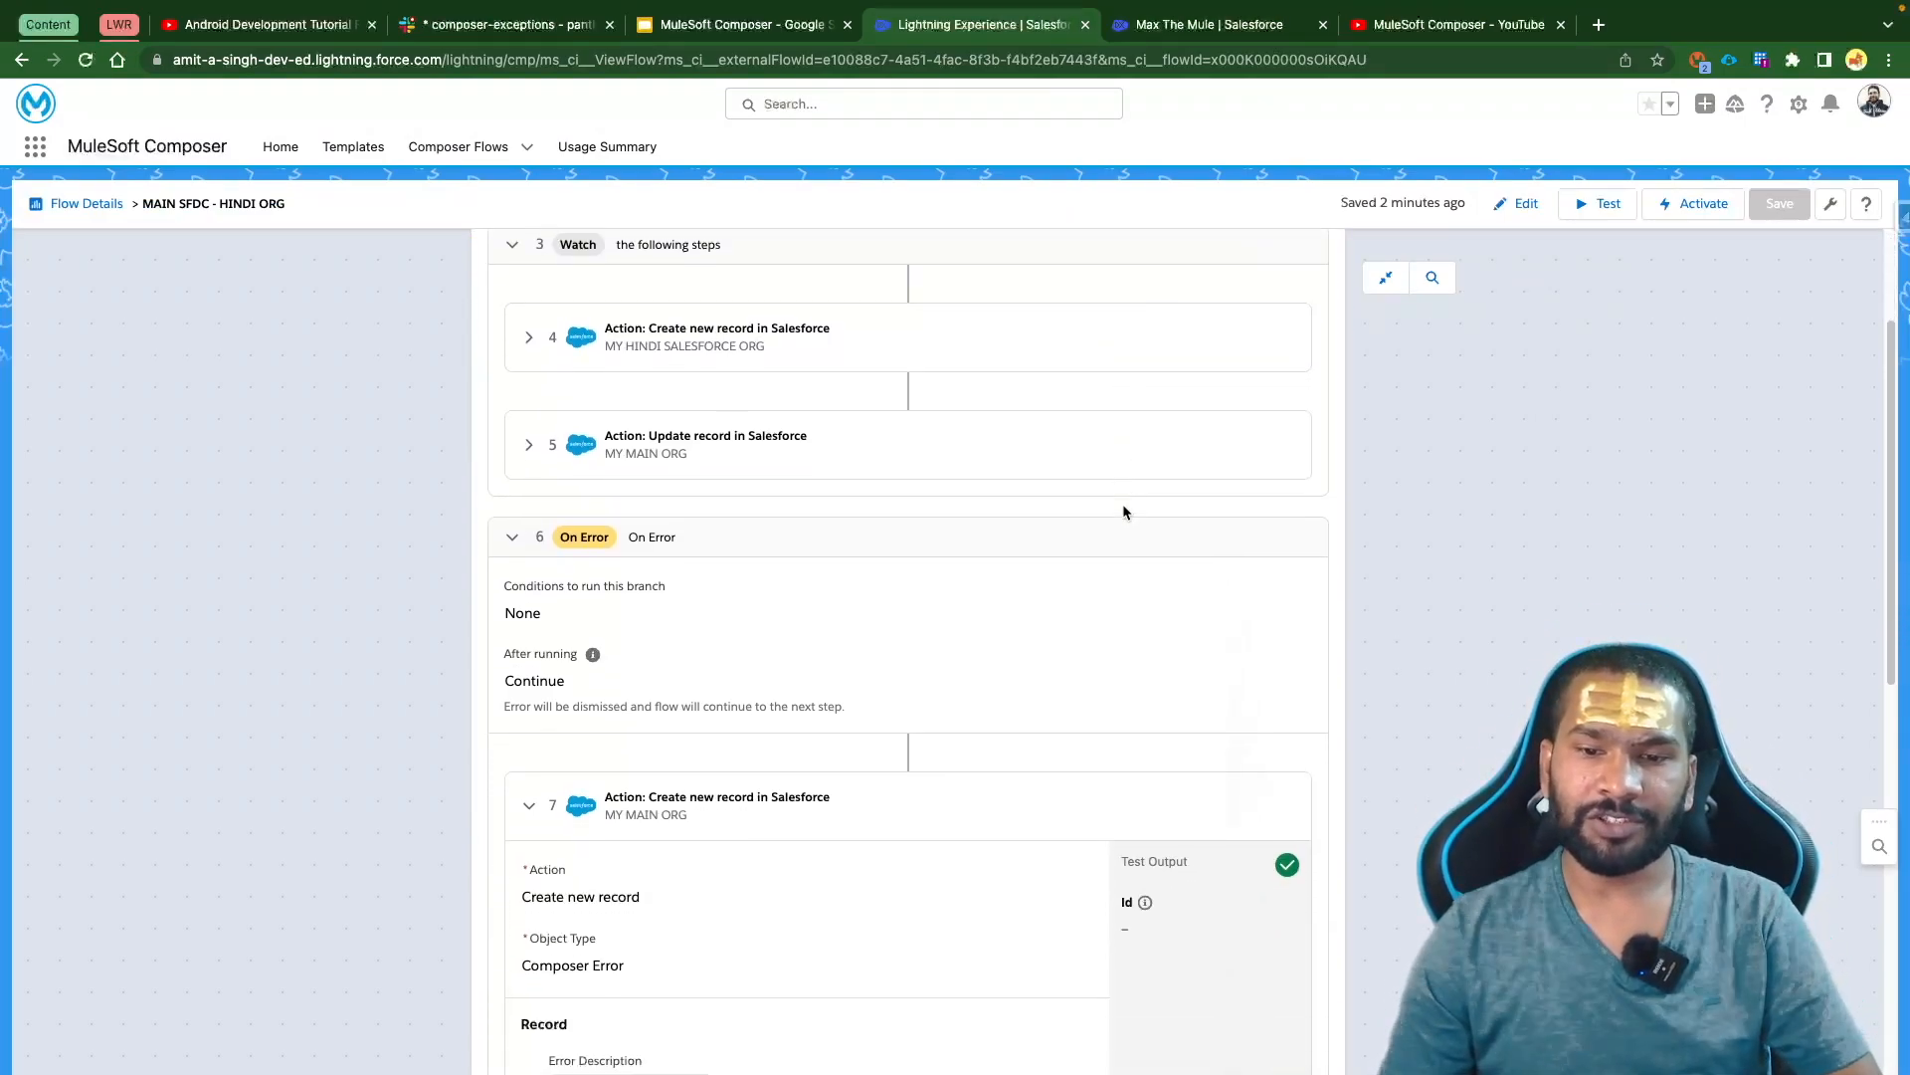
scroll(1123, 512, "down", 3)
scroll(853, 552, "up", 5)
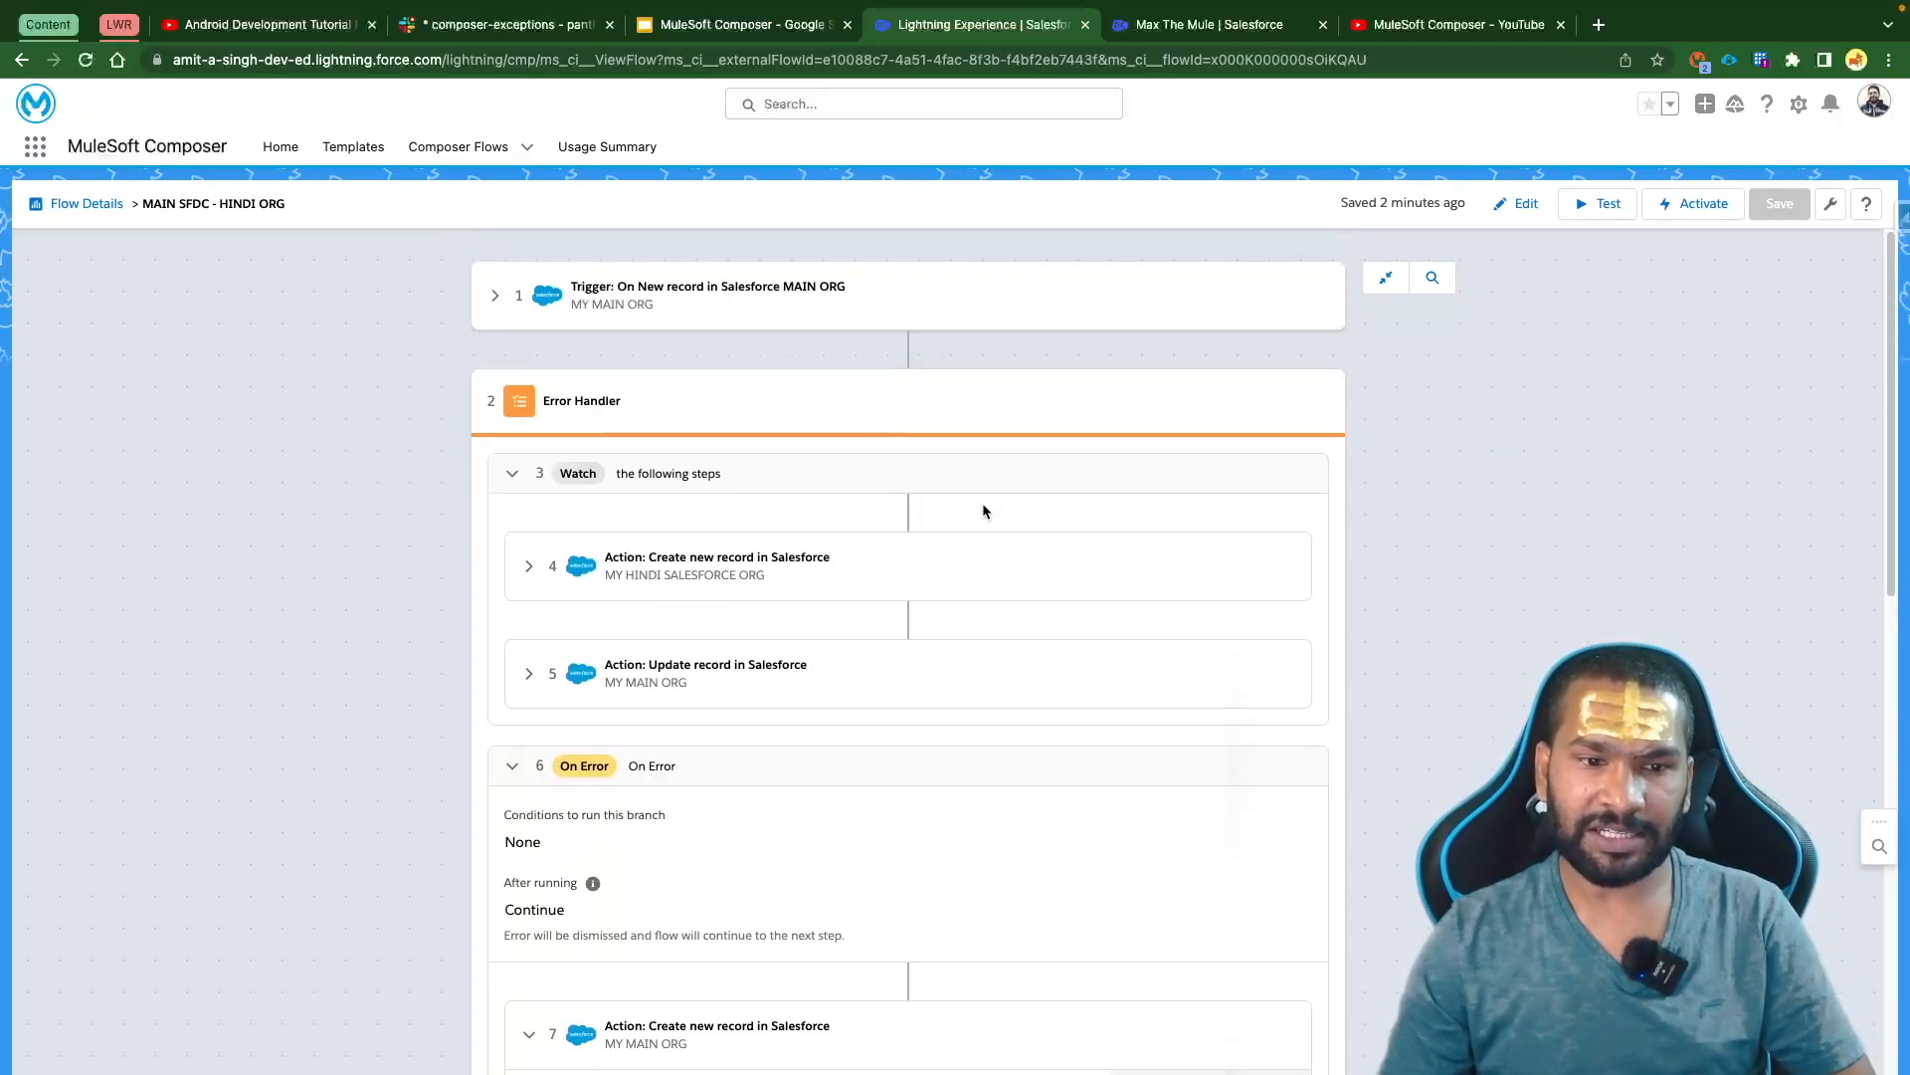
scroll(983, 510, "down", 4)
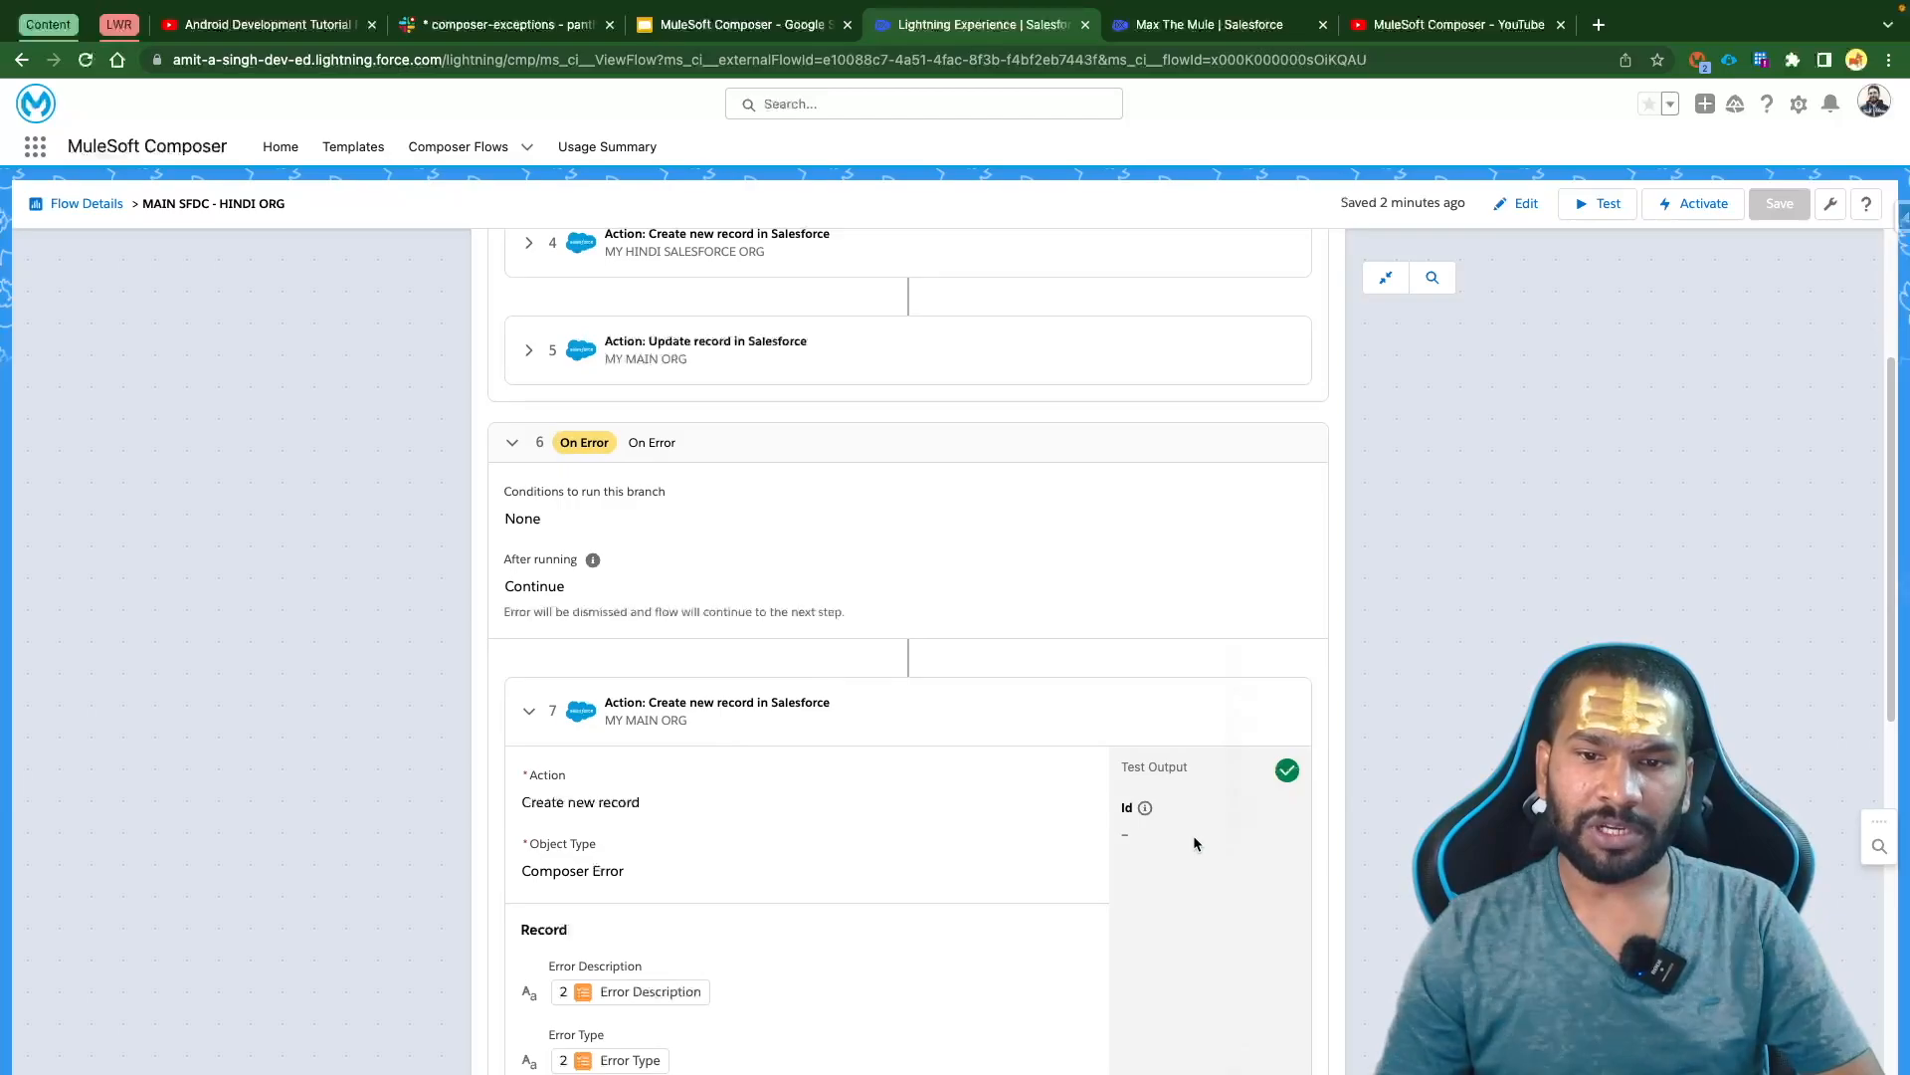
scroll(1192, 834, "down", 4)
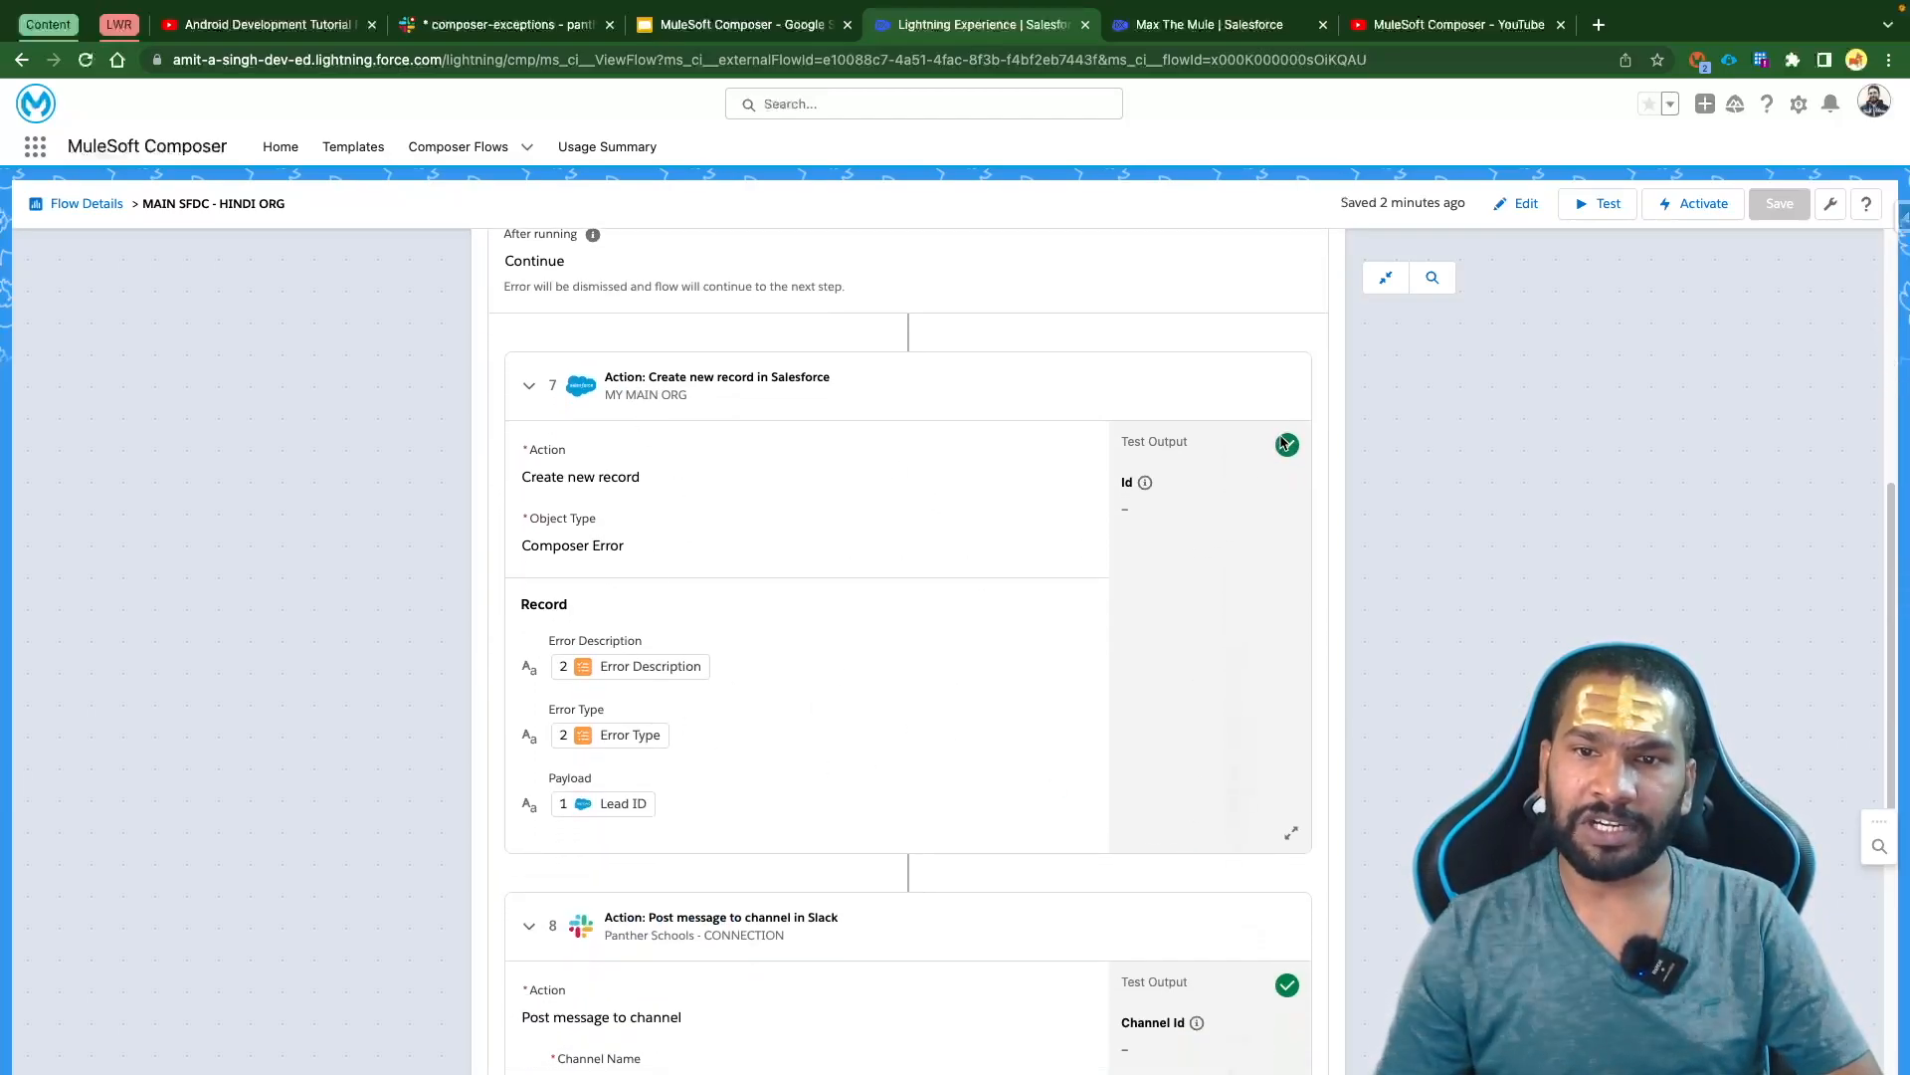
scroll(1073, 510, "down", 10)
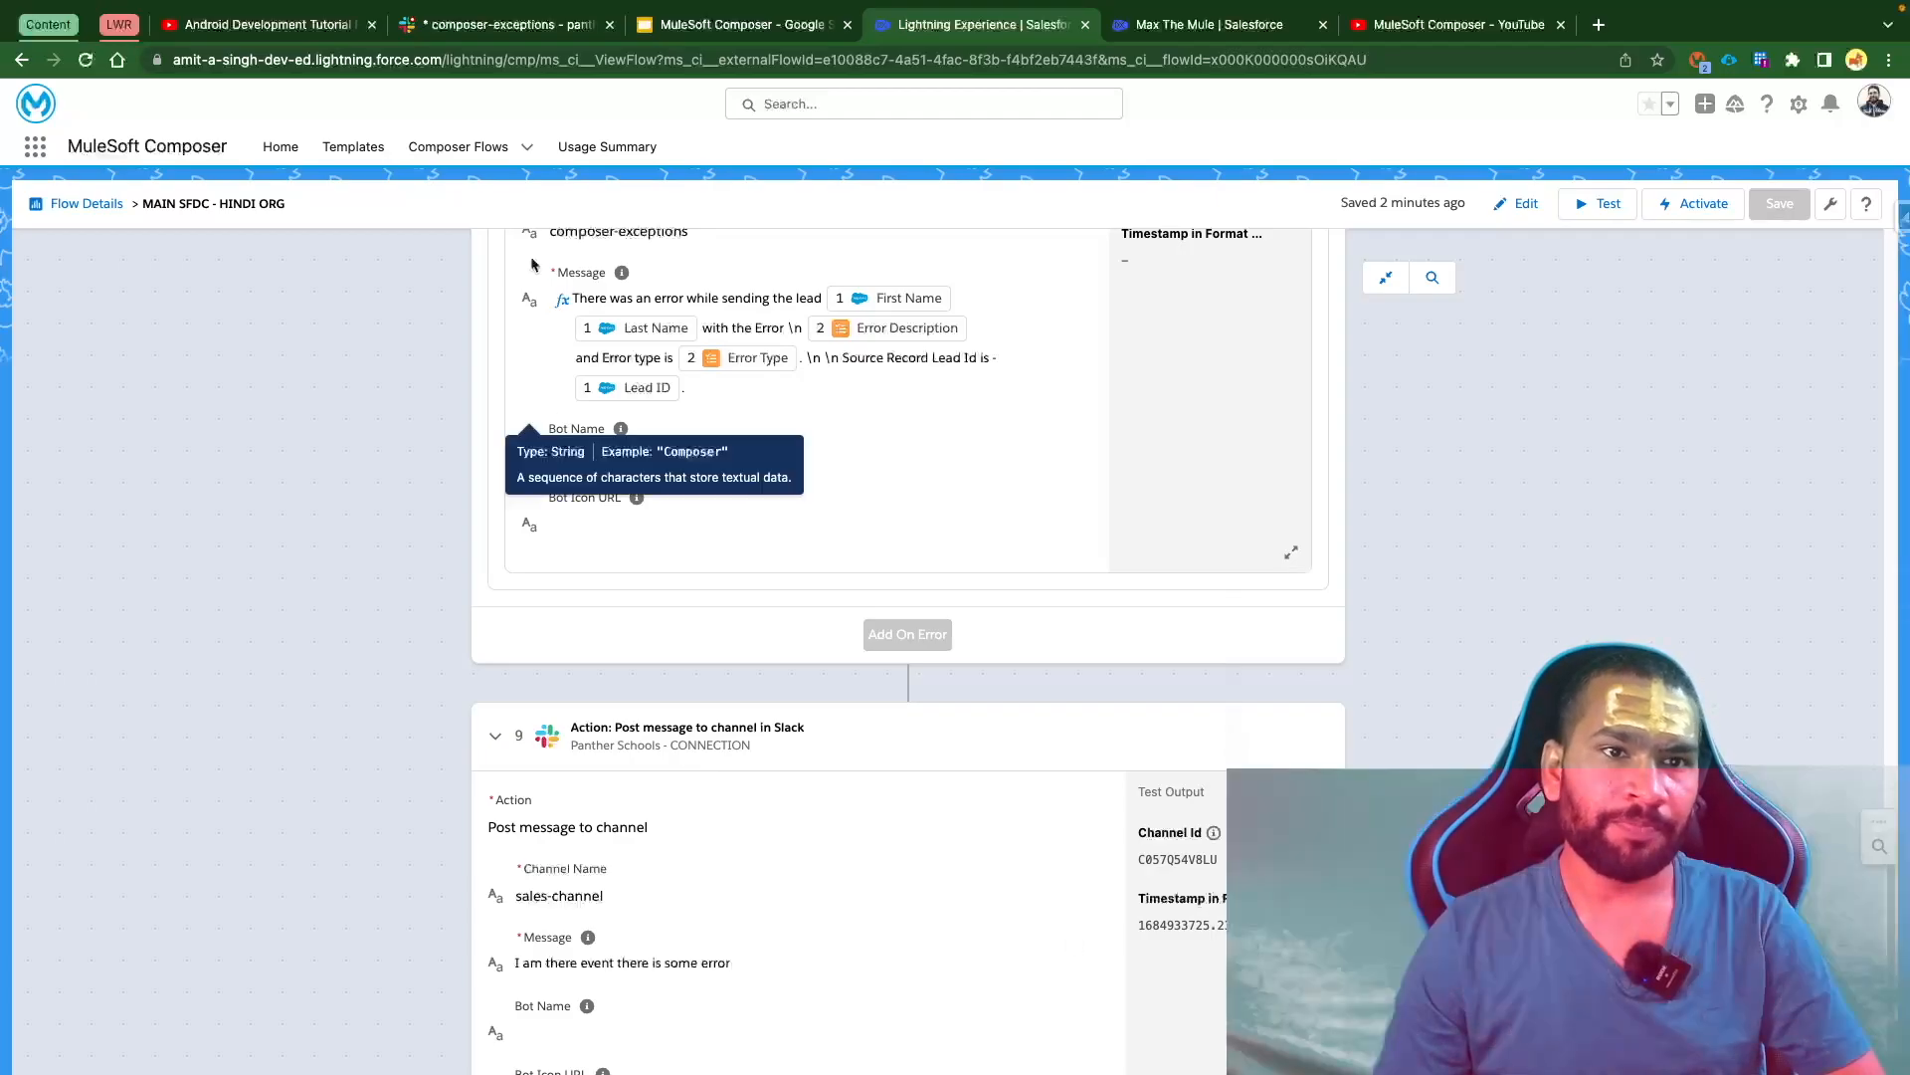
Switch to Slack and examine the newest MuleSoft Composer messages in the composer-exceptions and sales-channel channels
left_click(505, 24)
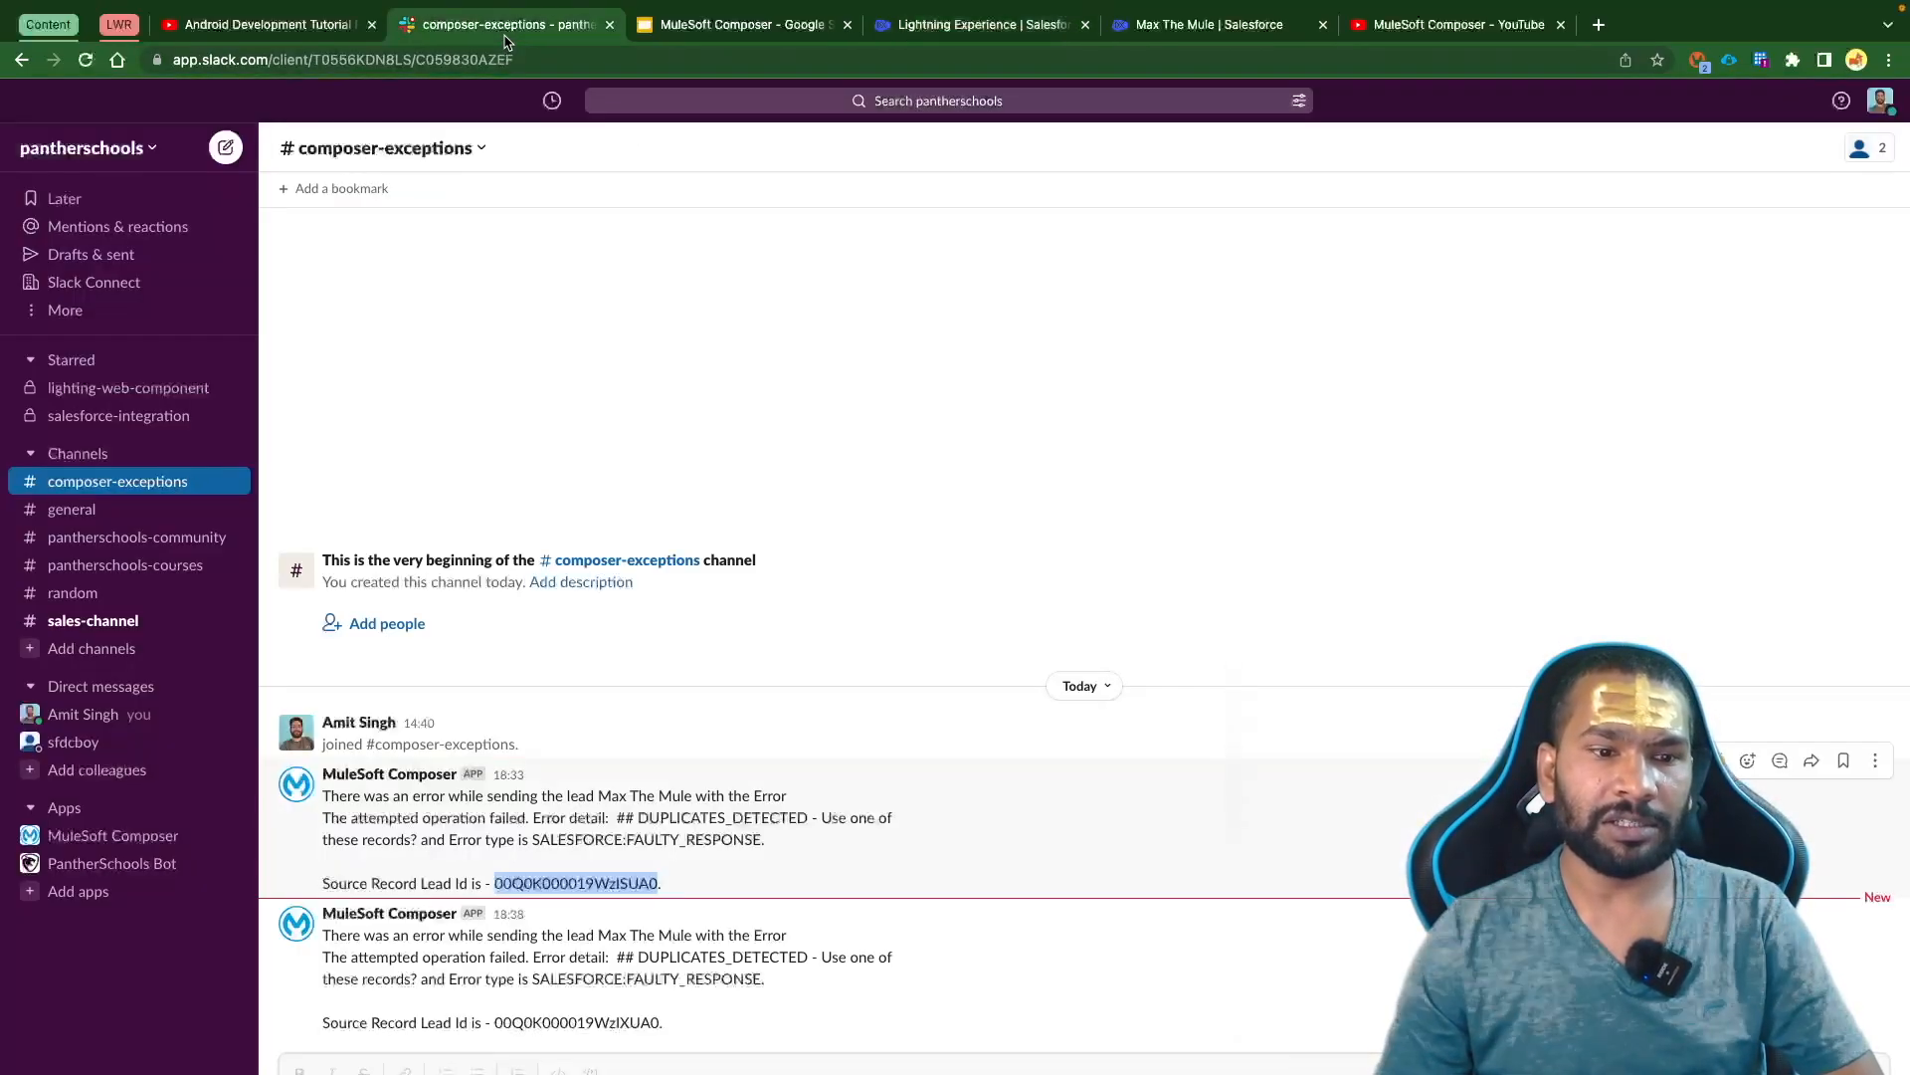
left_click_drag(322, 934, 665, 1025)
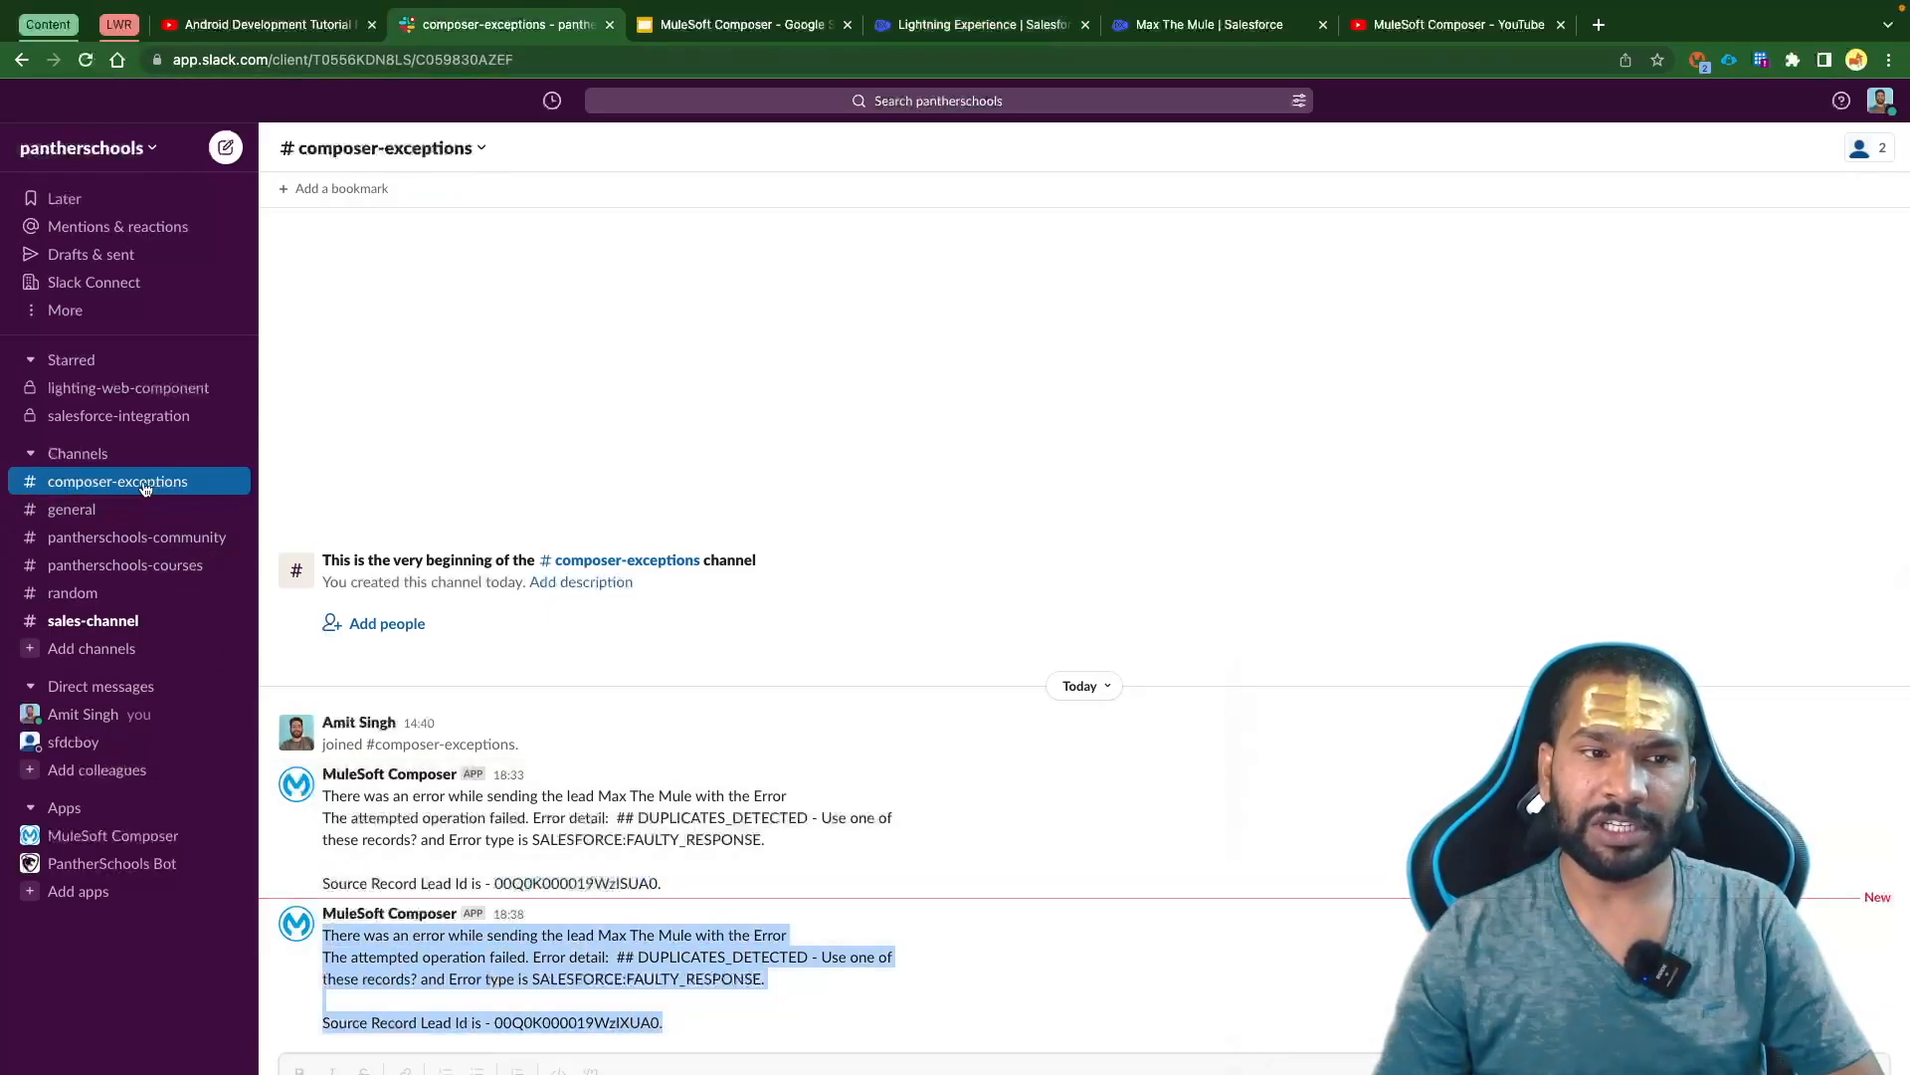
left_click(56, 631)
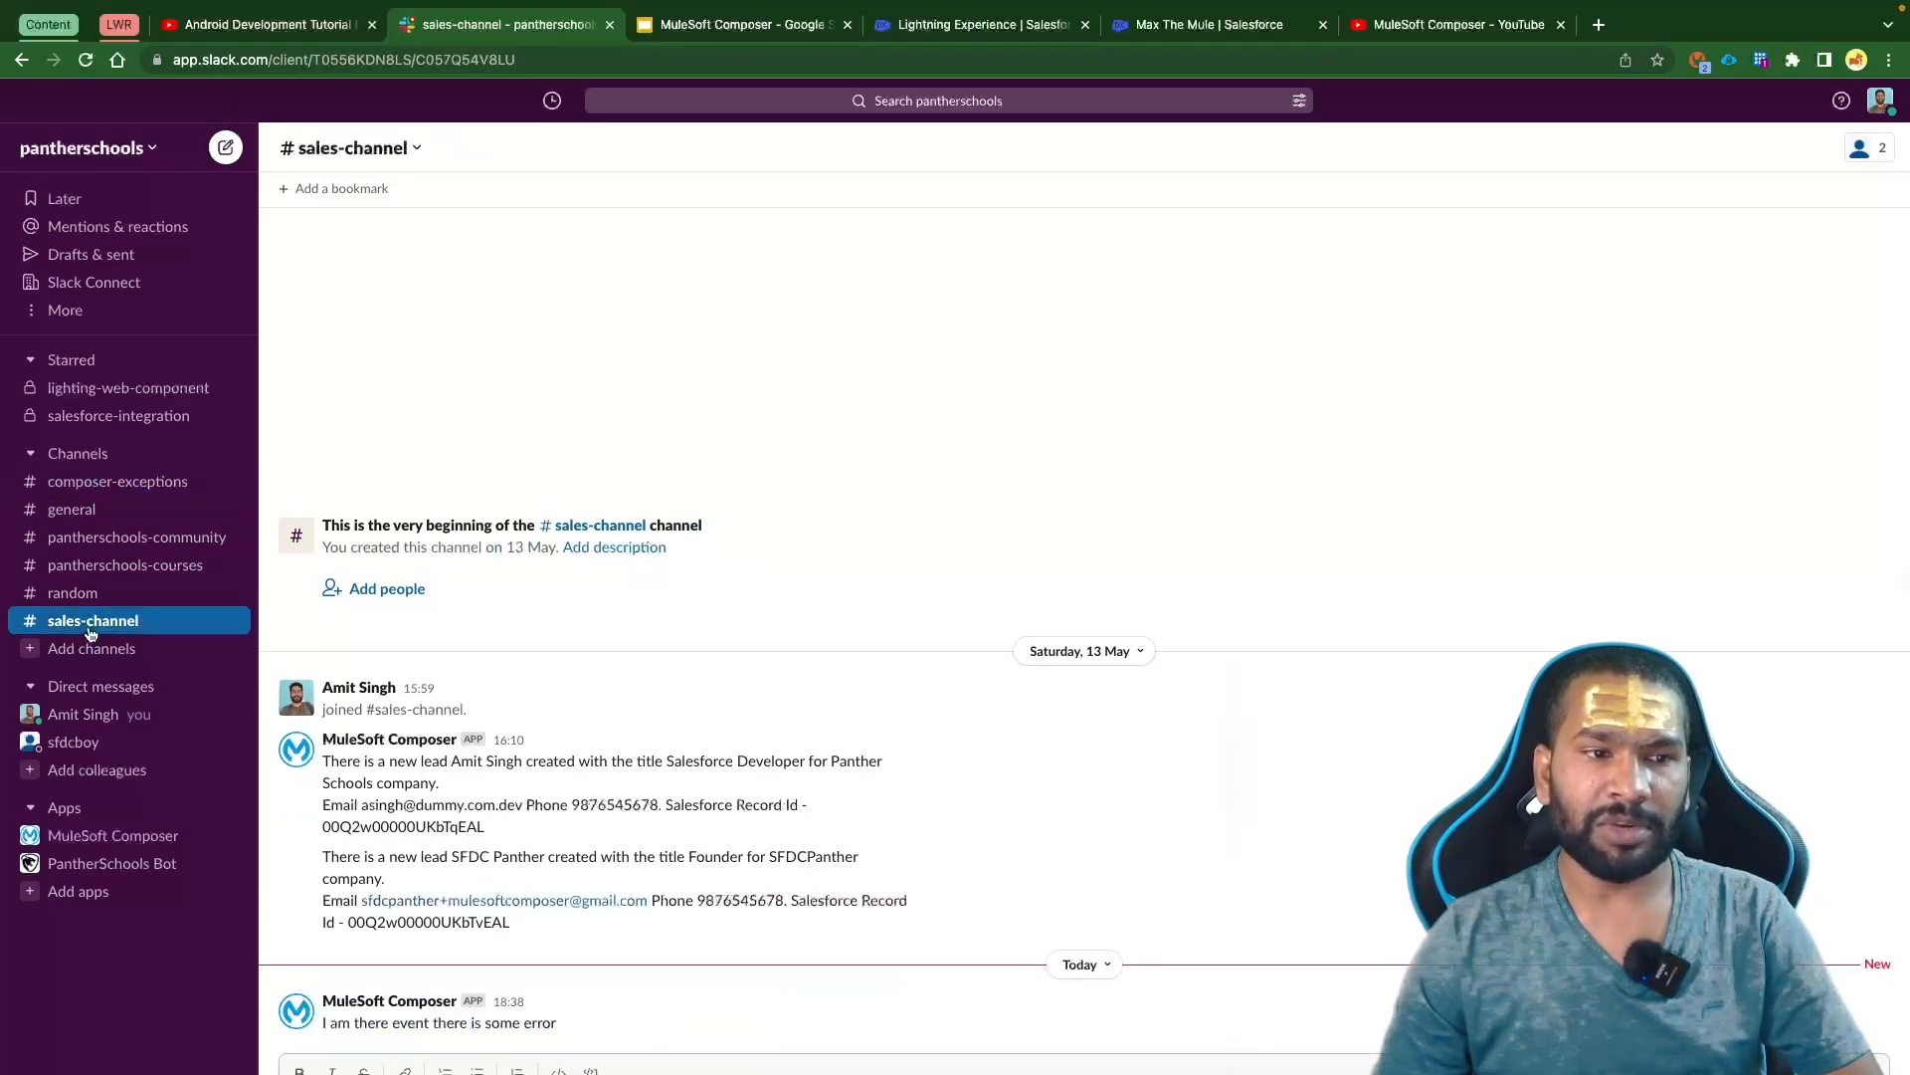
left_click_drag(559, 1025, 323, 1027)
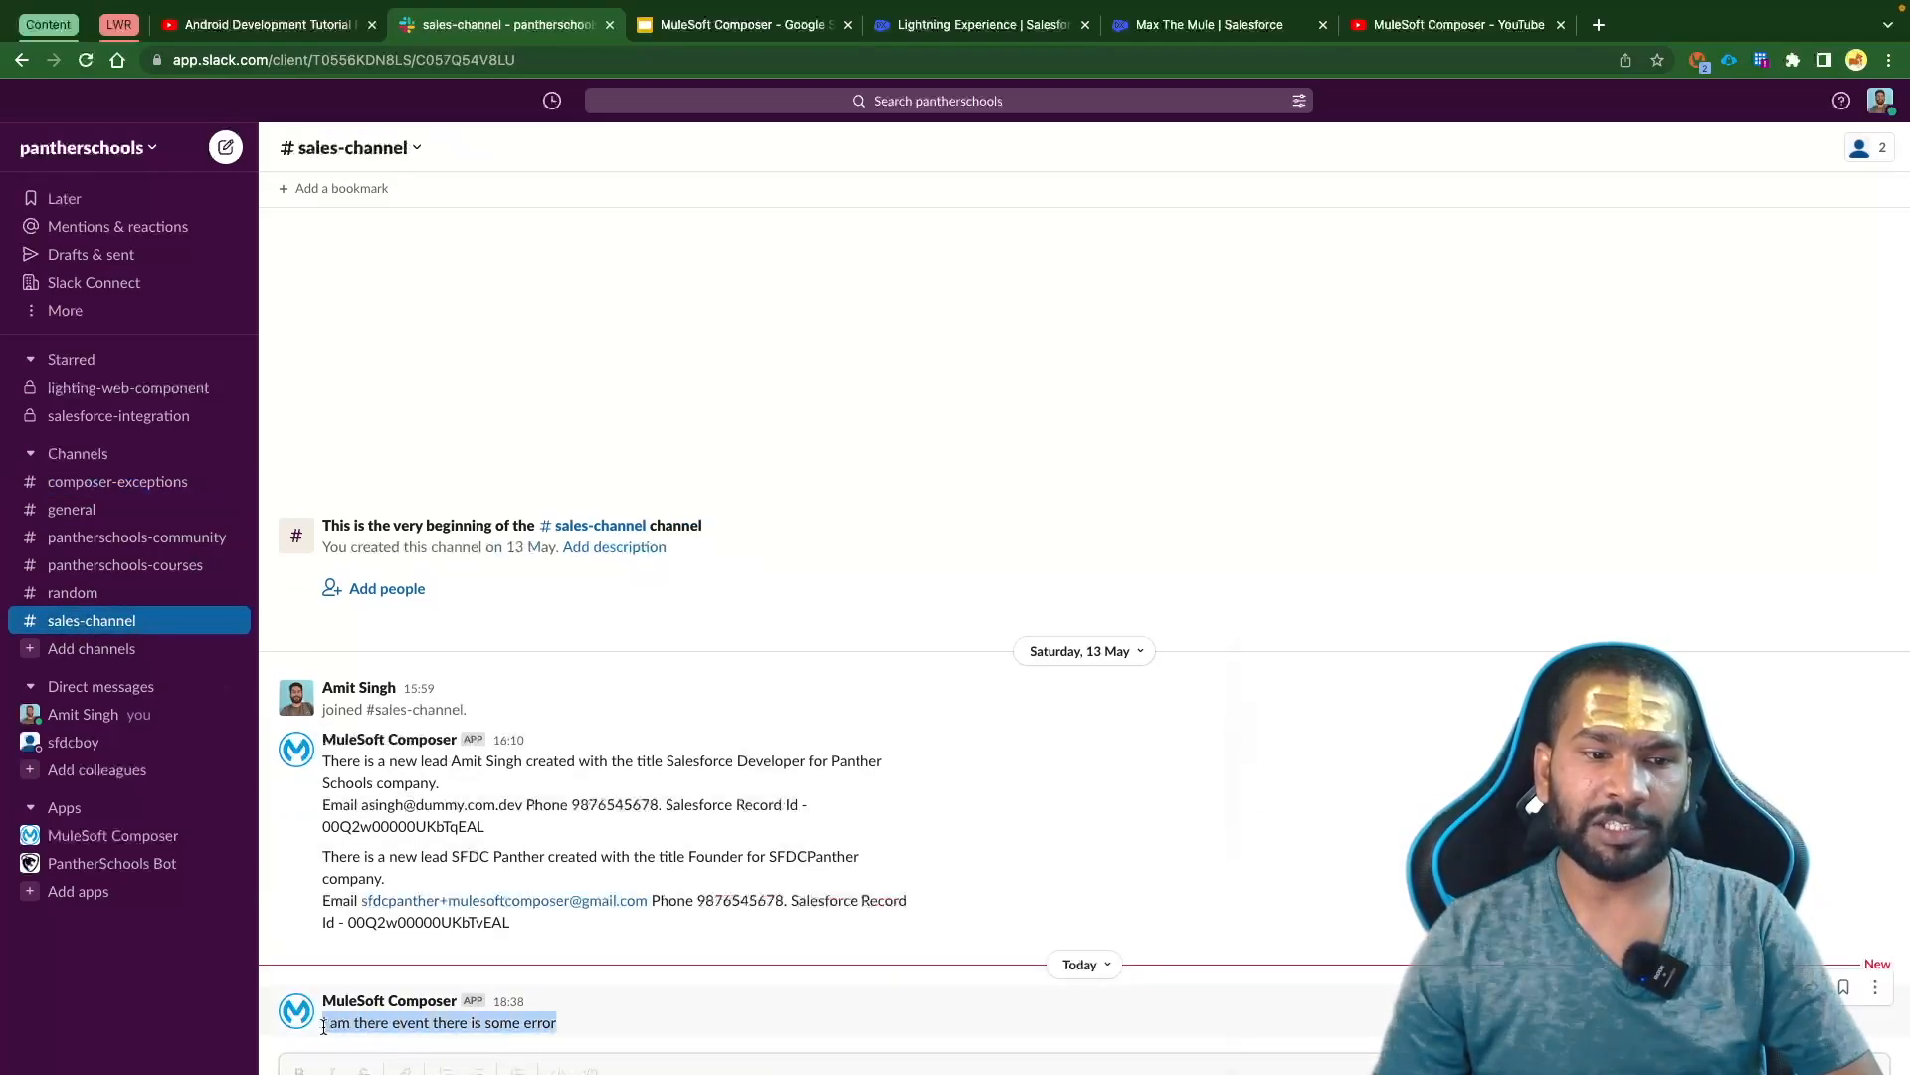
left_click(823, 642)
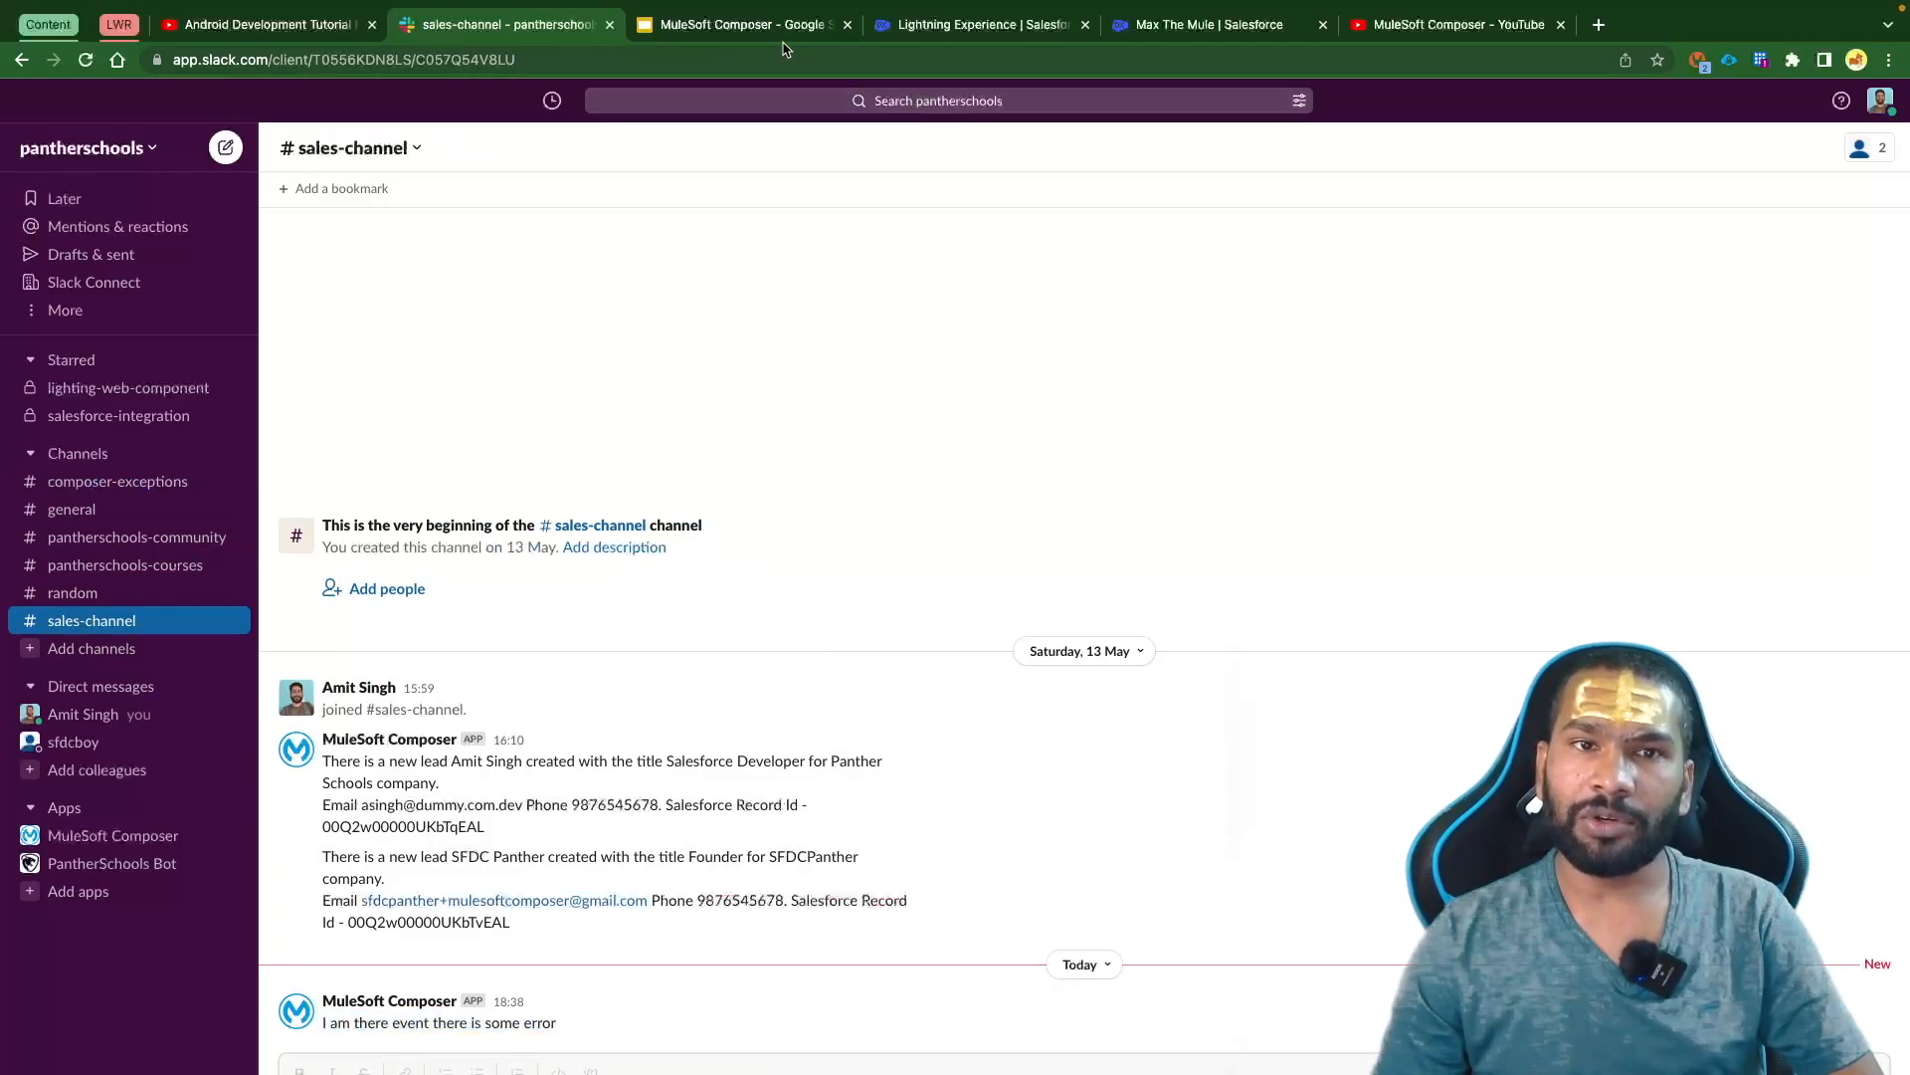
Return from Slack to the MAIN SFDC - HINDI ORG flow and open it for editing
left_click(1132, 28)
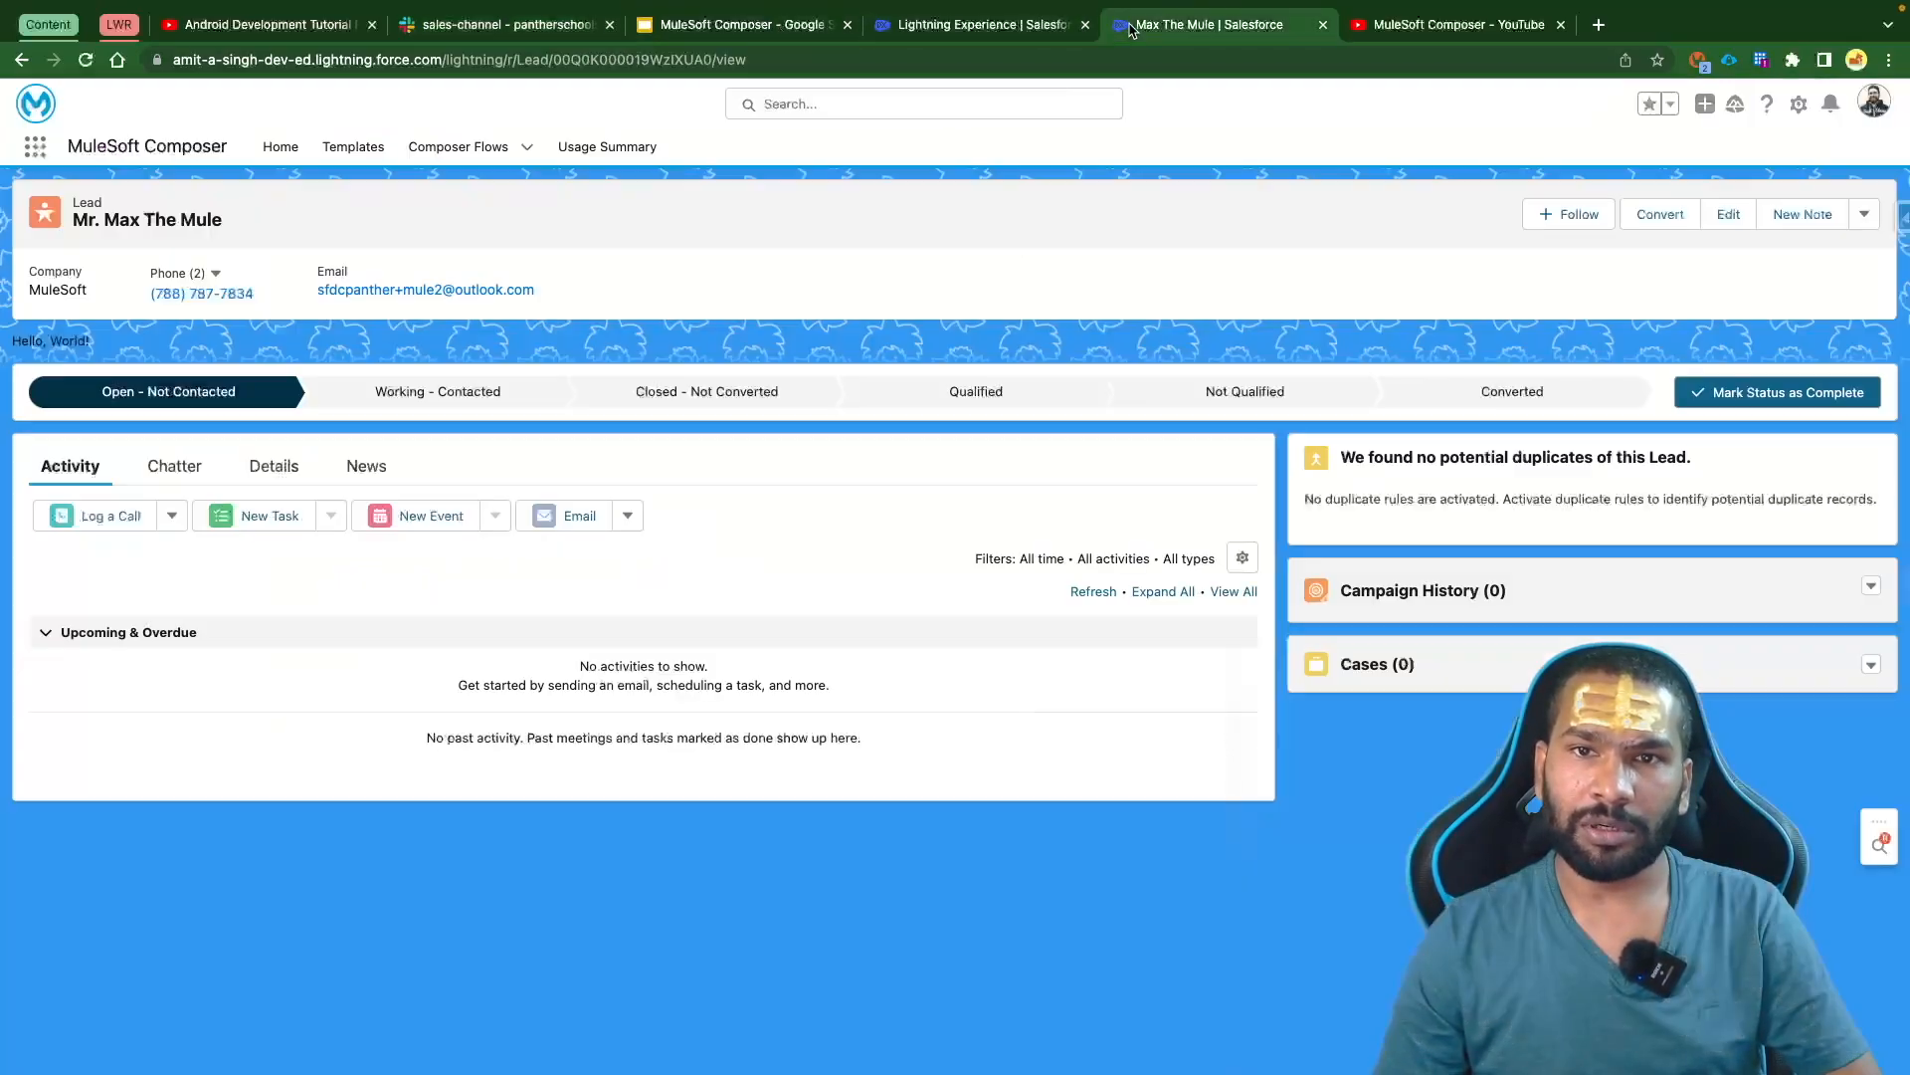
left_click(953, 28)
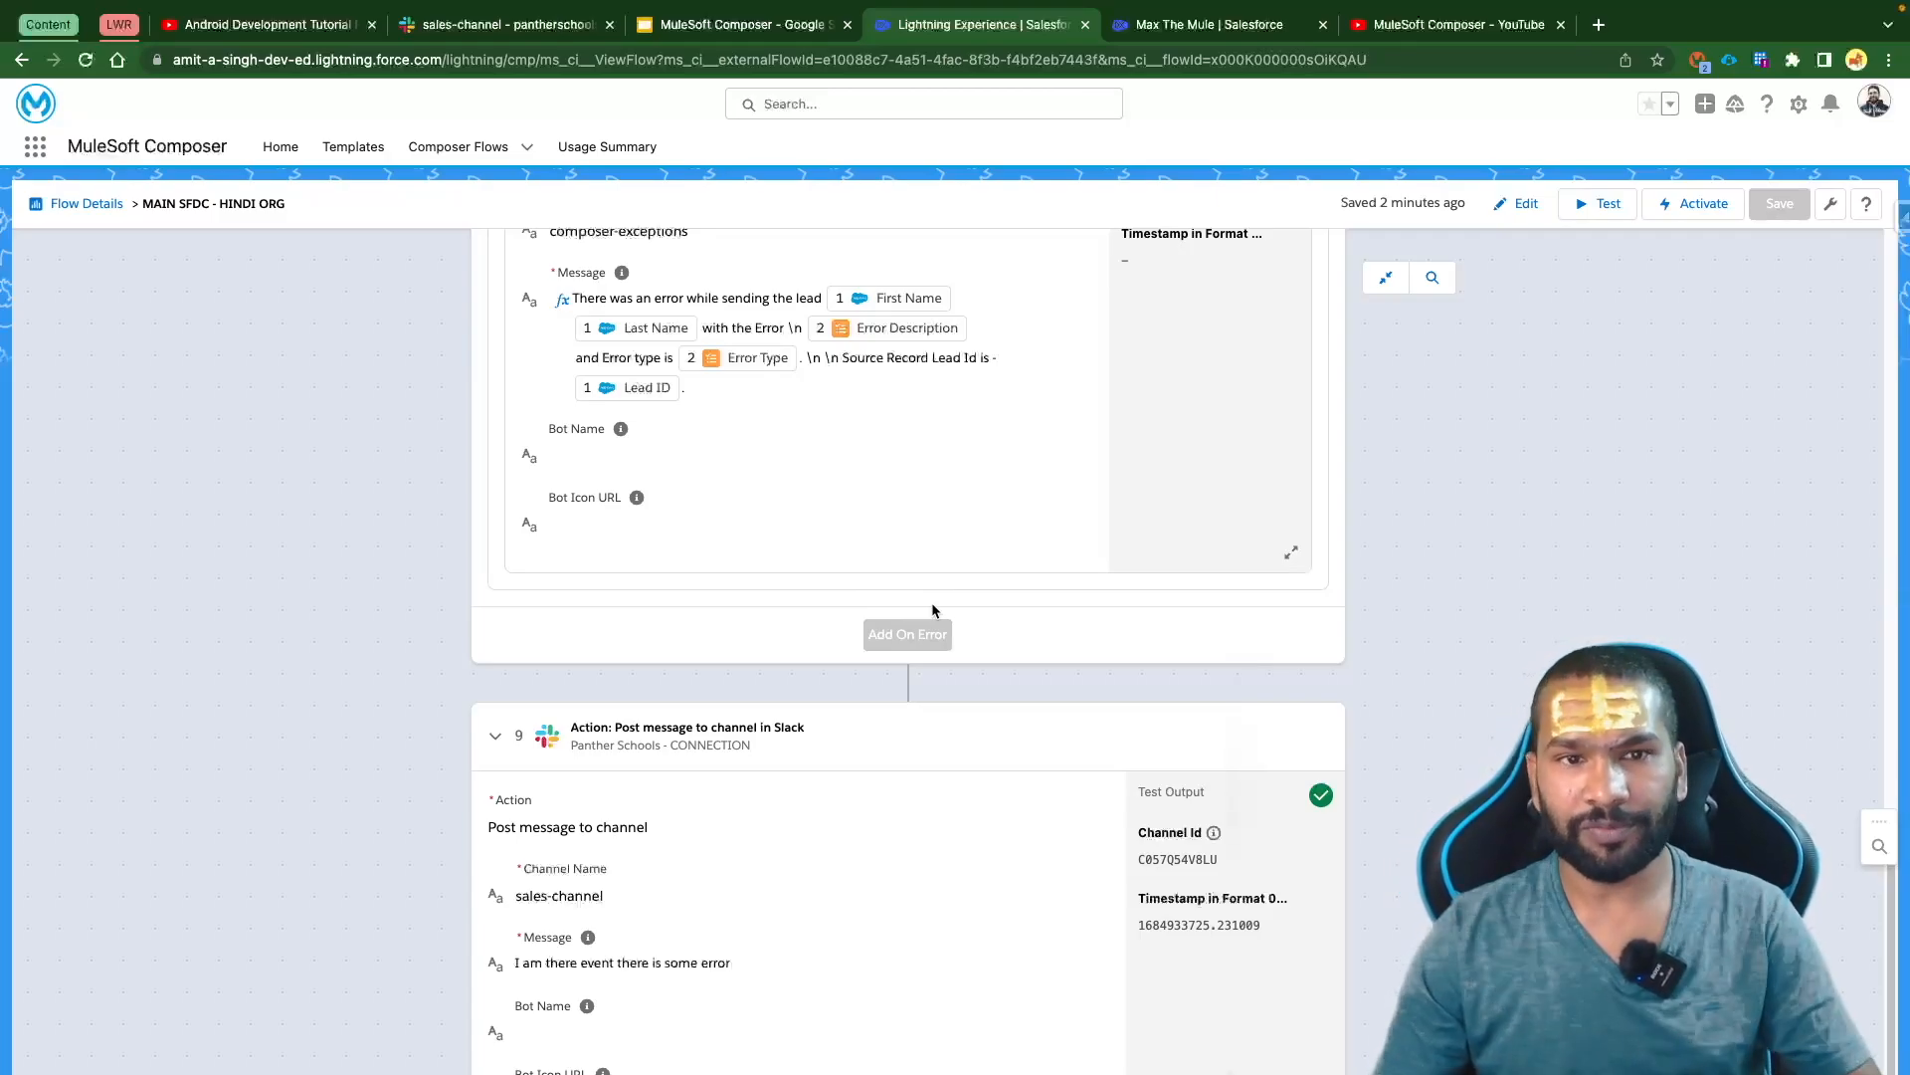
left_click(1516, 203)
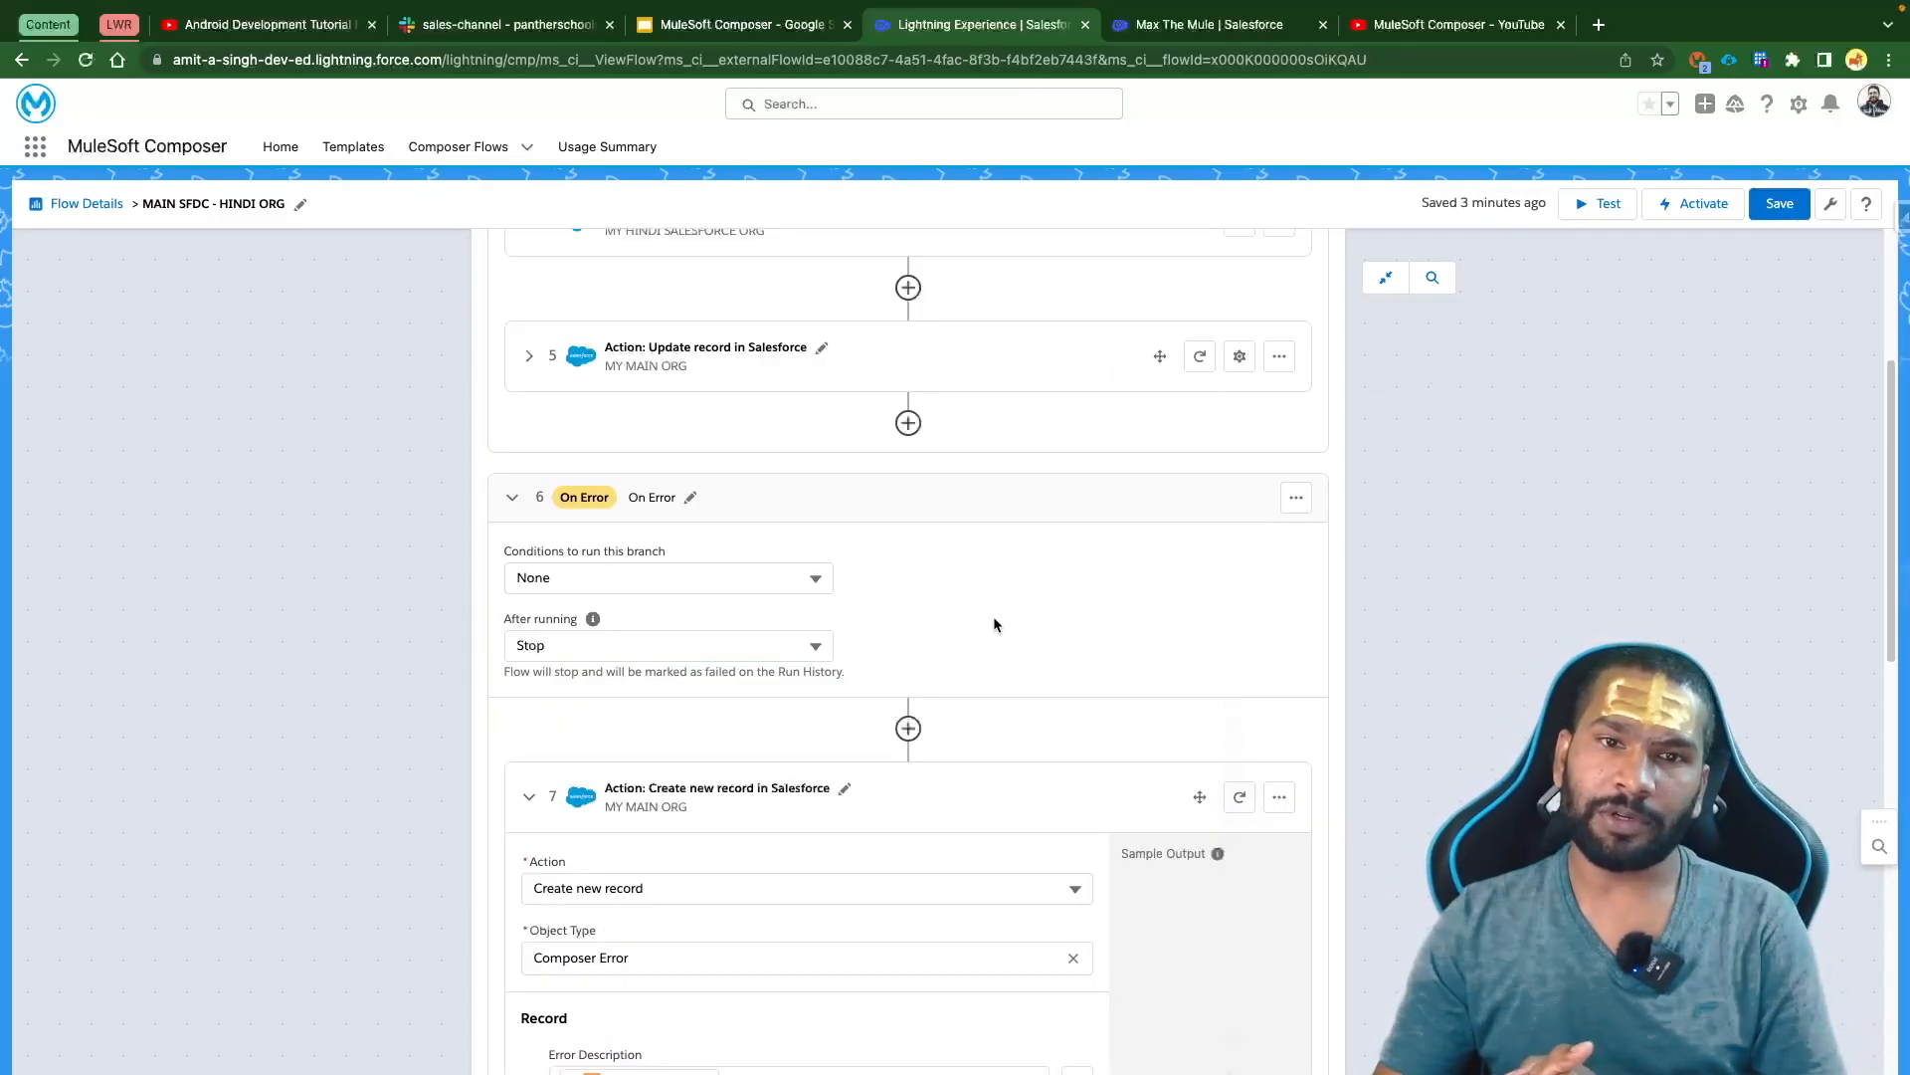